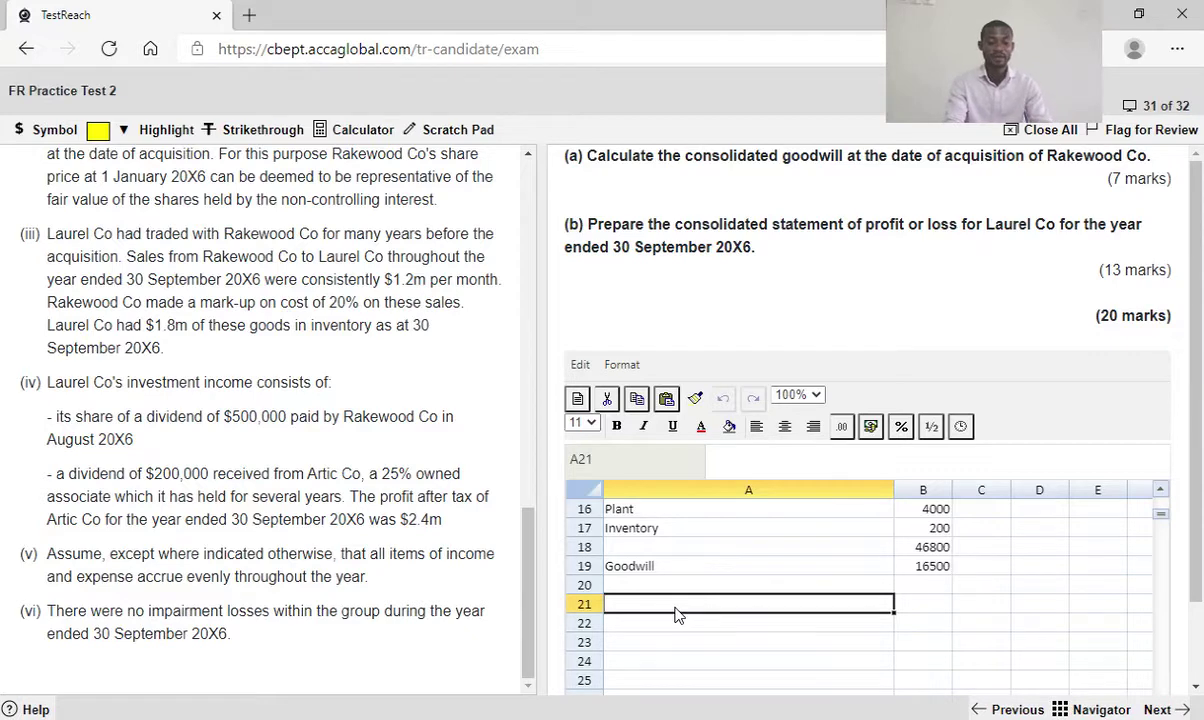
Enter the heading "b) Laurel Co Group" in cell A21, below the goodwill calculation
text(b)
scroll(677, 612, down, 1)
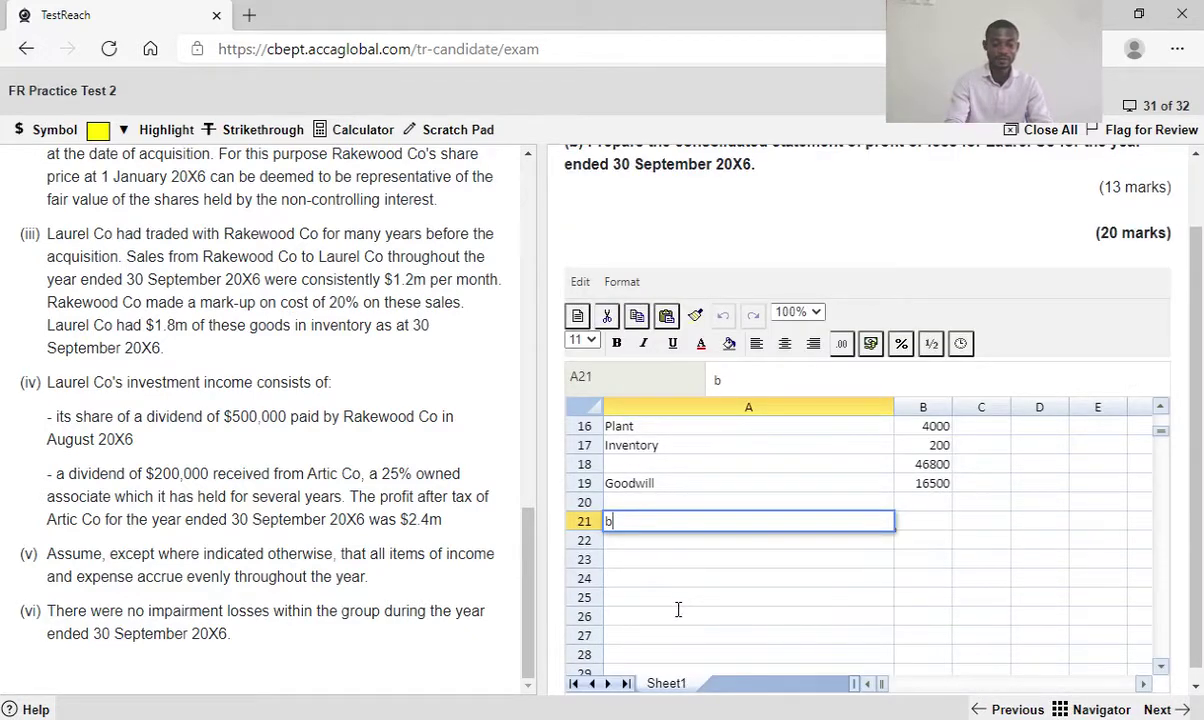
text())
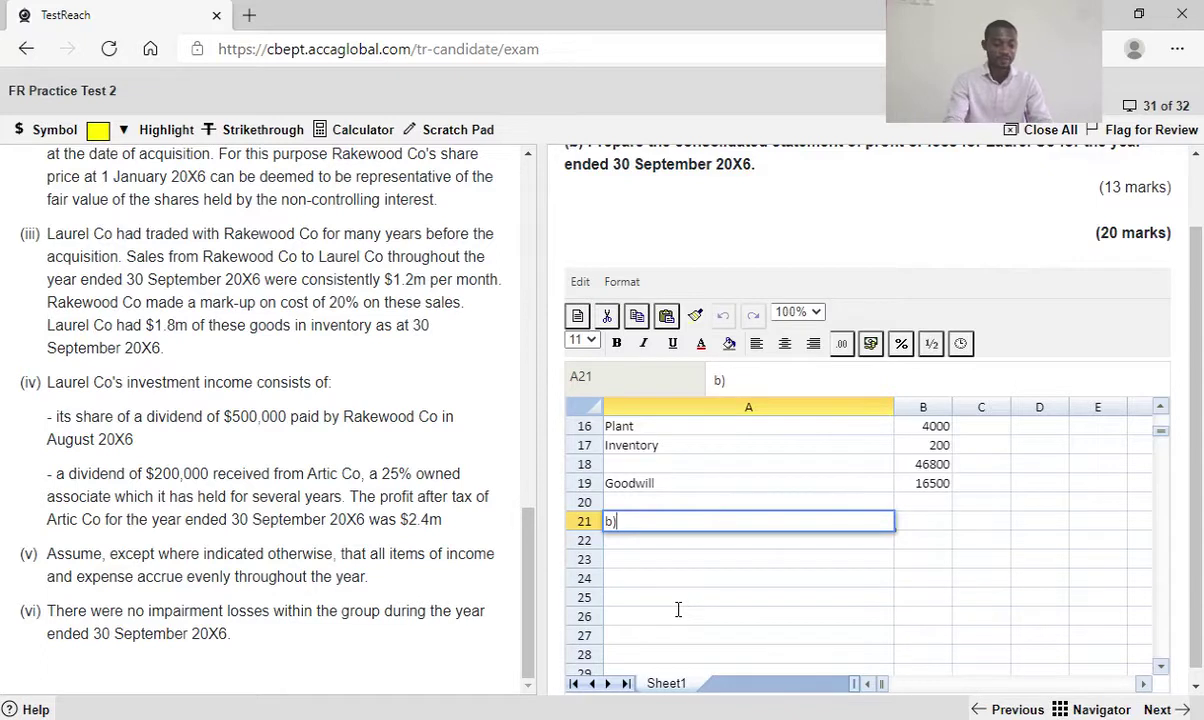
text( La)
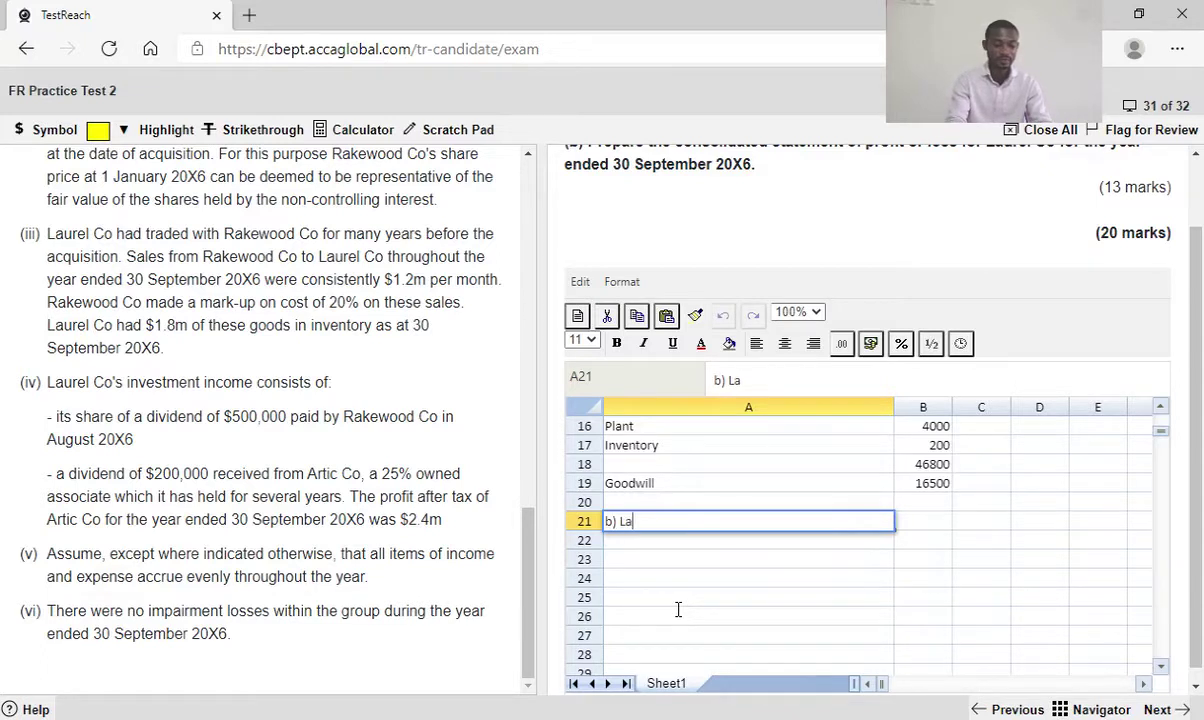
text(ure)
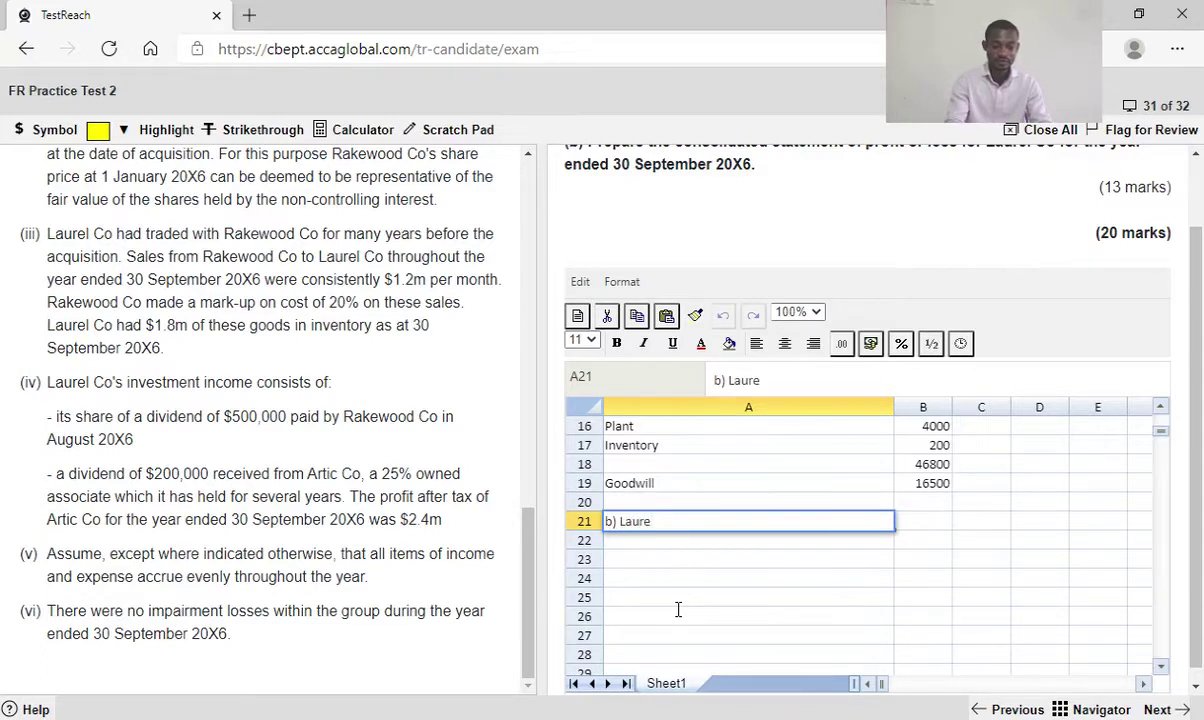
text(l Co G)
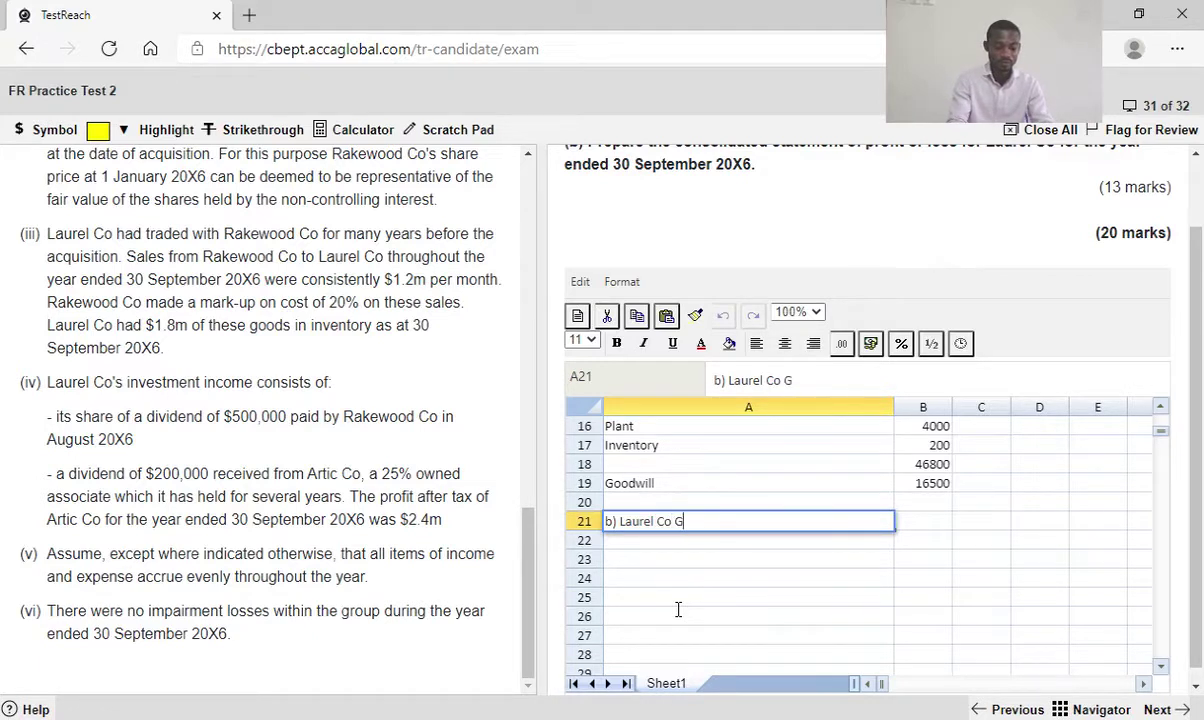
text(roup)
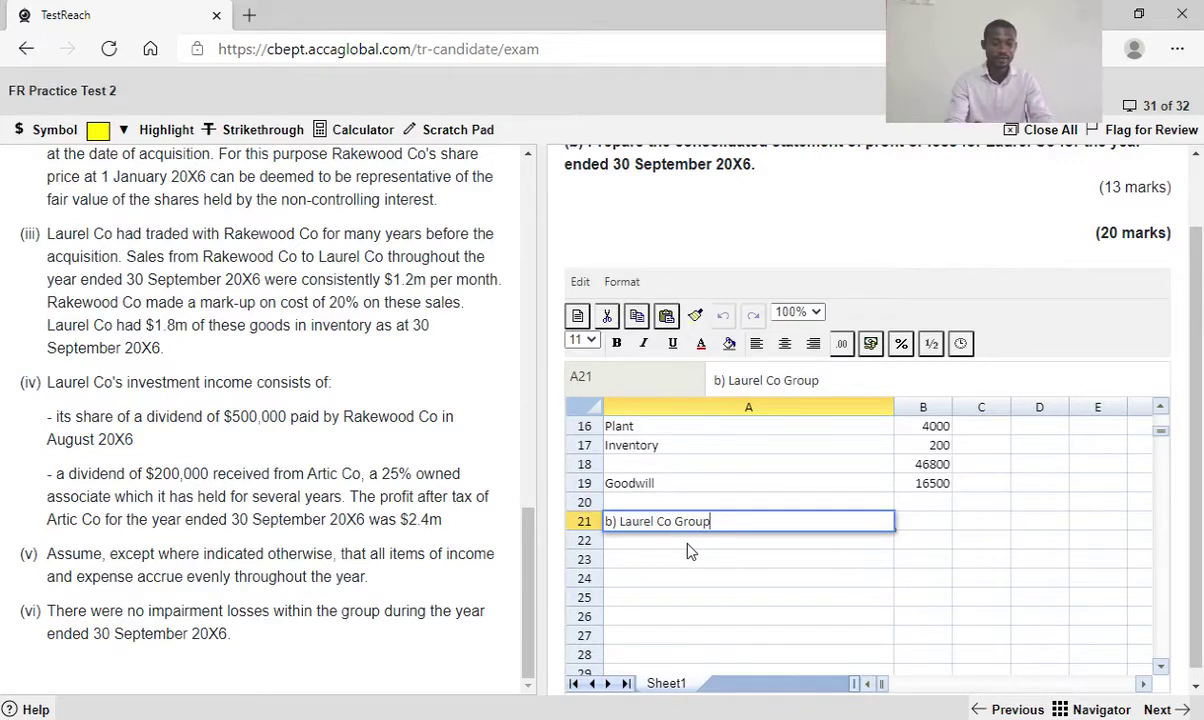
key(Return)
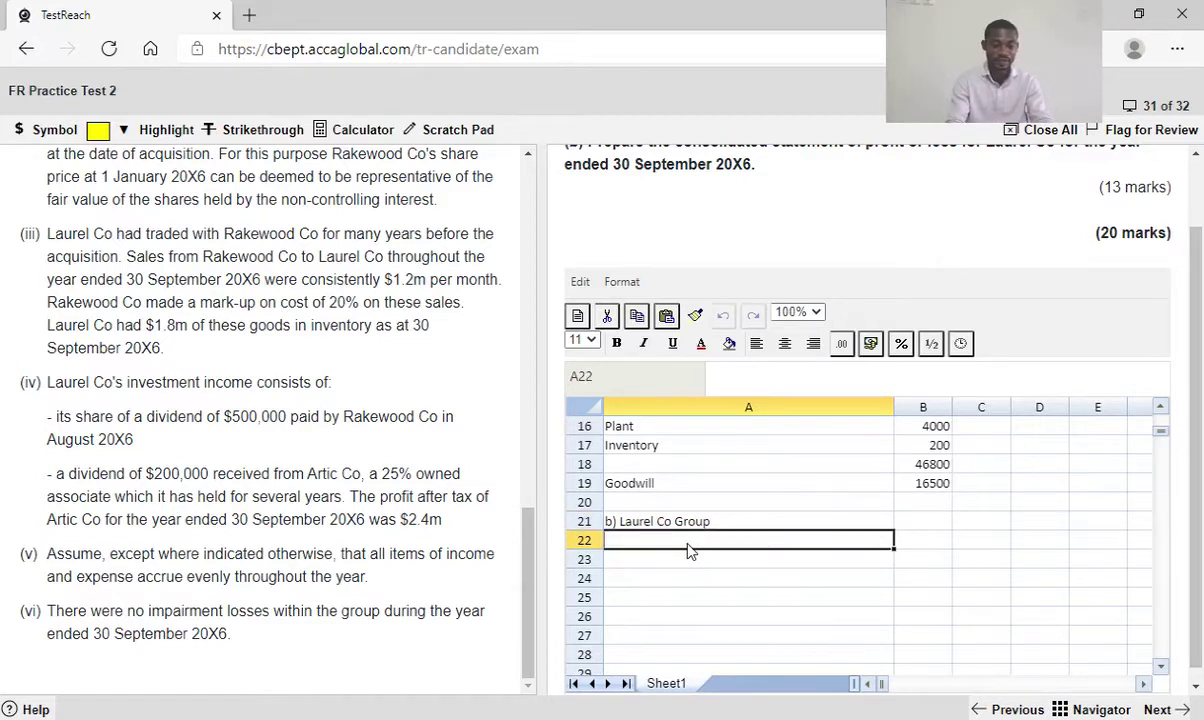
Enter the title "Consolidated Statement of Profit or Loss for the year ended 30 September 20X6" in cell A22
text(Con)
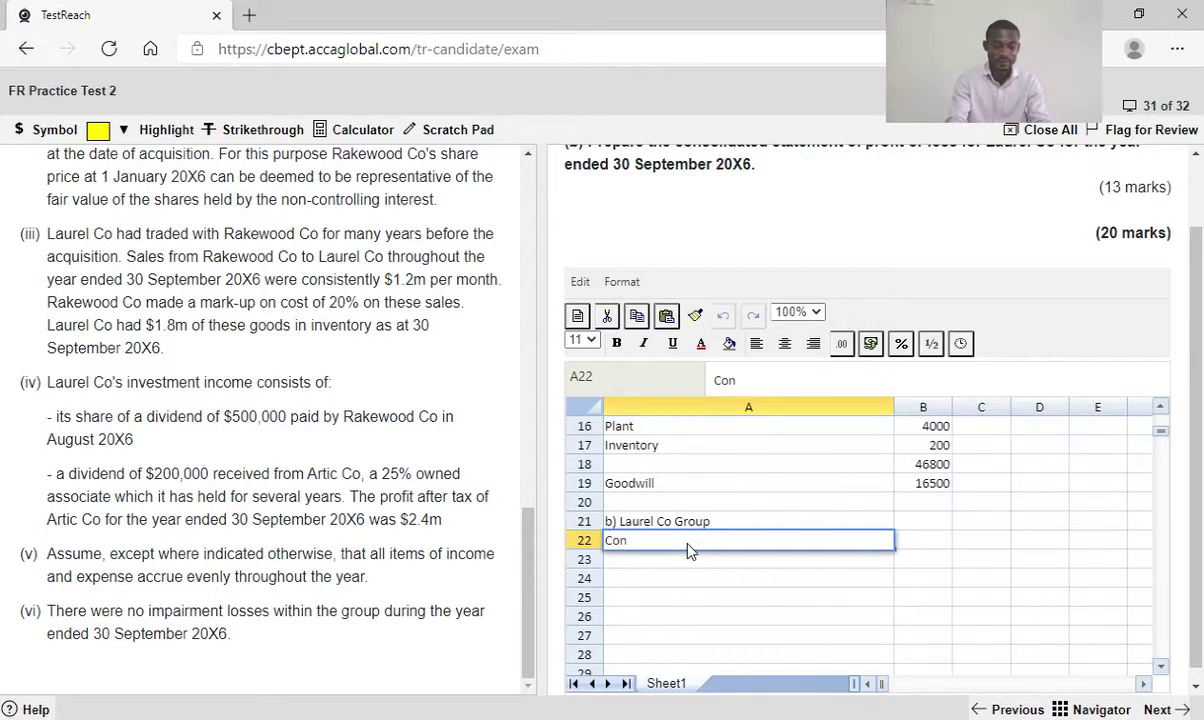
text(solidated St)
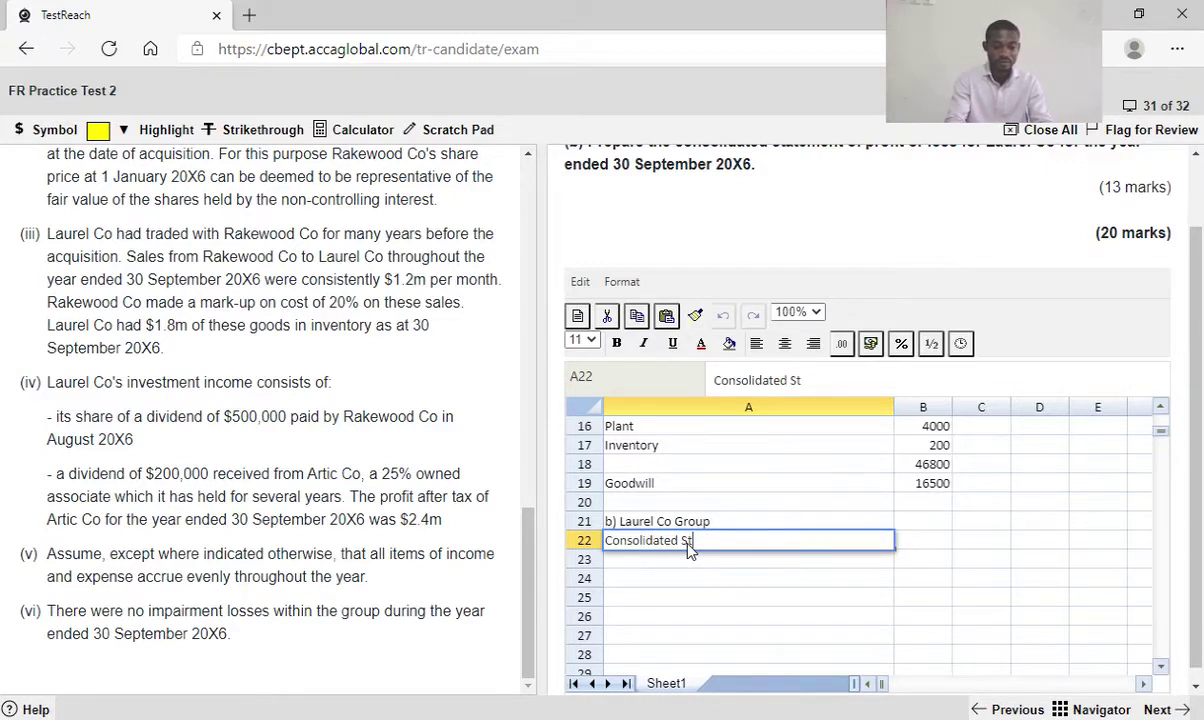
text(atement of P)
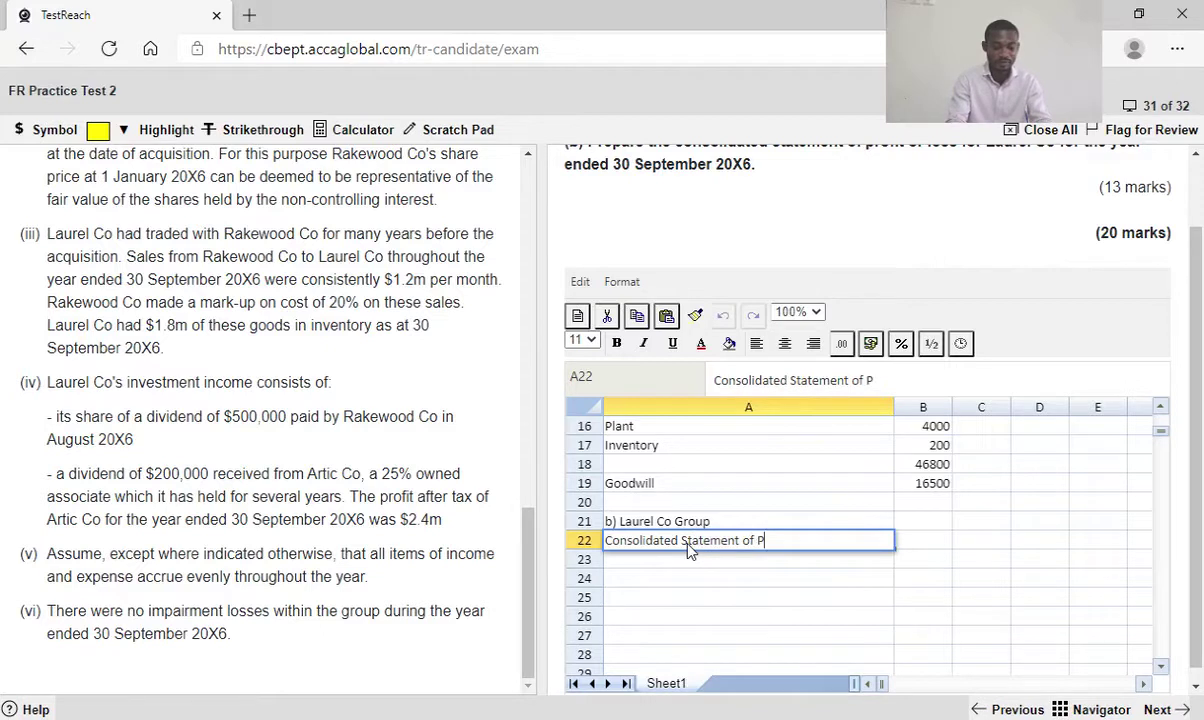
text(rof)
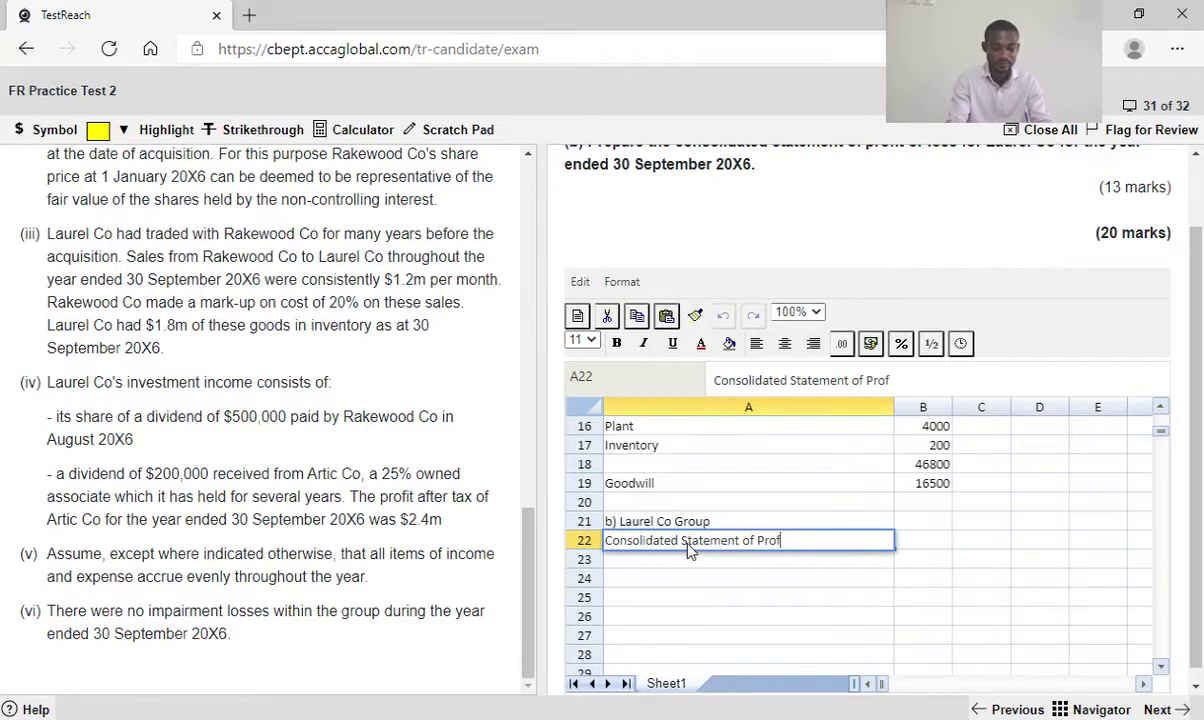
text(it or)
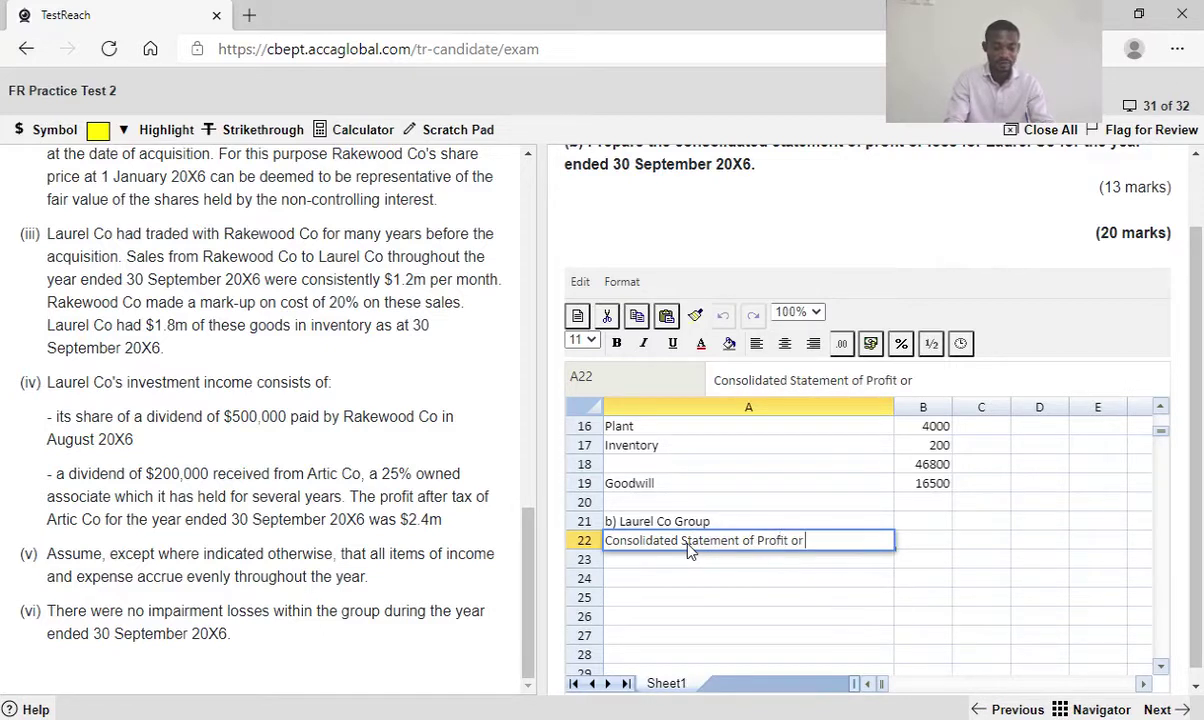
text( Loss)
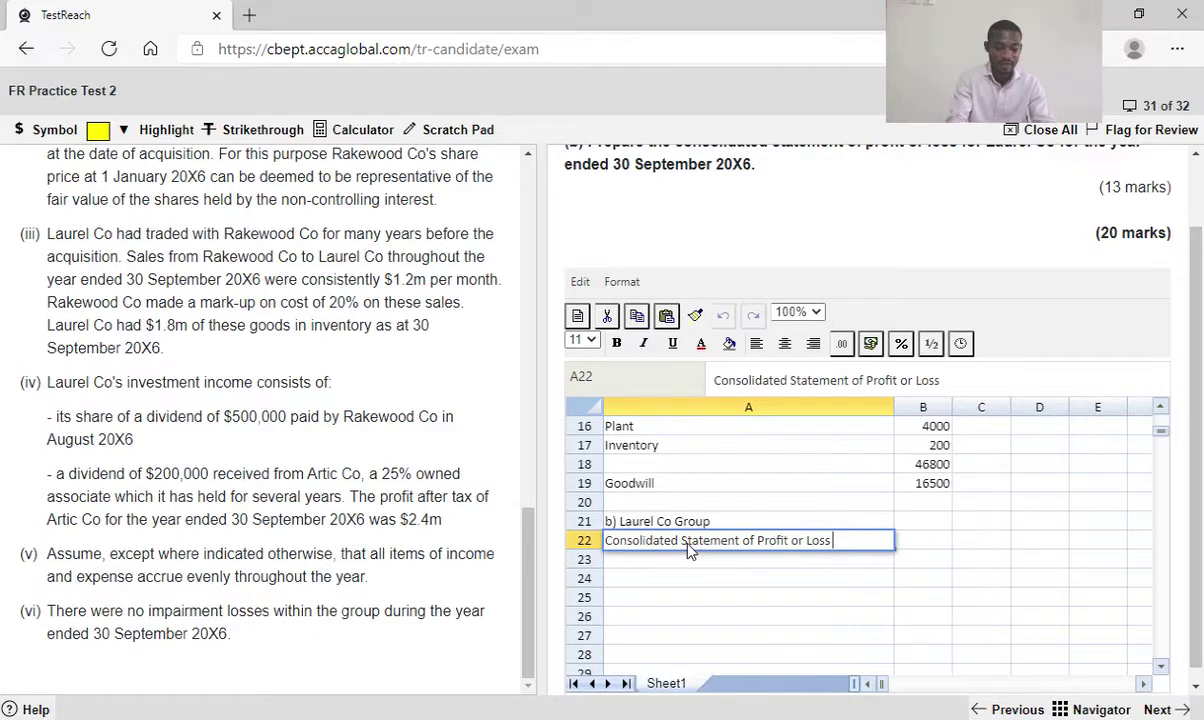
text( for the year)
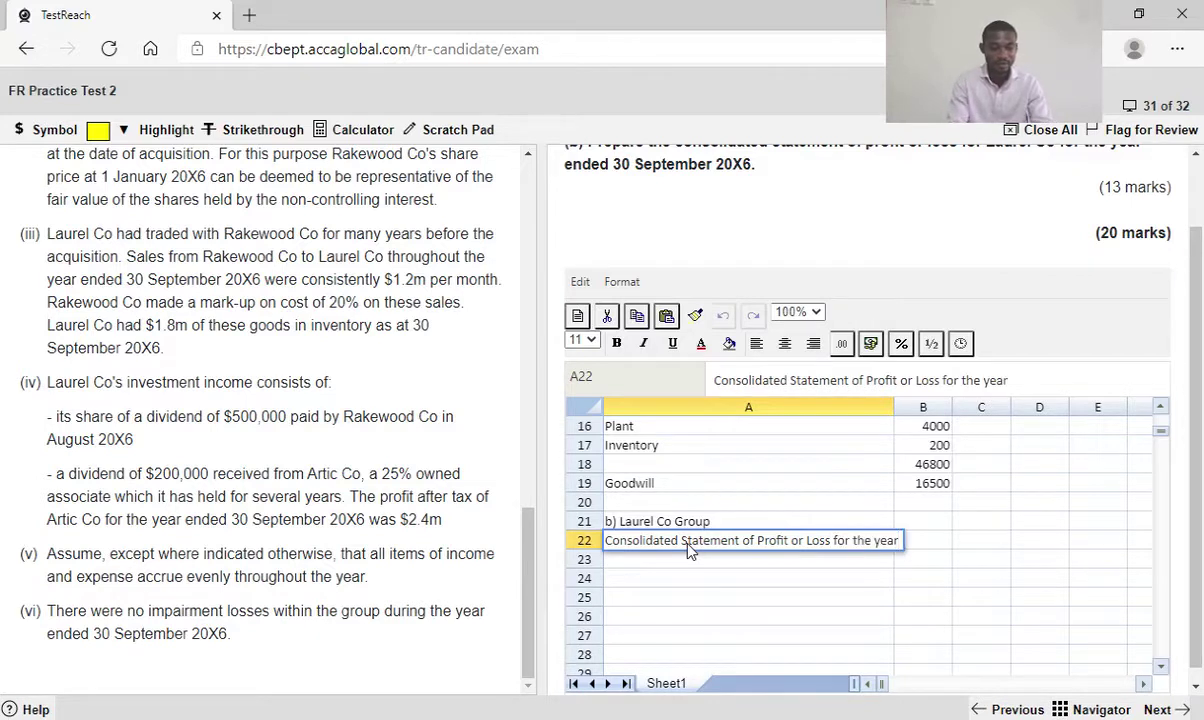
text( e)
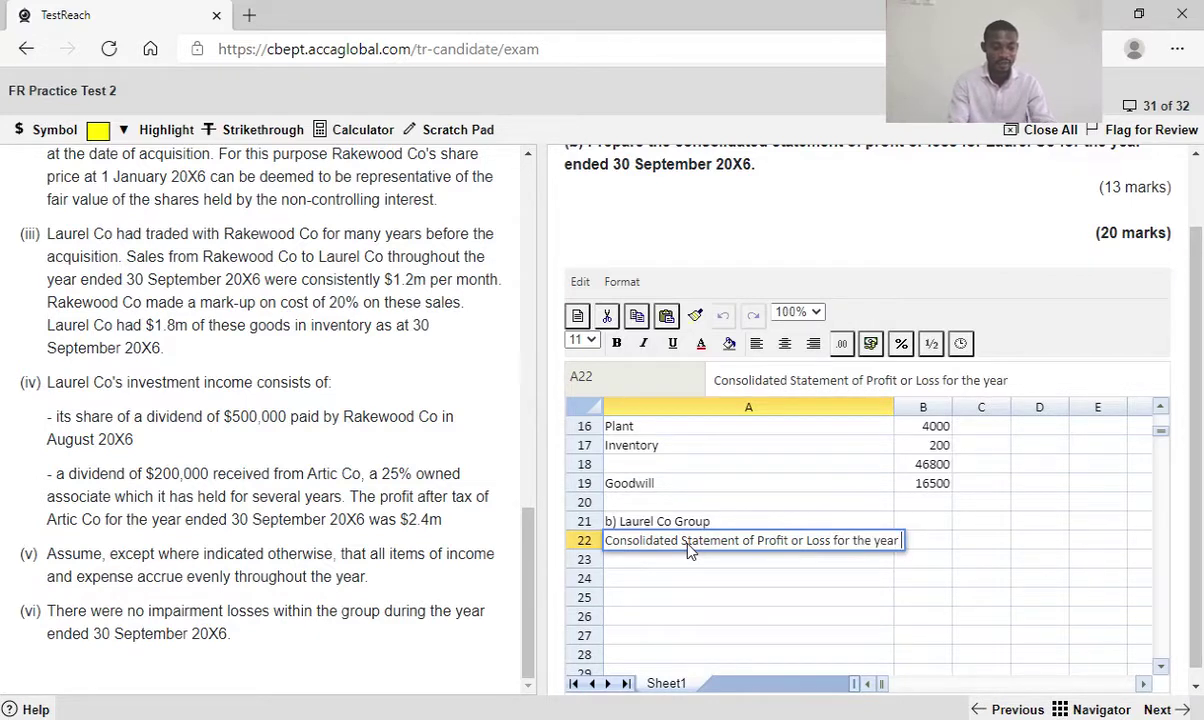
text(nded )
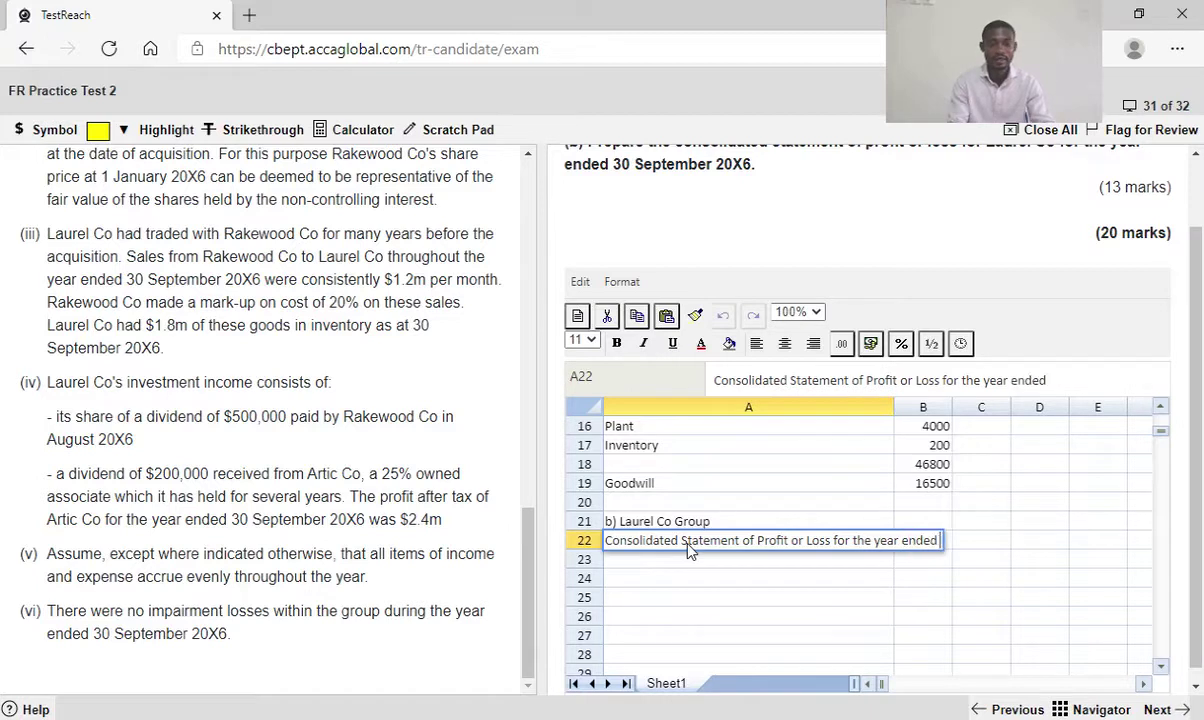
text(3)
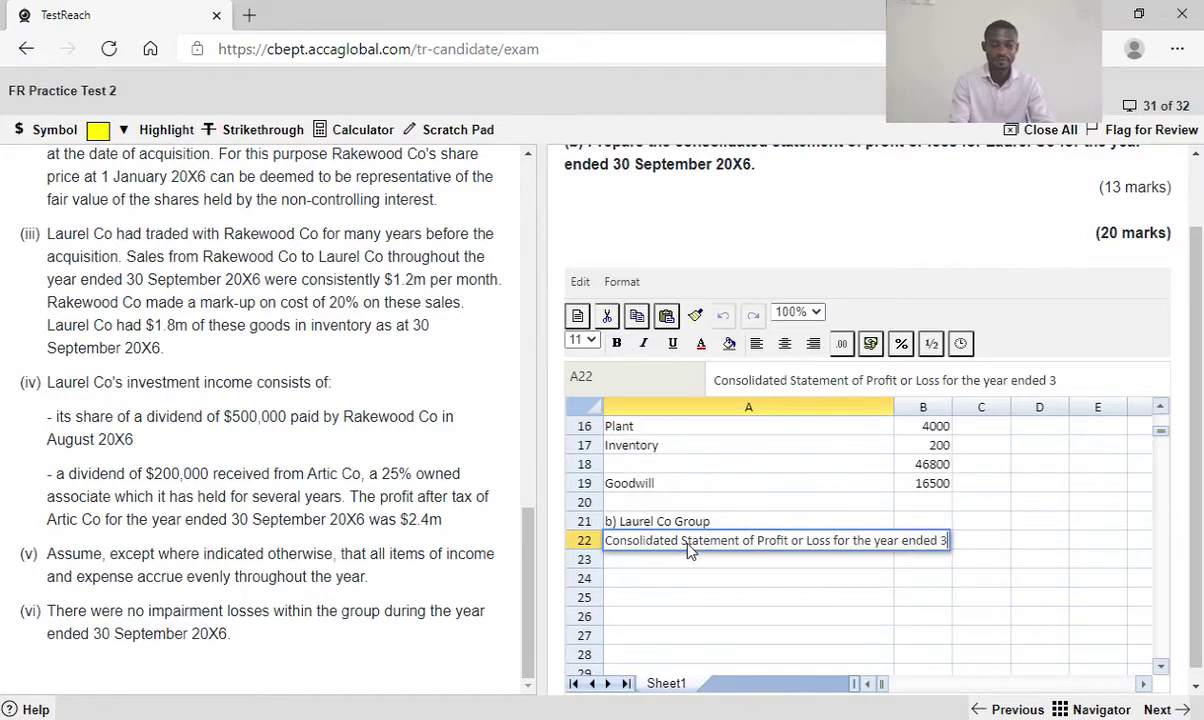
text(0)
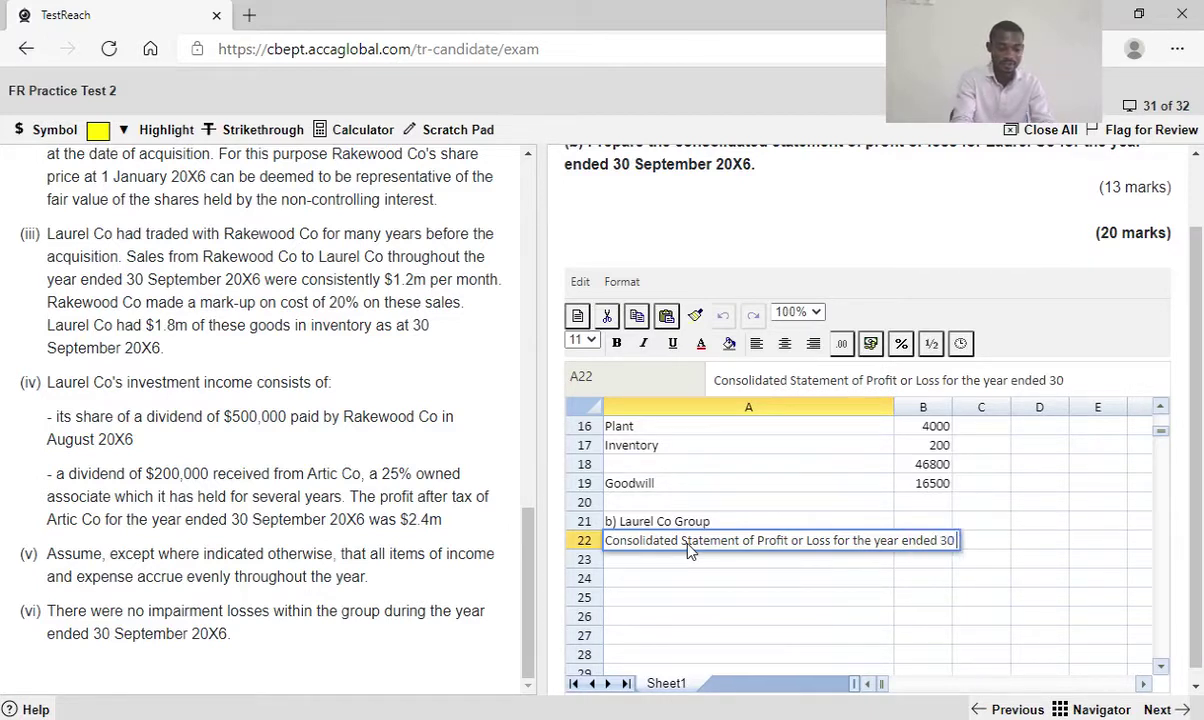
text( Septe)
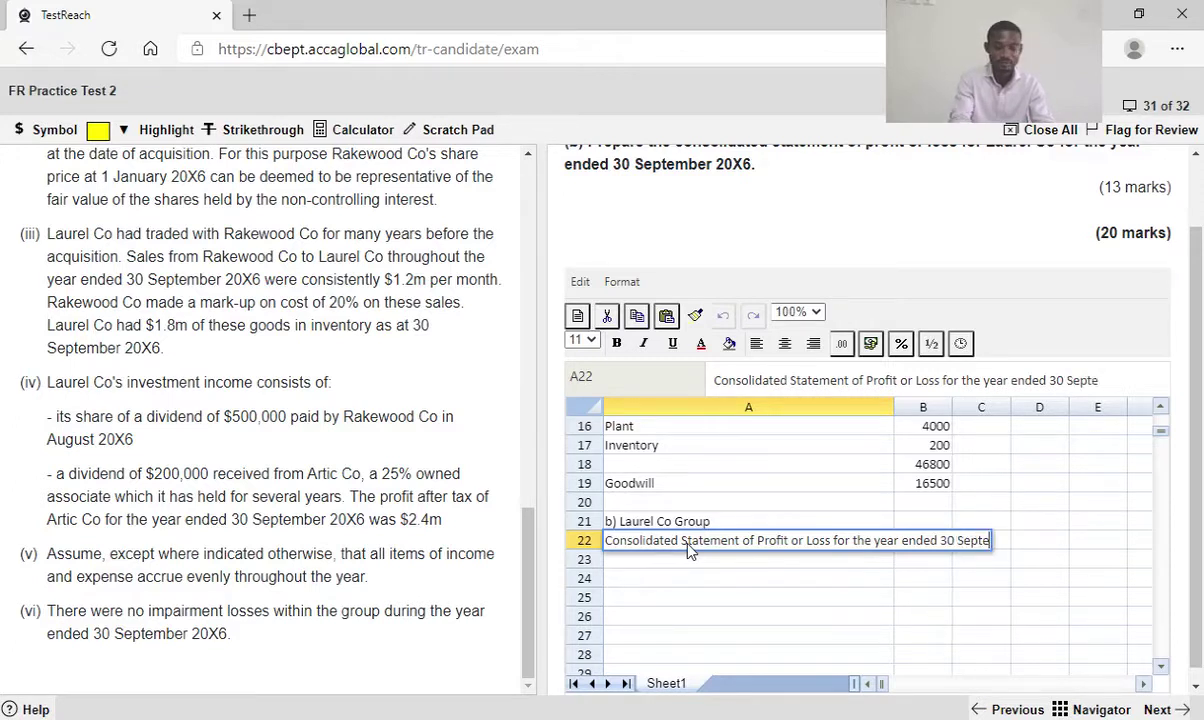
text(mber)
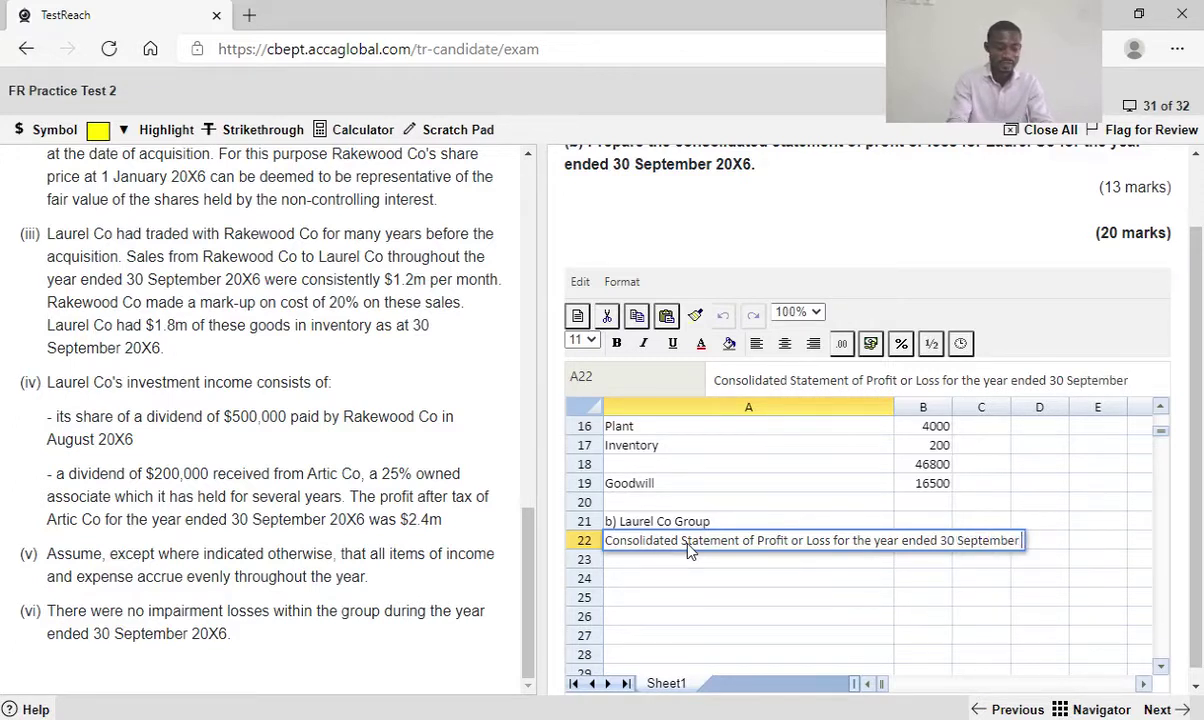
text( 20X6)
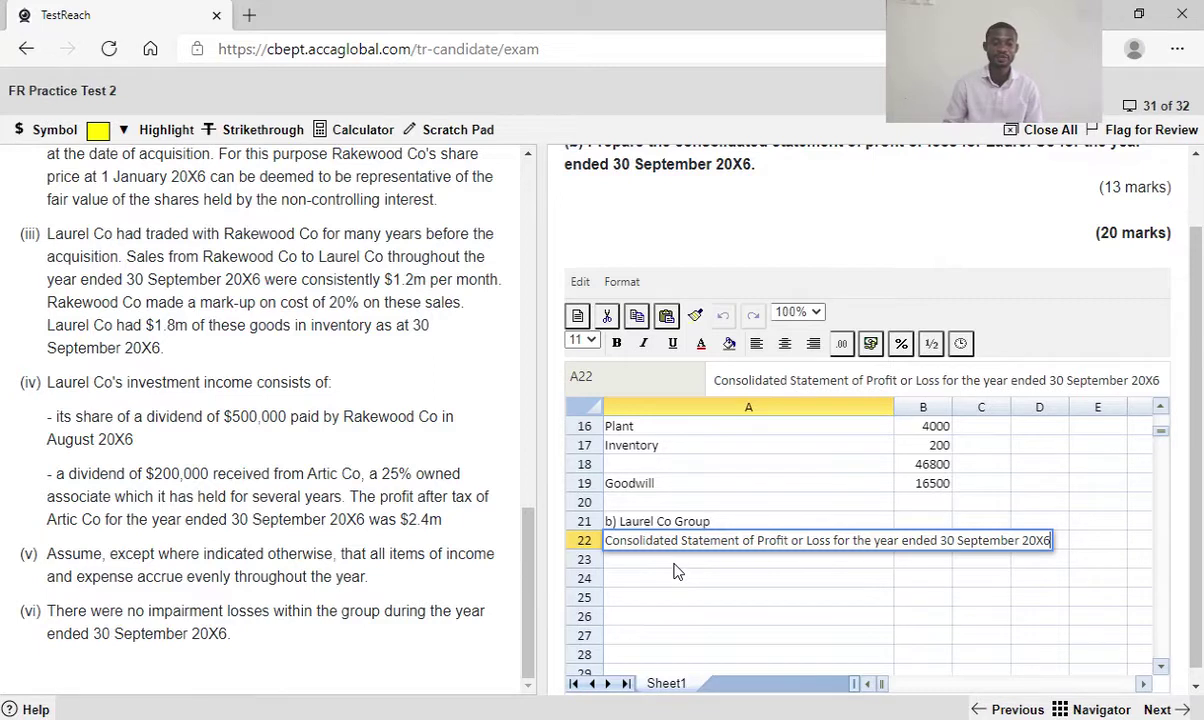
key(Return)
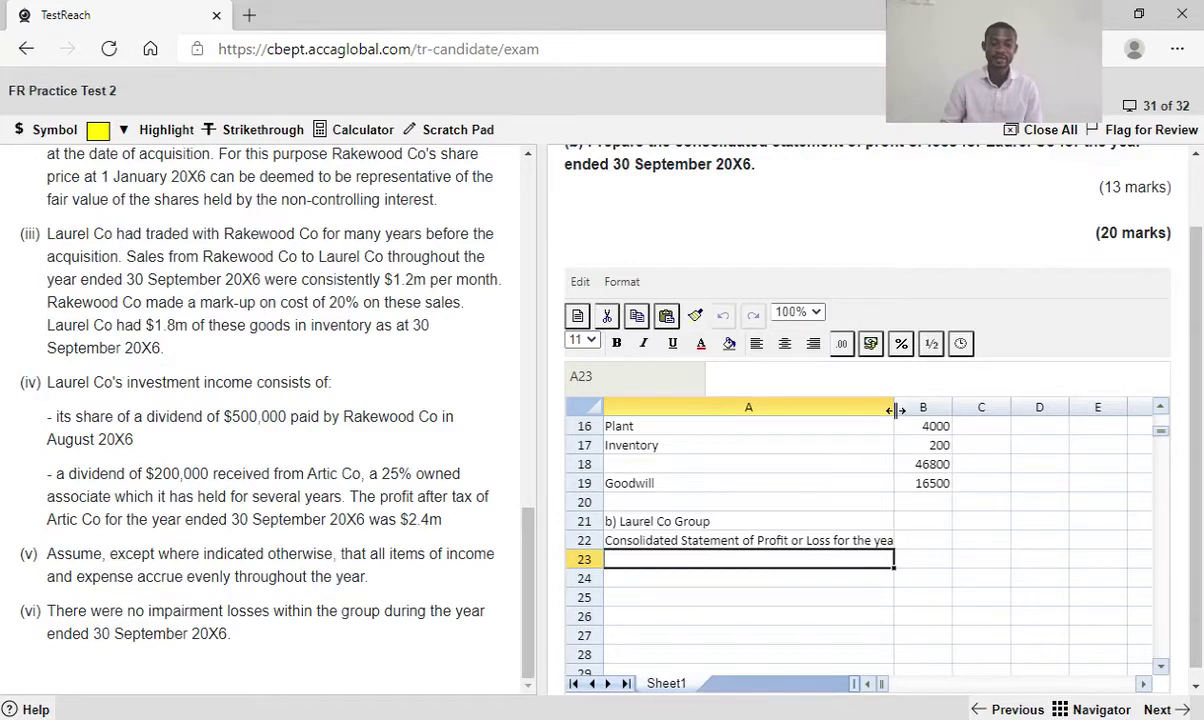
Widen column A until the full statement title in row 22 fits inside it
drag(896, 409, 1037, 439)
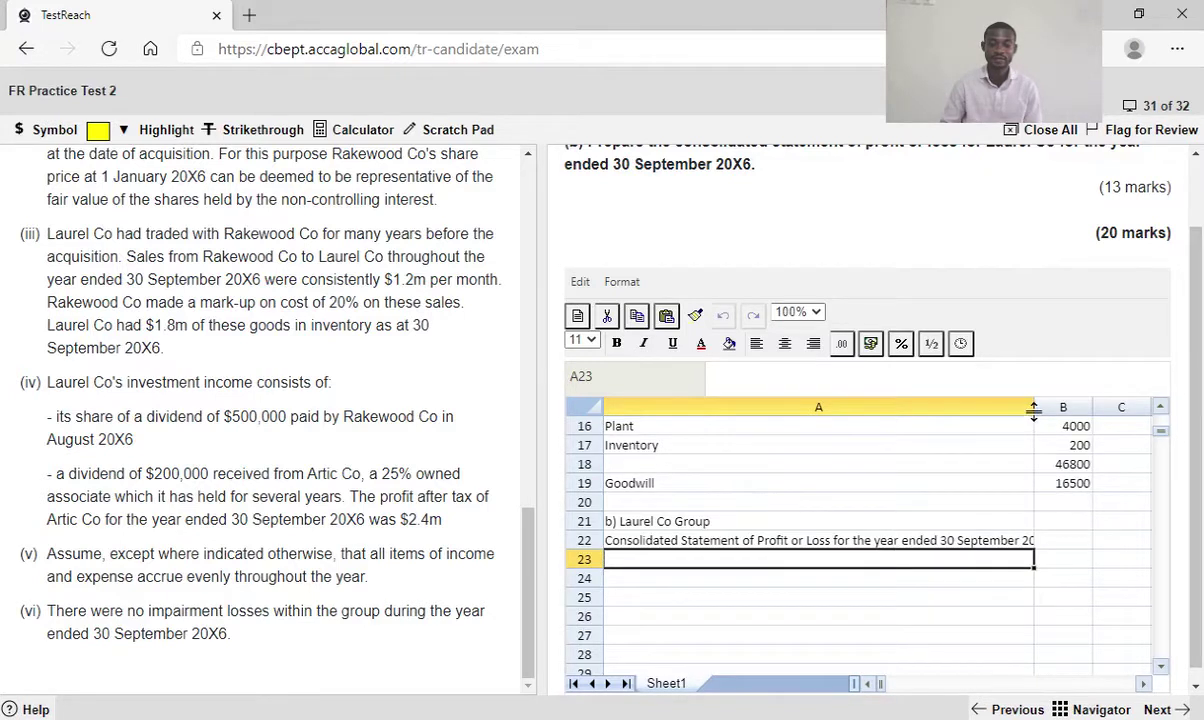
drag(1034, 410, 1079, 423)
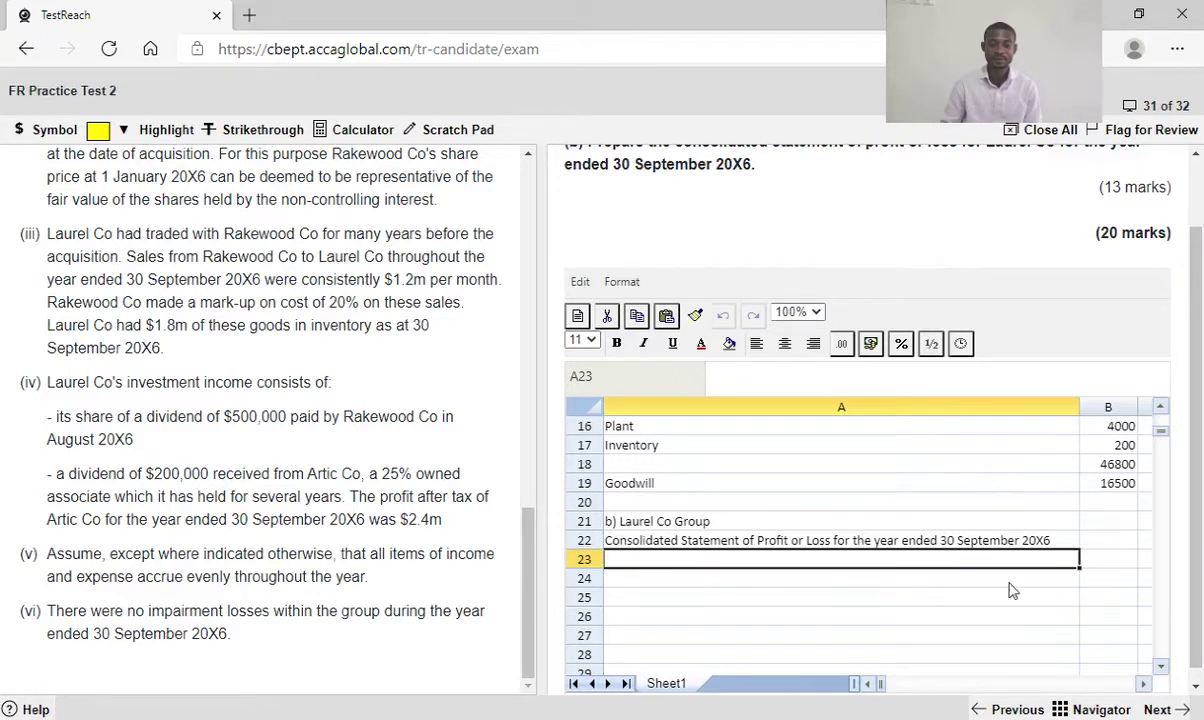
click(1068, 578)
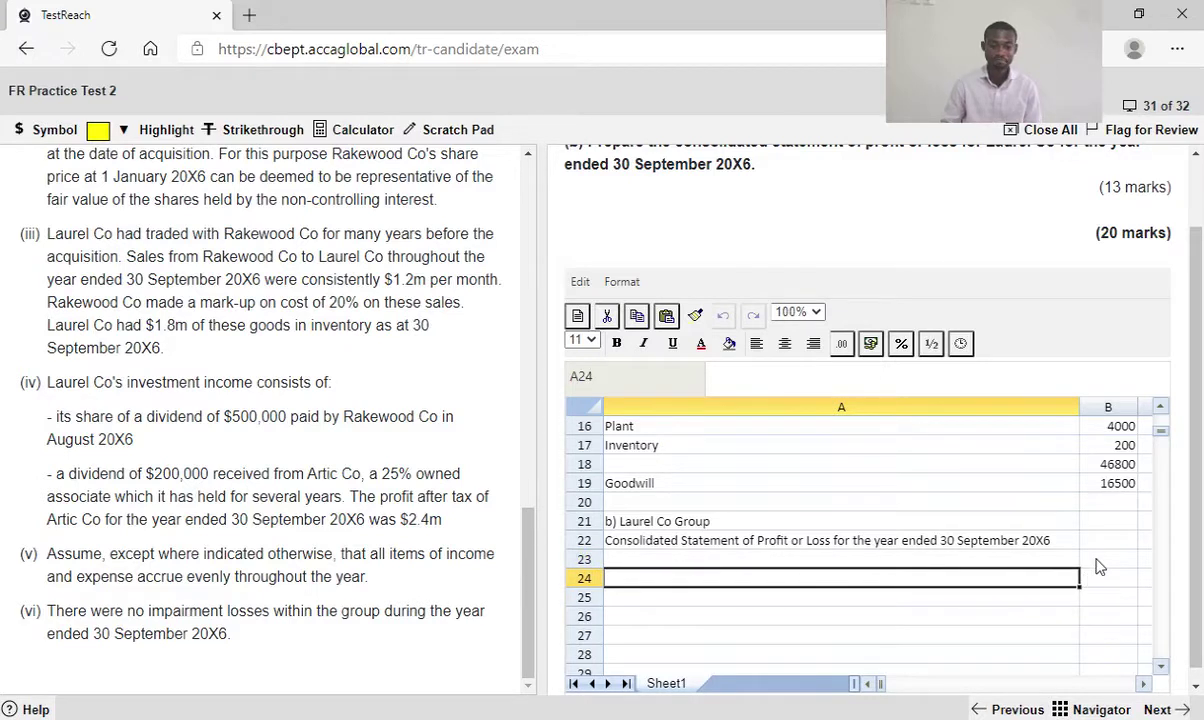
Enter the currency heading $'000 in cell B23, under the statement title row
click(1100, 565)
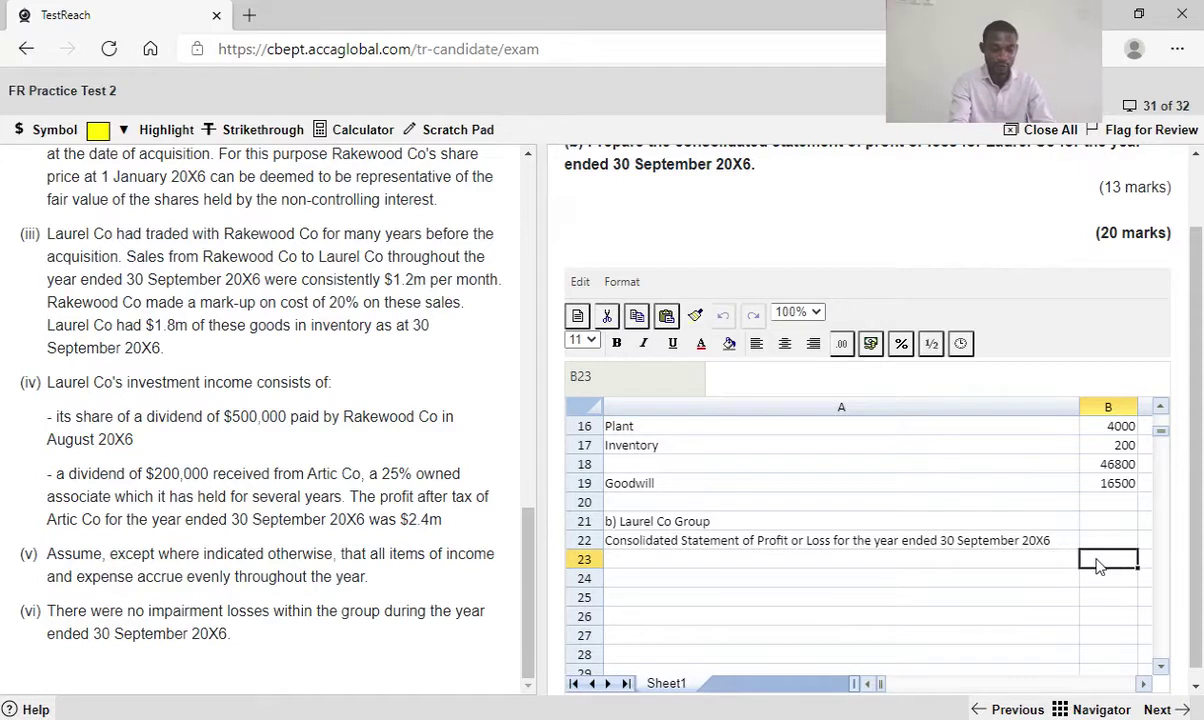
text($)
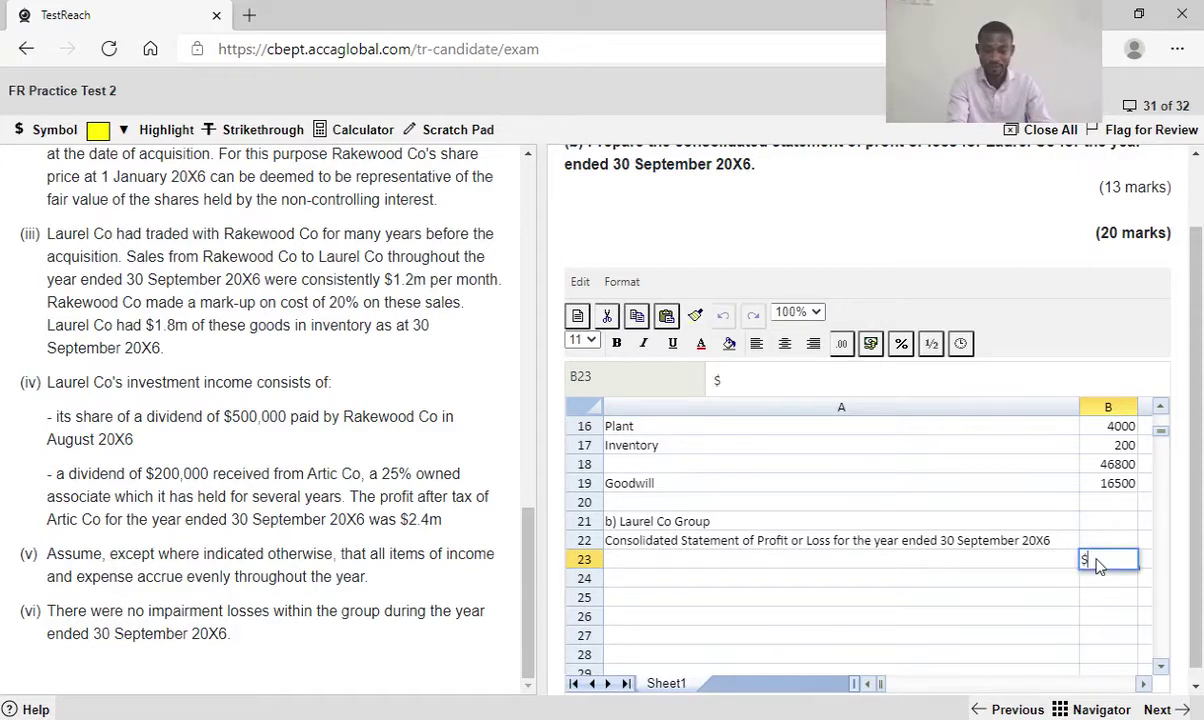
text(')
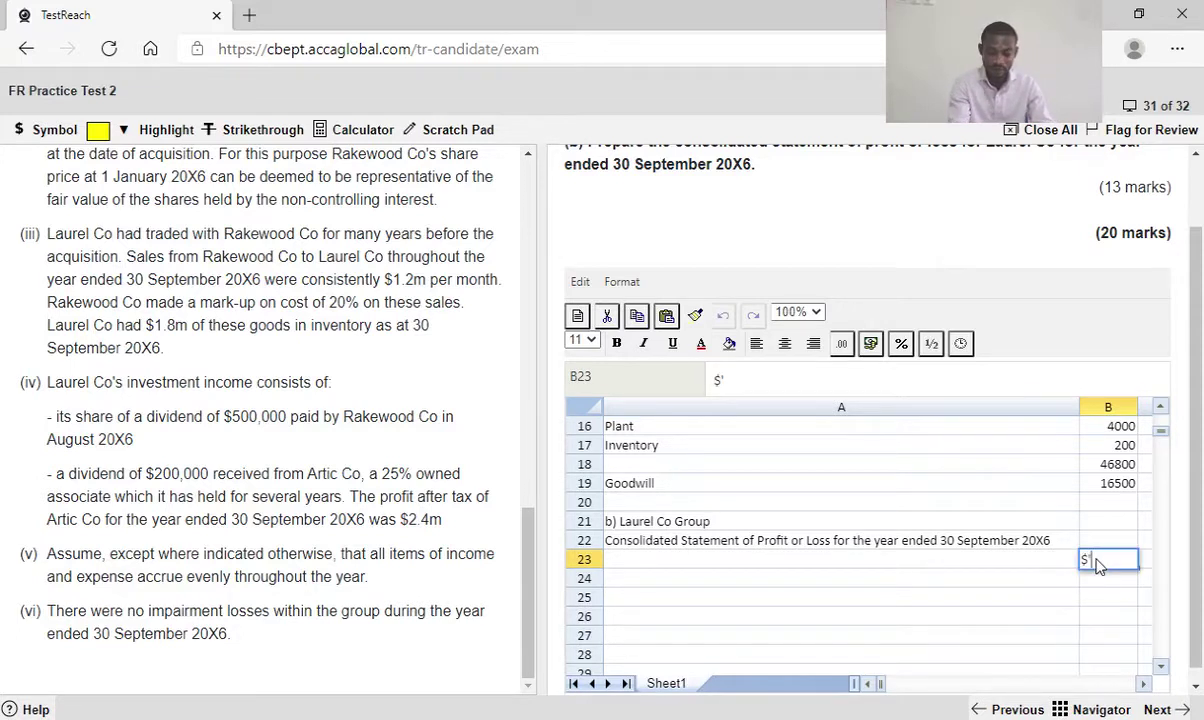
text(000)
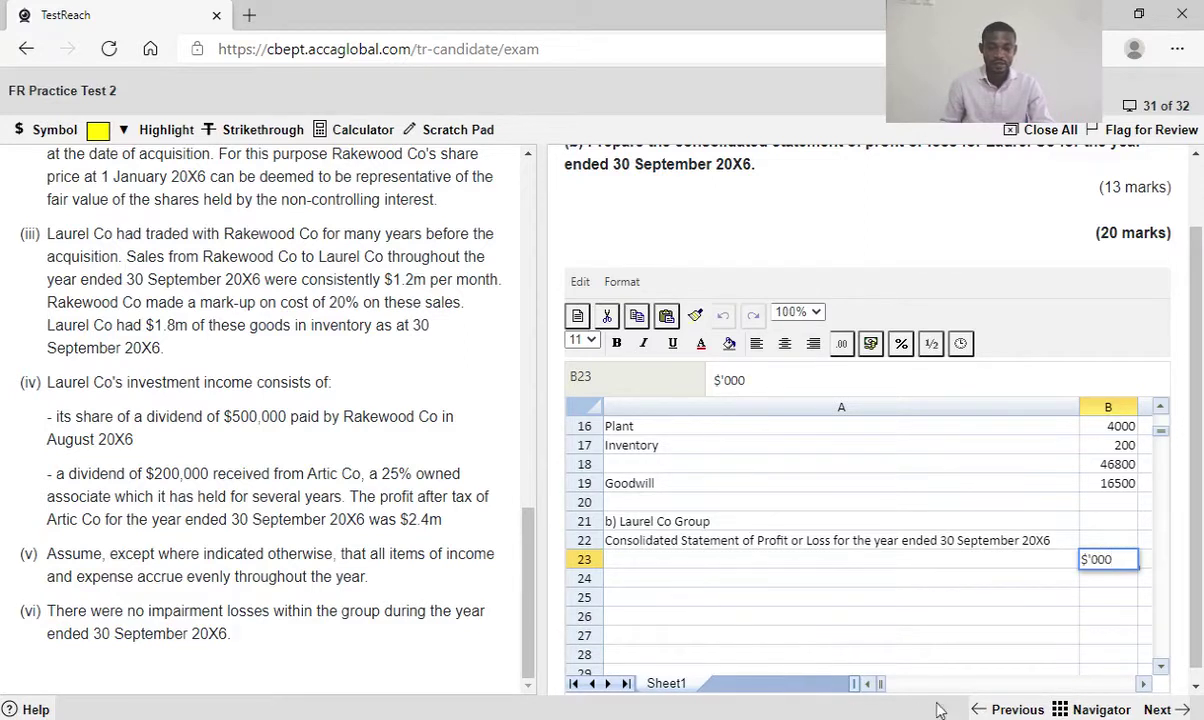
Enlarge the spreadsheet answer area by narrowing the question text area, and bring columns A to F into view
click(1143, 686)
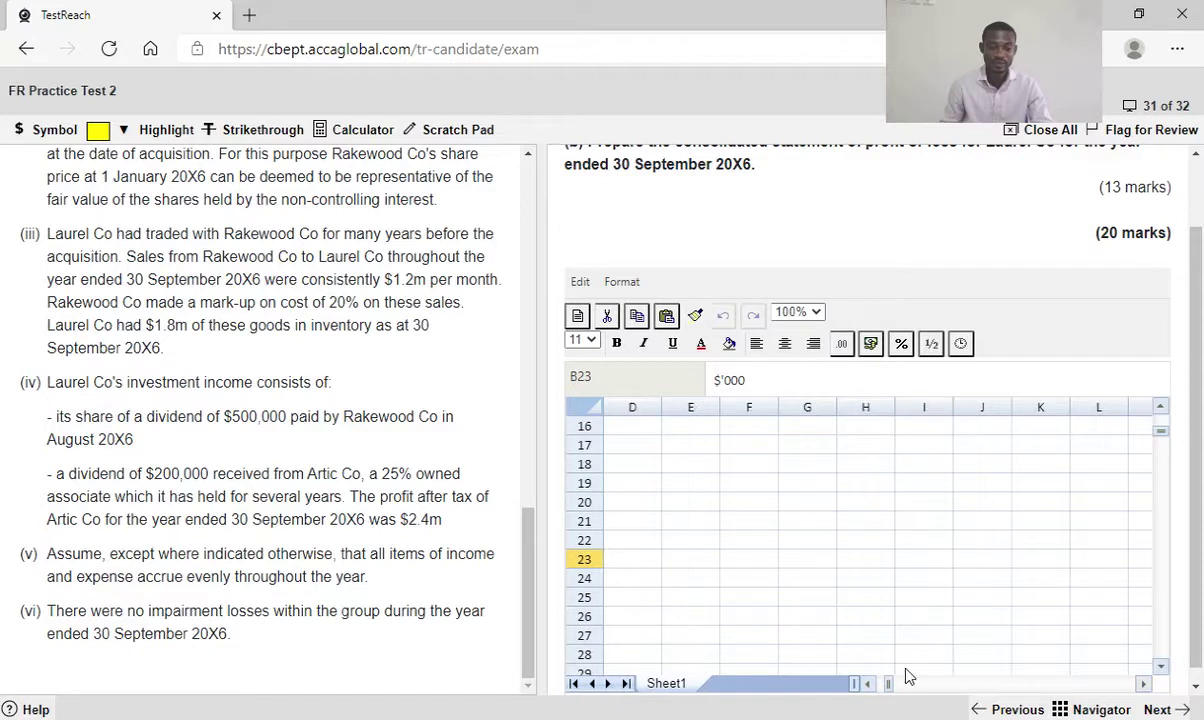
click(869, 686)
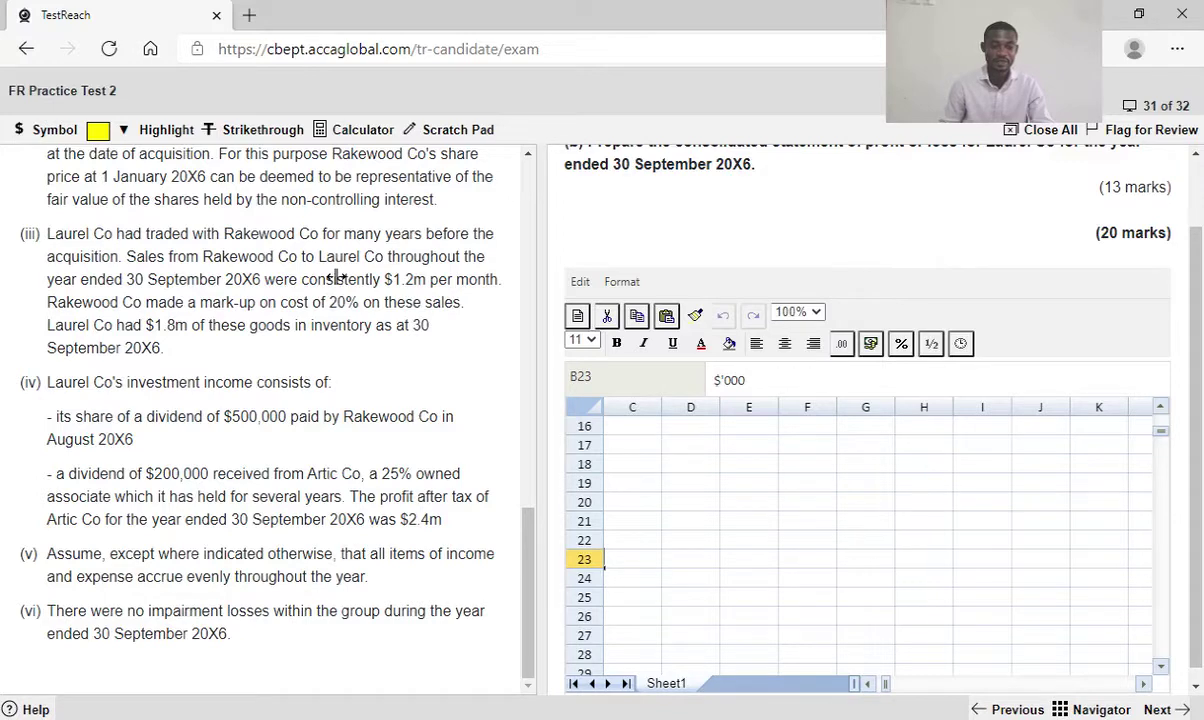
drag(338, 278, 336, 274)
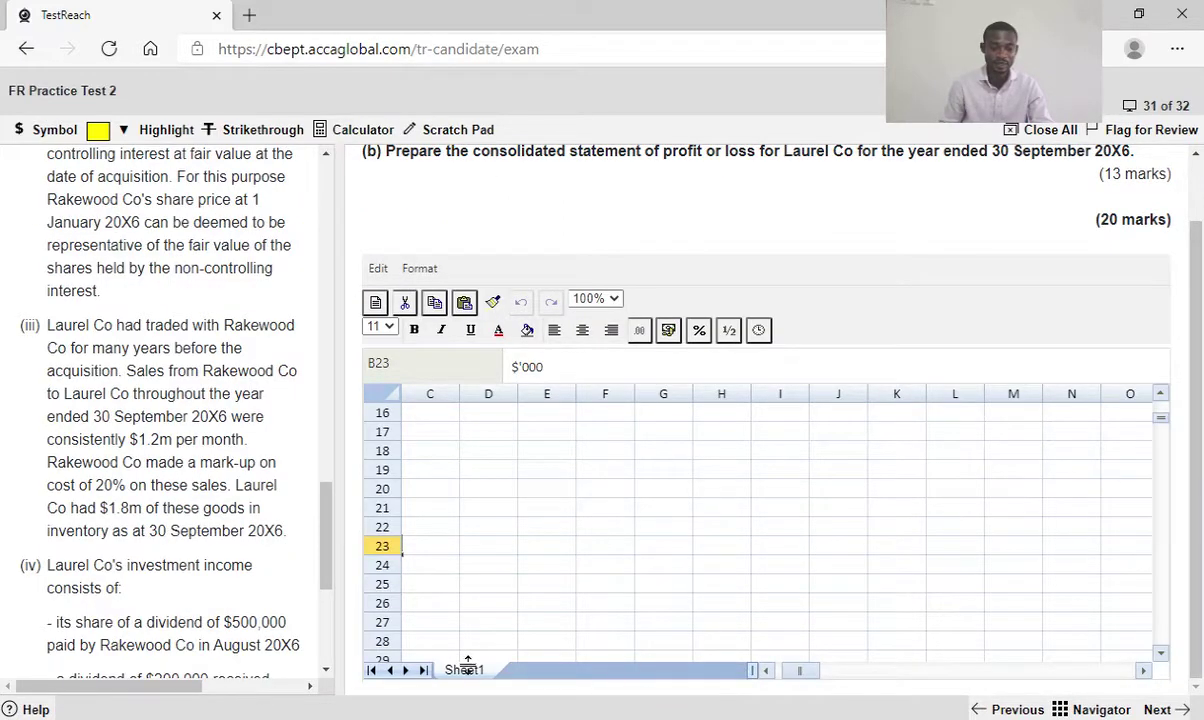
click(766, 671)
click(766, 671)
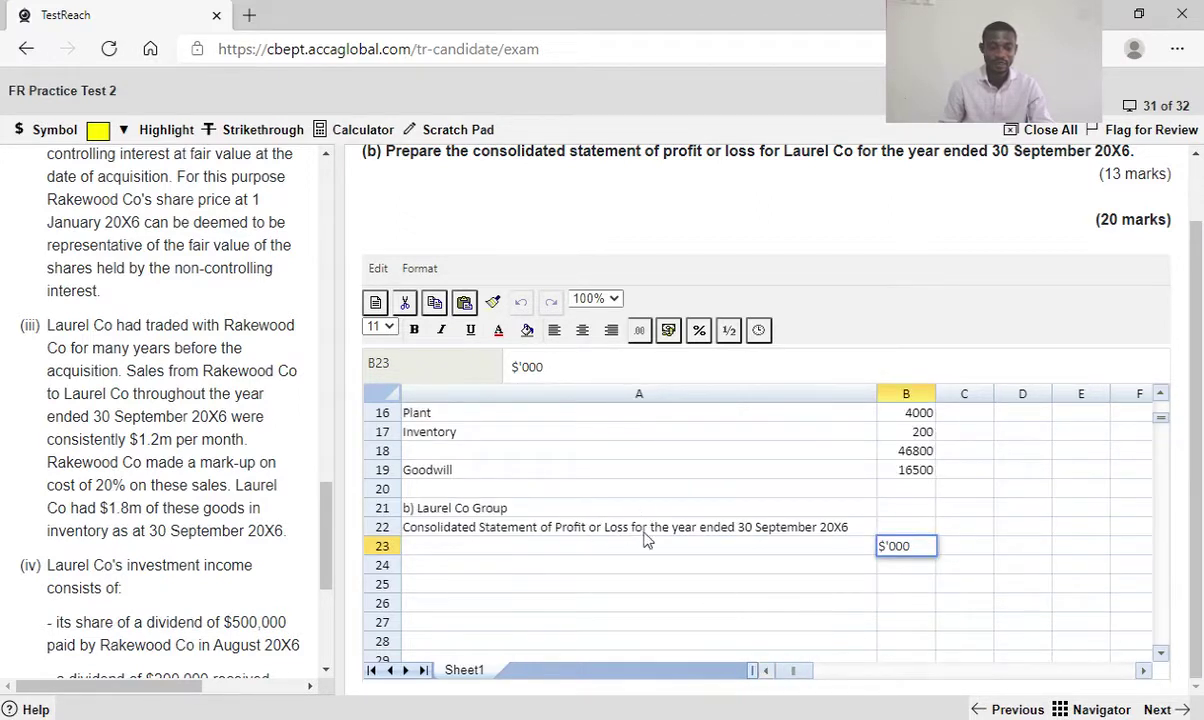
Enter the heading "Workings(All figures are in $'000)" in cell D22, level with the statement title
click(1039, 534)
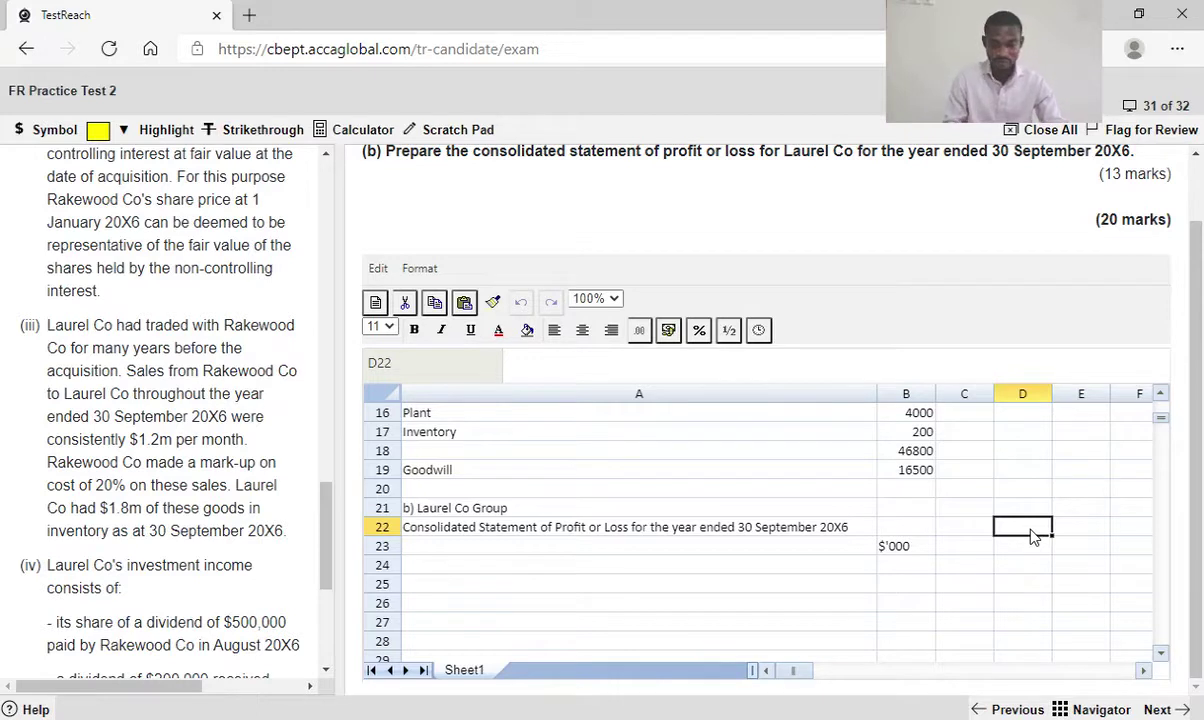
text(Workings)
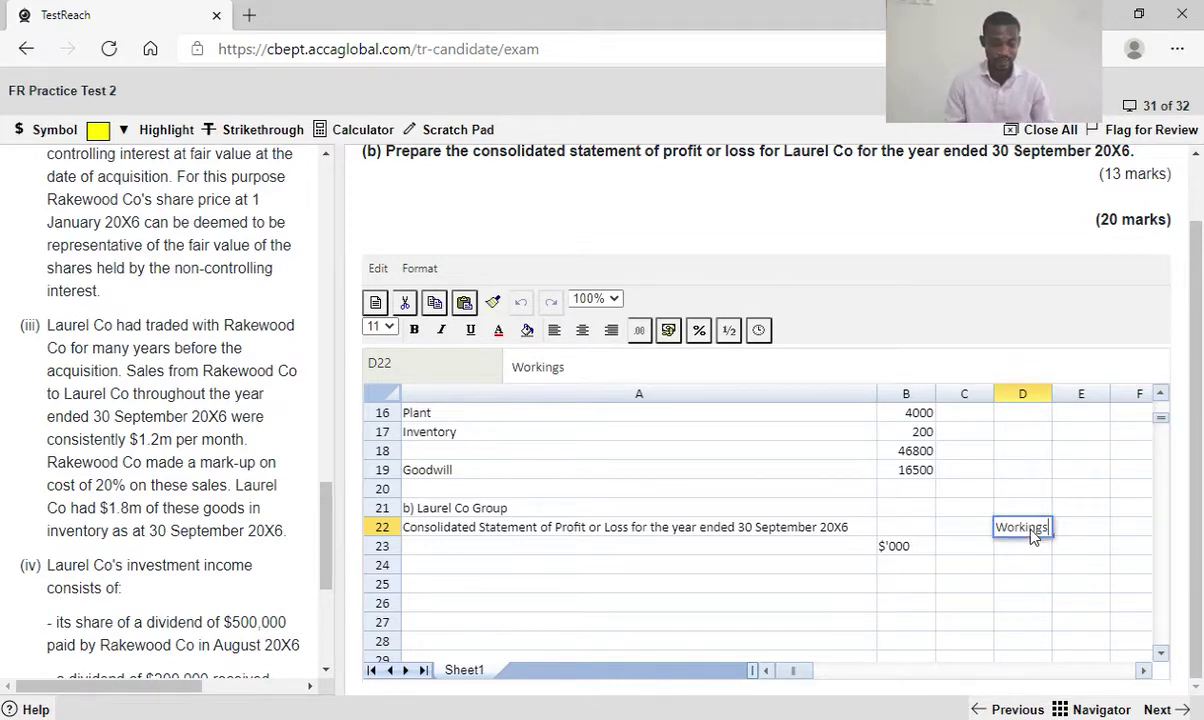
text(()
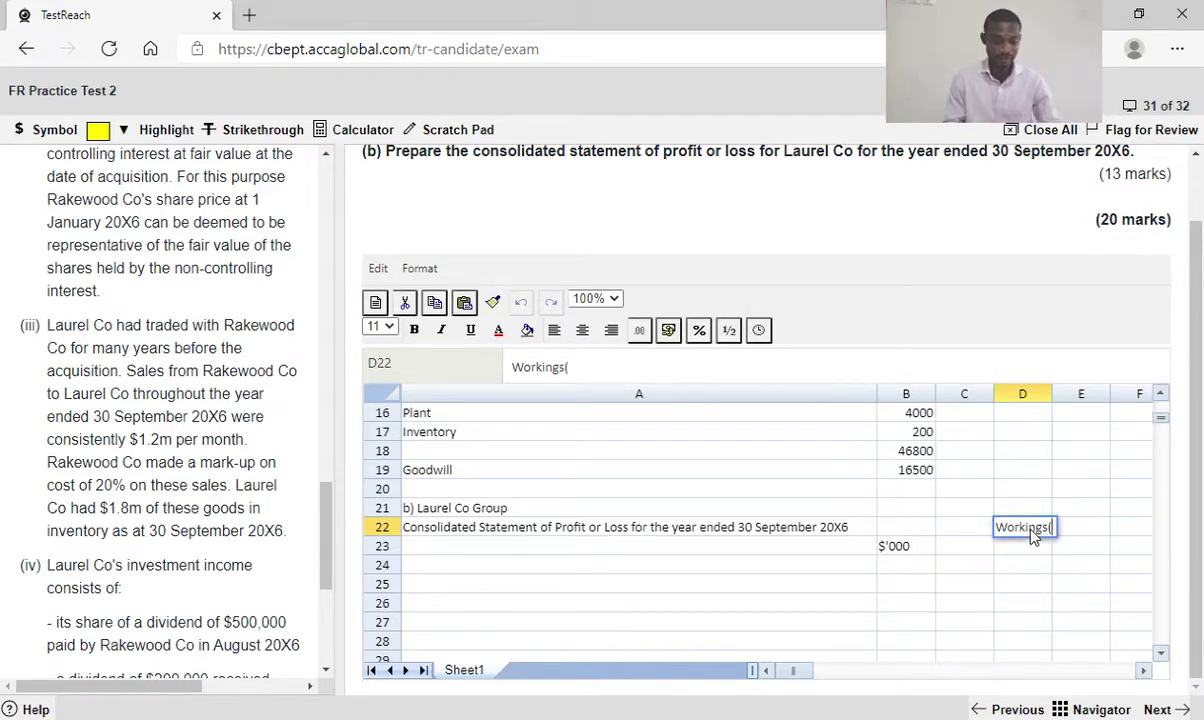
text(A)
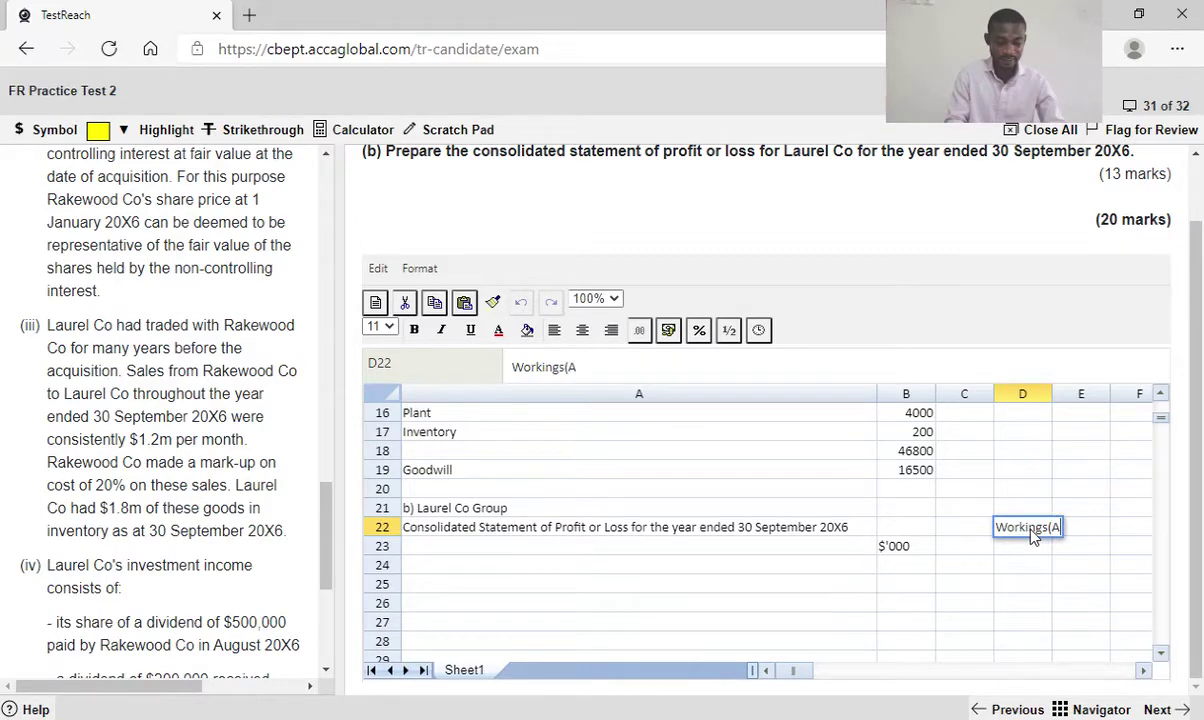
text(ll figures a)
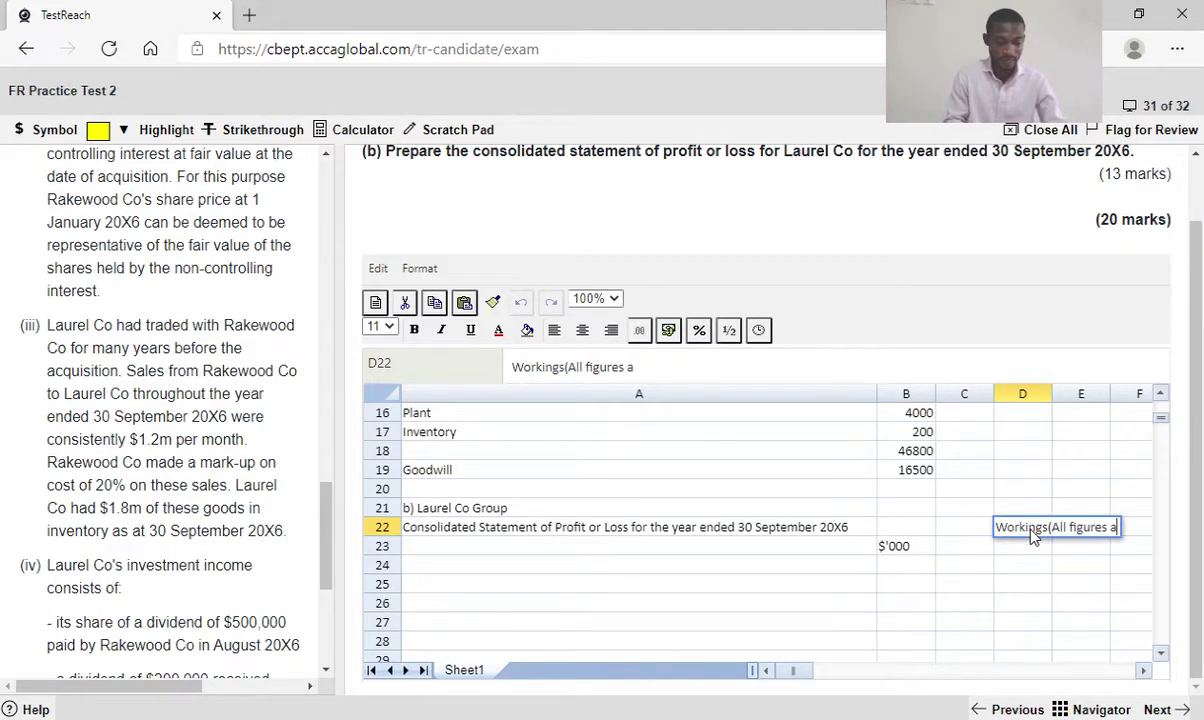
text(re in $)
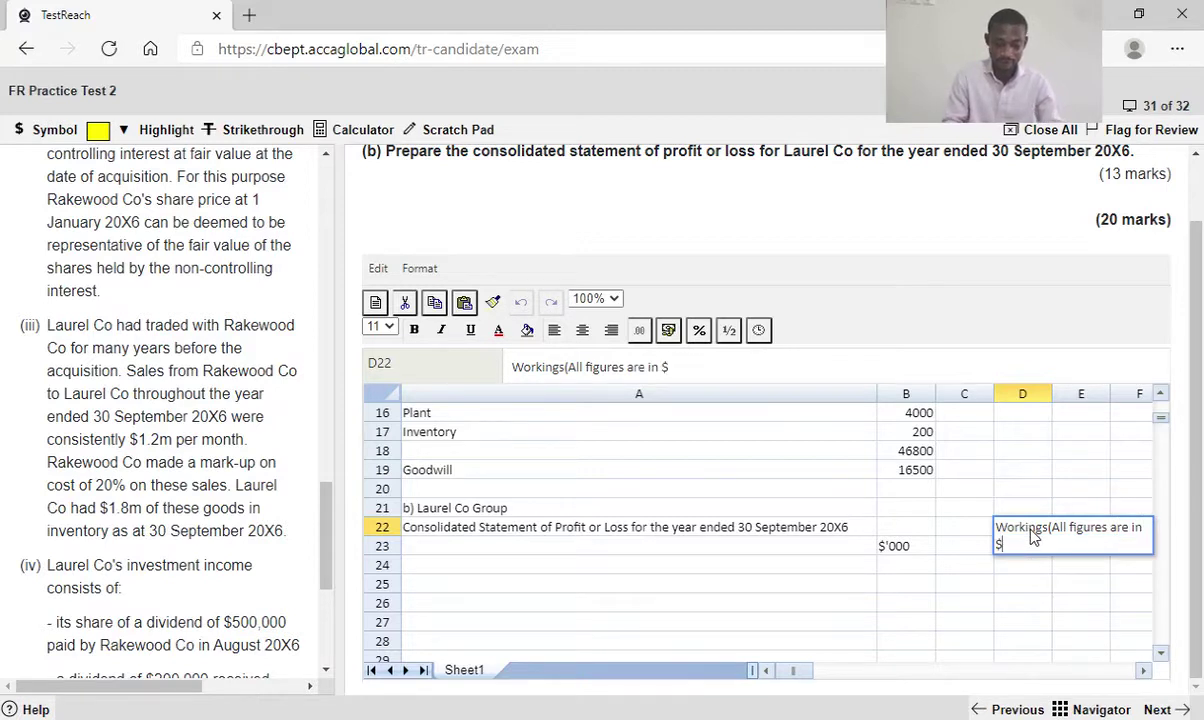
text('000)
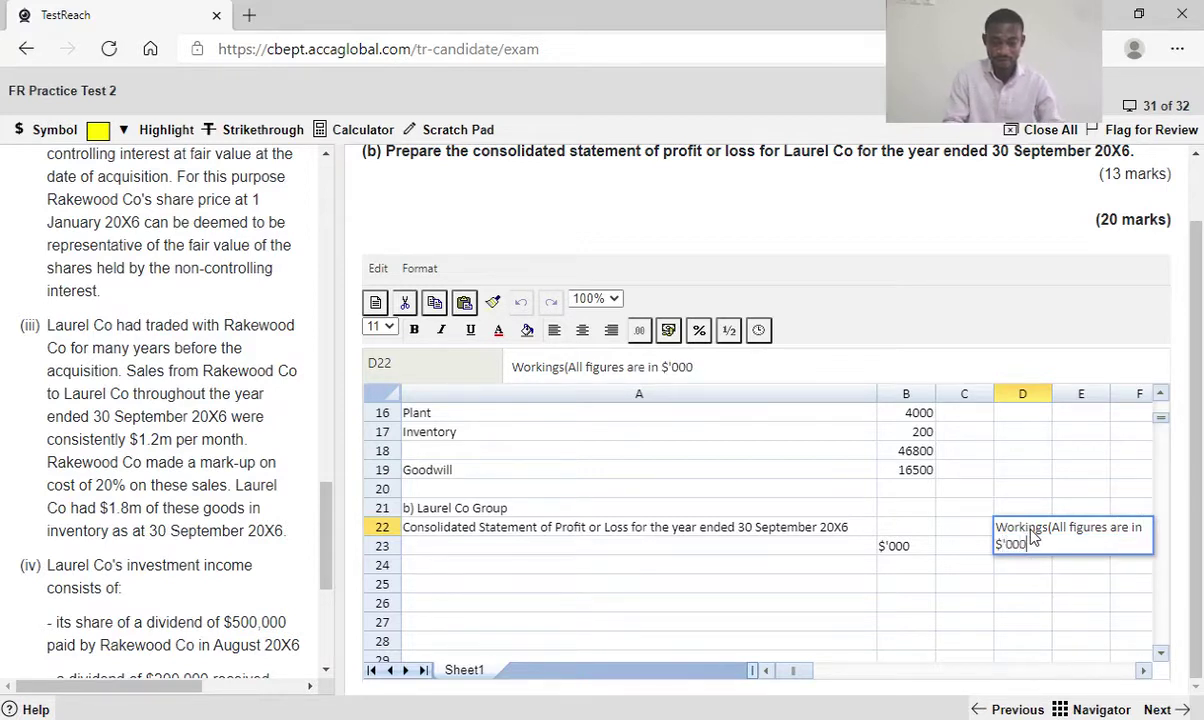
text())
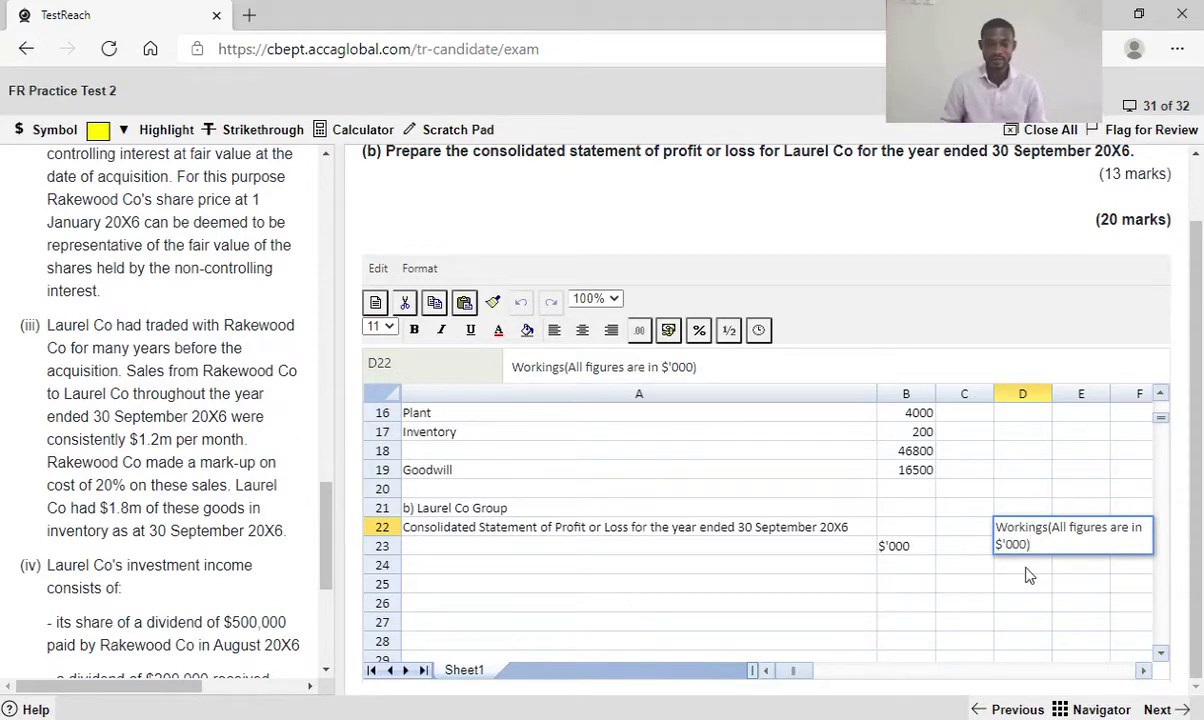
click(1025, 568)
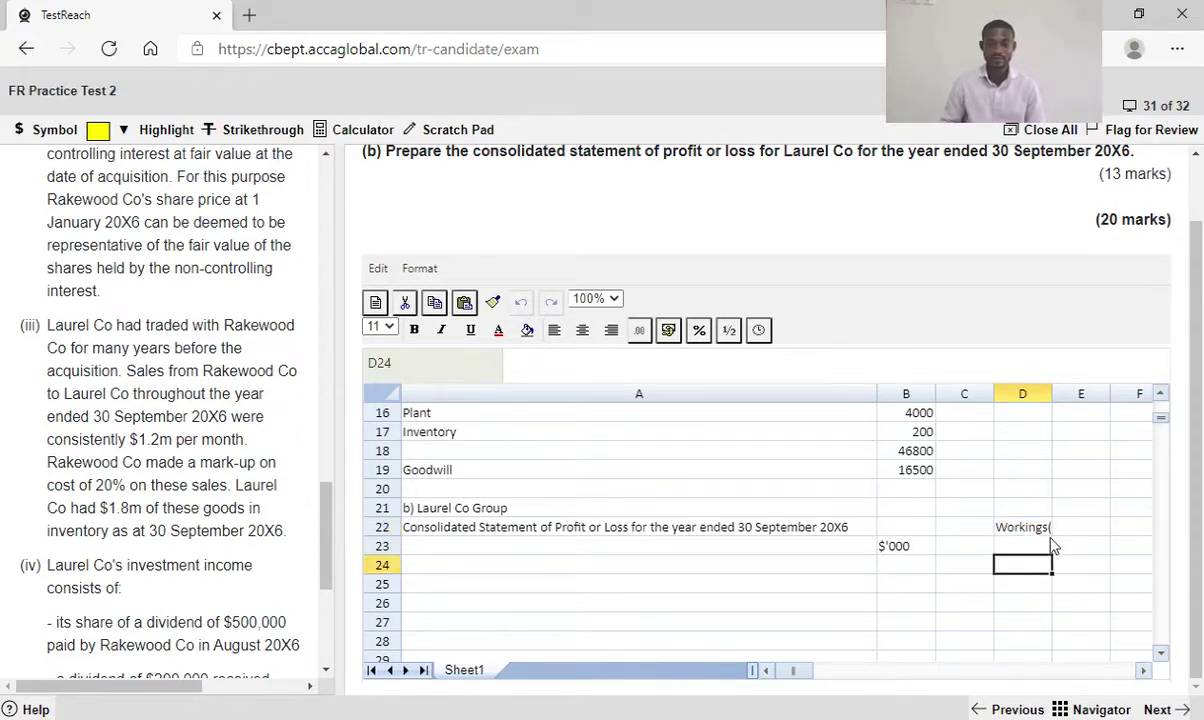
Widen column D until the full workings heading in row 22 fits inside it
click(1145, 677)
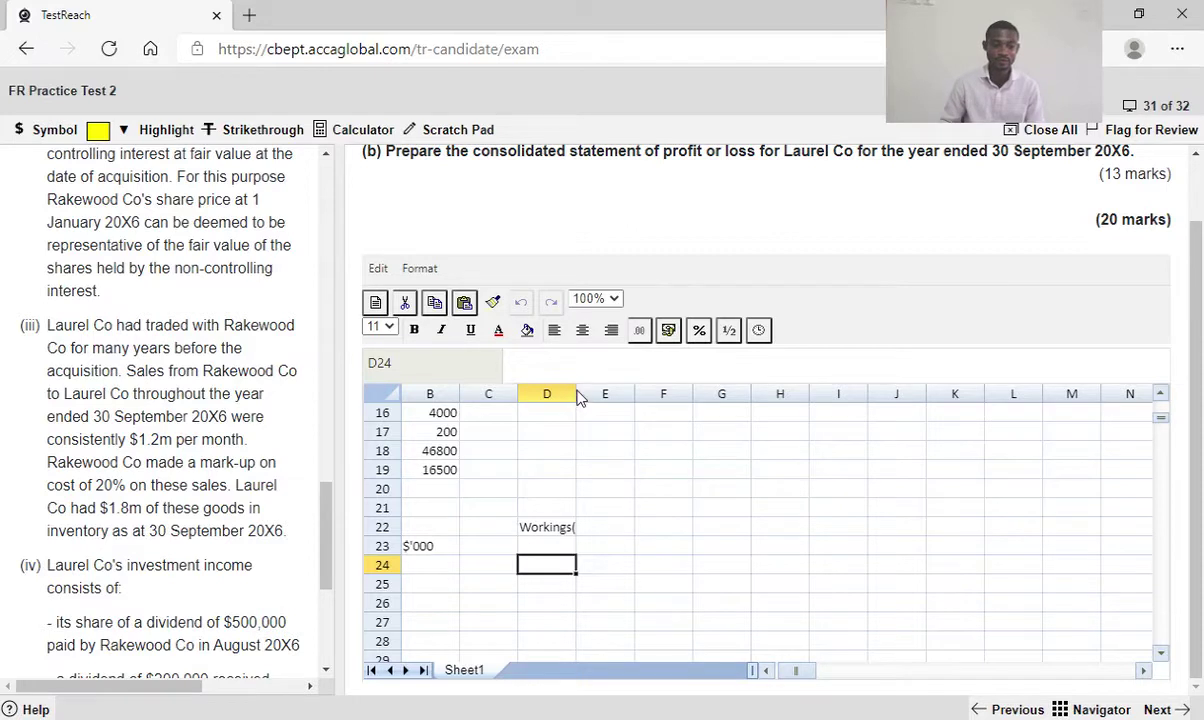
drag(578, 393, 707, 419)
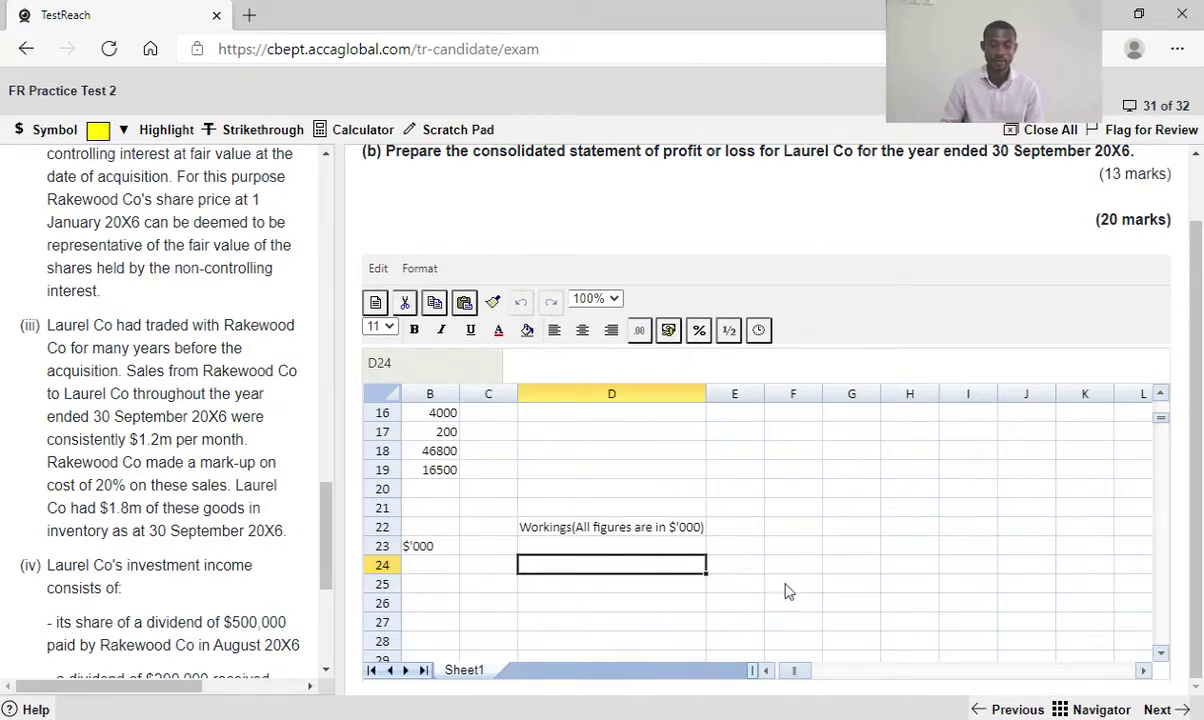
click(766, 671)
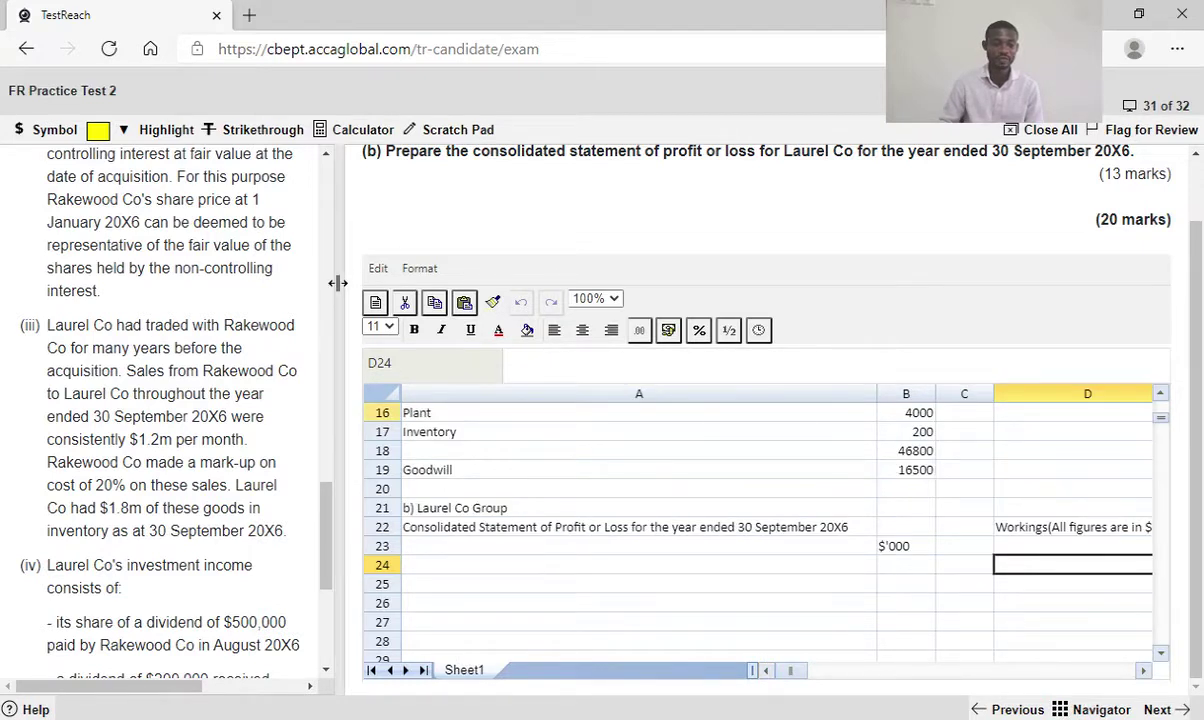
Enlarge the question text area until it takes up nearly half of the exam window beside the spreadsheet
drag(349, 285, 450, 300)
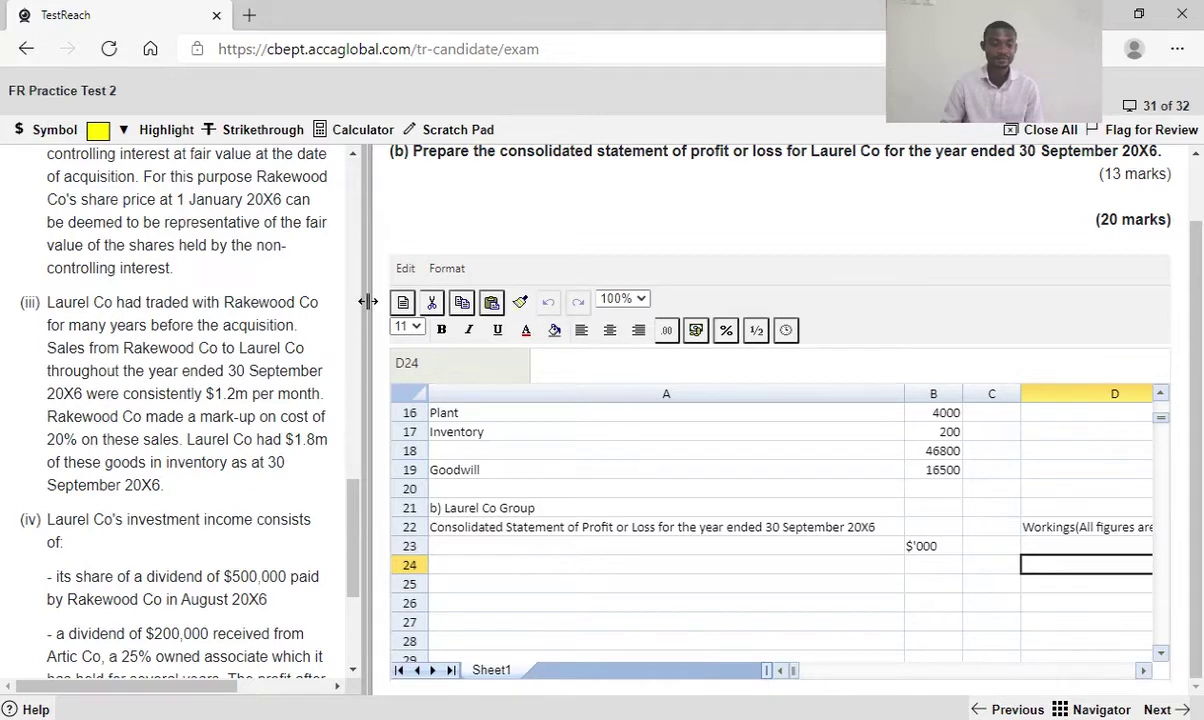
drag(377, 300, 368, 301)
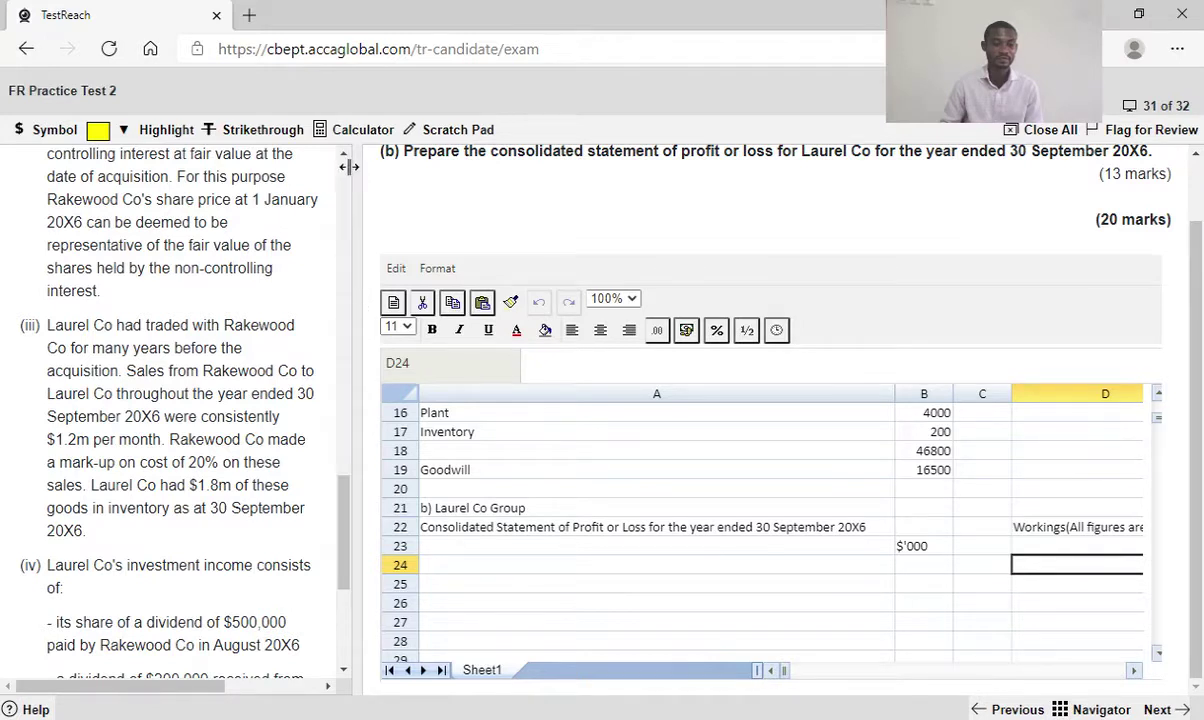
drag(349, 167, 342, 177)
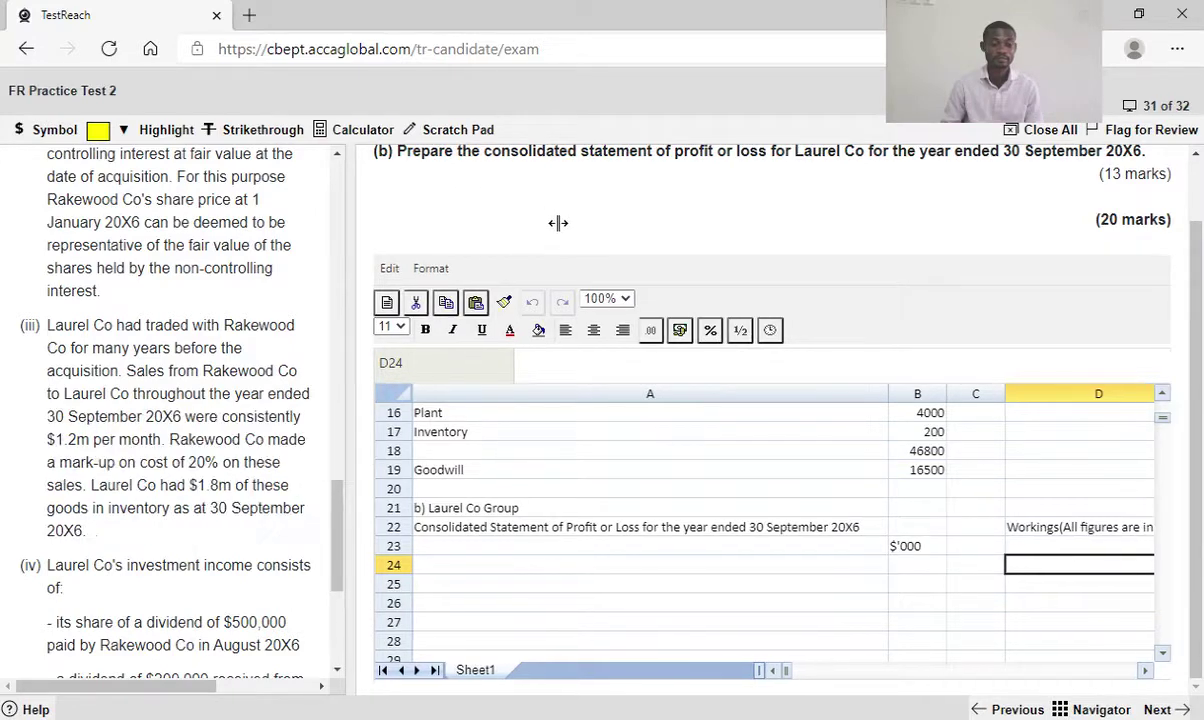
scroll(170, 400, up, 4)
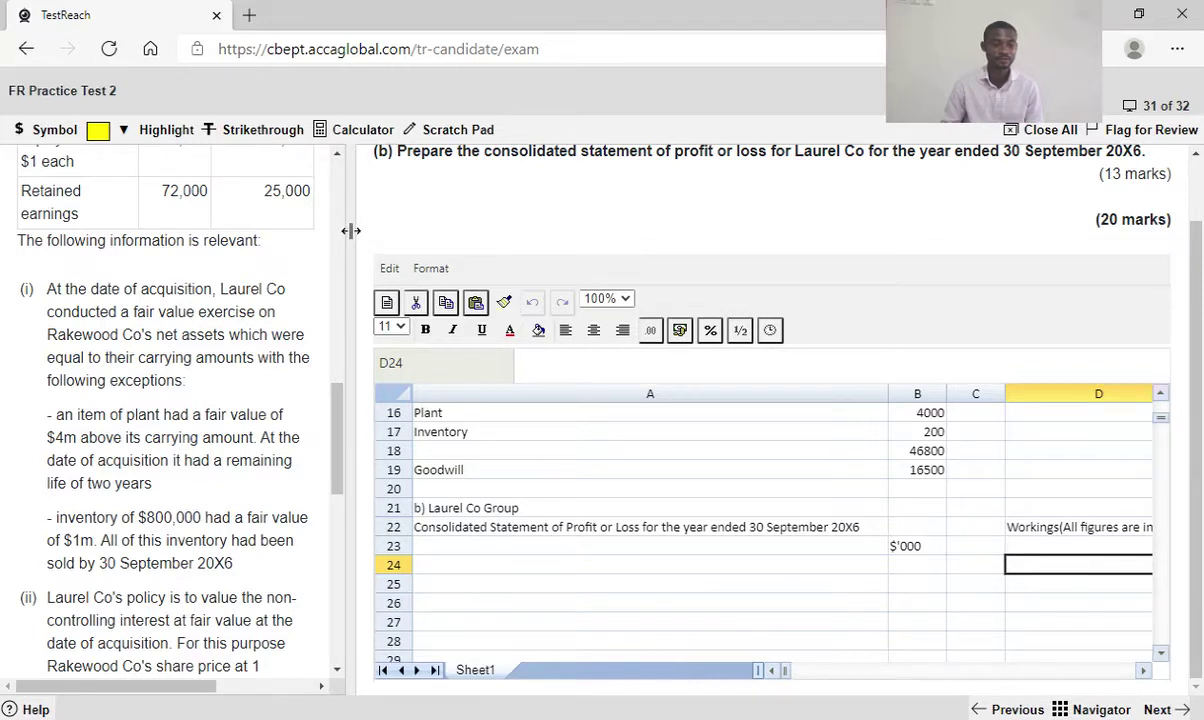
drag(347, 235, 372, 235)
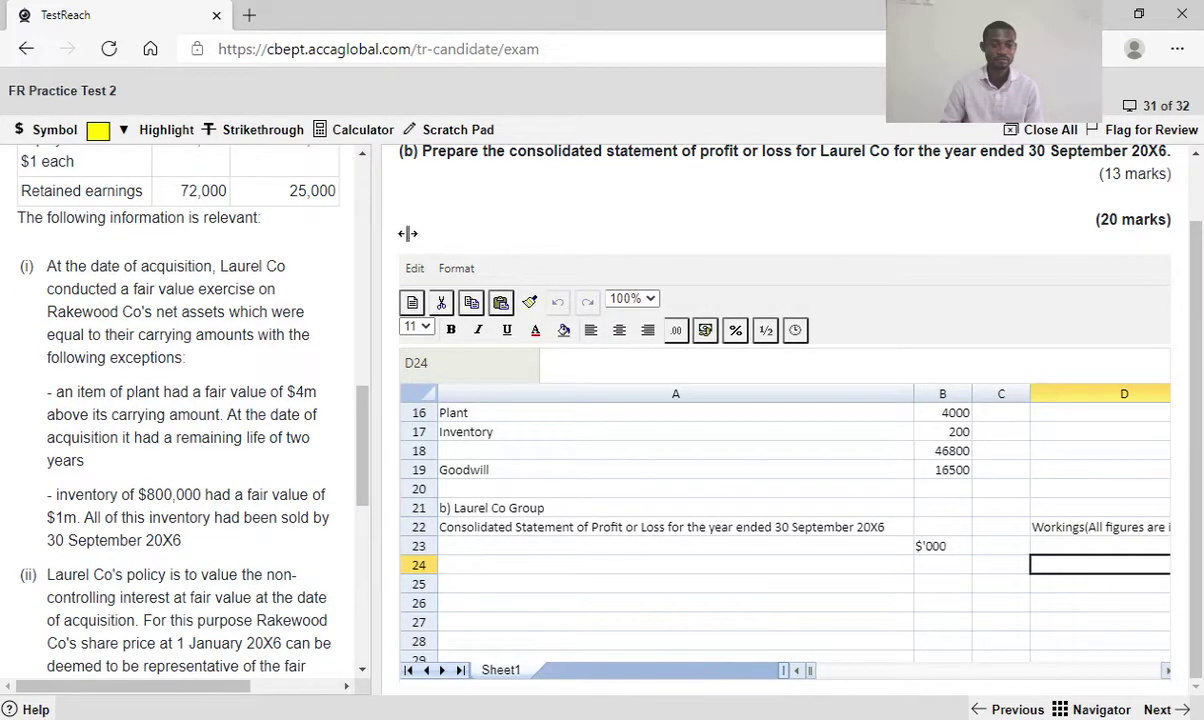
click(370, 242)
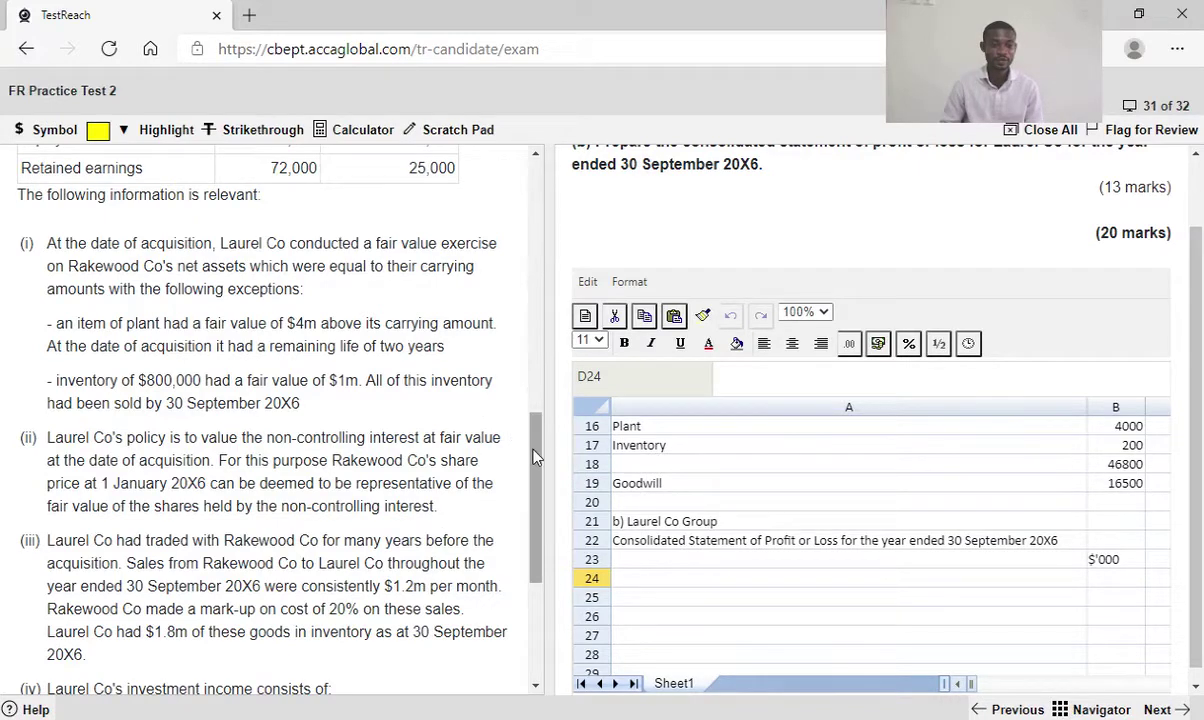
Review the acquisition scenario, both companies' statements of profit or loss, and notes (i) to (vi) in the question text
scroll(509, 231, up, 10)
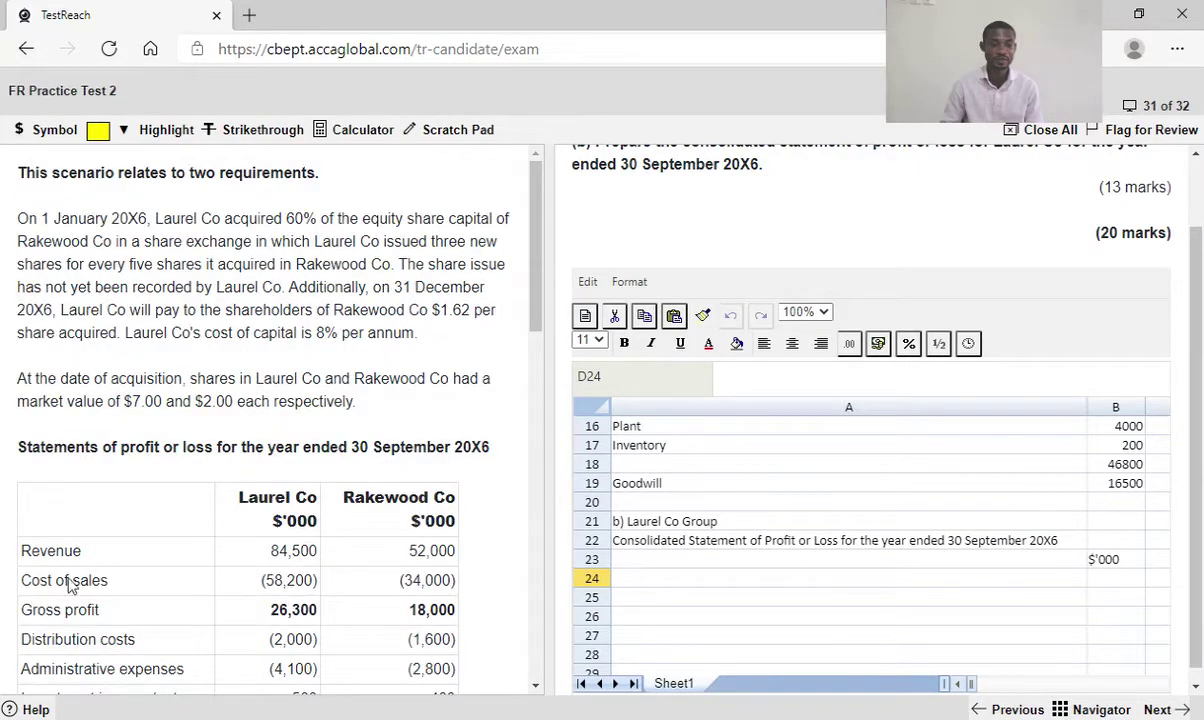
key(Page_Down)
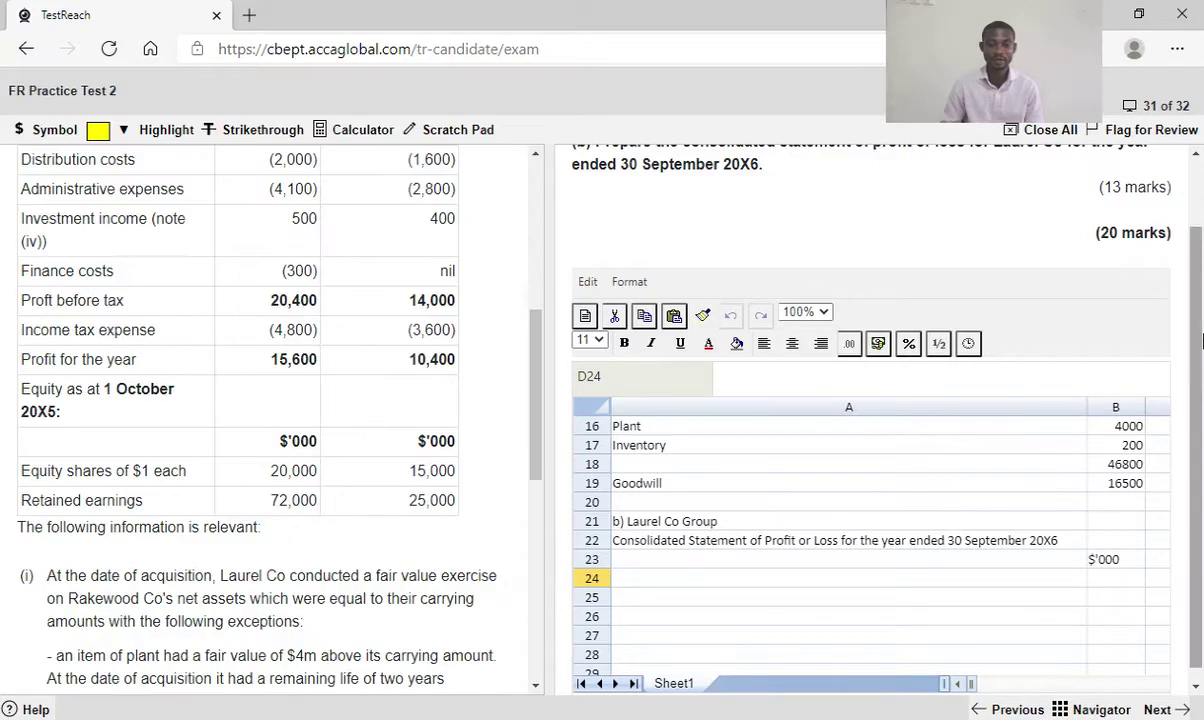
scroll(1200, 342, up, 2)
scroll(1200, 400, down, 2)
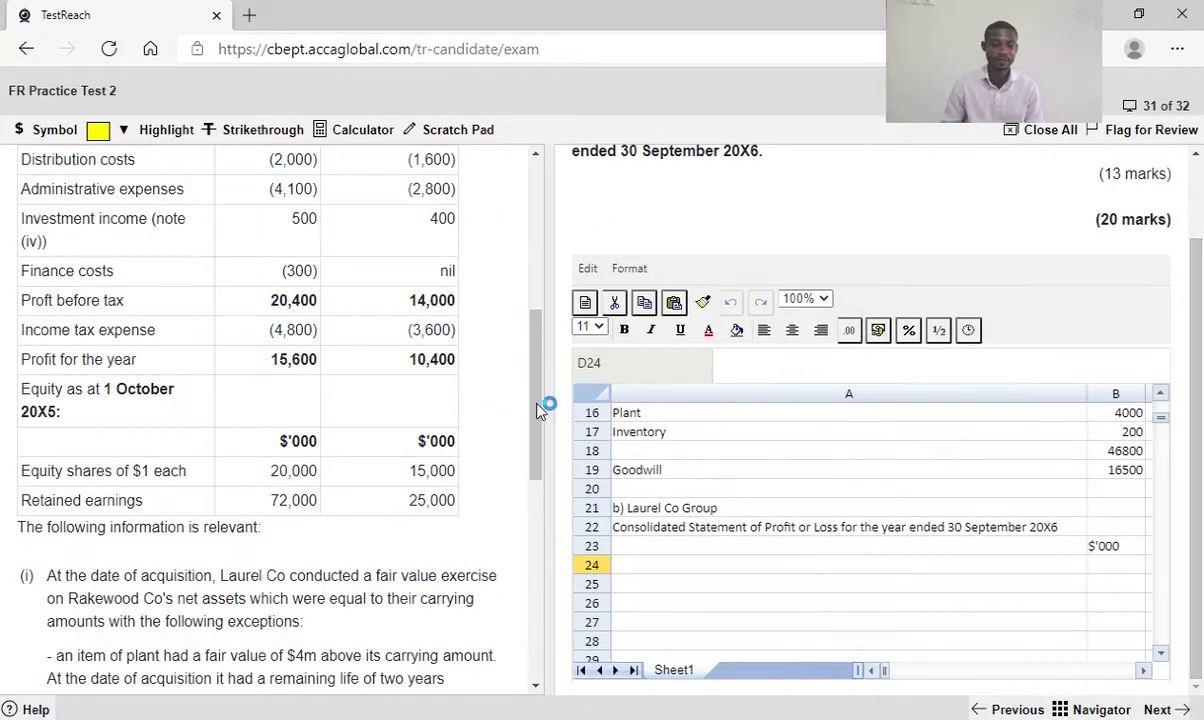
scroll(530, 355, up, 3)
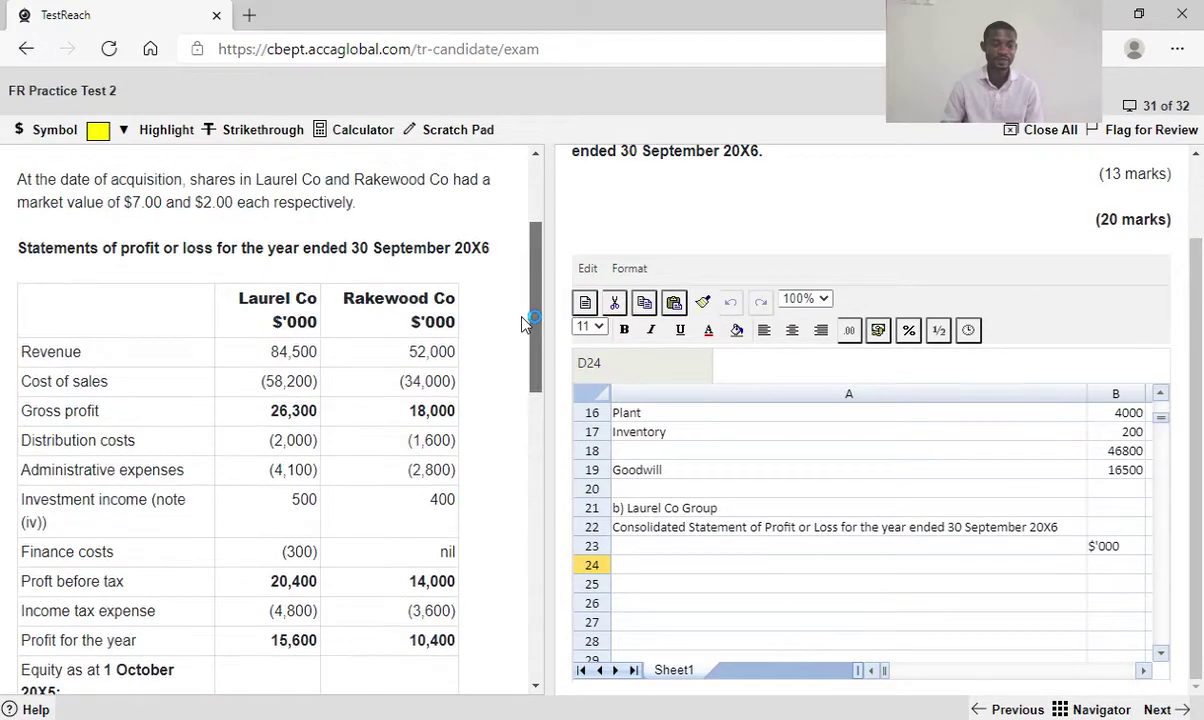
scroll(522, 345, down, 2)
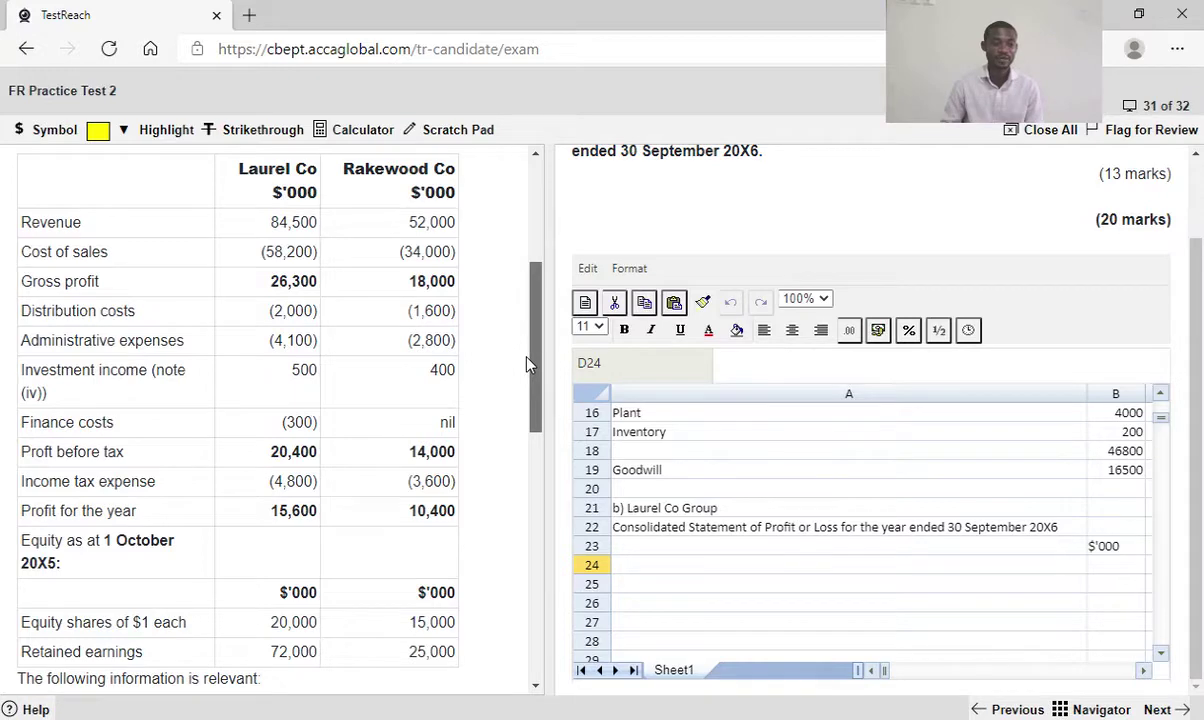
scroll(515, 260, up, 3)
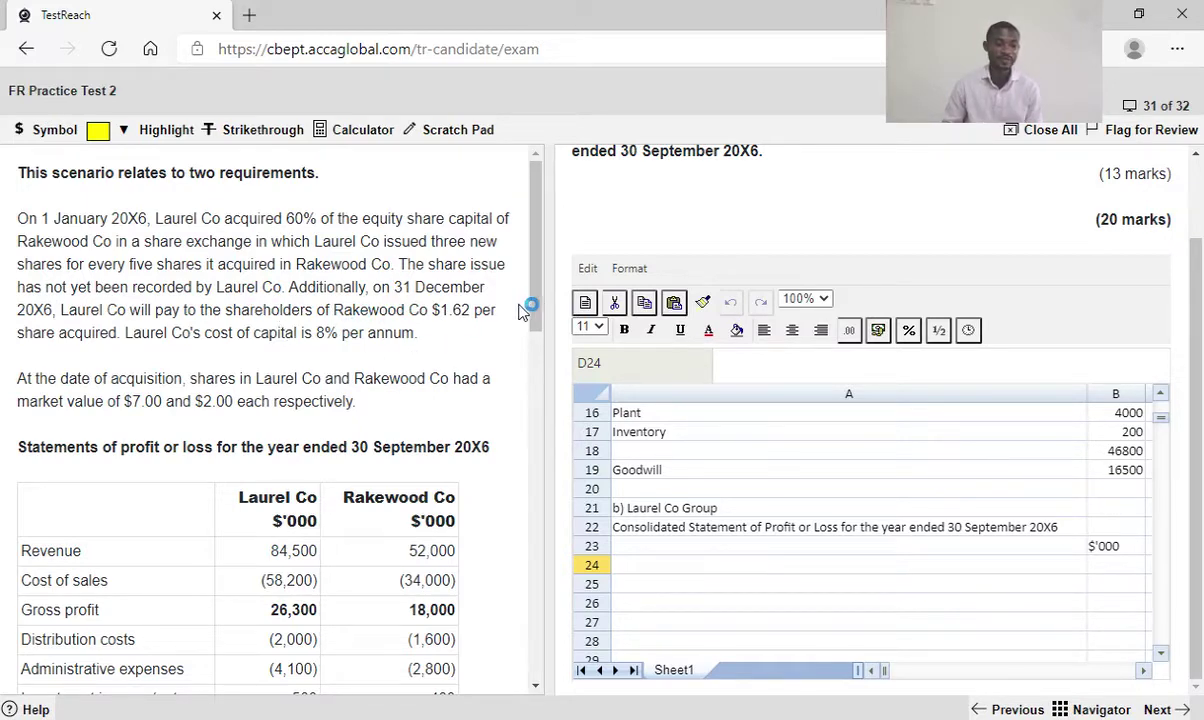
drag(537, 317, 530, 433)
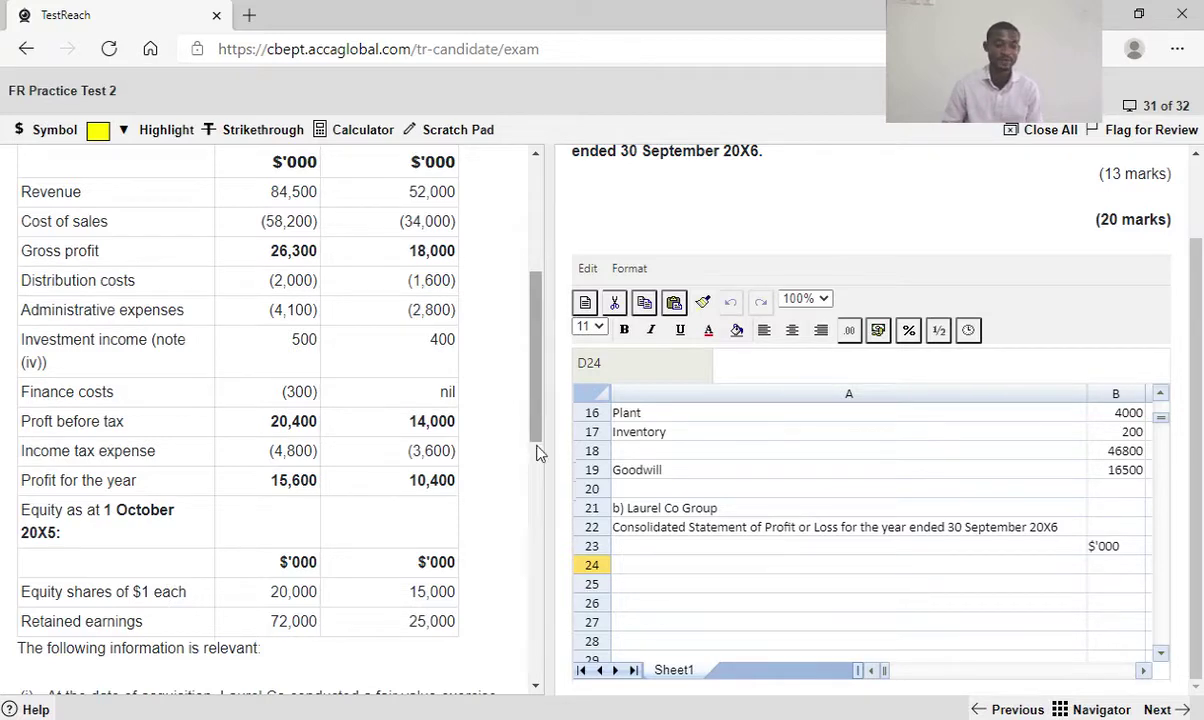
scroll(521, 545, down, 4)
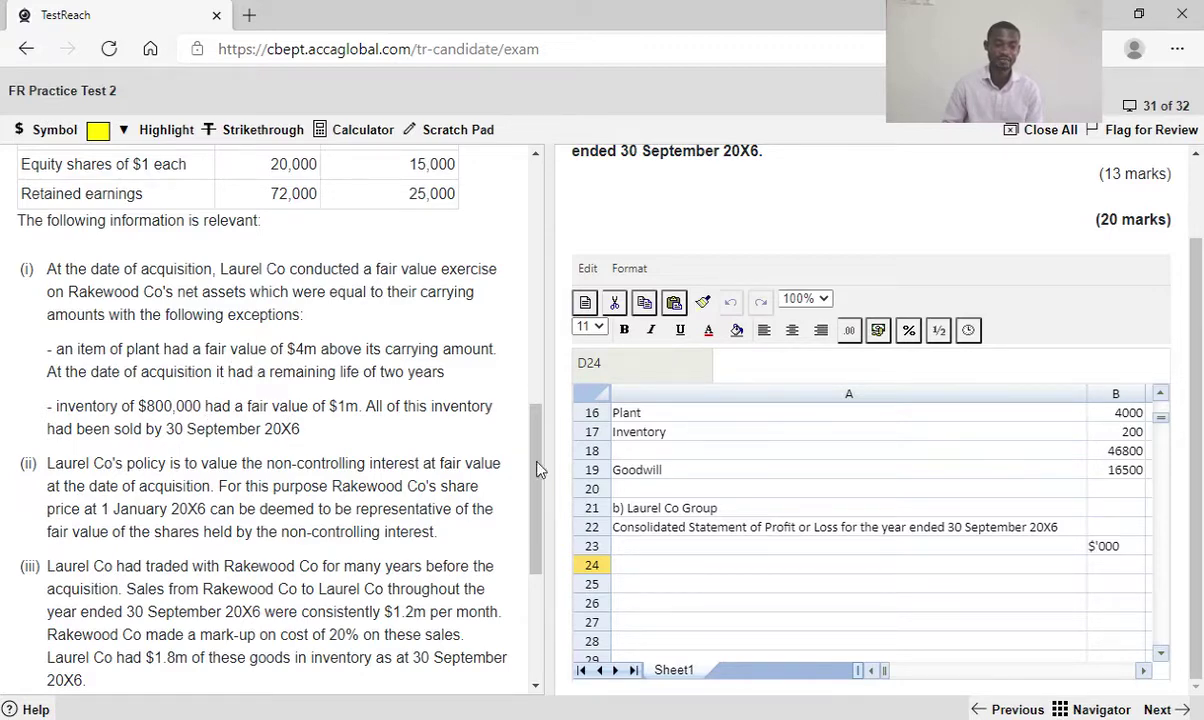
scroll(535, 460, down, 3)
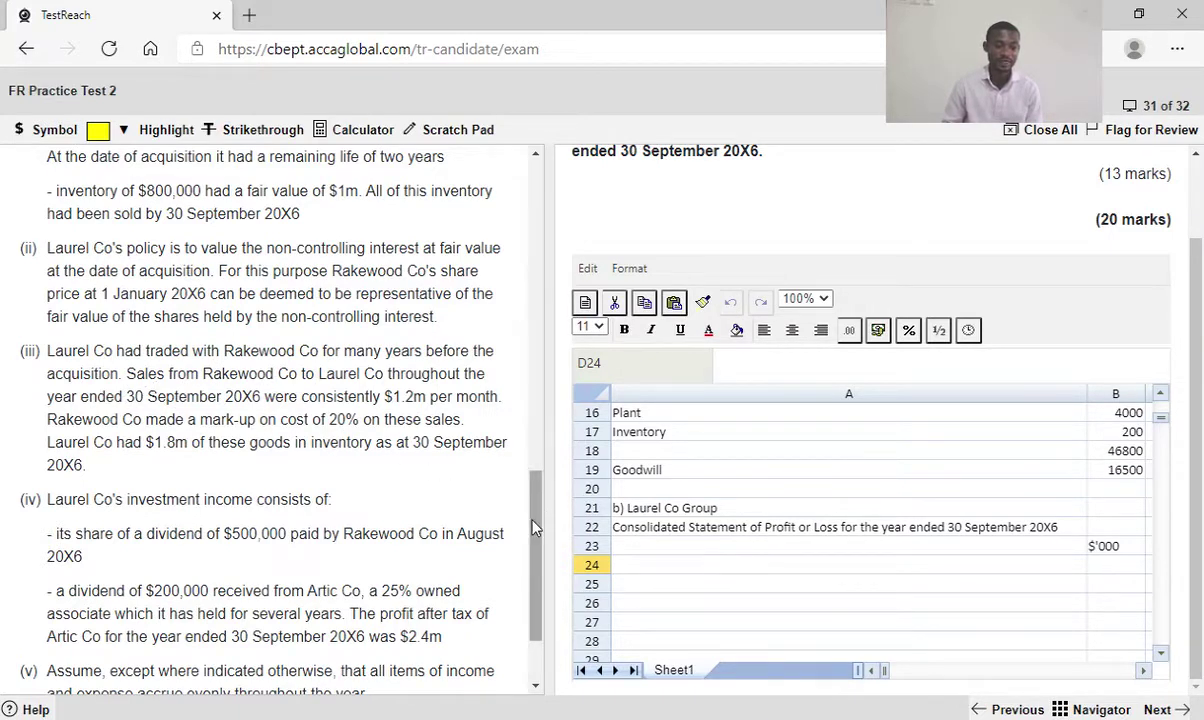
scroll(531, 549, down, 2)
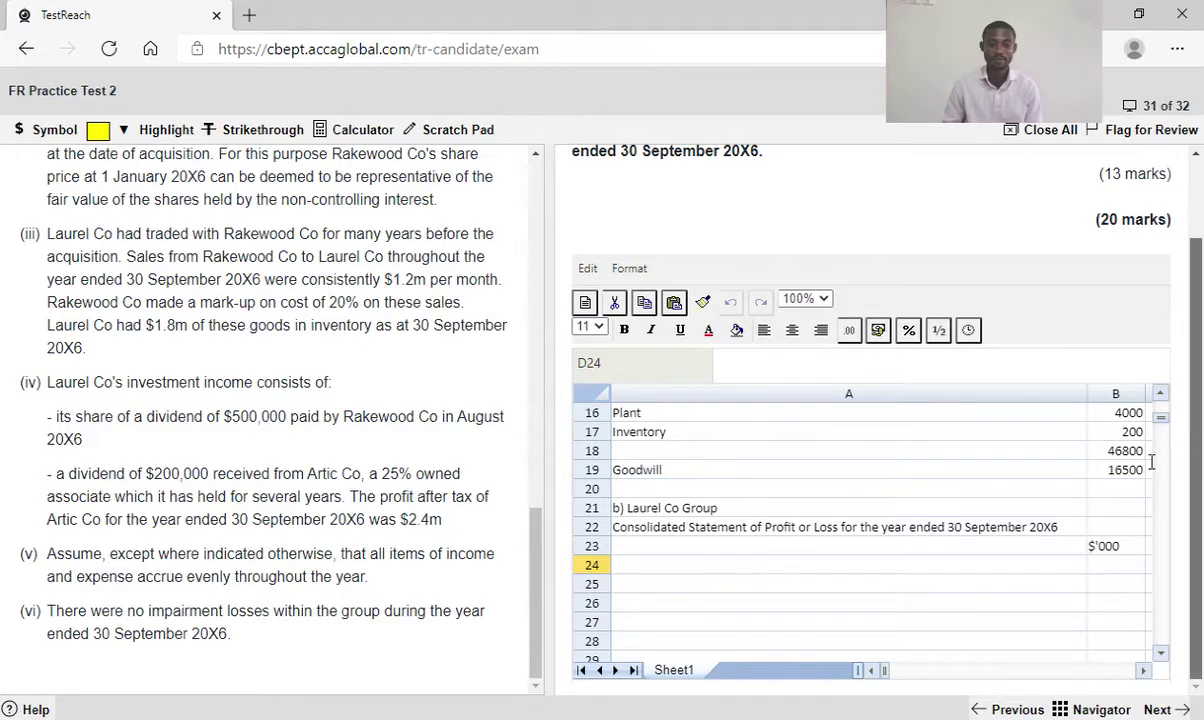
scroll(518, 380, up, 10)
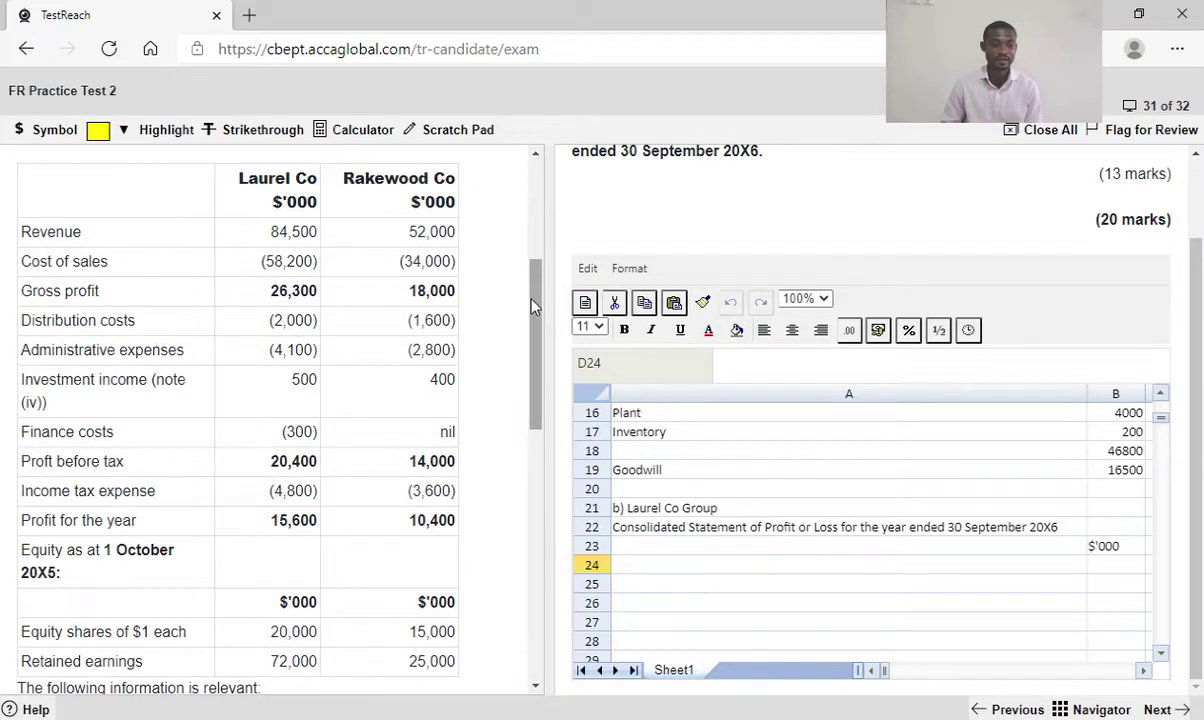
scroll(535, 305, up, 2)
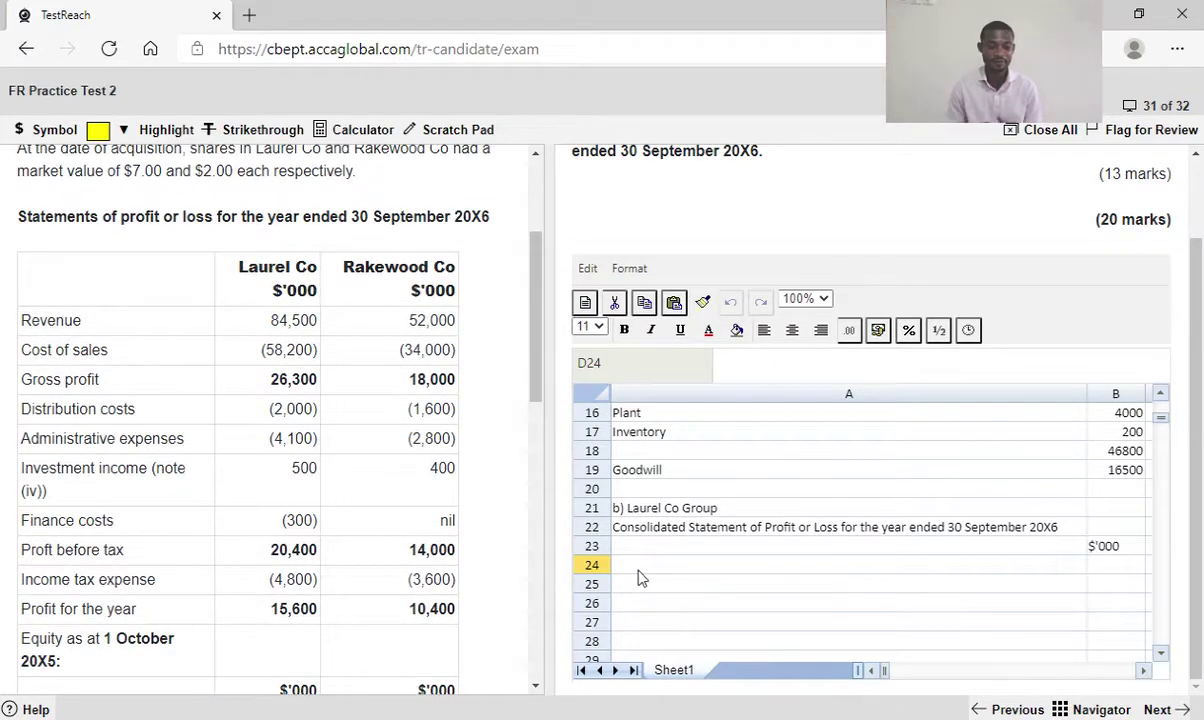
Enter the line label "Revenue" in cell A24 and select cell B24 for its amount
click(641, 566)
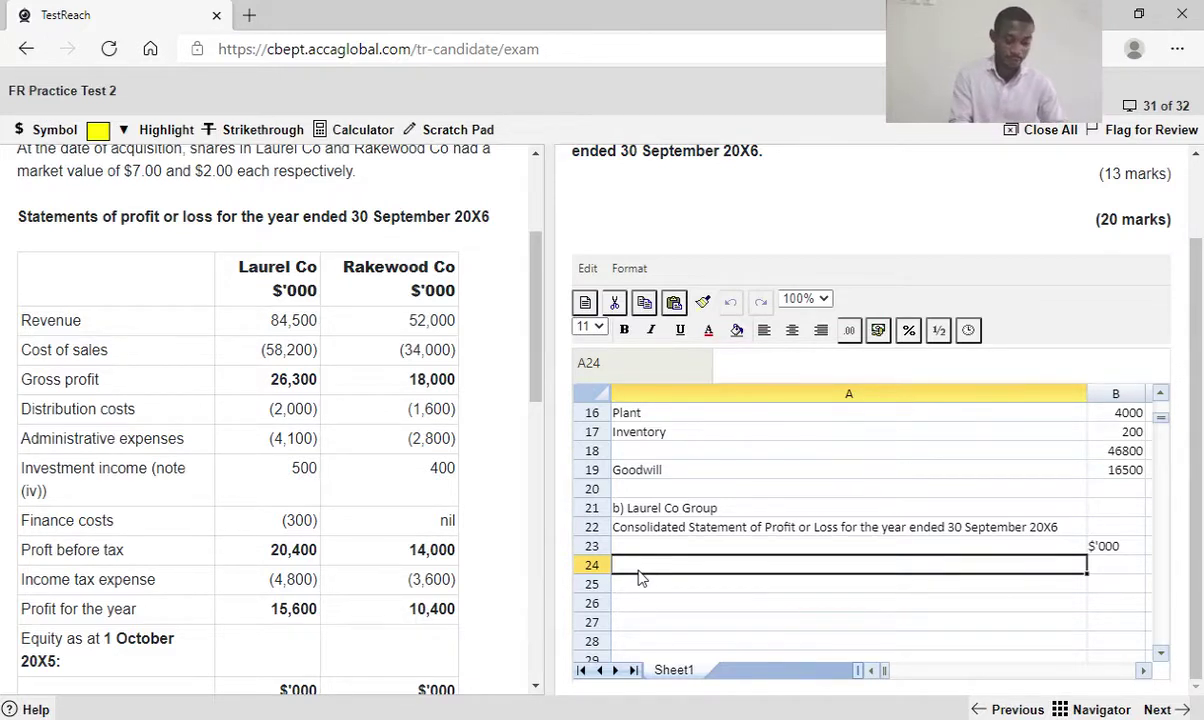
text(Re)
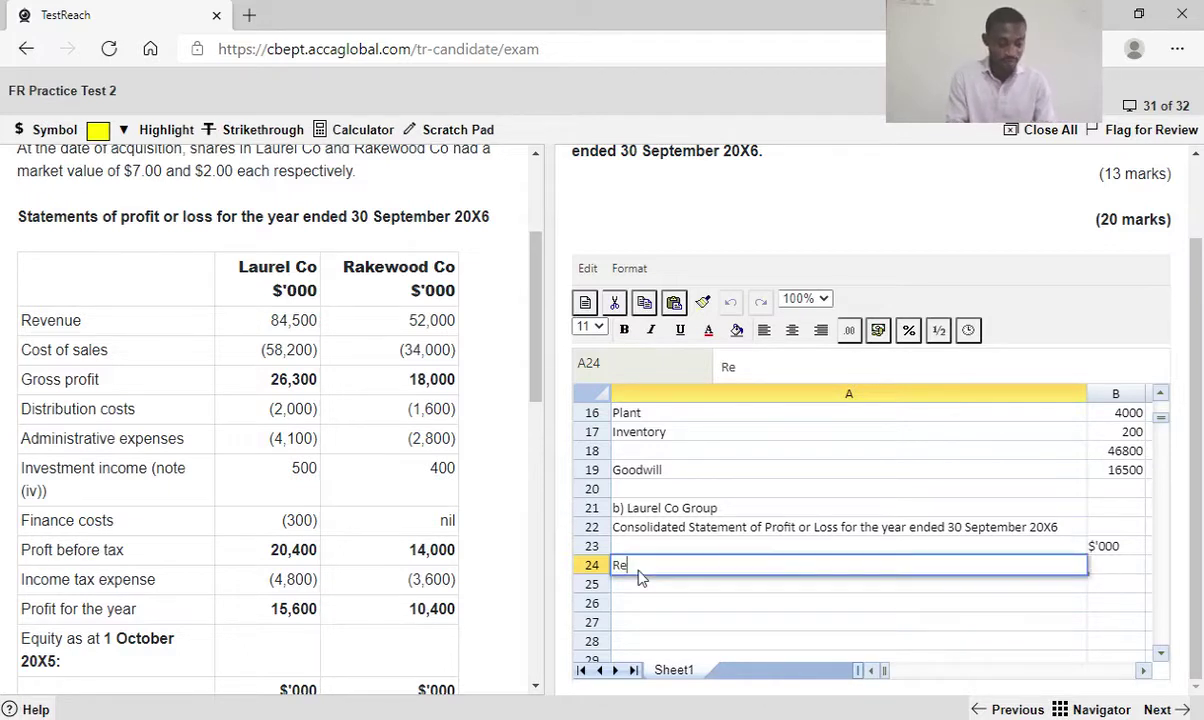
text(venue)
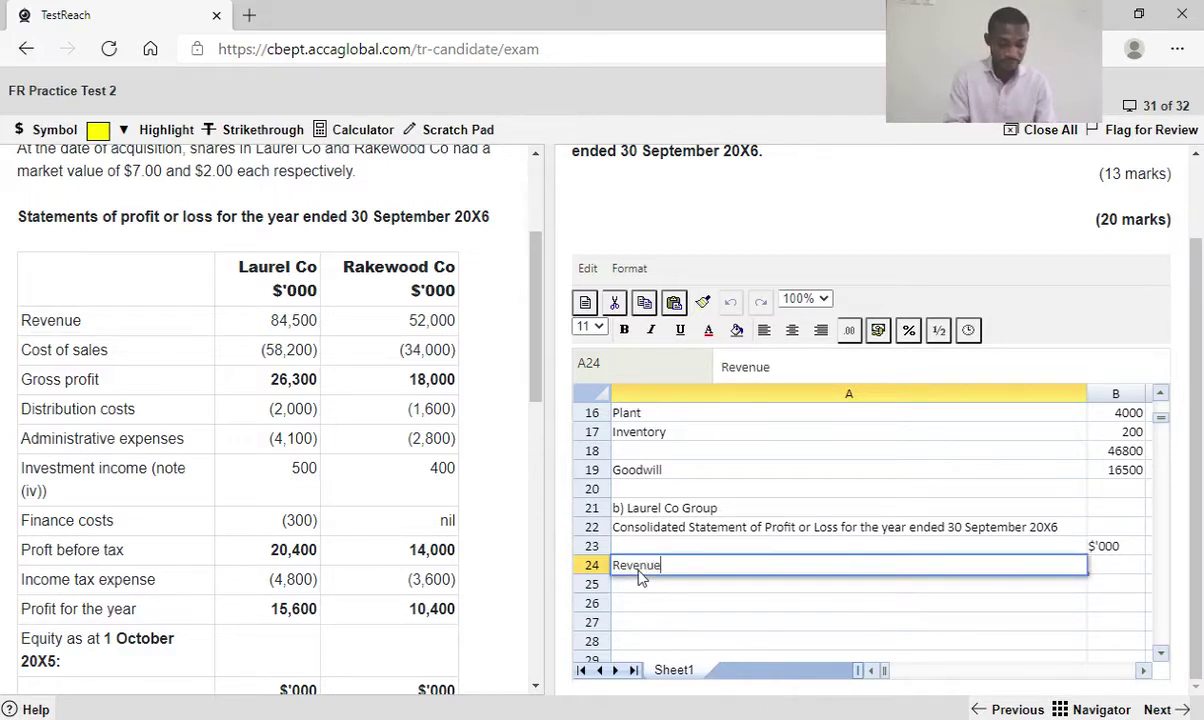
click(1135, 566)
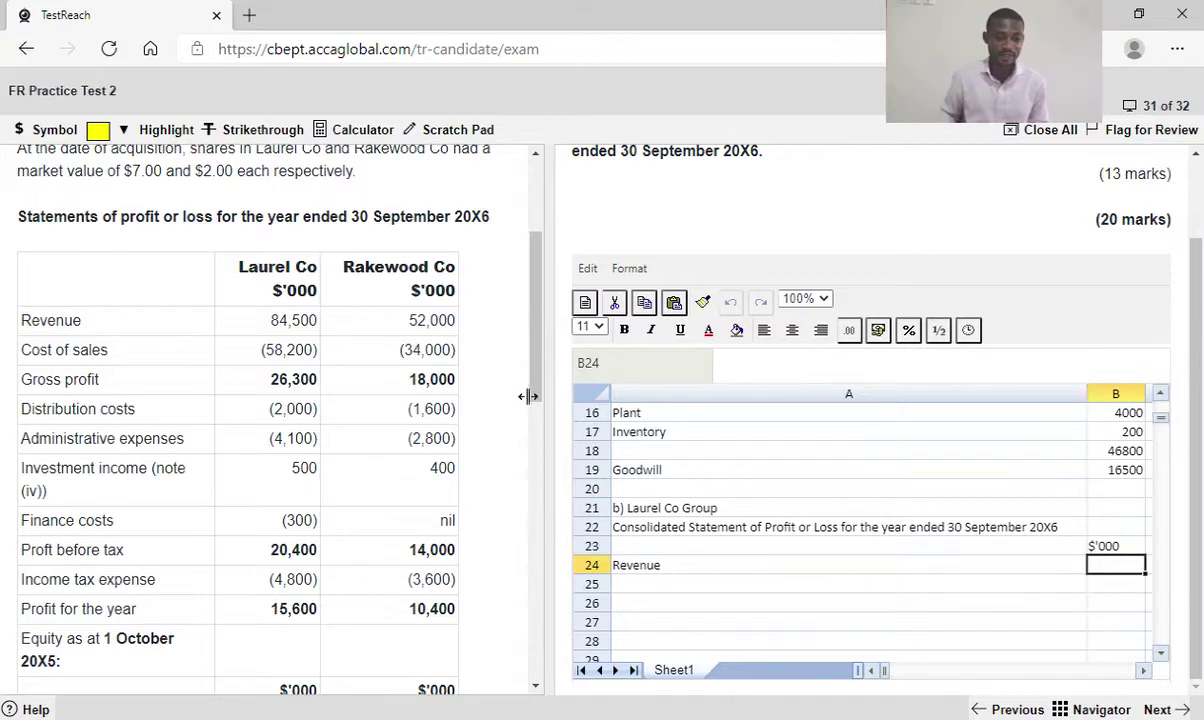
drag(533, 282, 535, 205)
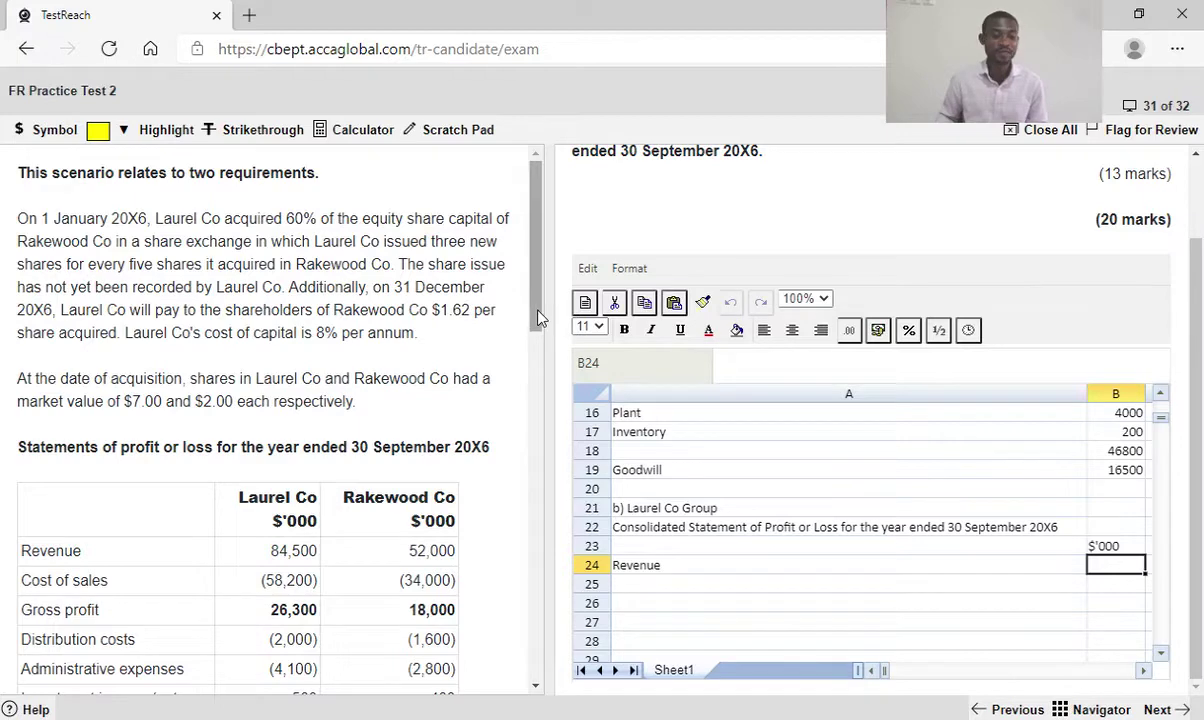
Enter the consolidated revenue formula =84500+(3400*9/12) in cell B24
drag(537, 317, 535, 358)
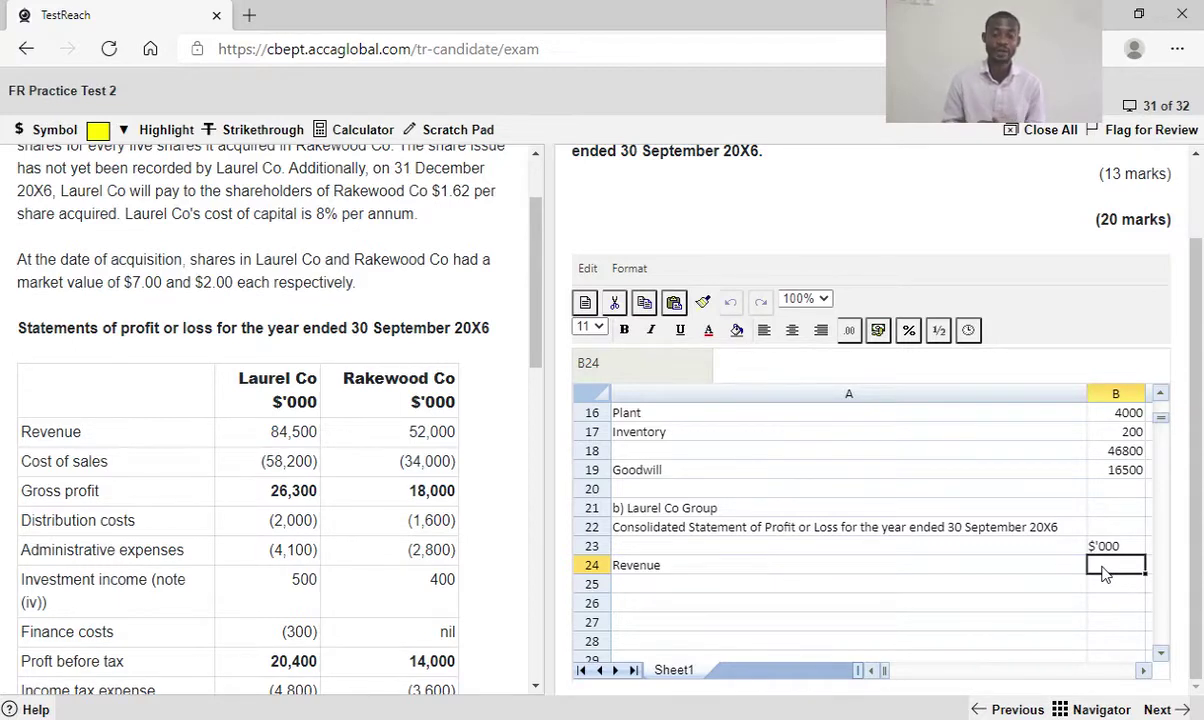
text(=)
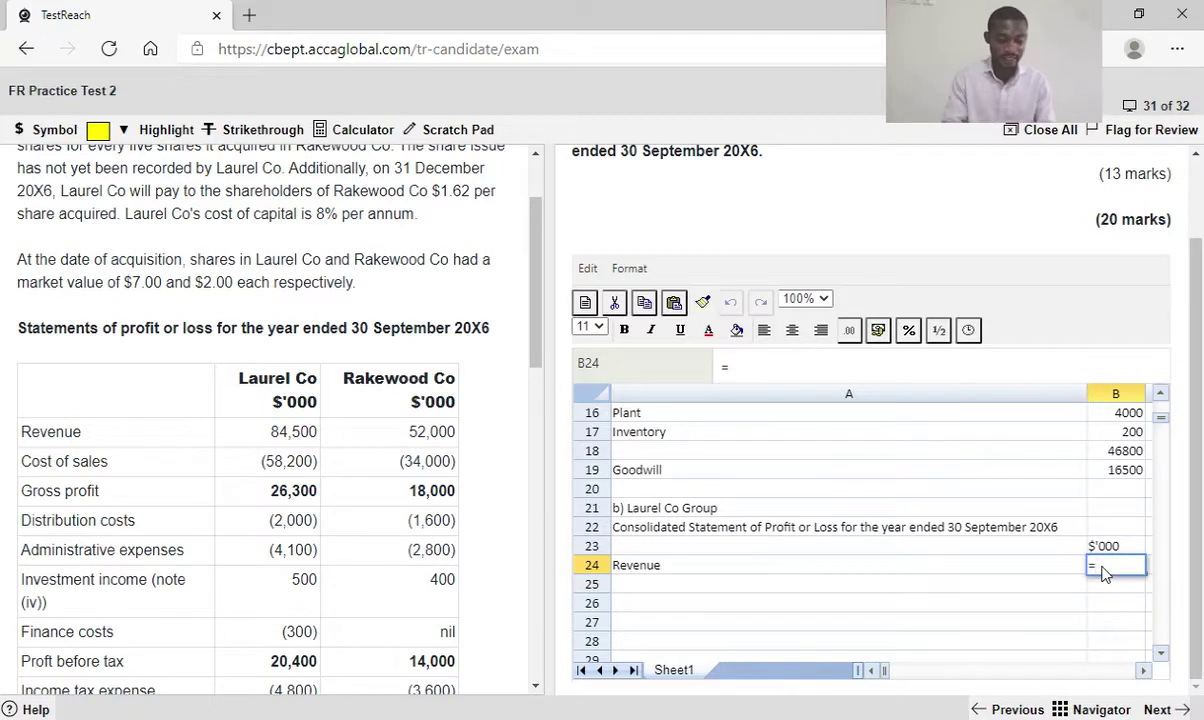
text(845)
text(000)
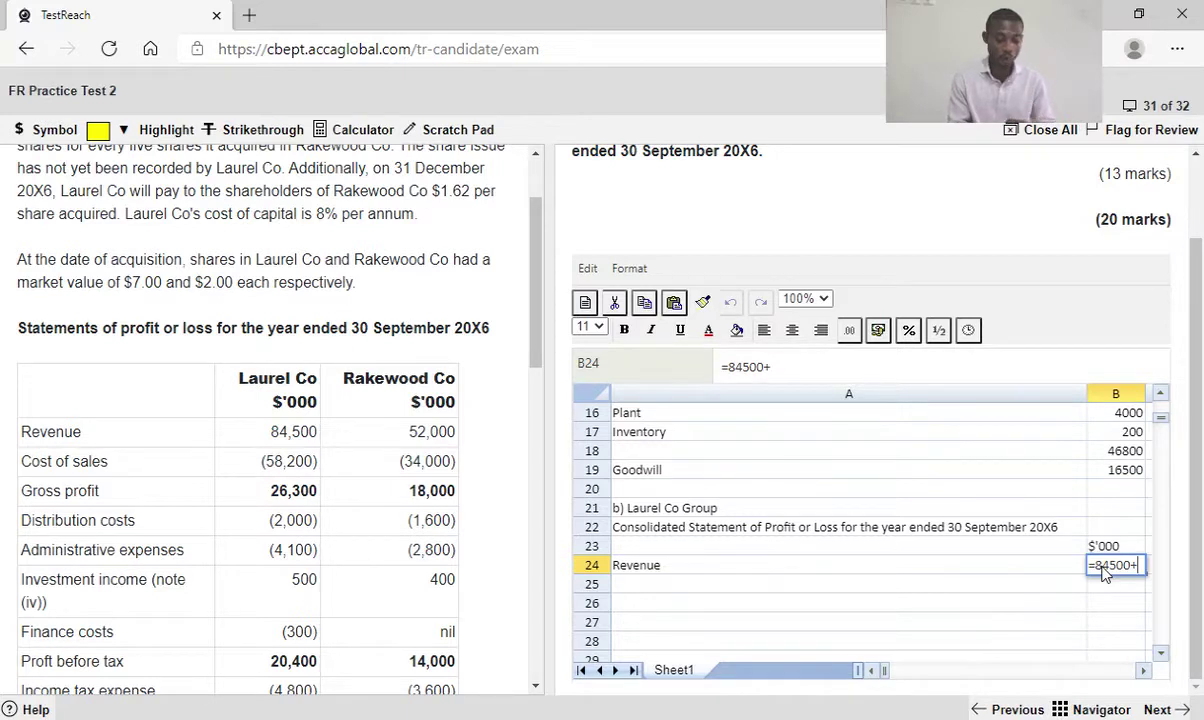
text(()
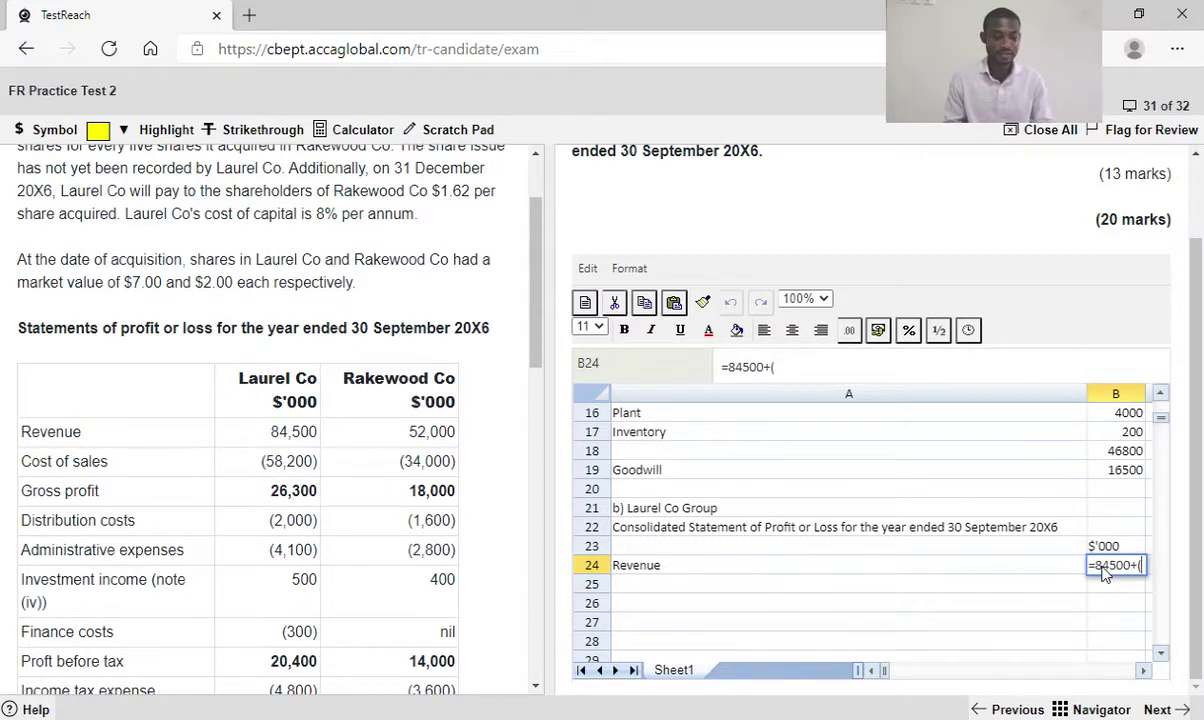
text(34)
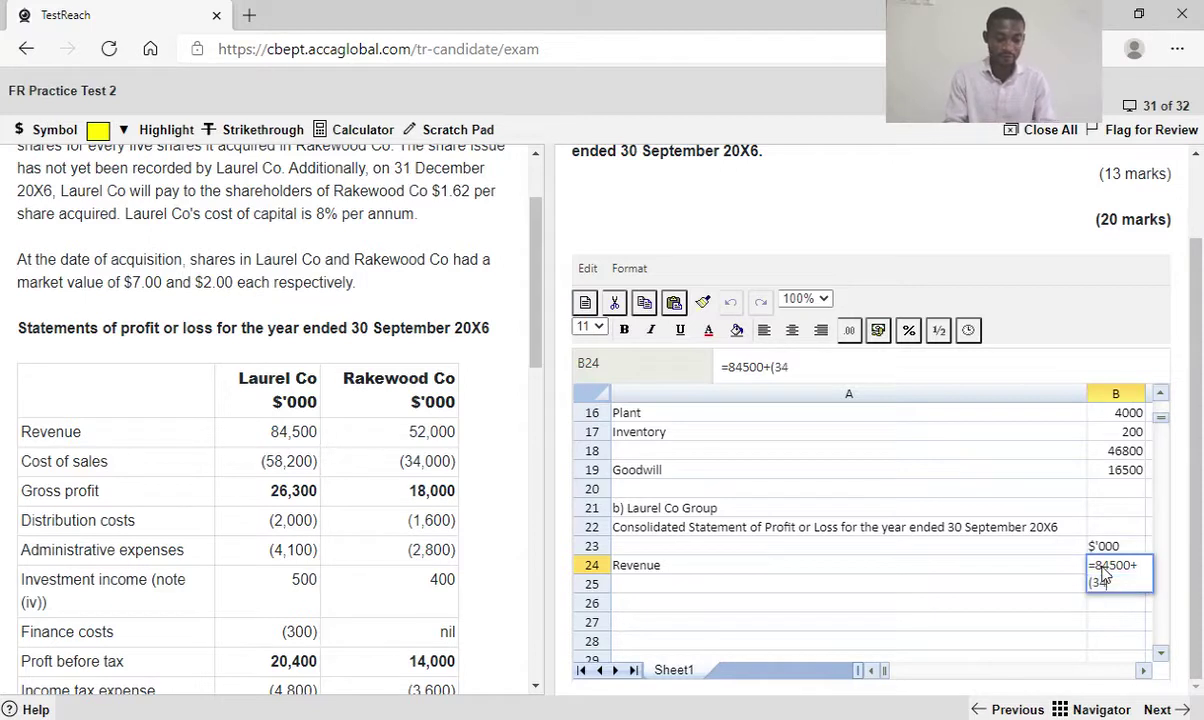
text(00)
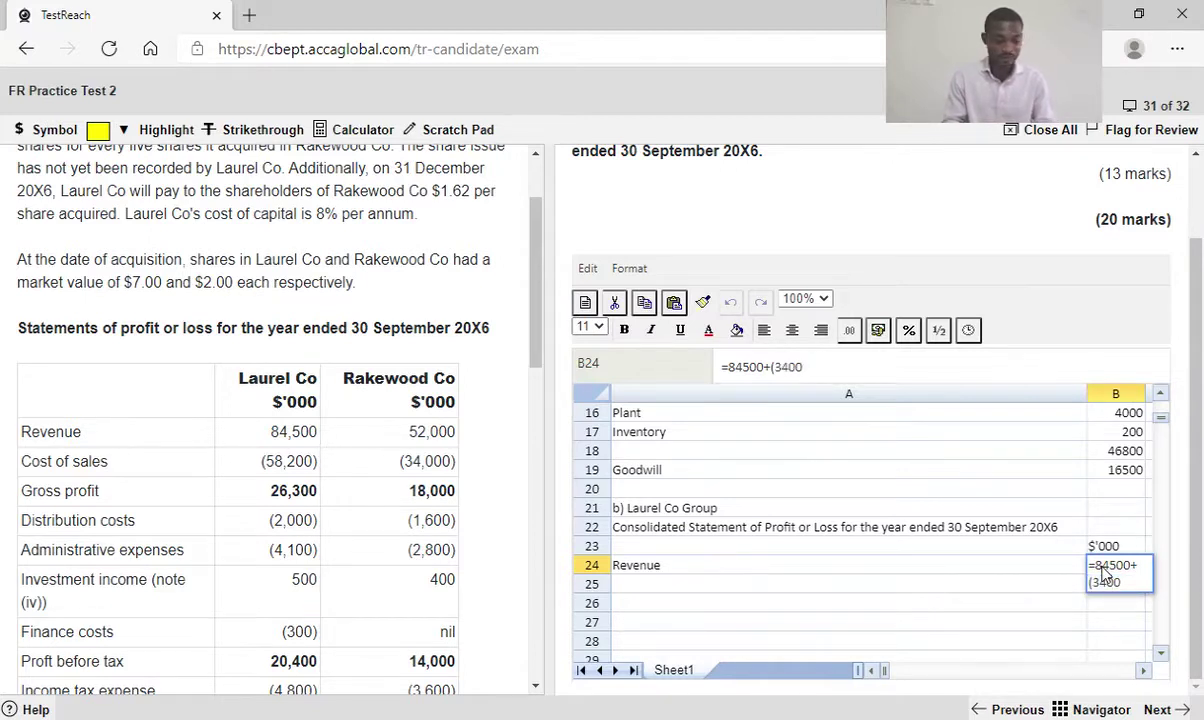
text(*)
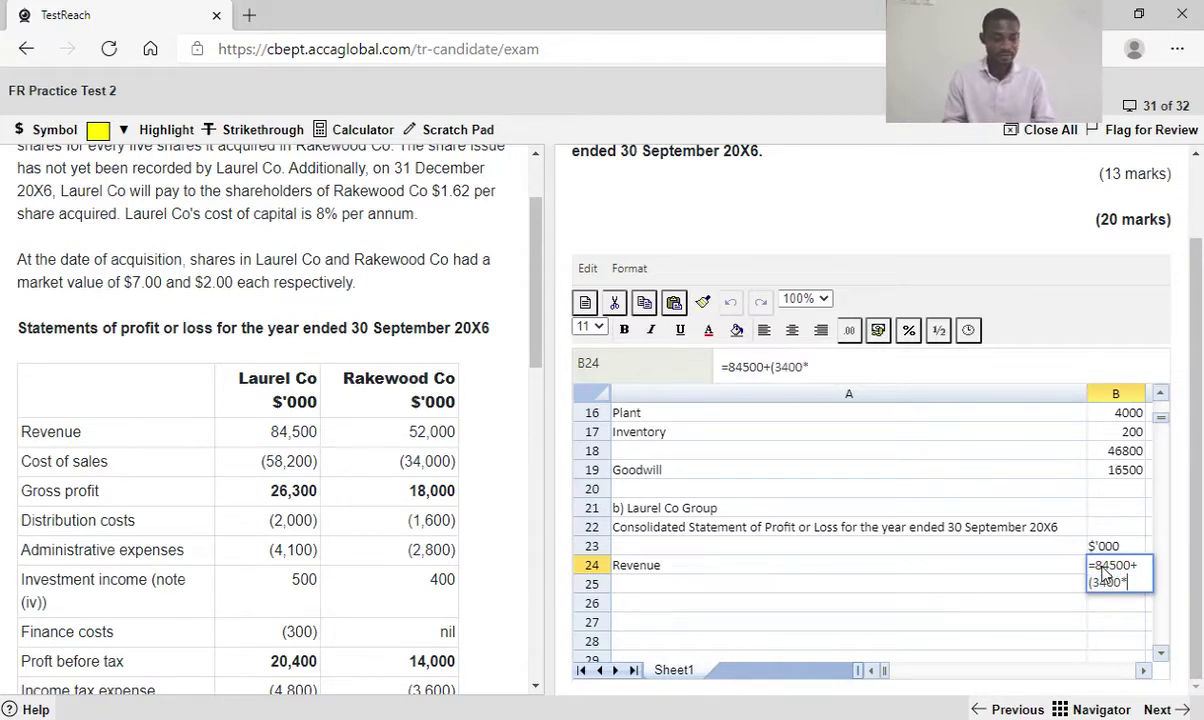
text(9/12)
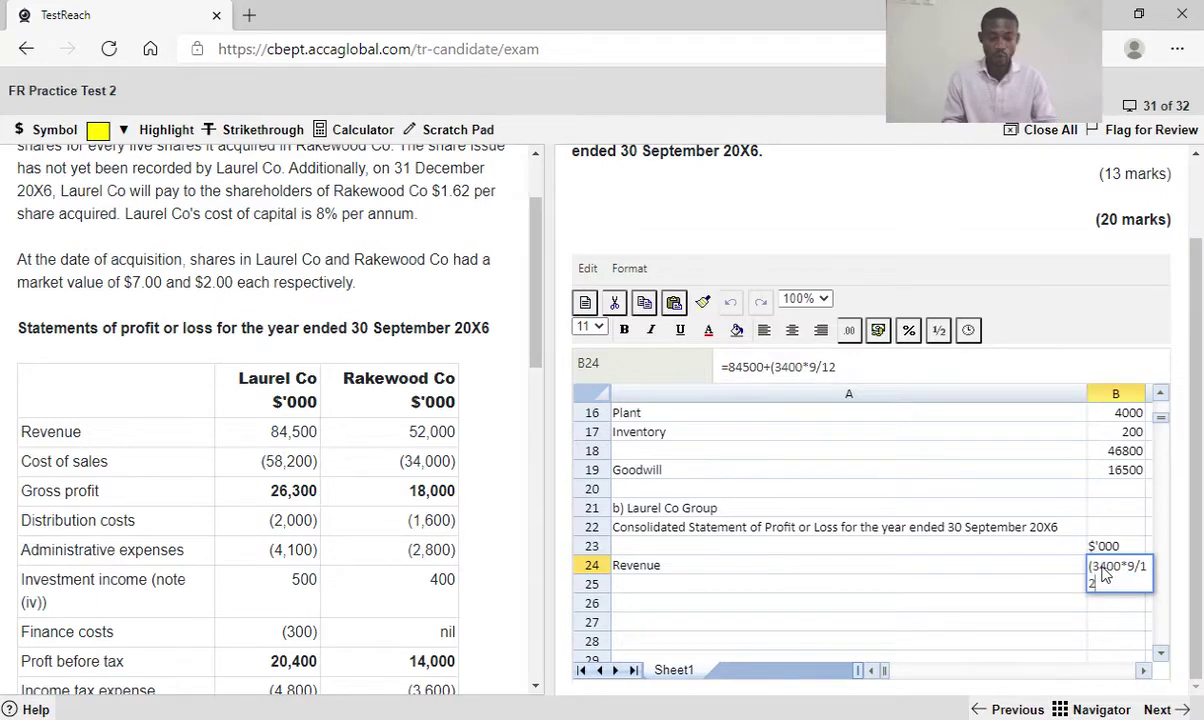
text())
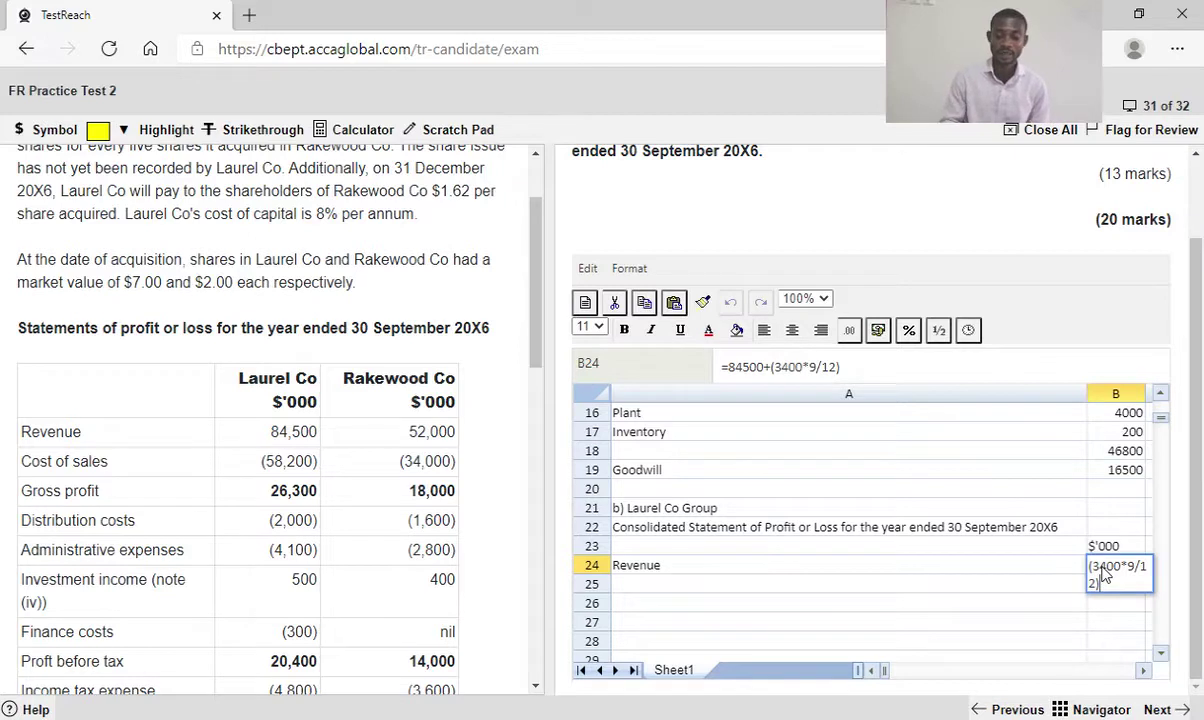
key(Return)
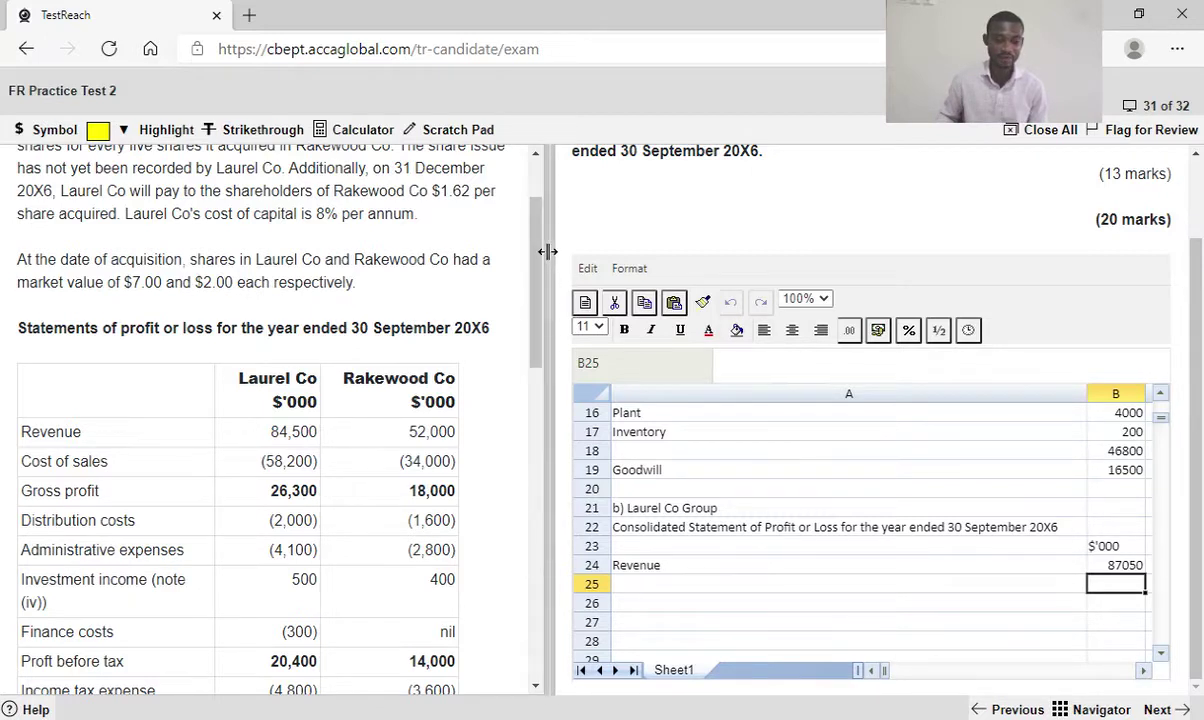
Widen the spreadsheet area slightly and enter the line label "Cost of Sales W2" in cell A25
drag(547, 252, 521, 259)
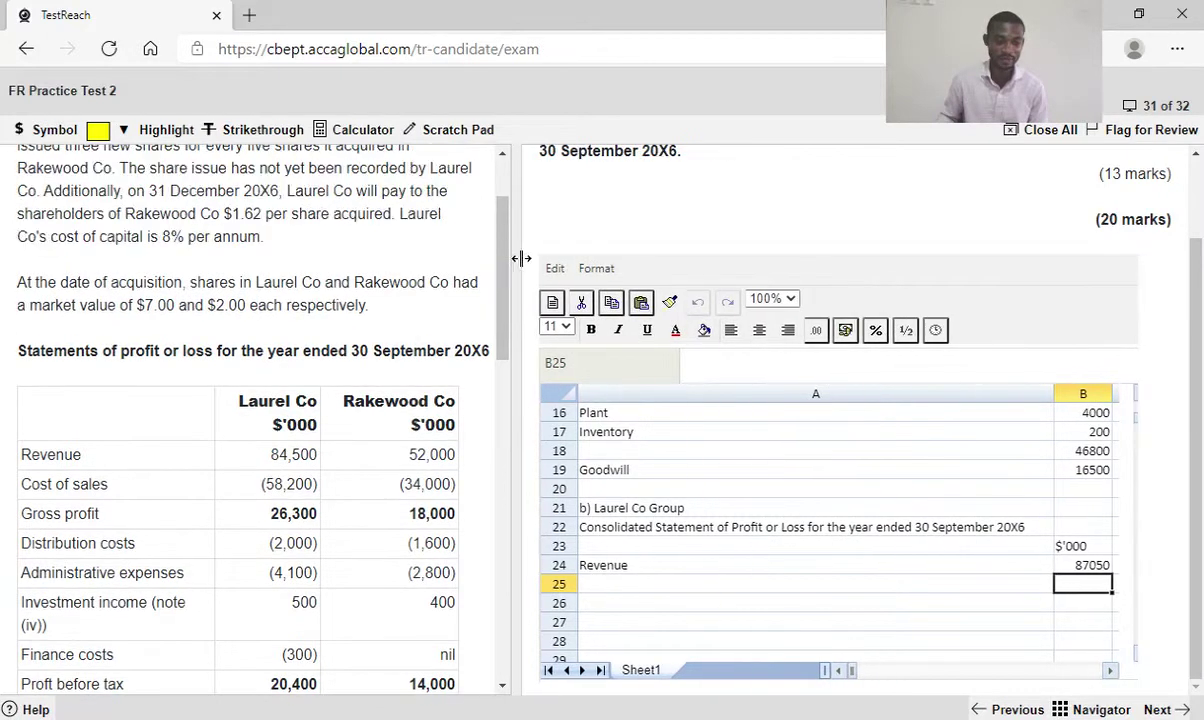
click(1082, 566)
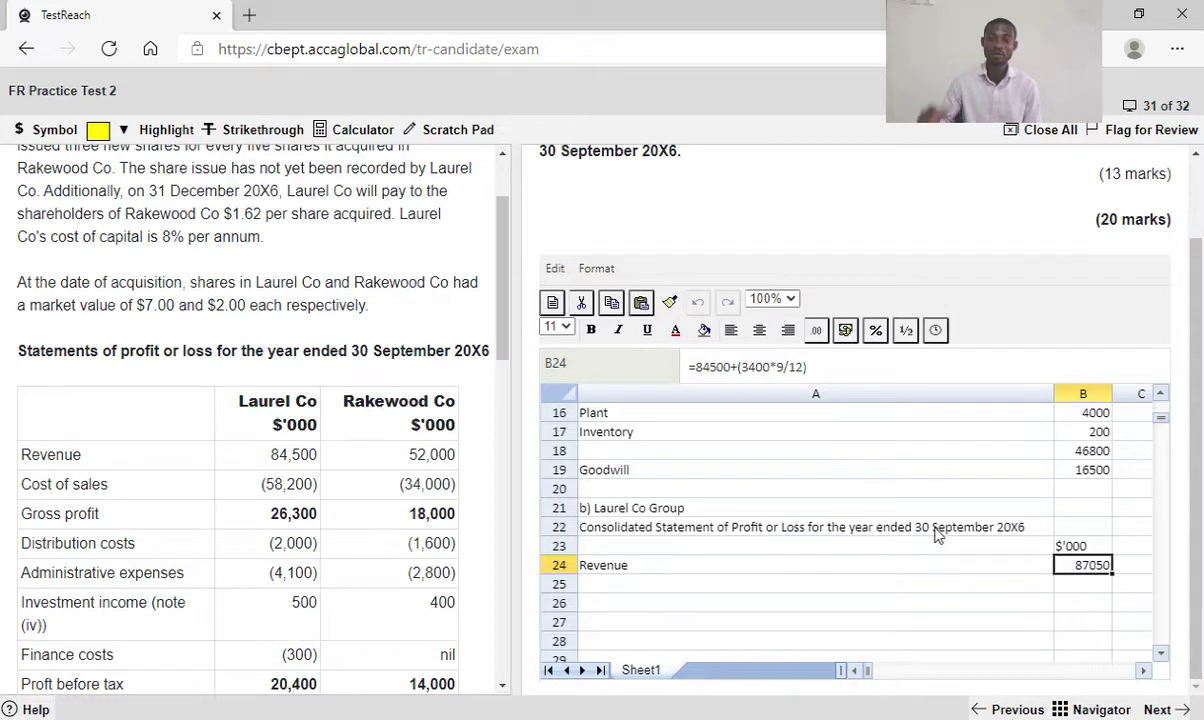
click(628, 585)
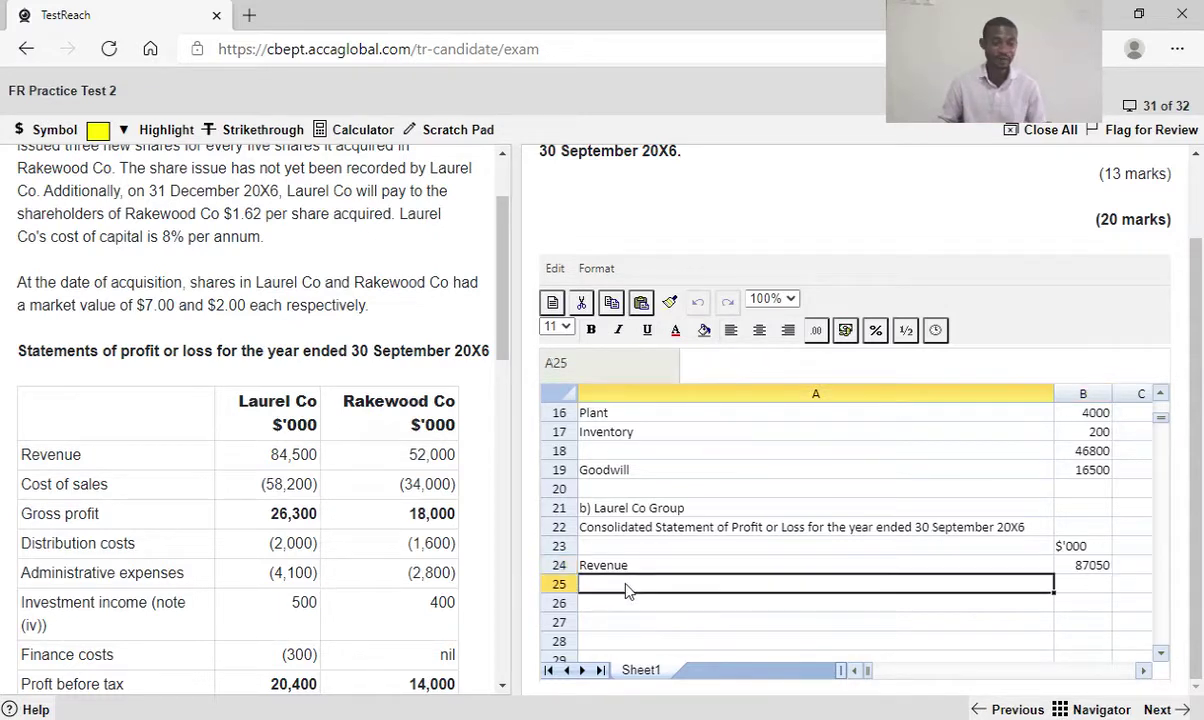
text(Cost )
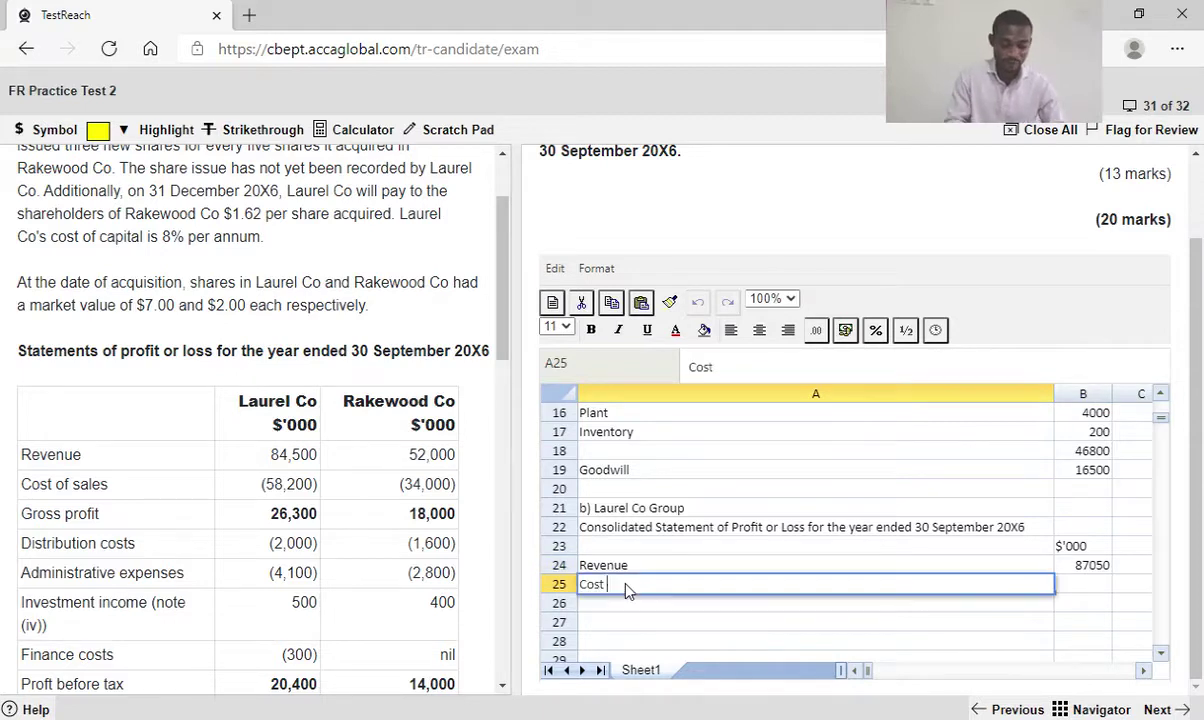
text(of S)
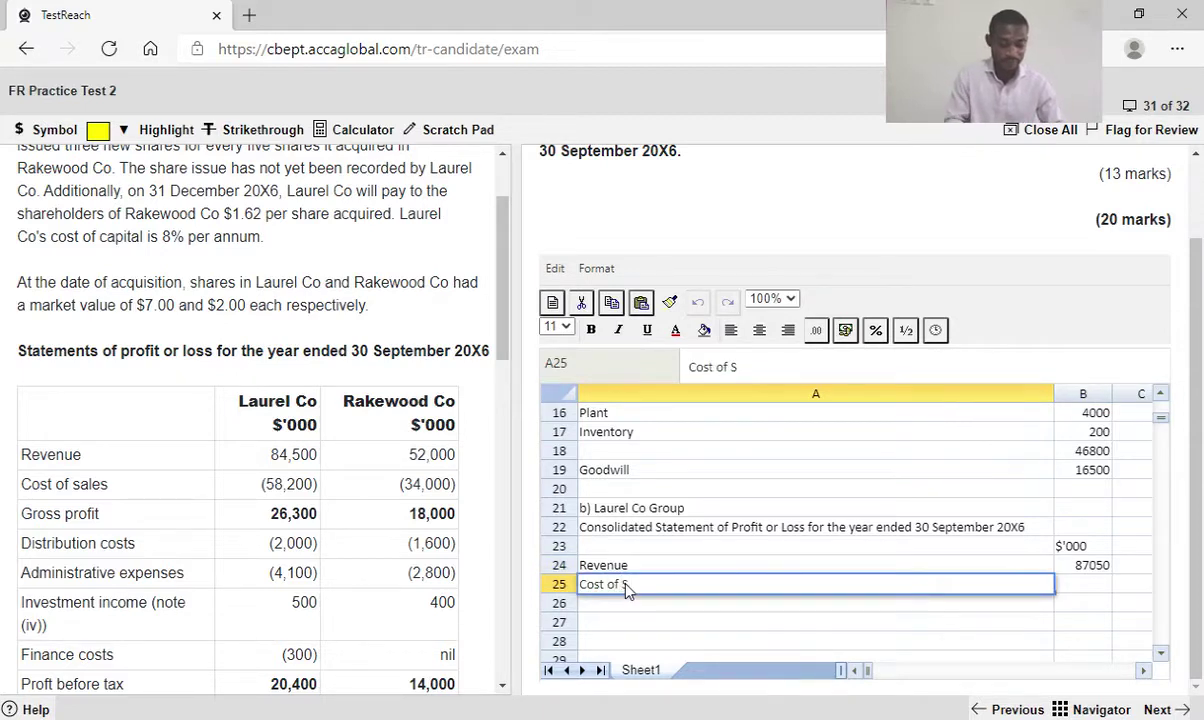
text(ales)
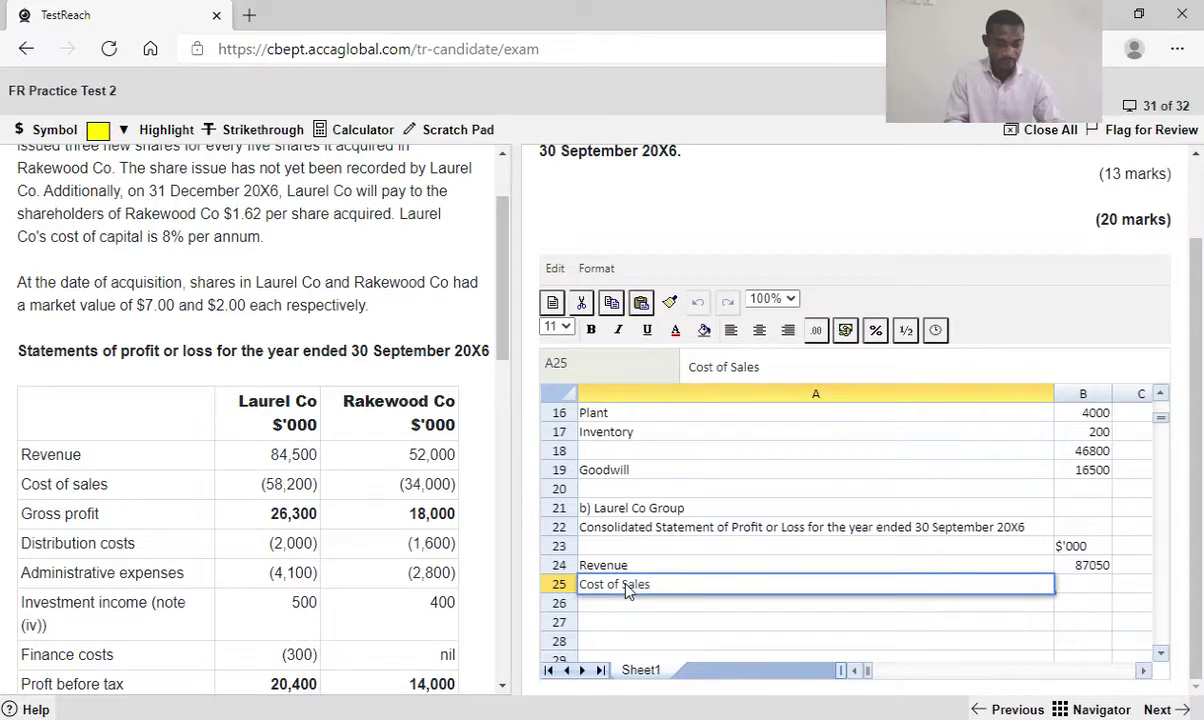
text( W2)
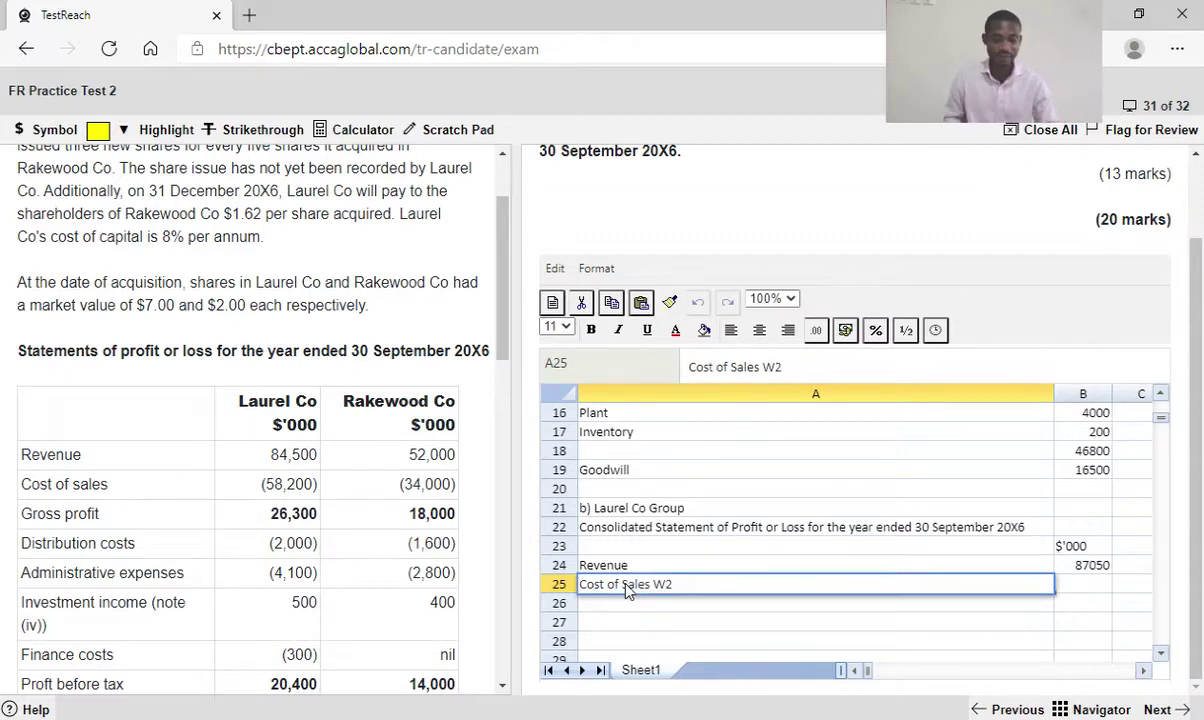
Enter the first working's heading "W1 Group Structure" in cell D23, directly below the workings title
click(1144, 672)
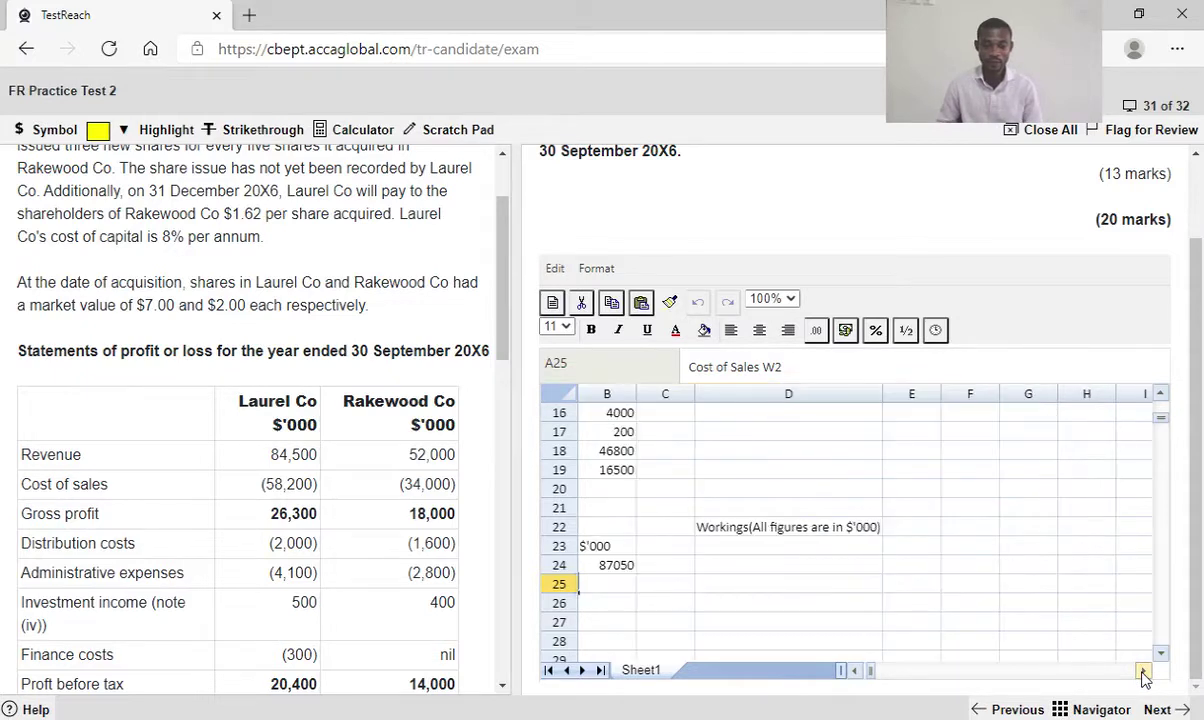
click(753, 550)
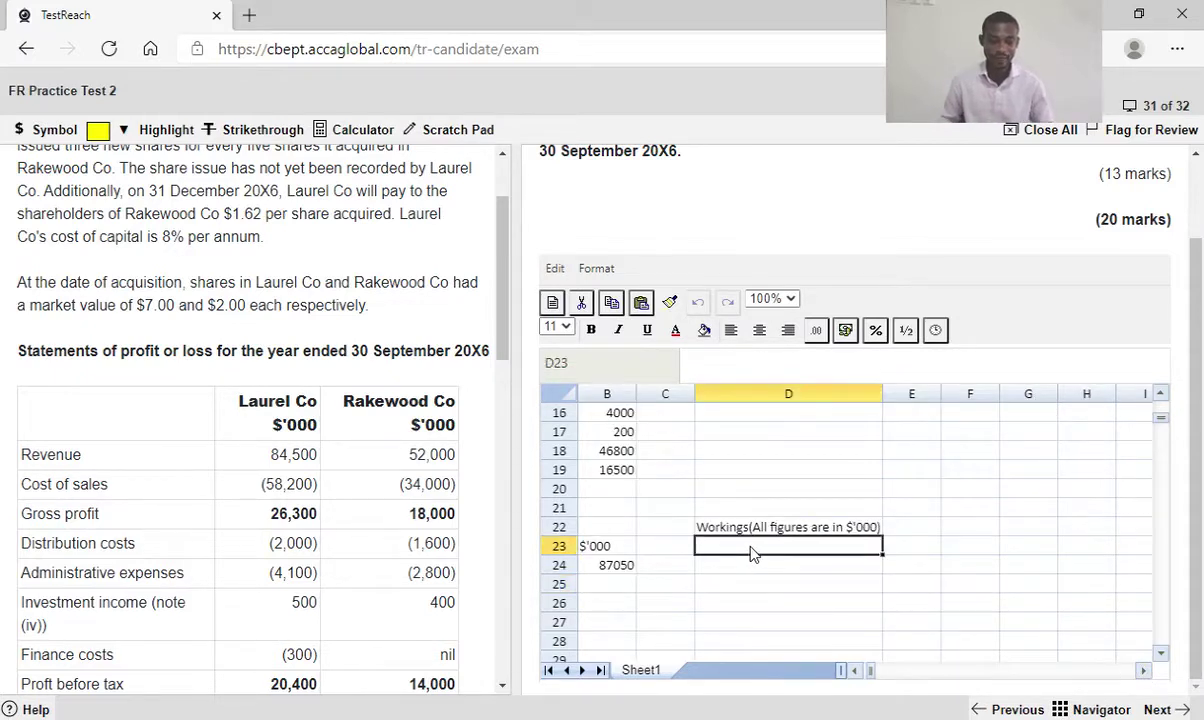
text(W1)
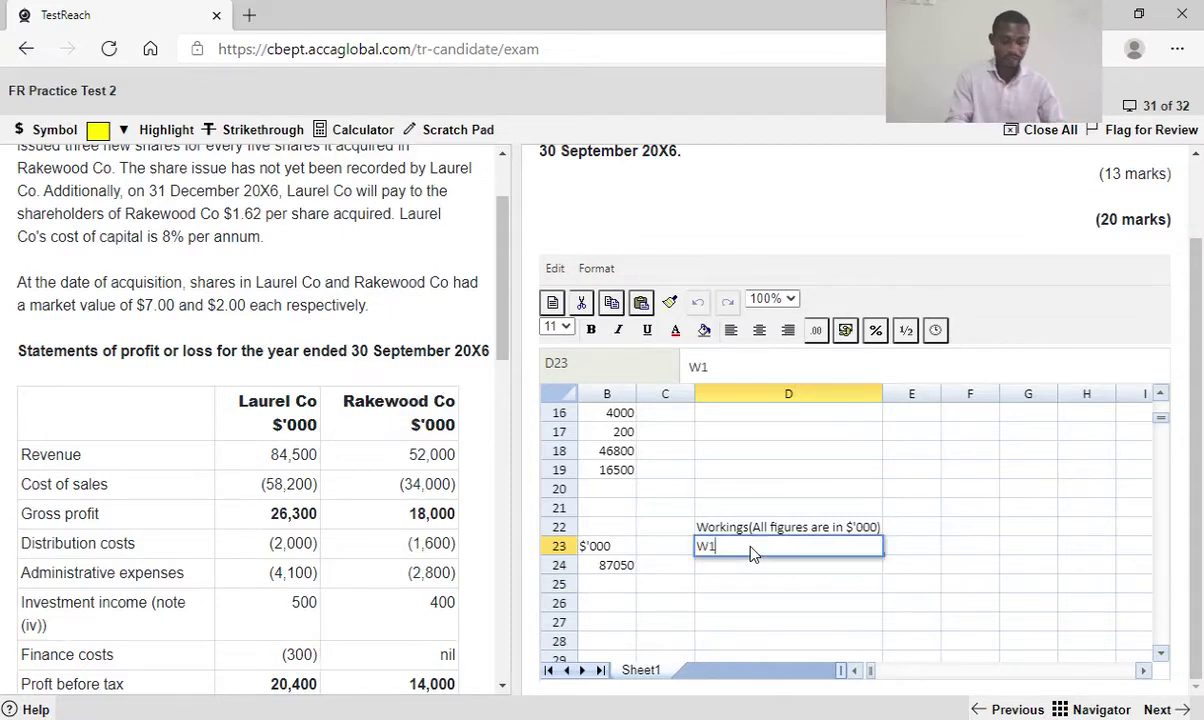
text( Gr)
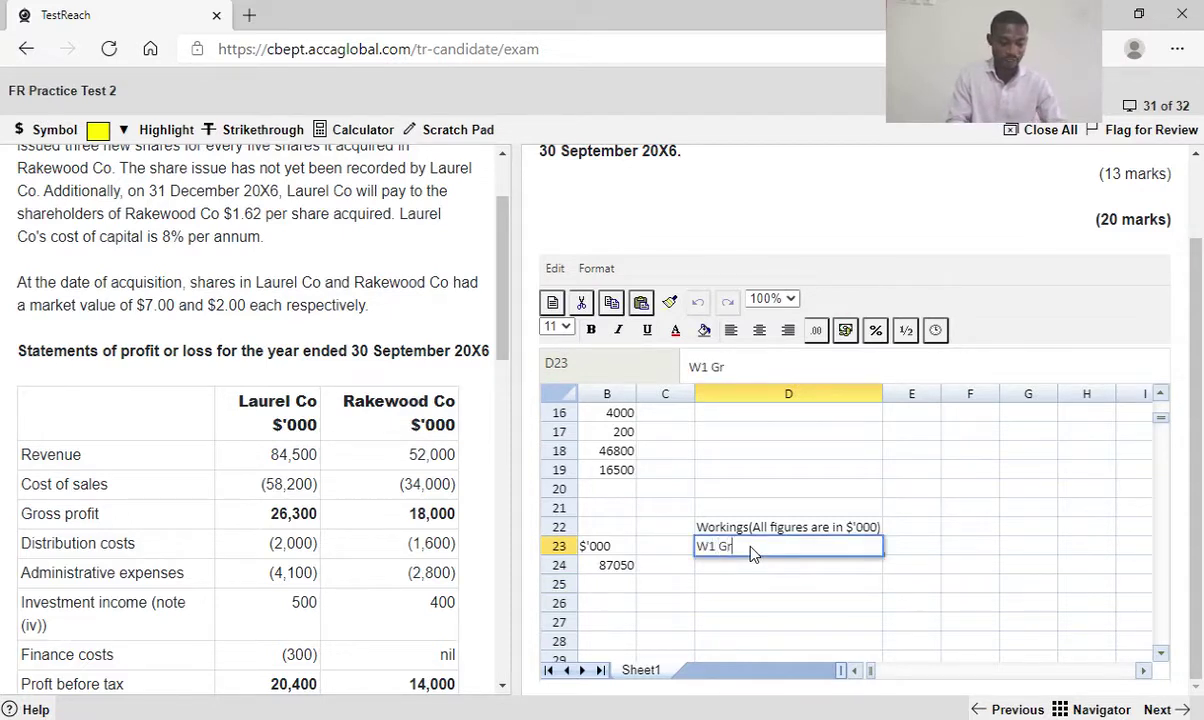
text(oup)
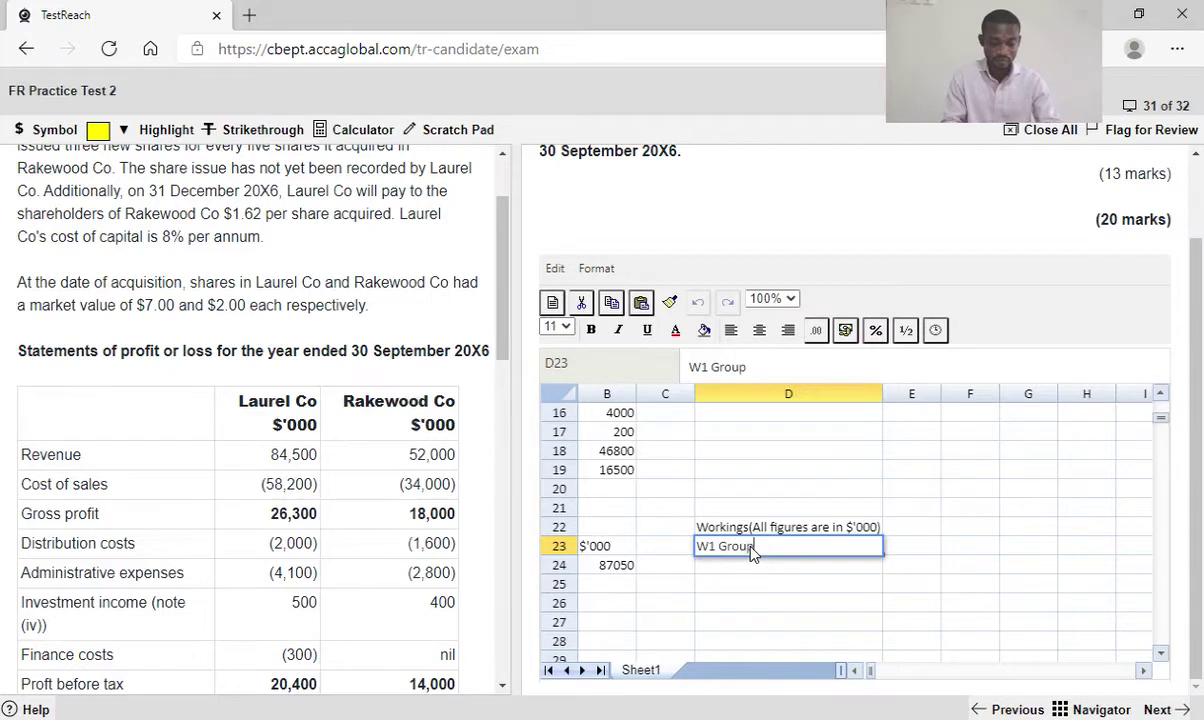
text( Str)
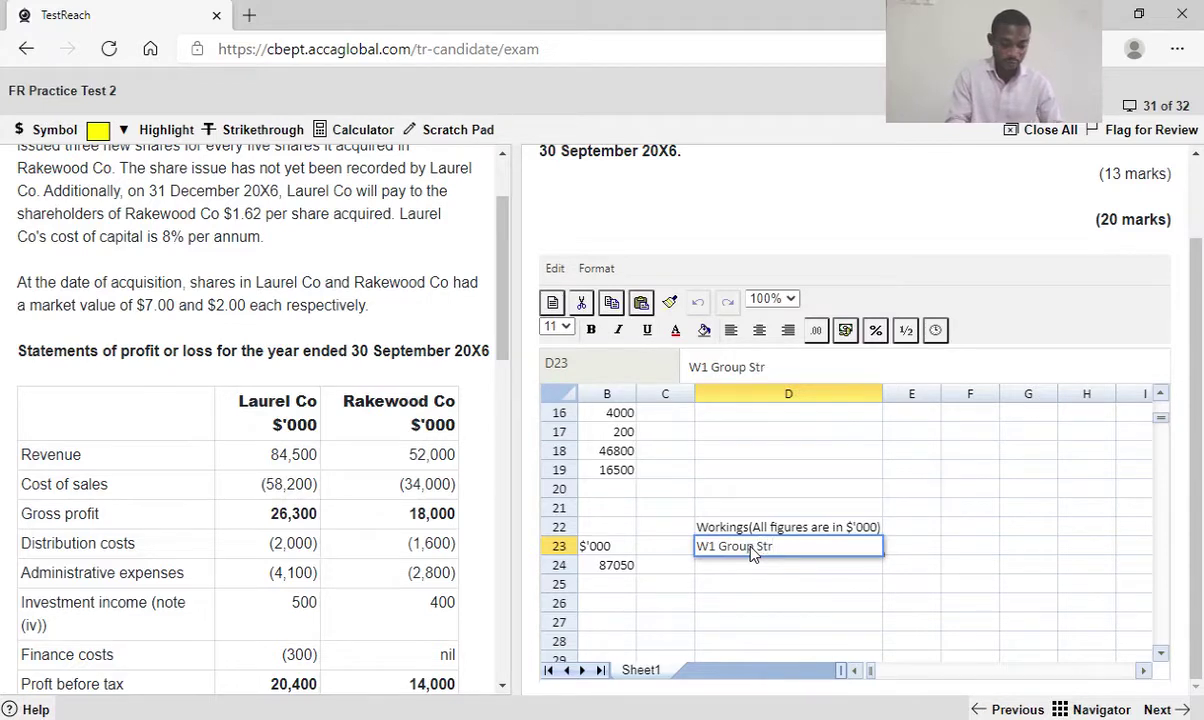
text(ucture)
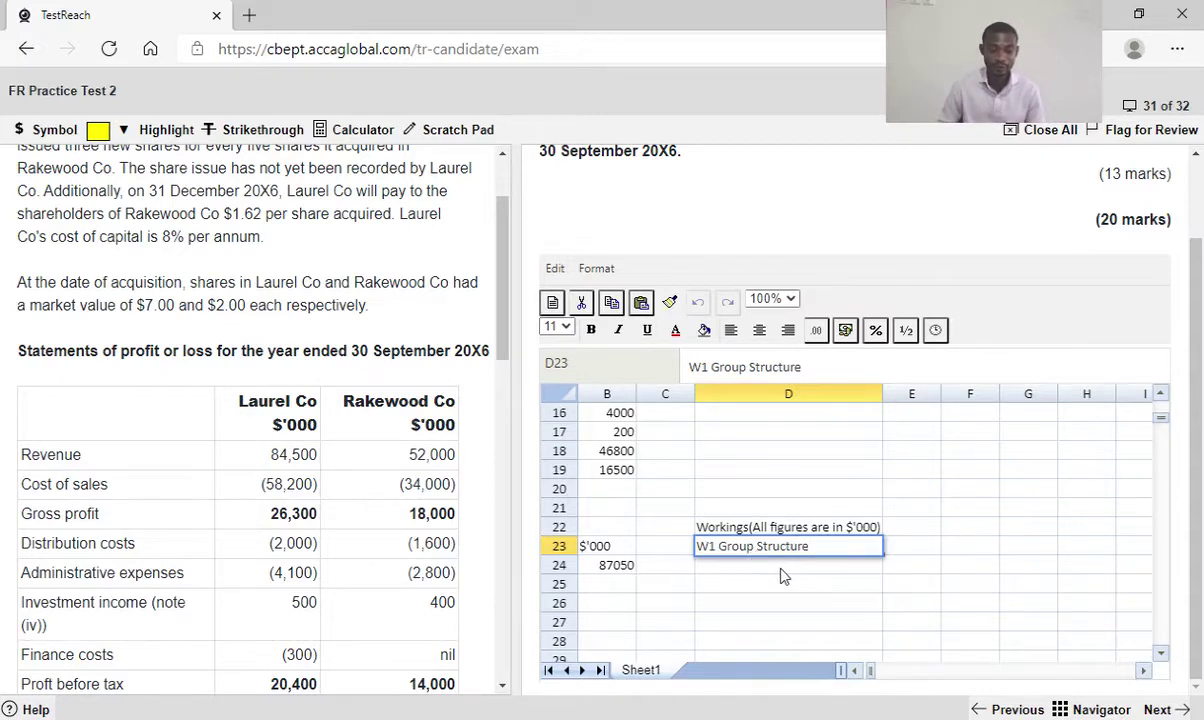
Enter the parent "Laurel Co" in cell D24 and the subsidiary "Rakewood Co" in cell D28 of the group structure working
click(783, 569)
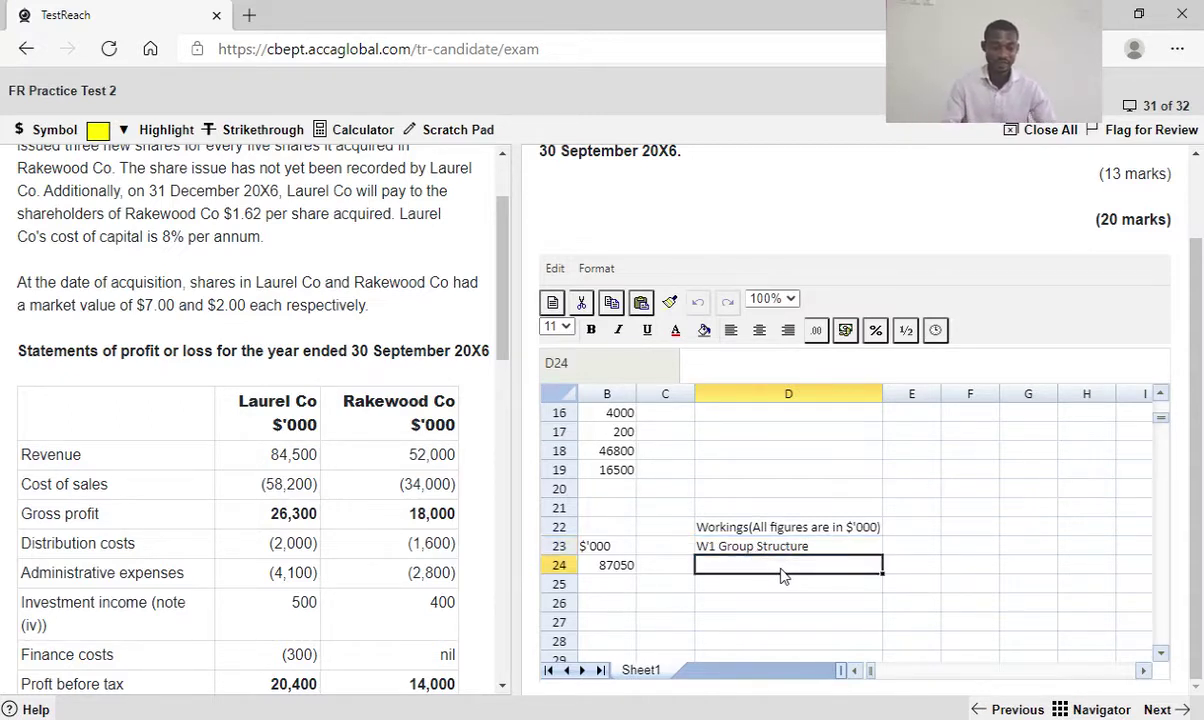
text(Laur)
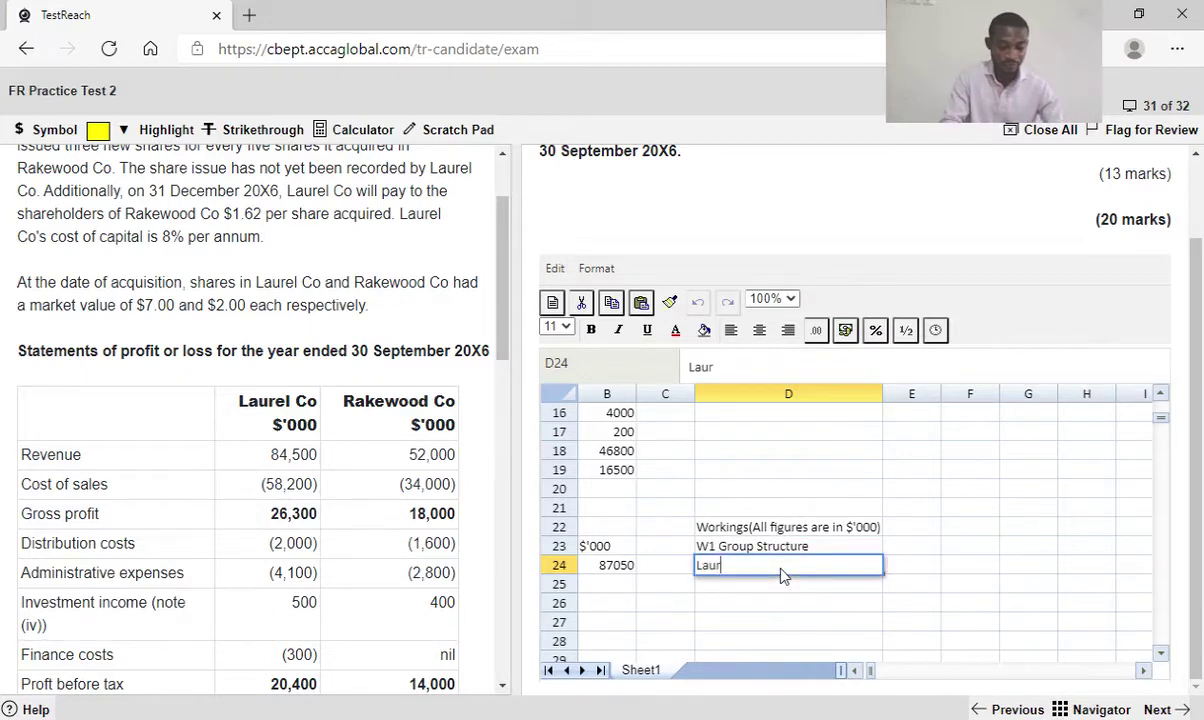
text(el Co)
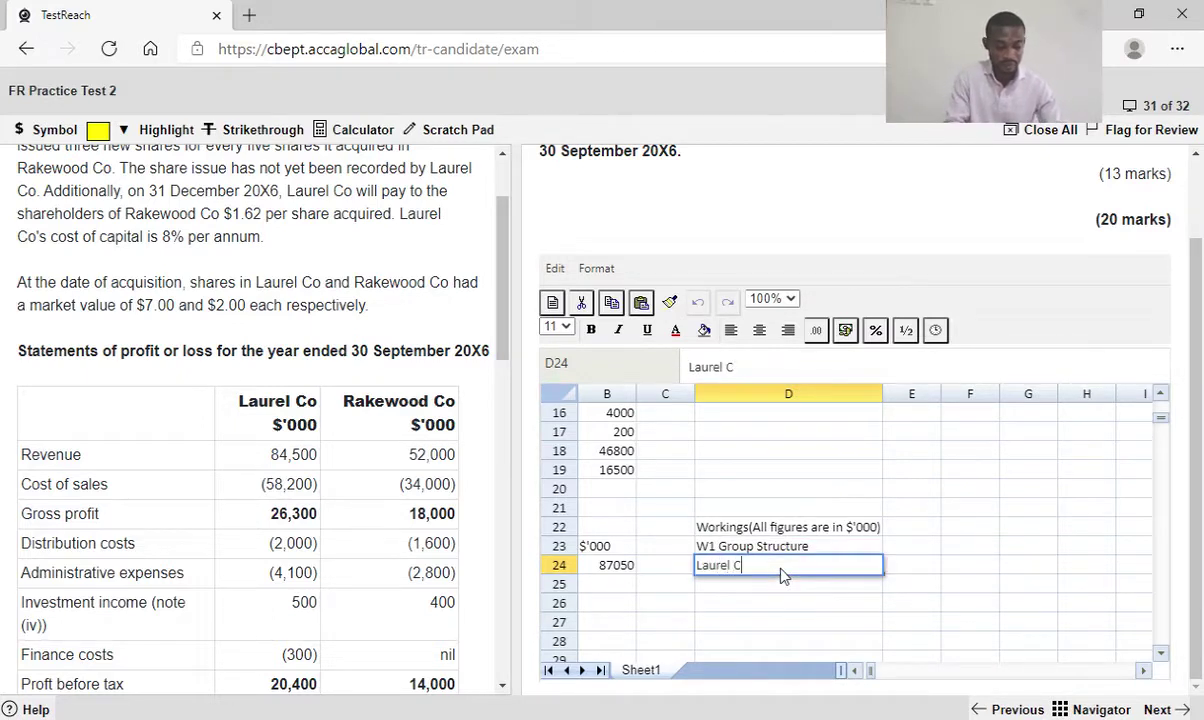
click(766, 643)
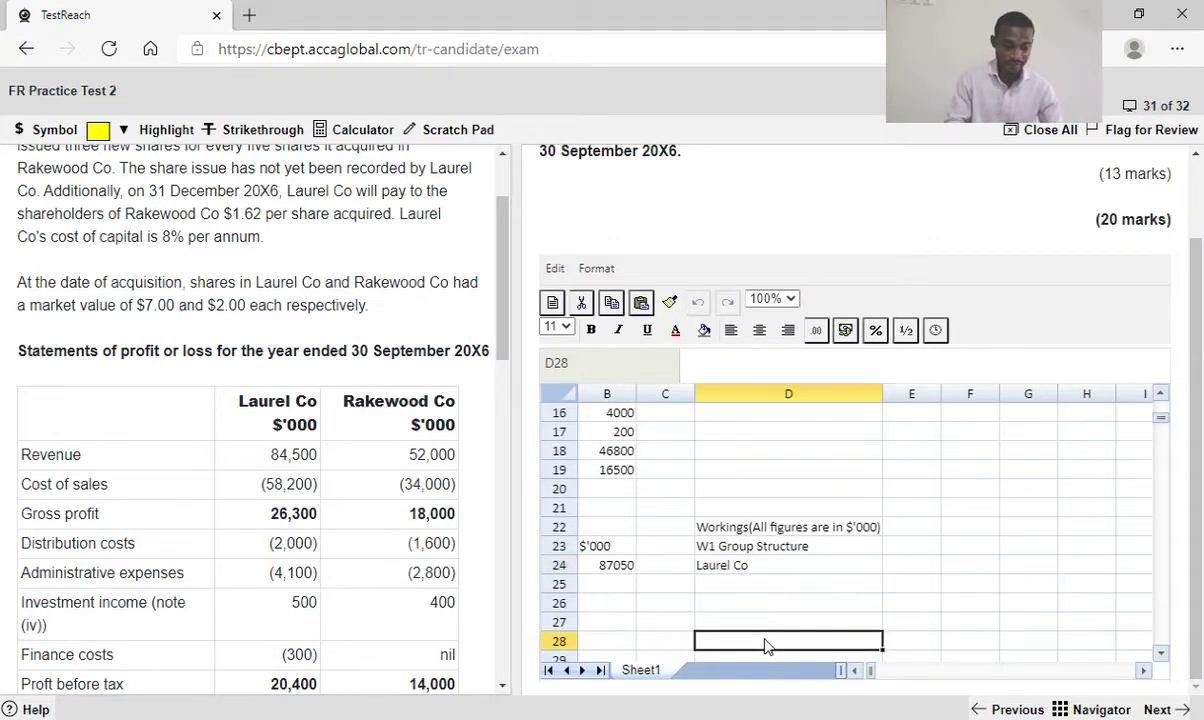
text(Rake)
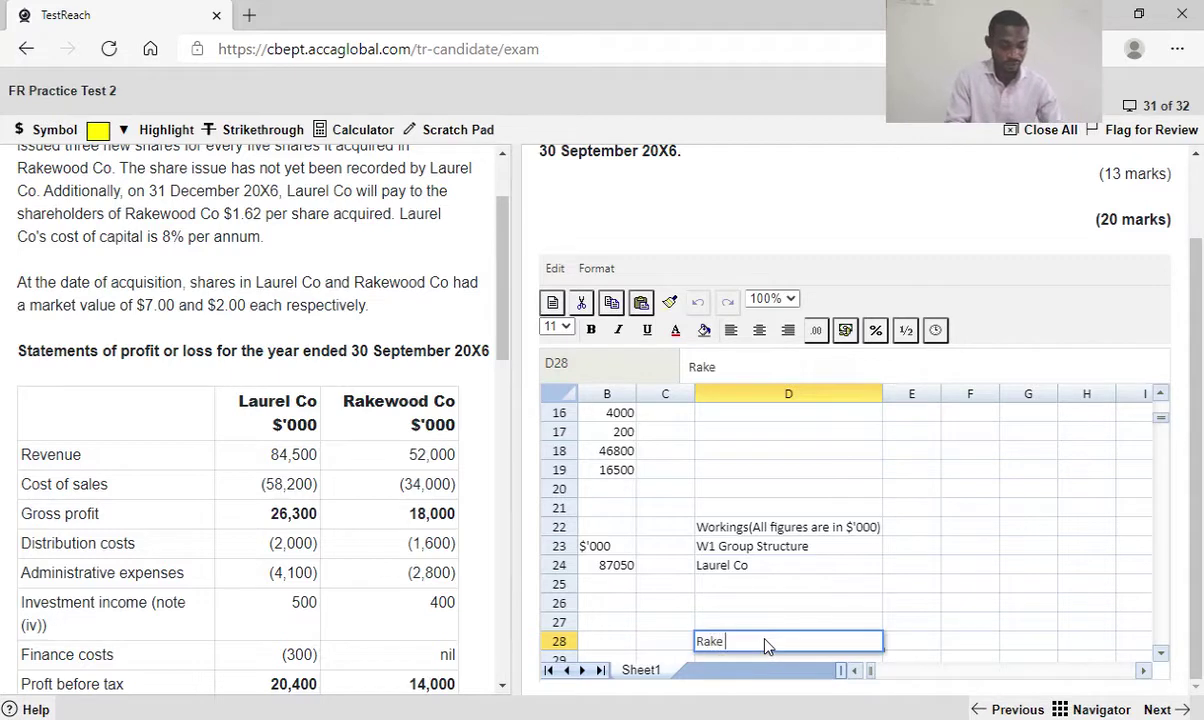
text(woo)
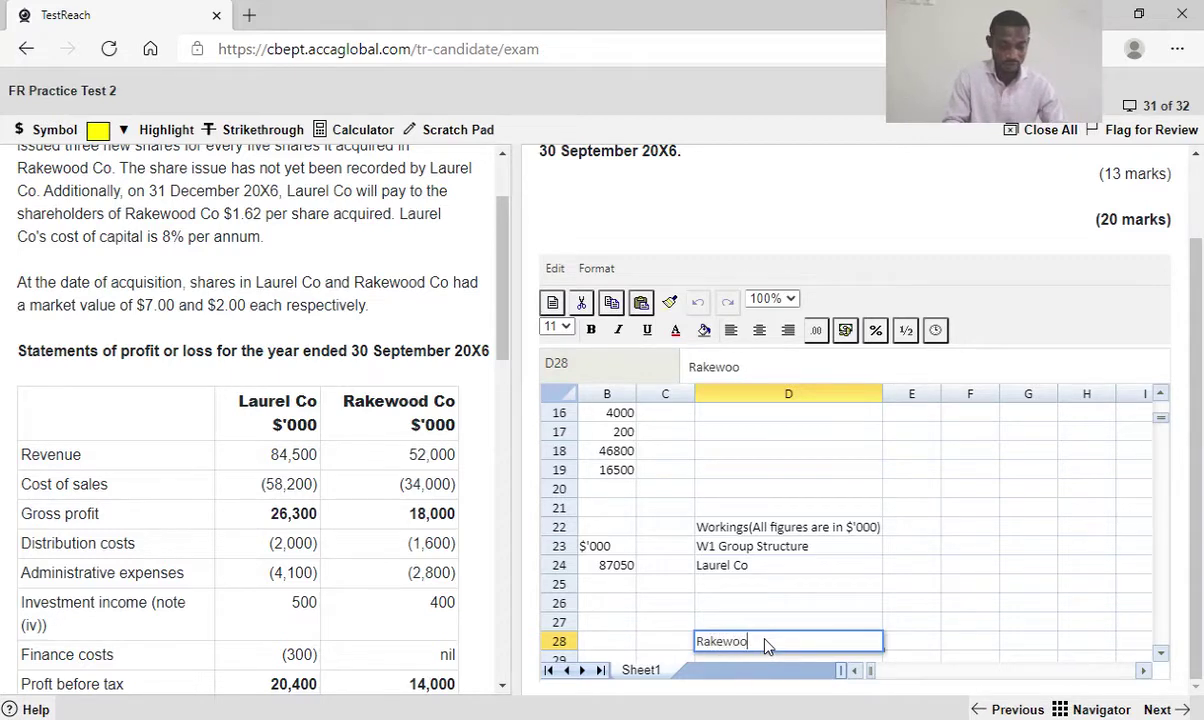
text(d Co)
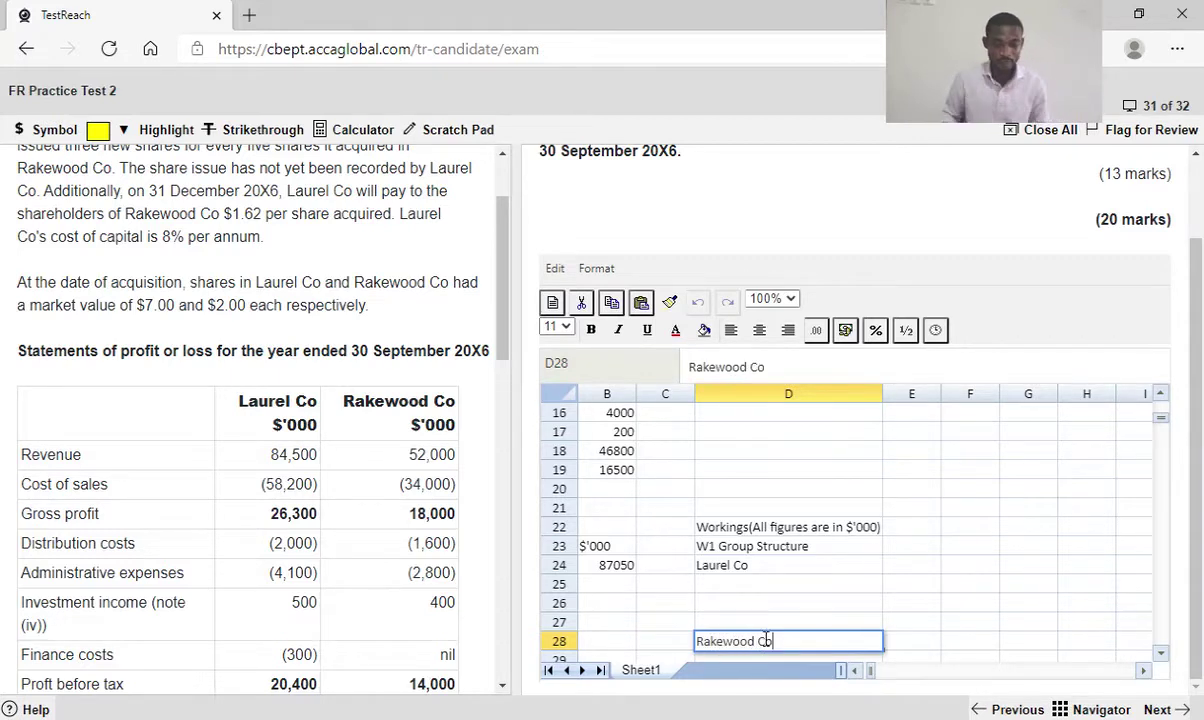
Enter the acquisition date "1 Jan. 20X6" in cell D25, below the parent company in the group structure
click(715, 584)
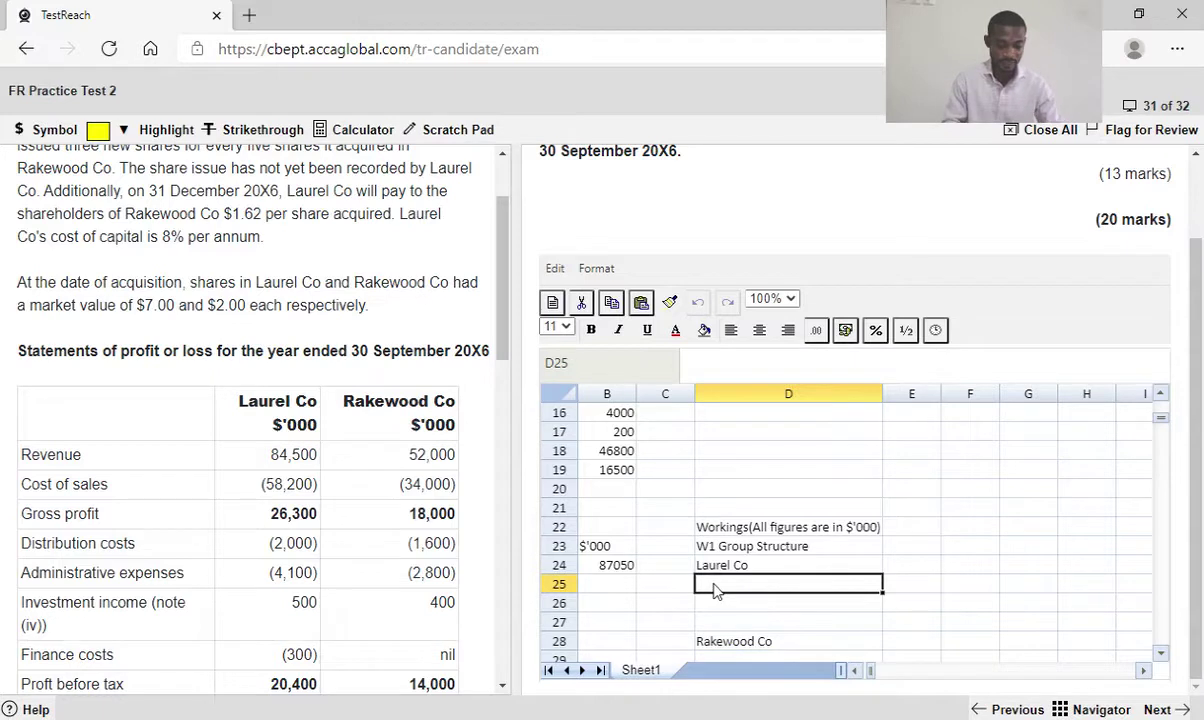
text(1 Jan)
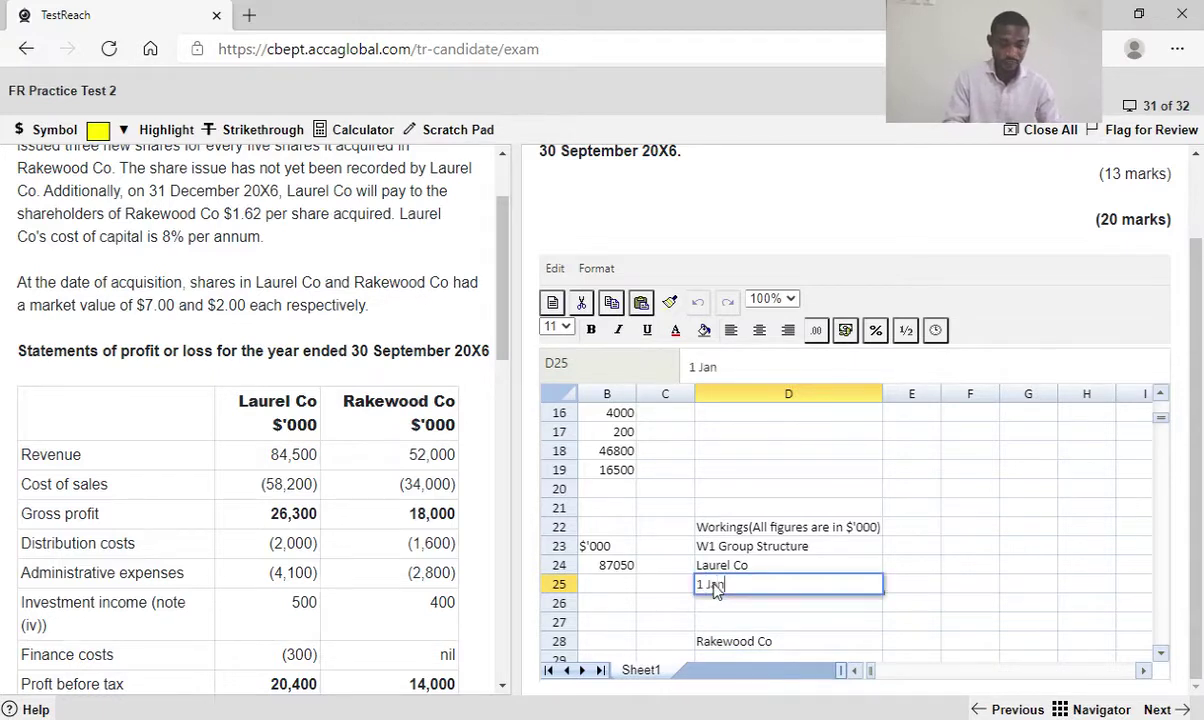
text(. 20)
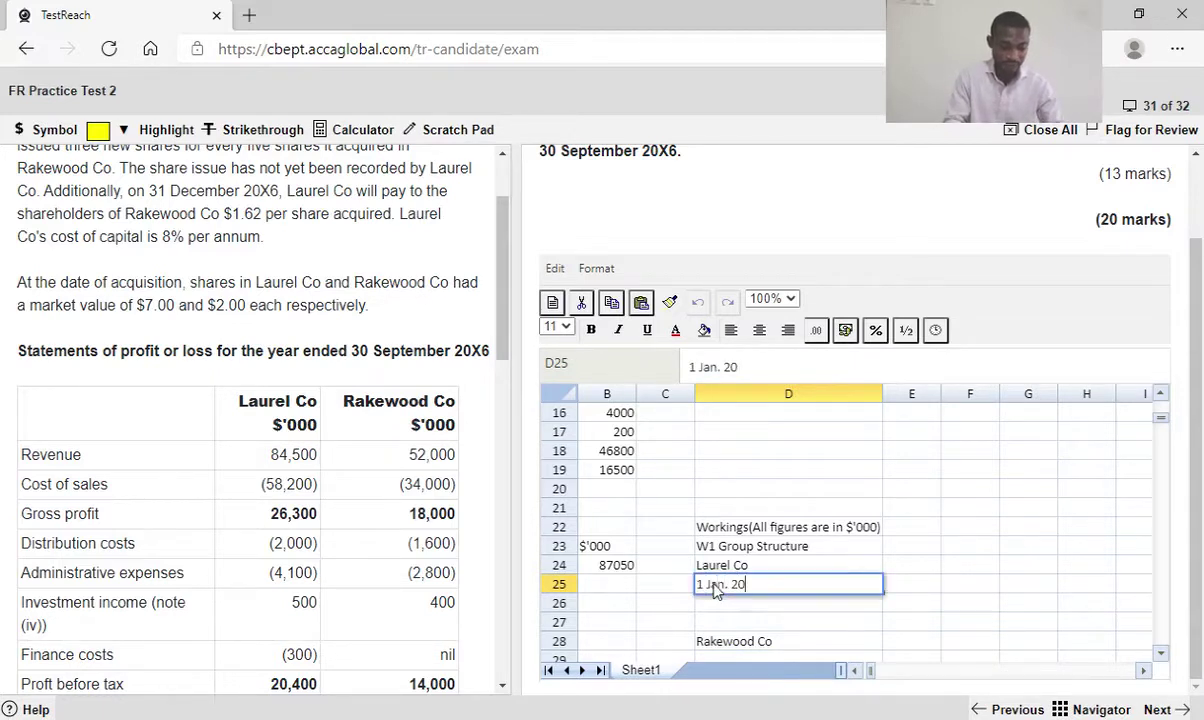
text(X6)
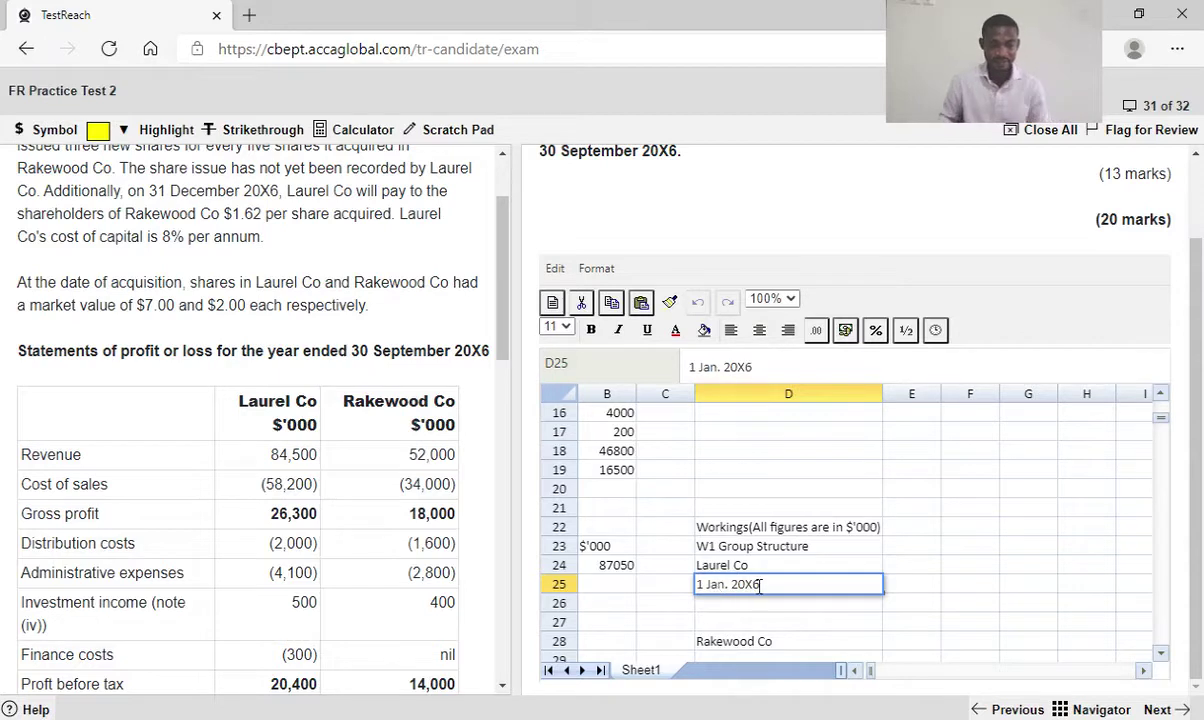
Append "8 months" to the acquisition date in cell D25 of the group structure working
text( 8 month)
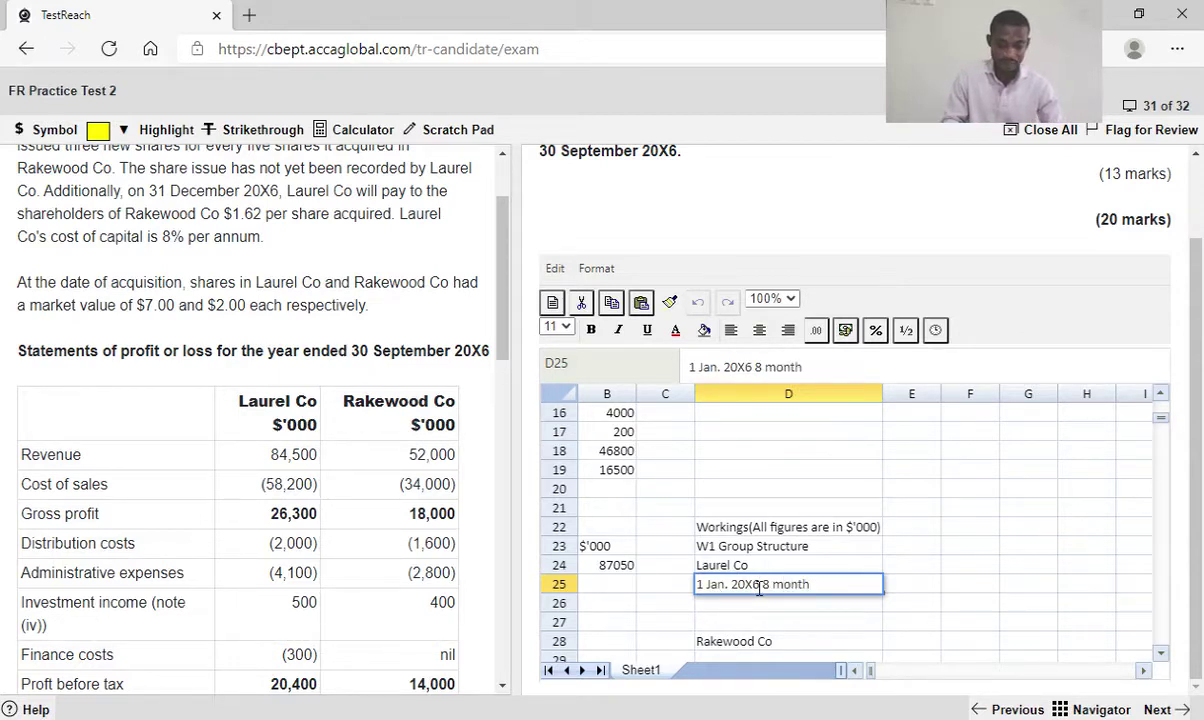
text(s)
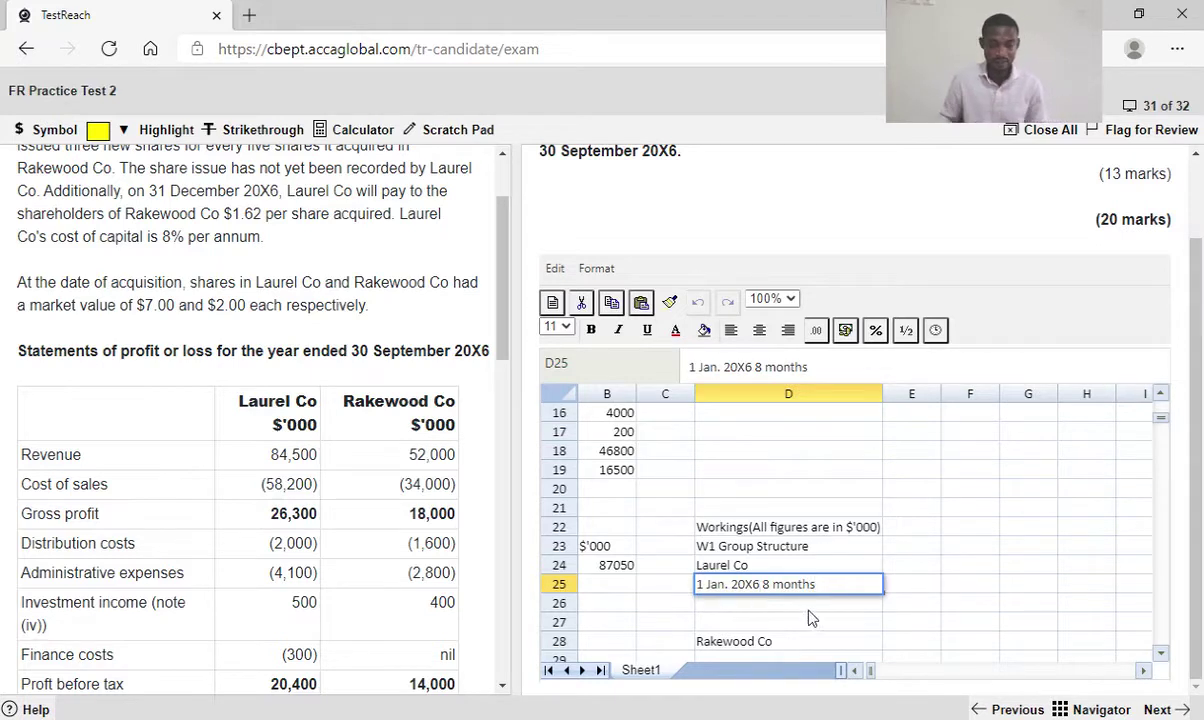
click(876, 618)
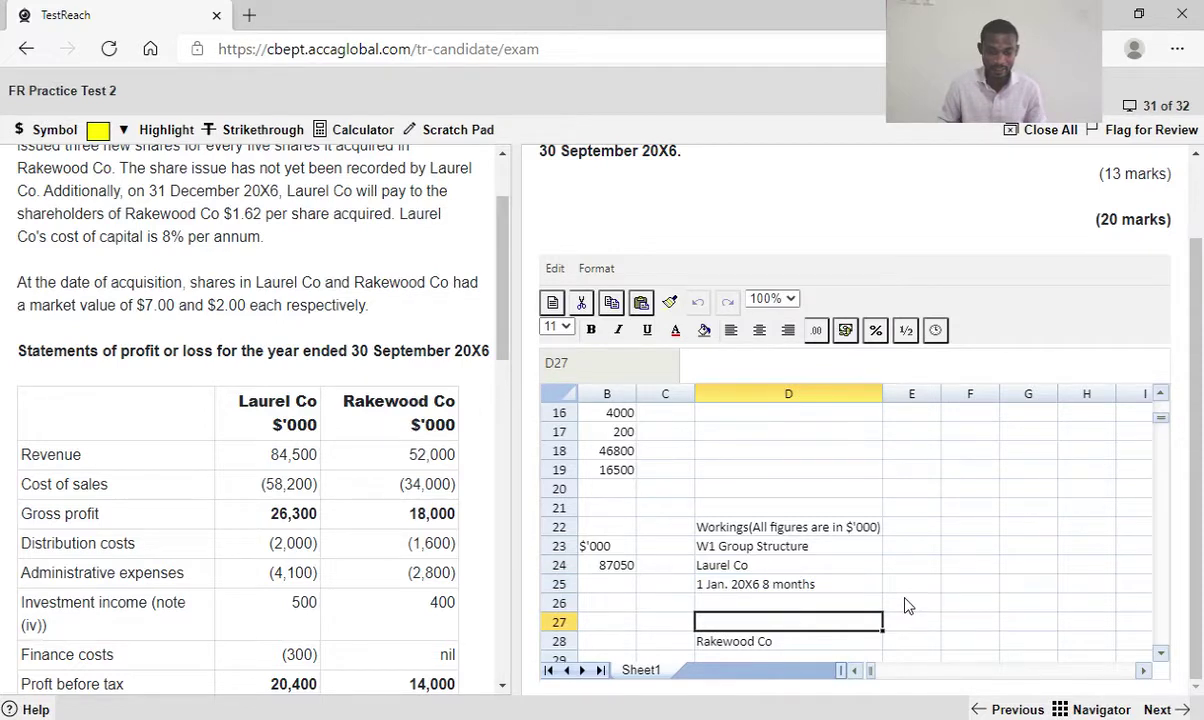
Enter the associate "Artic Co" in cell E28 beside Rakewood Co, with its holding "25%." in cell E27
click(906, 603)
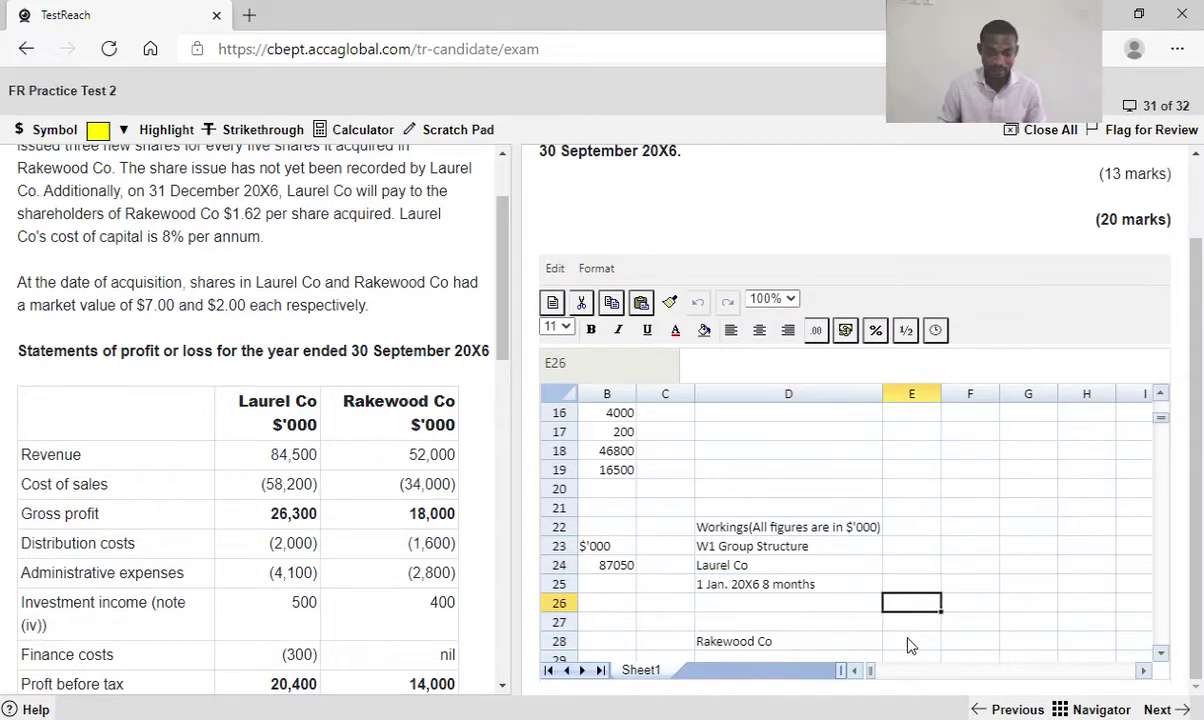
click(910, 643)
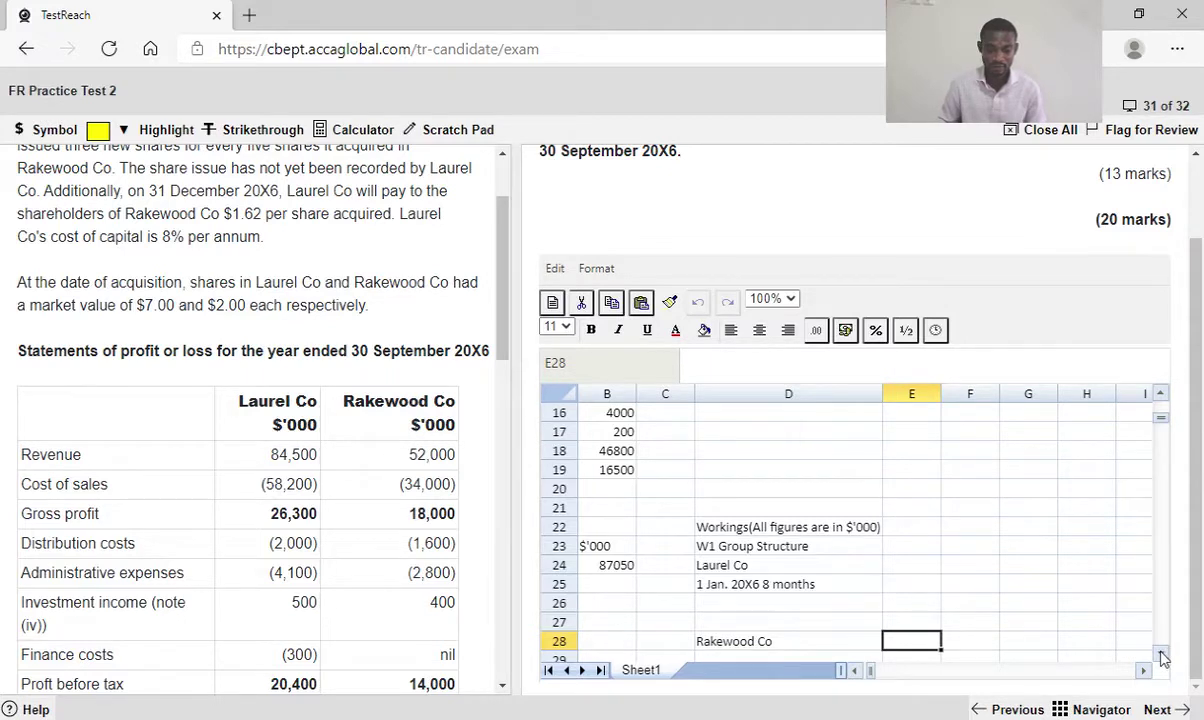
text(Artic Co)
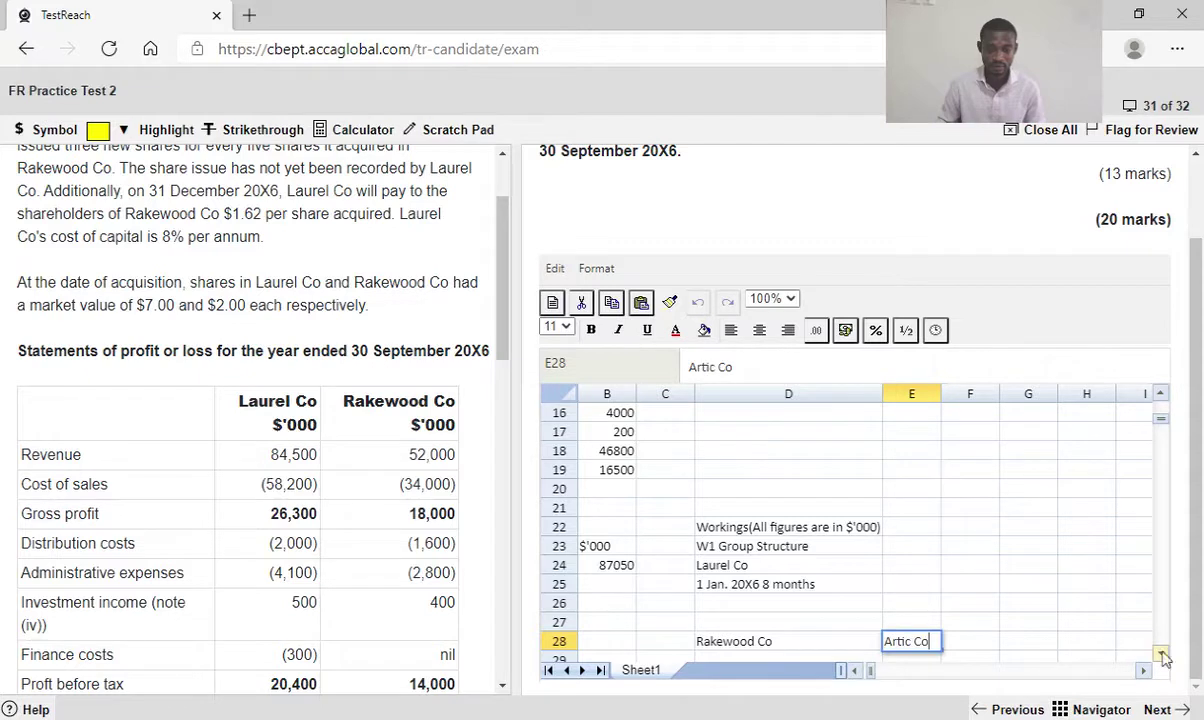
scroll(1163, 655, down, 1)
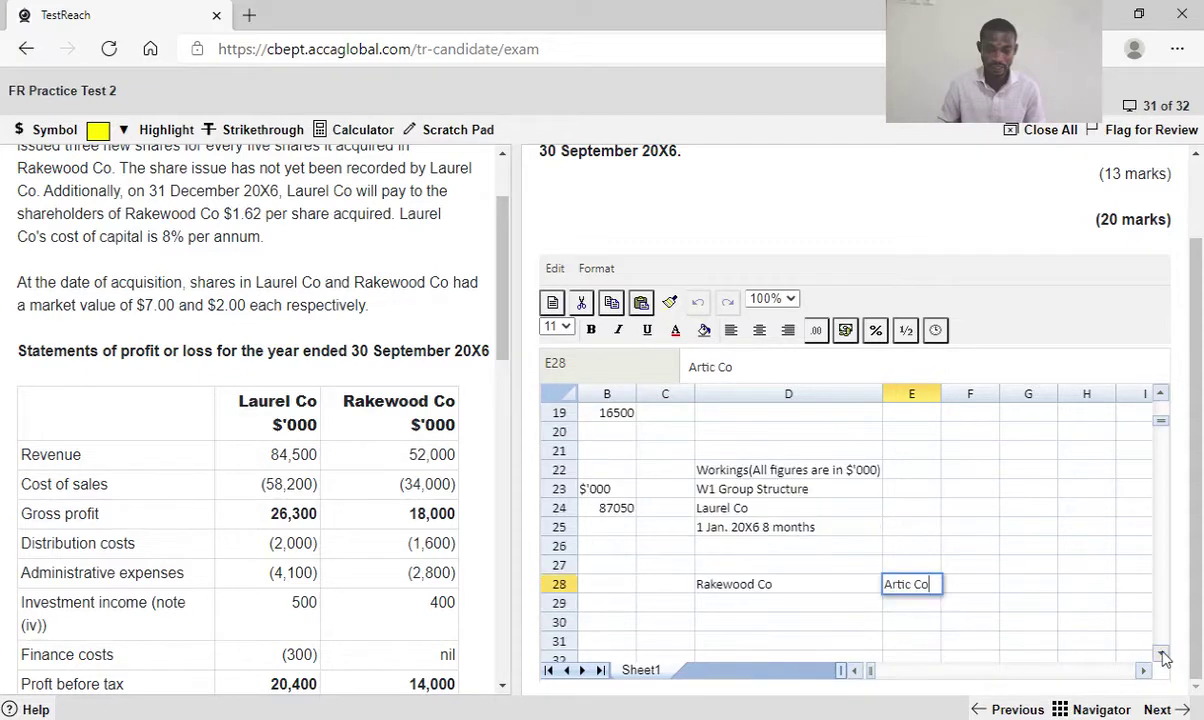
scroll(912, 574, down, 1)
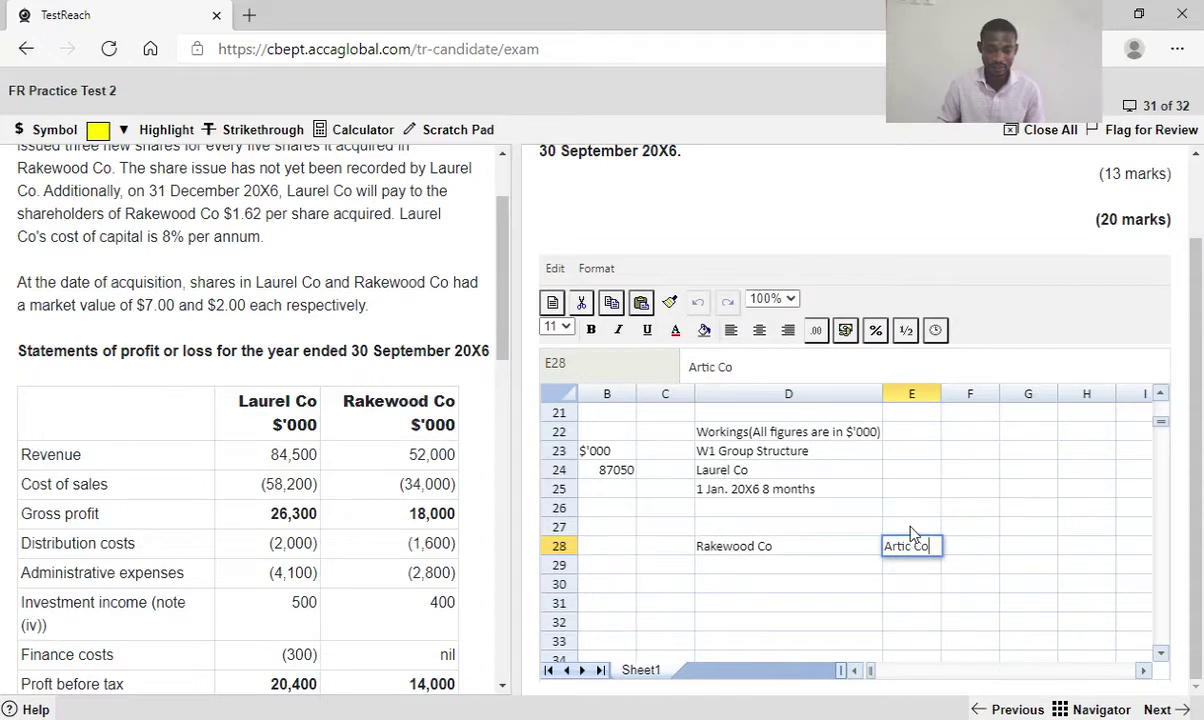
click(911, 530)
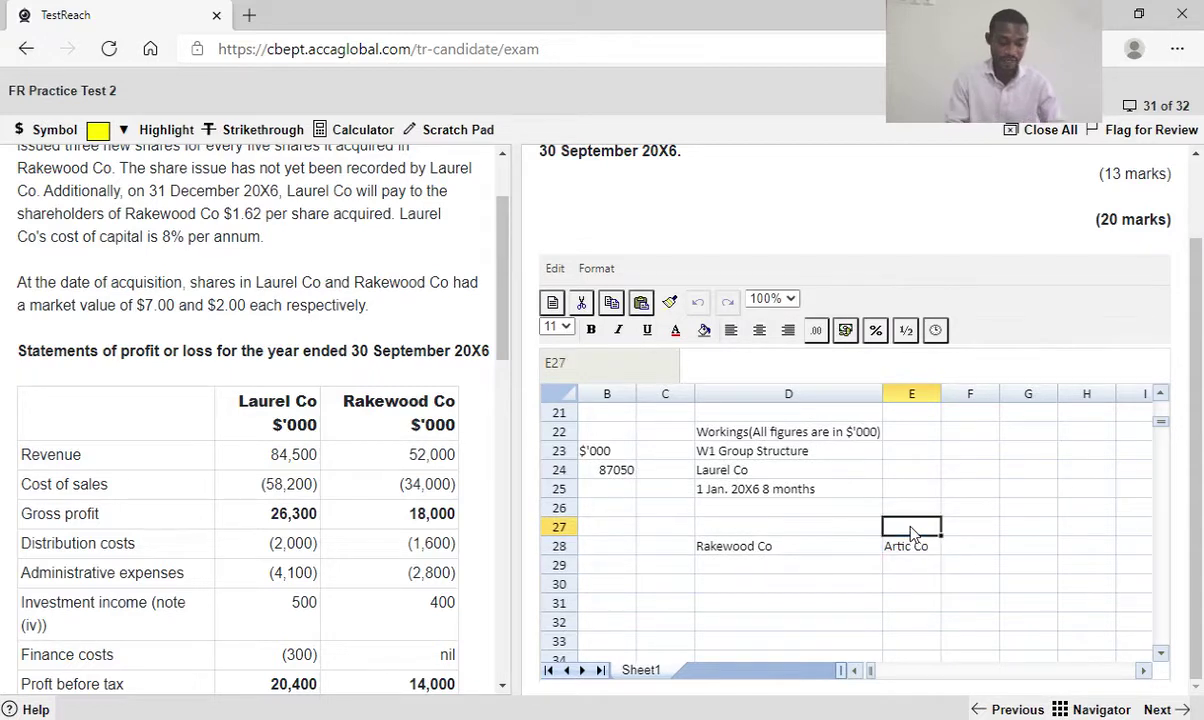
text(25%.)
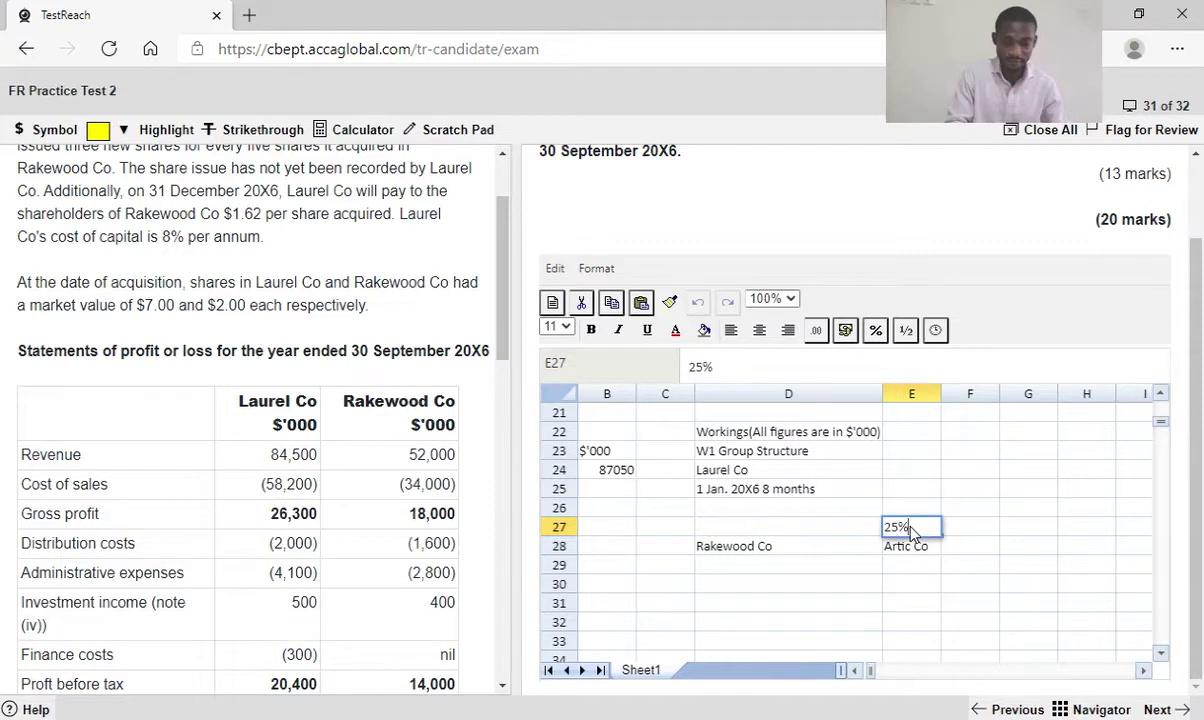
Enter the Rakewood Co ownership split "60%, NCI 40%" in cell D26, below the acquisition date
click(716, 511)
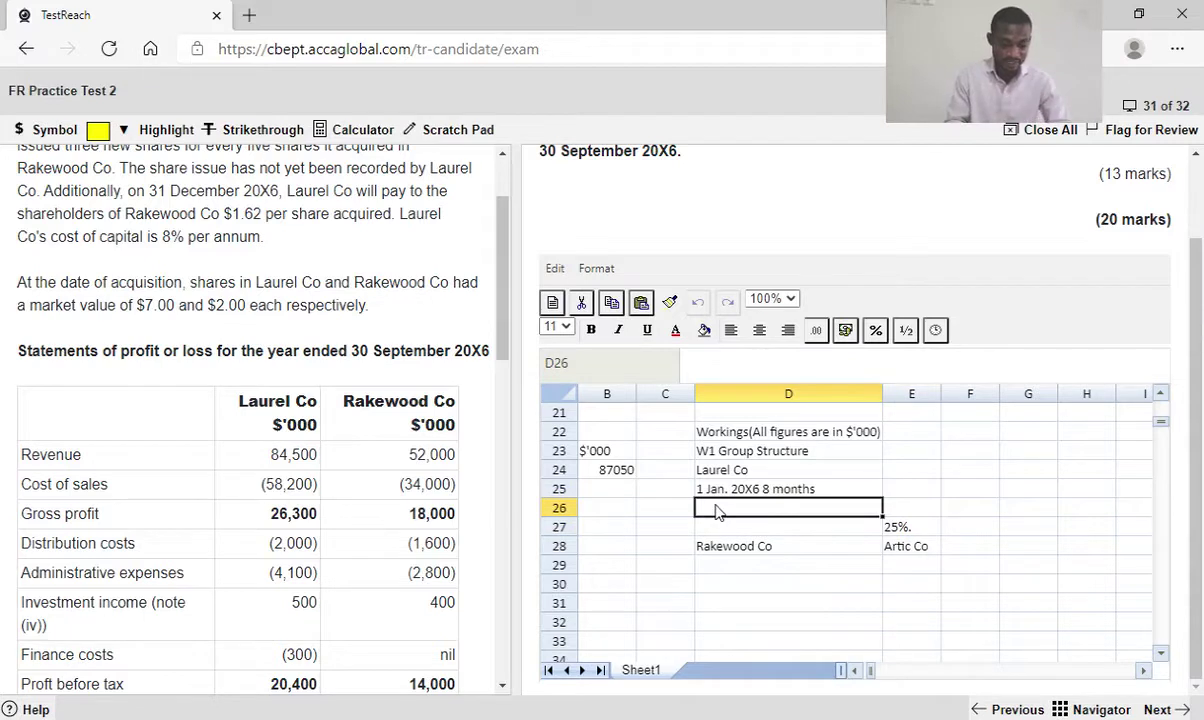
text(60%)
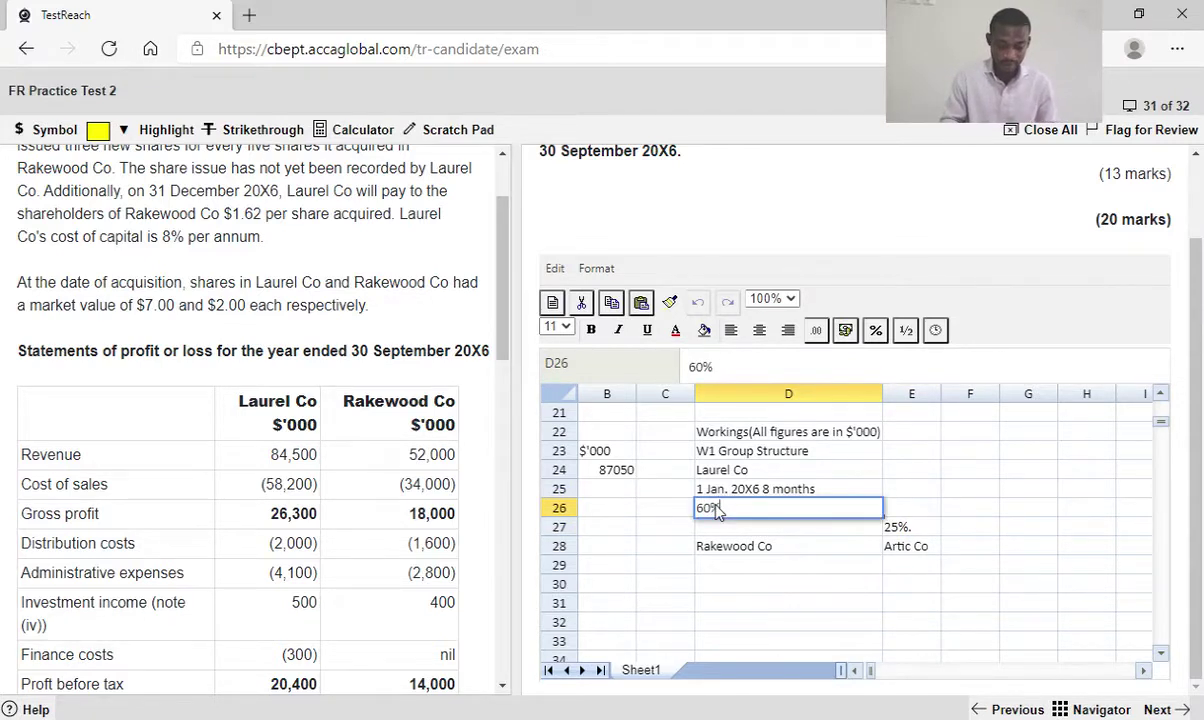
text(, NCI)
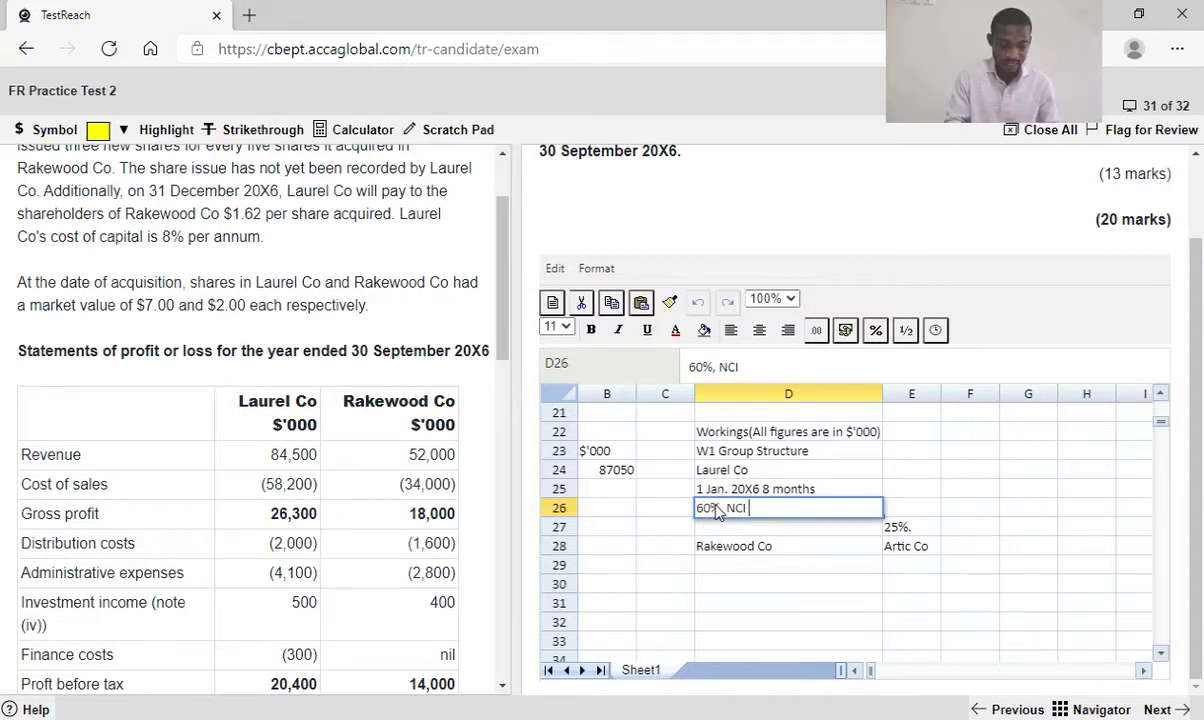
text( 40%)
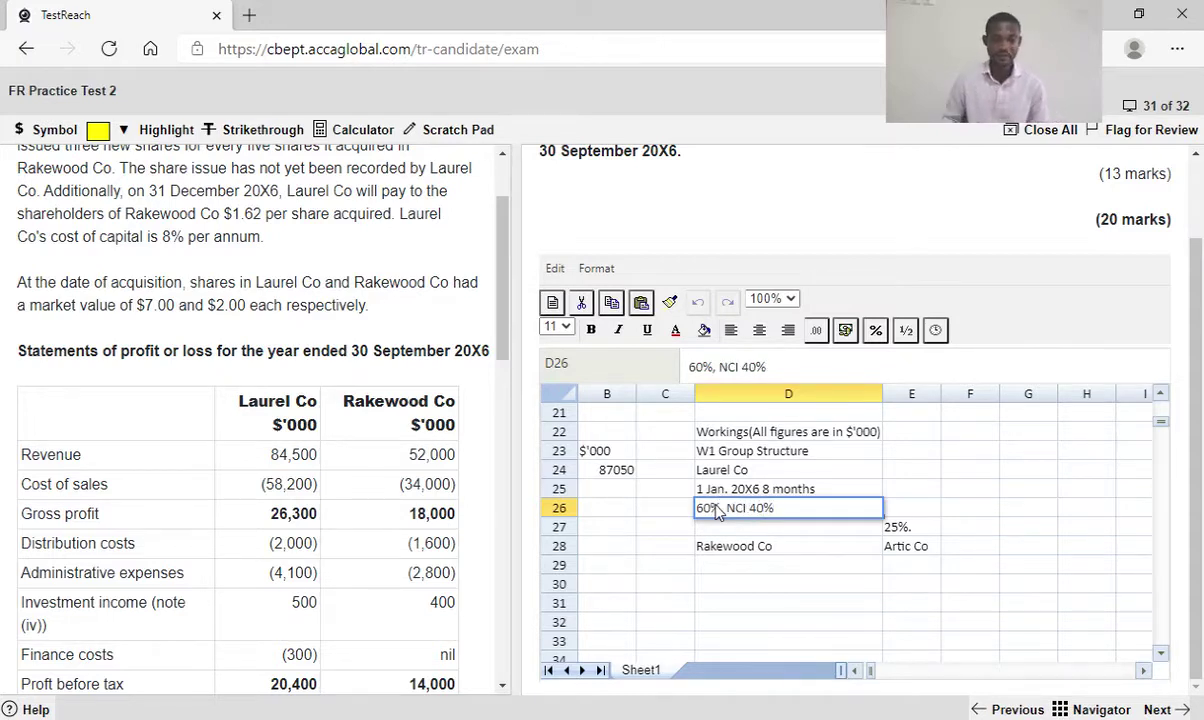
Enter the second working's heading "W2 Cost of Sales" in cell D30, below the group structure
click(738, 590)
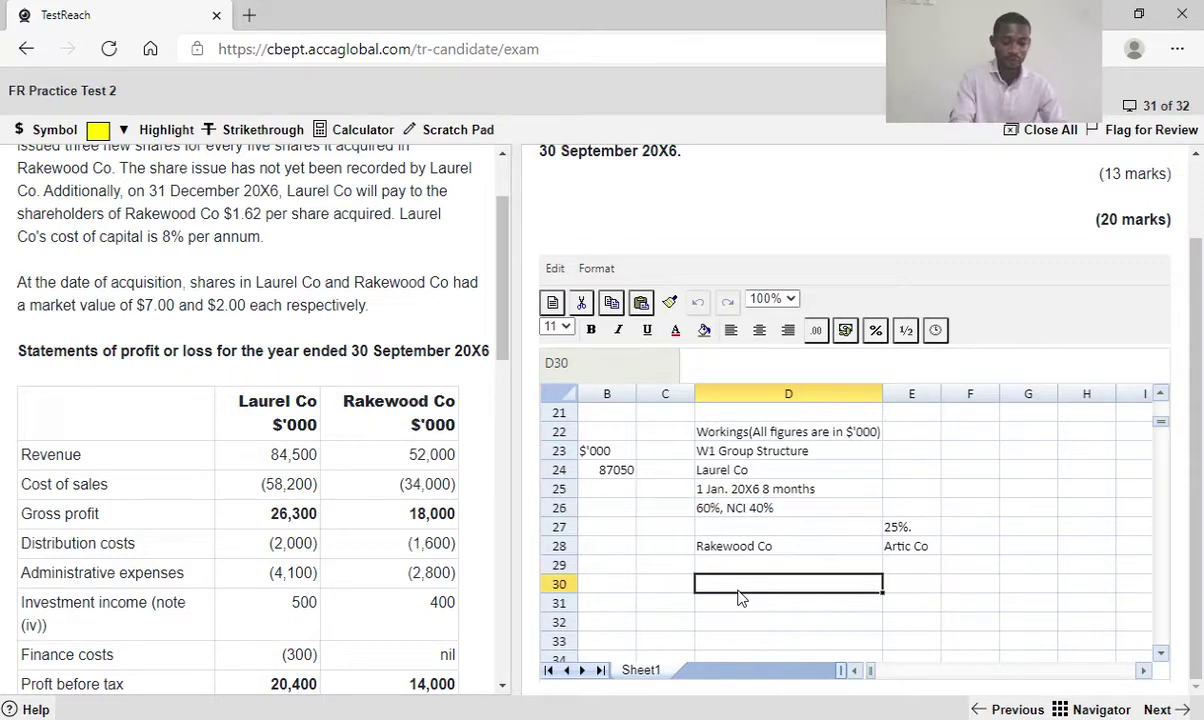
text(W2 )
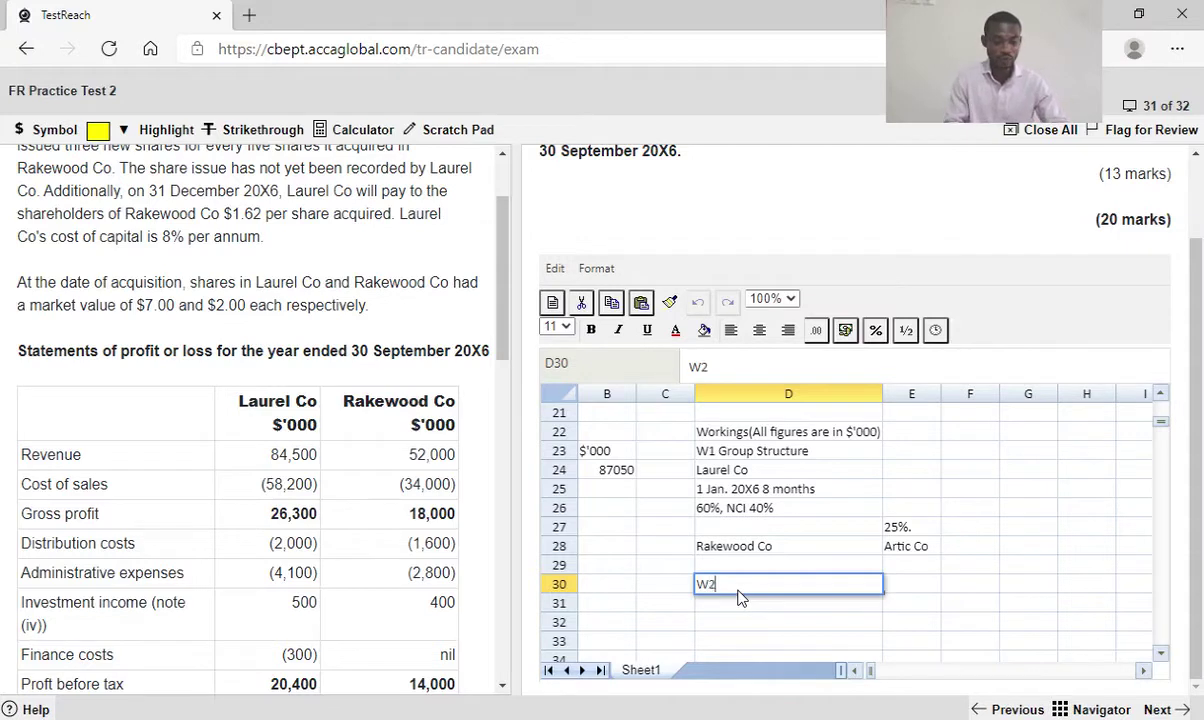
text(Cost)
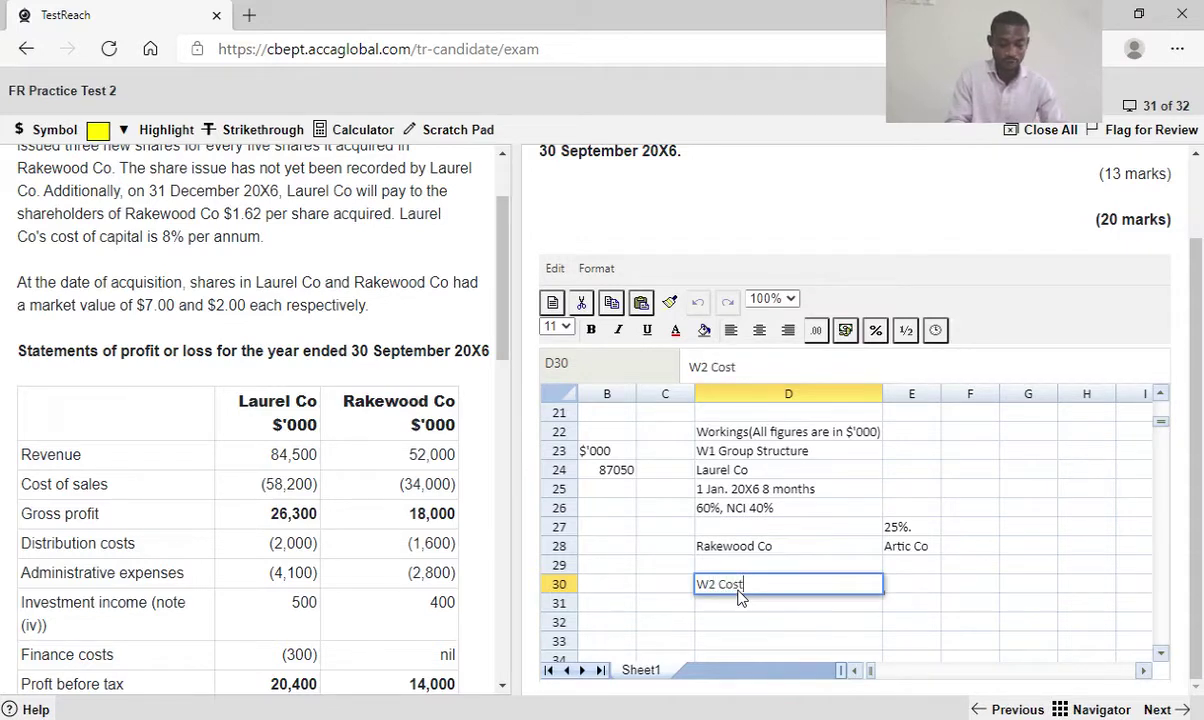
text( of Sales)
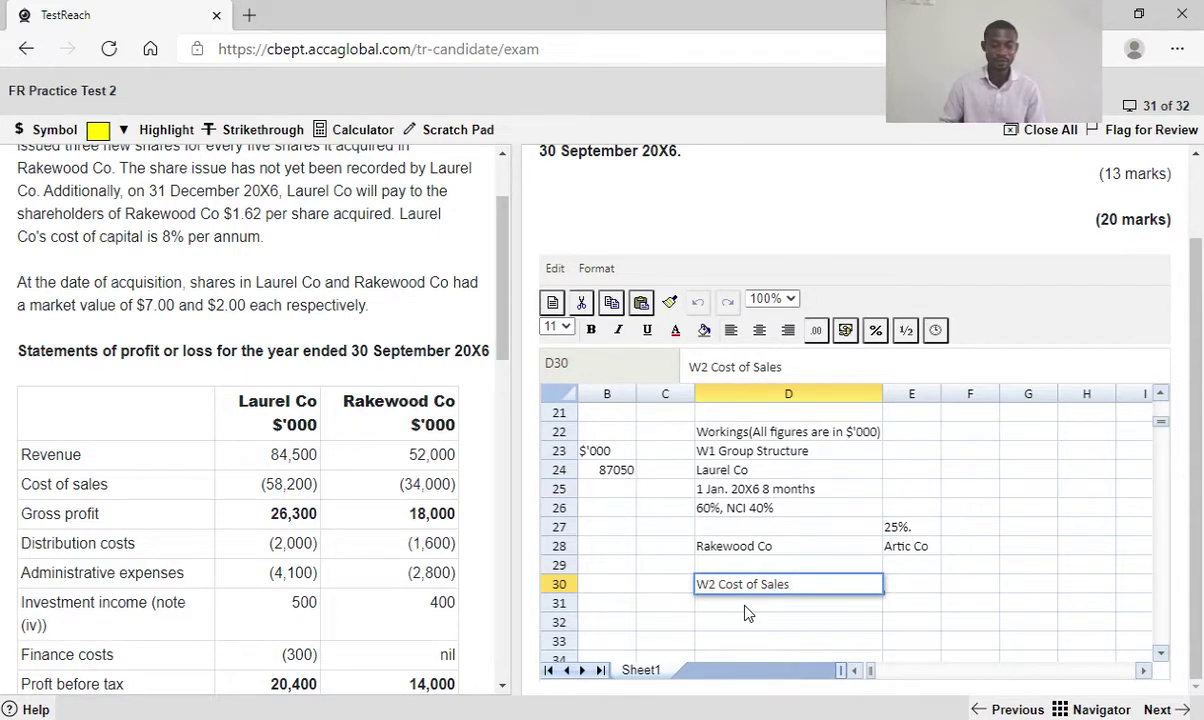
key(Return)
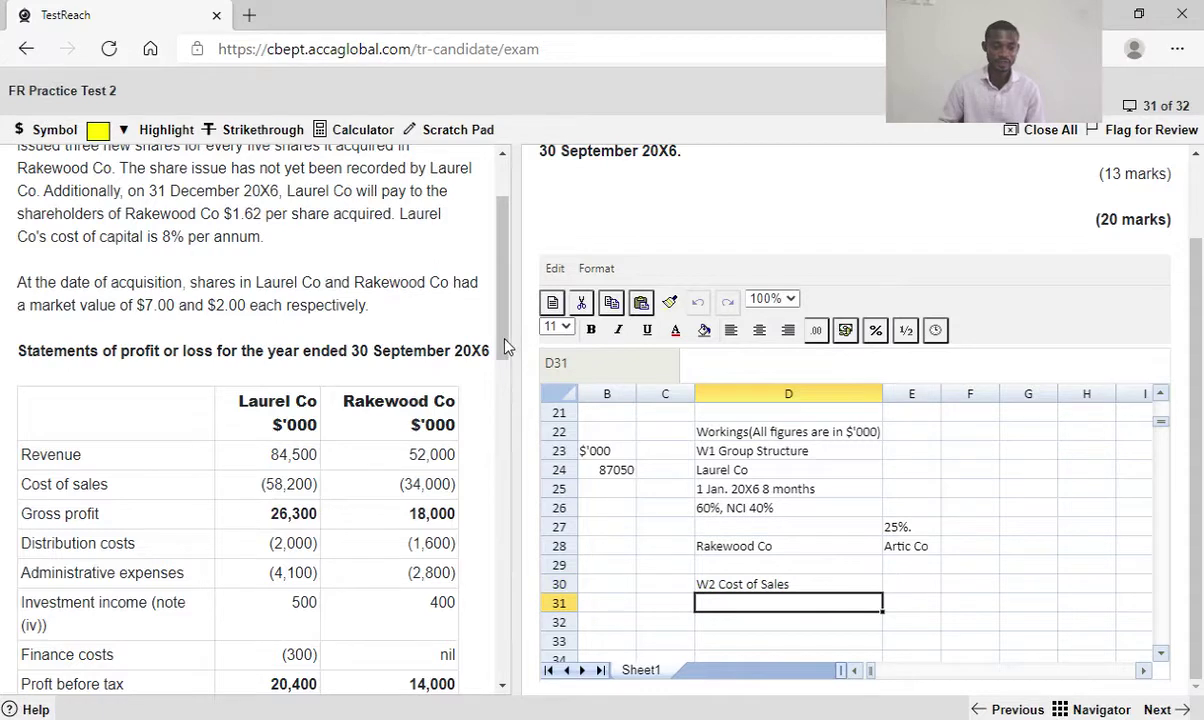
scroll(376, 516, down, 1)
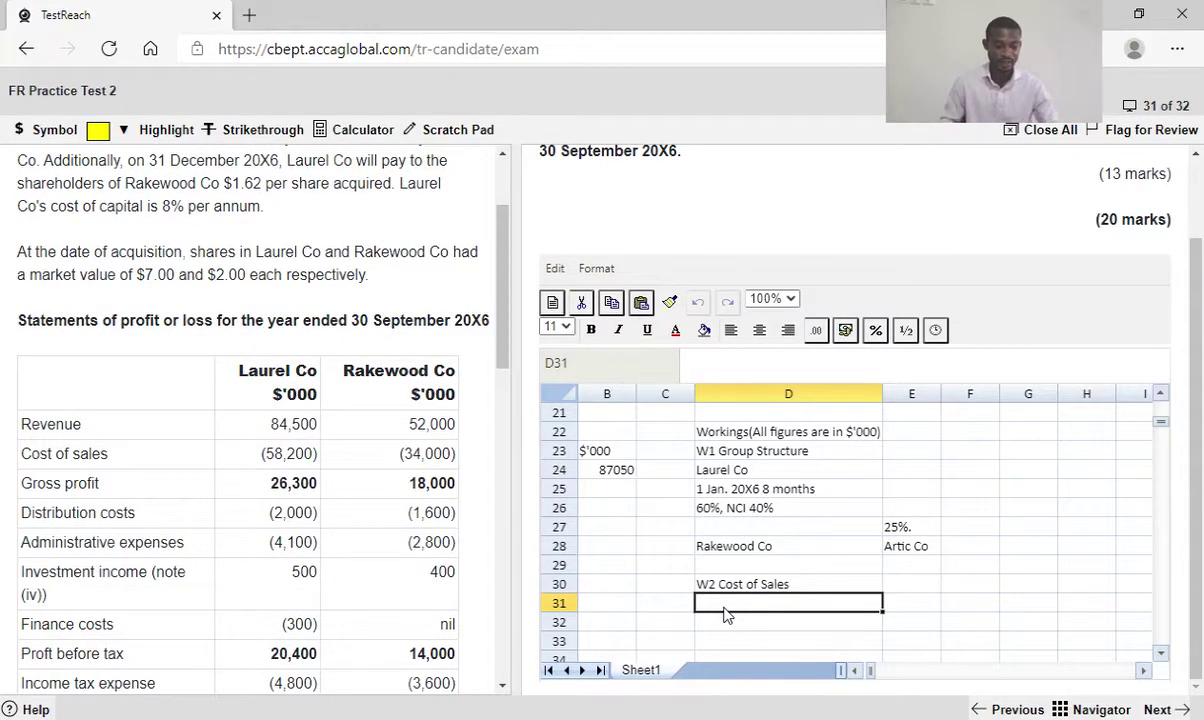
text(Laurel)
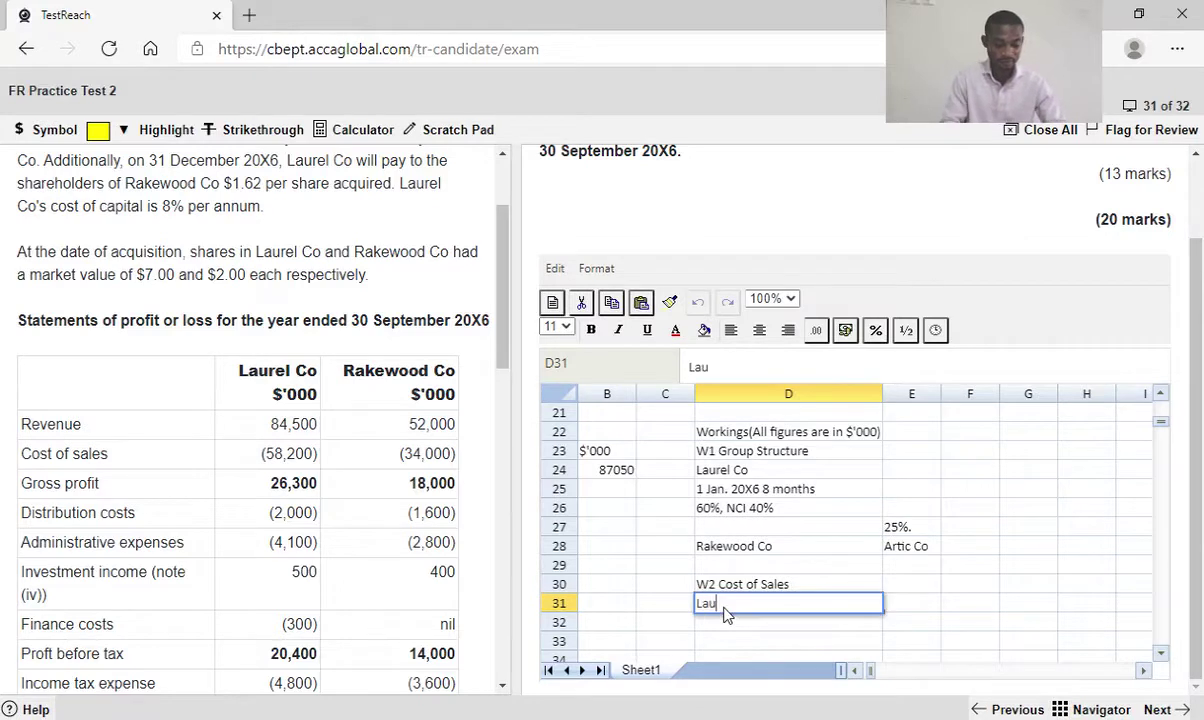
click(905, 604)
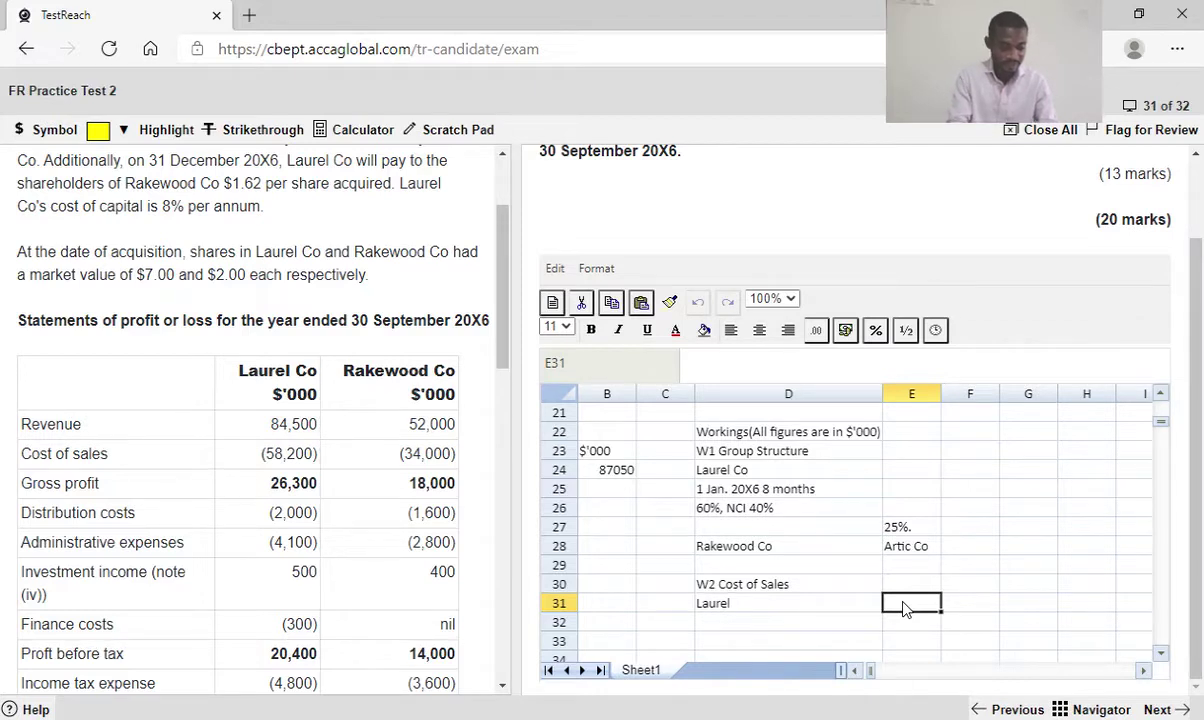
text(5829)
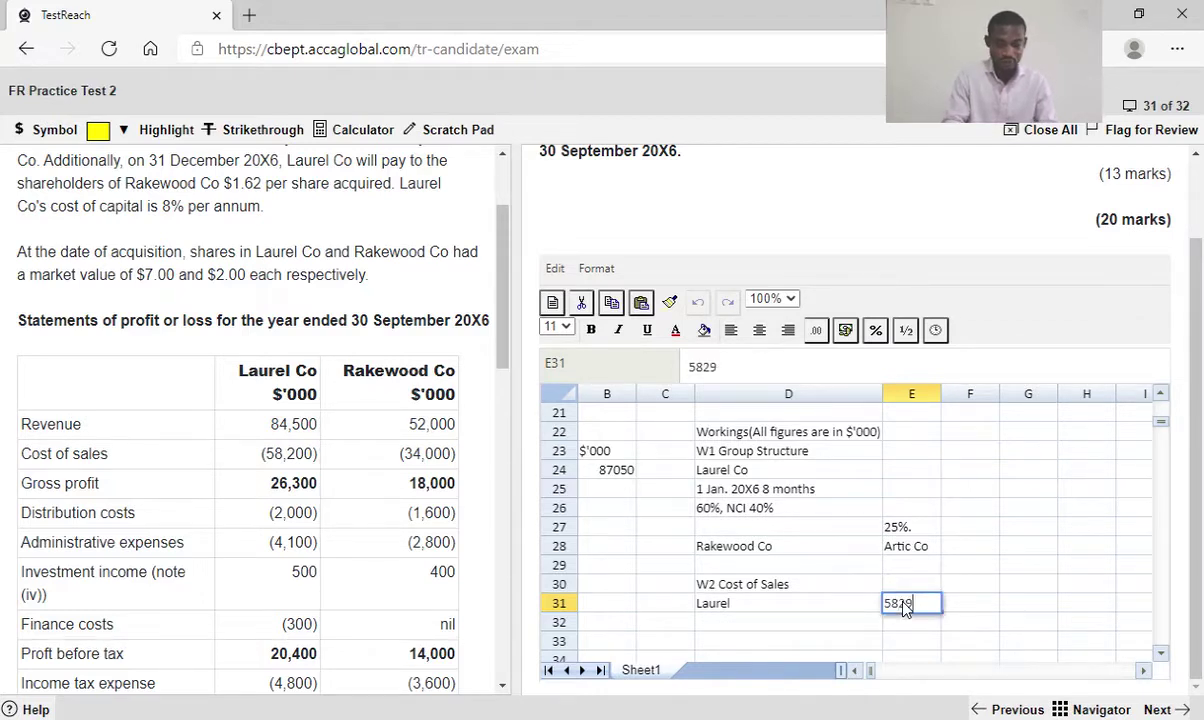
key(BackSpace)
text(00)
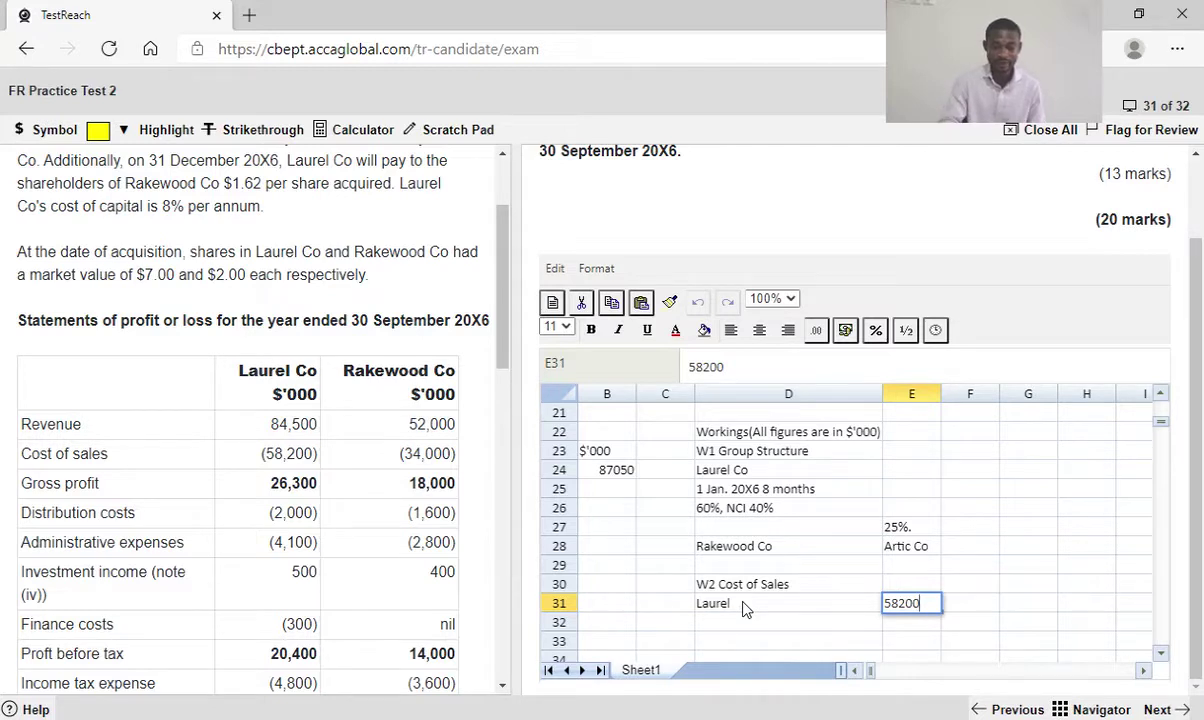
key(BackSpace)
key(BackSpace)
key(BackSpace)
key(BackSpace)
key(BackSpace)
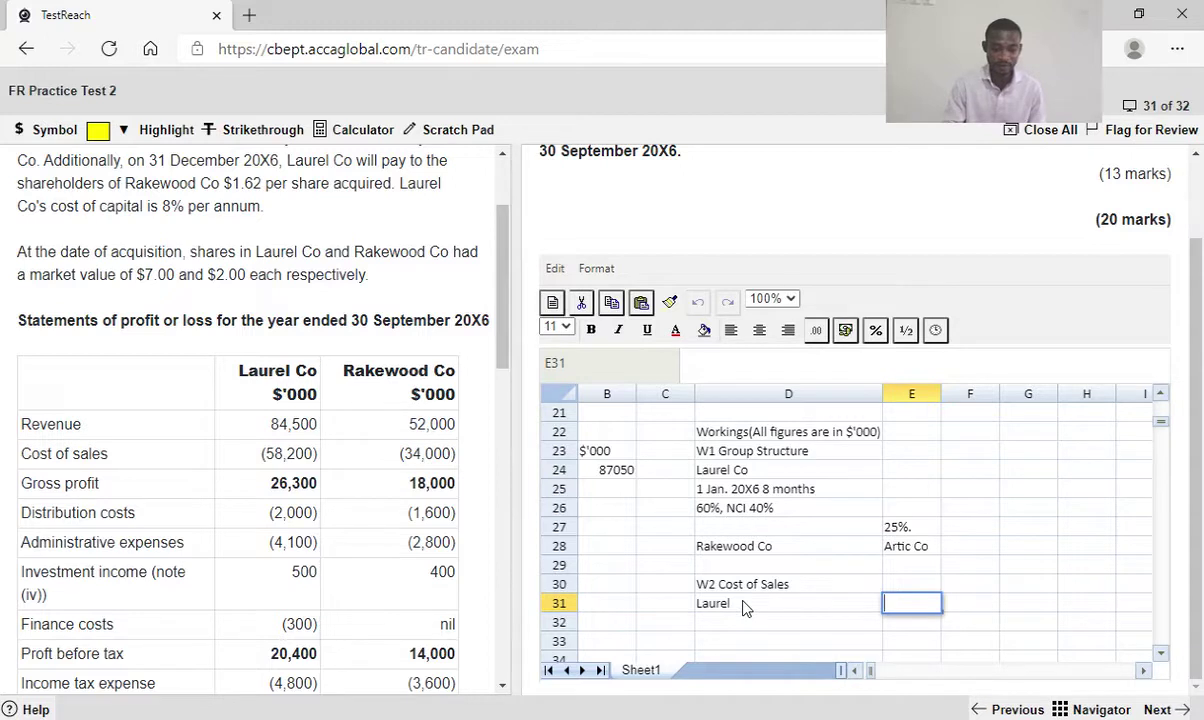
Make "As per question" the first line label of the cost of sales working, in cell D31
click(744, 608)
key(BackSpace)
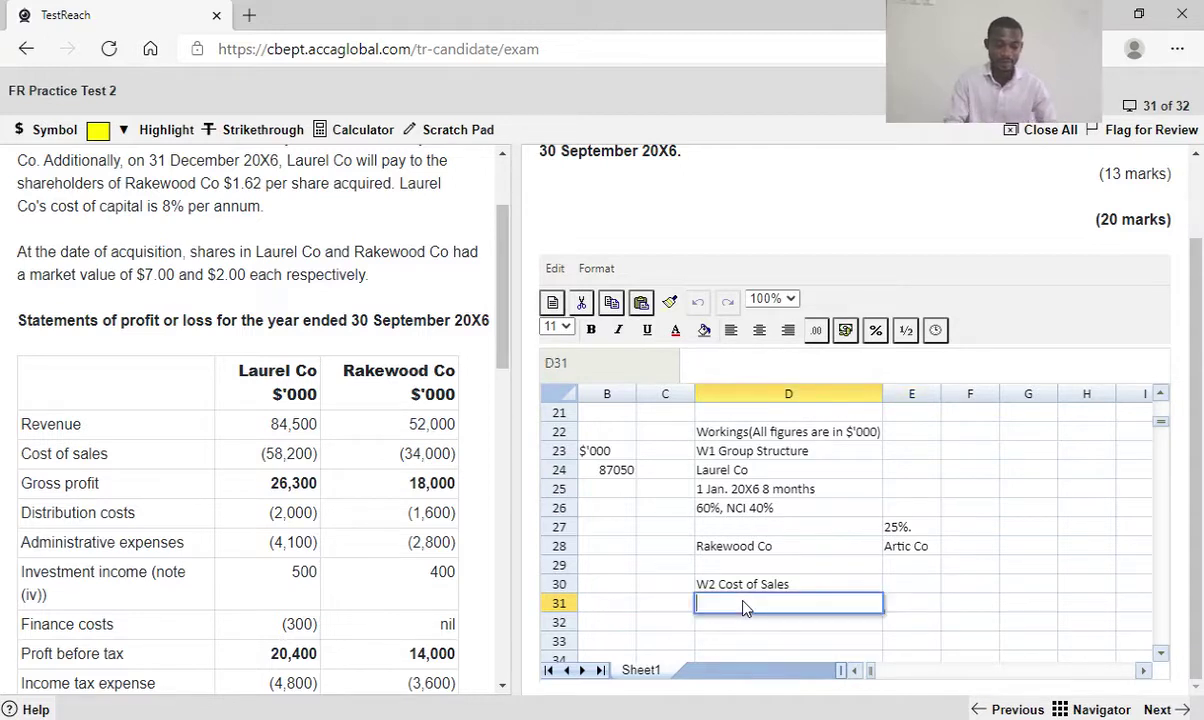
text(As p)
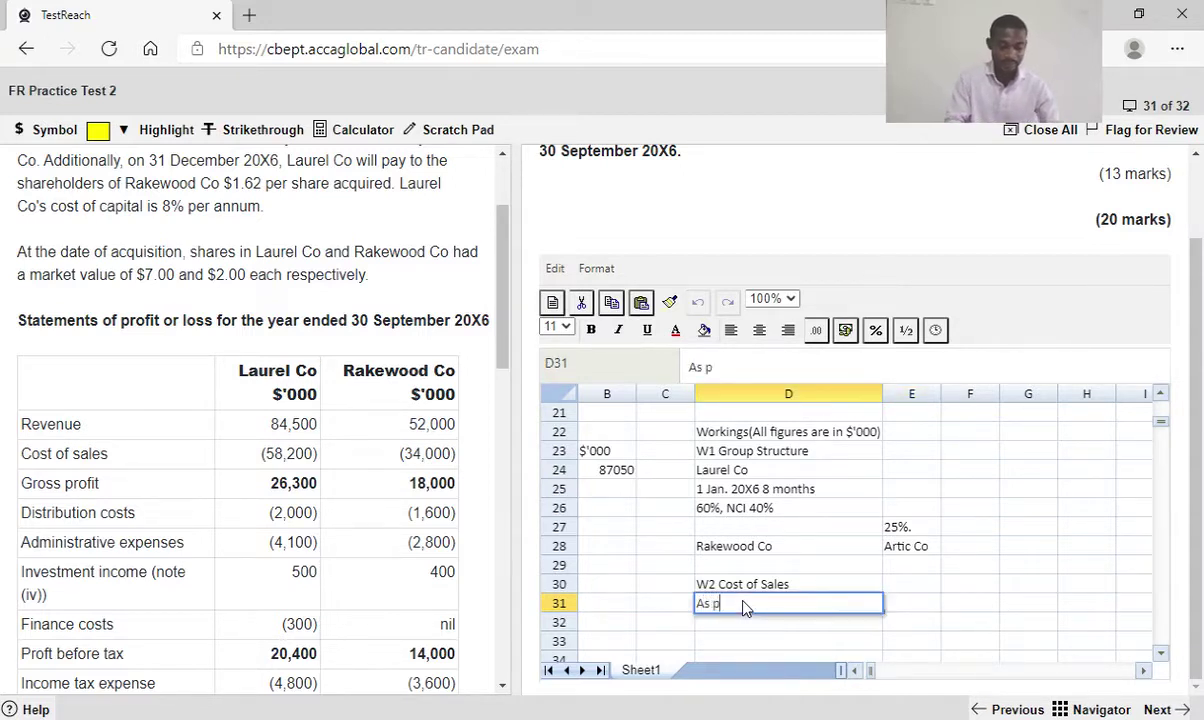
text(er quest)
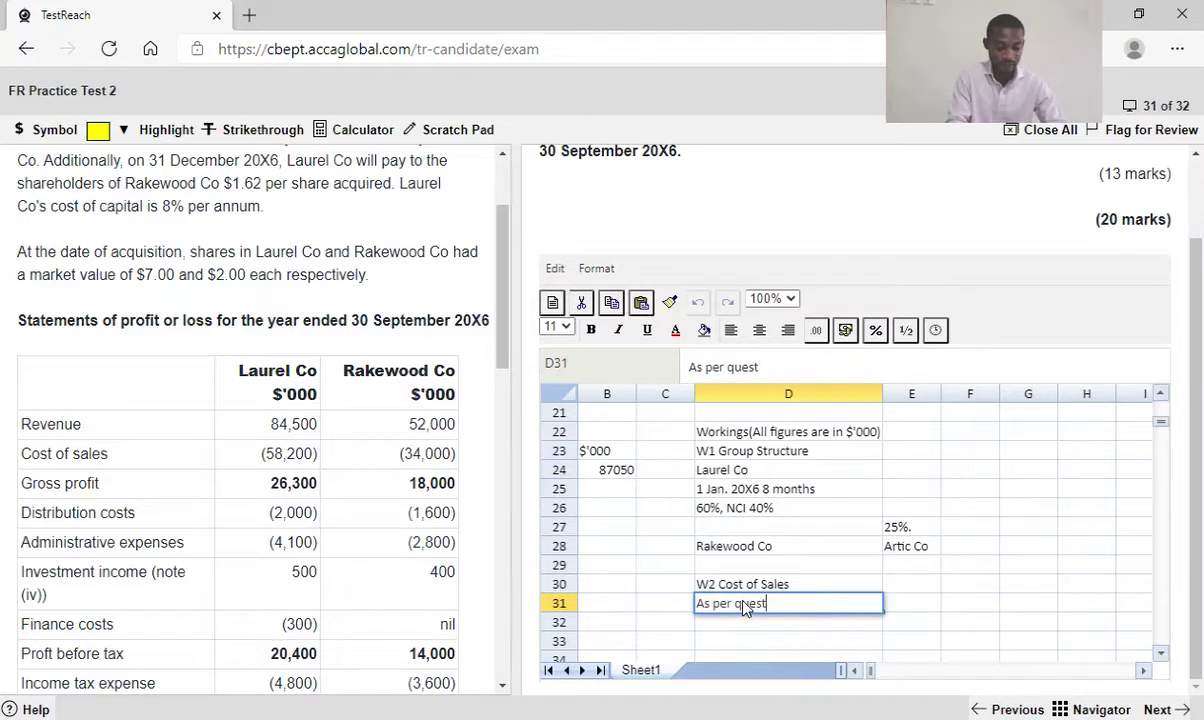
text(ion)
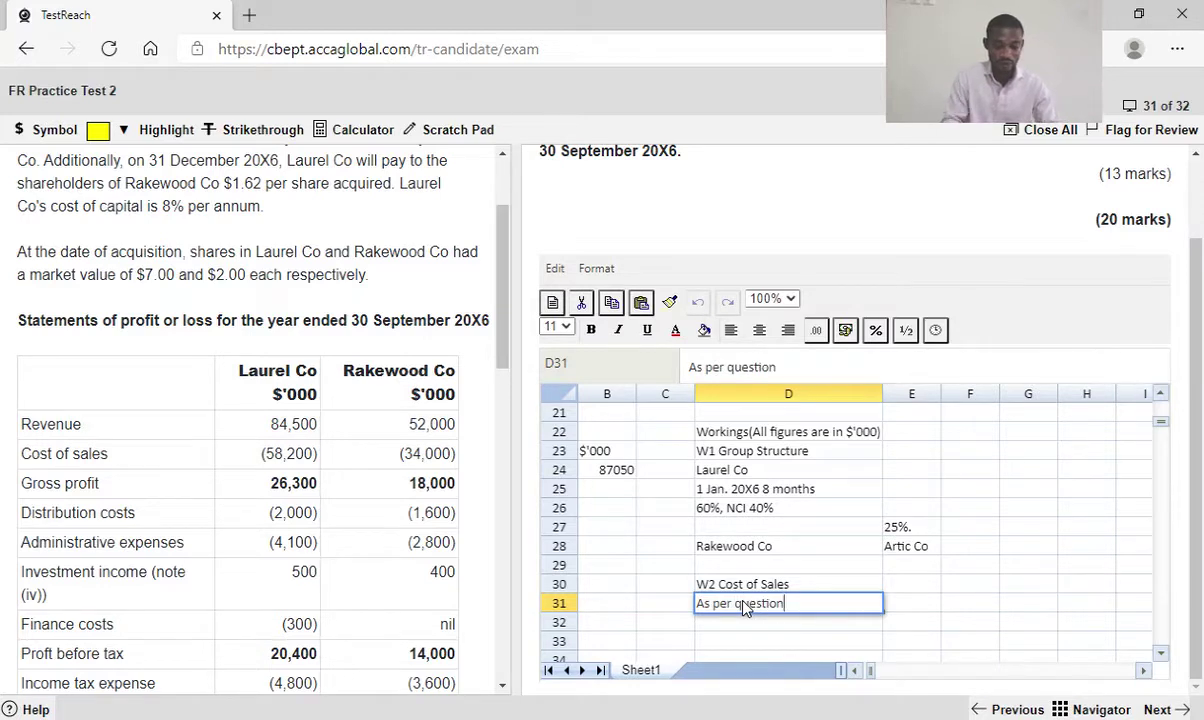
Enter the formula =58200+(34000*9/12) in cell E31, beside the "As per question" line of the cost of sales working
click(909, 610)
text(=)
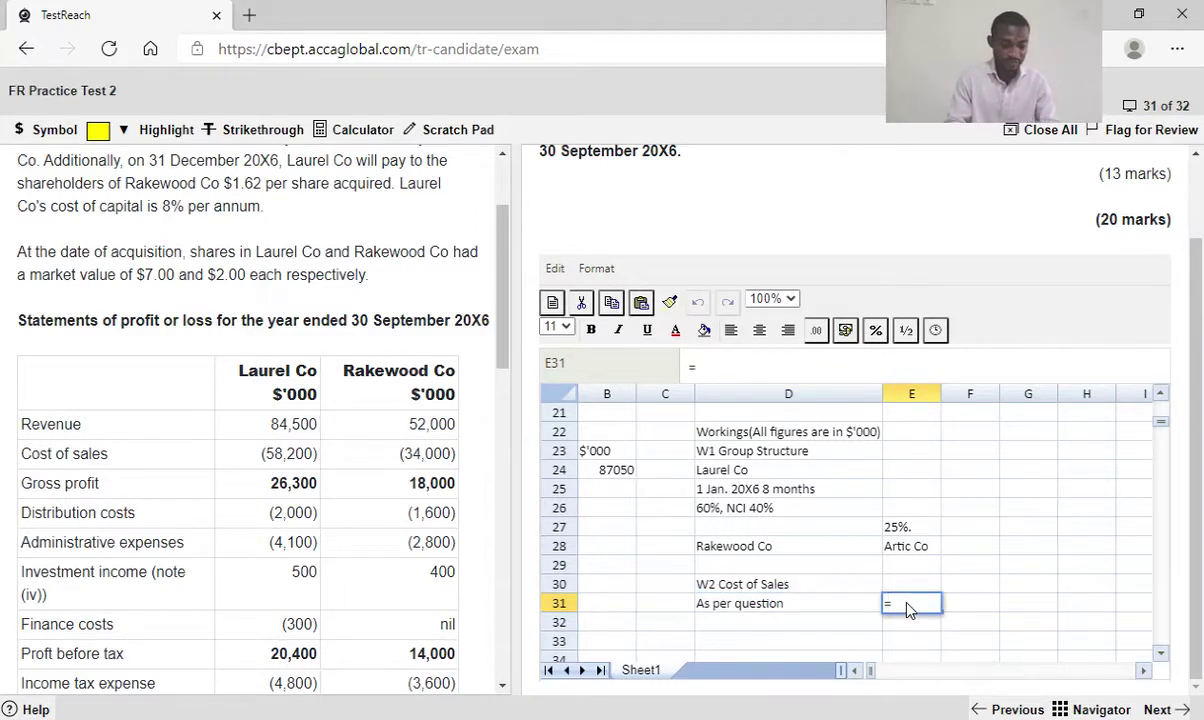
text(5820)
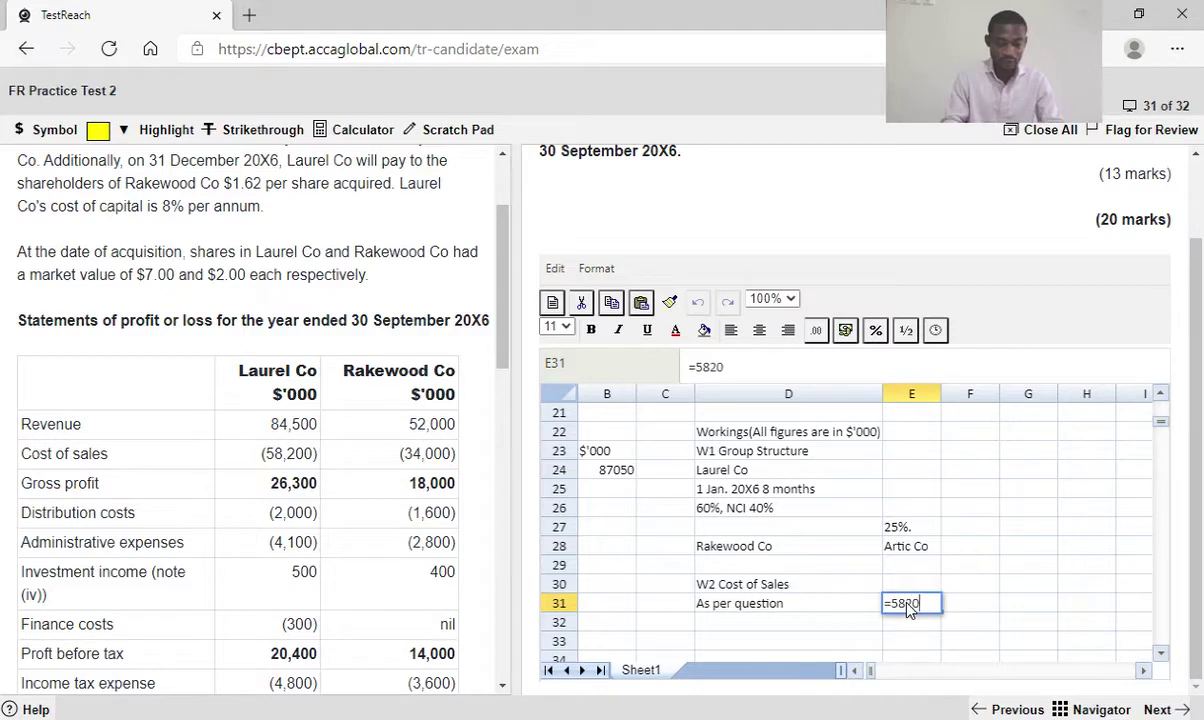
text(0+)
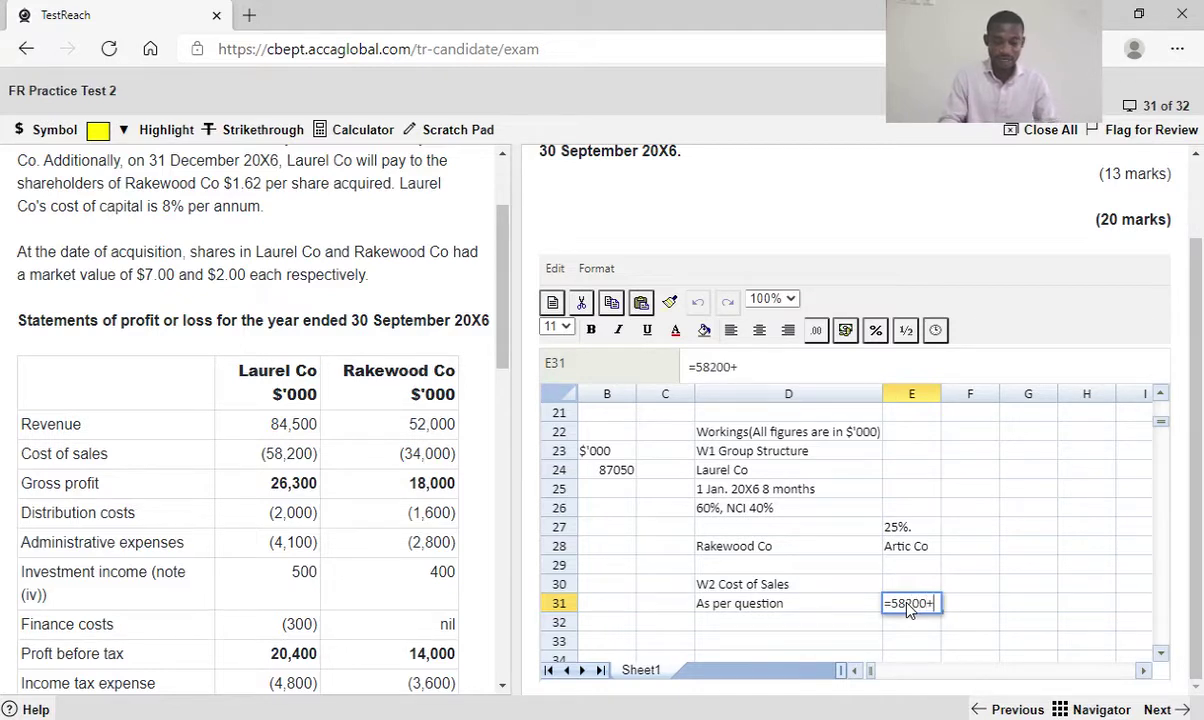
text(()
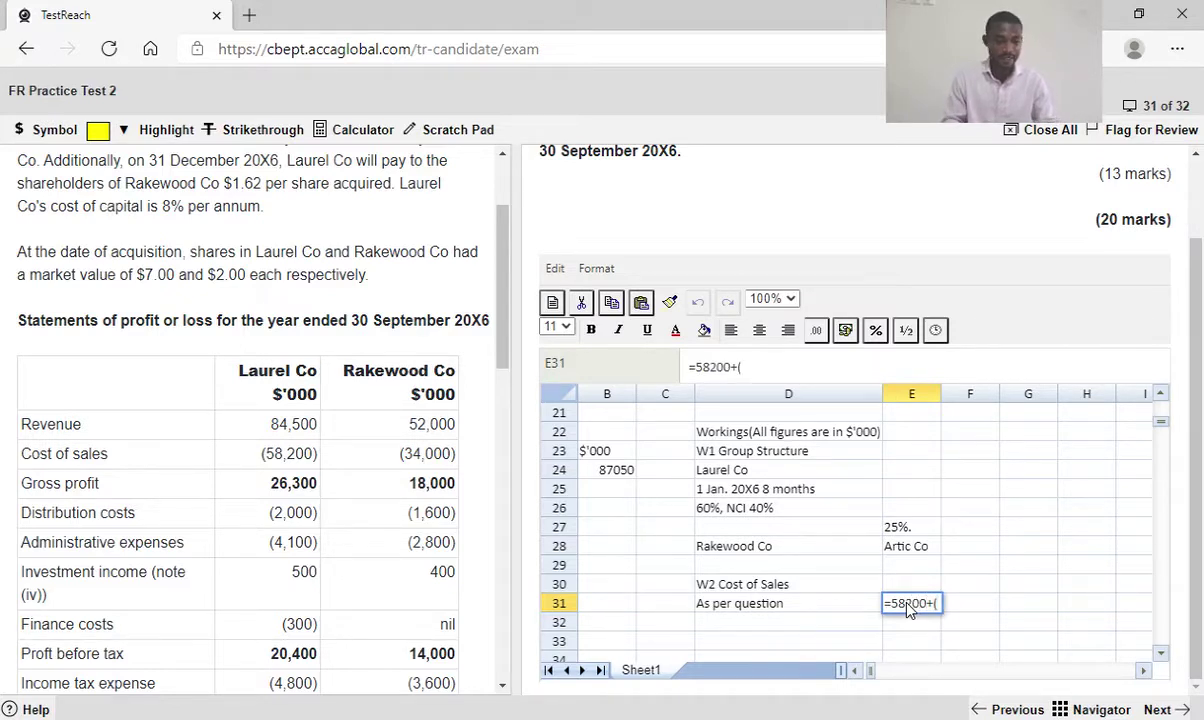
text(34)
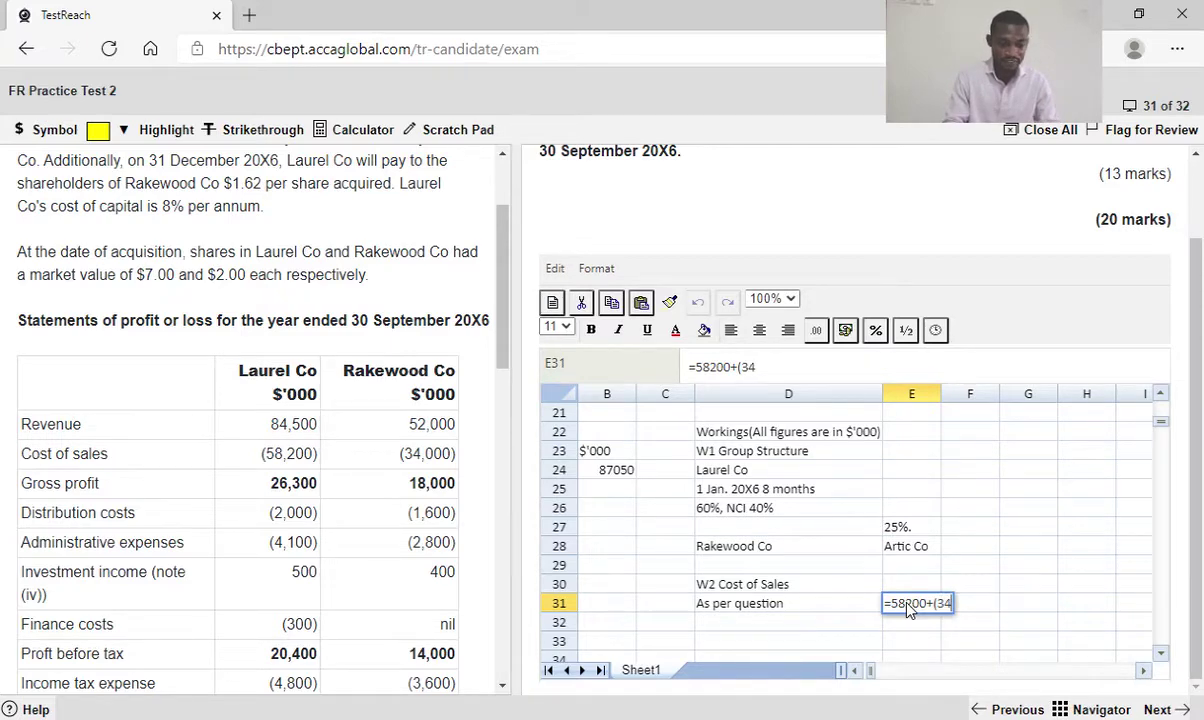
text(000)
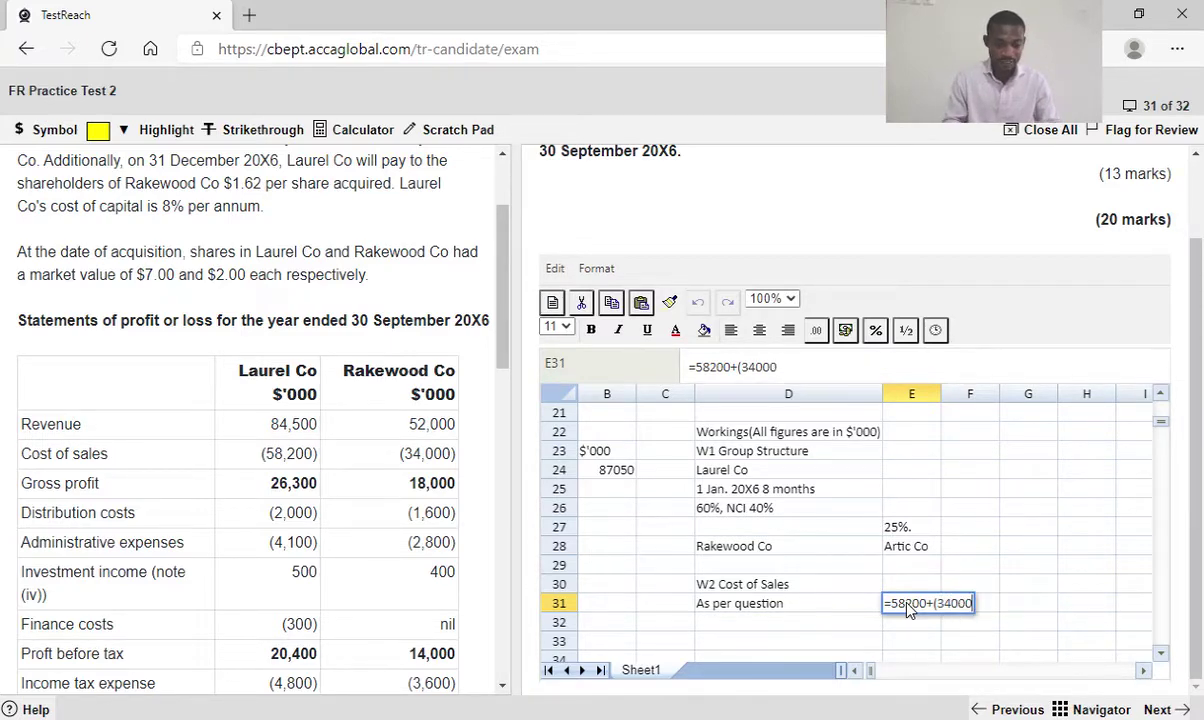
text(*)
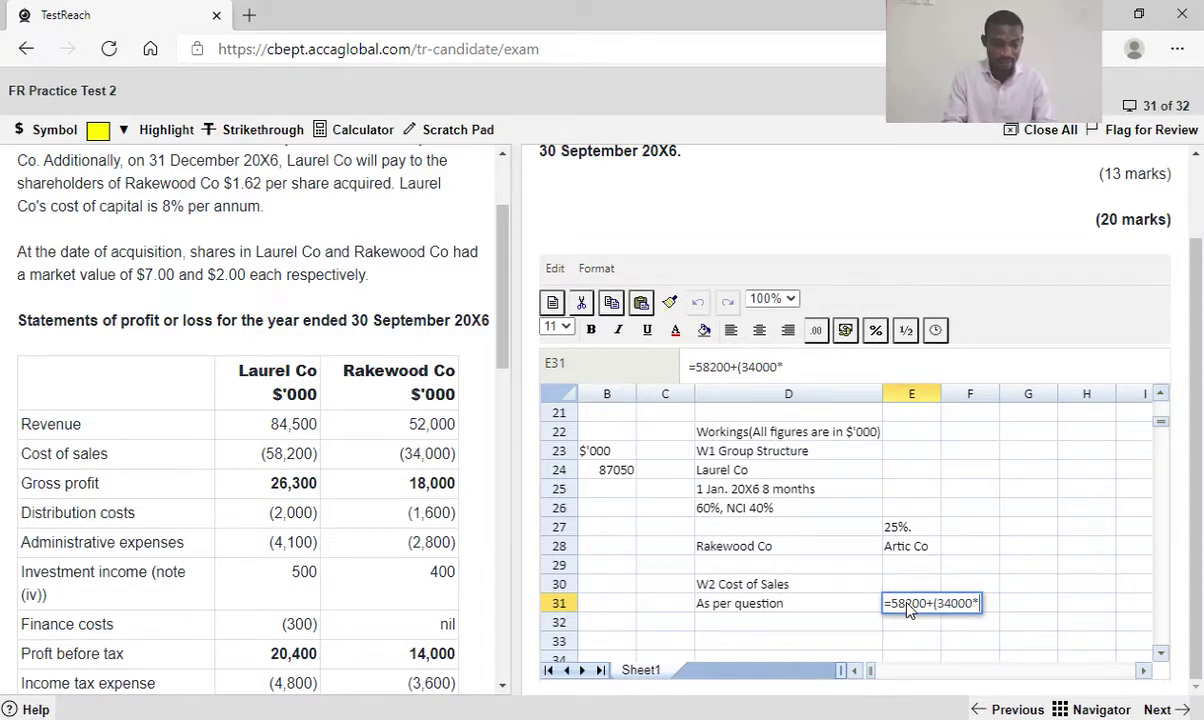
text(9/12)
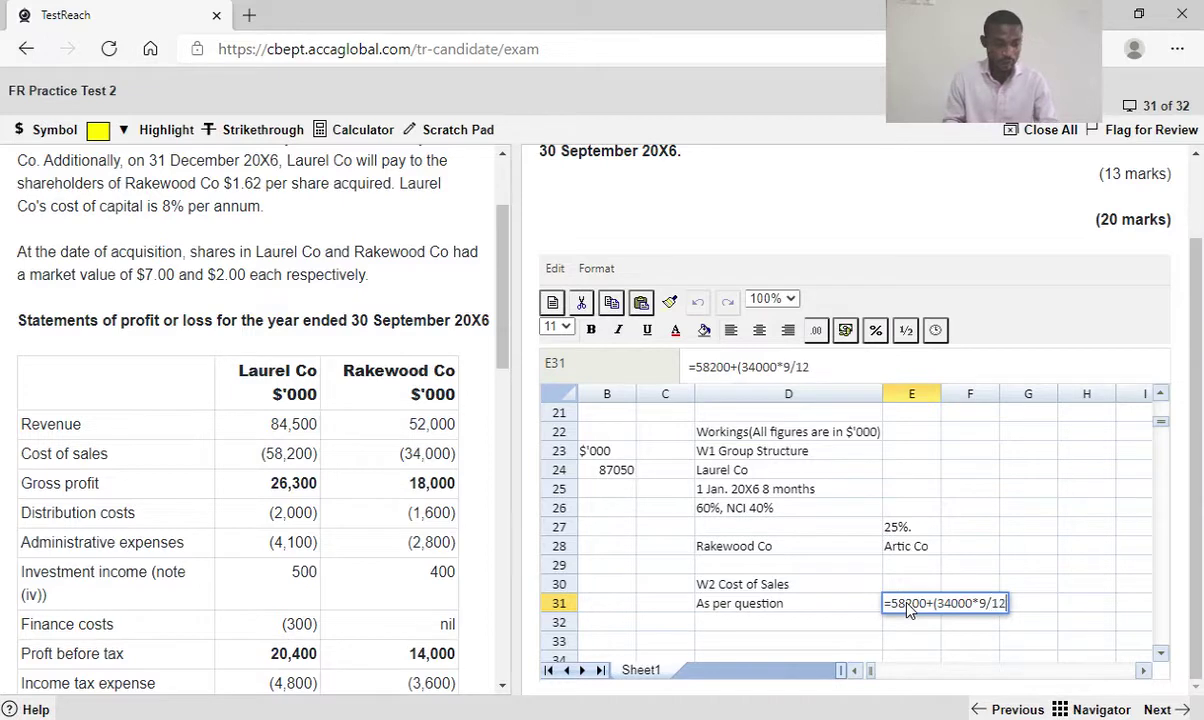
text())
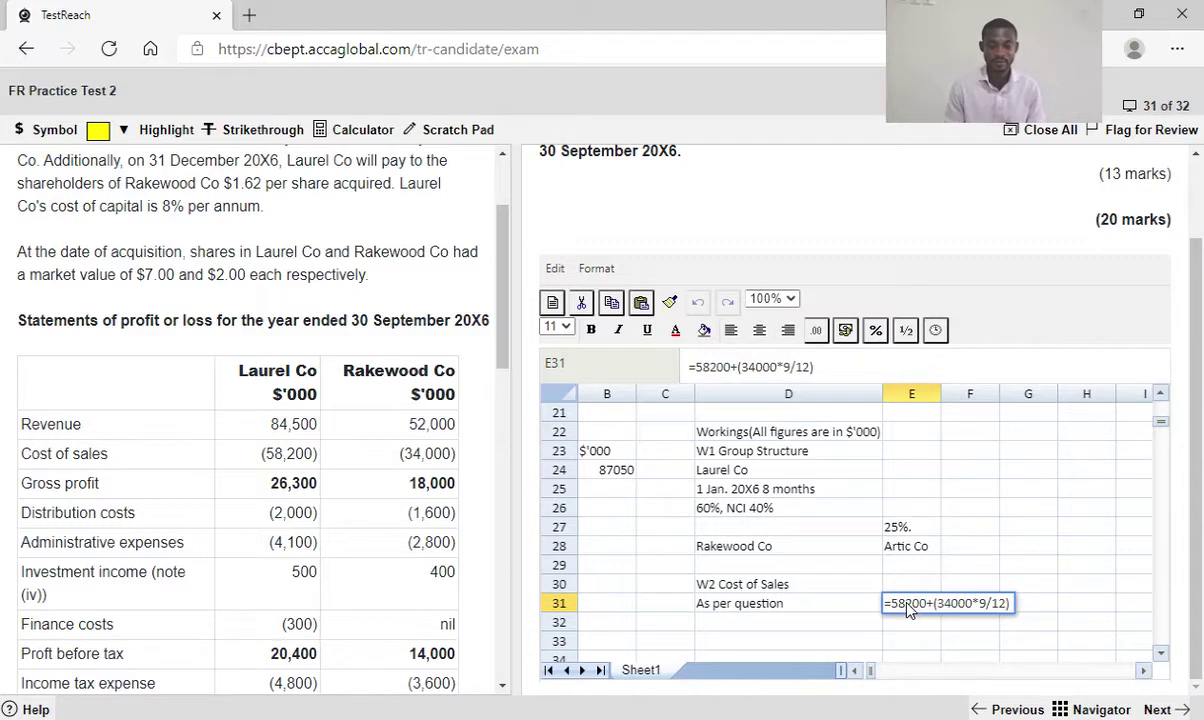
key(Return)
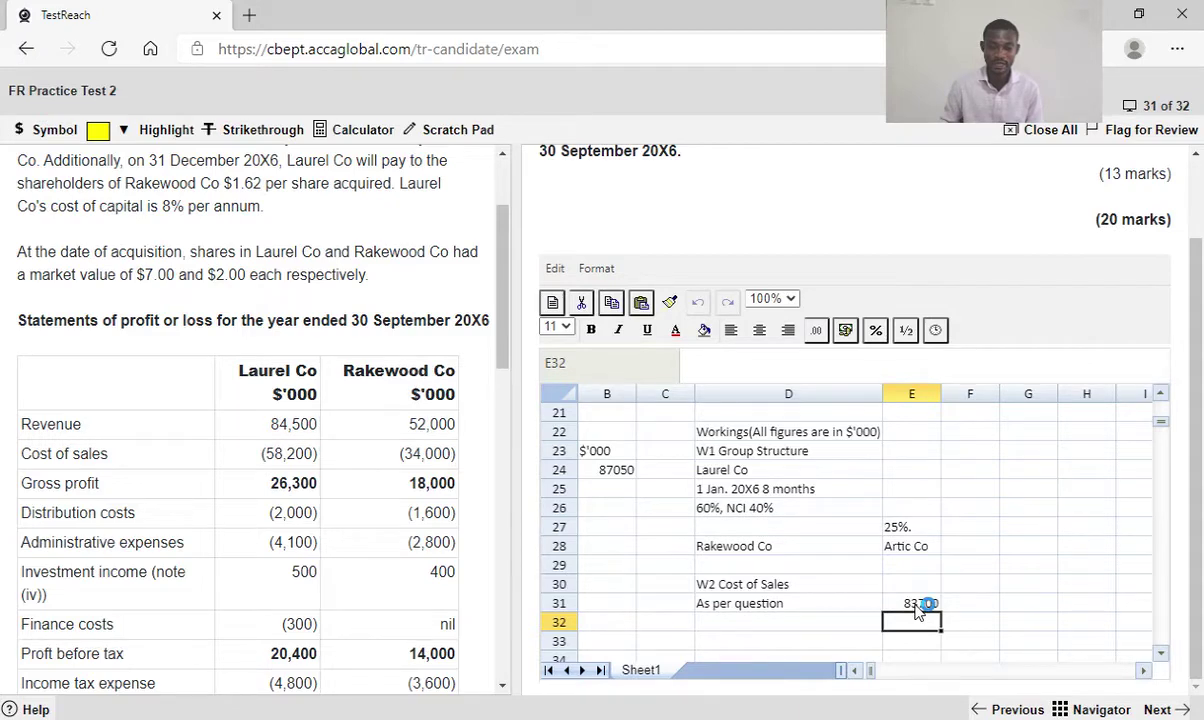
click(918, 604)
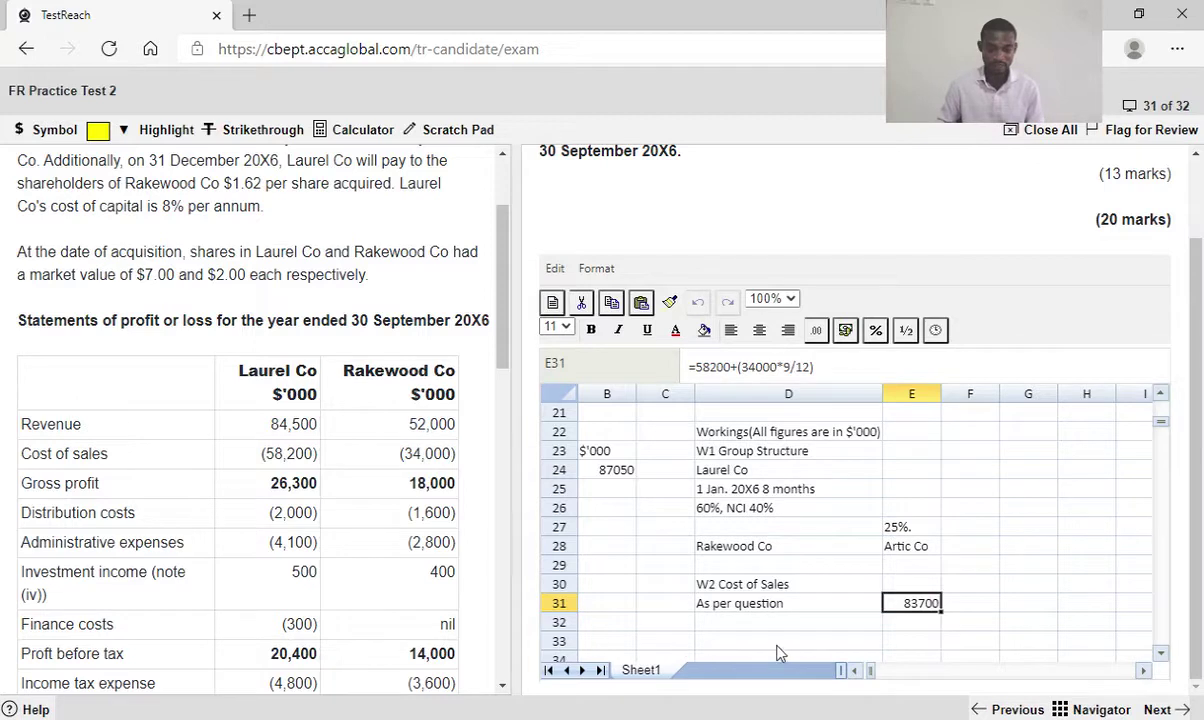
Correct the consolidated Revenue formula in cell B24 to =84500+(52000*9/12), using Rakewood Co's revenue
click(856, 672)
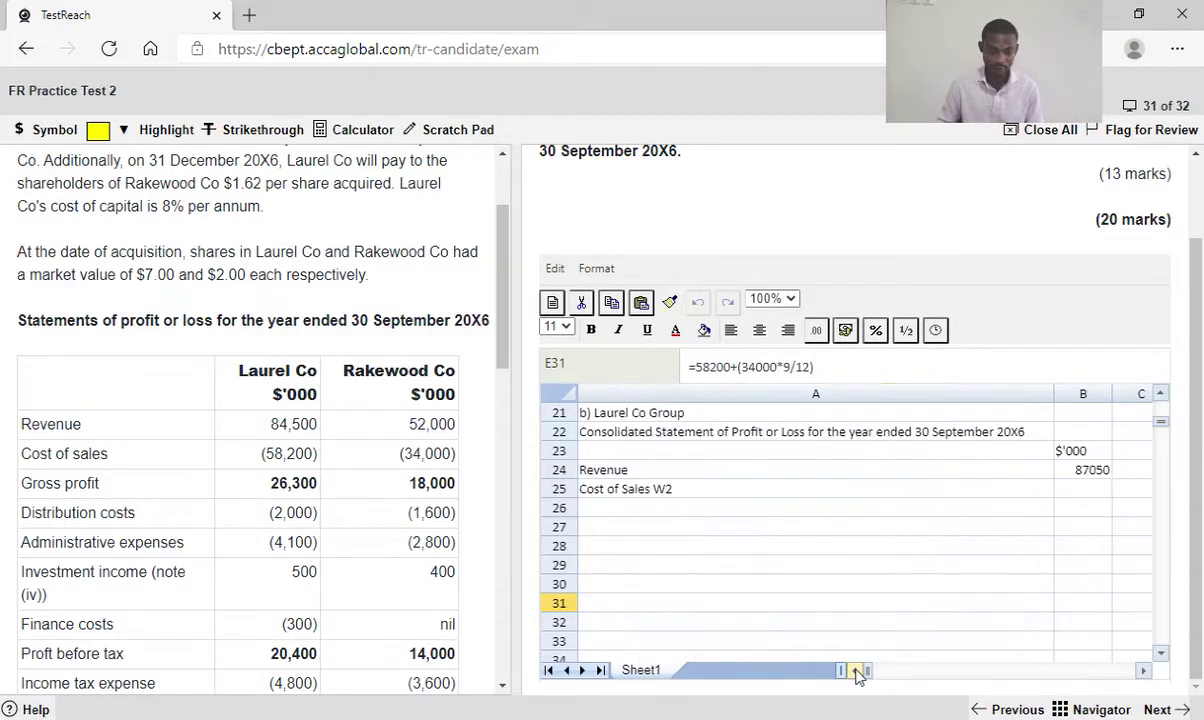
click(1083, 475)
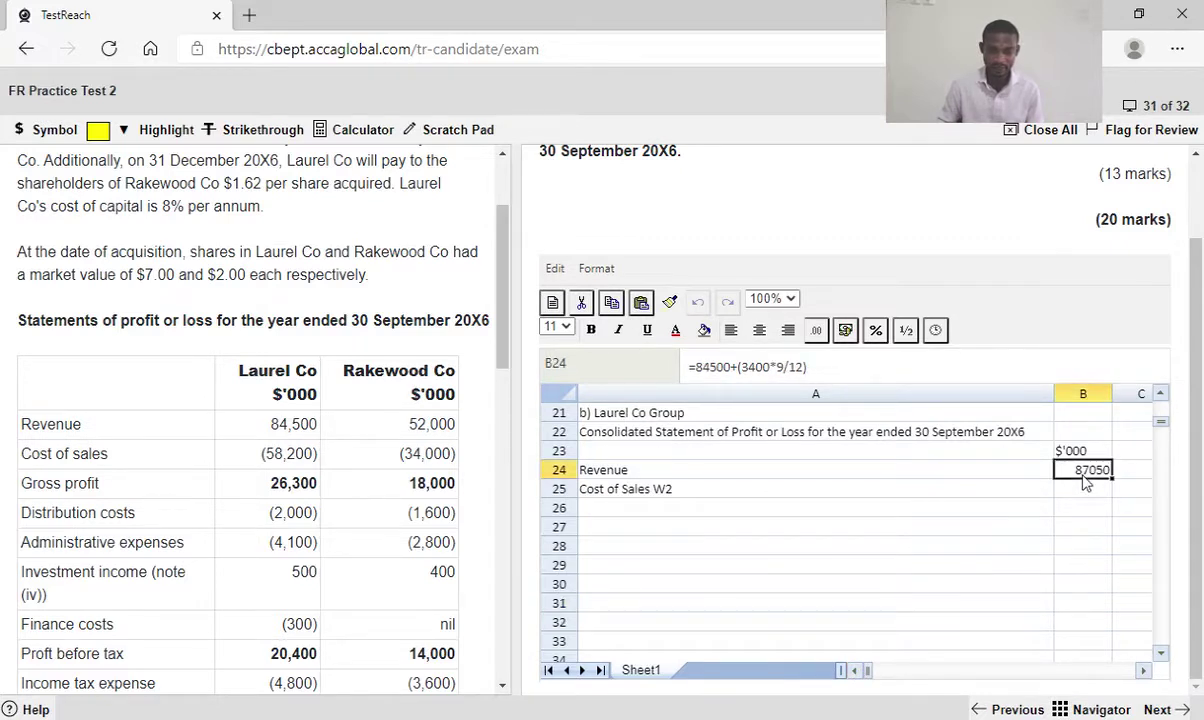
click(760, 384)
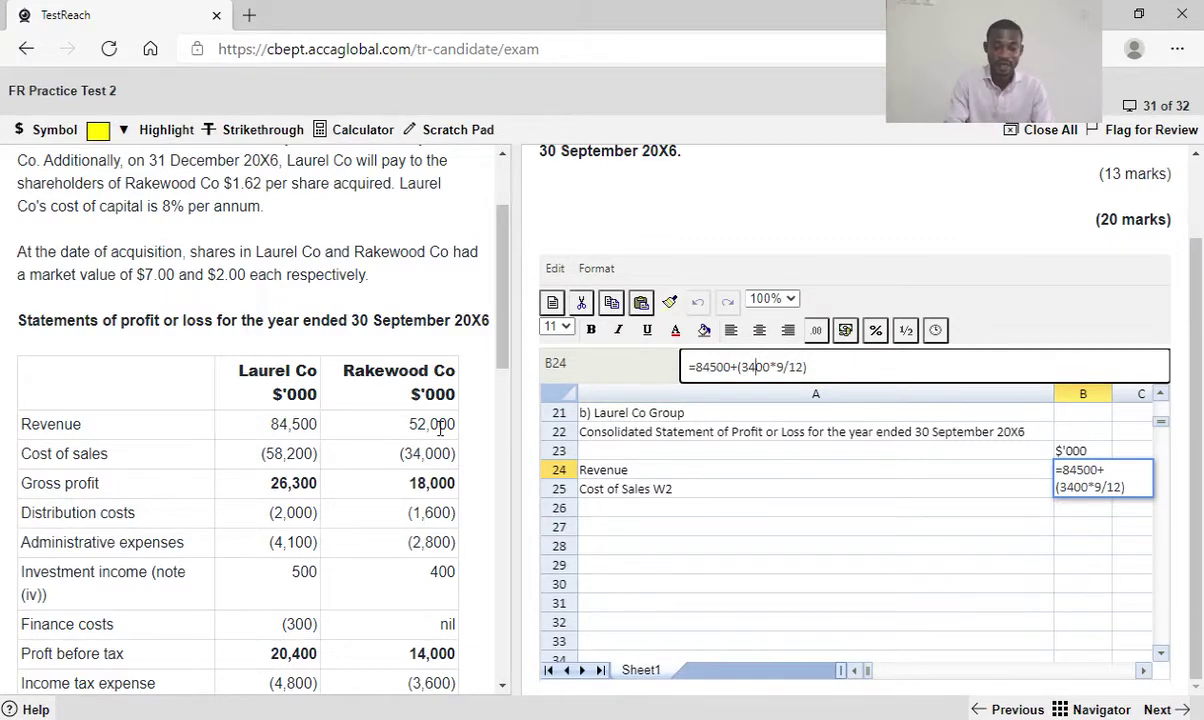
key(BackSpace)
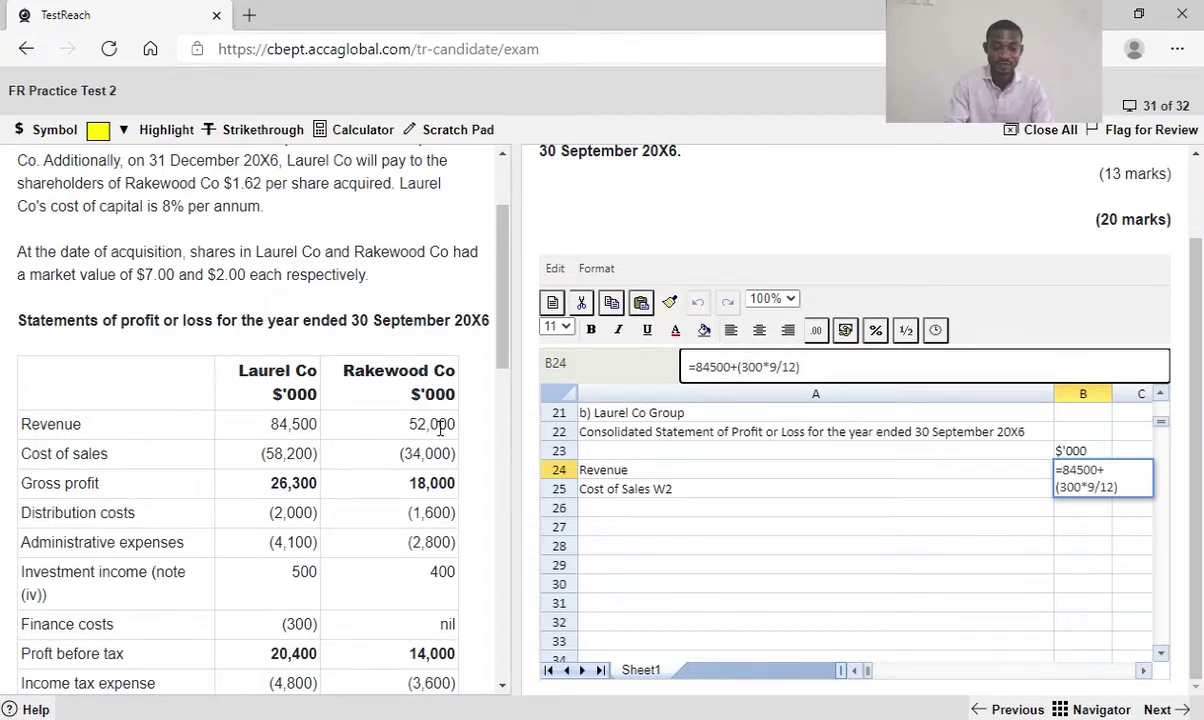
key(BackSpace)
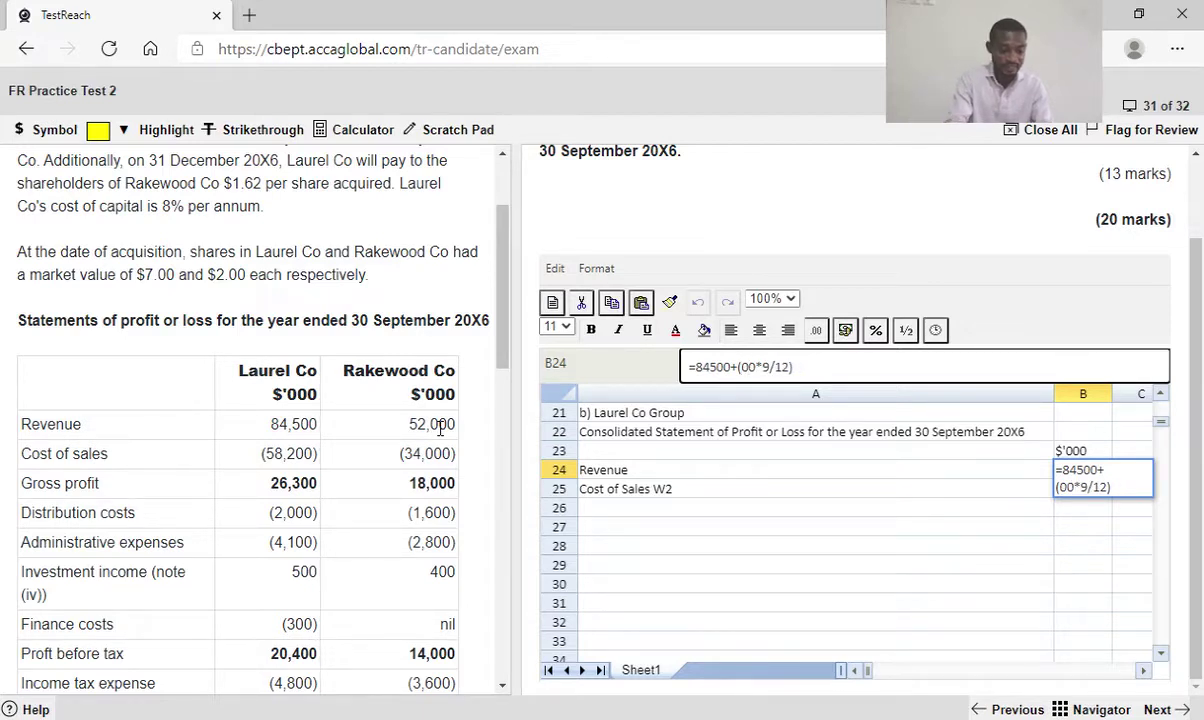
text(520)
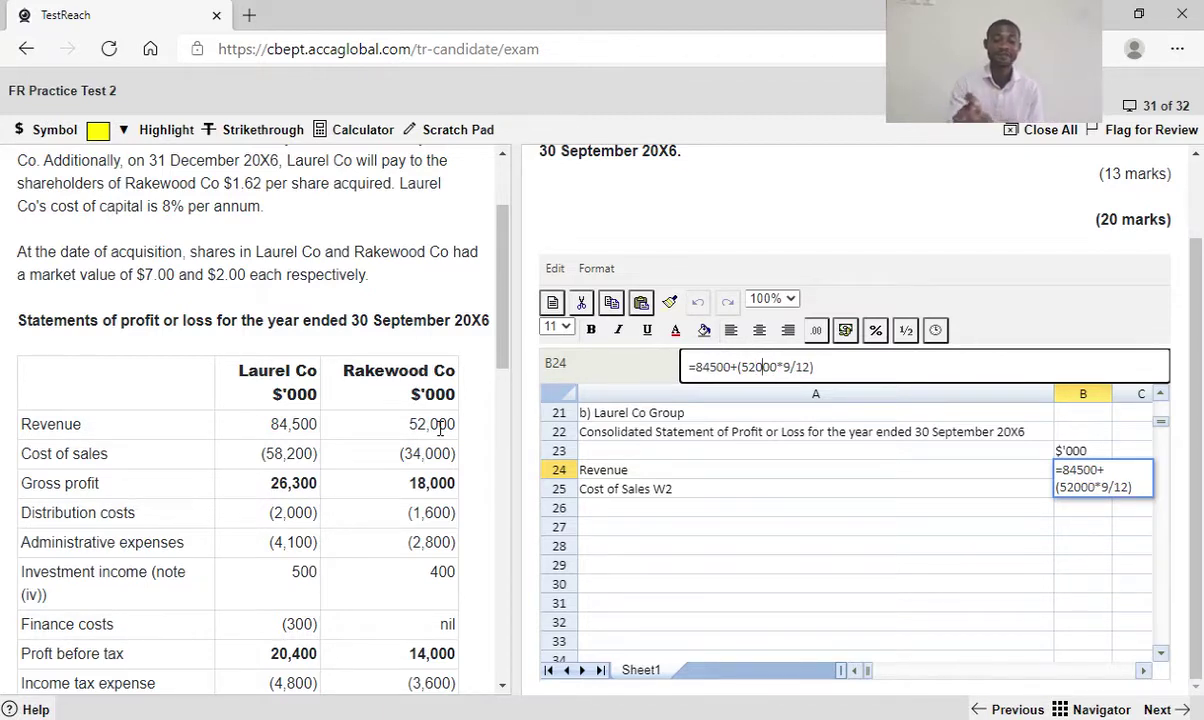
key(Return)
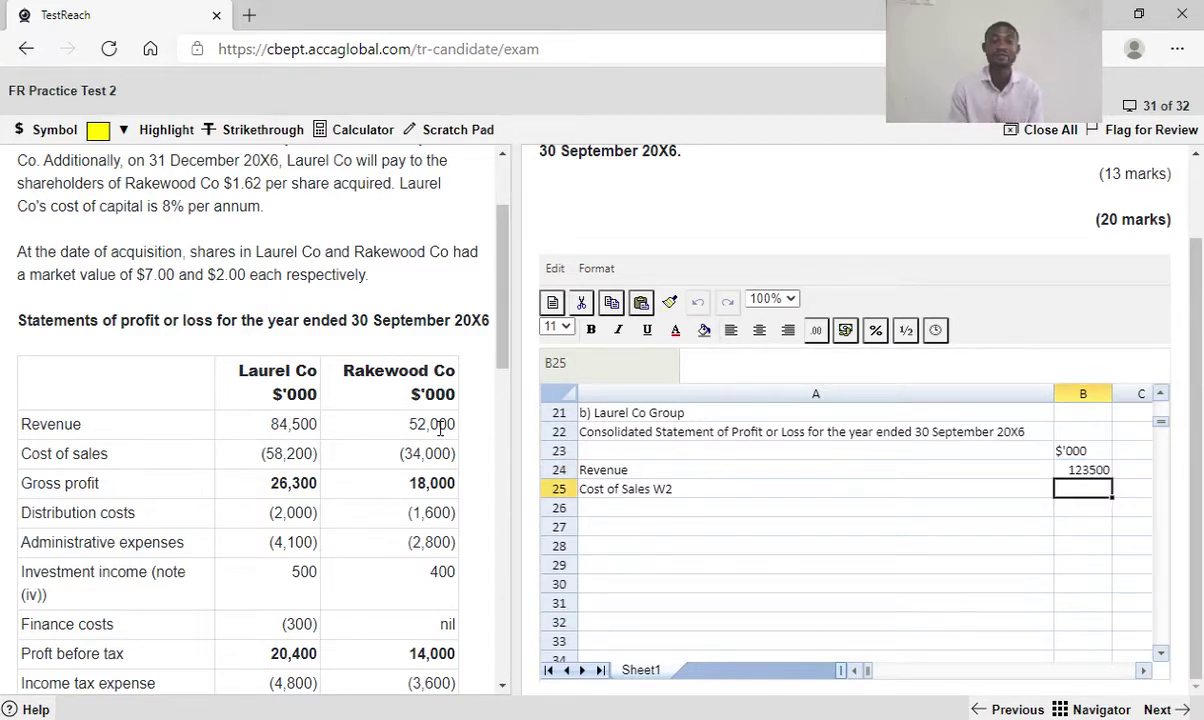
Add the line labels "Gross profit" in cell A26 and "Distribution costs" in cell A27, below Cost of Sales W2
click(611, 511)
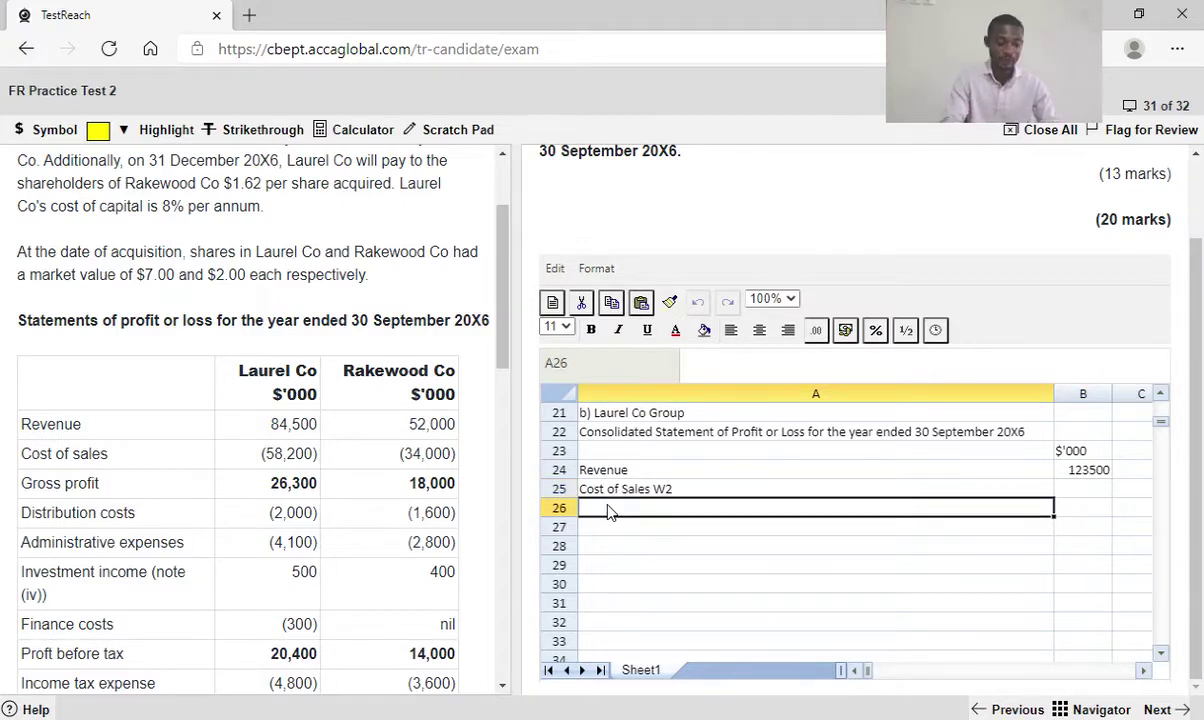
text(Gross)
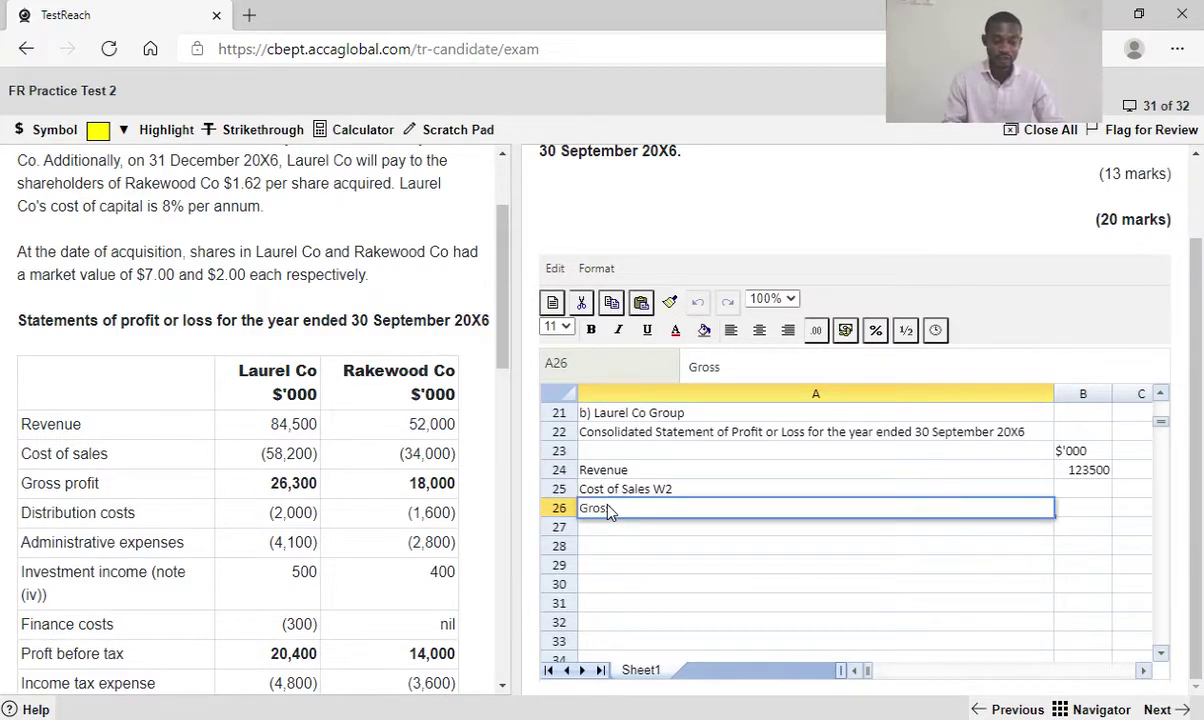
text( profit)
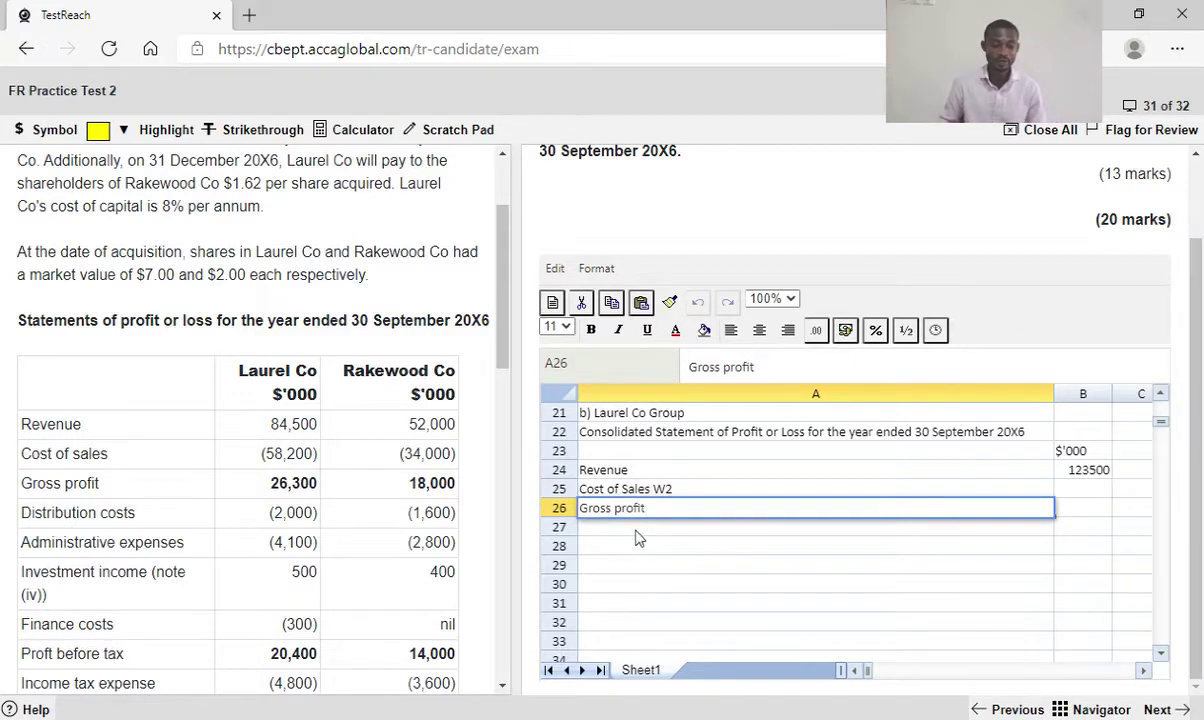
key(Return)
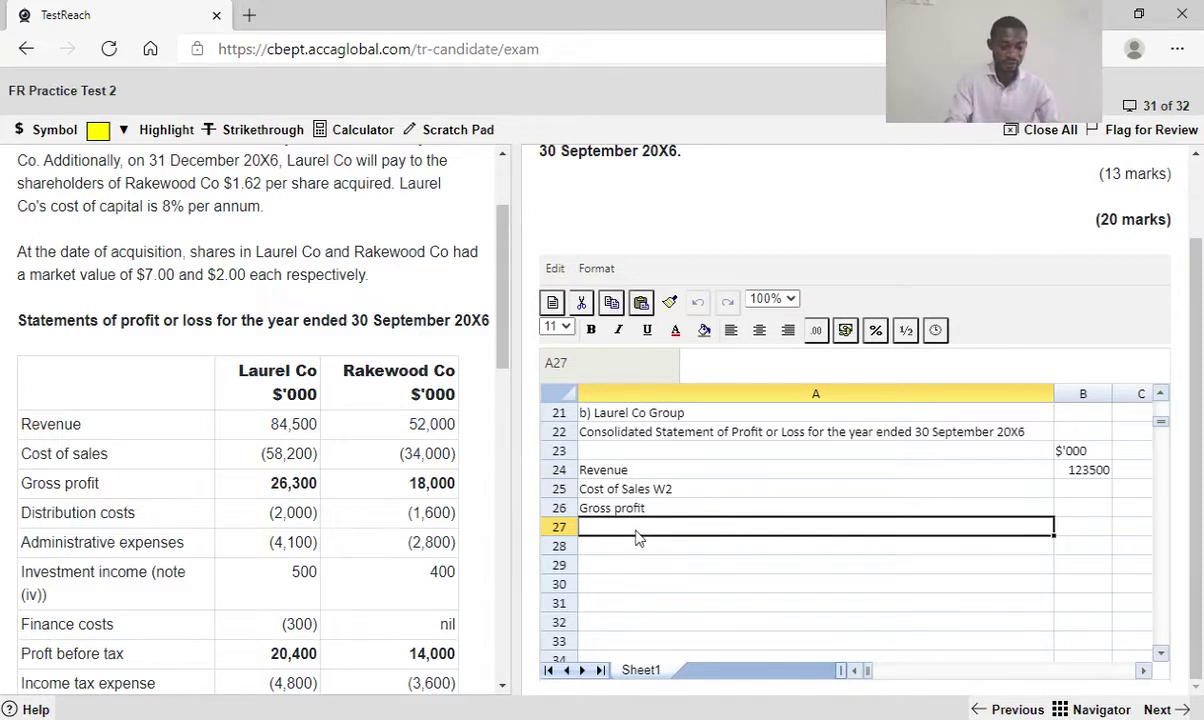
text(Dist)
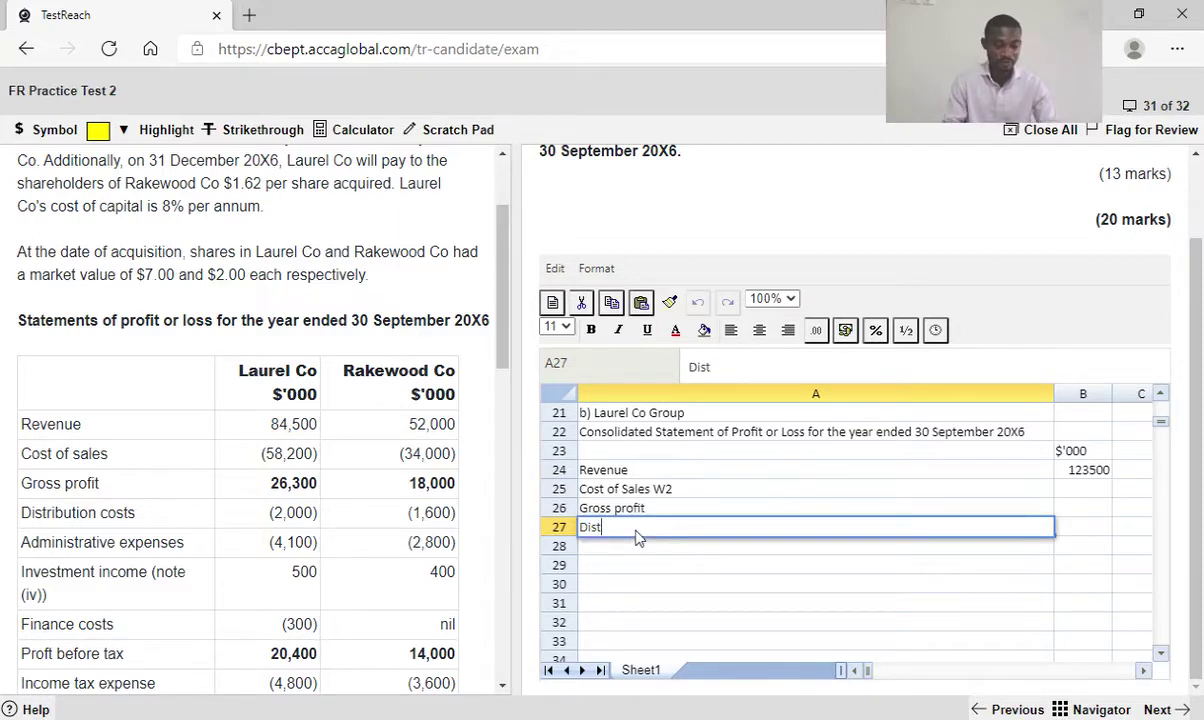
text(ribut)
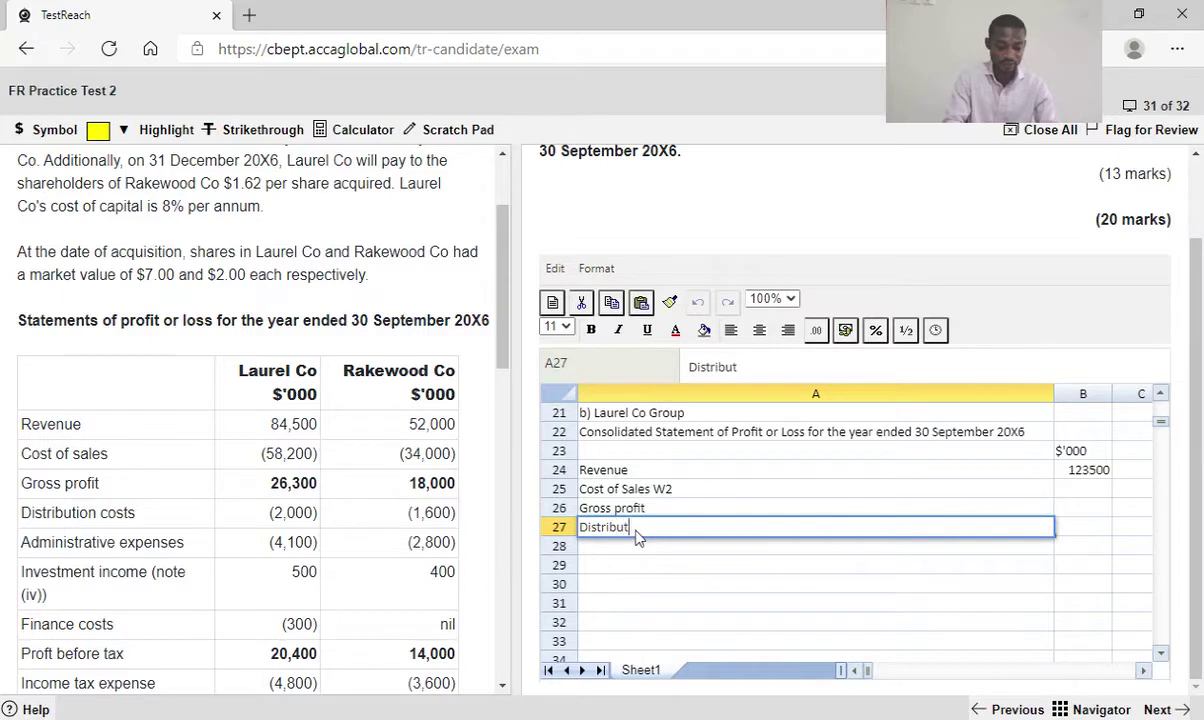
text(ion)
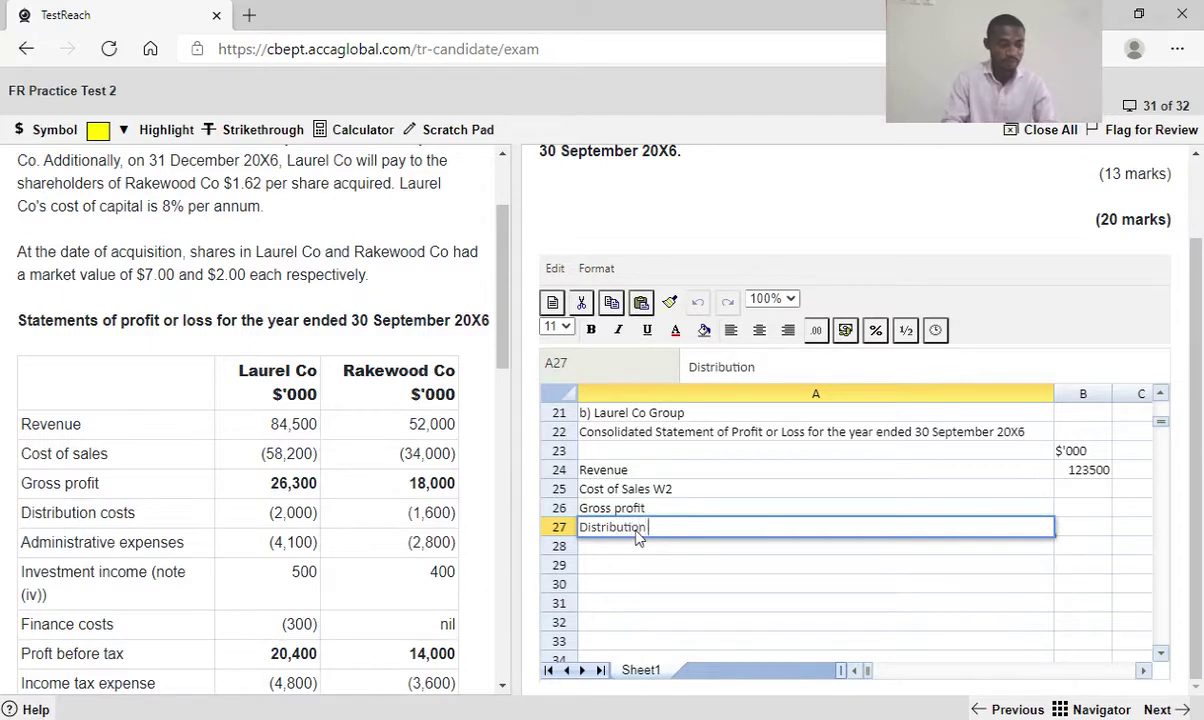
text( cost)
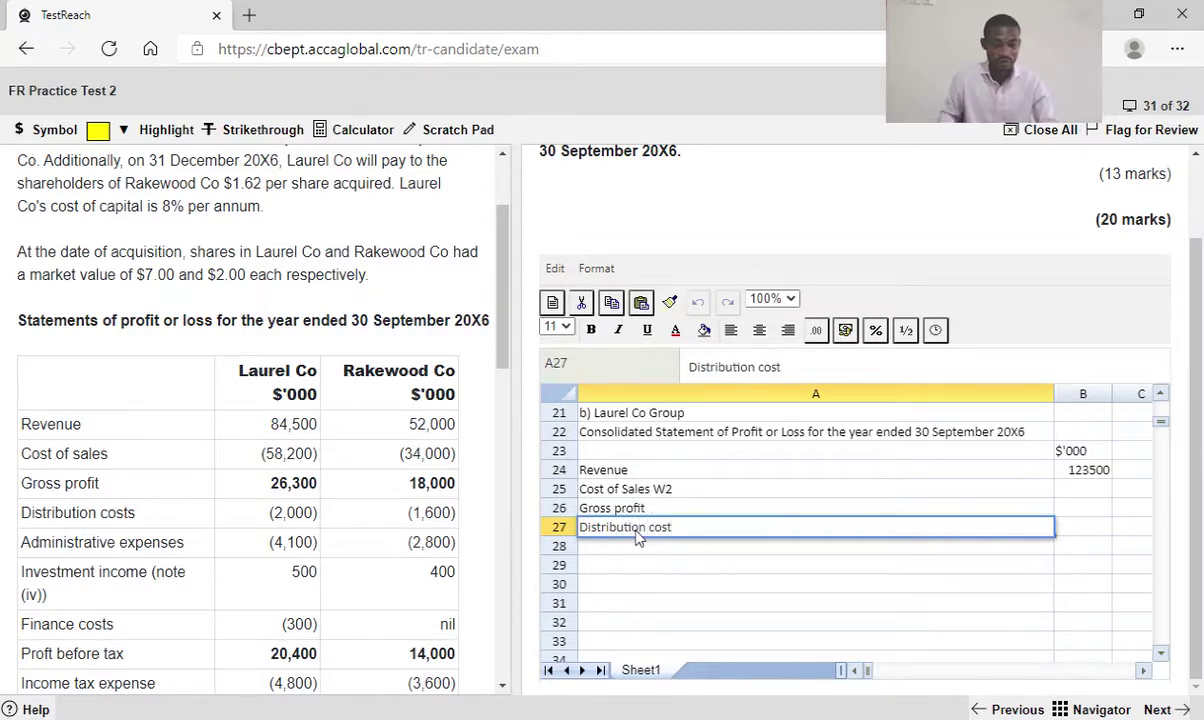
text(s)
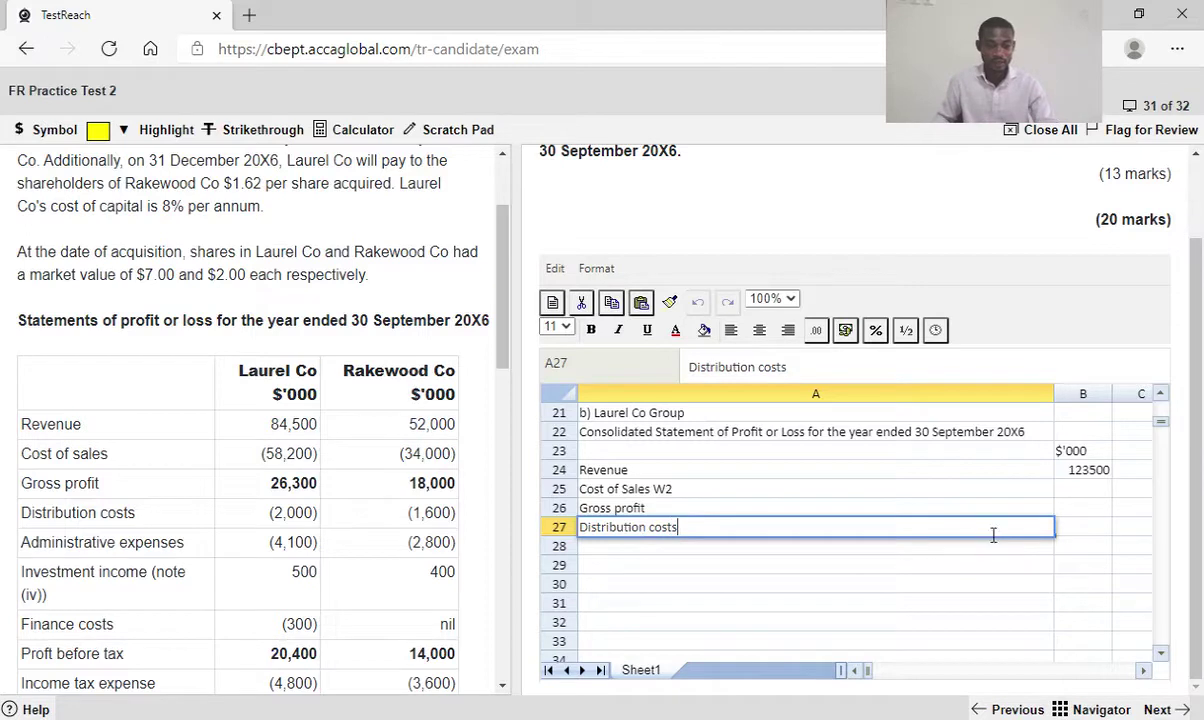
Enter the formula =2000+(1600*9/12) in cell B27 for the group's distribution costs
click(1080, 535)
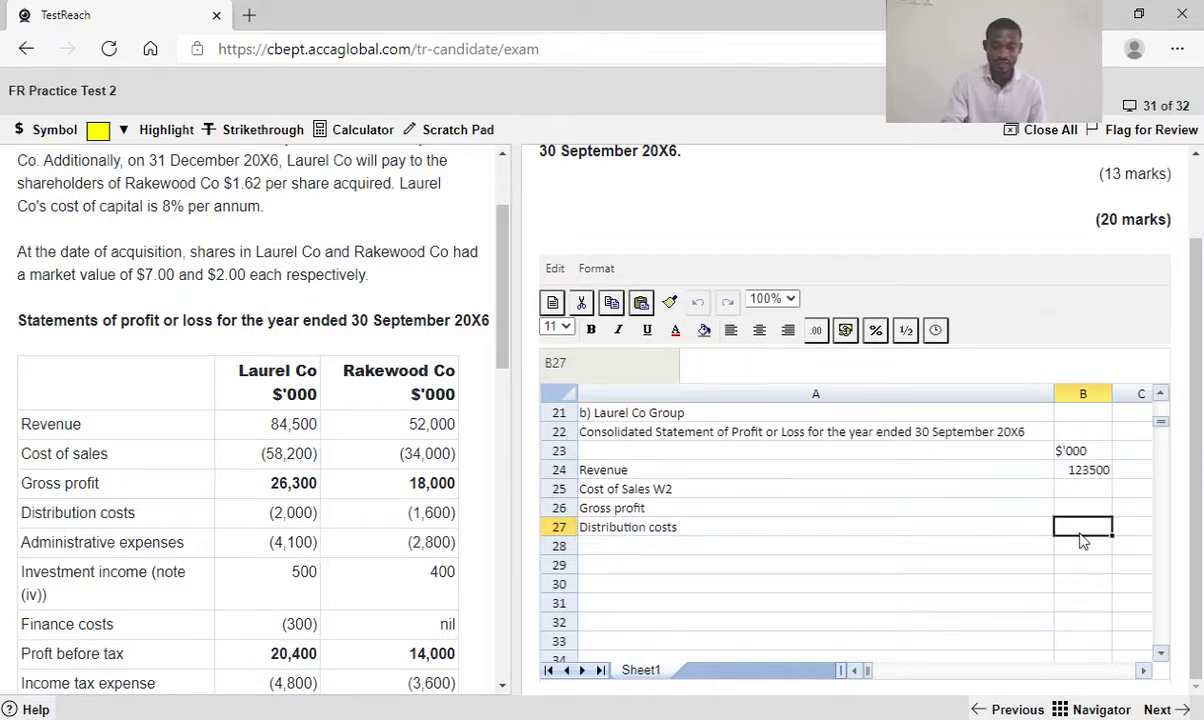
text(=)
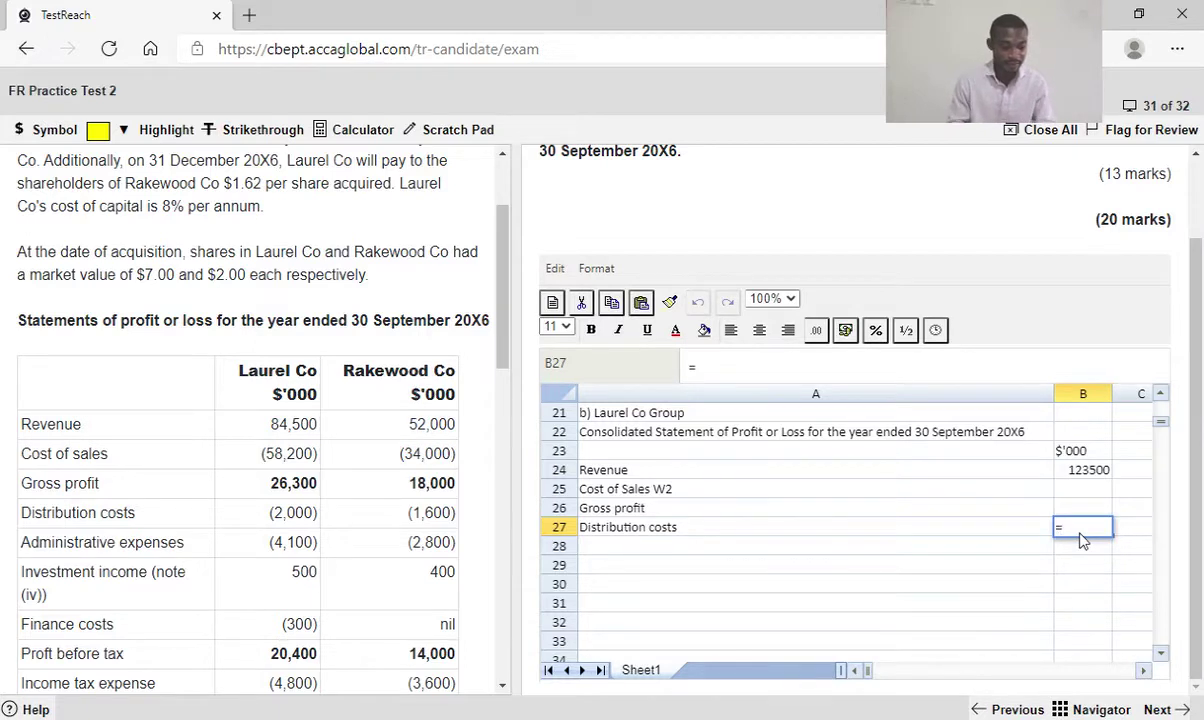
text(200)
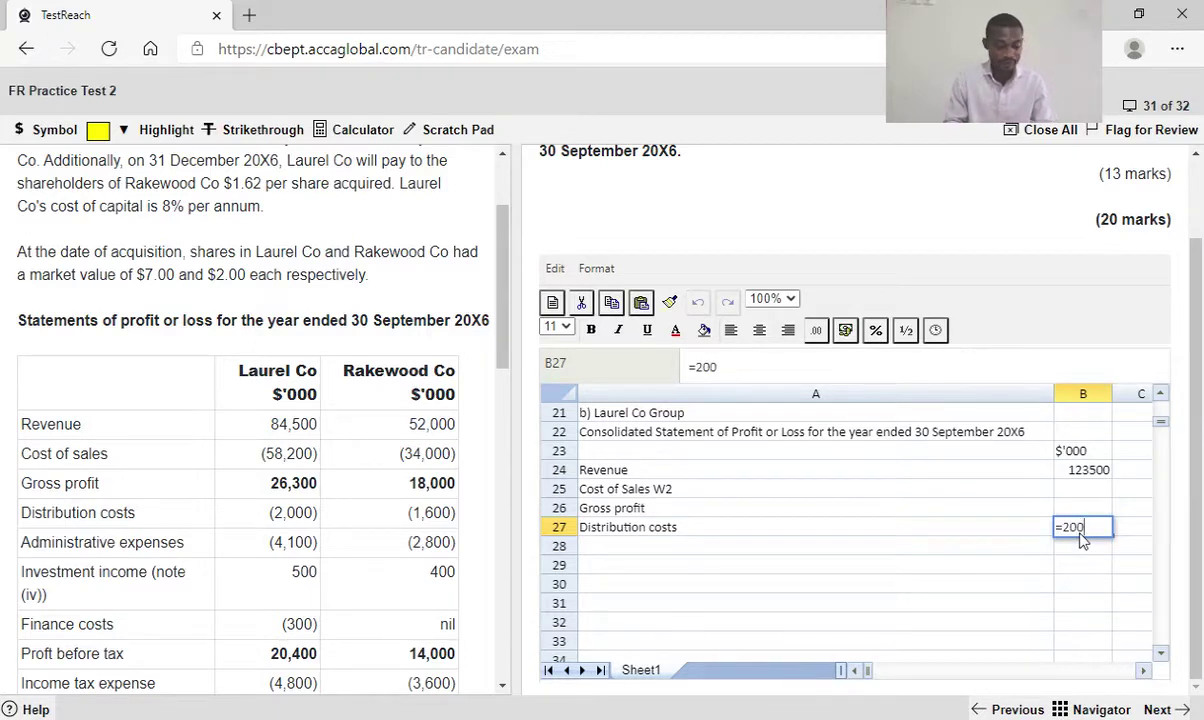
text(0)
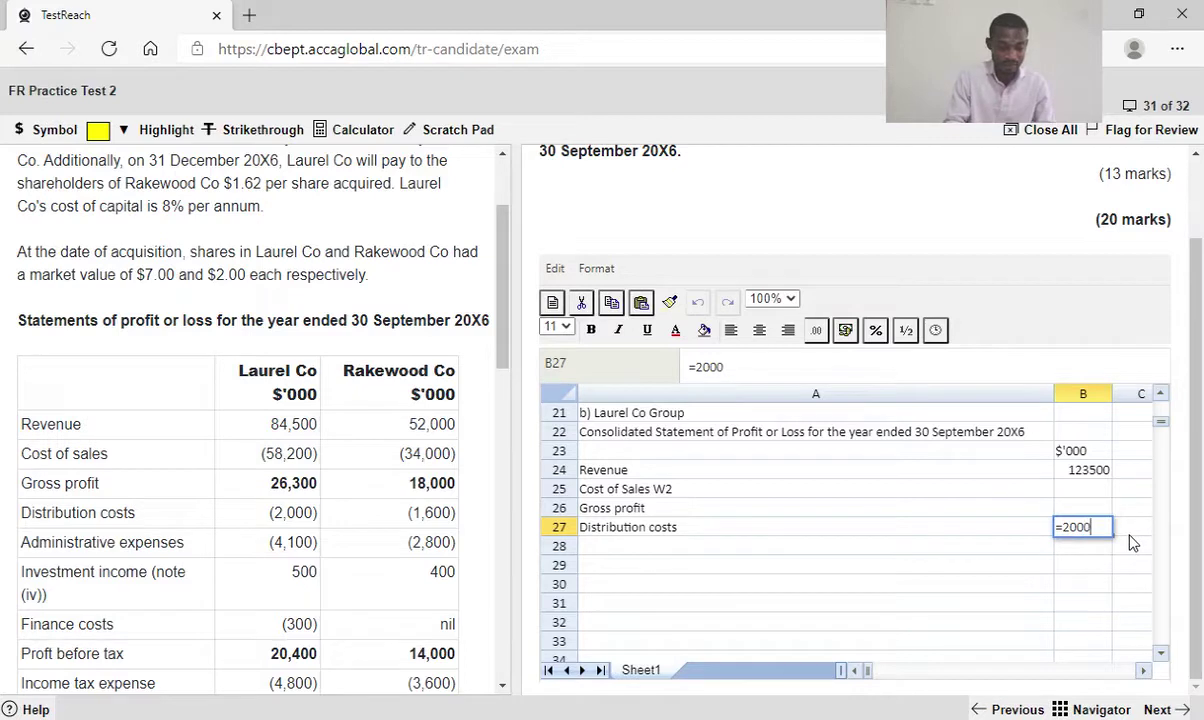
text(+()
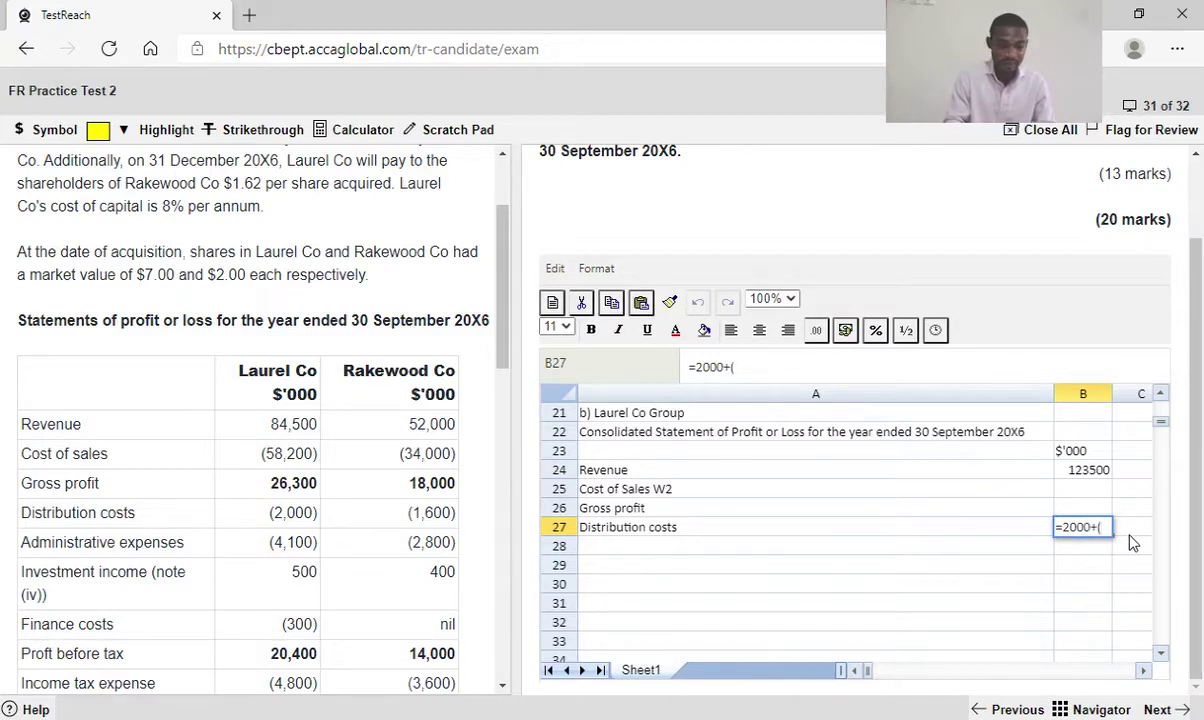
text(1600)
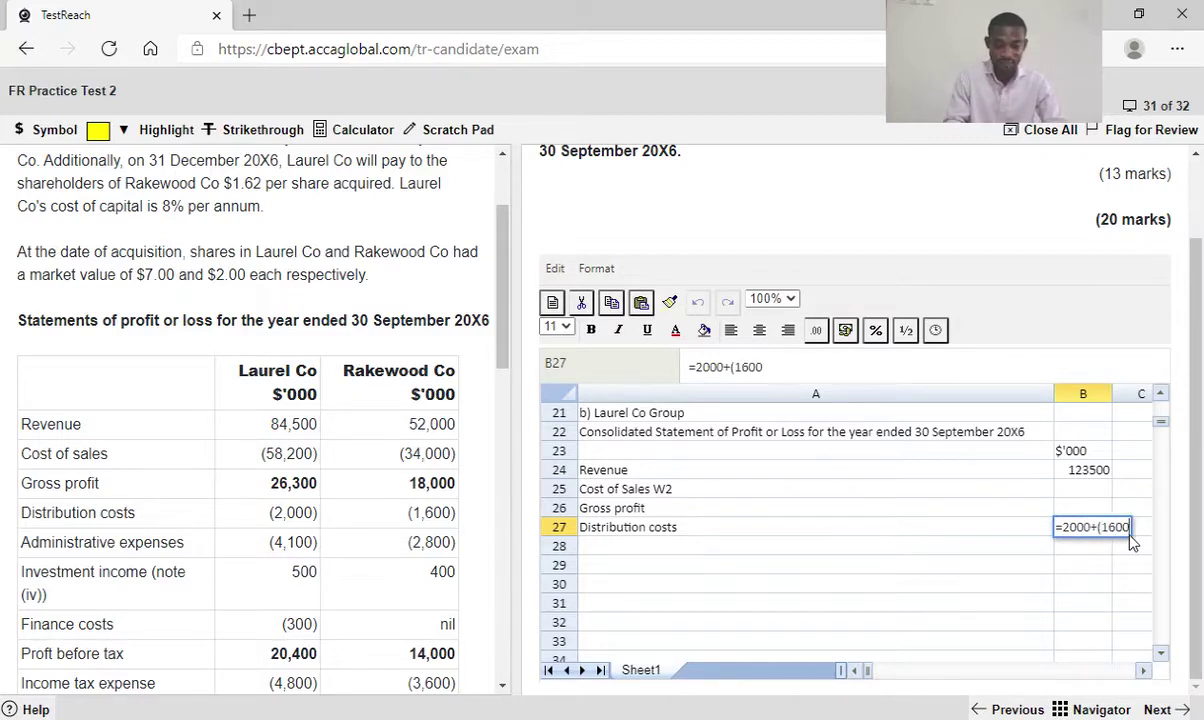
text(*9/12)
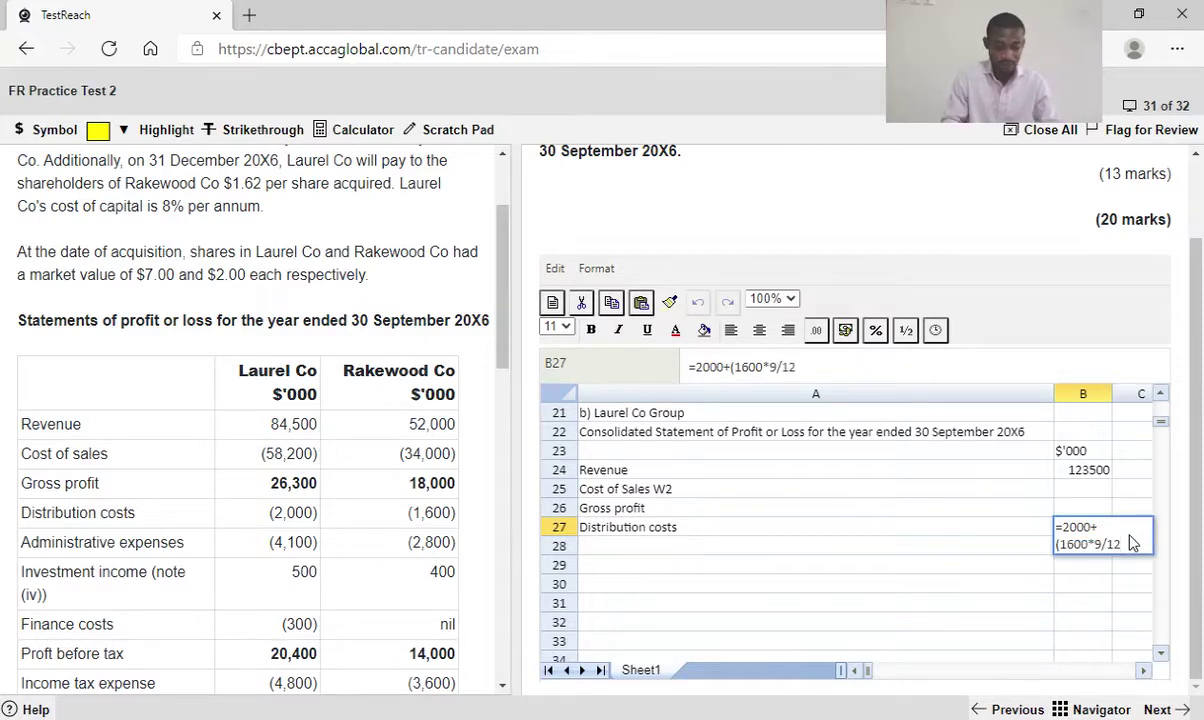
text())
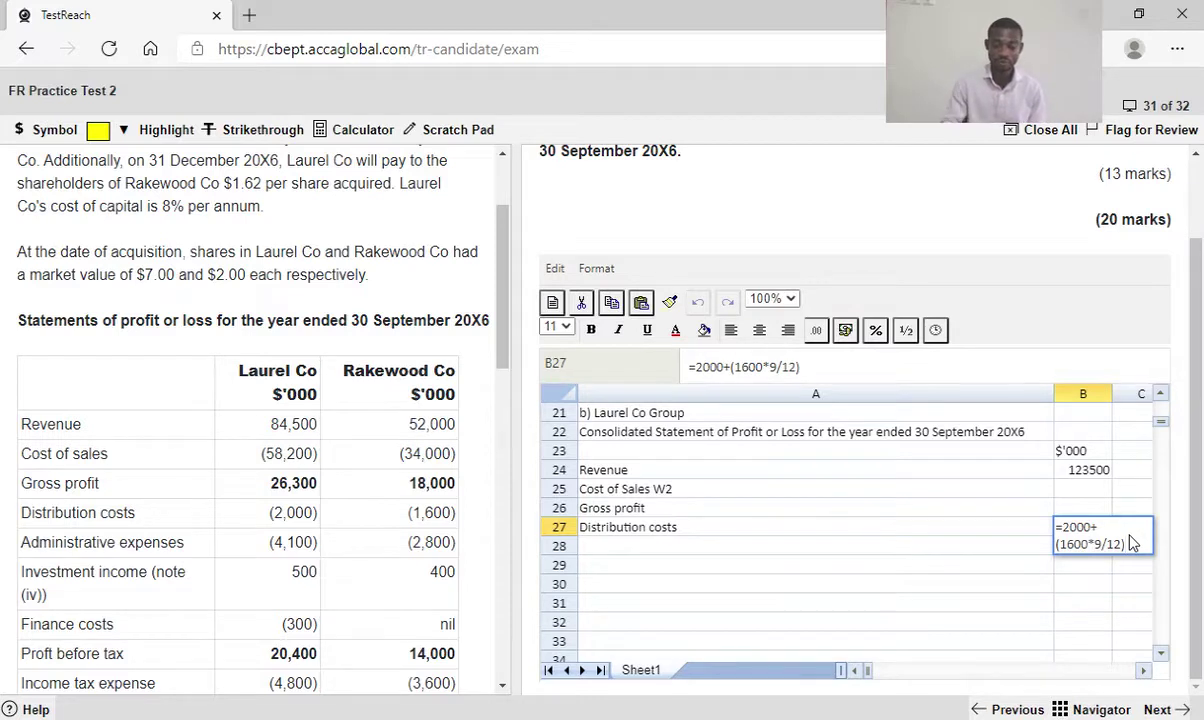
Turn the distribution costs in cell B27 negative with the formula =-(2000+(1600*9/12))
key(Return)
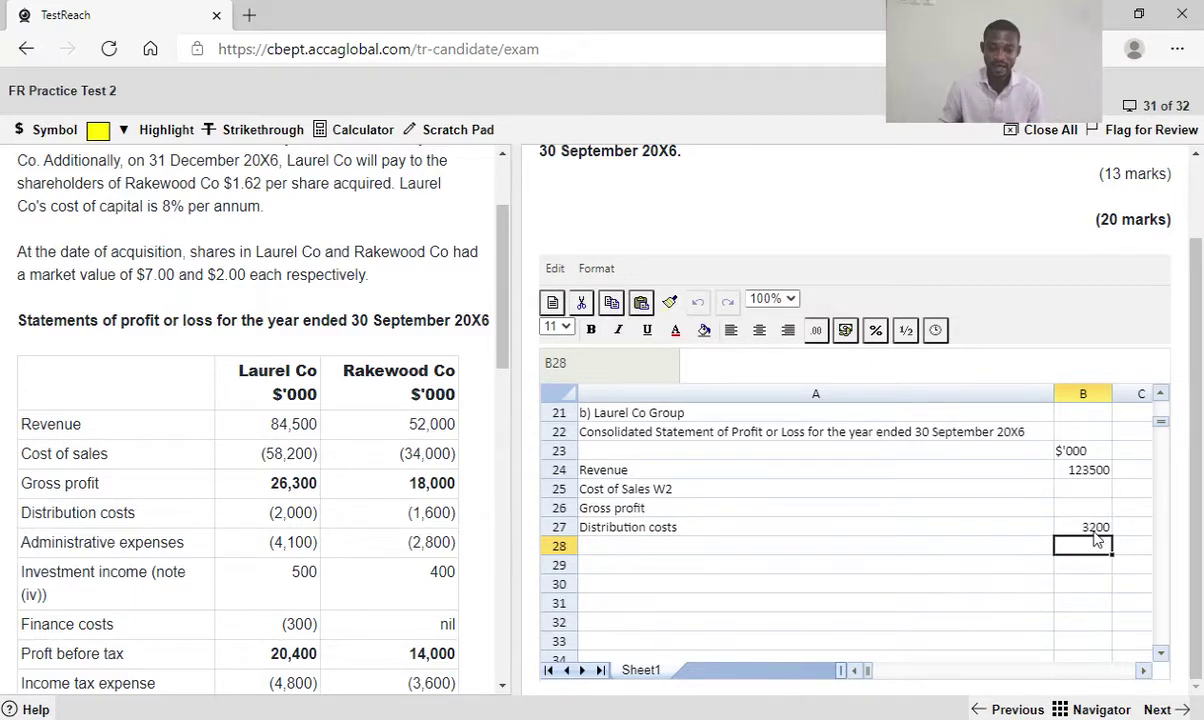
click(1095, 534)
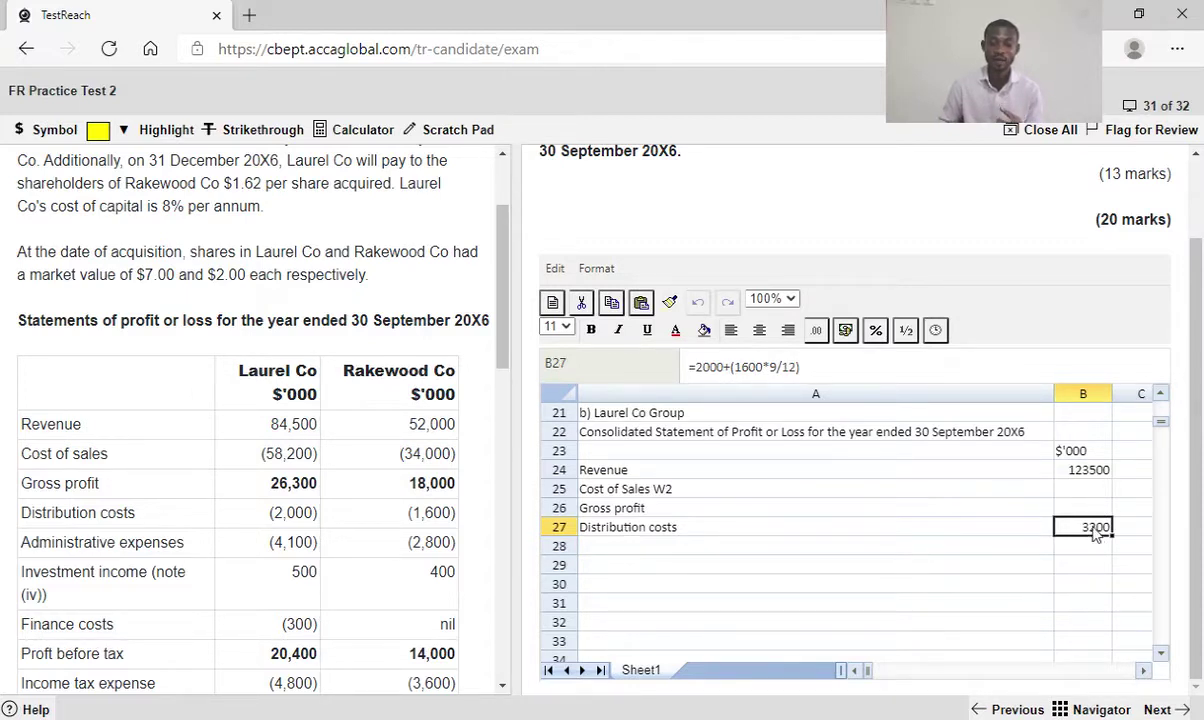
double_click(1095, 534)
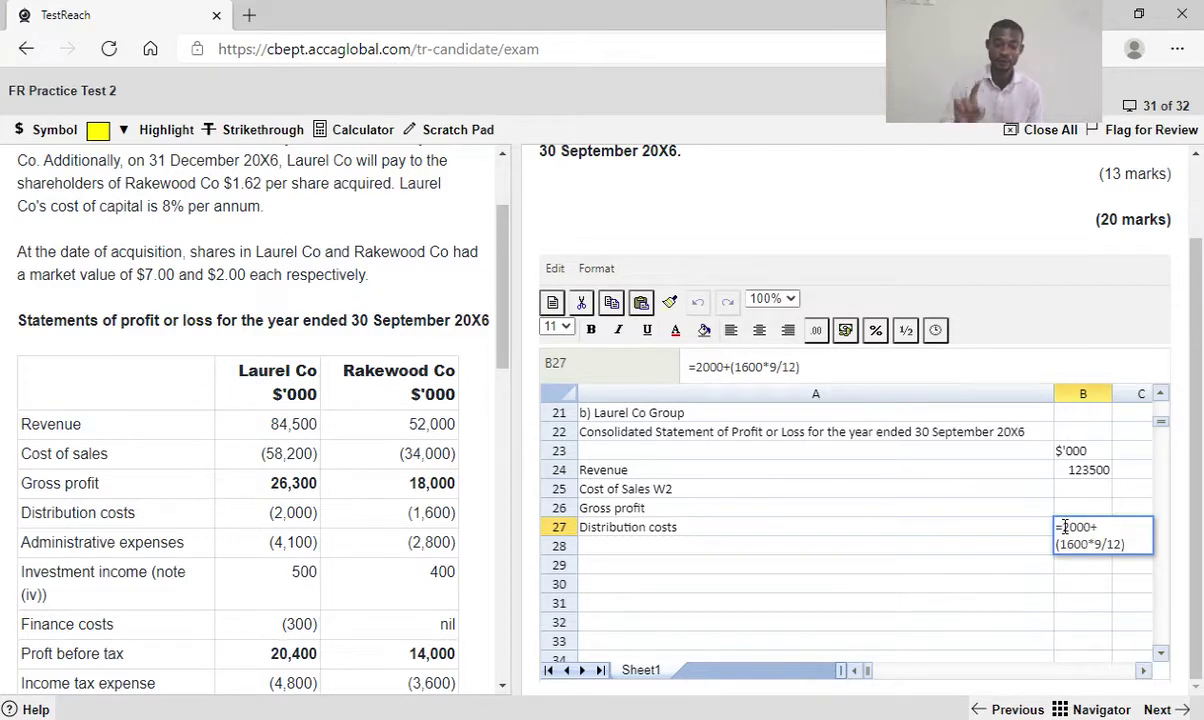
text(-)
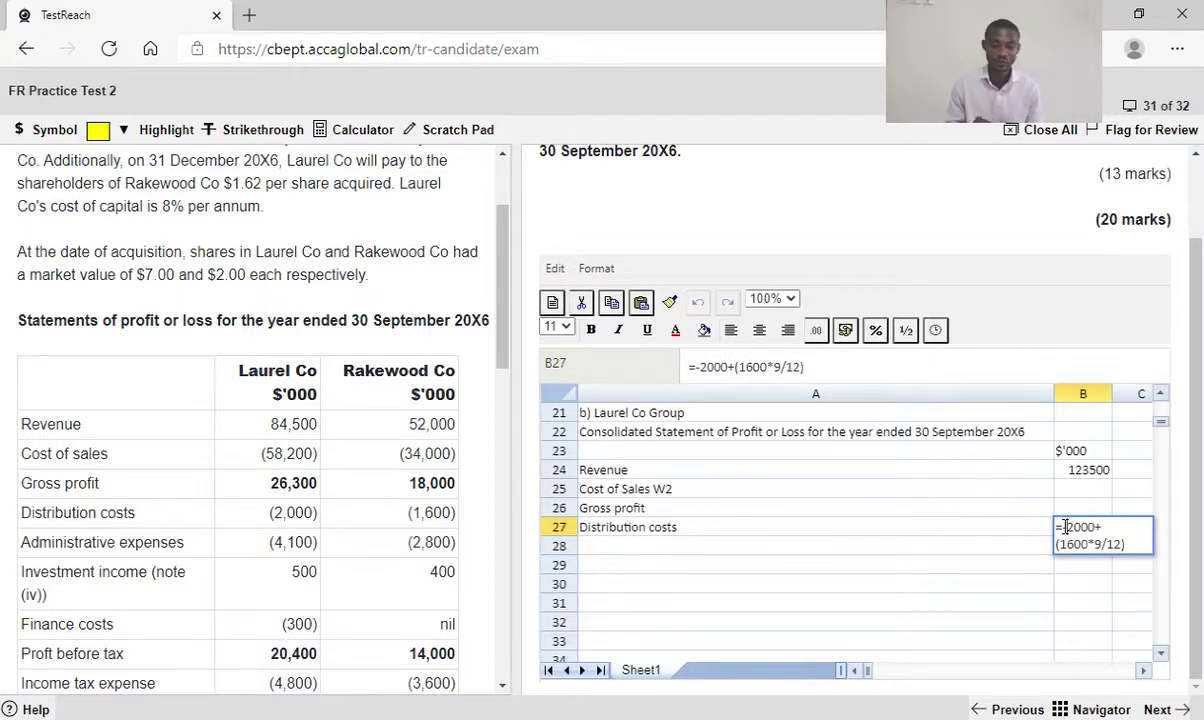
text(()
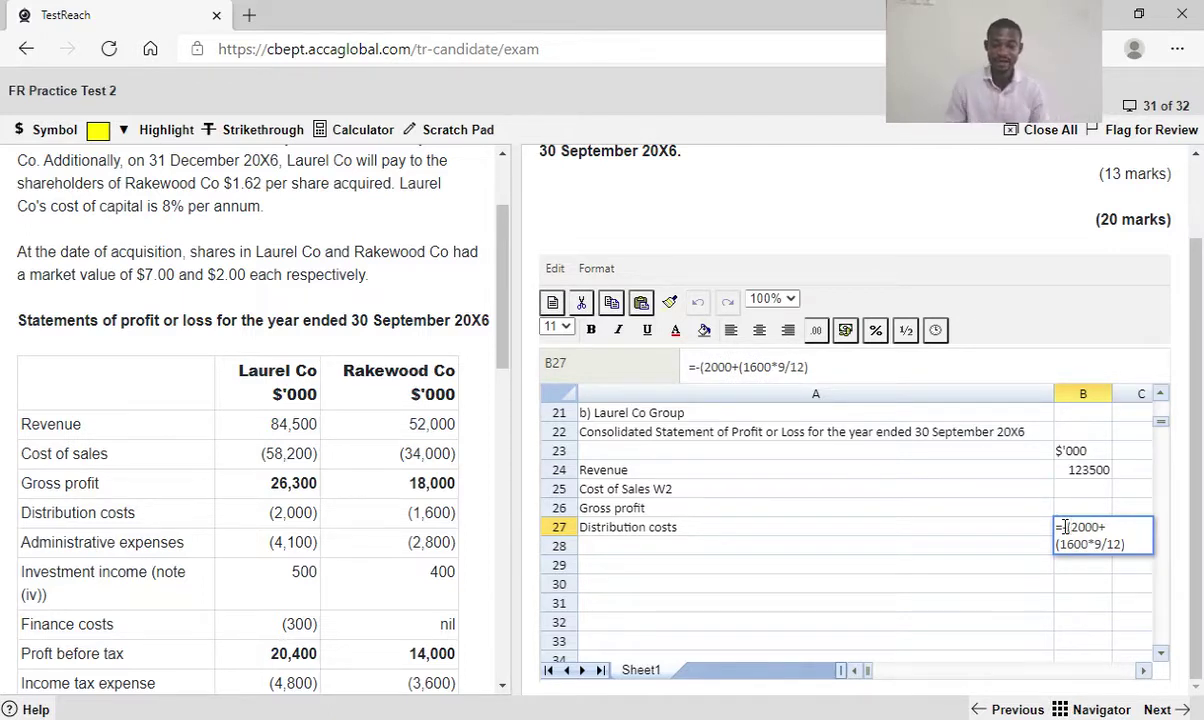
click(1133, 543)
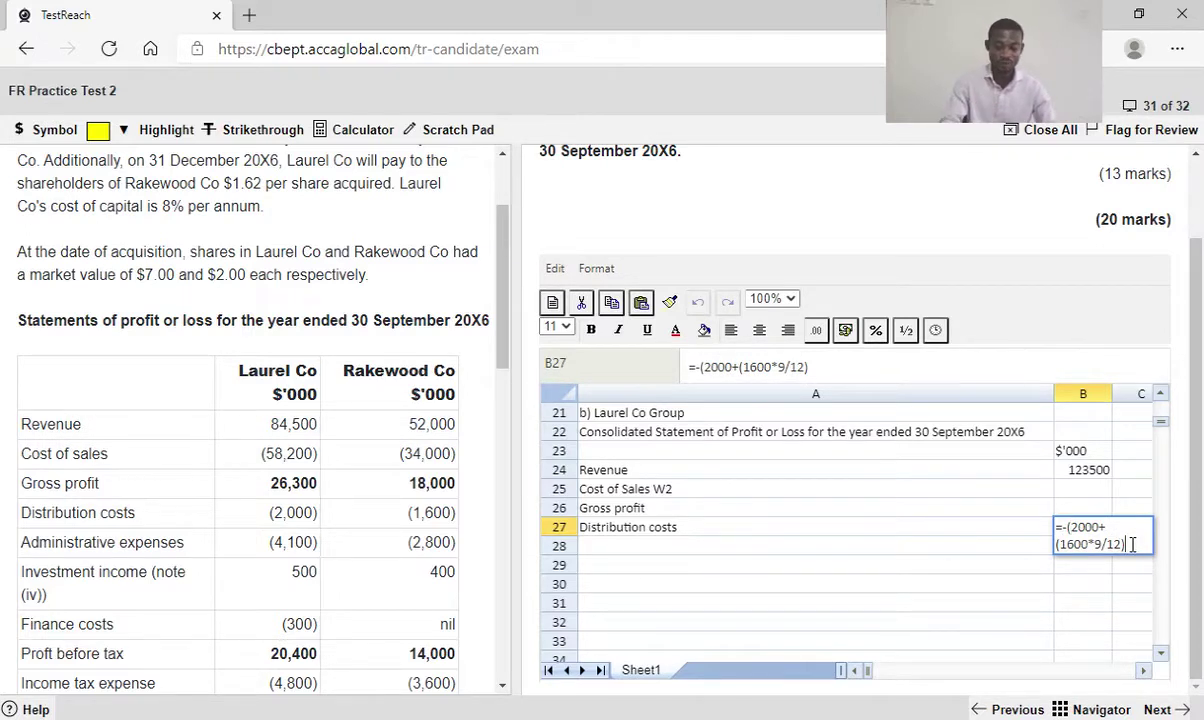
text())
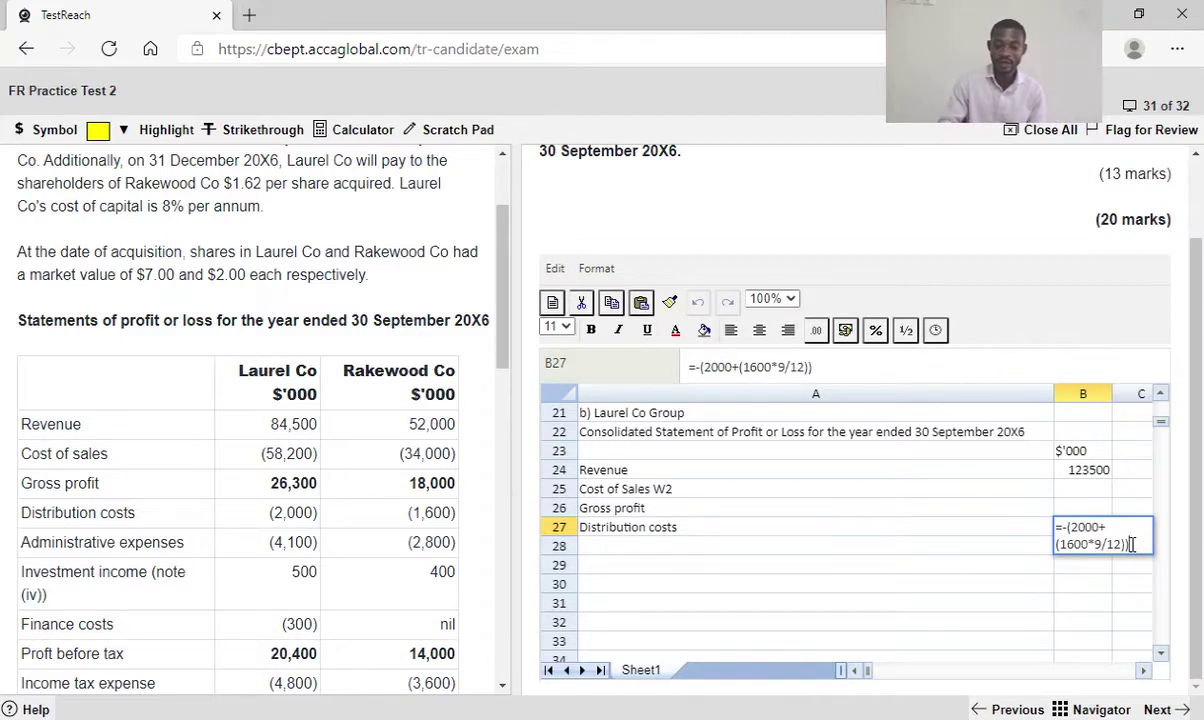
key(Return)
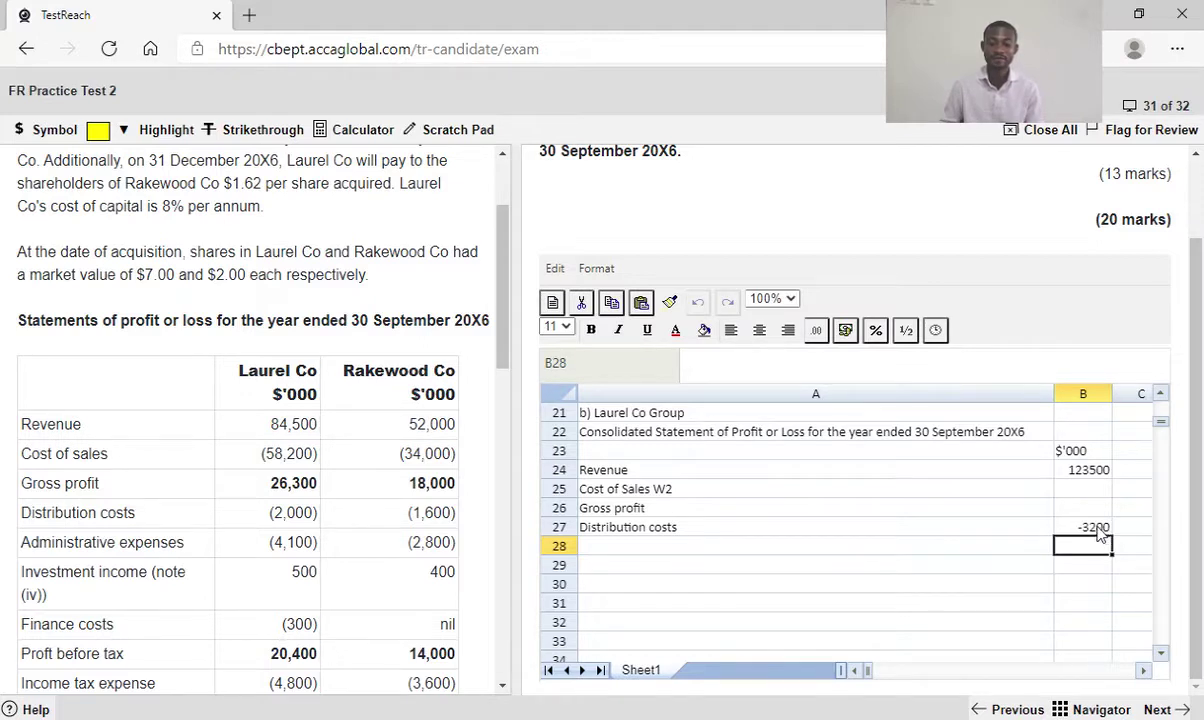
click(1100, 530)
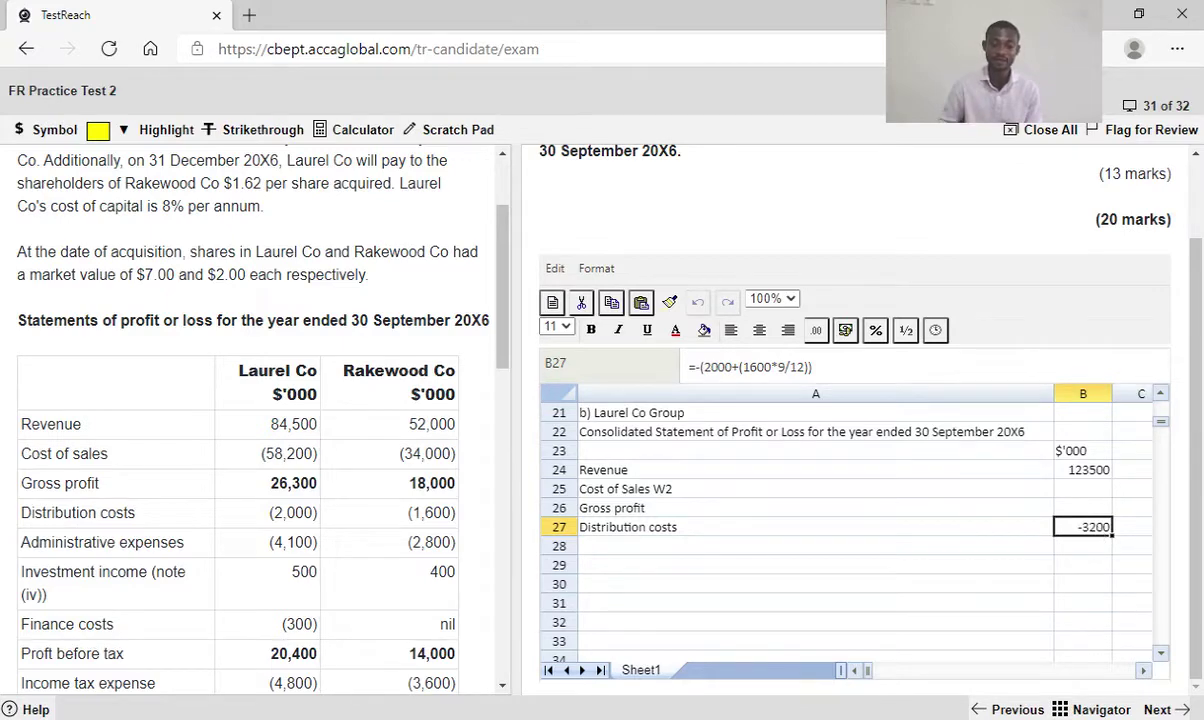
Add the line label "Administrative expenses" in cell A28, below Distribution costs
click(617, 555)
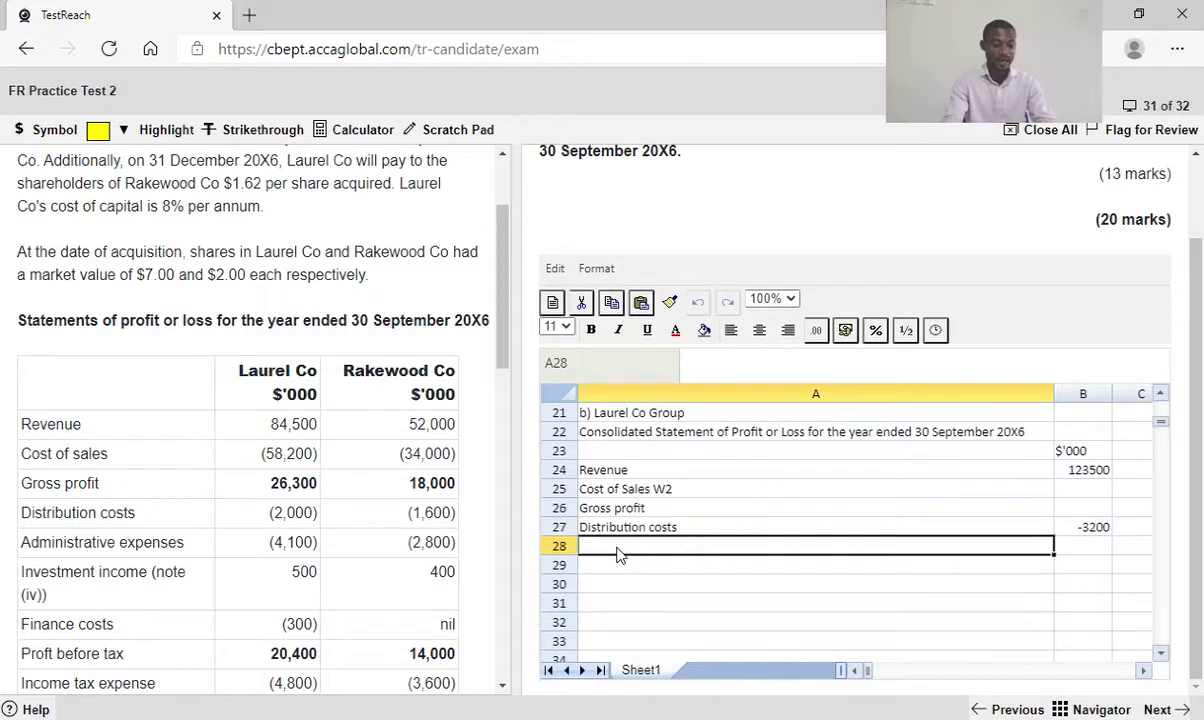
text(A)
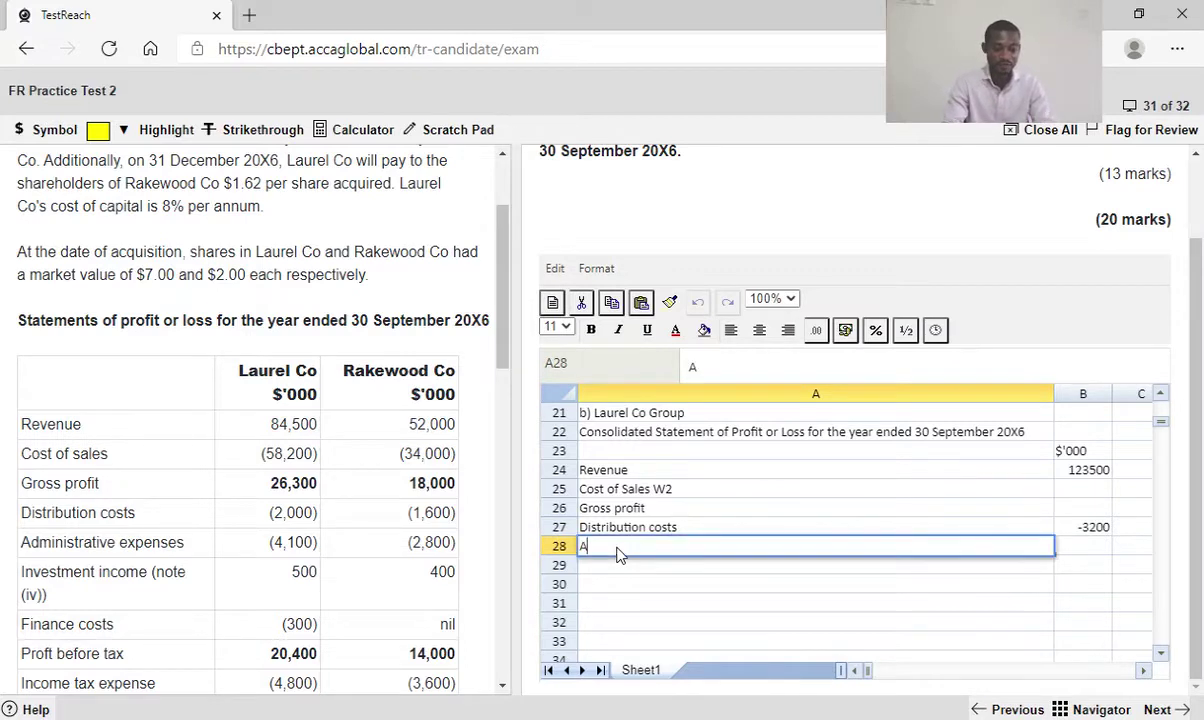
text(dministra)
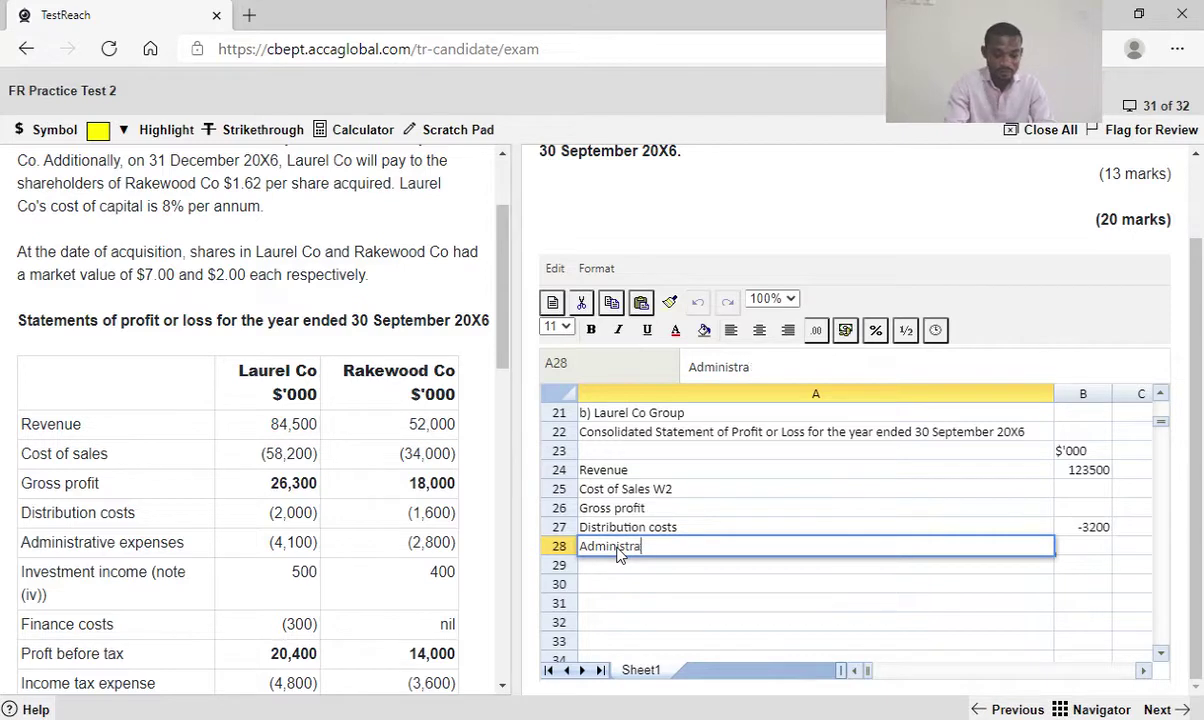
text(tive )
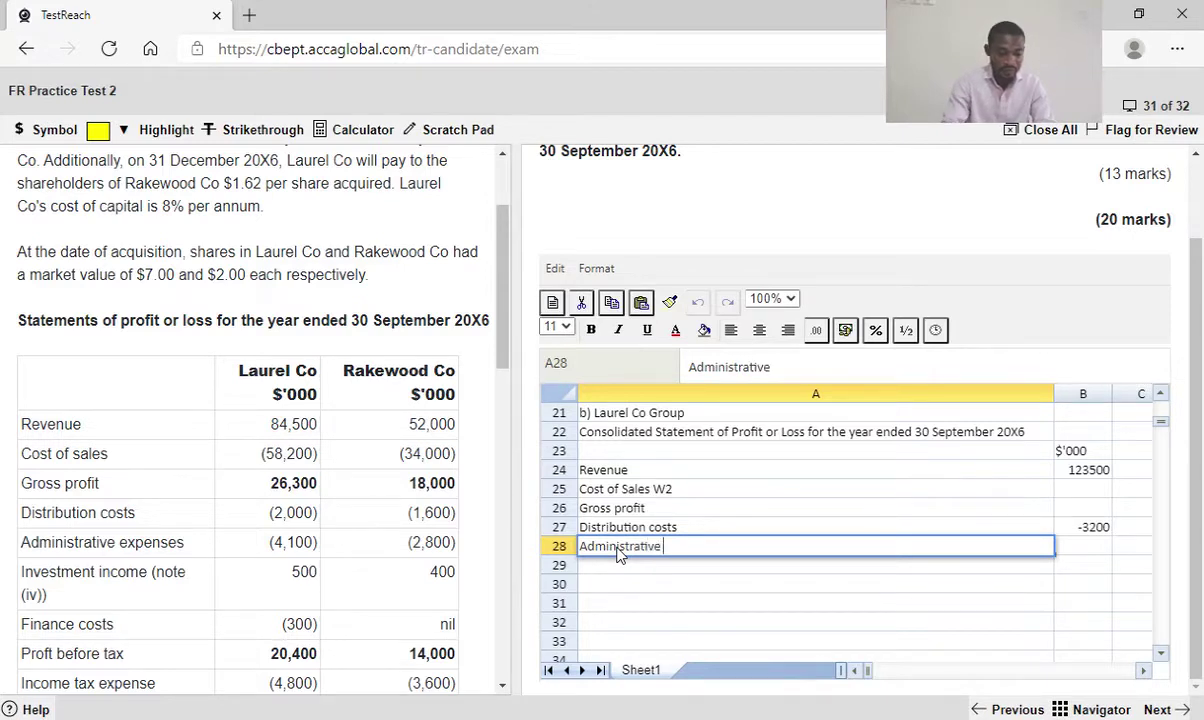
text(expenses)
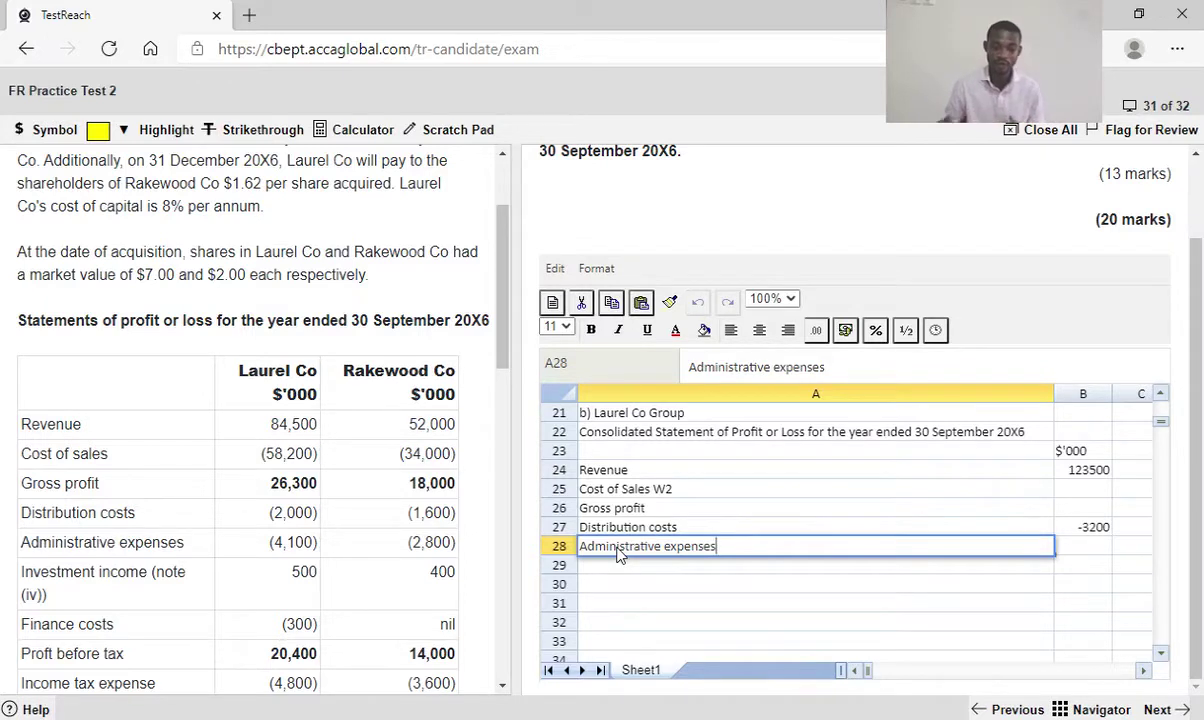
Enter the formula =-(4100+(2800*9/12)) in cell B28 for the group's administrative expenses
click(1093, 559)
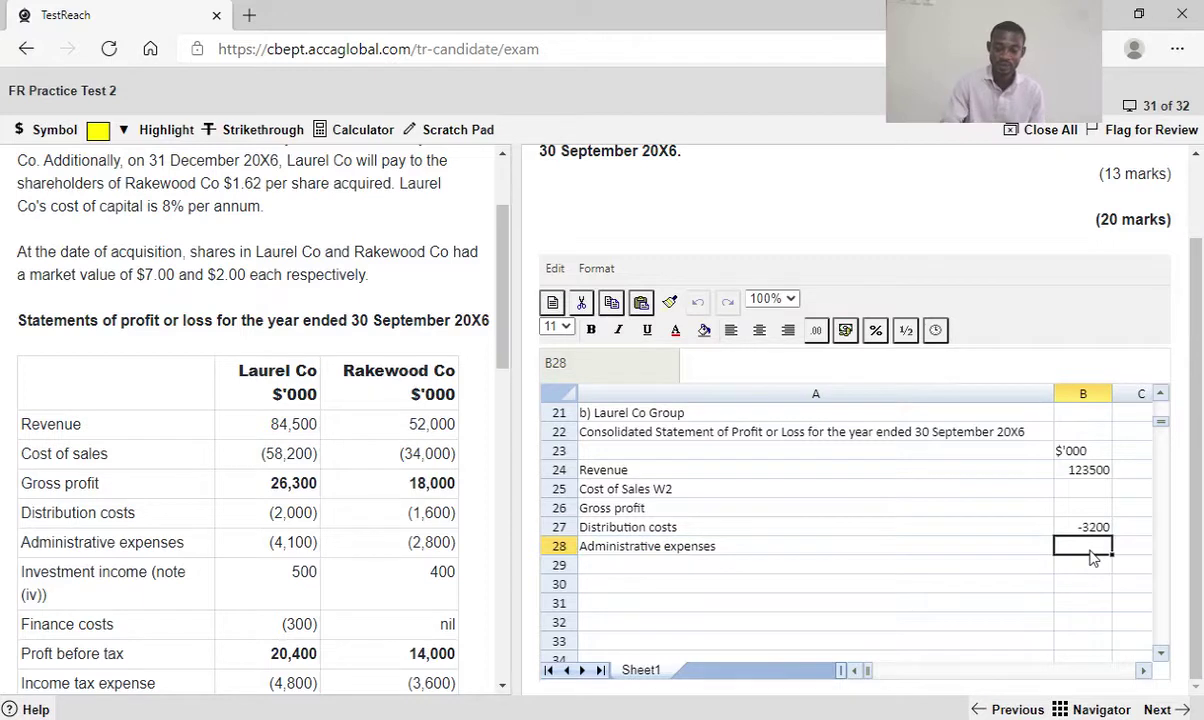
text(=)
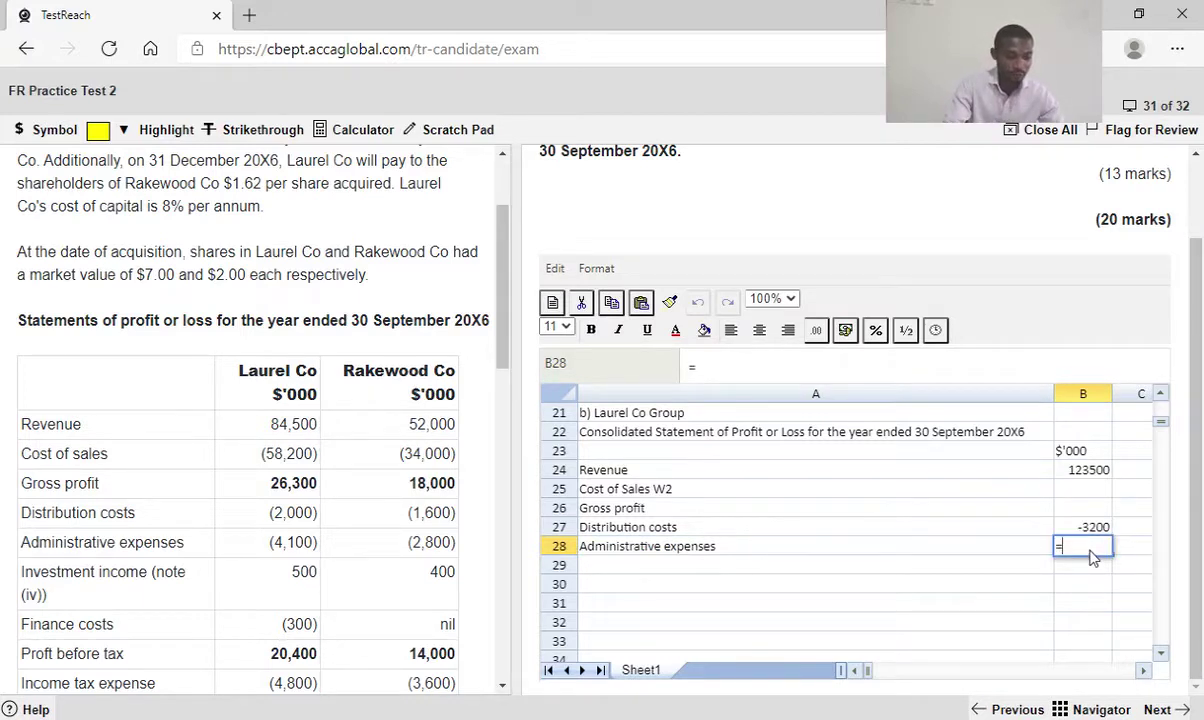
text(4)
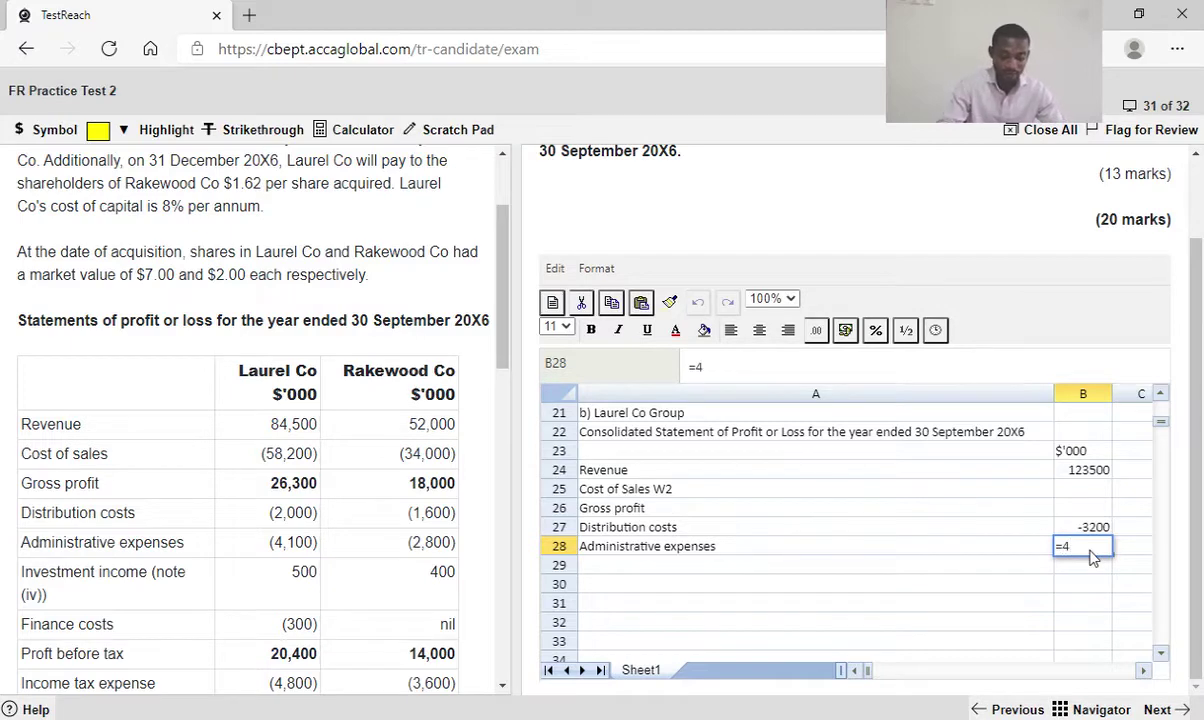
text(100+)
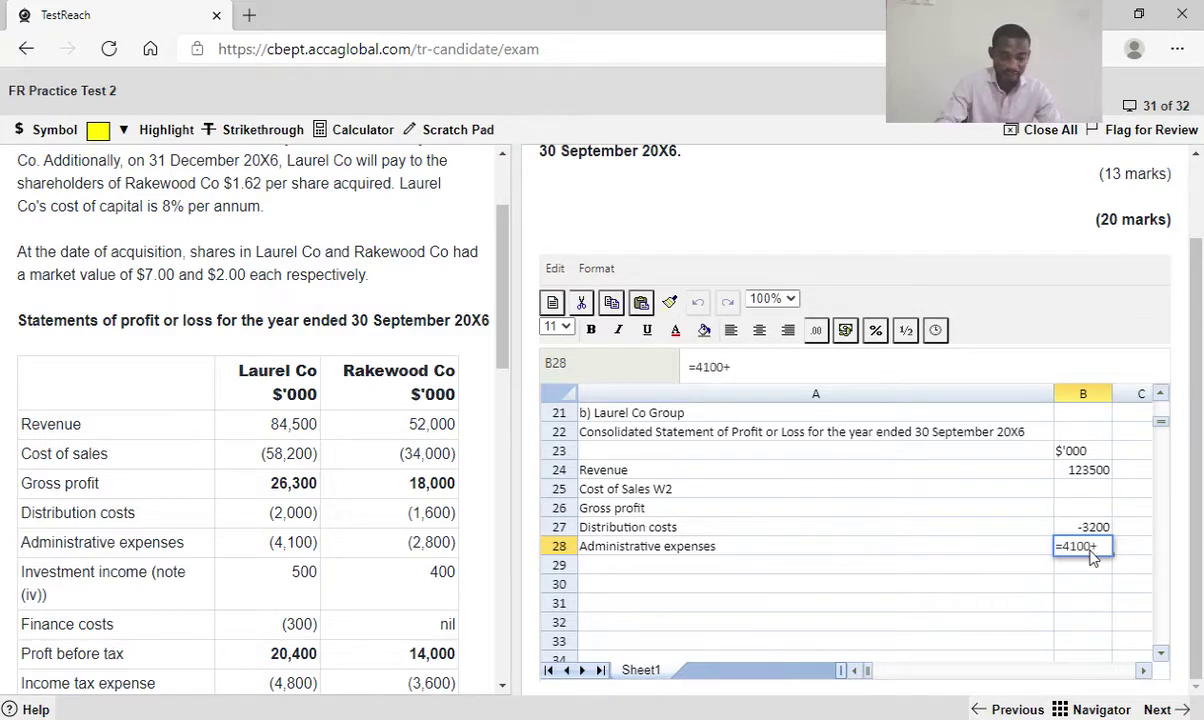
text(()
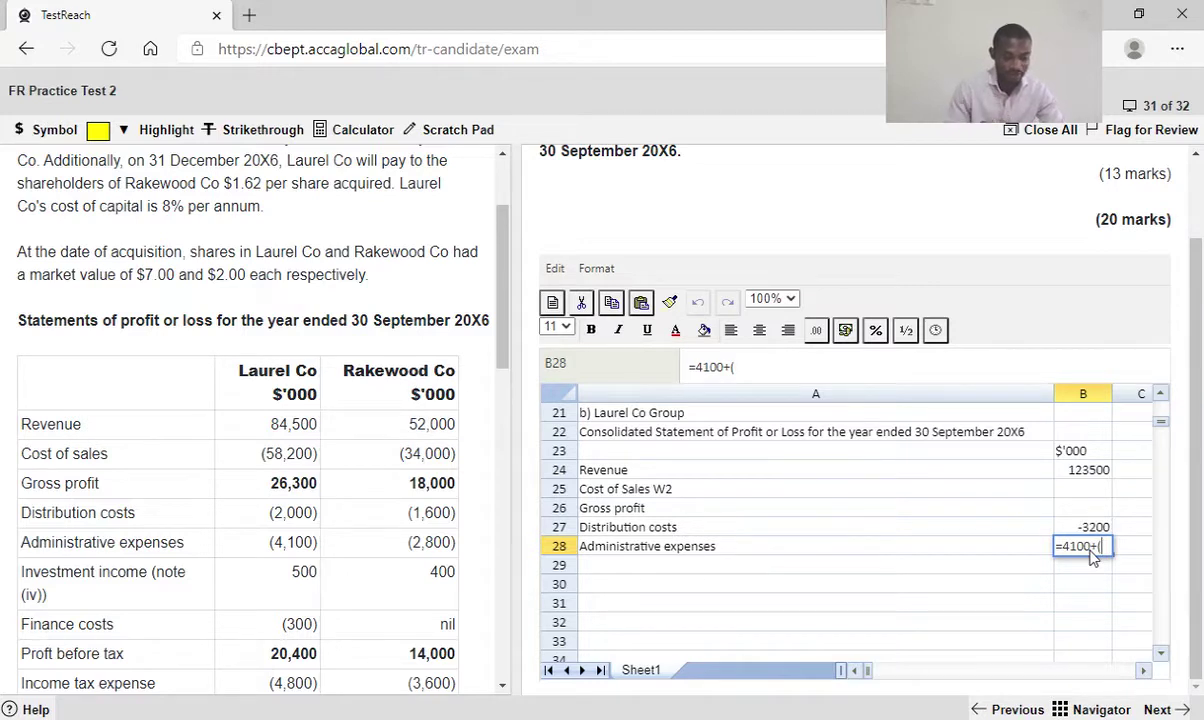
text(2800)
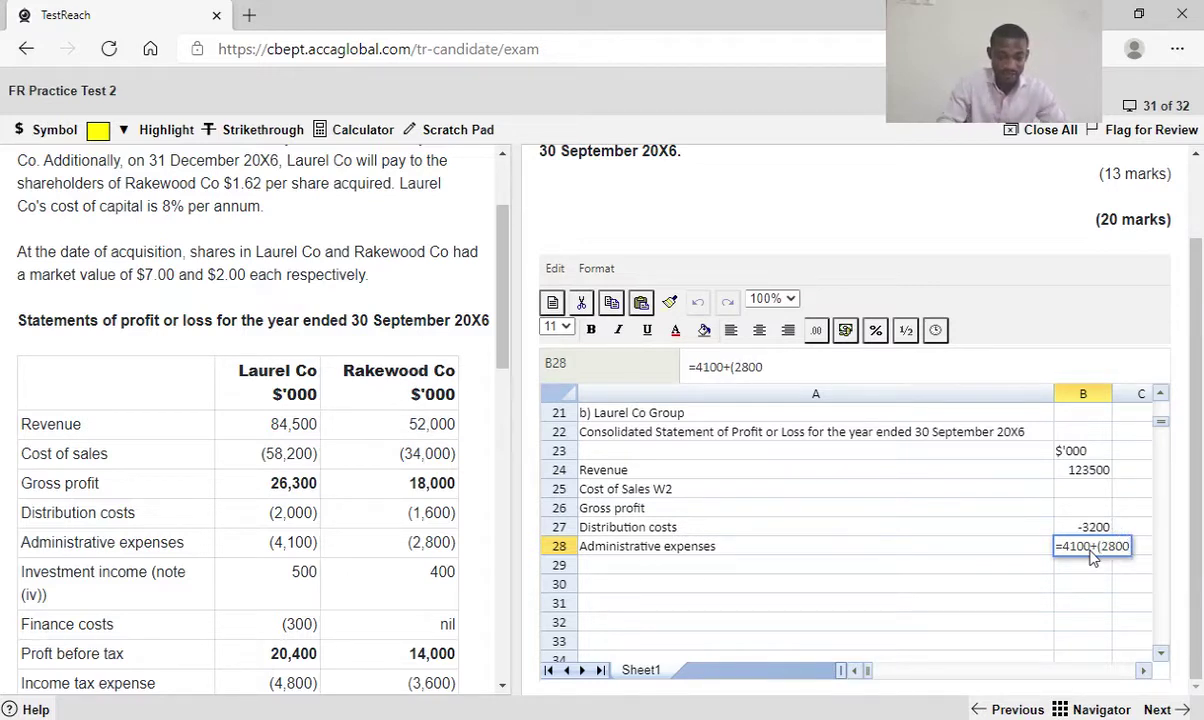
text(*9)
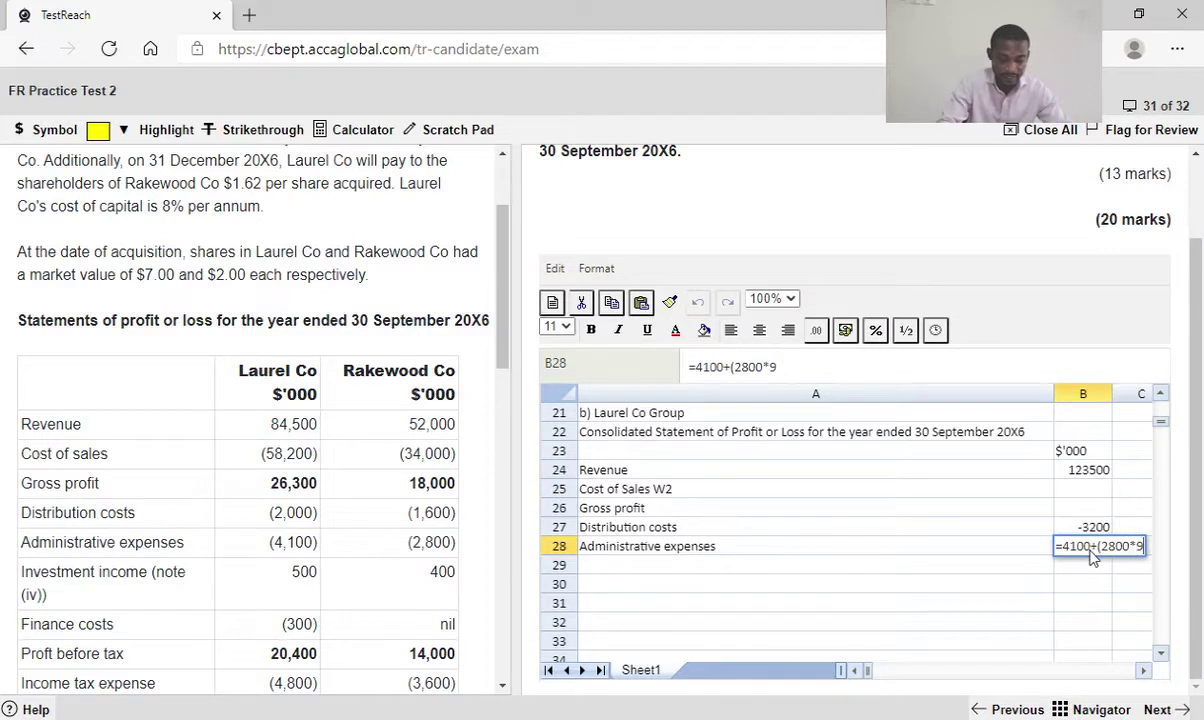
text(/12))
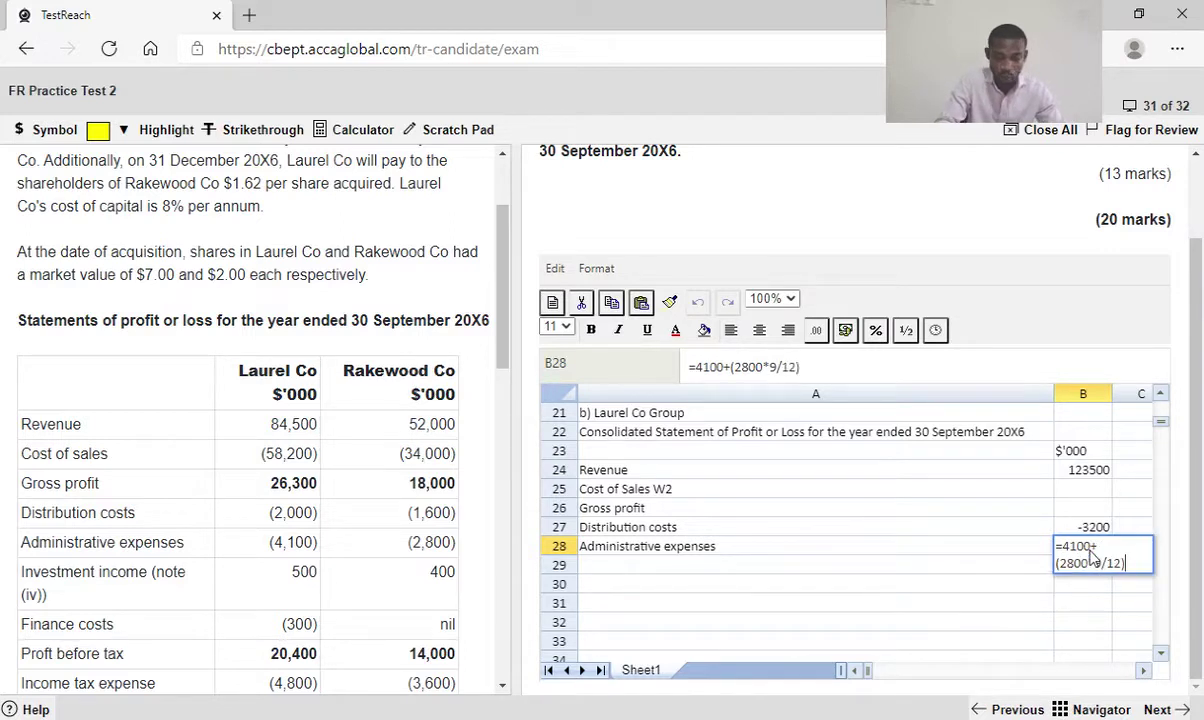
click(1062, 546)
text(-)
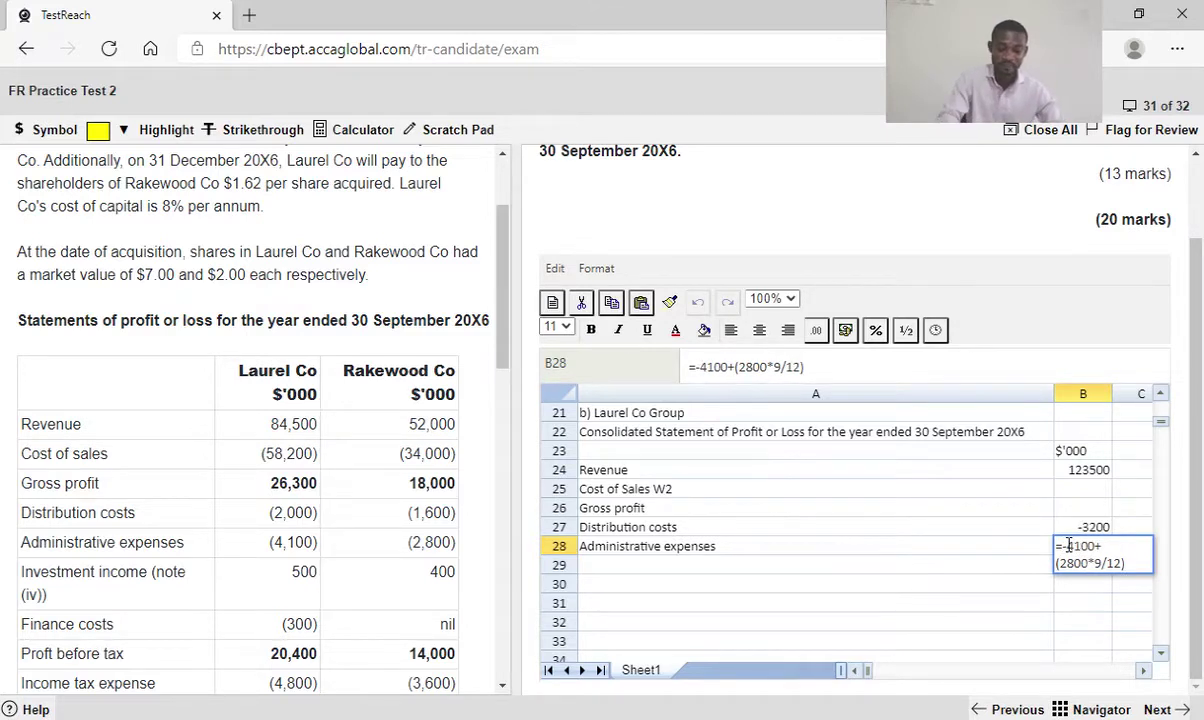
text(()
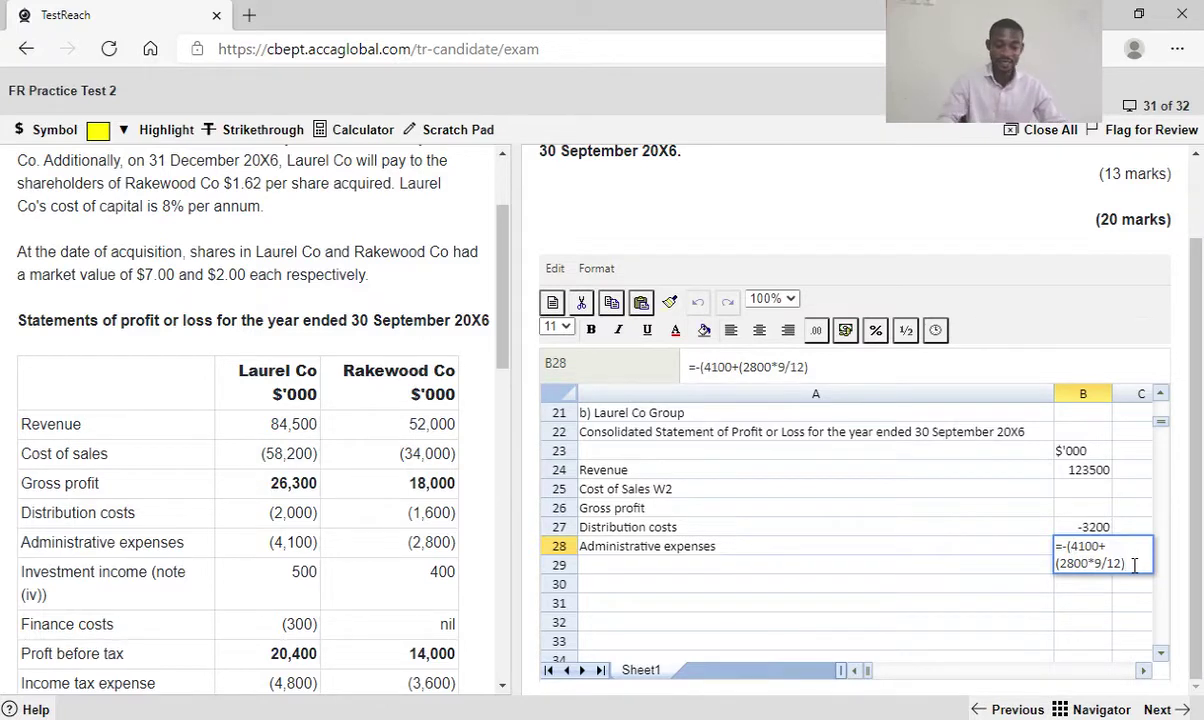
text())
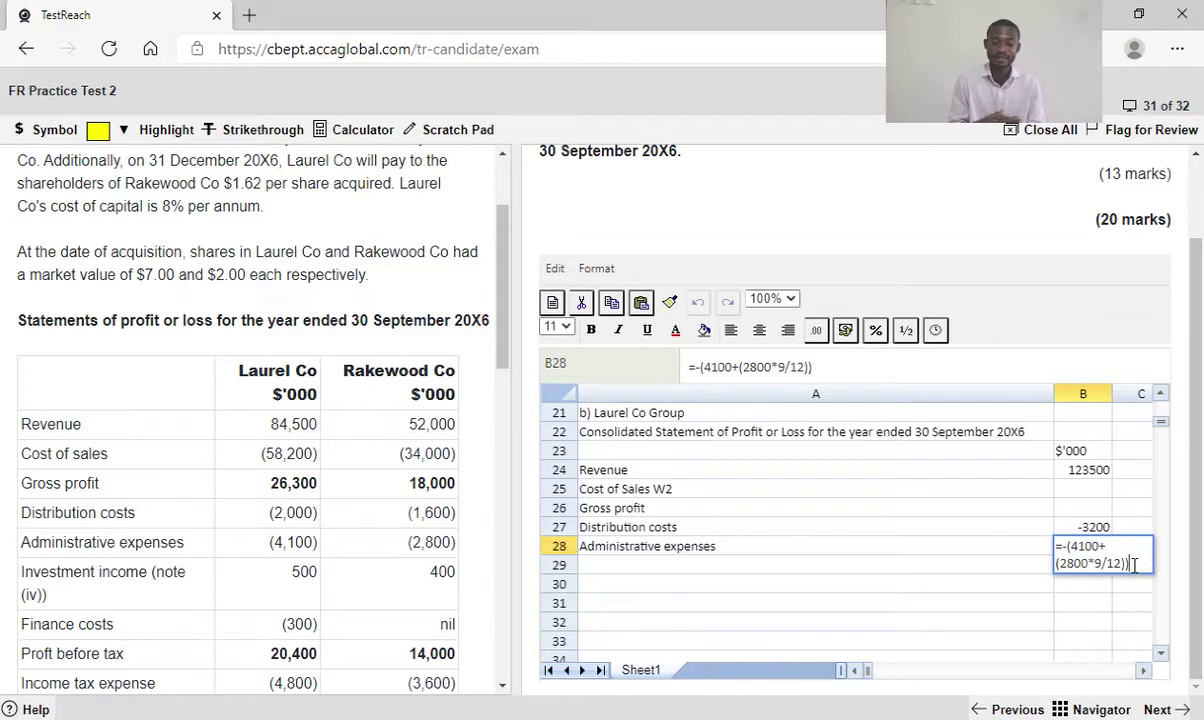
key(Return)
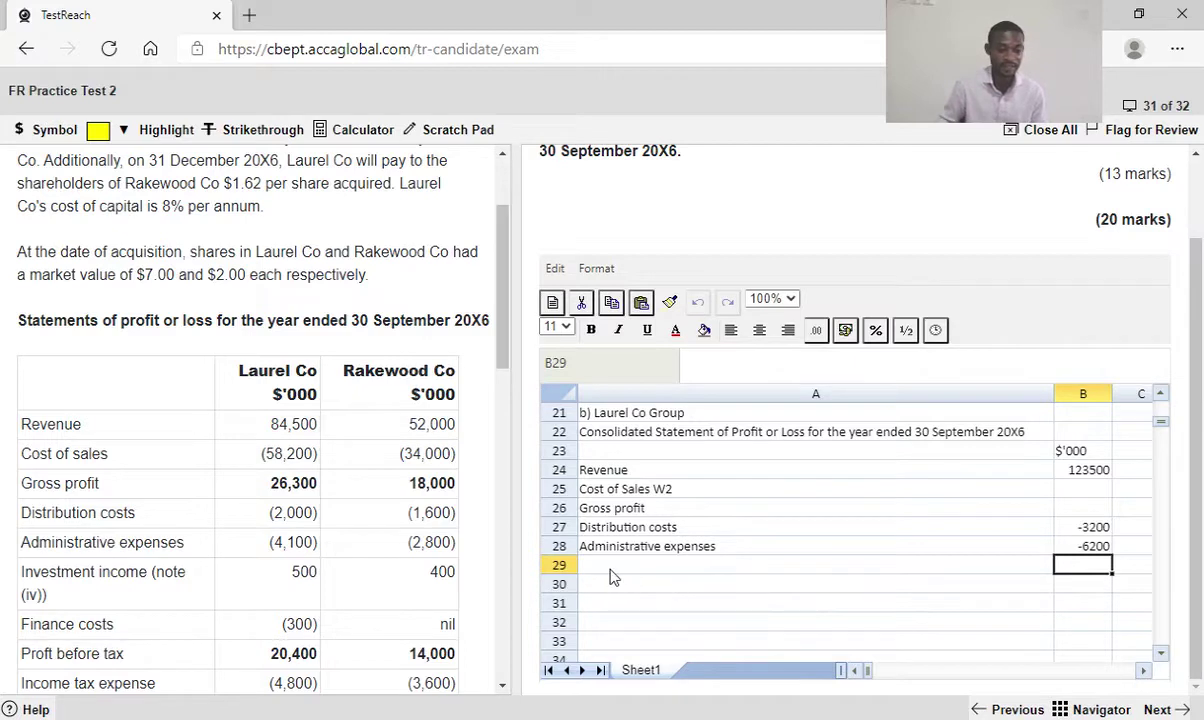
Add the line label "Investment Income W2" in cell A29, below Administrative expenses
scroll(613, 560, down, 1)
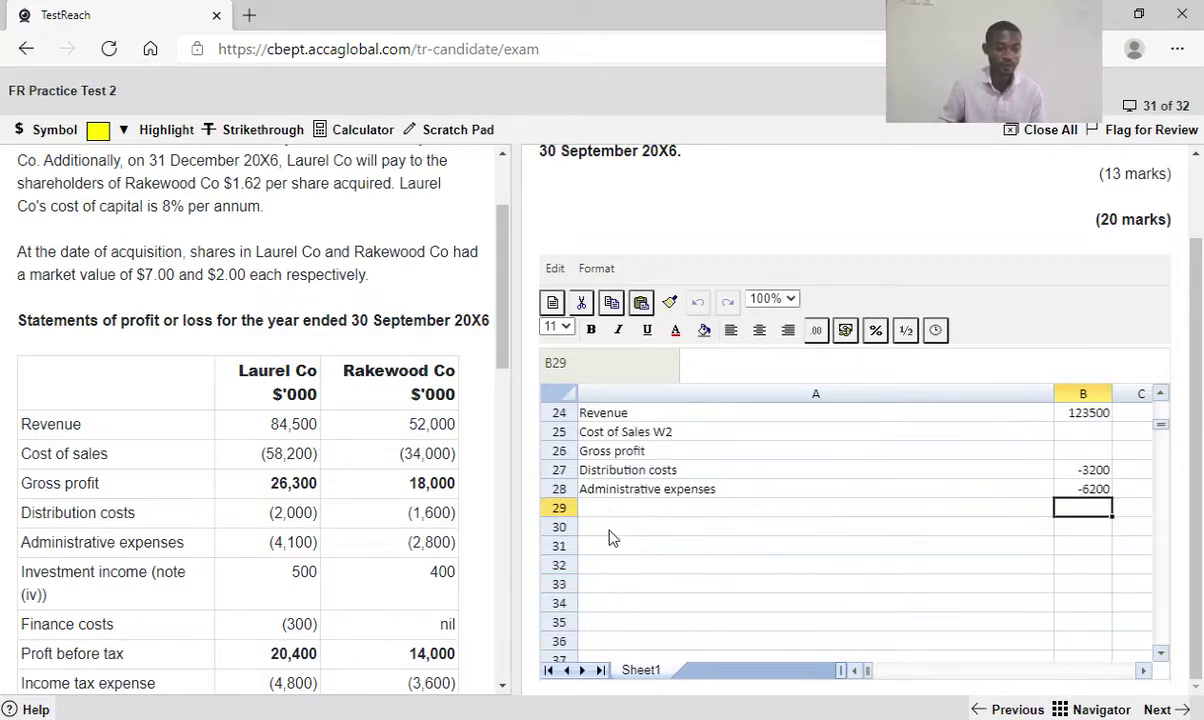
click(612, 512)
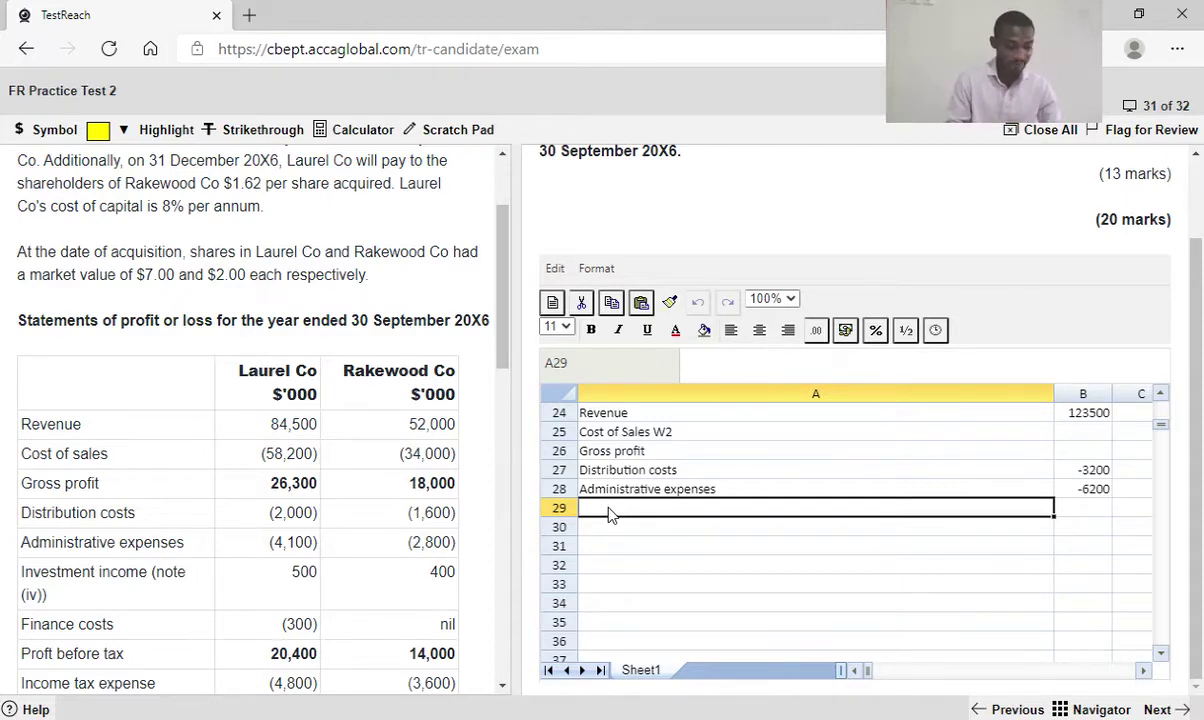
text(Inve)
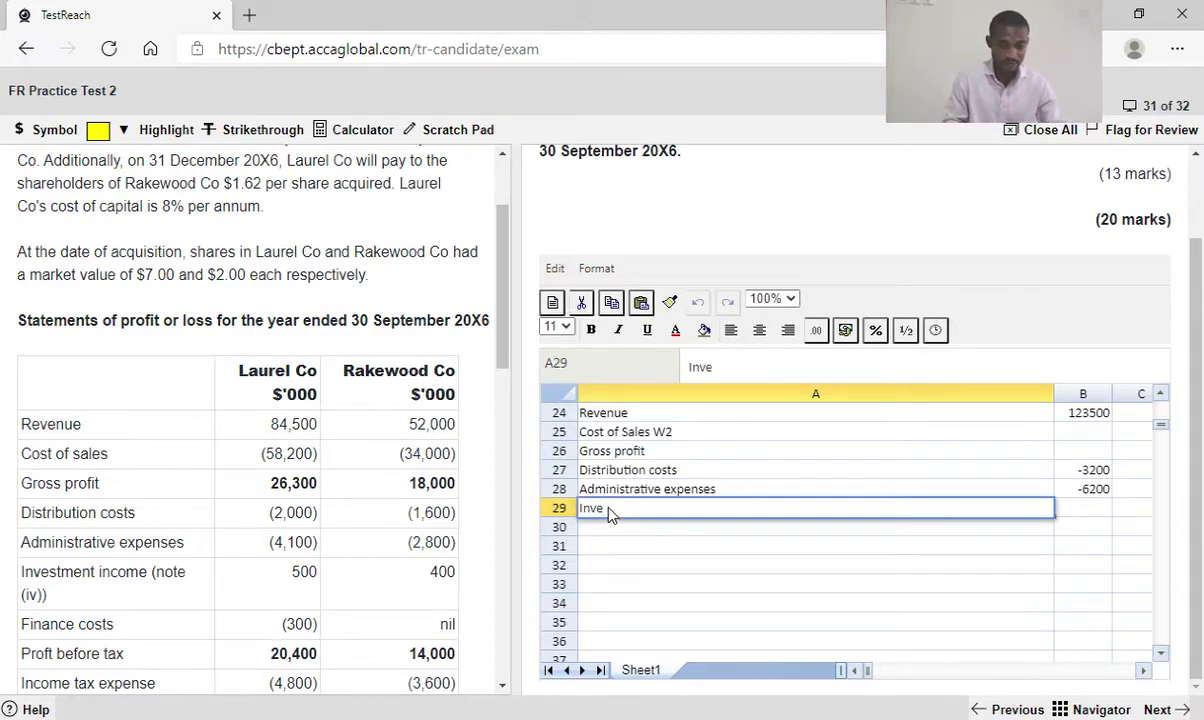
text(s)
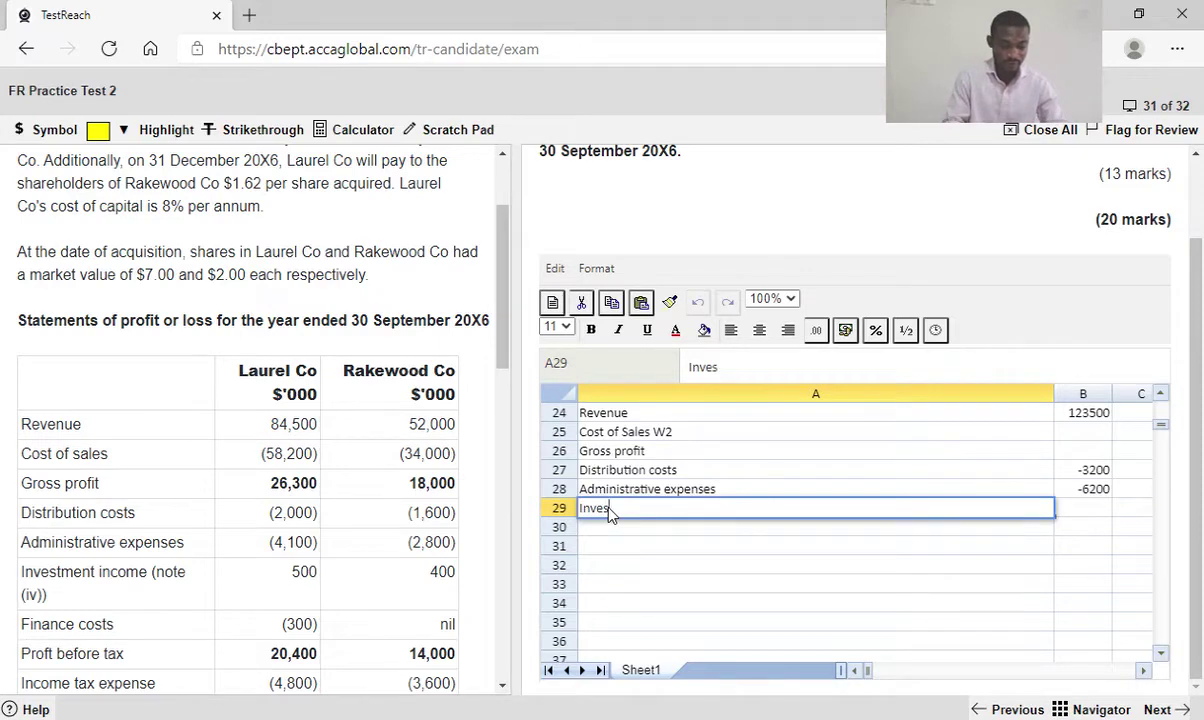
text(tment)
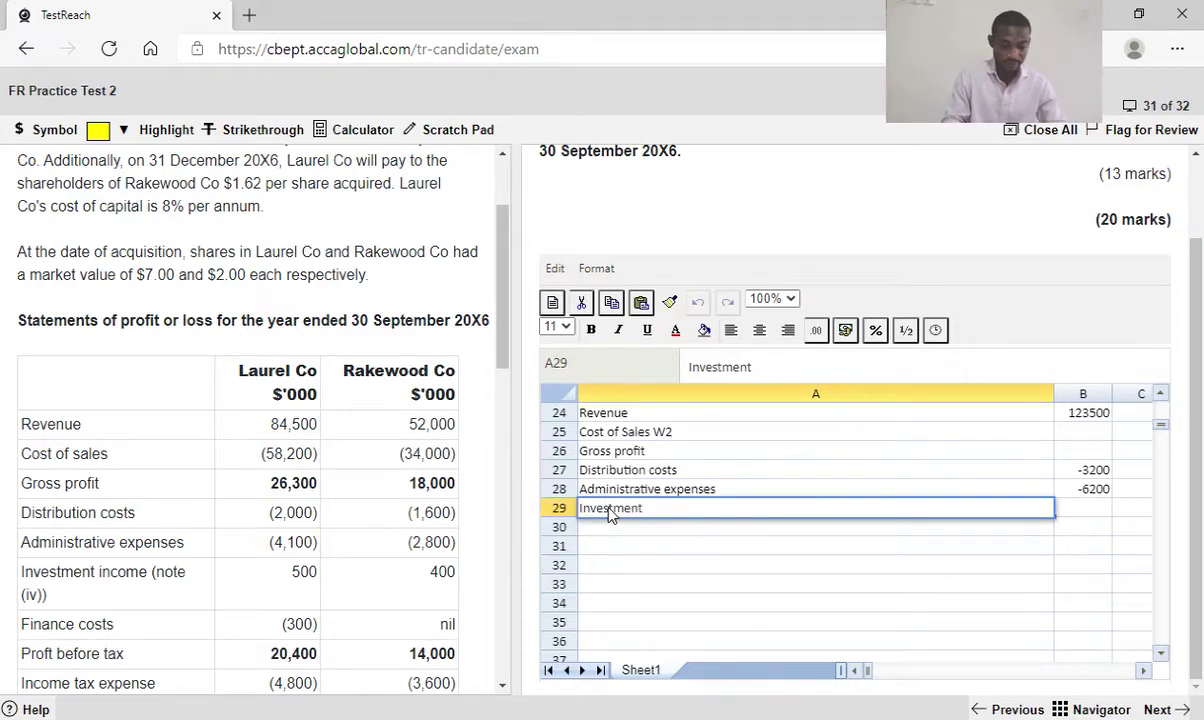
text( Income)
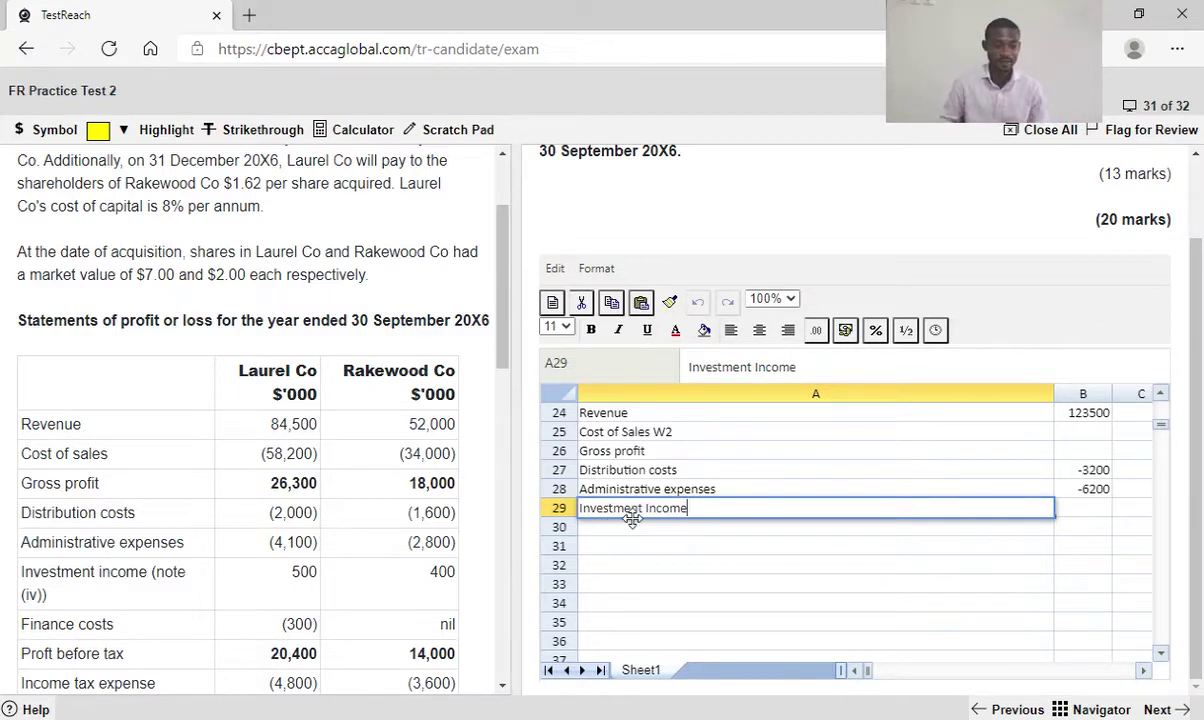
text( W2)
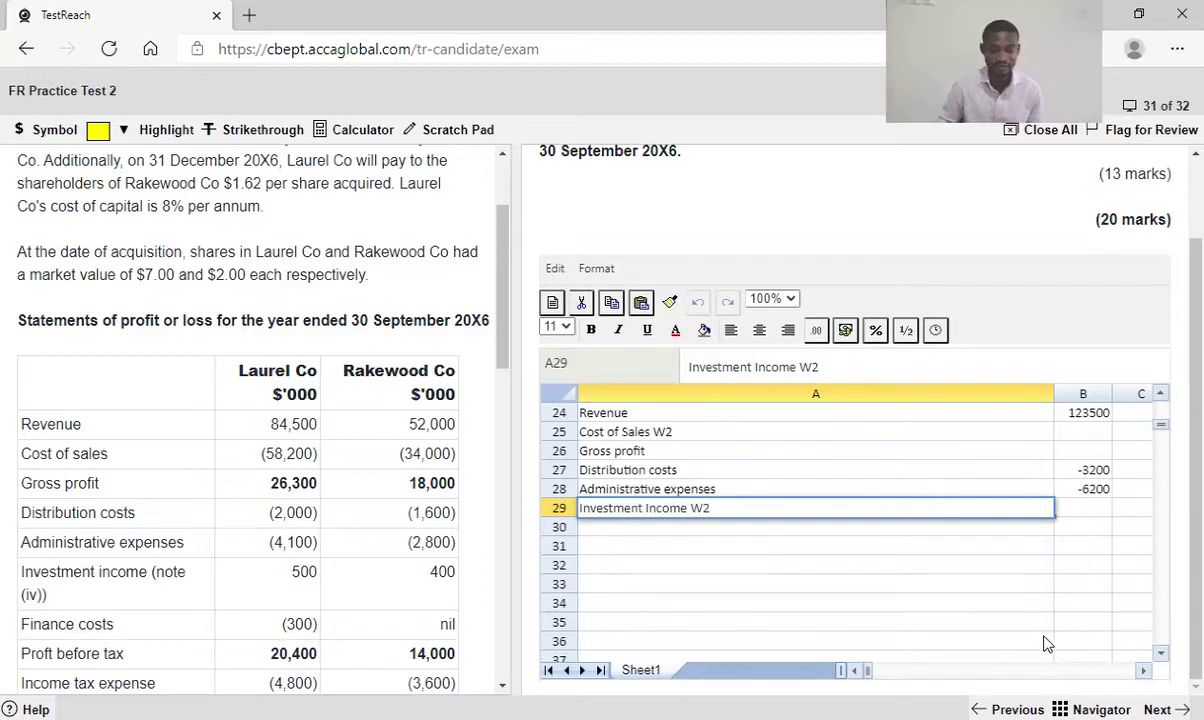
Add the working heading "W3 Investment Income" in cell D40, below the W2 Cost of Sales working
click(1143, 671)
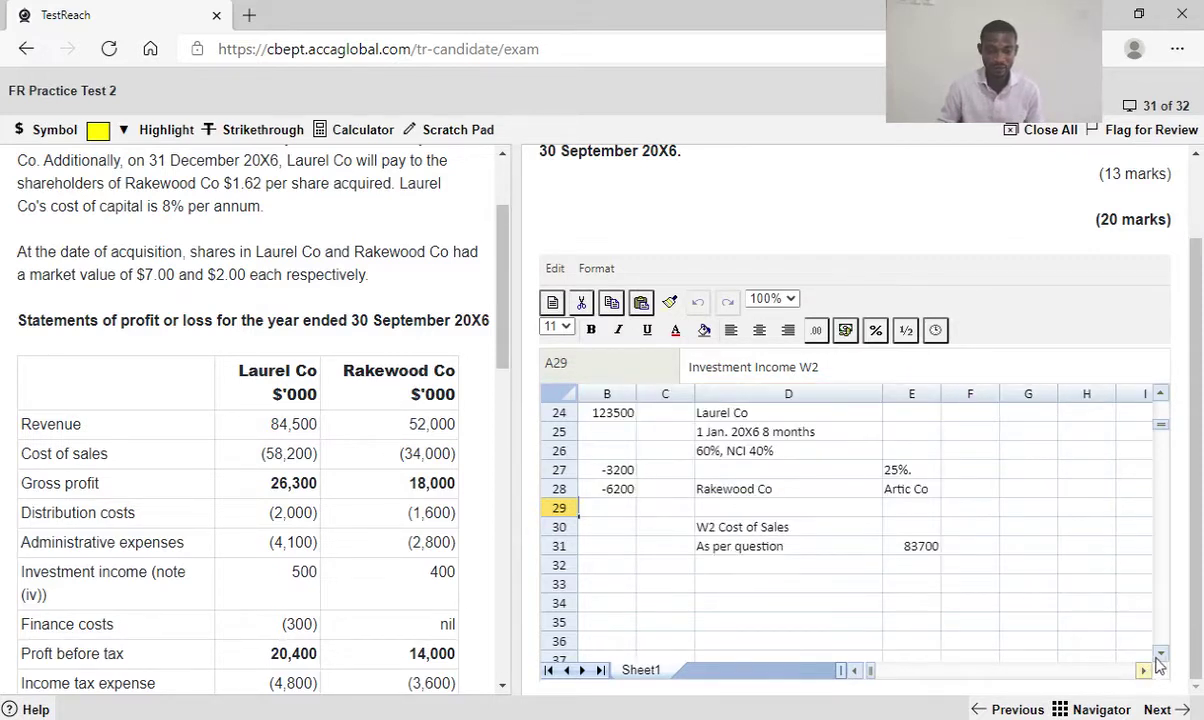
click(1160, 654)
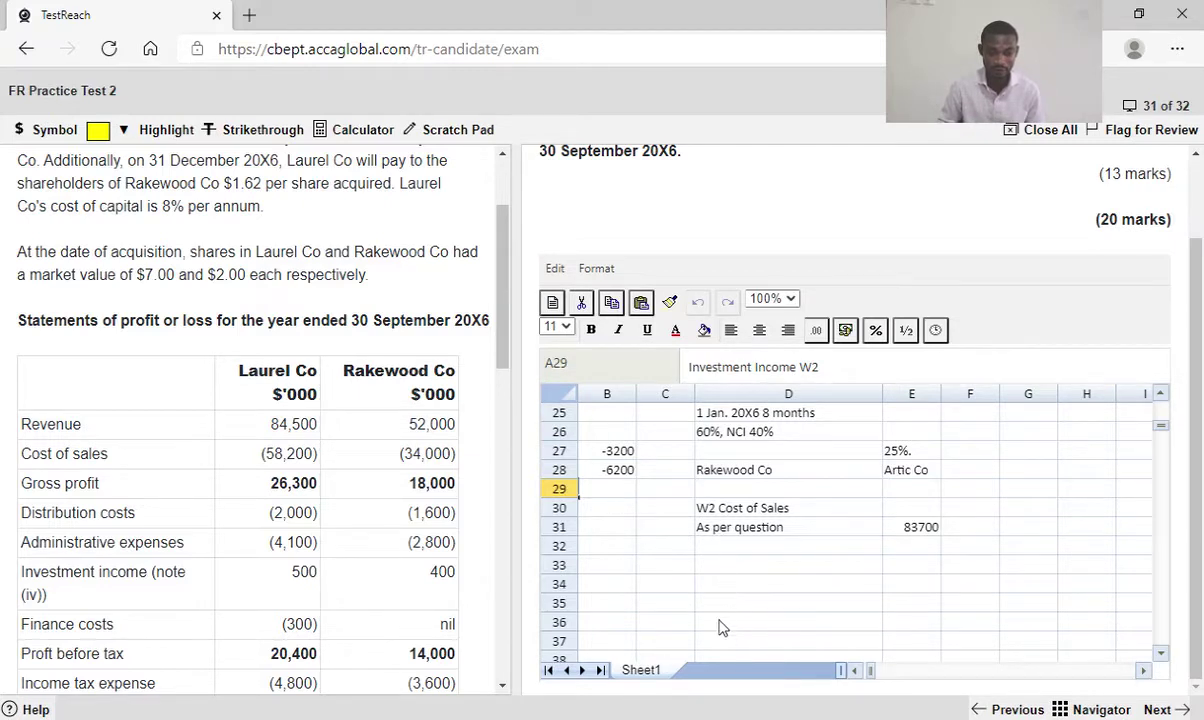
click(1162, 654)
scroll(790, 606, down, 1)
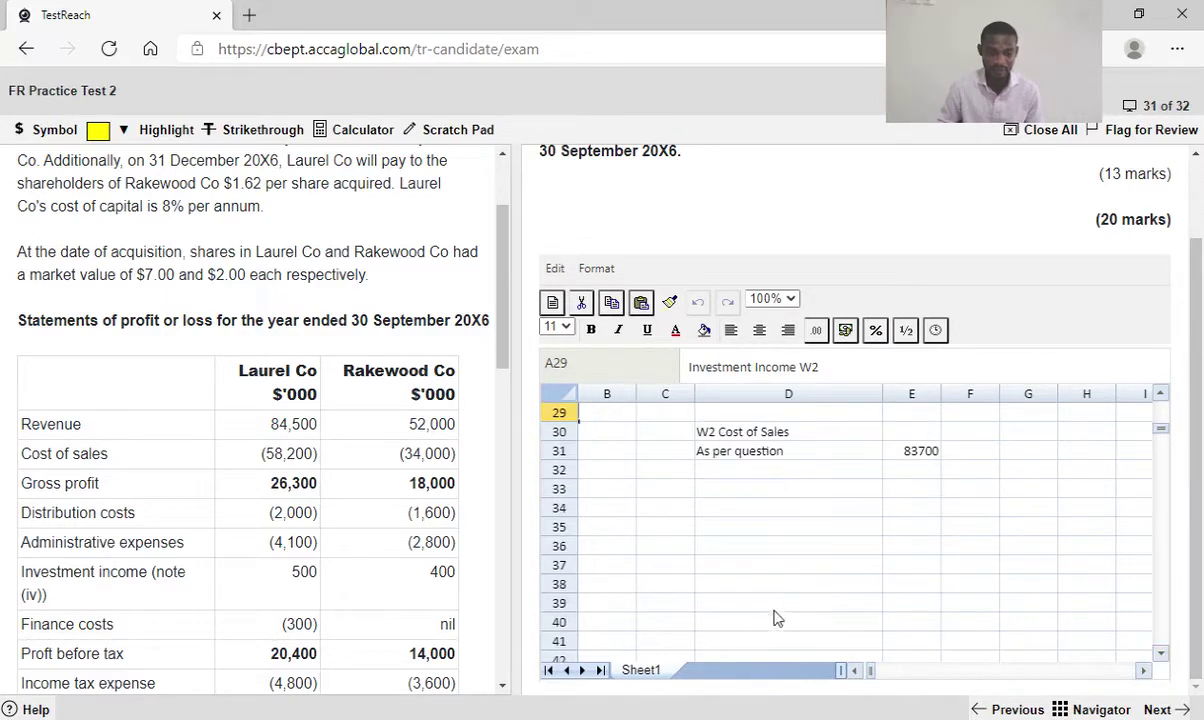
click(753, 622)
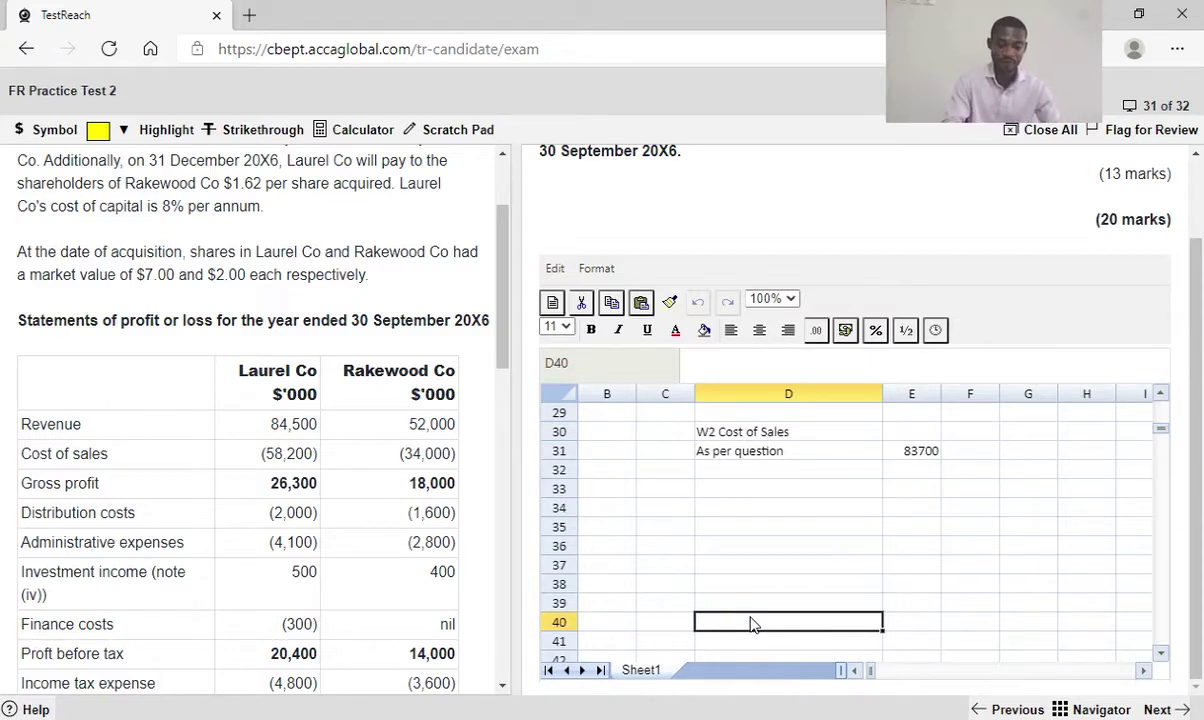
text(W3)
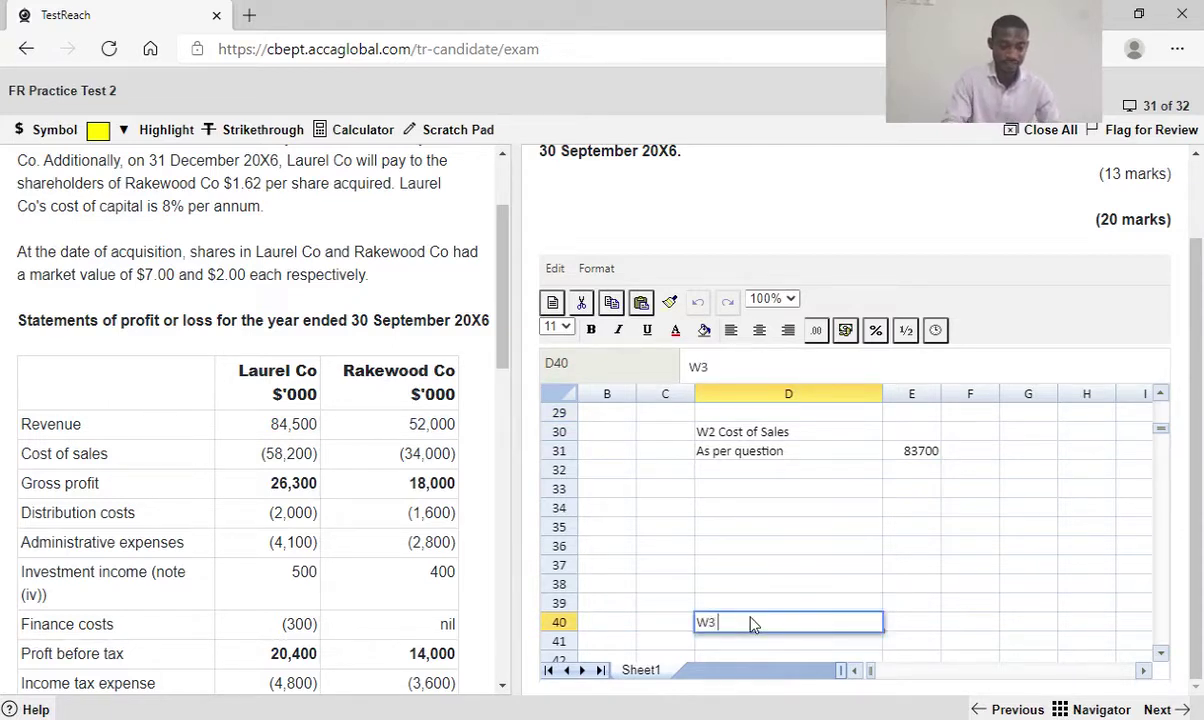
text( In)
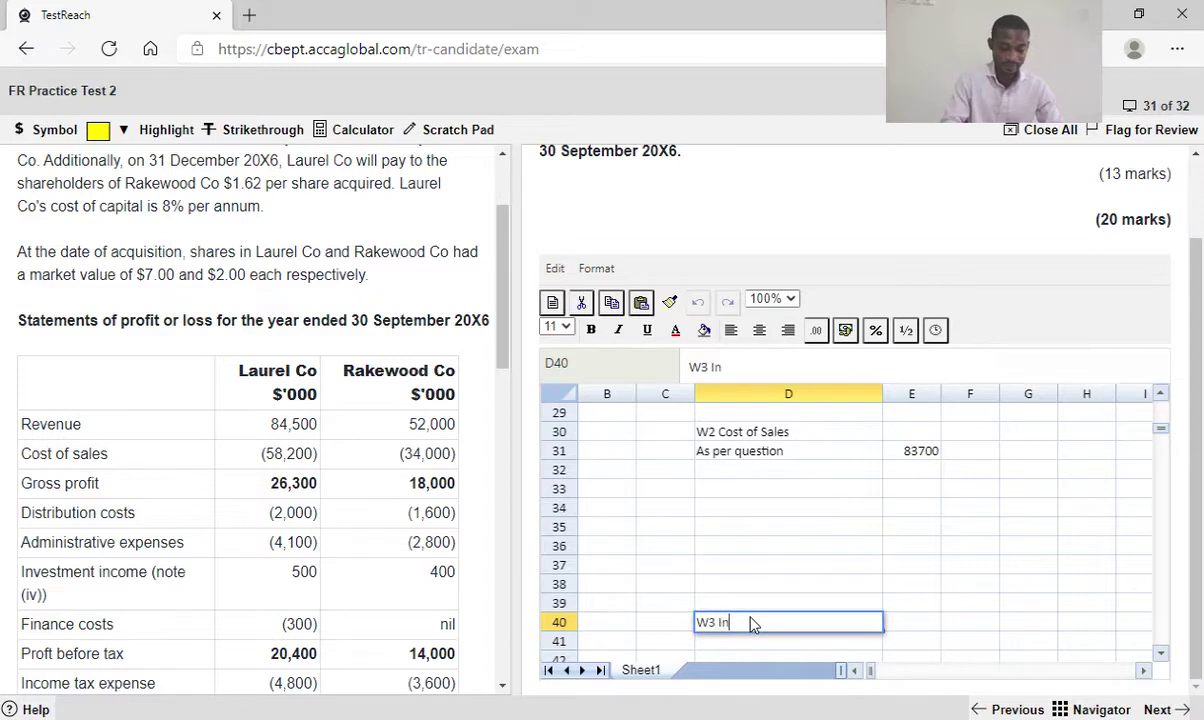
text(vest)
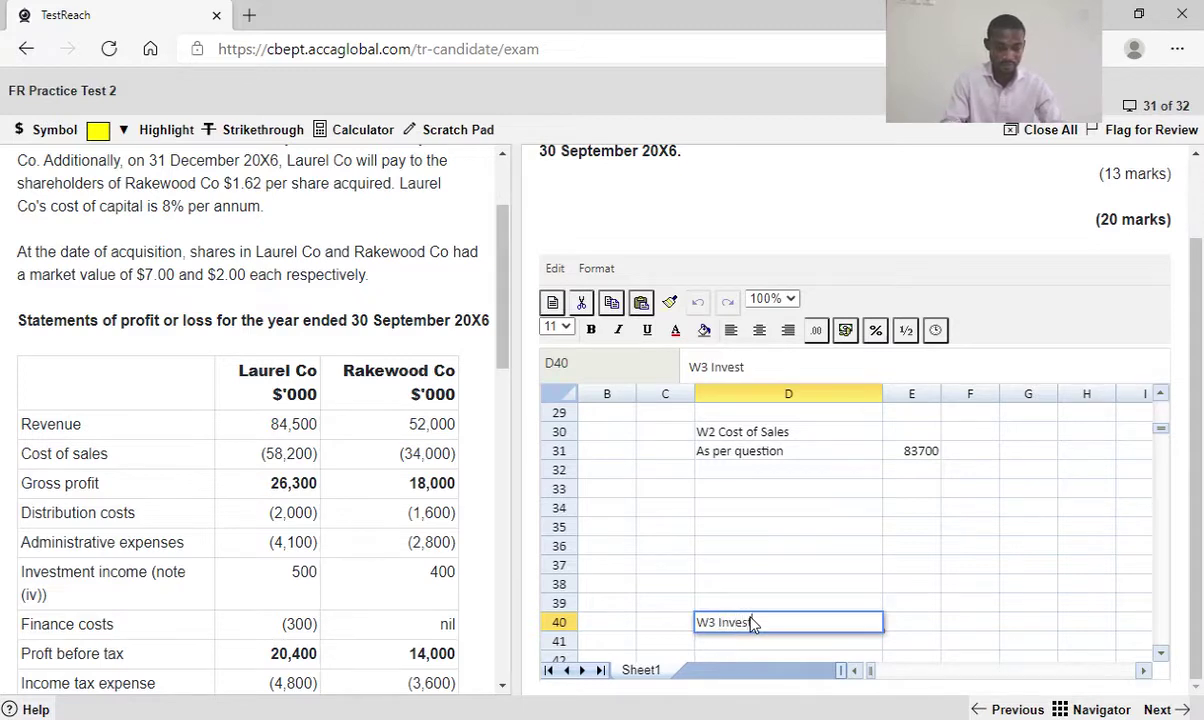
text(emnt Income)
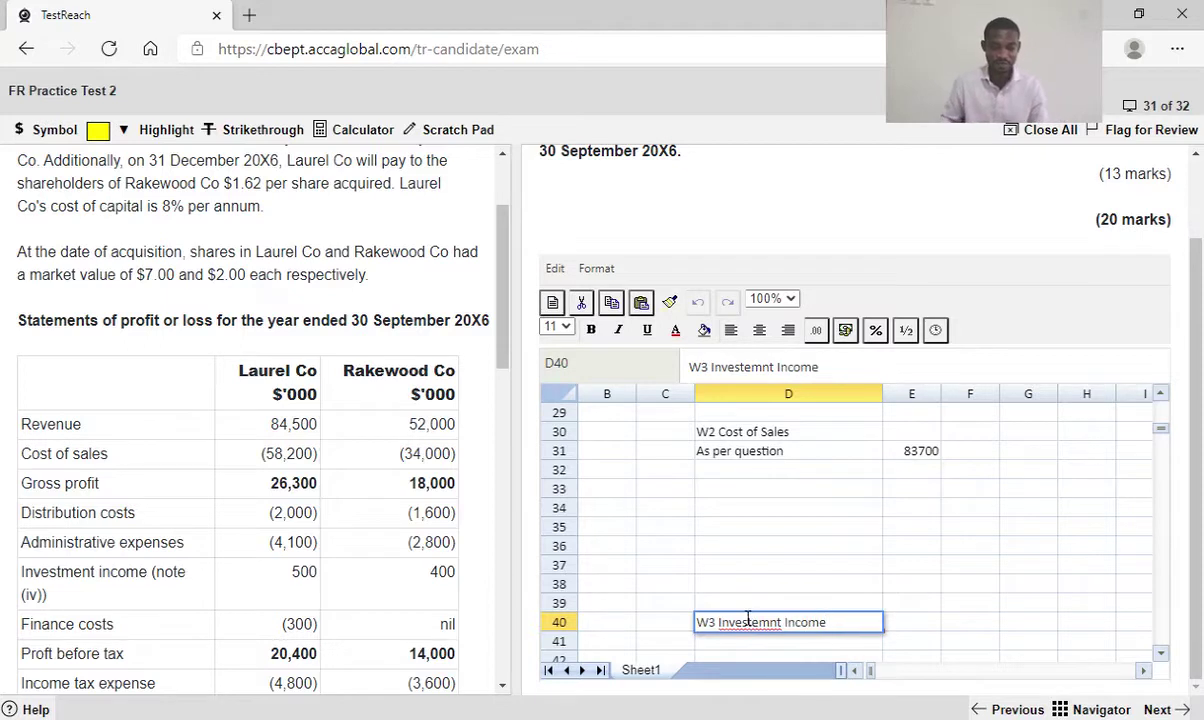
click(759, 624)
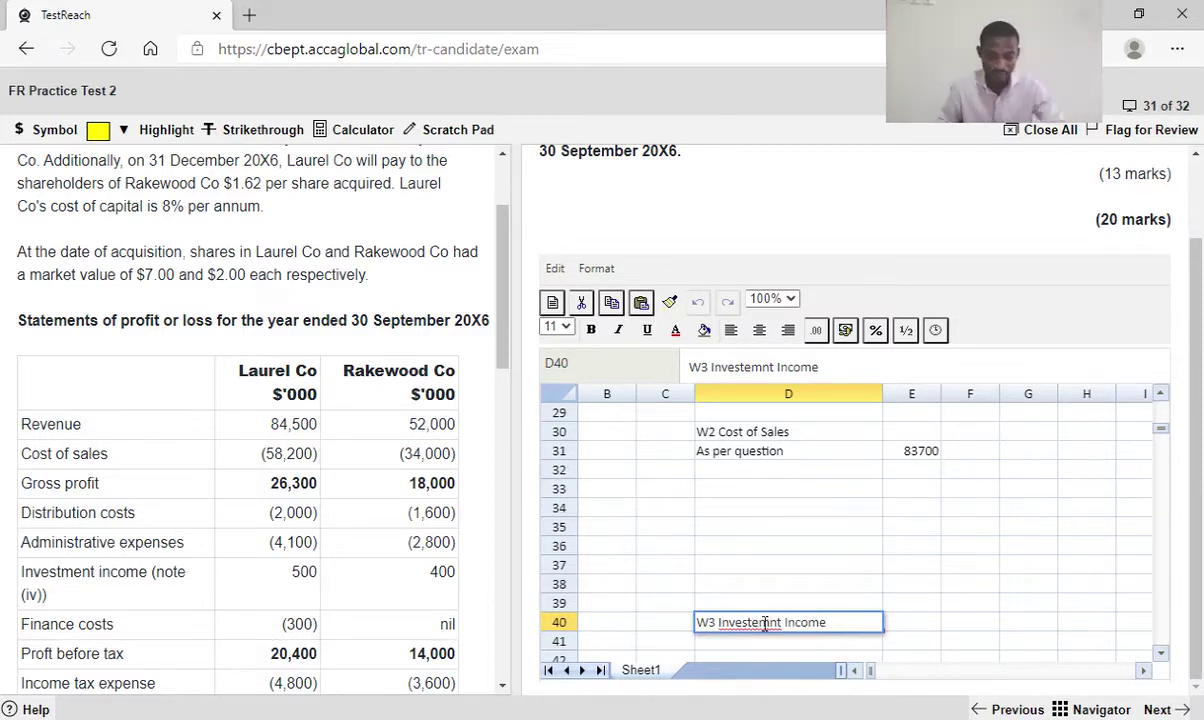
key(BackSpace)
click(764, 624)
text(e)
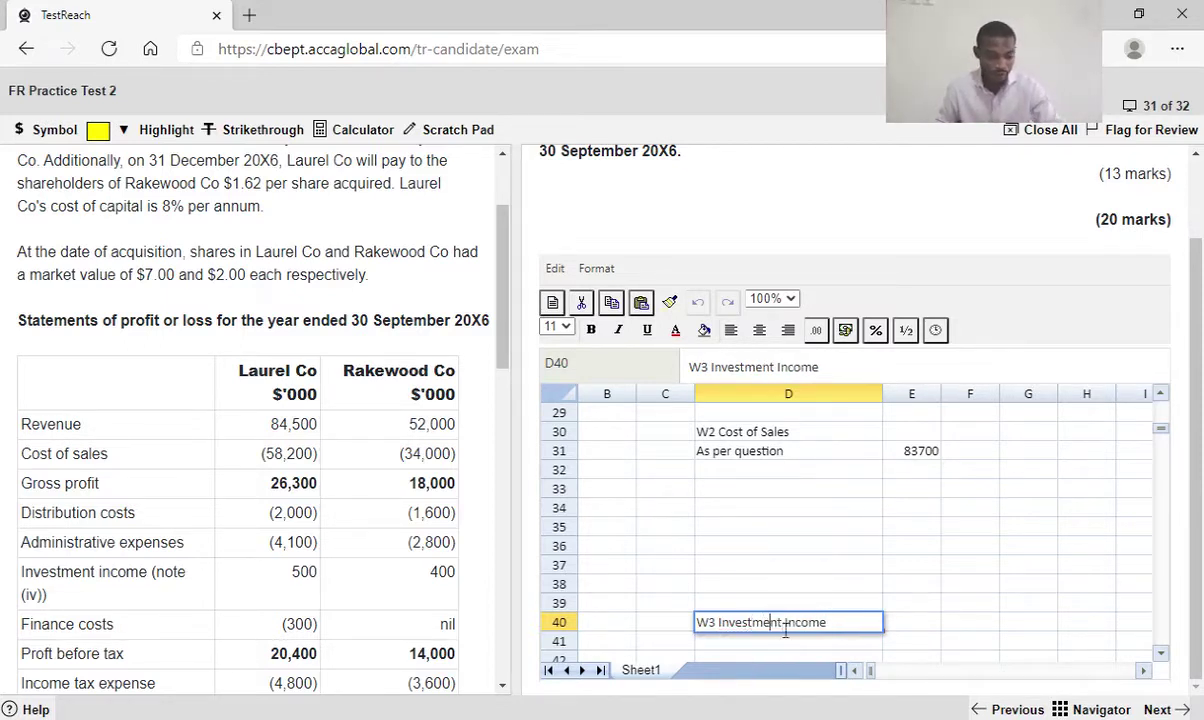
Add the line label "As per question" in cell D41, under the W3 Investment Income heading
click(1161, 655)
click(1161, 655)
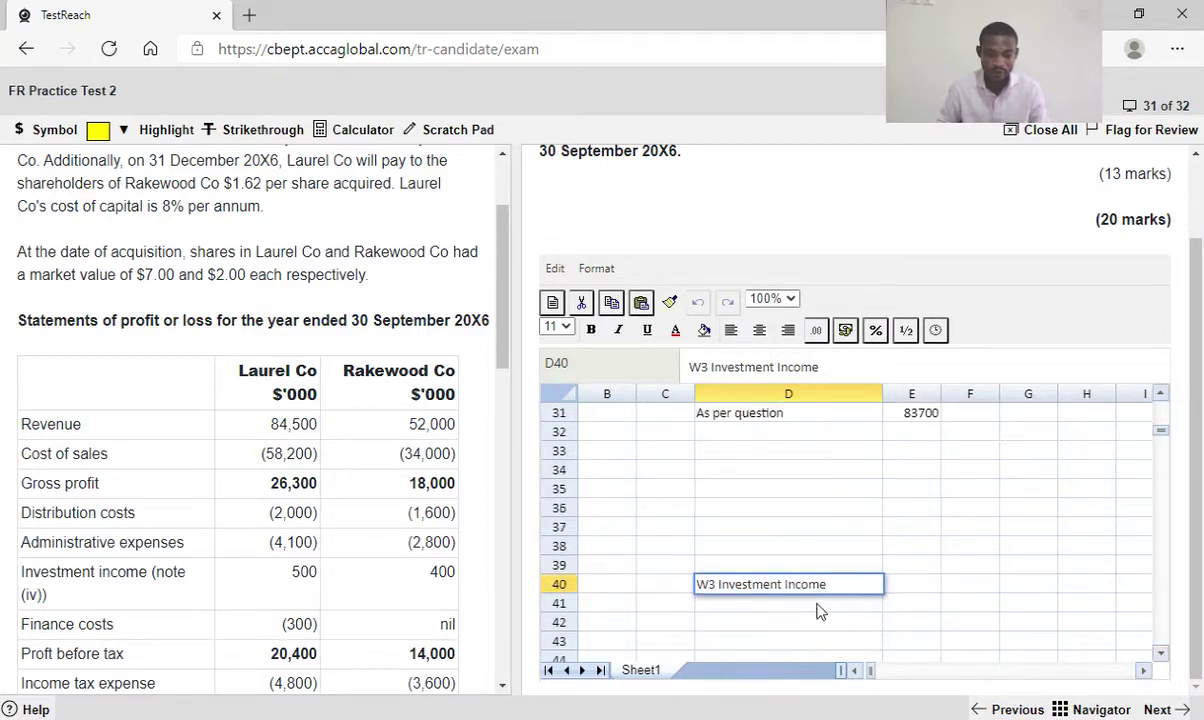
click(816, 608)
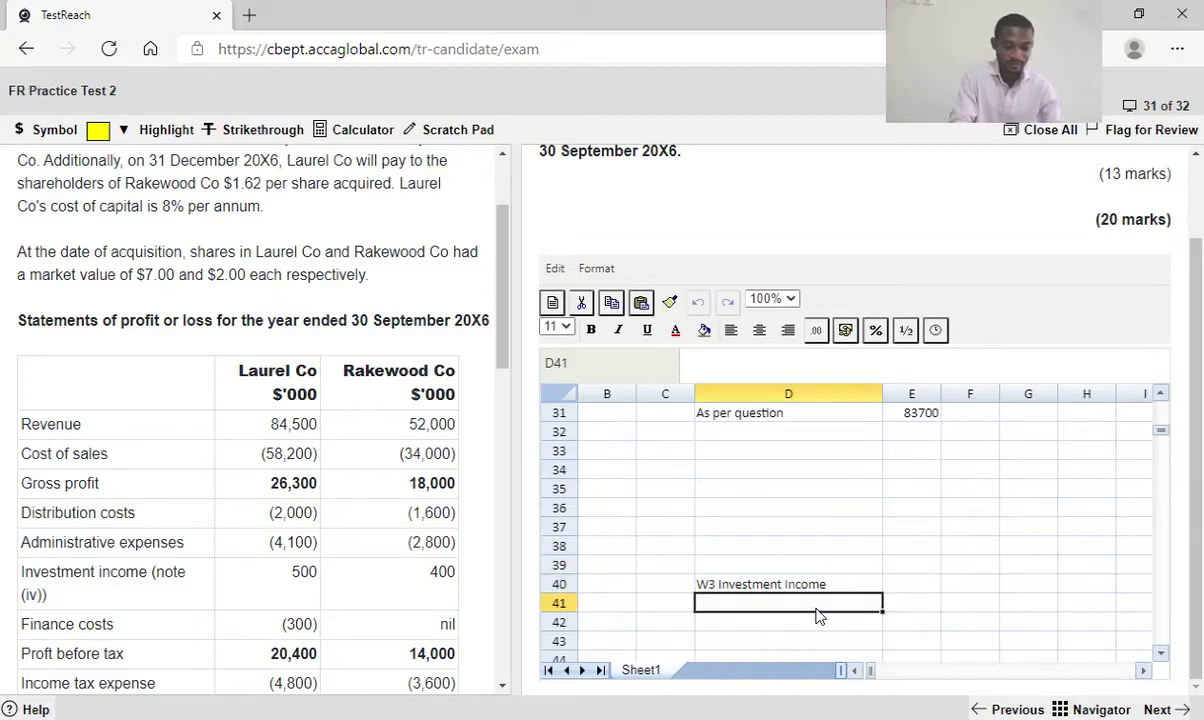
text(As per)
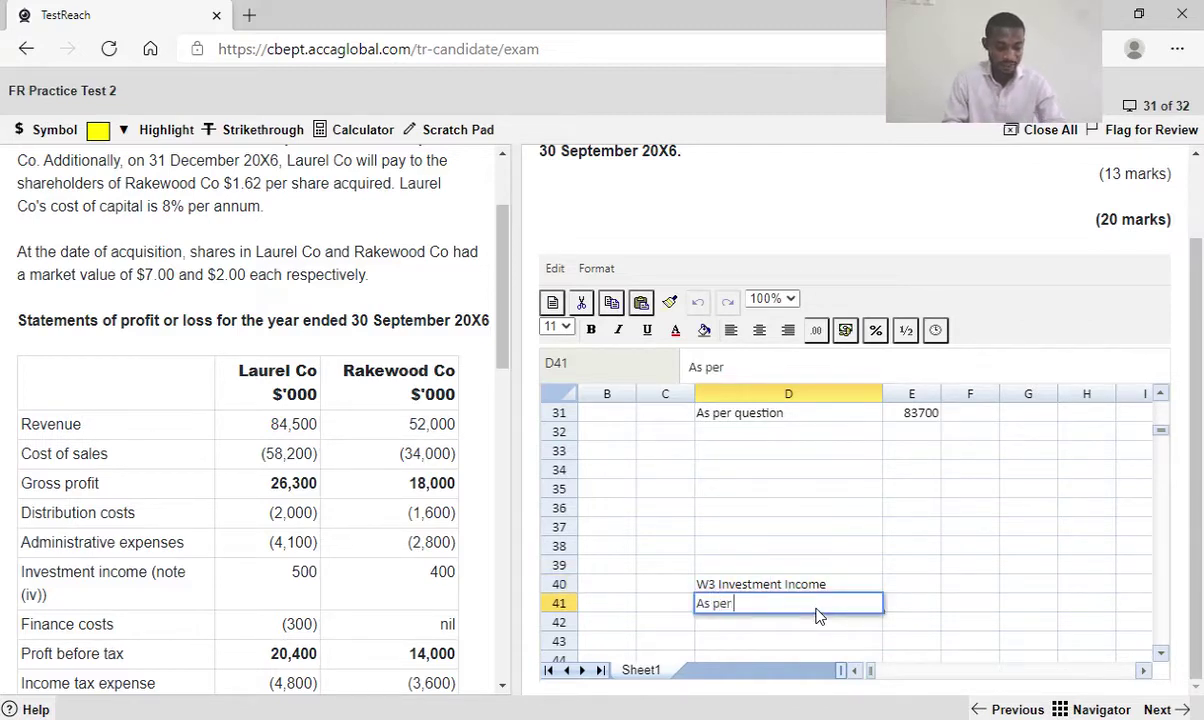
text( question)
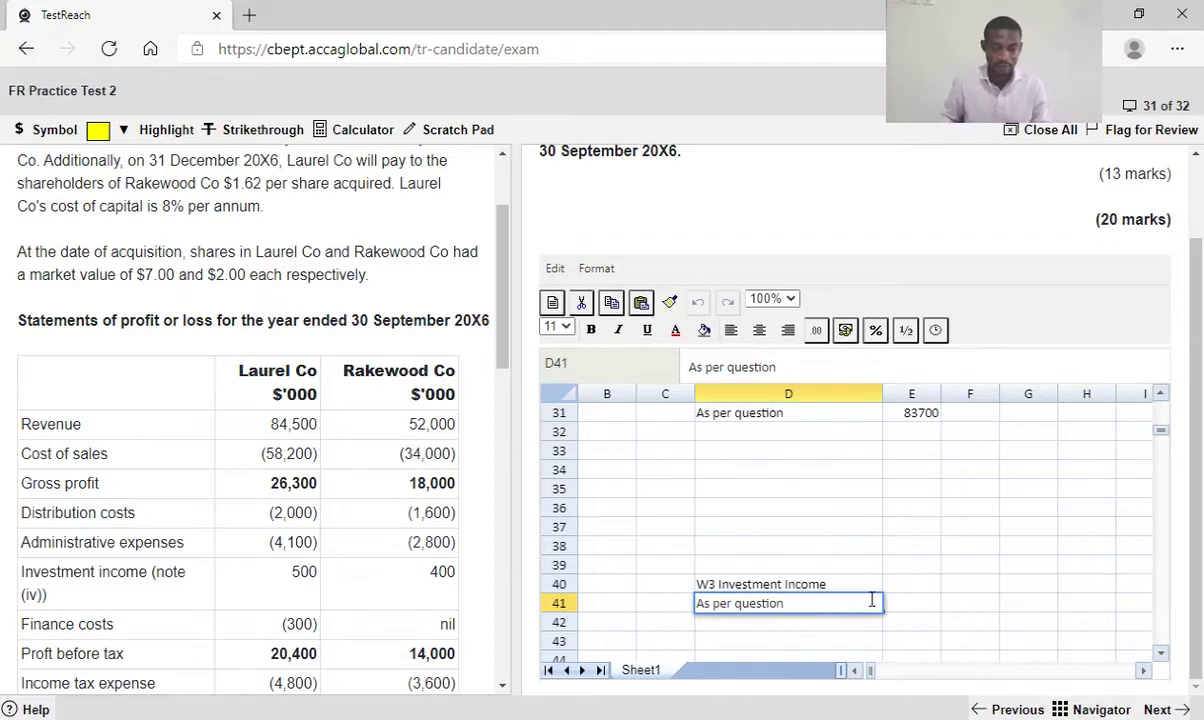
Enter the formula =500+(400*9/12) in cell E41 for the investment income as per question
click(916, 608)
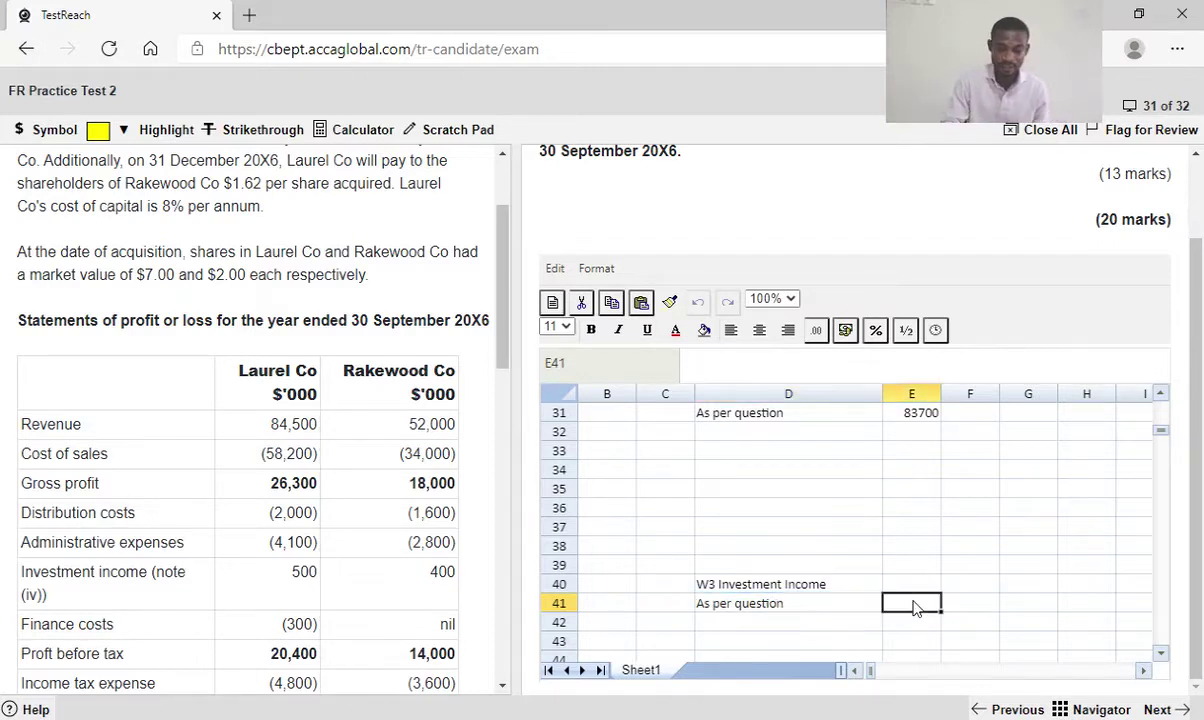
text(=)
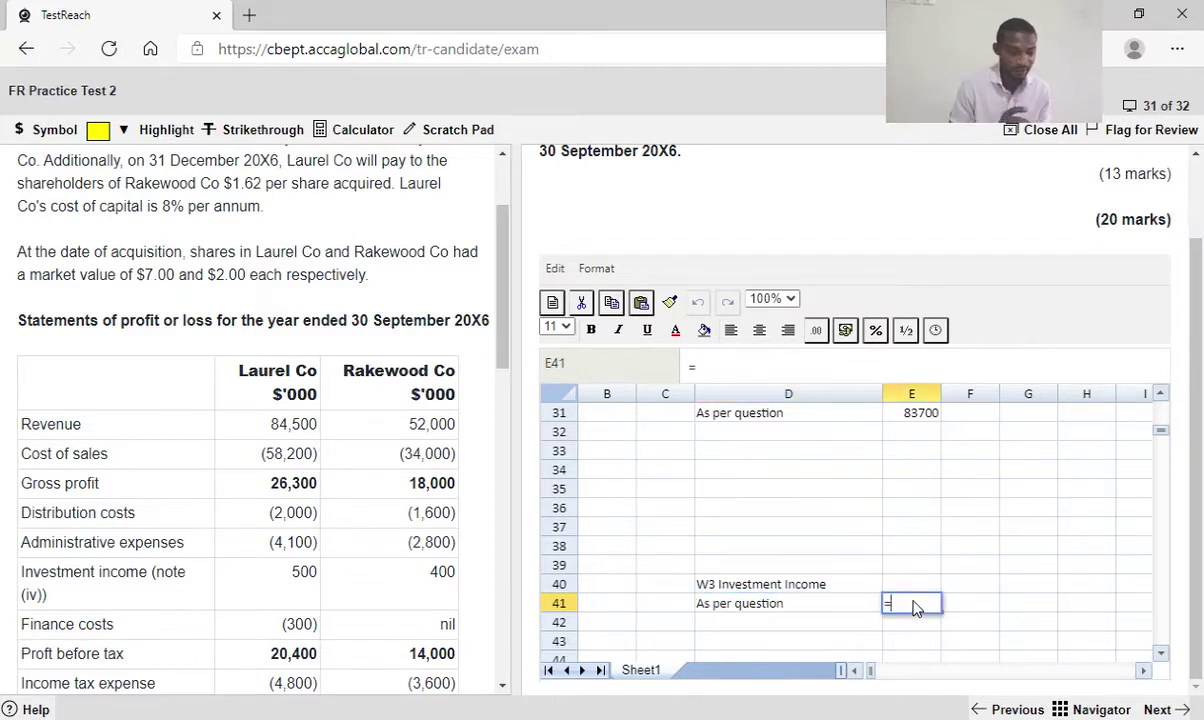
text(500)
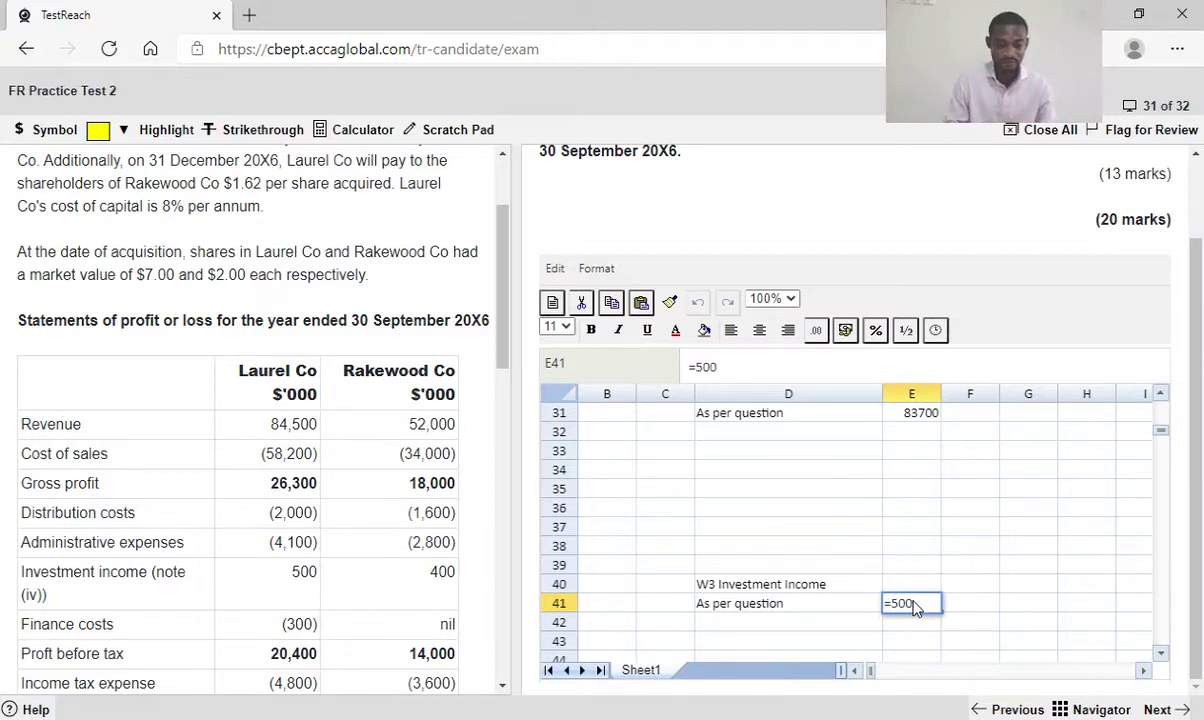
text(+()
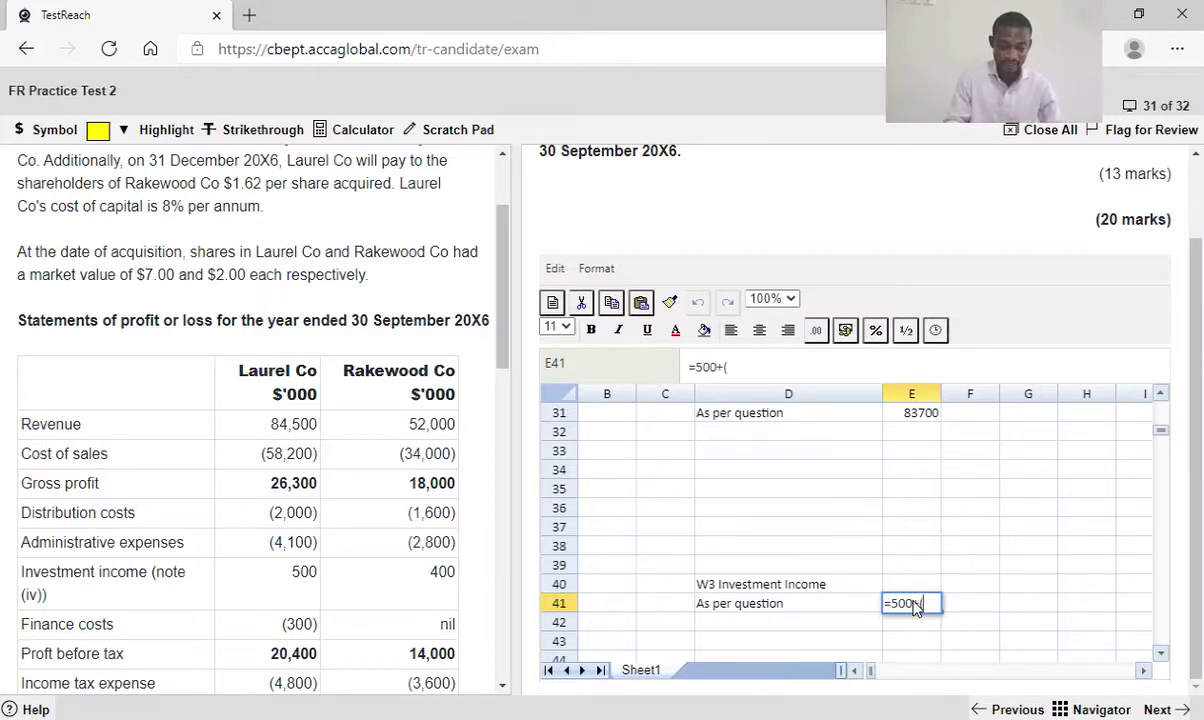
text(4)
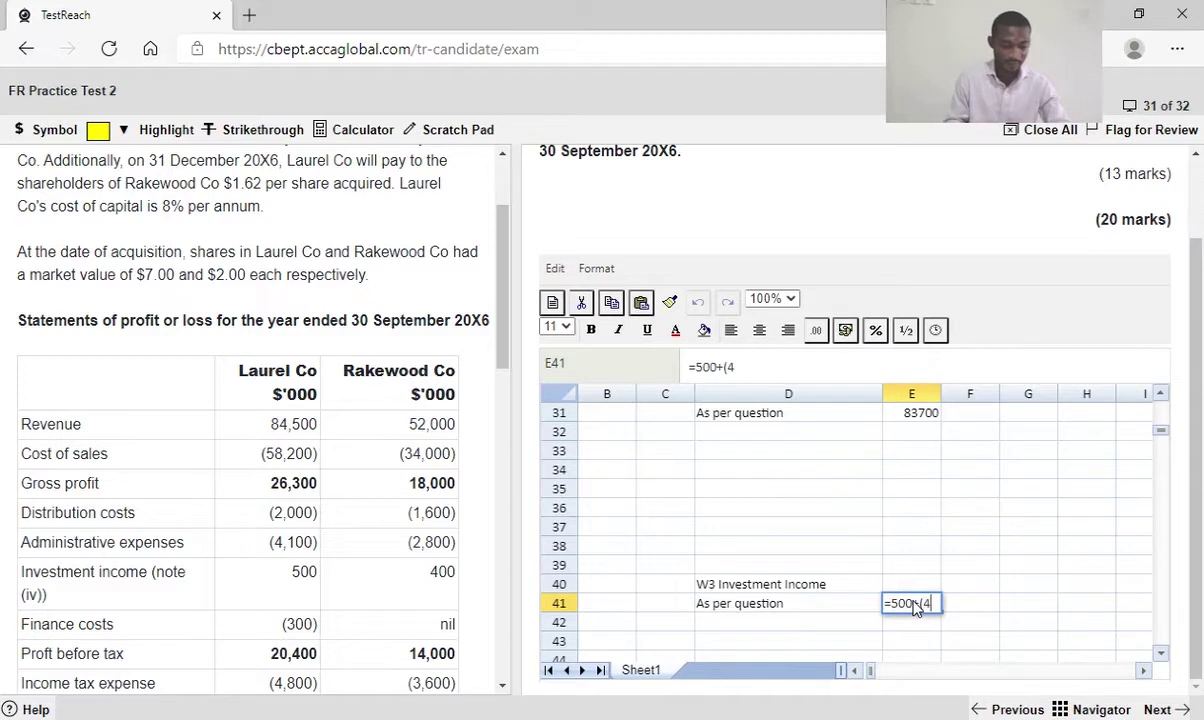
text(00*)
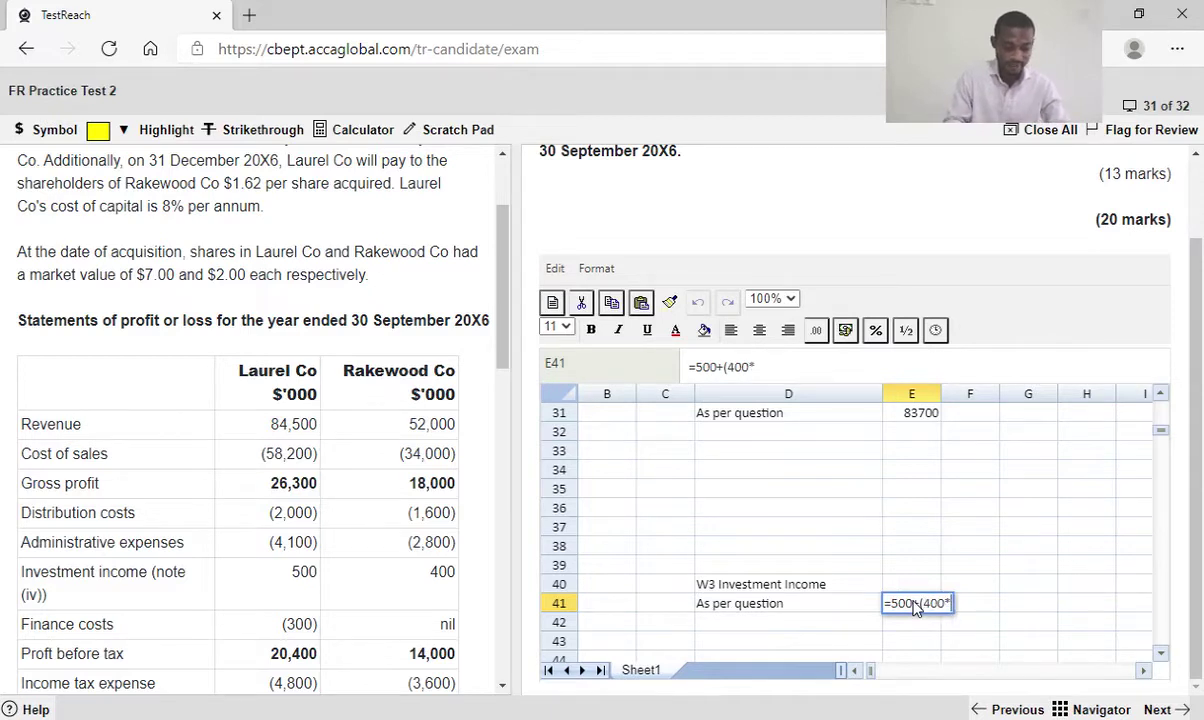
text(9)
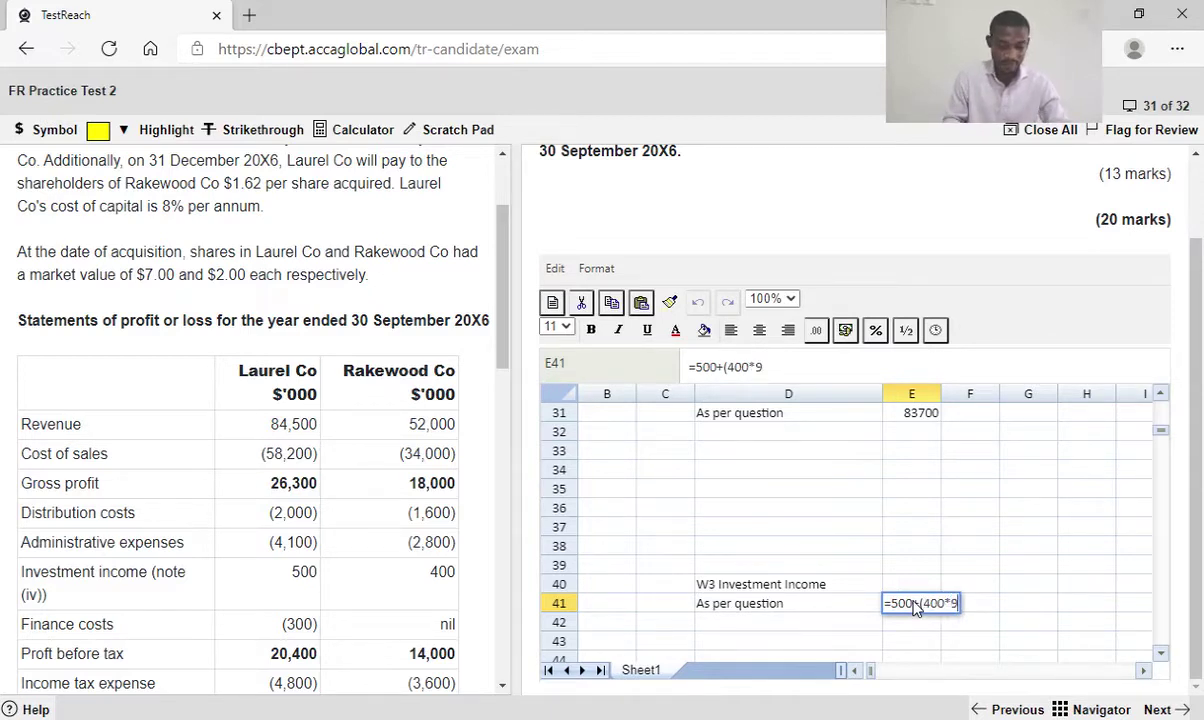
text(/12))
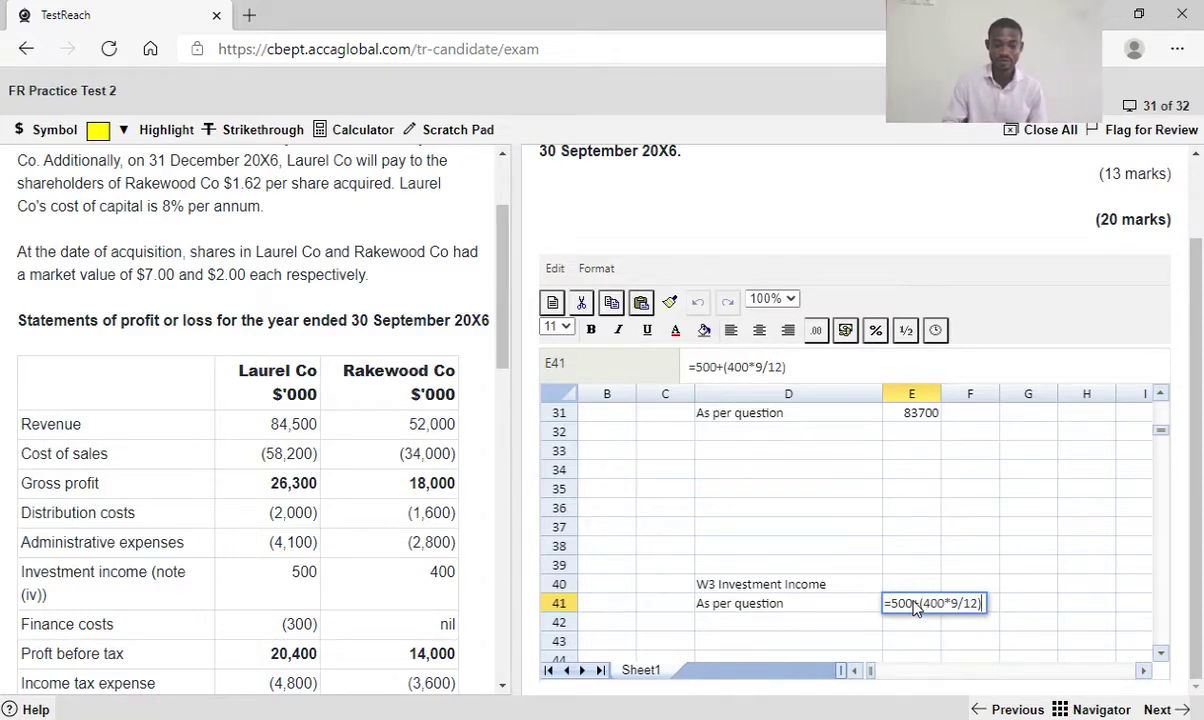
key(Return)
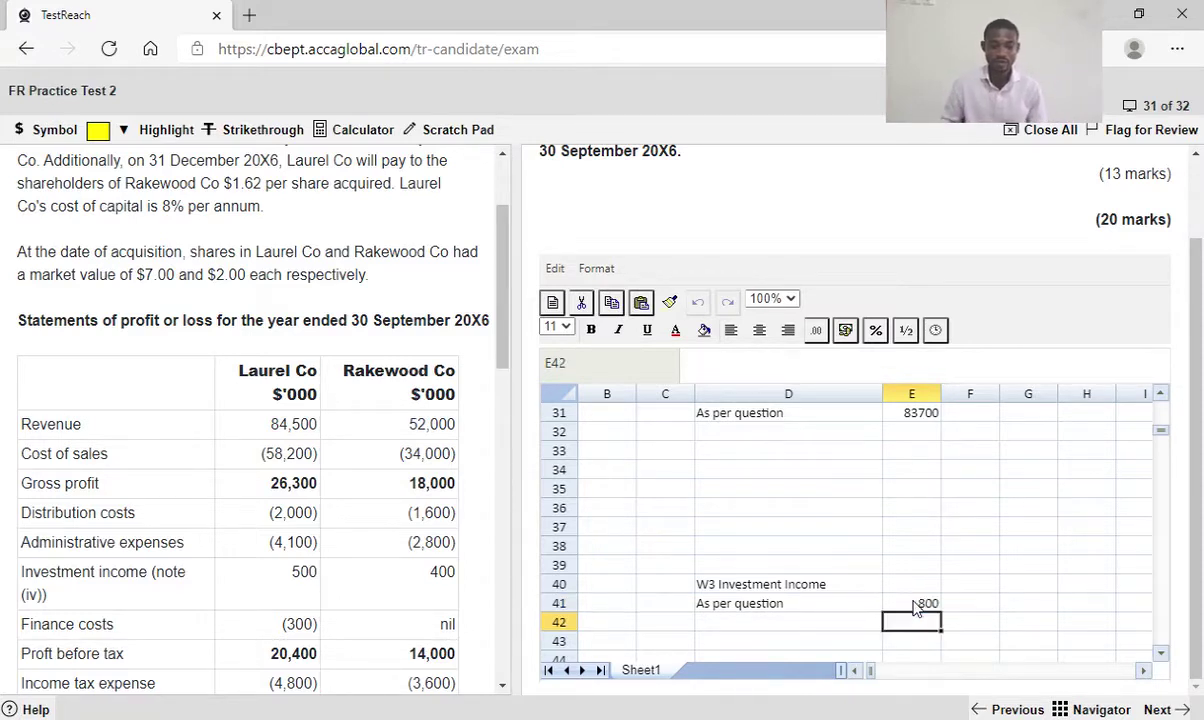
Consult note (iv) on Laurel Co's investment income and add the line label "Dividend" in cell D42
click(742, 625)
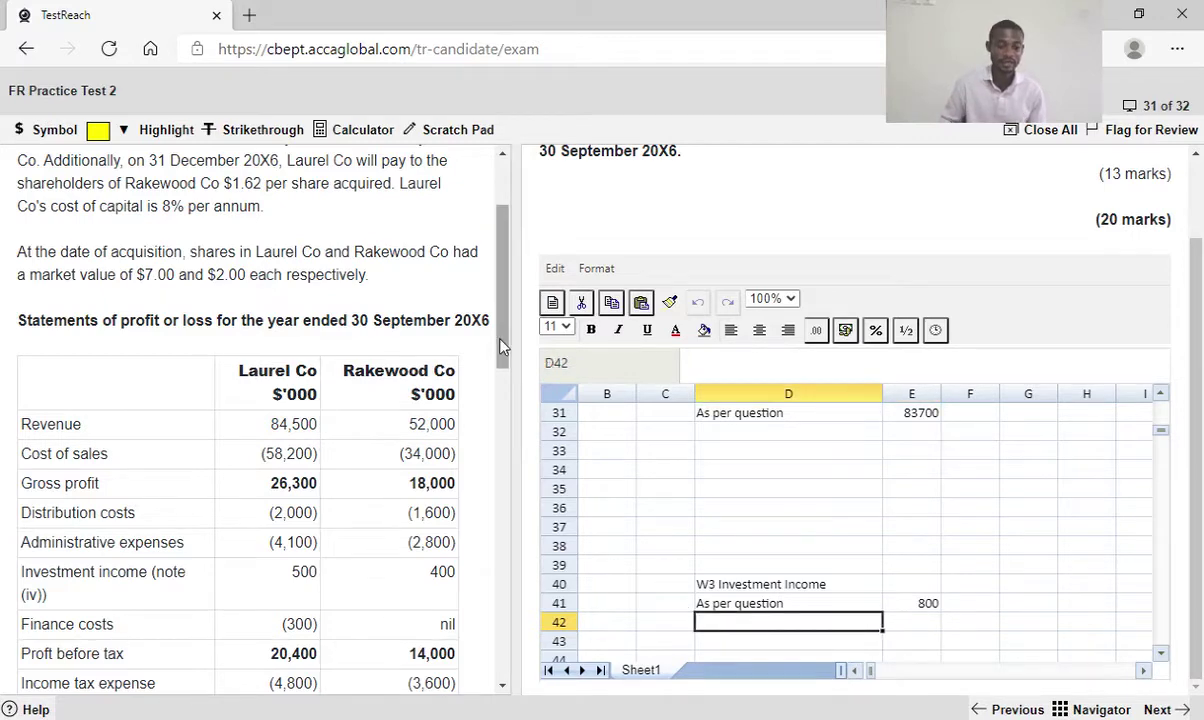
scroll(500, 480, down, 2)
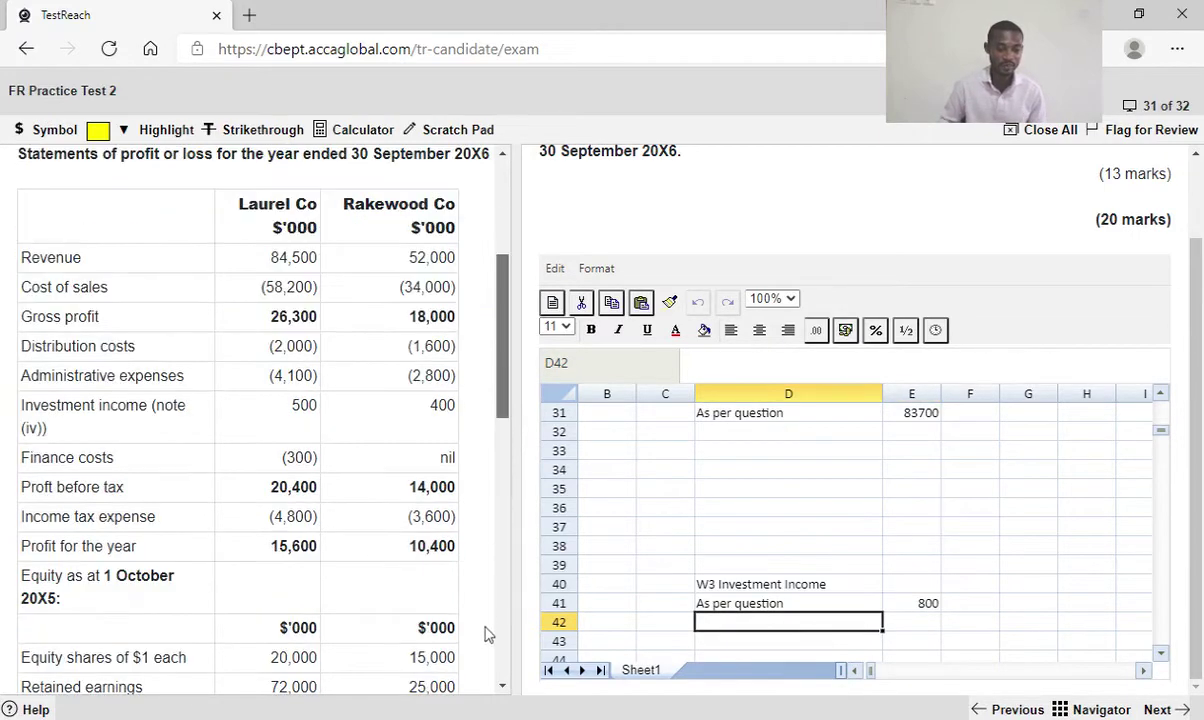
scroll(489, 653, down, 10)
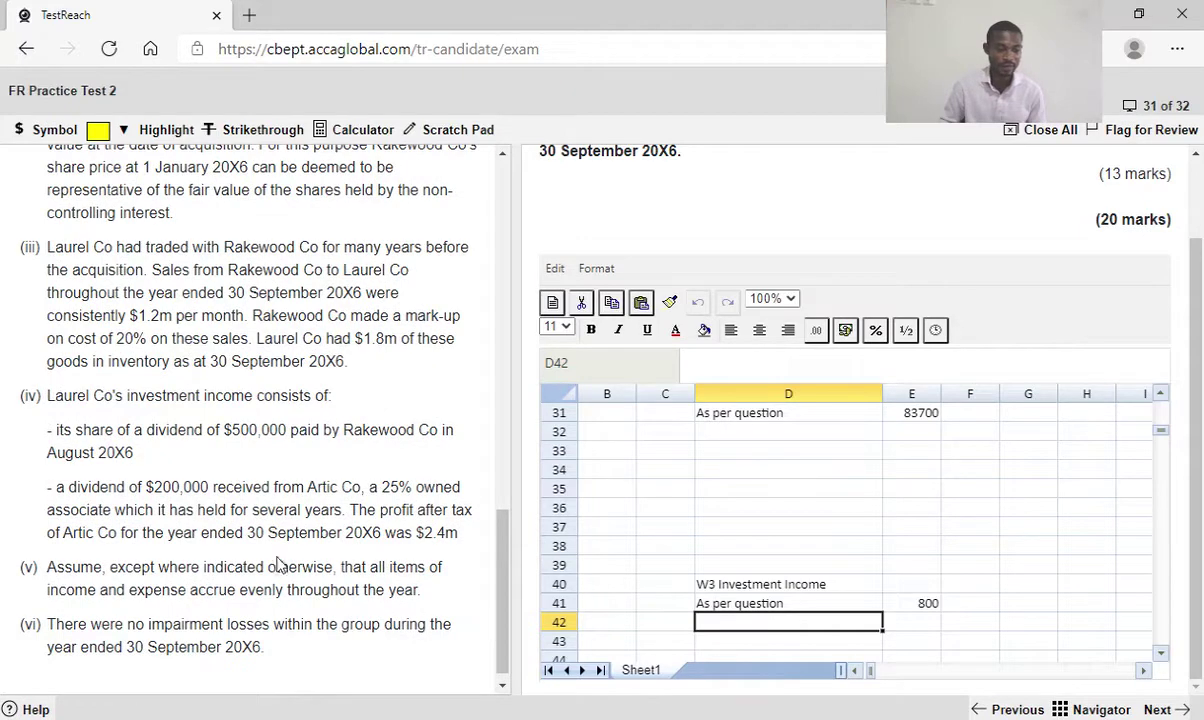
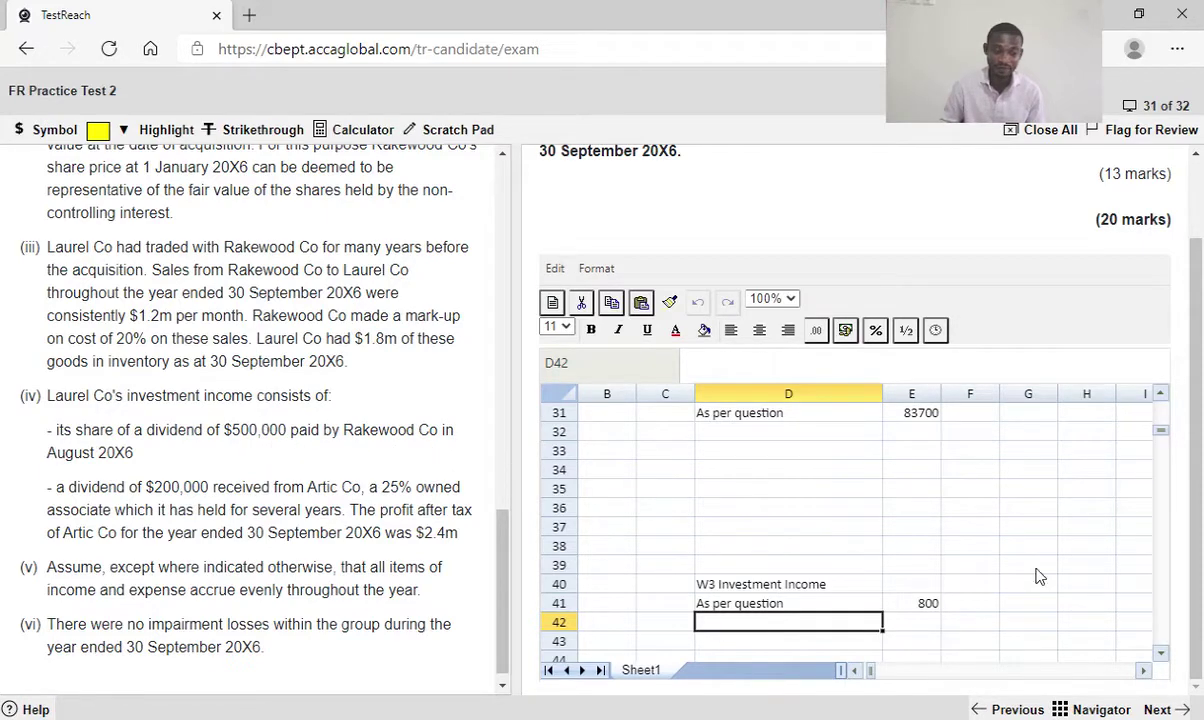
click(1160, 652)
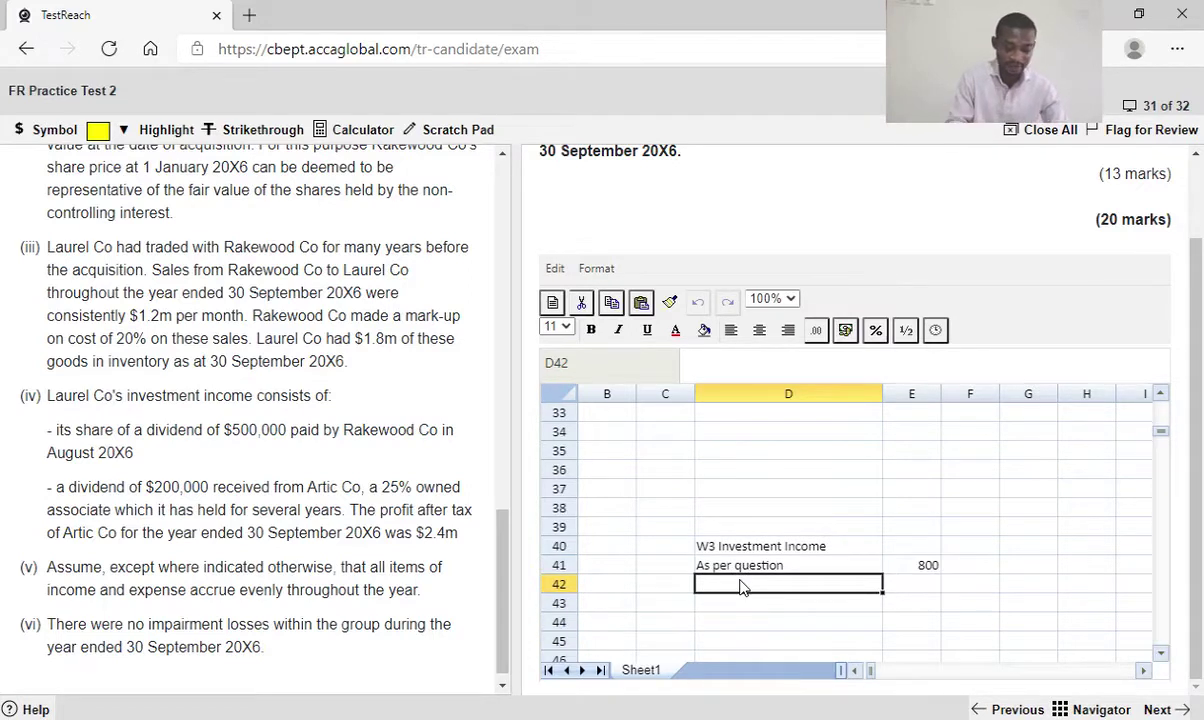
text(Dividend)
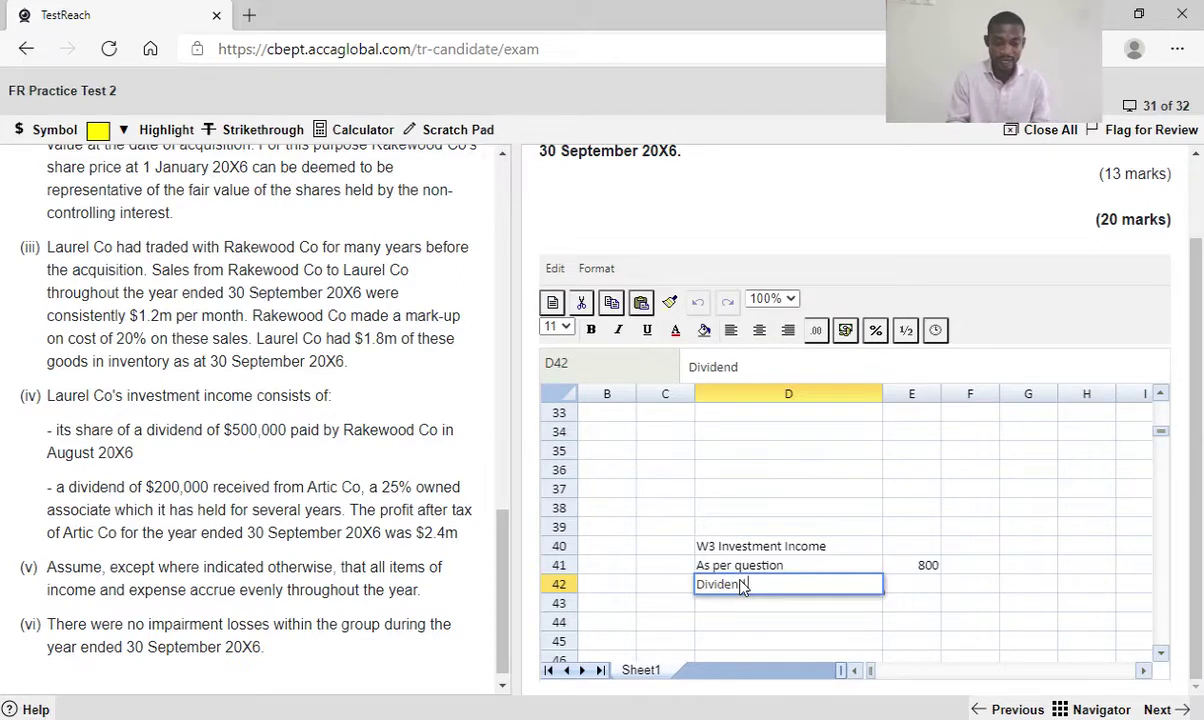
Enter the formula =500*0.6 in cell E42 for Laurel Co's share of the Rakewood Co dividend
click(908, 590)
text(=)
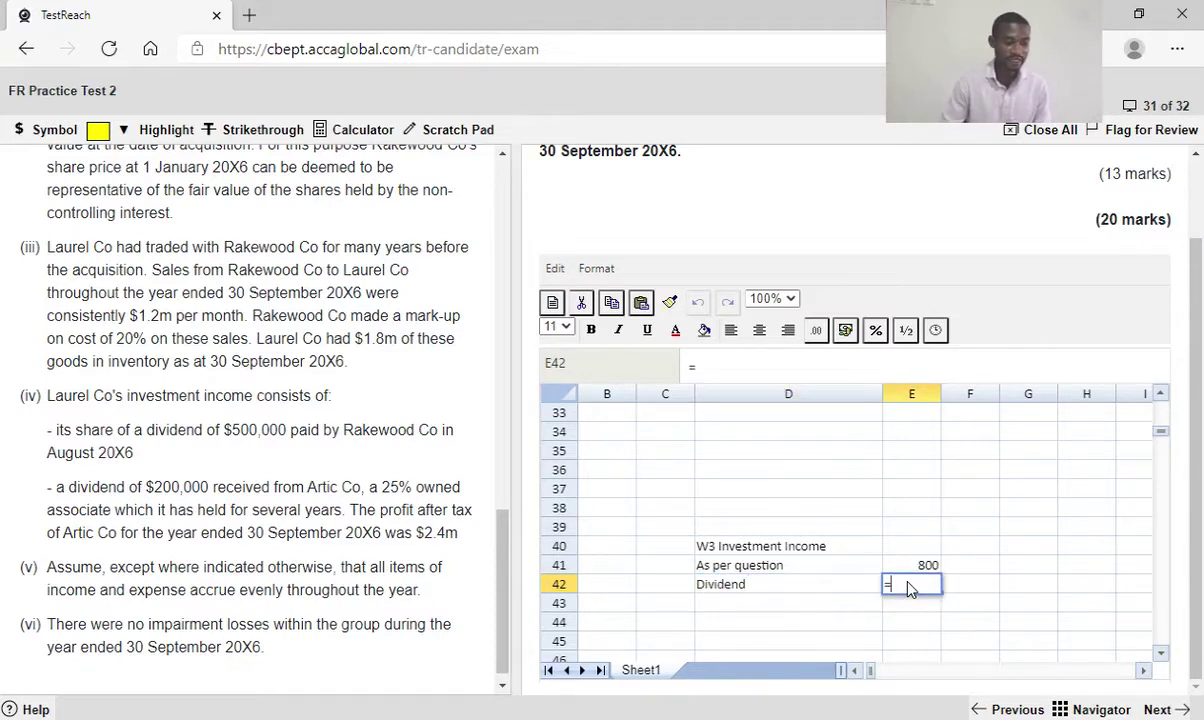
text(500)
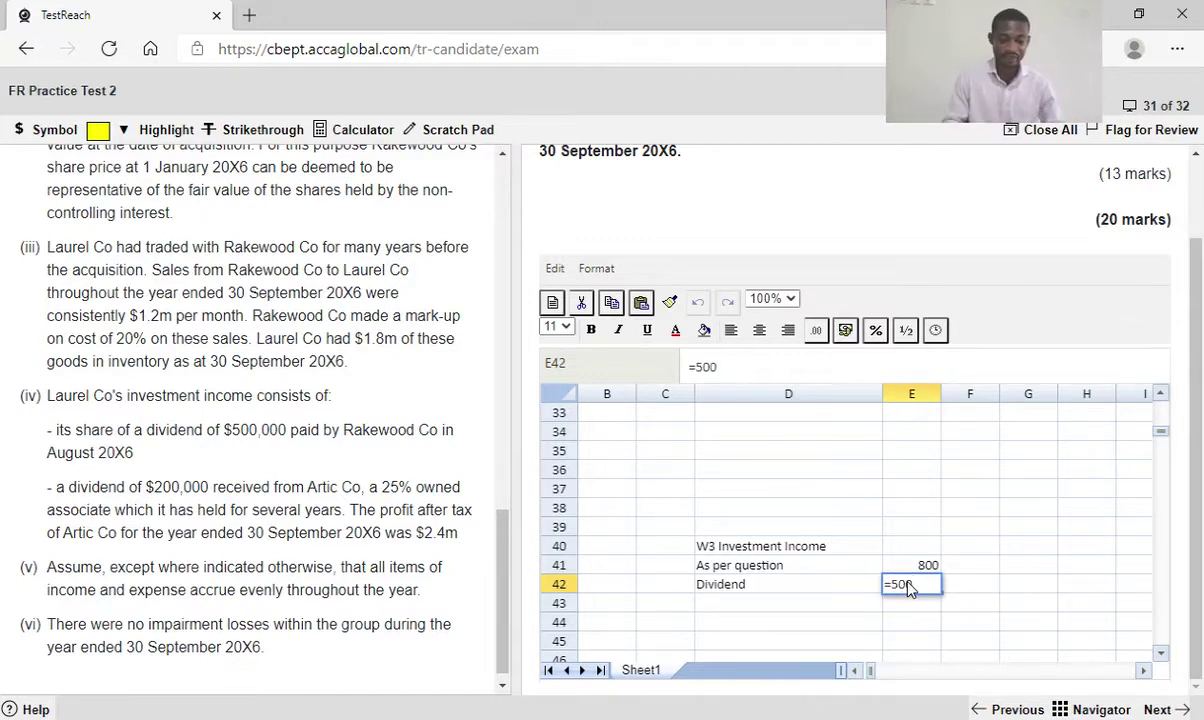
text(*0.)
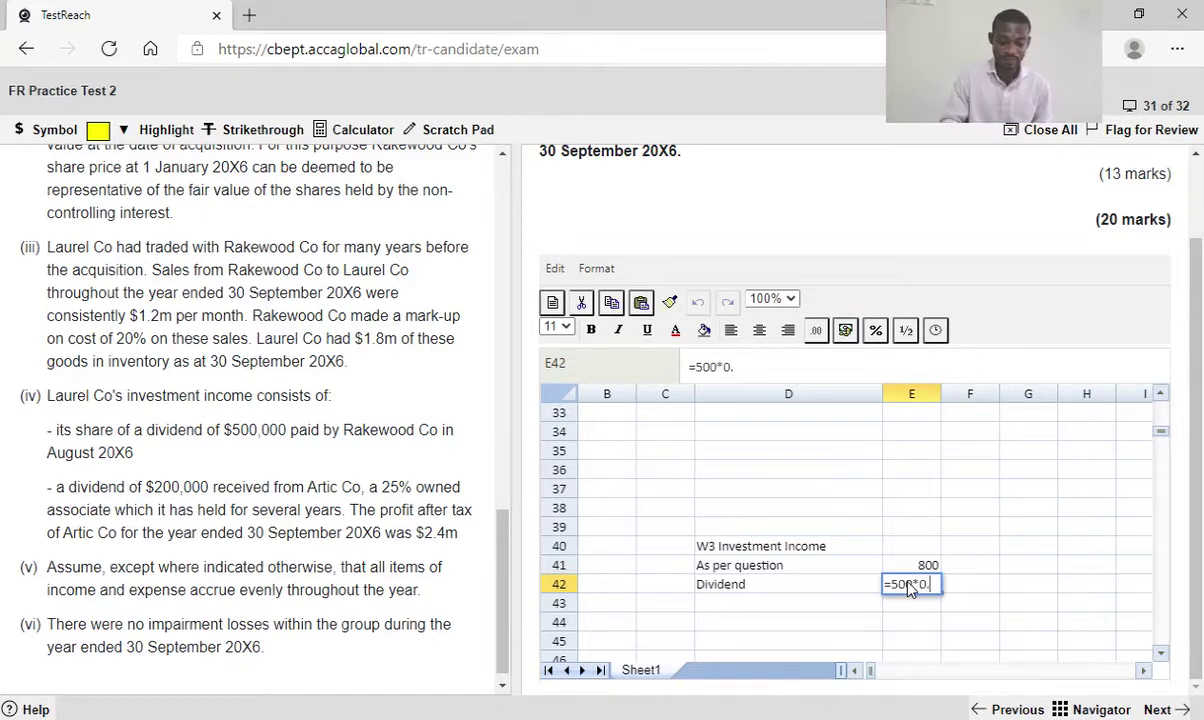
text(6)
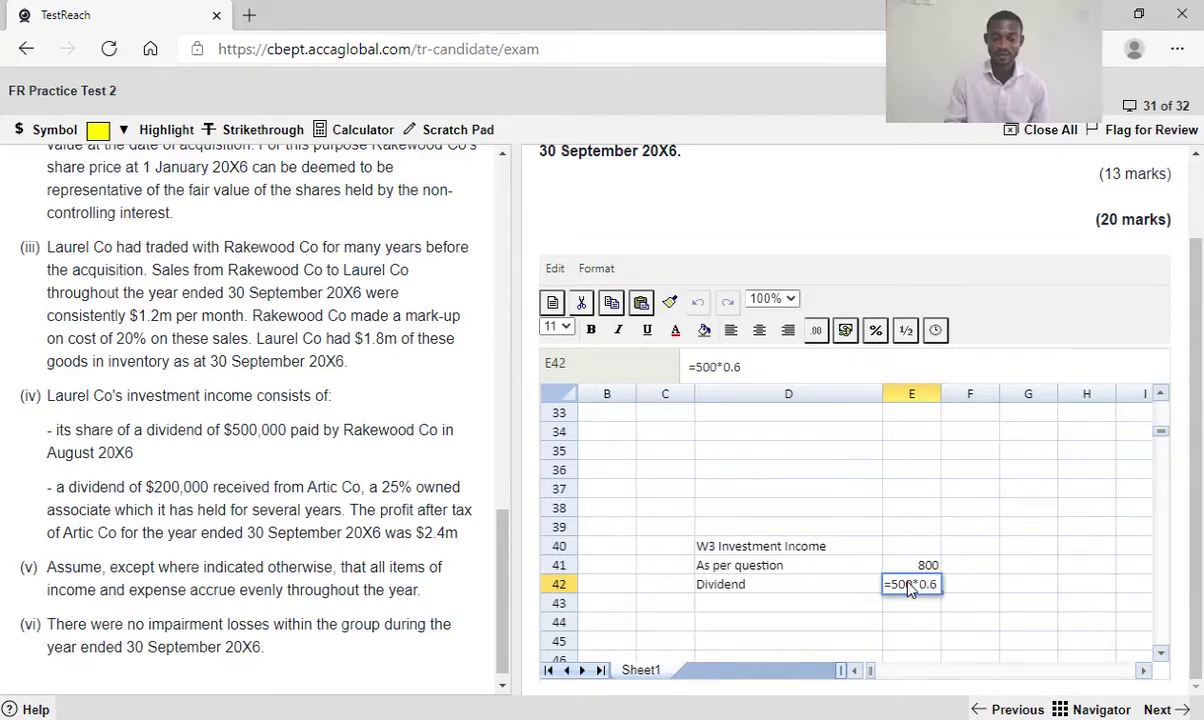
key(Return)
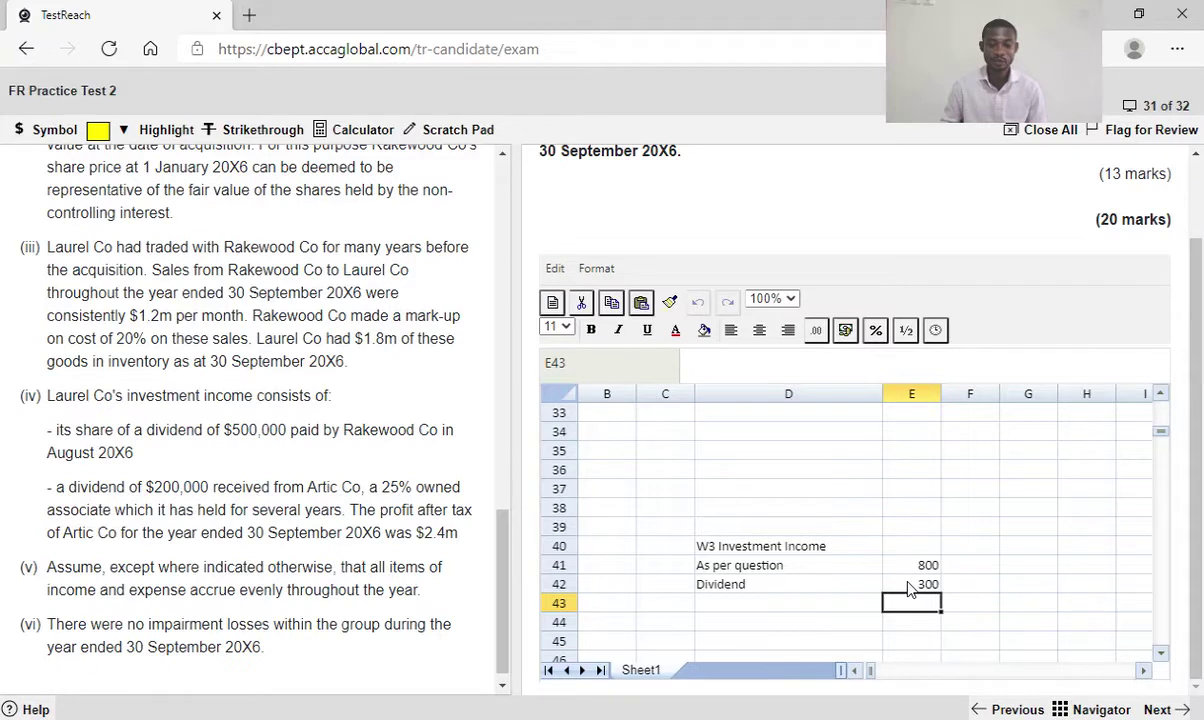
Make the Rakewood Co dividend in cell E42 a deduction by changing its formula to =-500*0.6
double_click(910, 588)
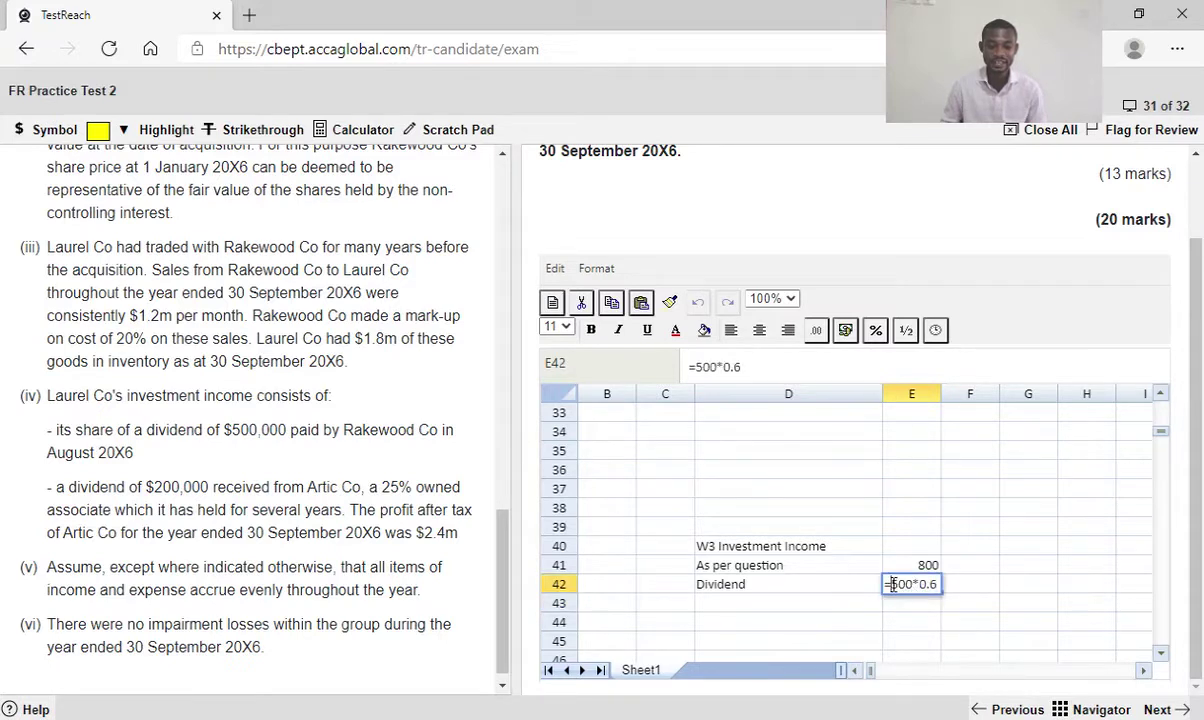
text(-)
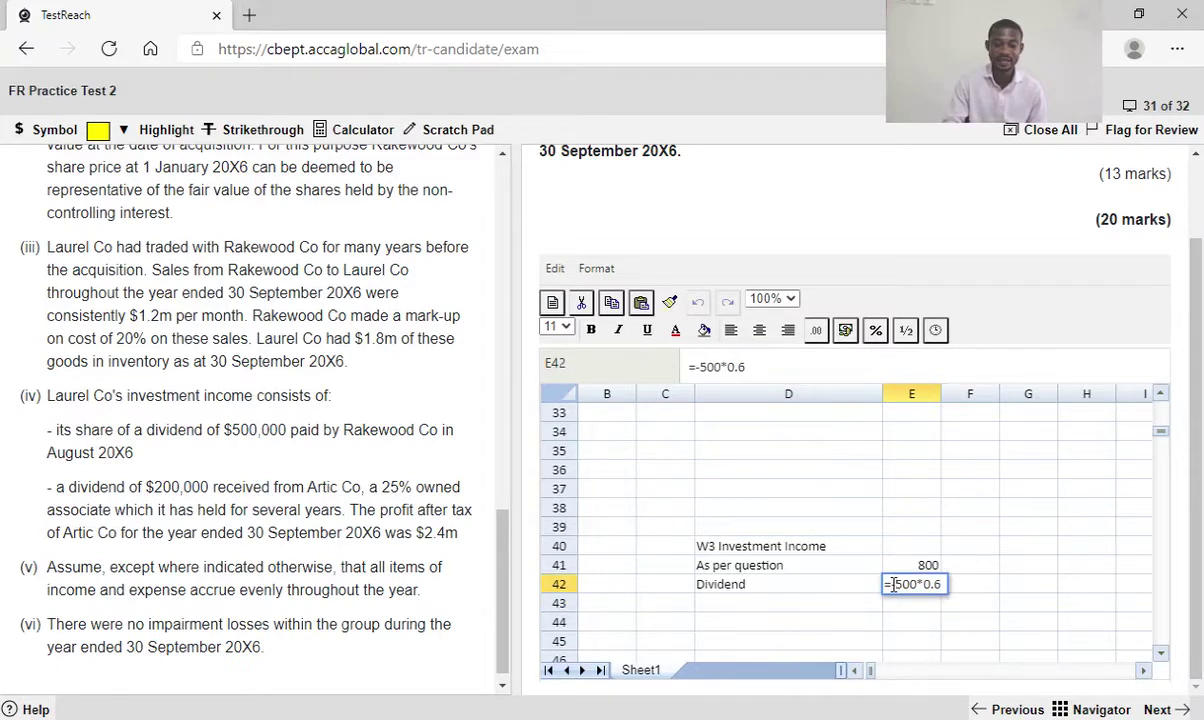
key(Return)
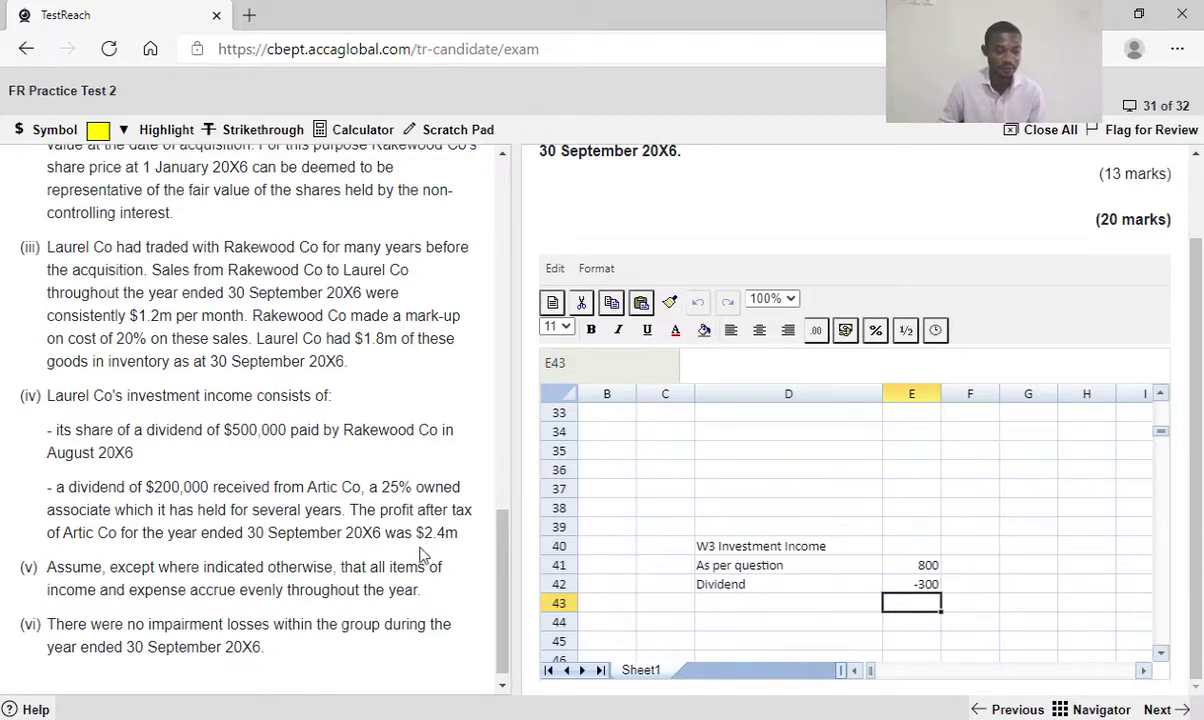
Add the line label "Dividend of Associate" in cell D43 of the W3 Investment Income working
click(724, 606)
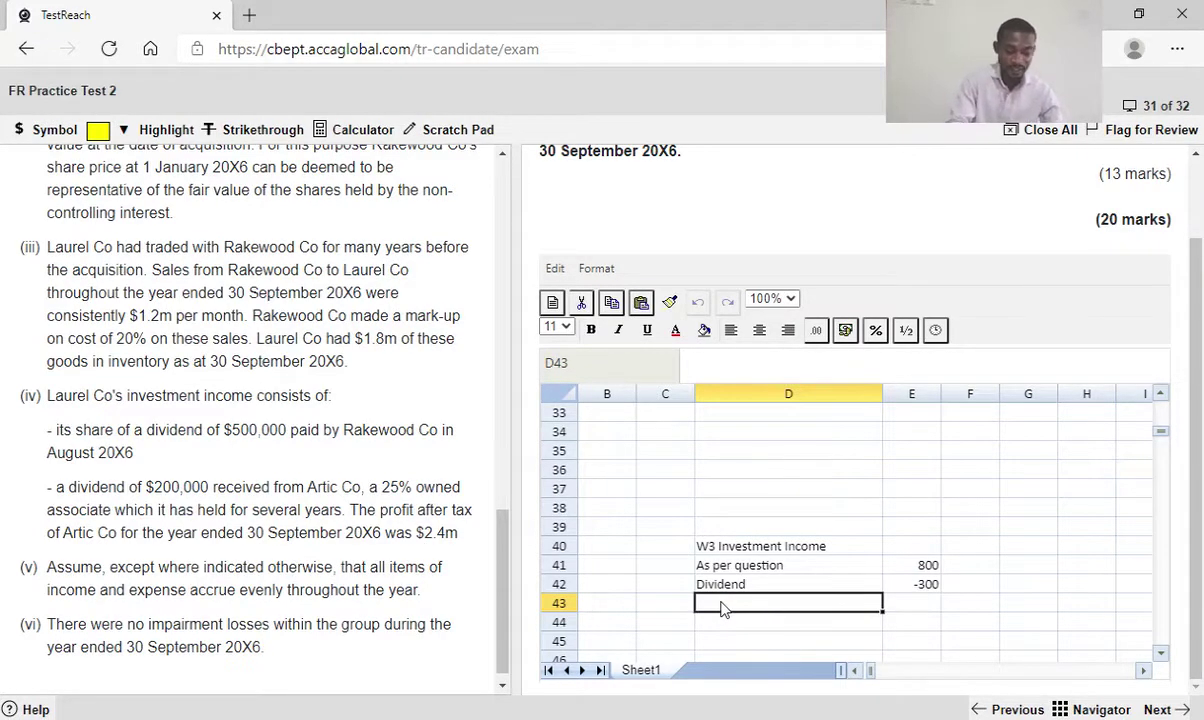
text(Div)
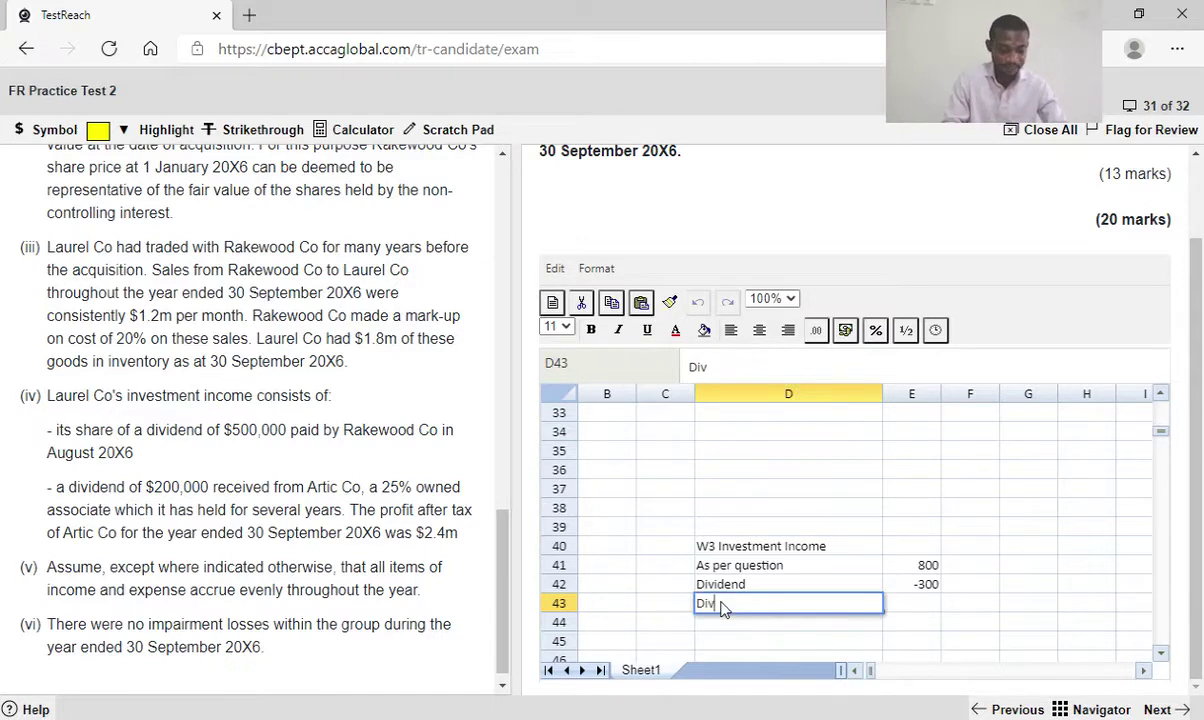
text(idend of)
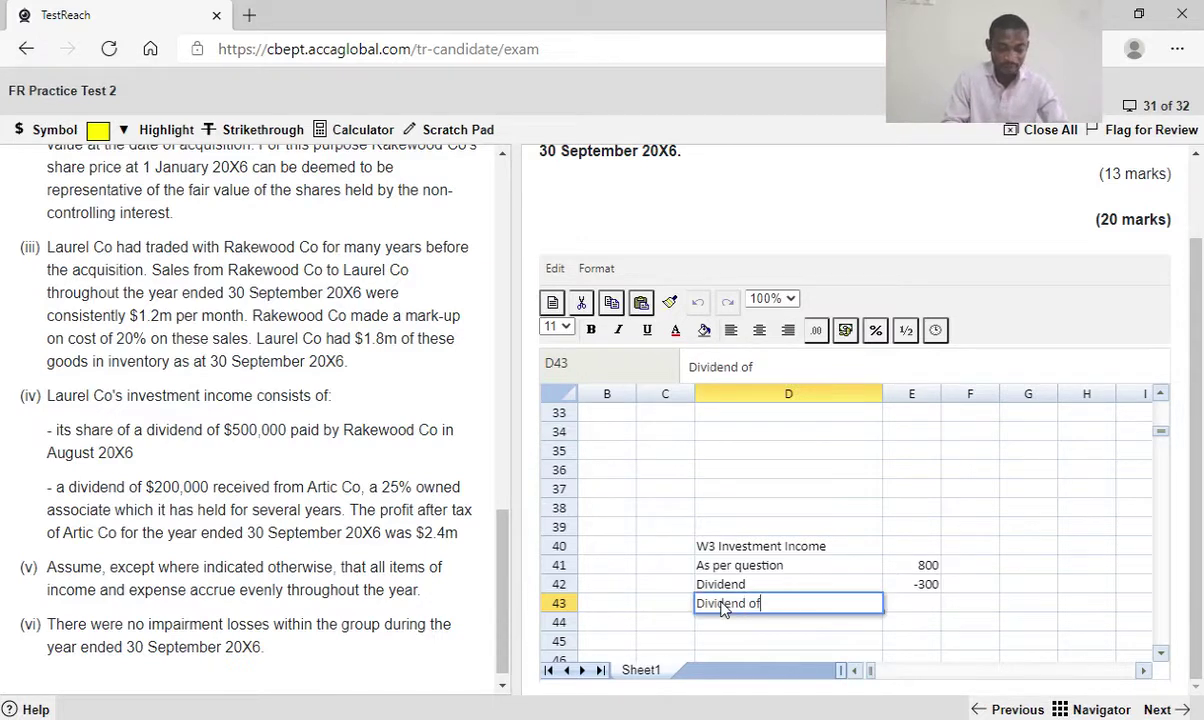
text( Asso)
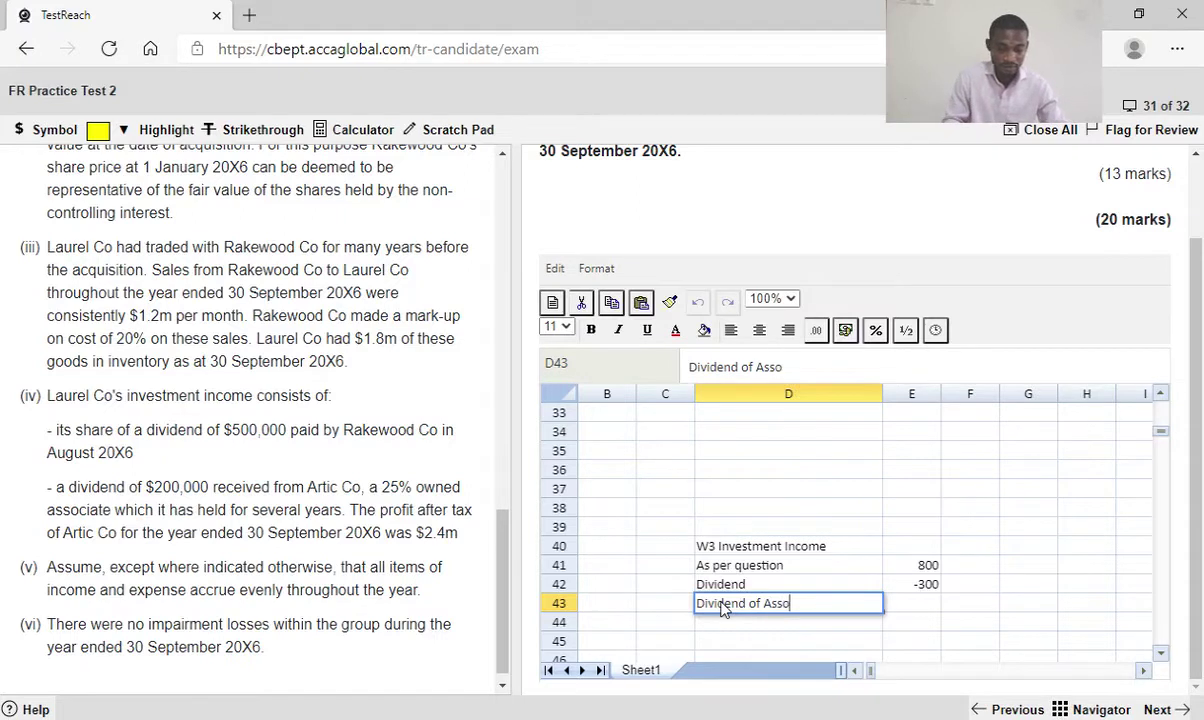
text(ciate)
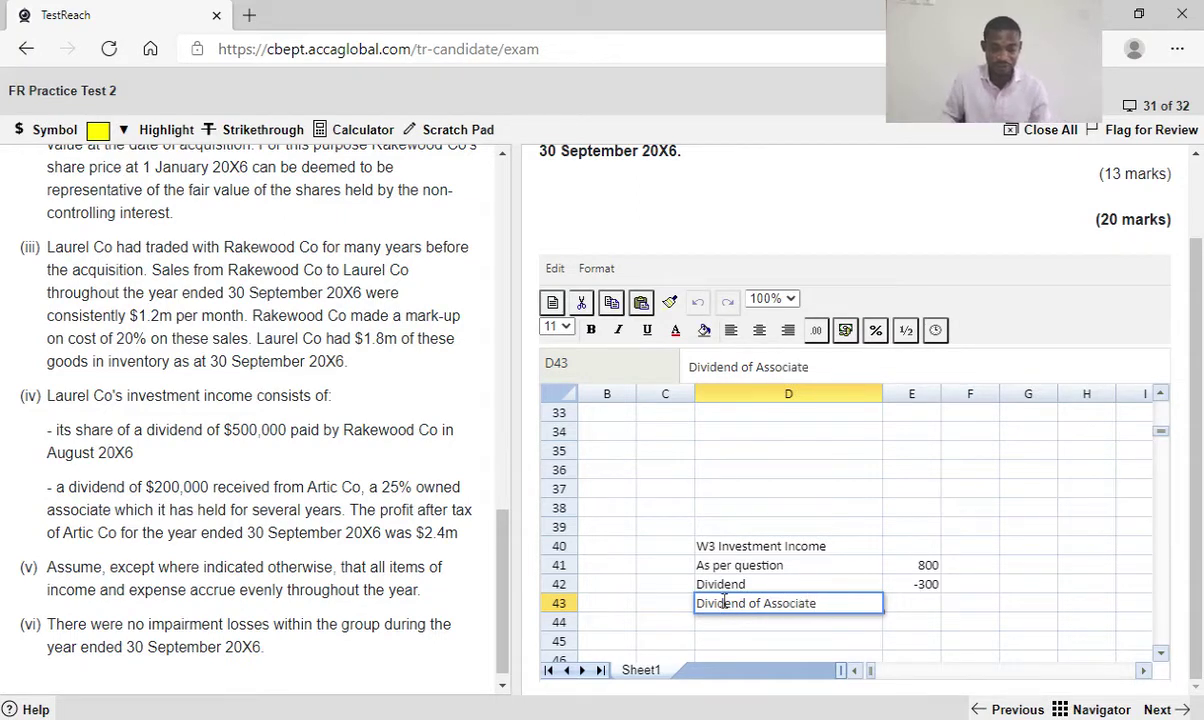
Enter -200 in cell E43 to deduct the dividend received from the associate, Artic Co
click(911, 606)
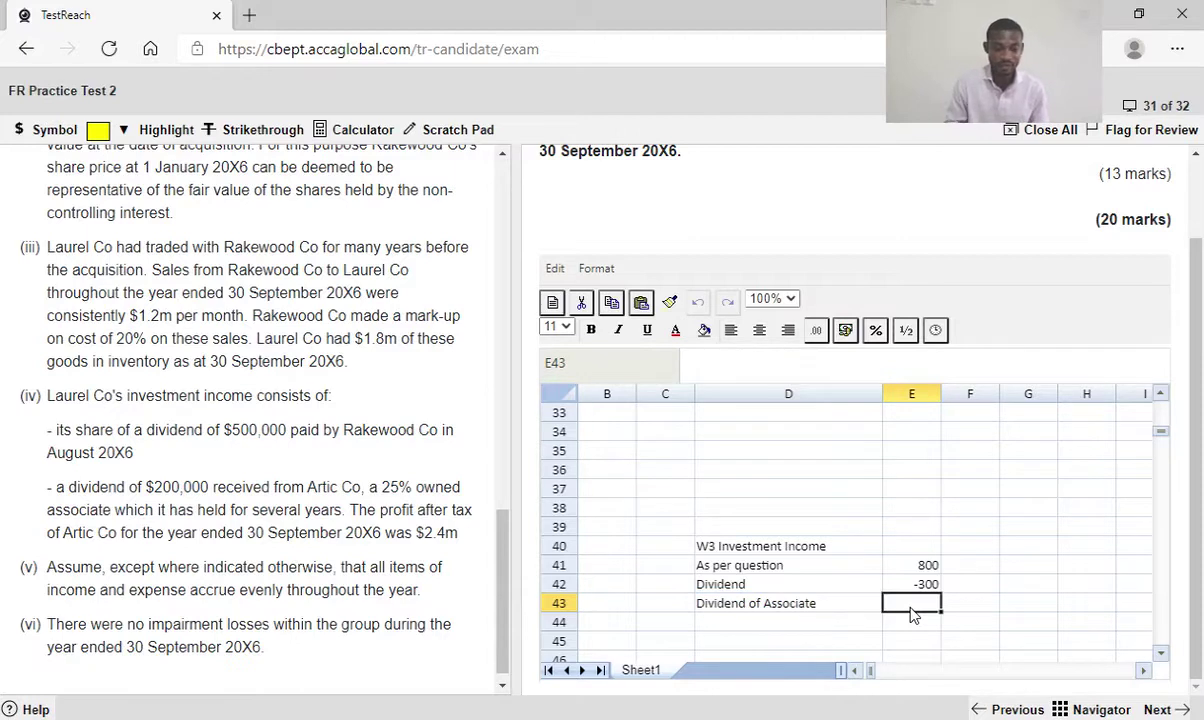
text(-200)
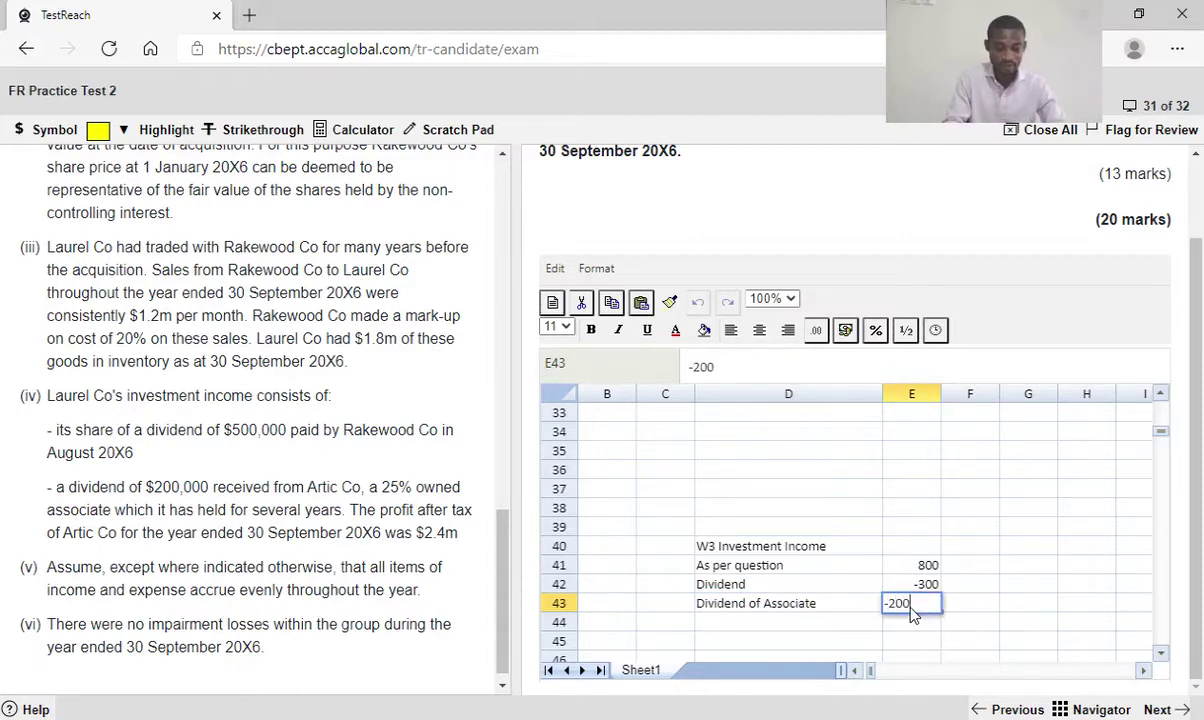
click(857, 627)
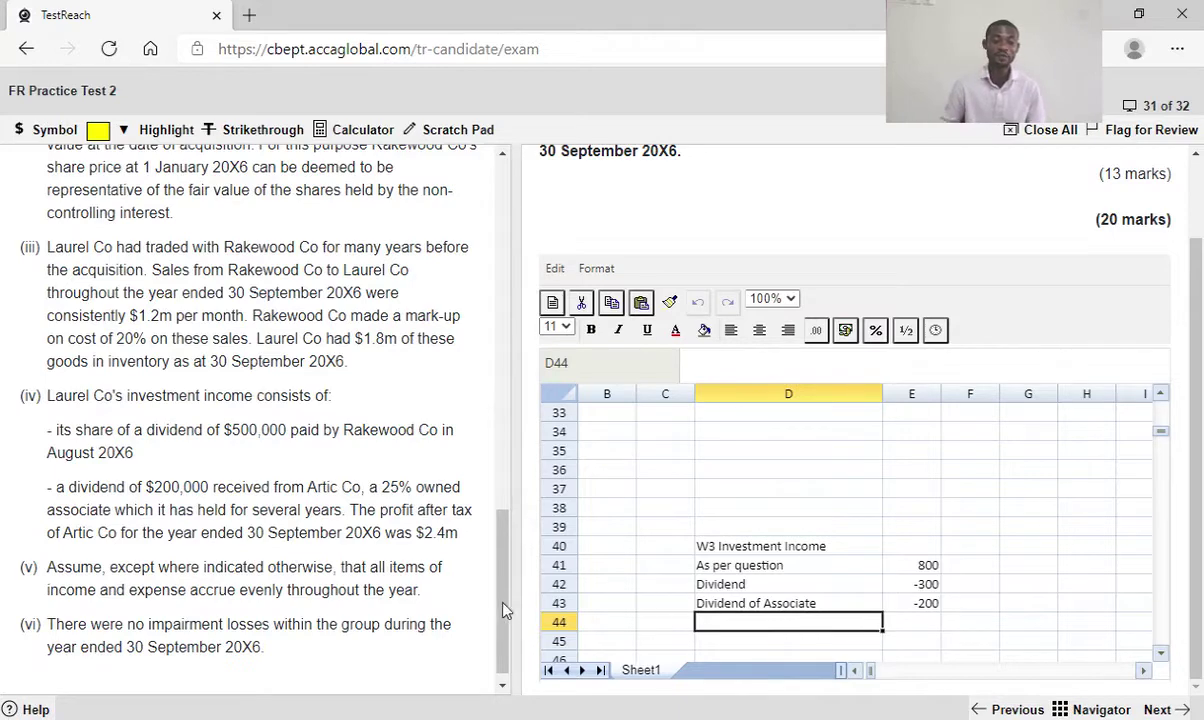
Review the scenario's profit or loss figures and notes, and total the W3 Investment Income working in cell E44 with a SUM of E41:E43
scroll(503, 548, up, 1)
scroll(492, 196, up, 20)
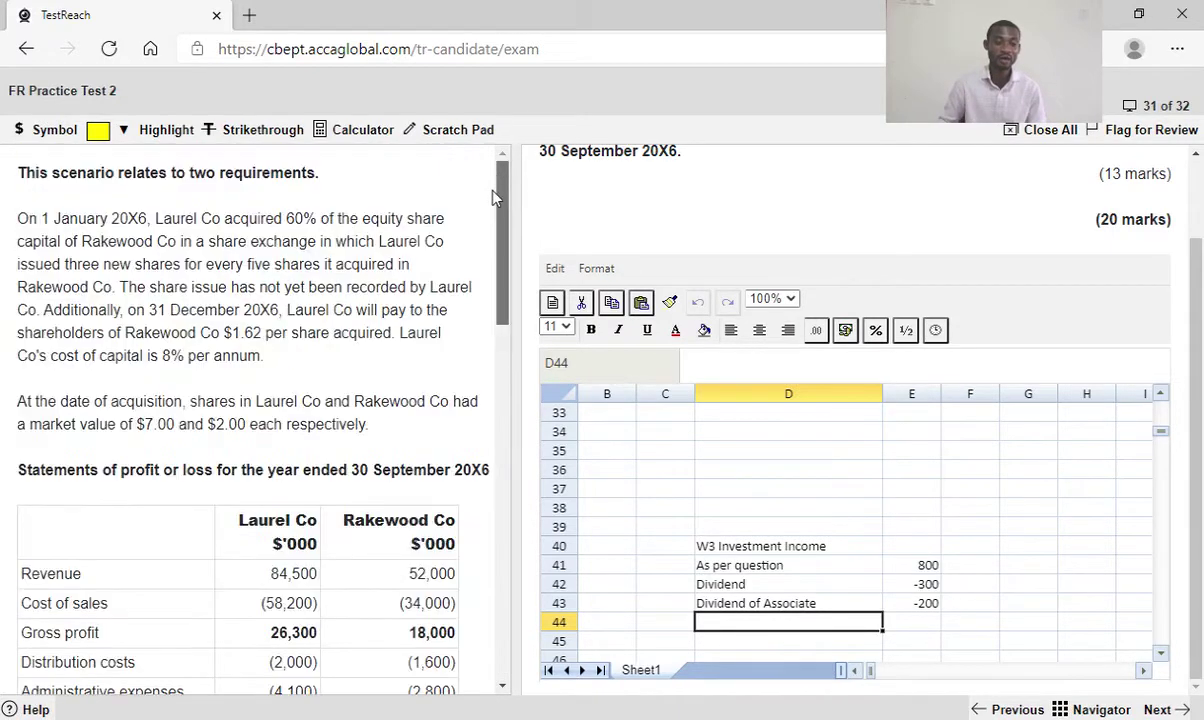
scroll(497, 296, down, 3)
scroll(495, 296, down, 6)
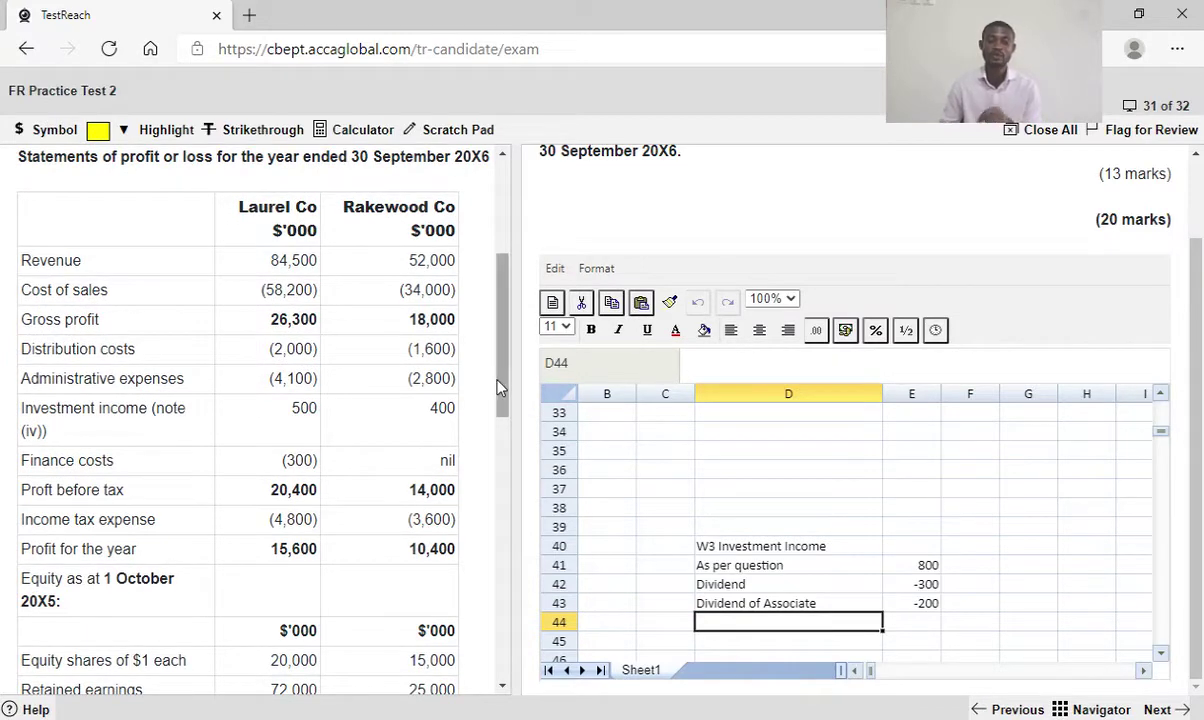
scroll(497, 476, down, 4)
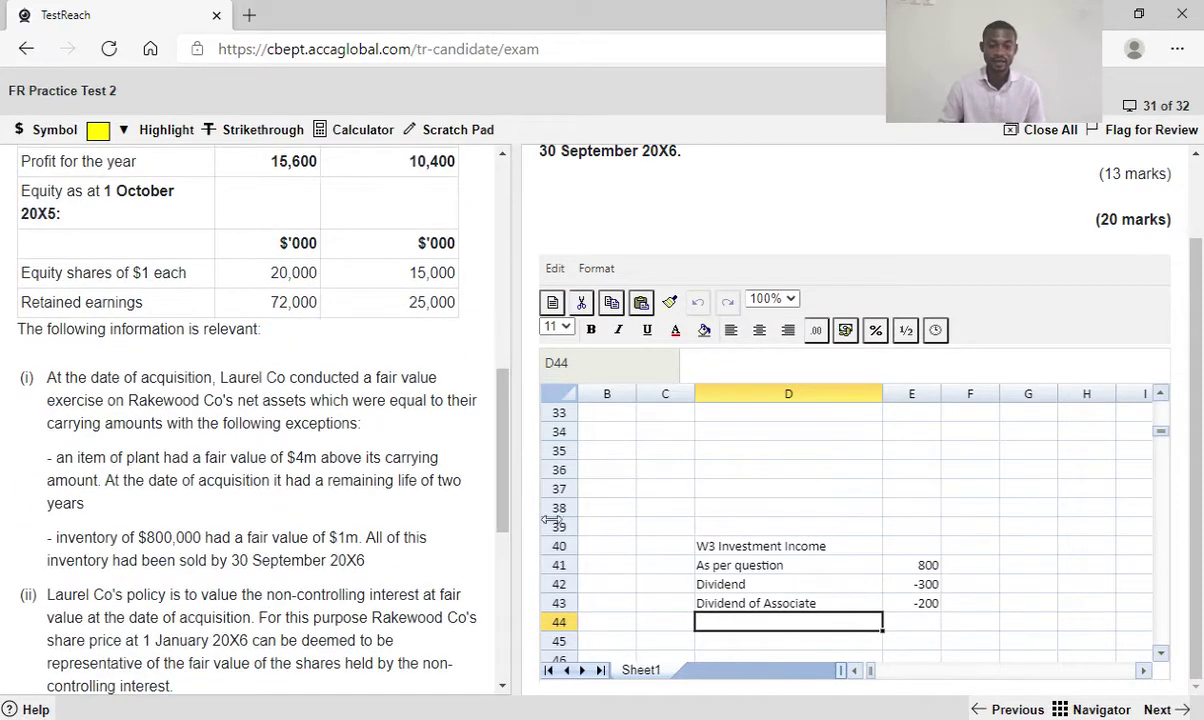
scroll(500, 559, down, 2)
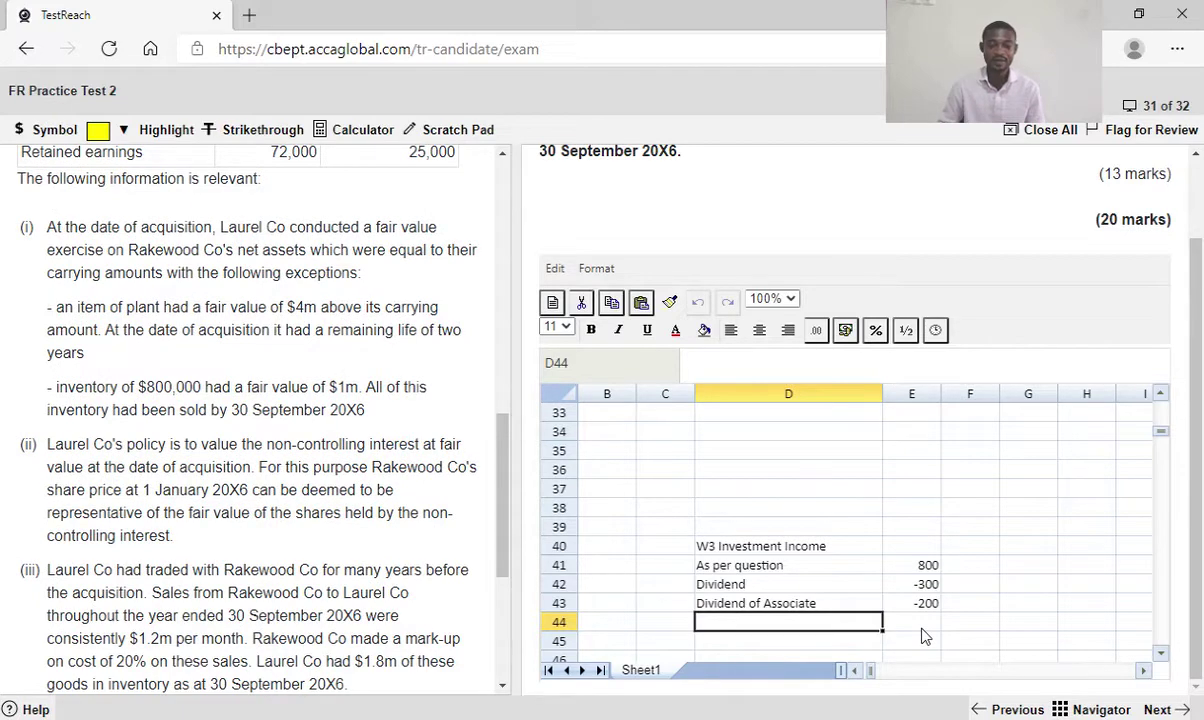
click(925, 624)
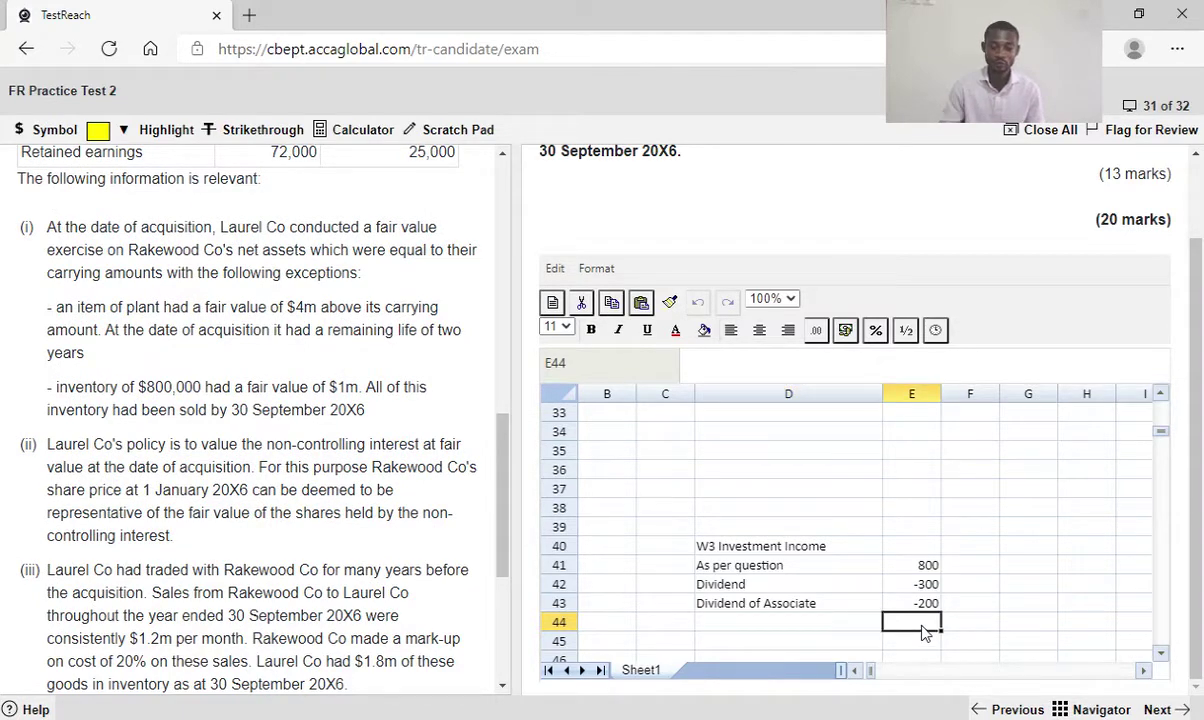
text(=)
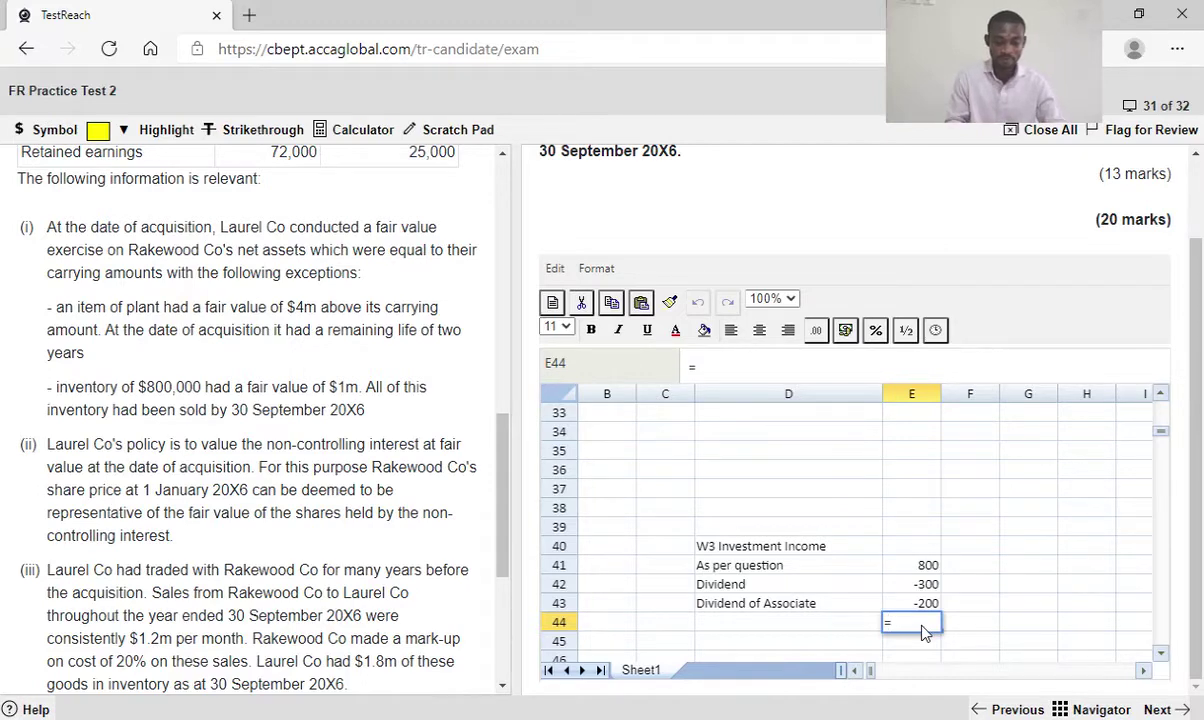
text(sum)
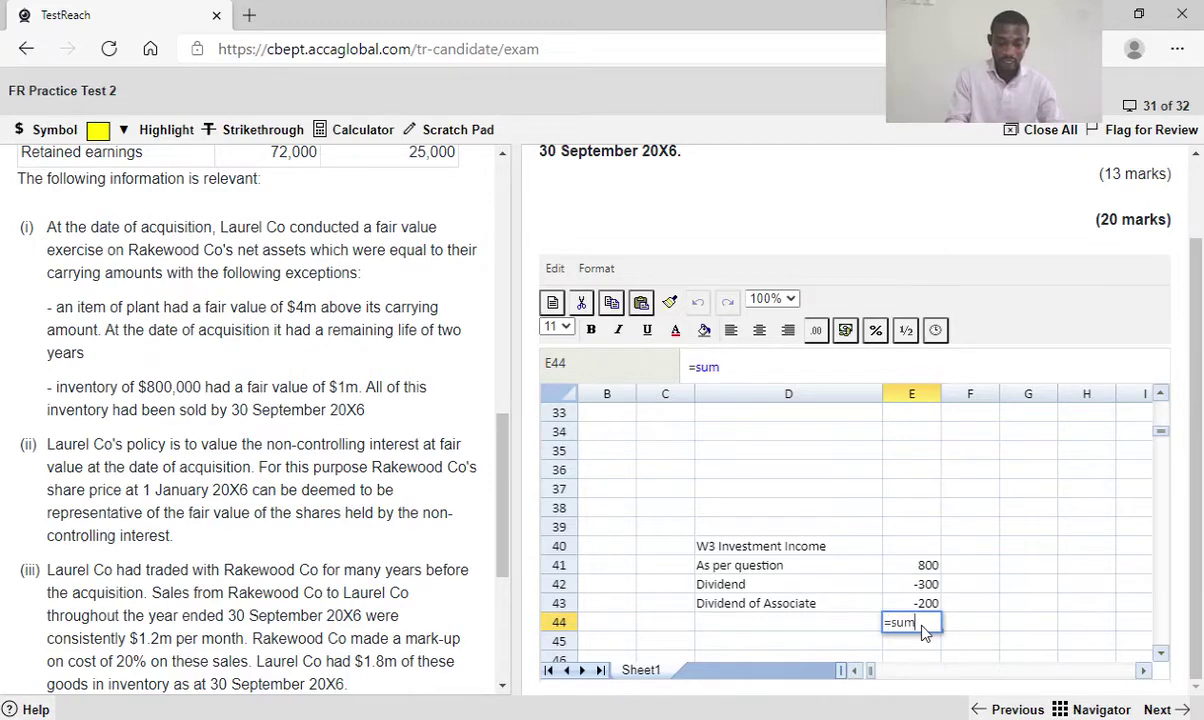
text(()
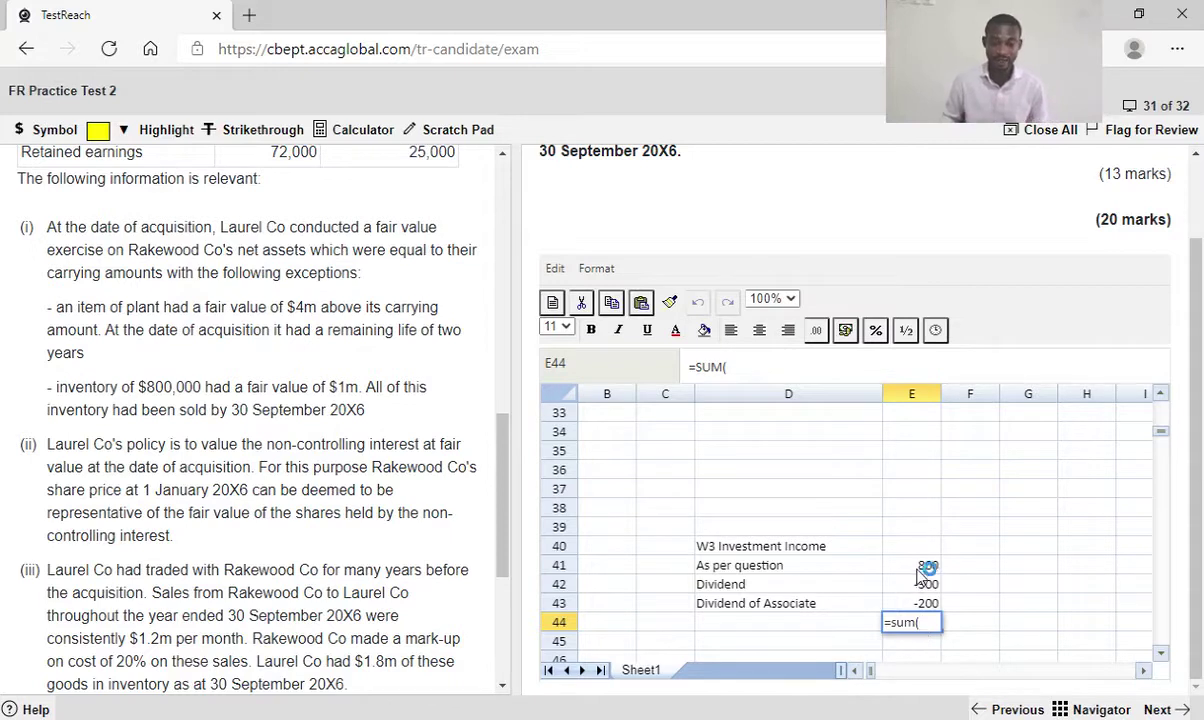
drag(920, 570, 927, 618)
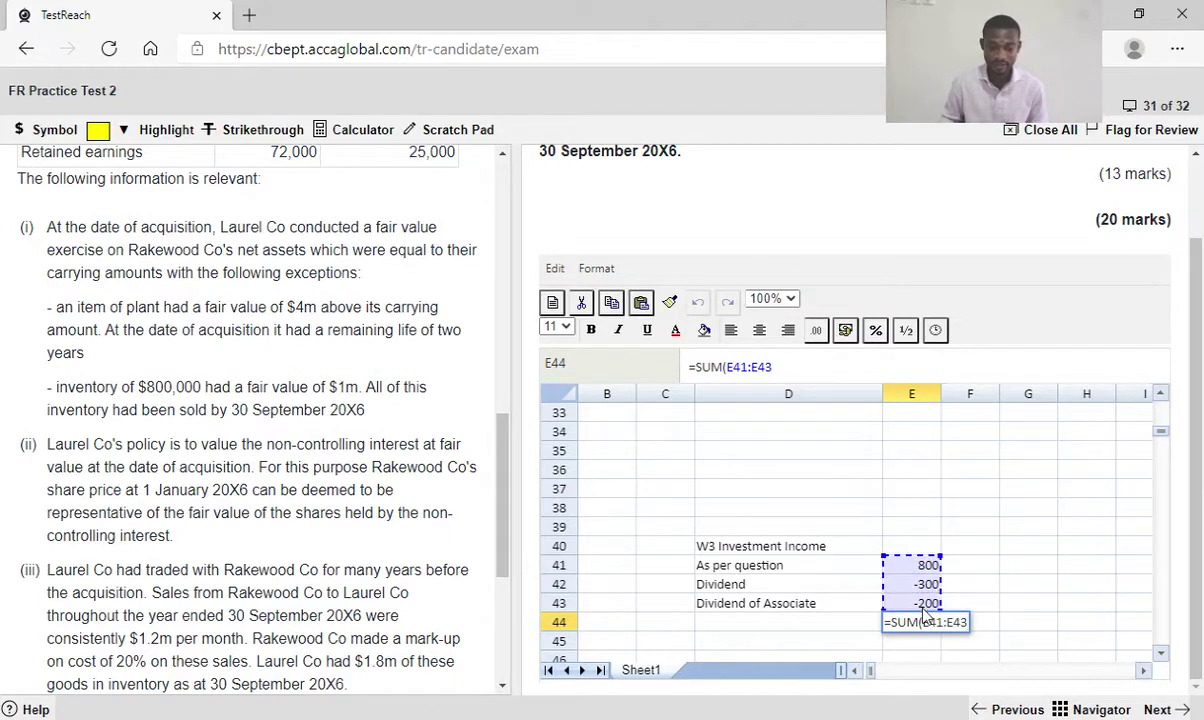
key(Return)
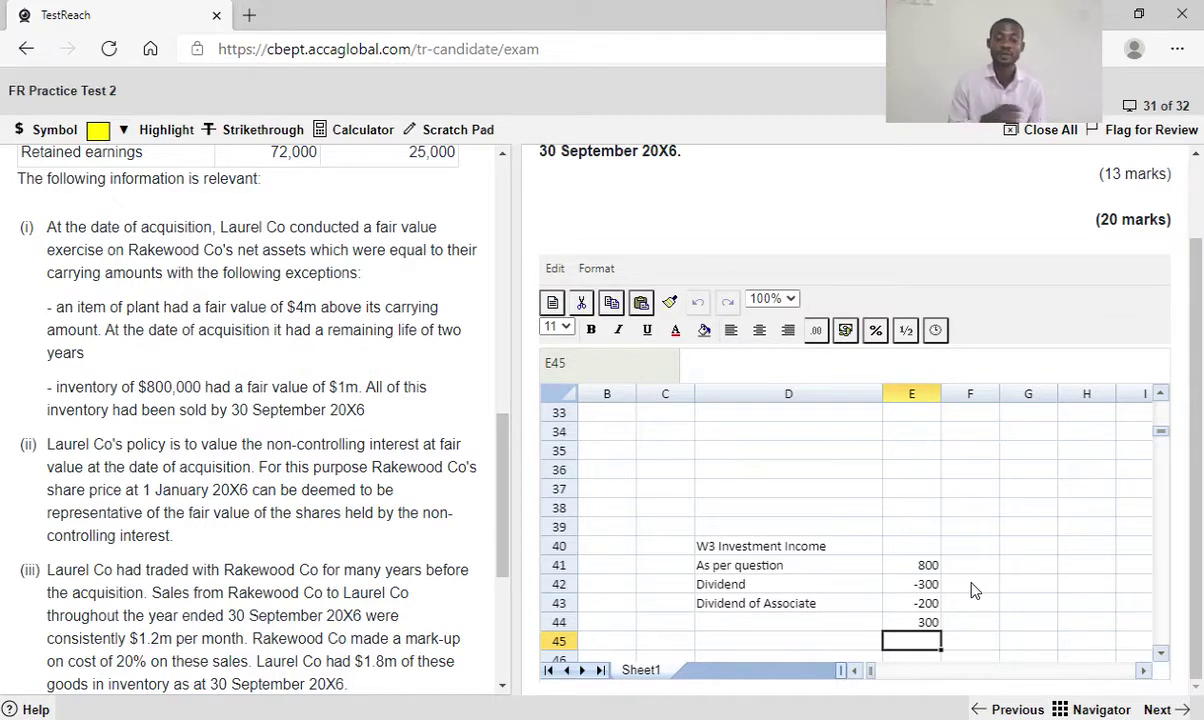
Link the Investment Income line in cell B29 of the consolidated statement to the W3 total with the formula =E44
click(855, 674)
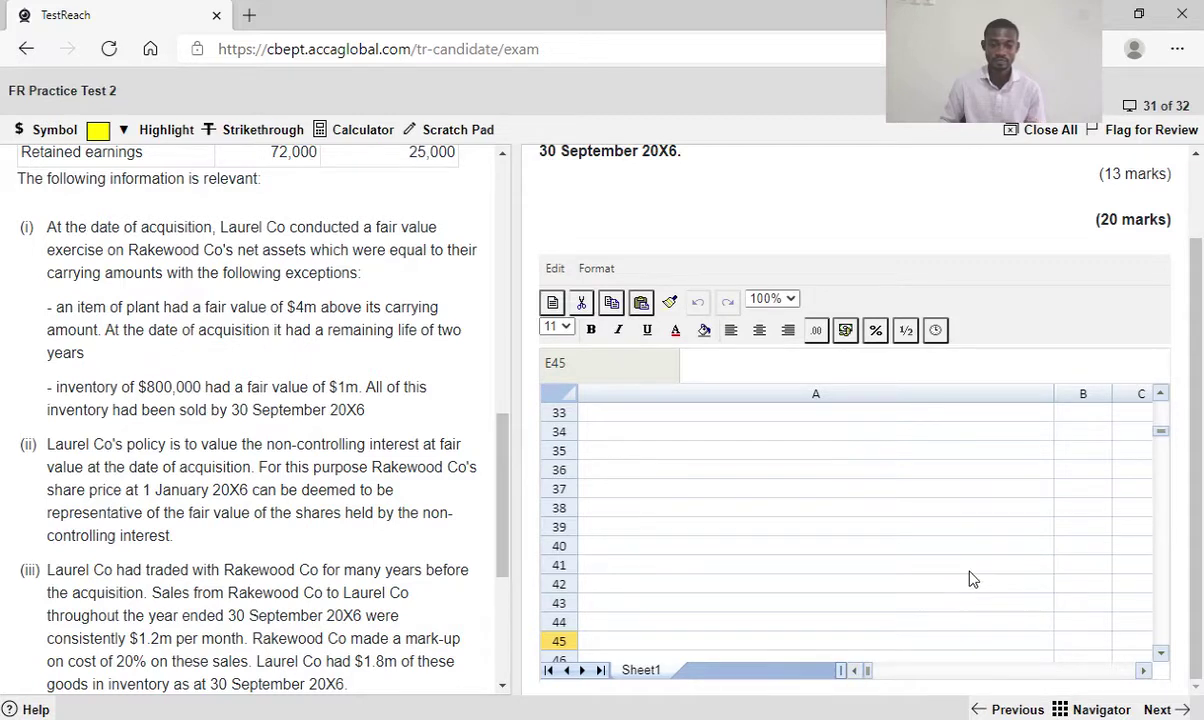
scroll(970, 578, up, 4)
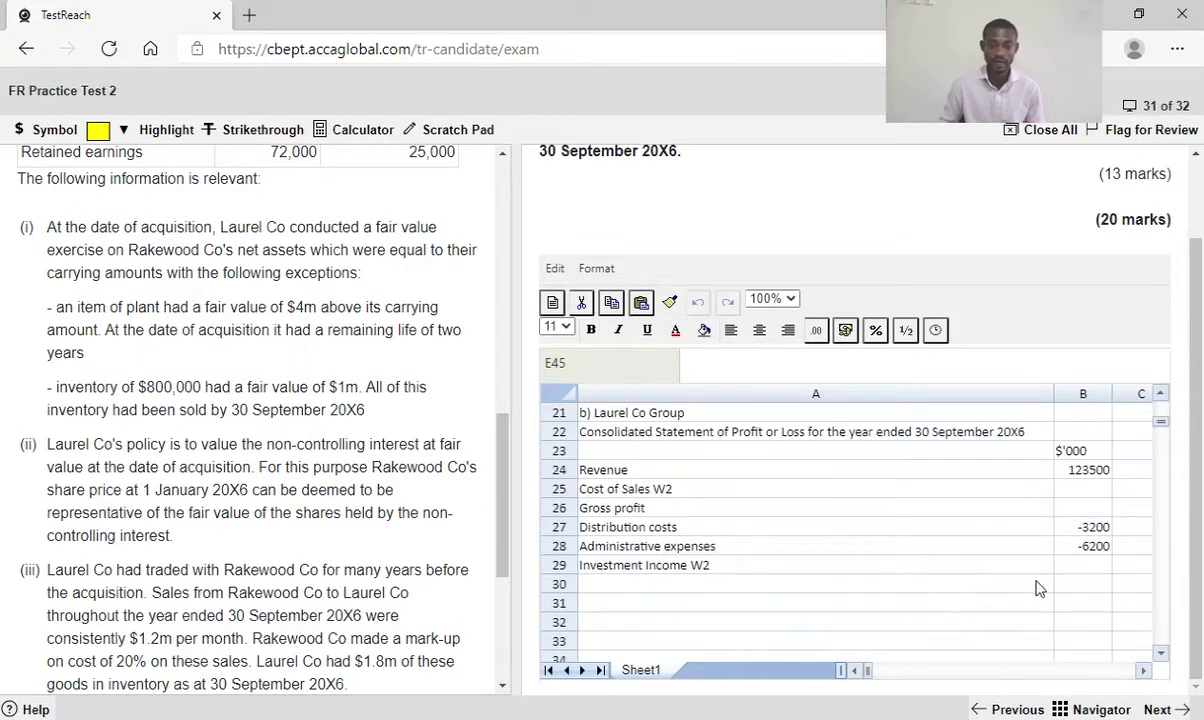
click(1076, 568)
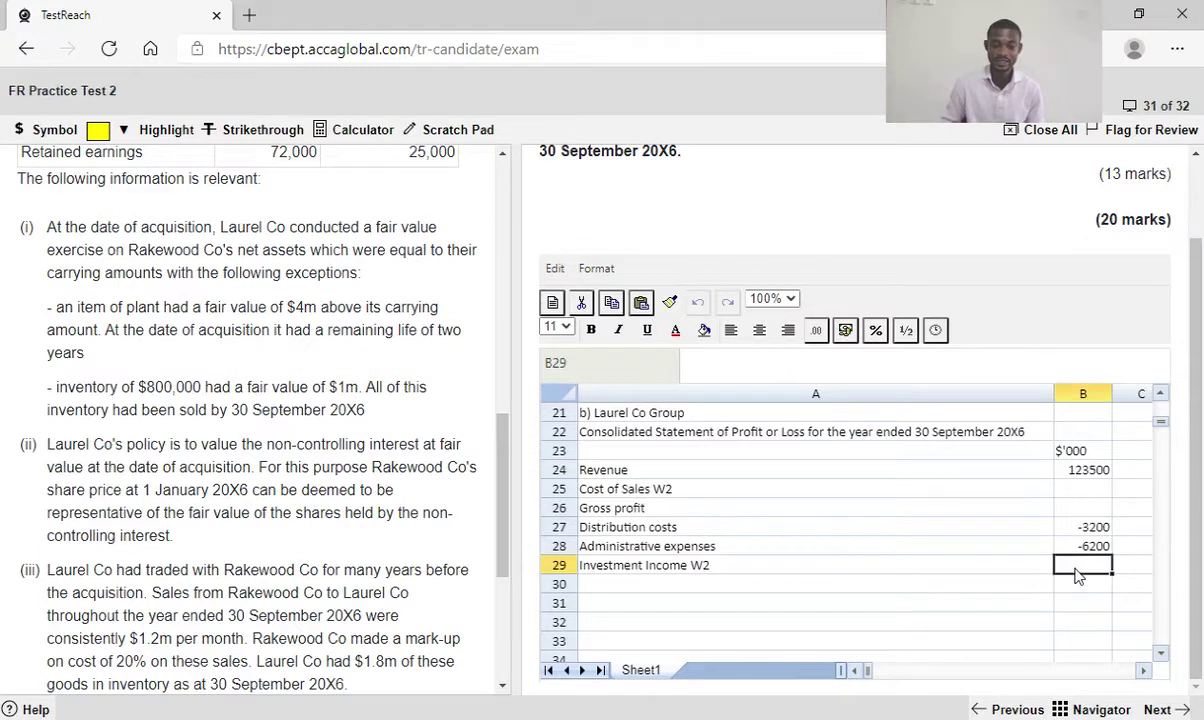
text(=)
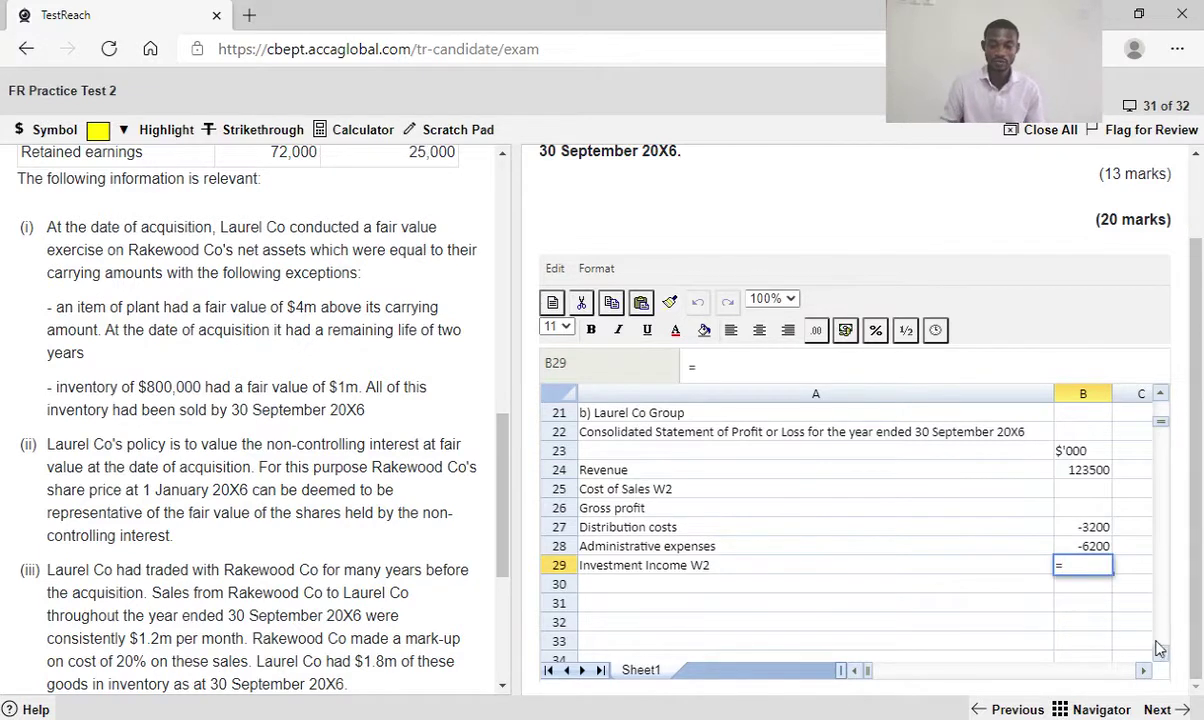
click(1145, 672)
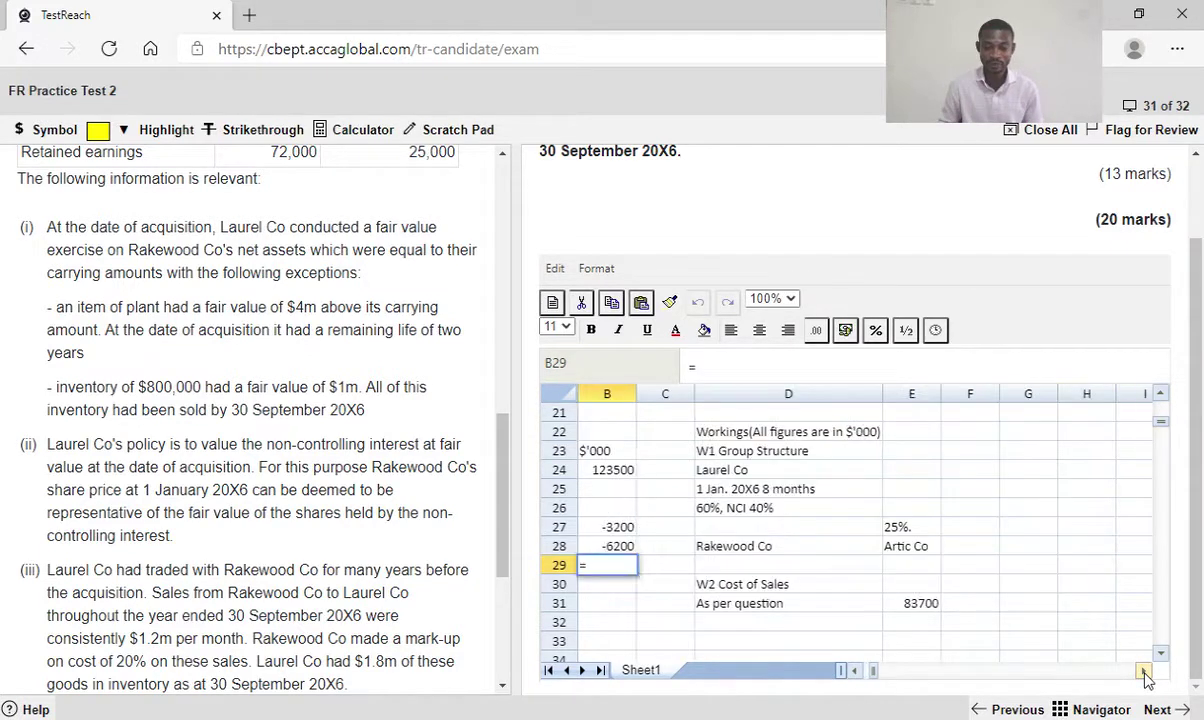
click(1145, 672)
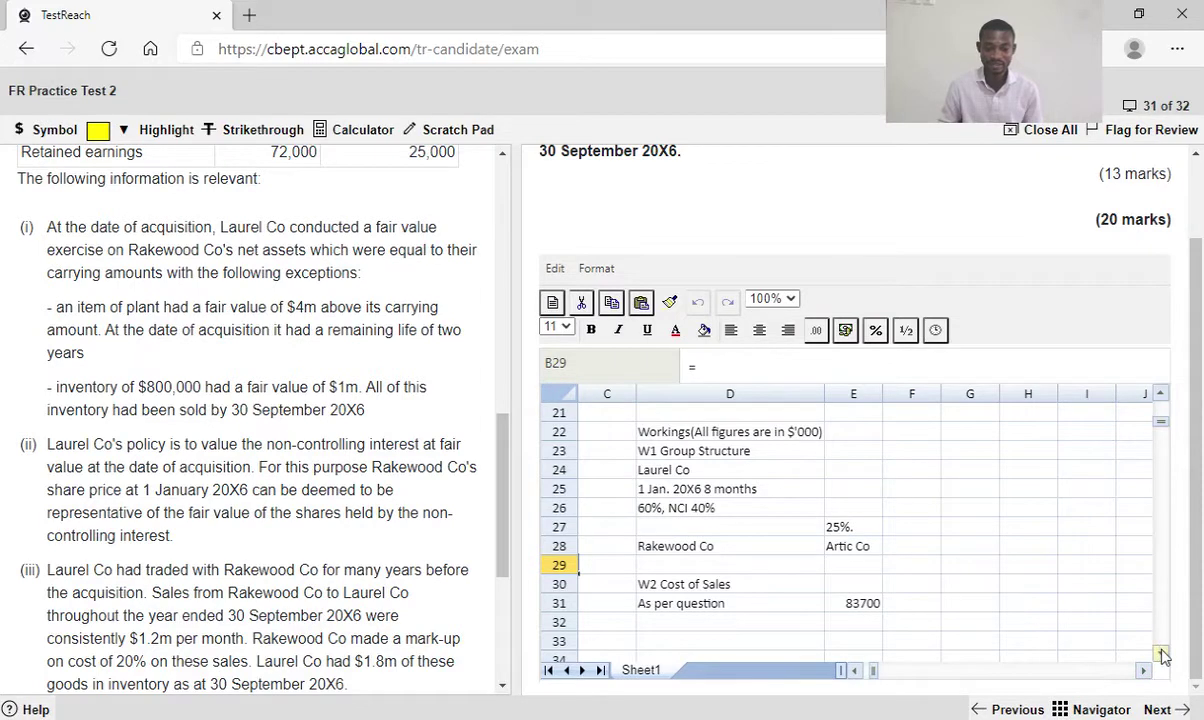
click(1161, 654)
click(1161, 654)
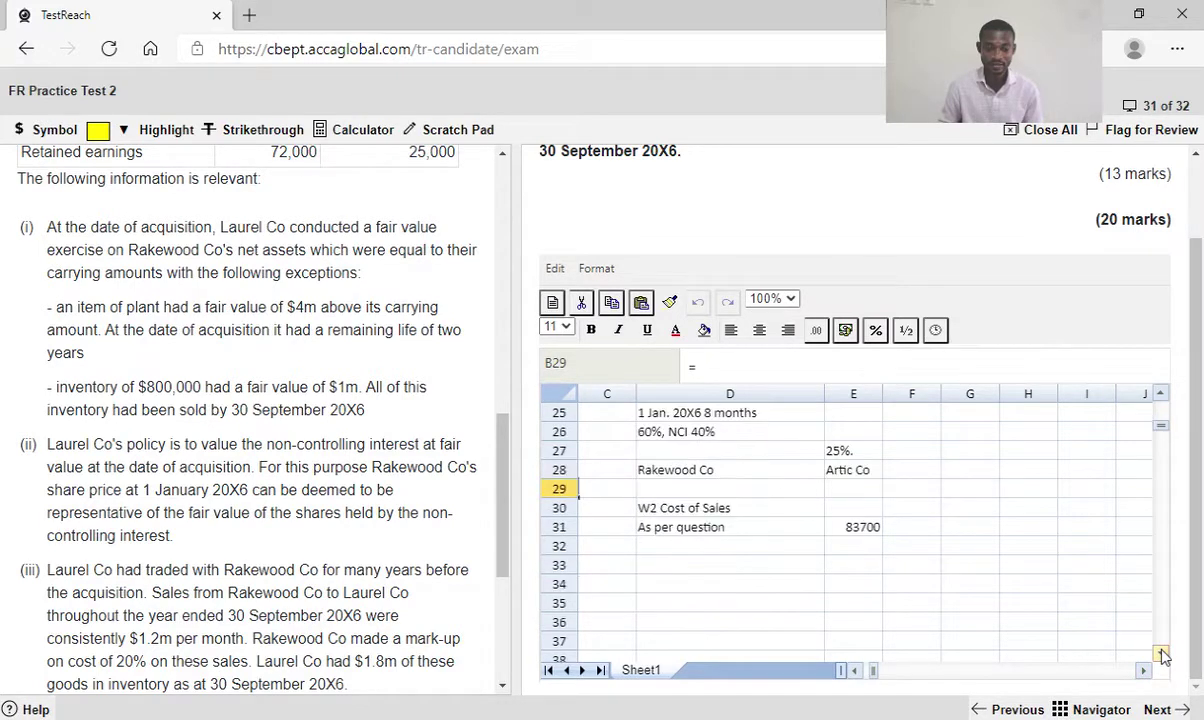
click(1161, 654)
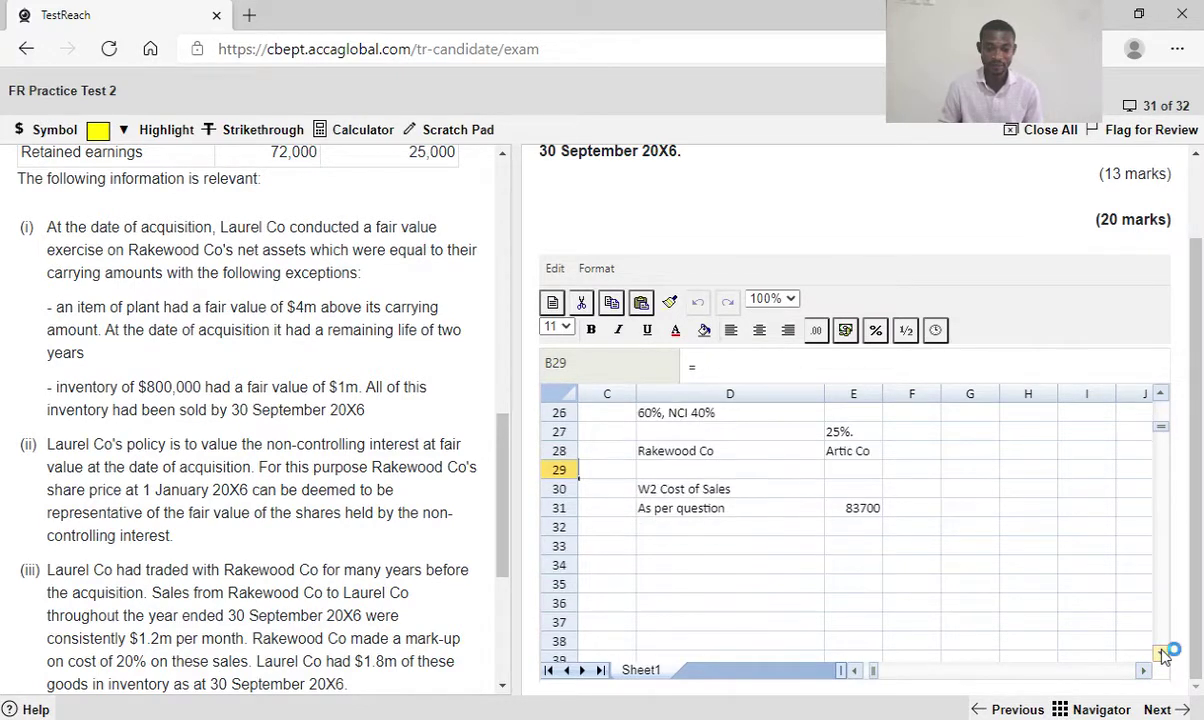
click(1161, 654)
click(1161, 654)
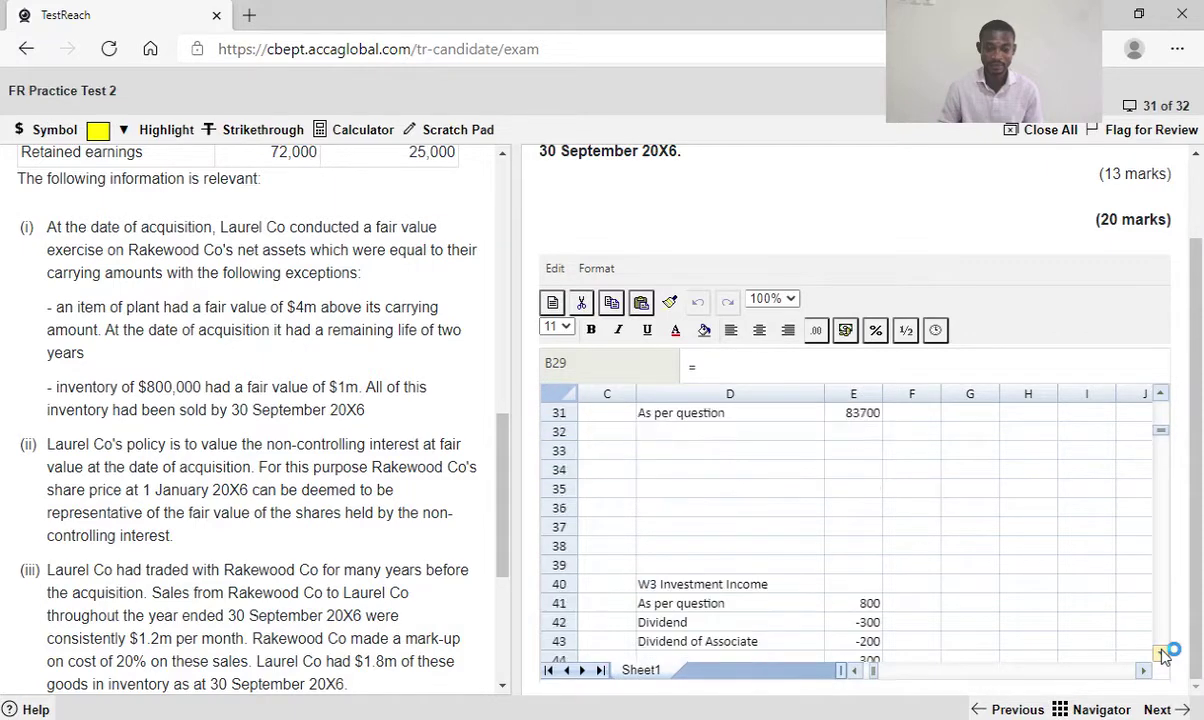
click(1161, 654)
click(1161, 654)
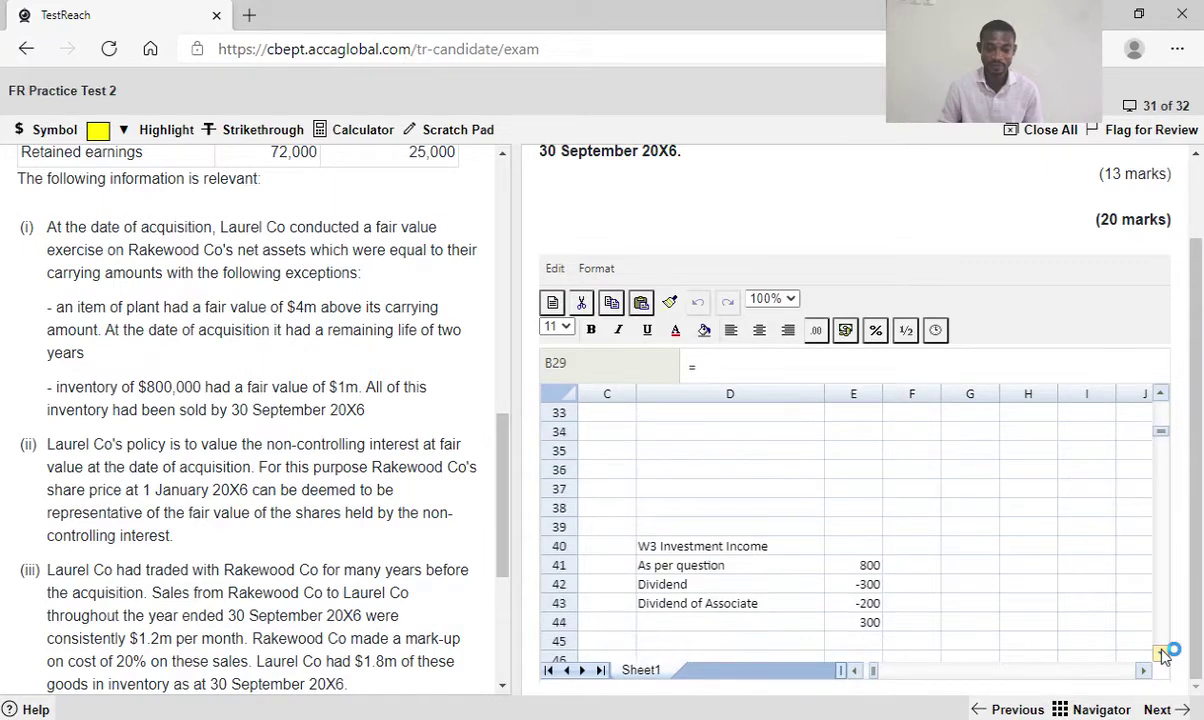
click(868, 622)
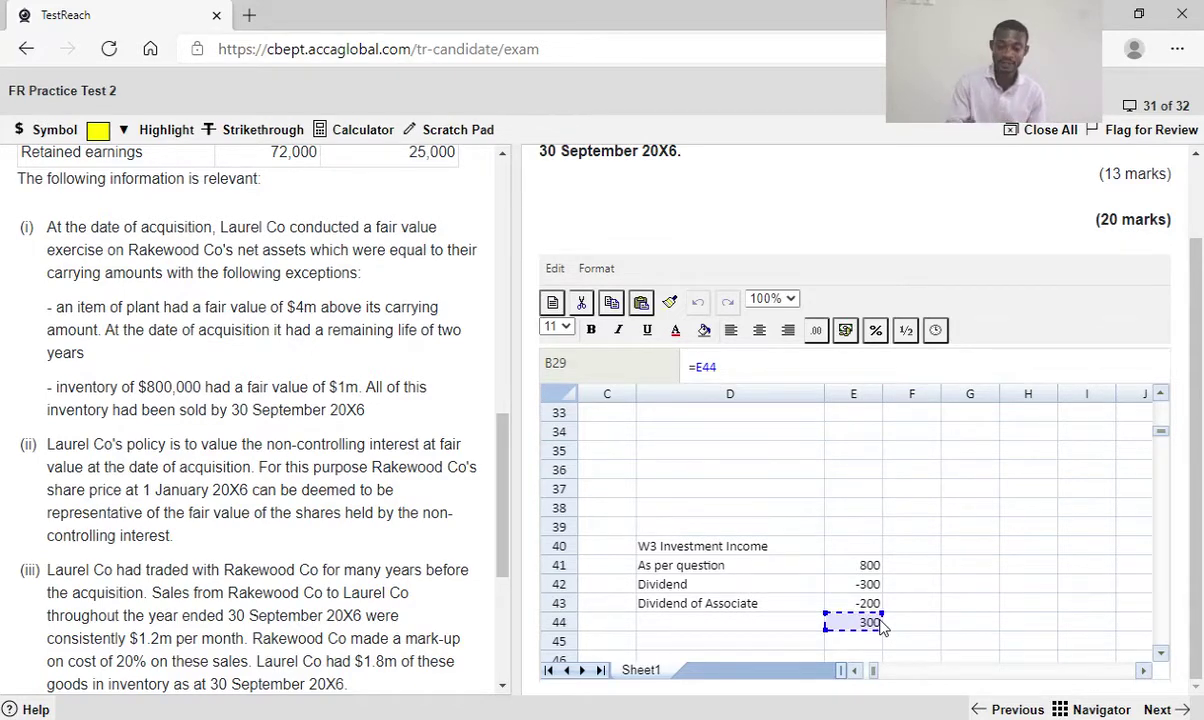
key(Return)
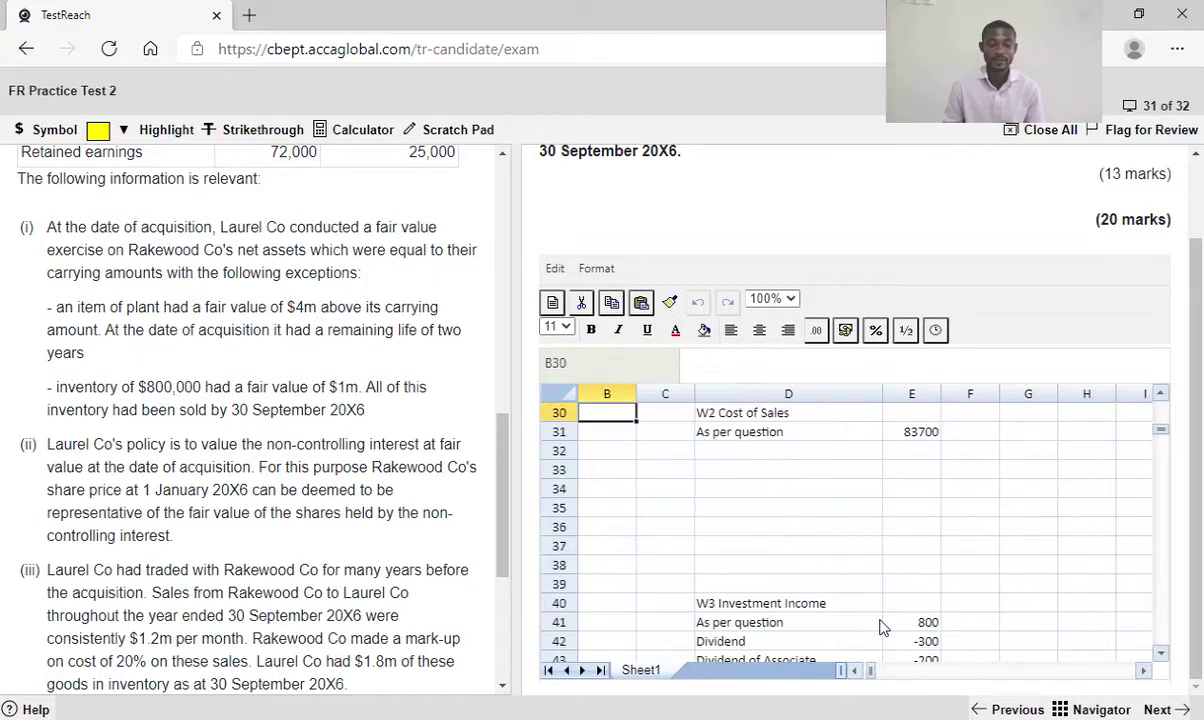
click(854, 671)
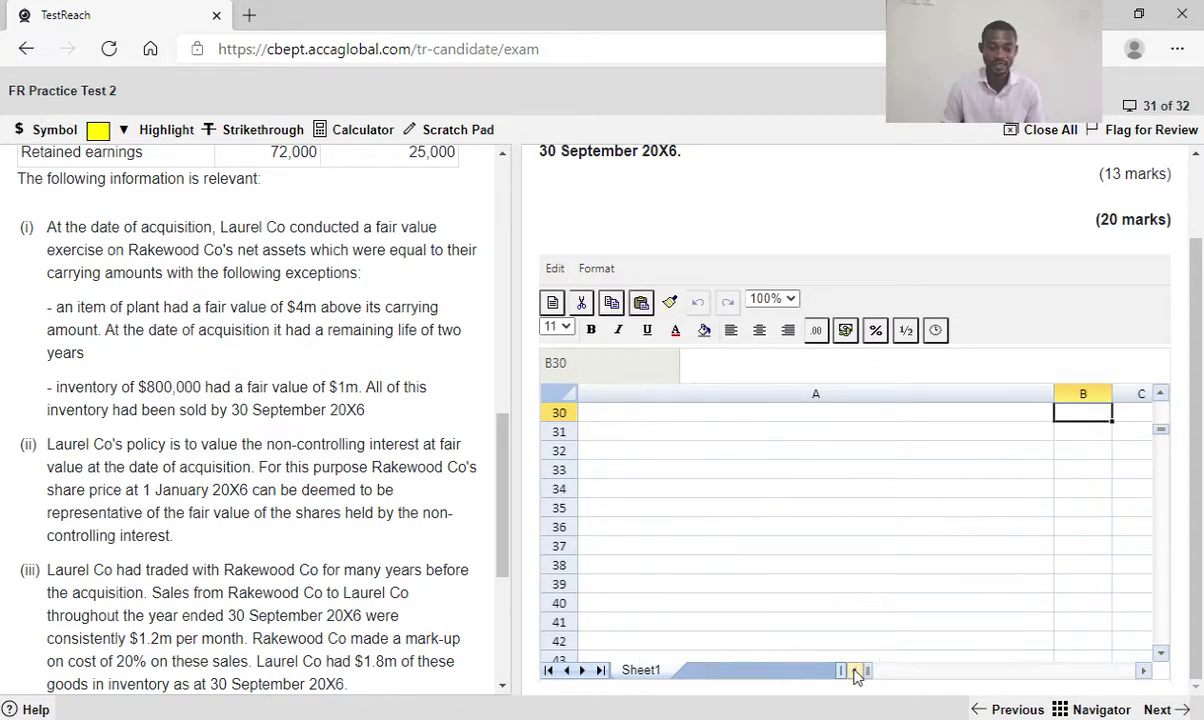
click(1161, 395)
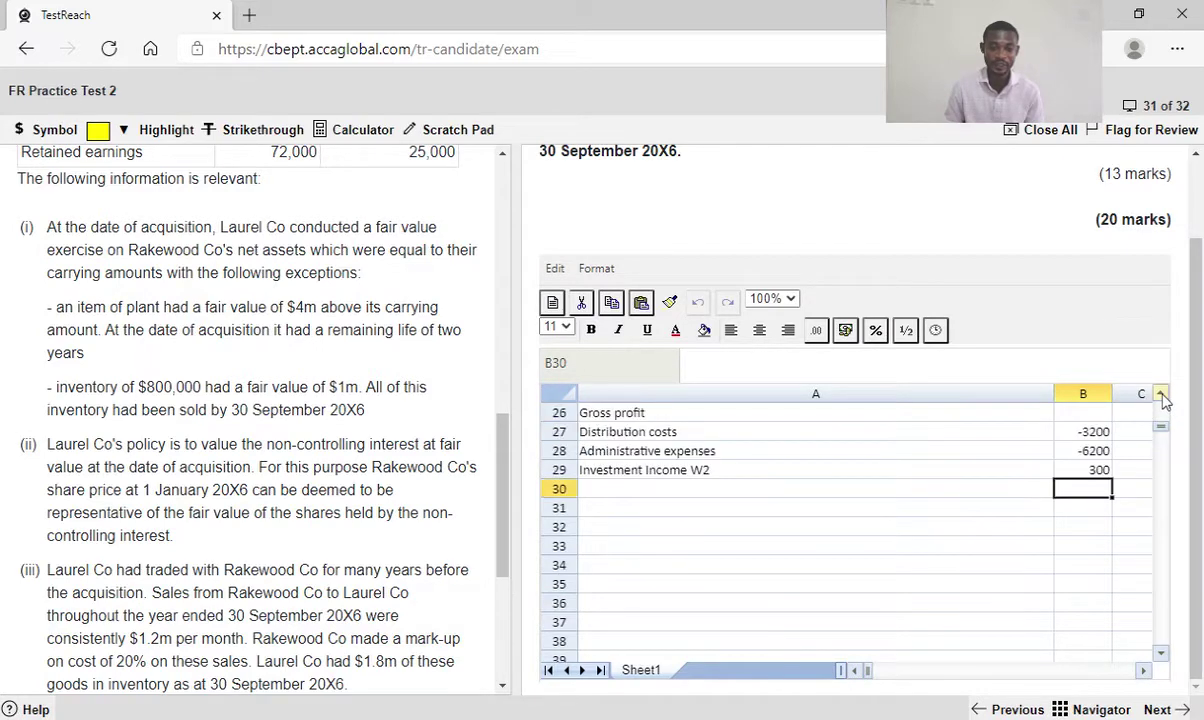
Add the line label "Share of profit of Associate" in cell A30, below Investment Income in the consolidated statement
click(1096, 475)
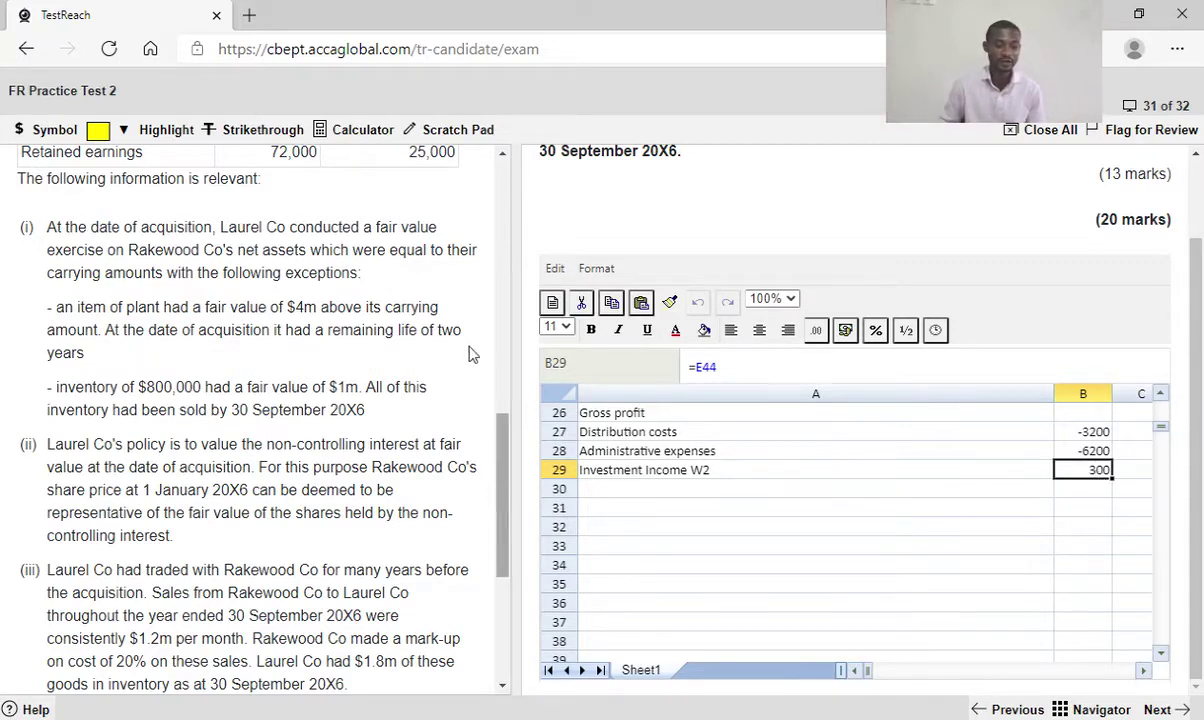
scroll(462, 301, up, 5)
scroll(459, 310, down, 4)
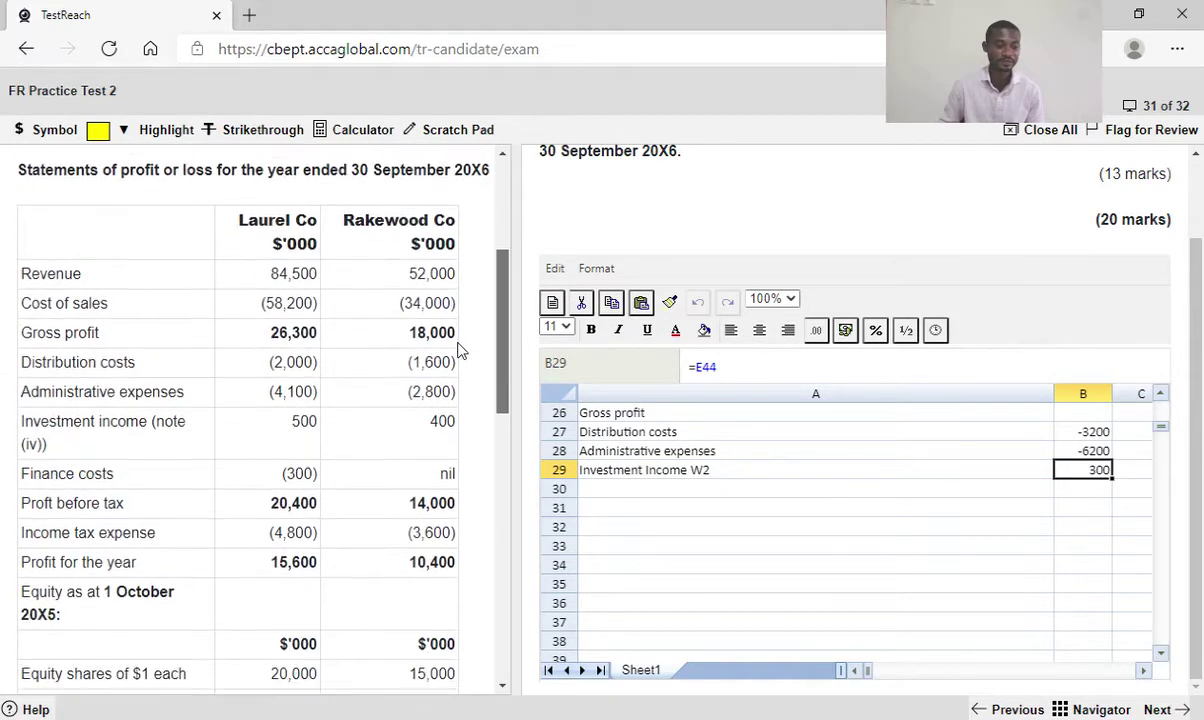
click(656, 490)
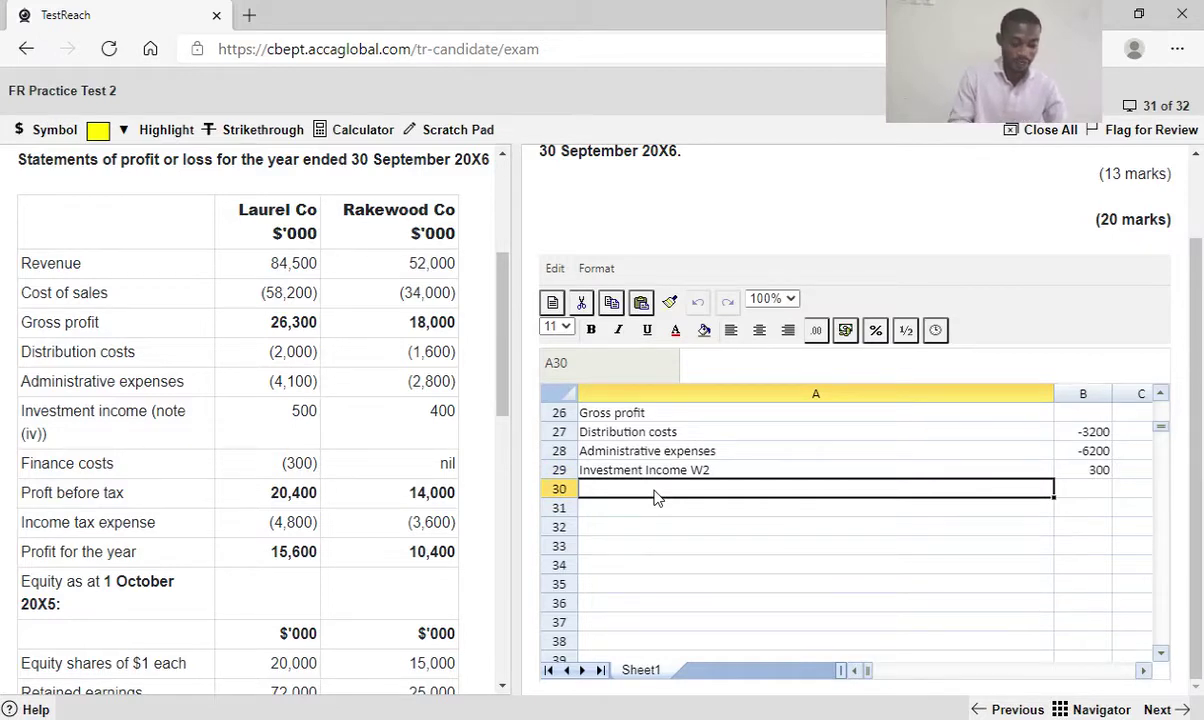
text(Share of p)
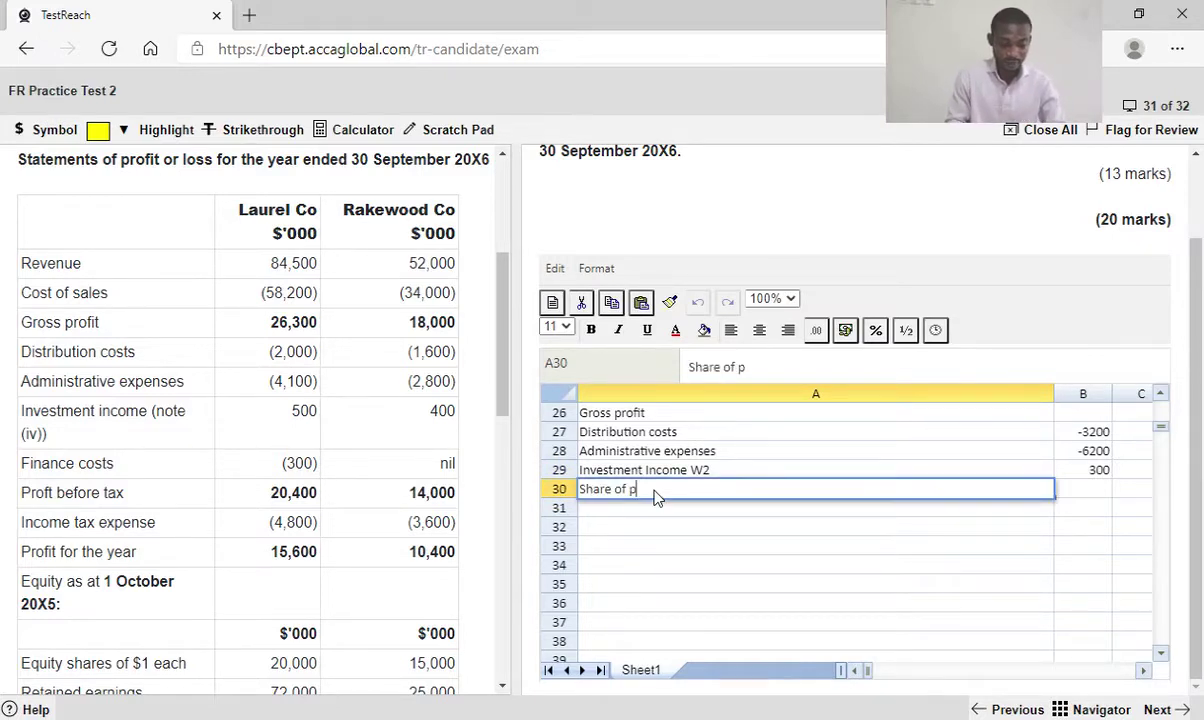
text(rofit of )
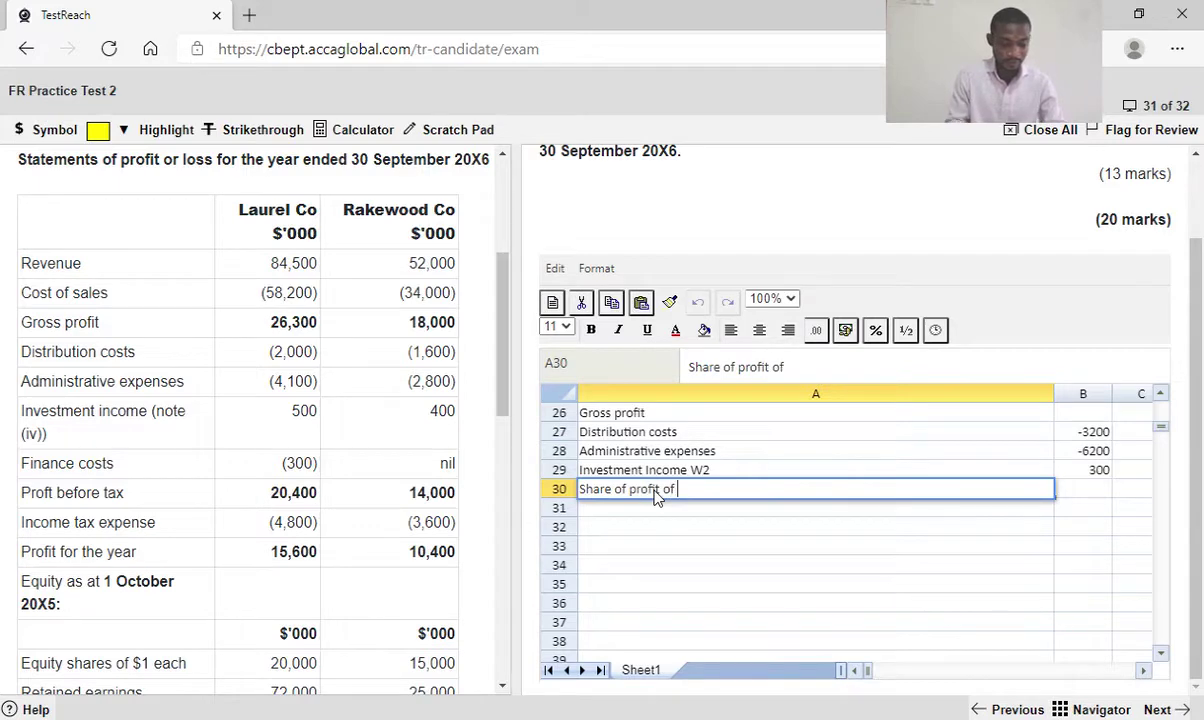
text(Assoc)
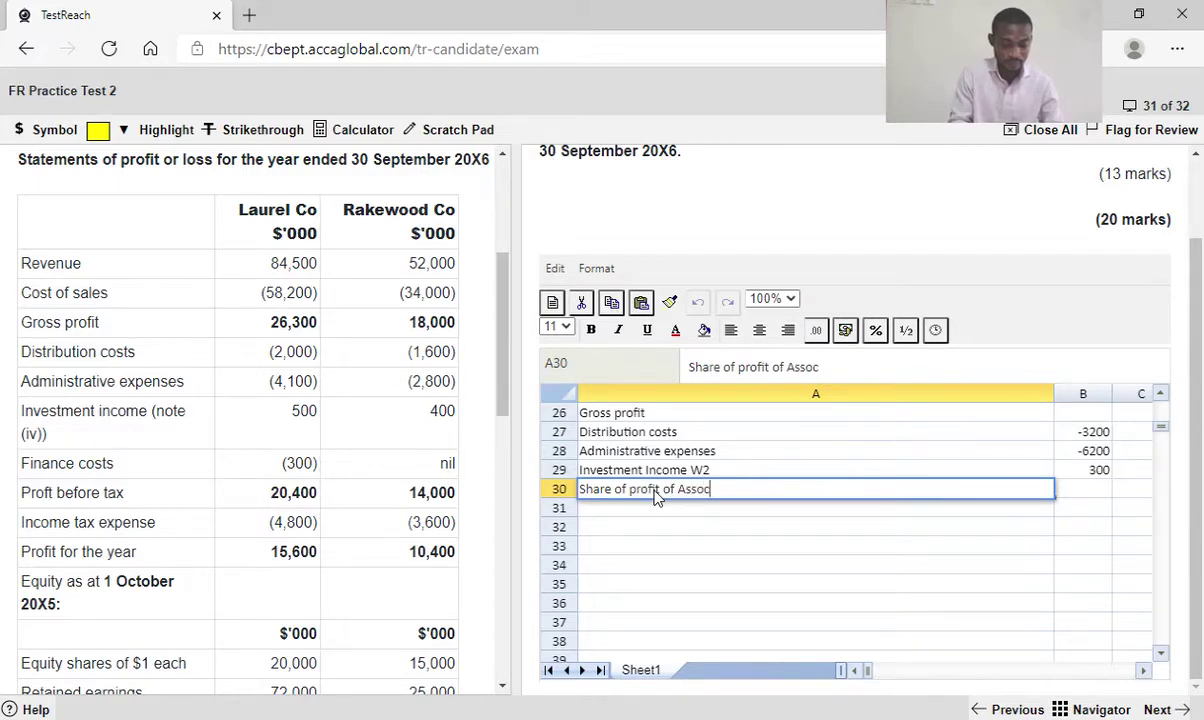
text(iate)
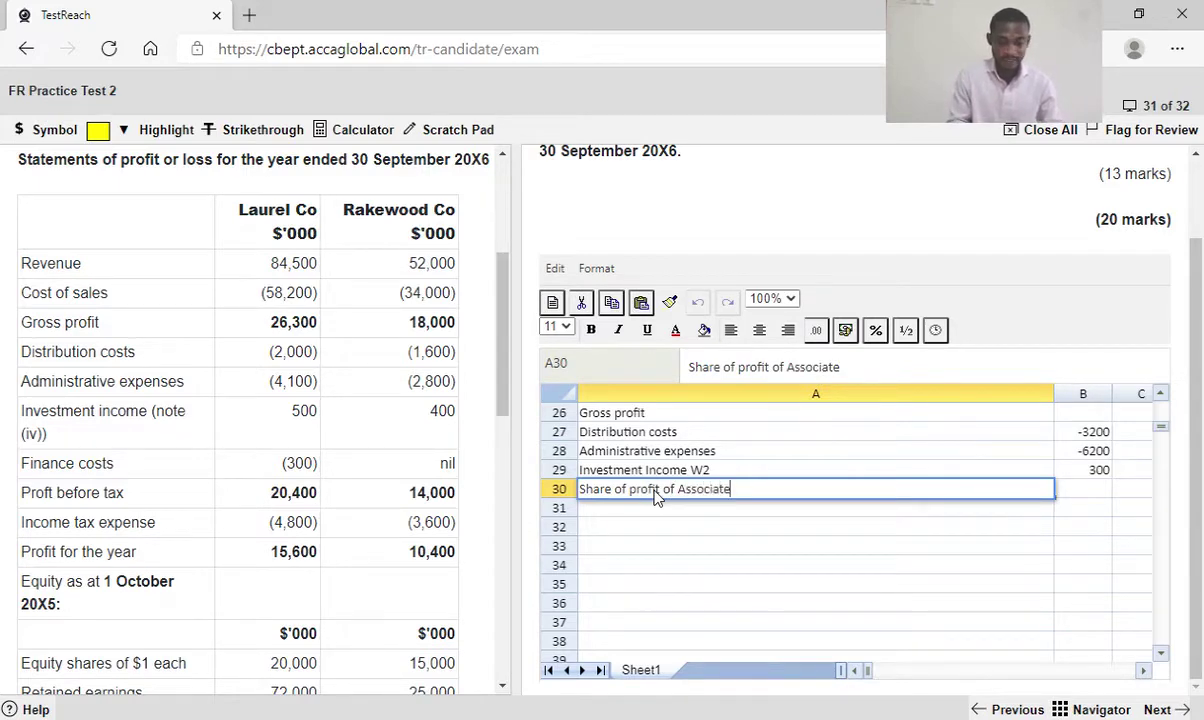
Calculate the share of the associate's profit in cell B30 with the formula =2400*0.25, using Artic Co's figures in note (iv)
click(1089, 502)
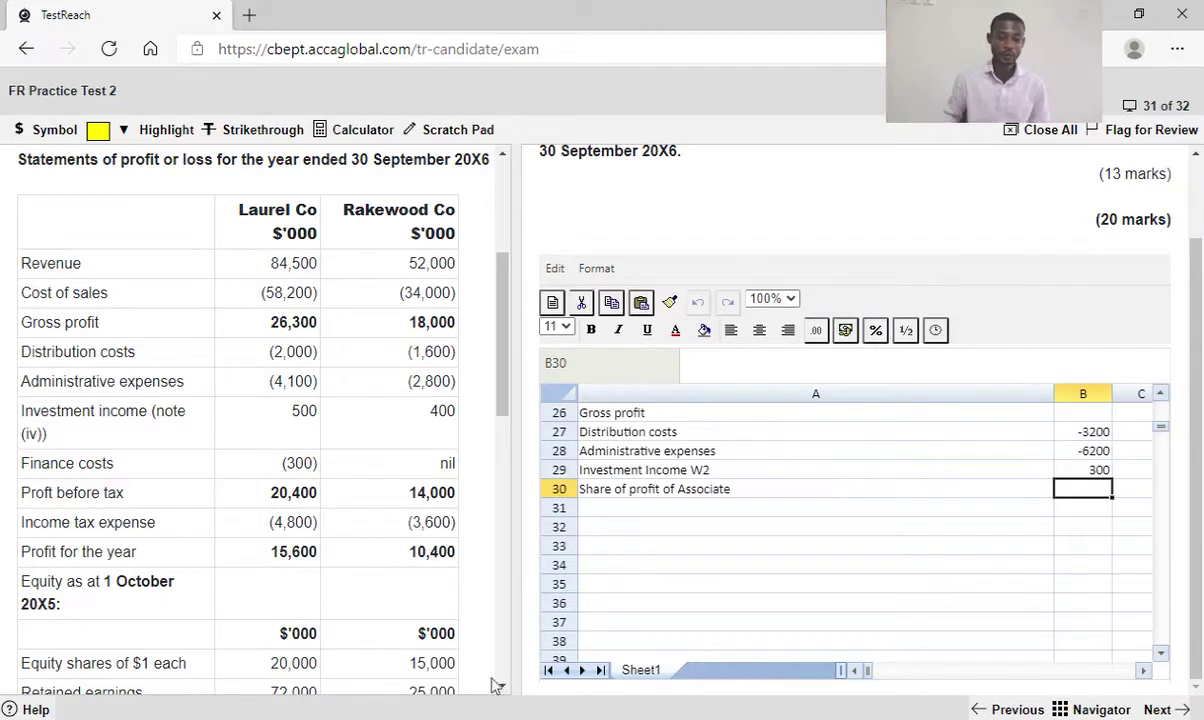
text(=)
scroll(498, 626, down, 1)
scroll(468, 605, down, 5)
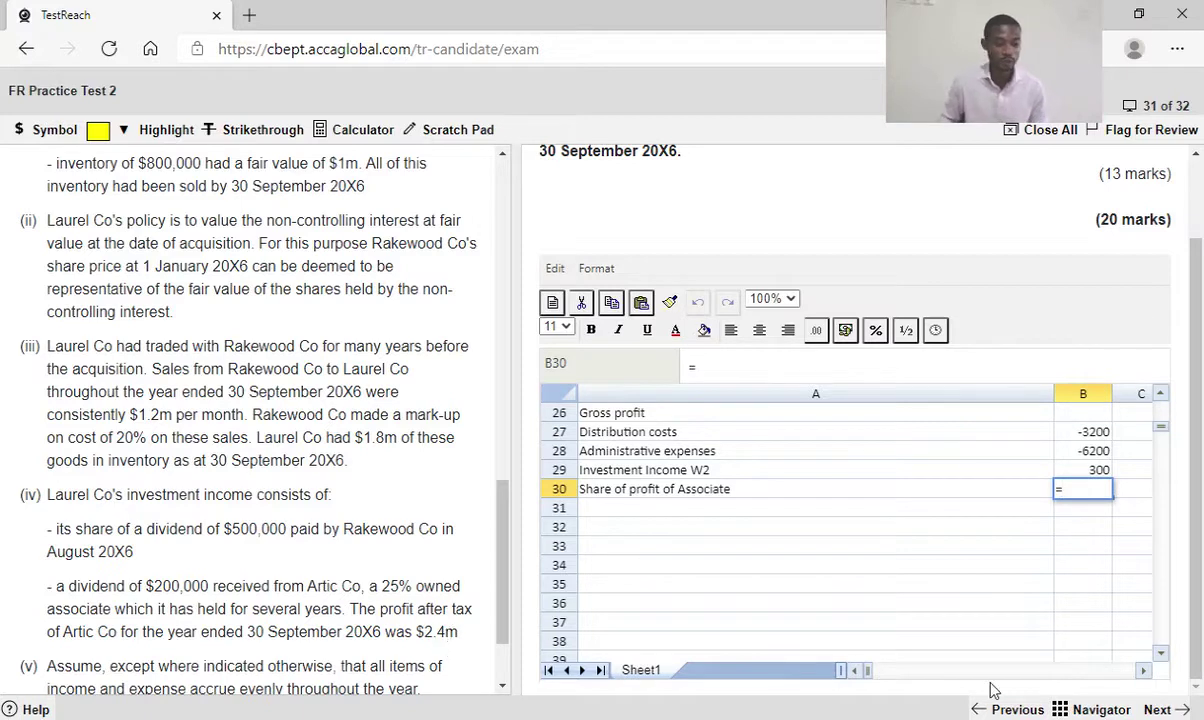
text(2)
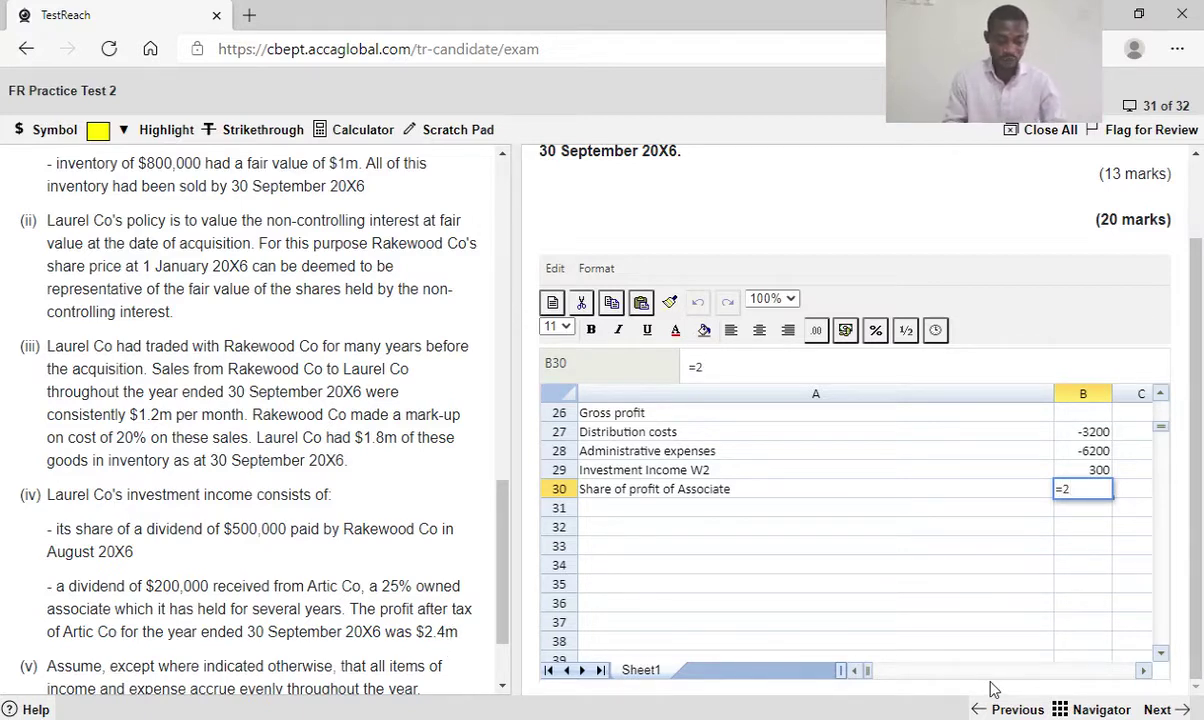
text(400)
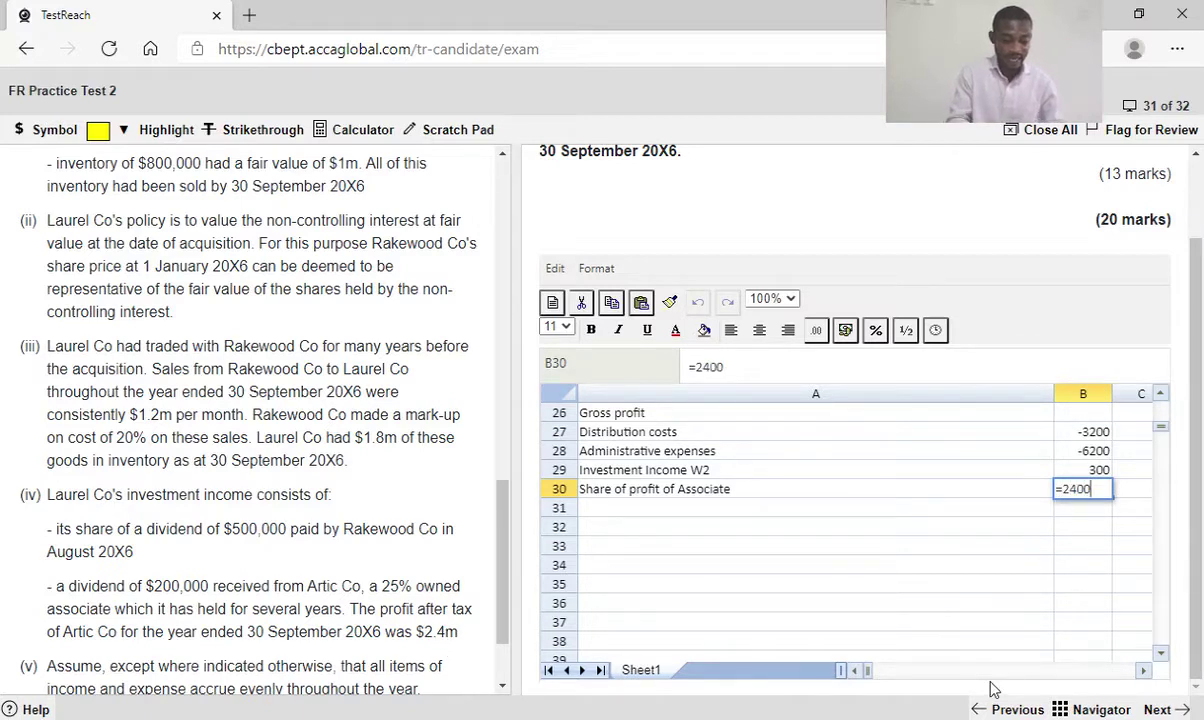
text(*)
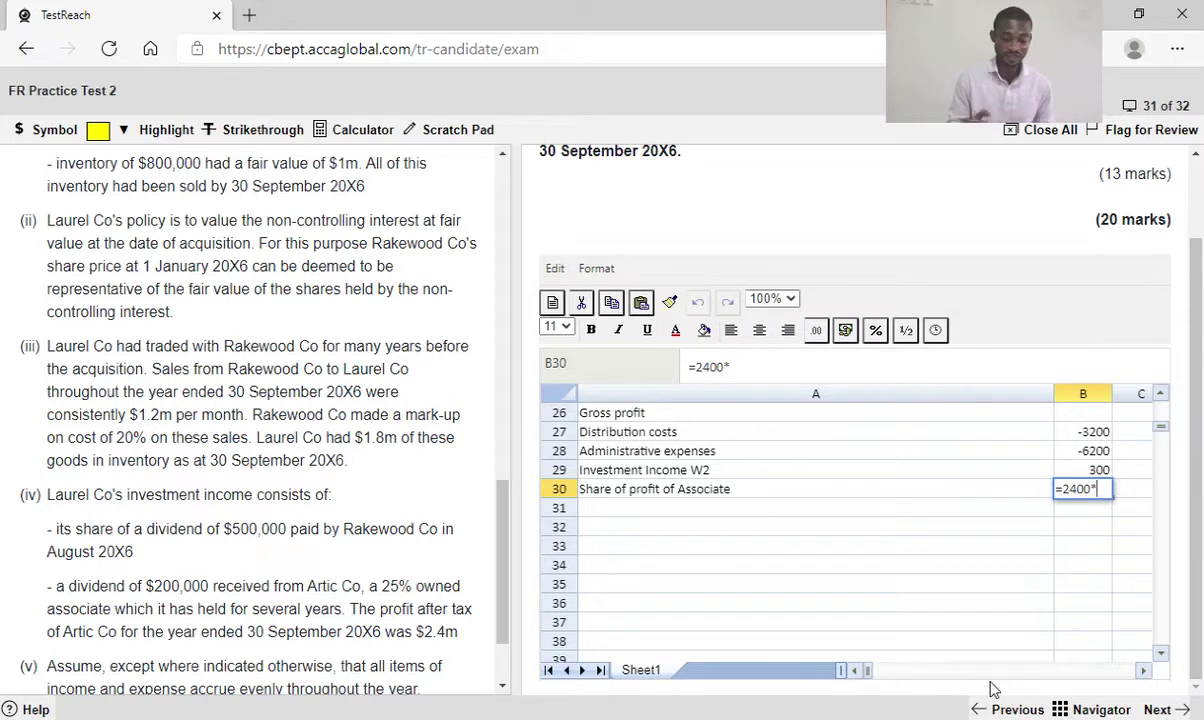
text(0.)
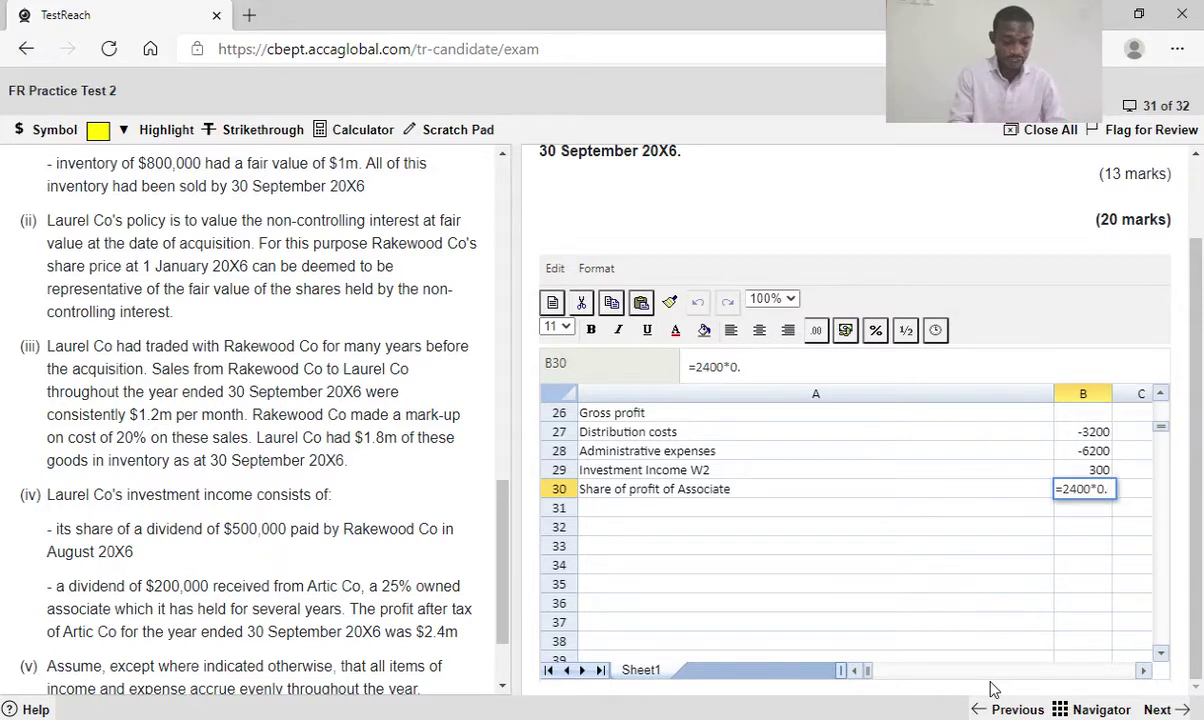
text(25)
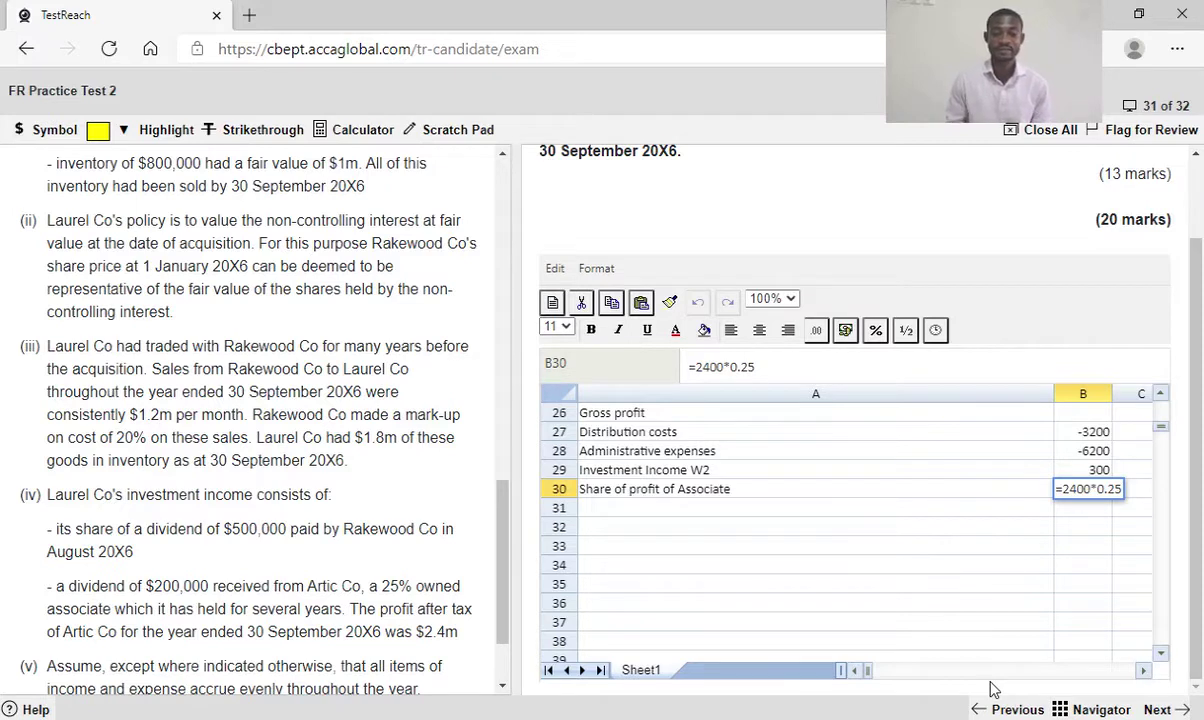
key(Return)
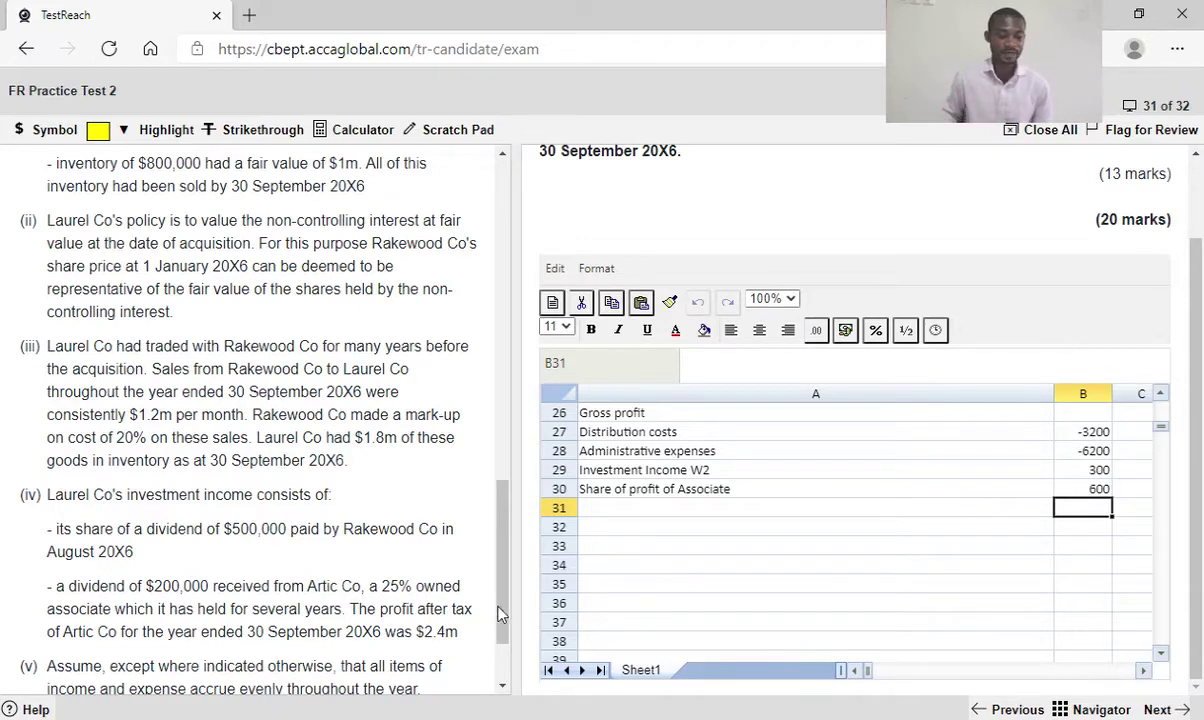
Add the line label "Finance cost" in cell A33, leaving two blank rows below the associate's profit share
drag(497, 605, 480, 423)
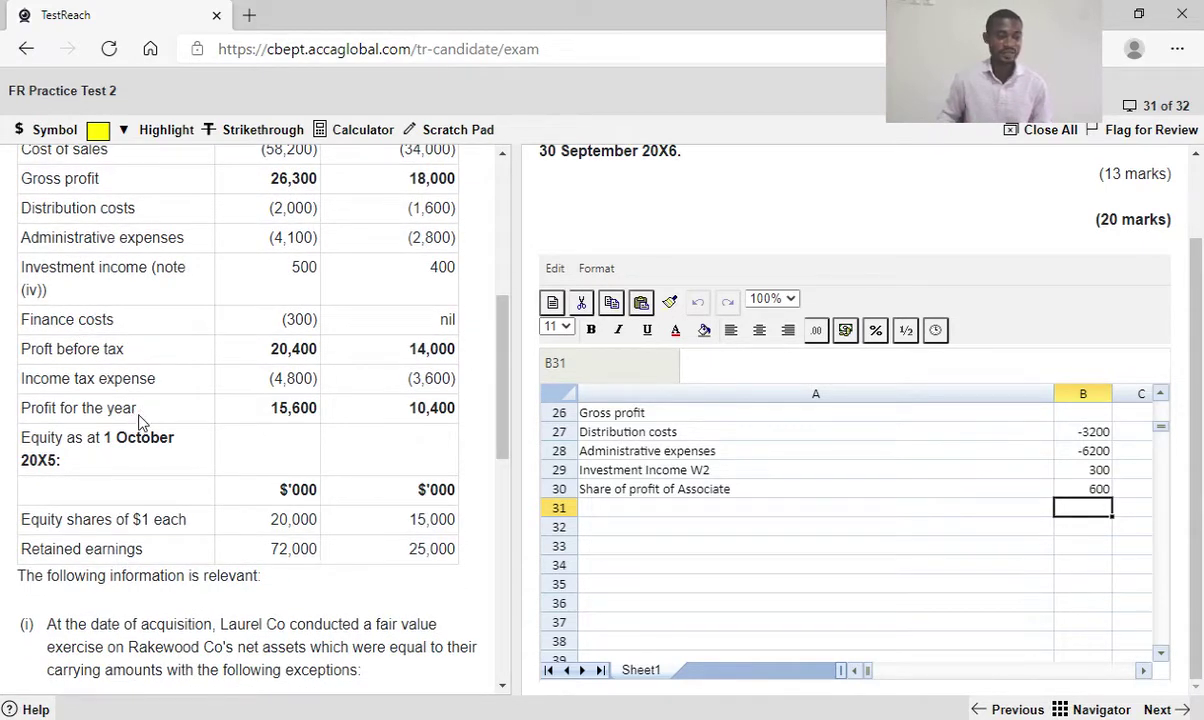
click(599, 550)
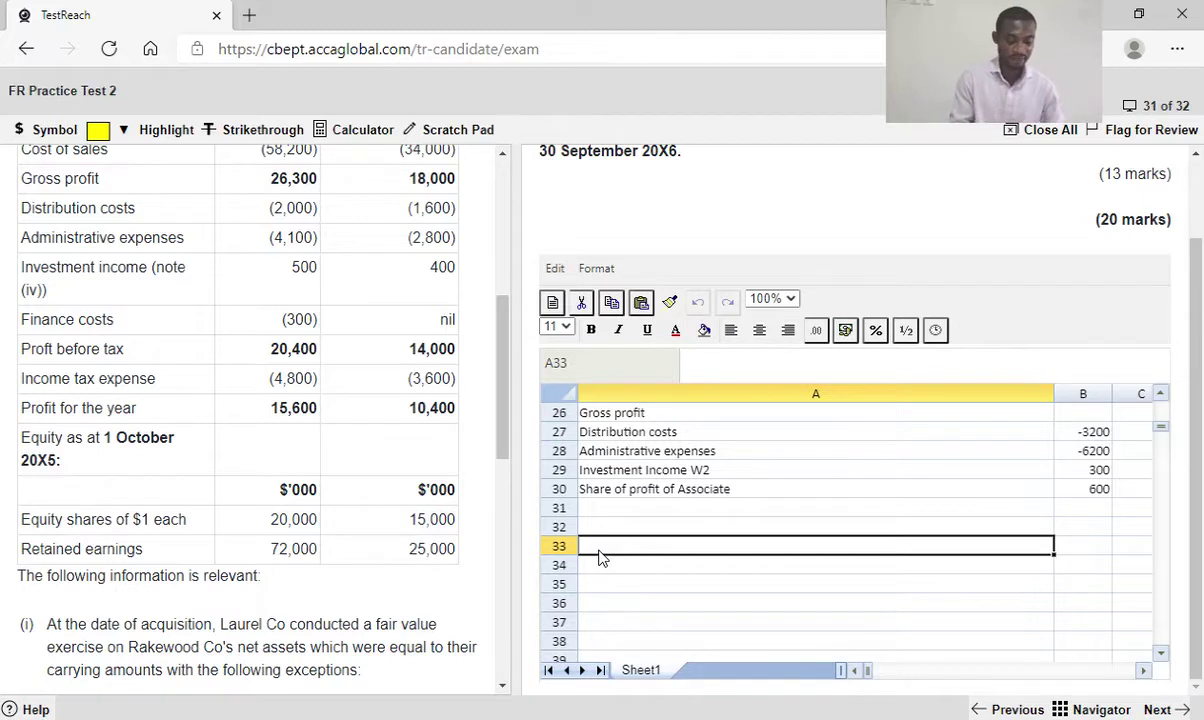
text(Fina)
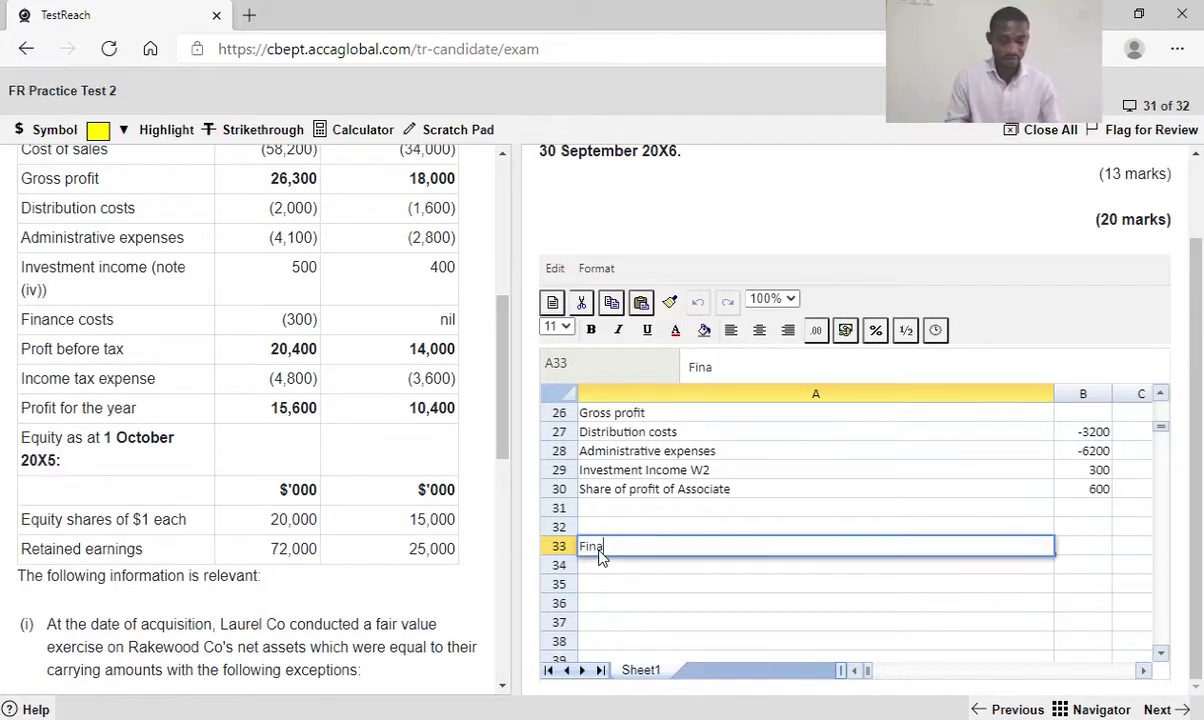
text(n)
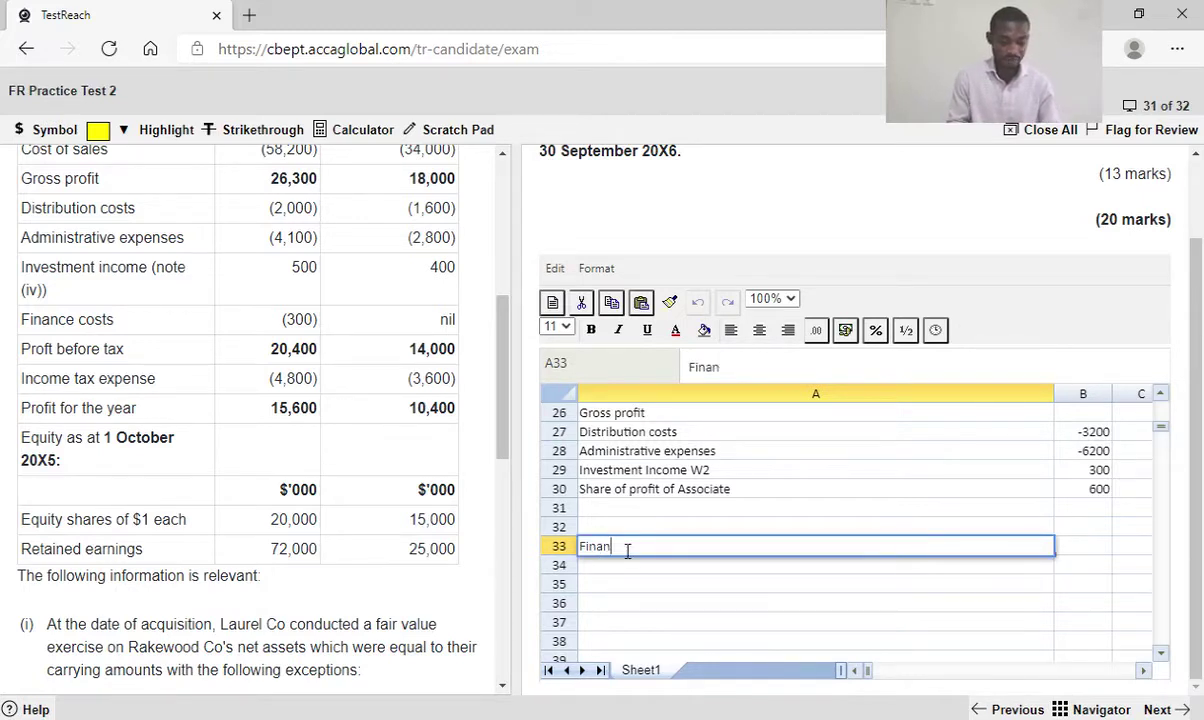
text(ce cost)
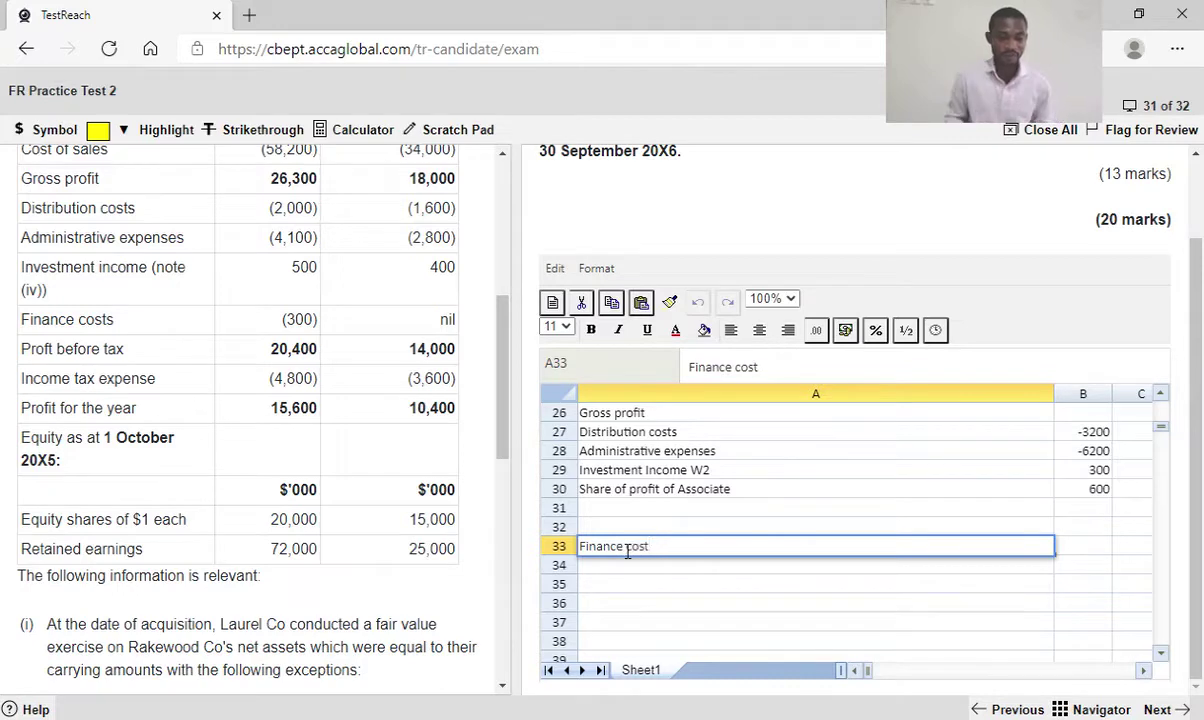
Enter Laurel Co's finance cost in cell B33 as =-300
click(1069, 553)
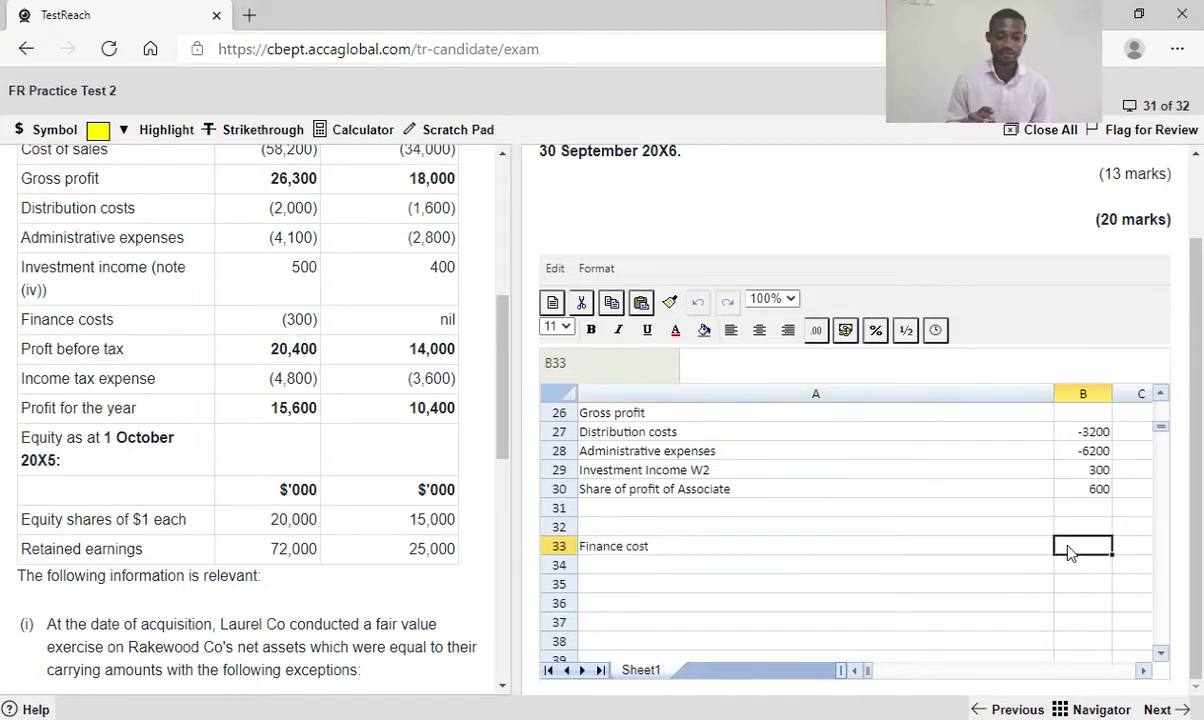
text(=)
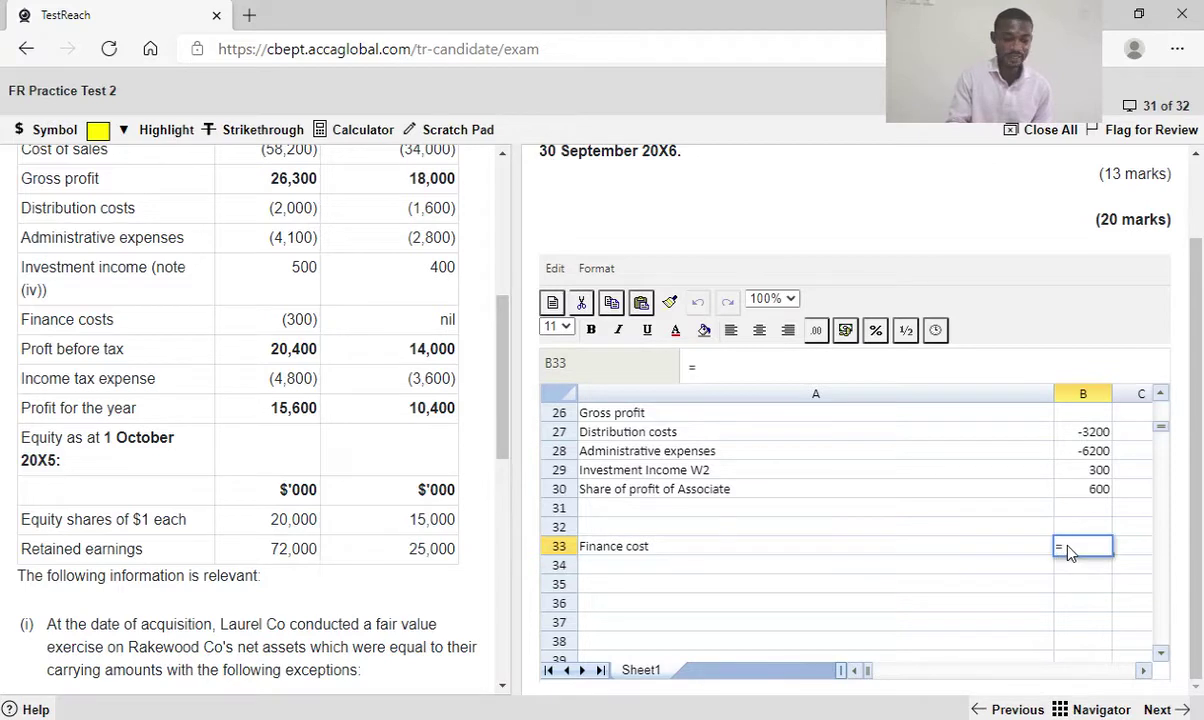
text(-)
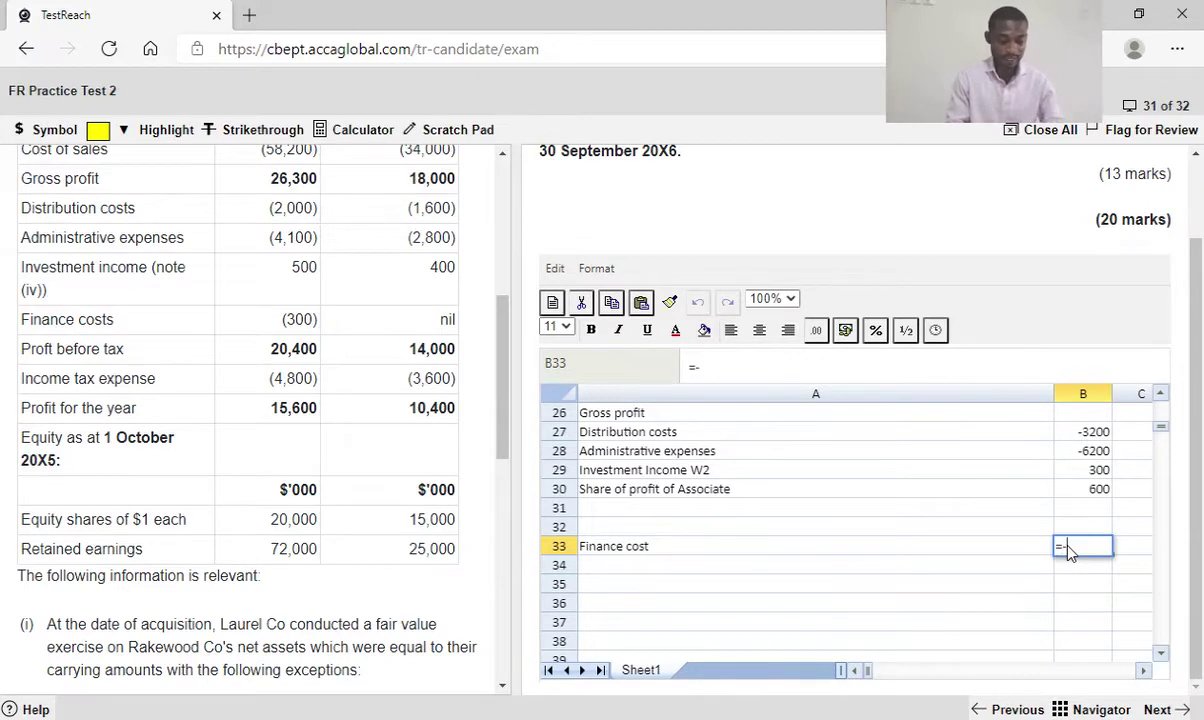
text(300)
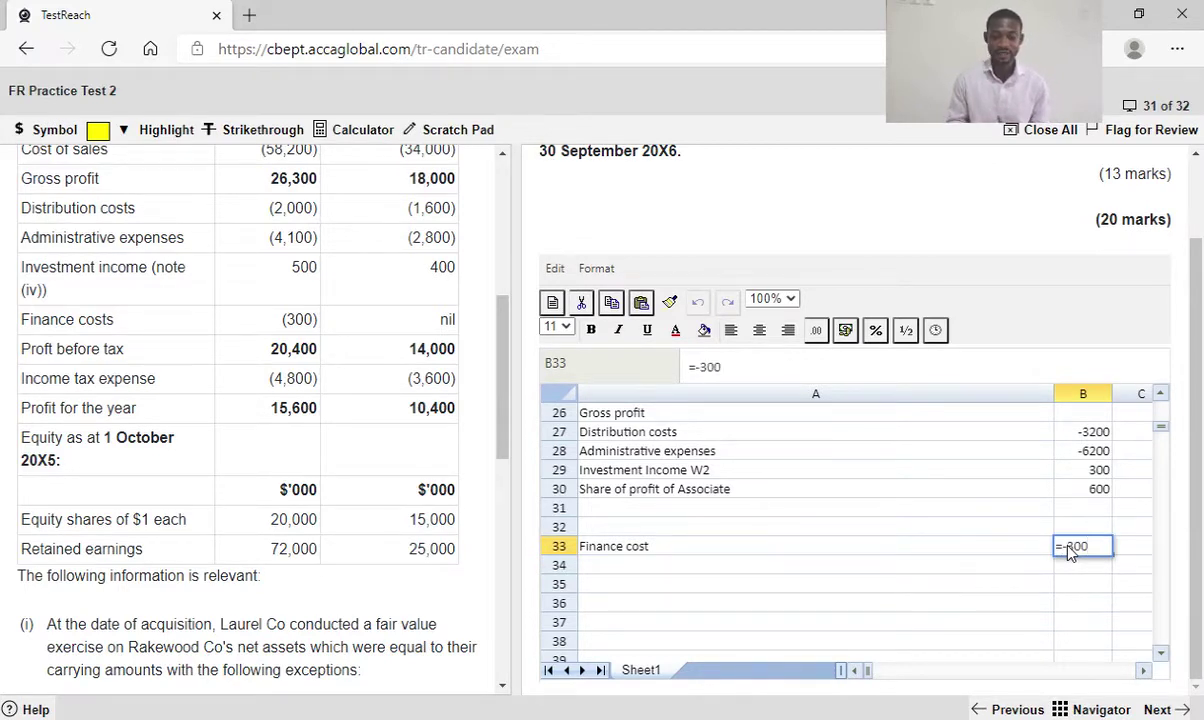
key(Return)
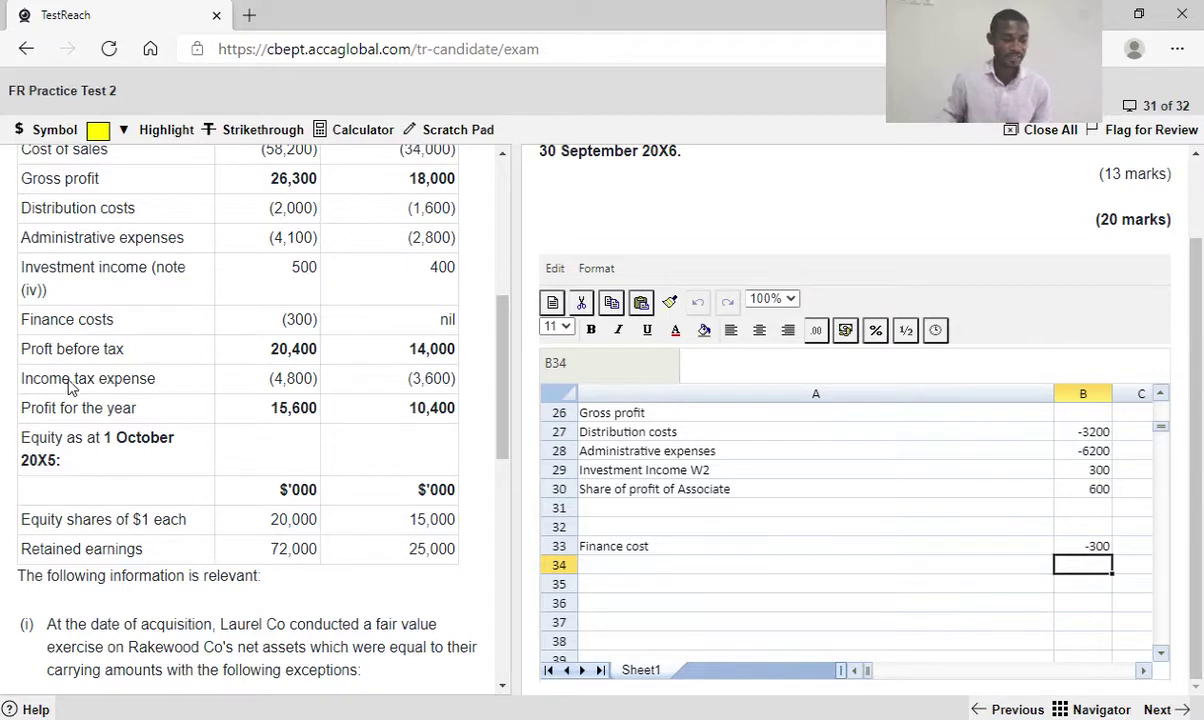
Add the line labels "profit before tax" in cell A34 and "Income tax" in cell A35
click(617, 567)
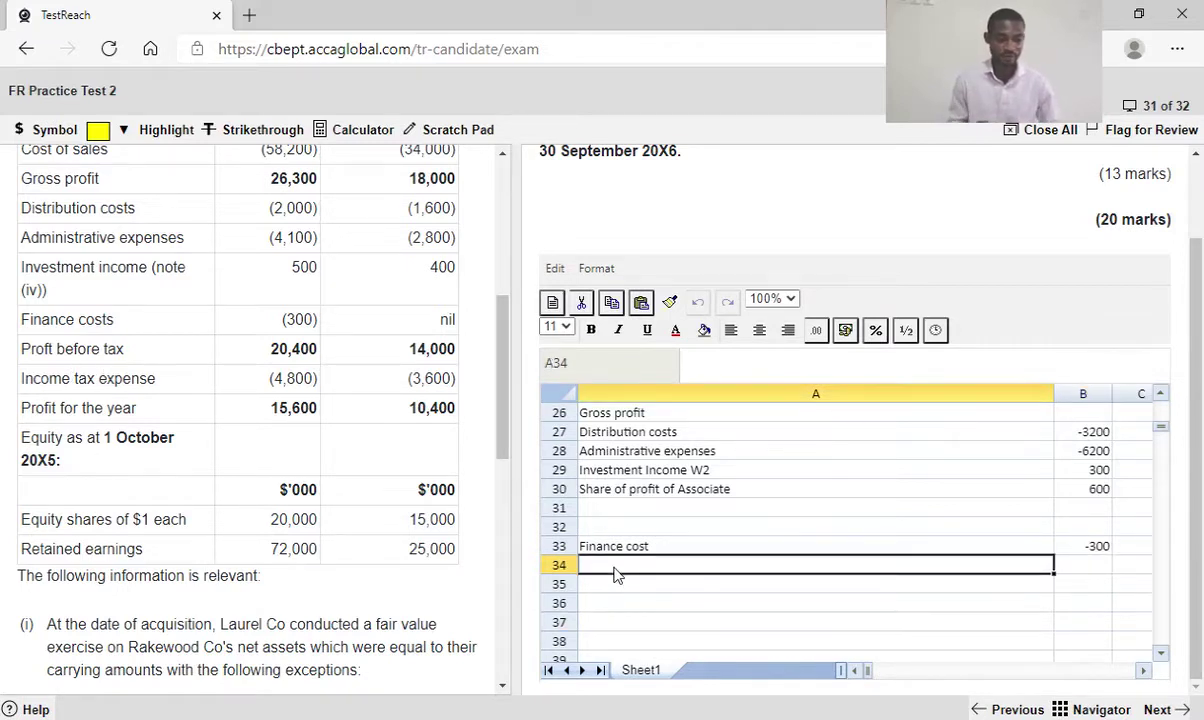
text(profi)
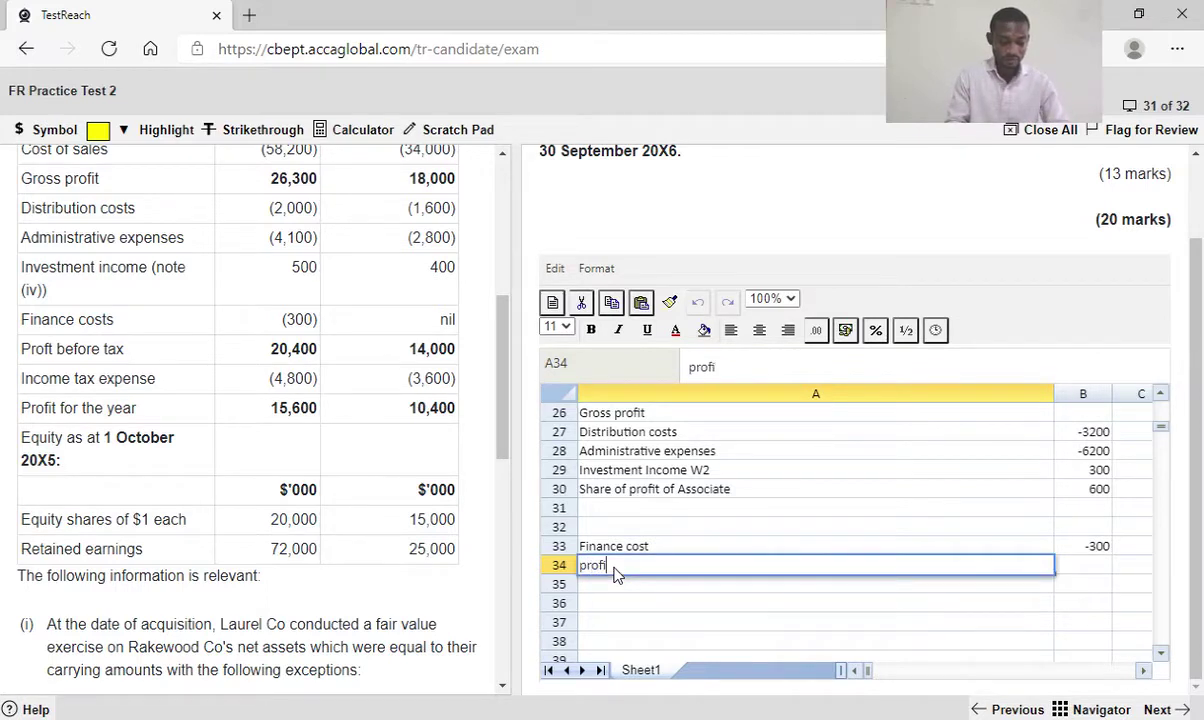
text(t before tax)
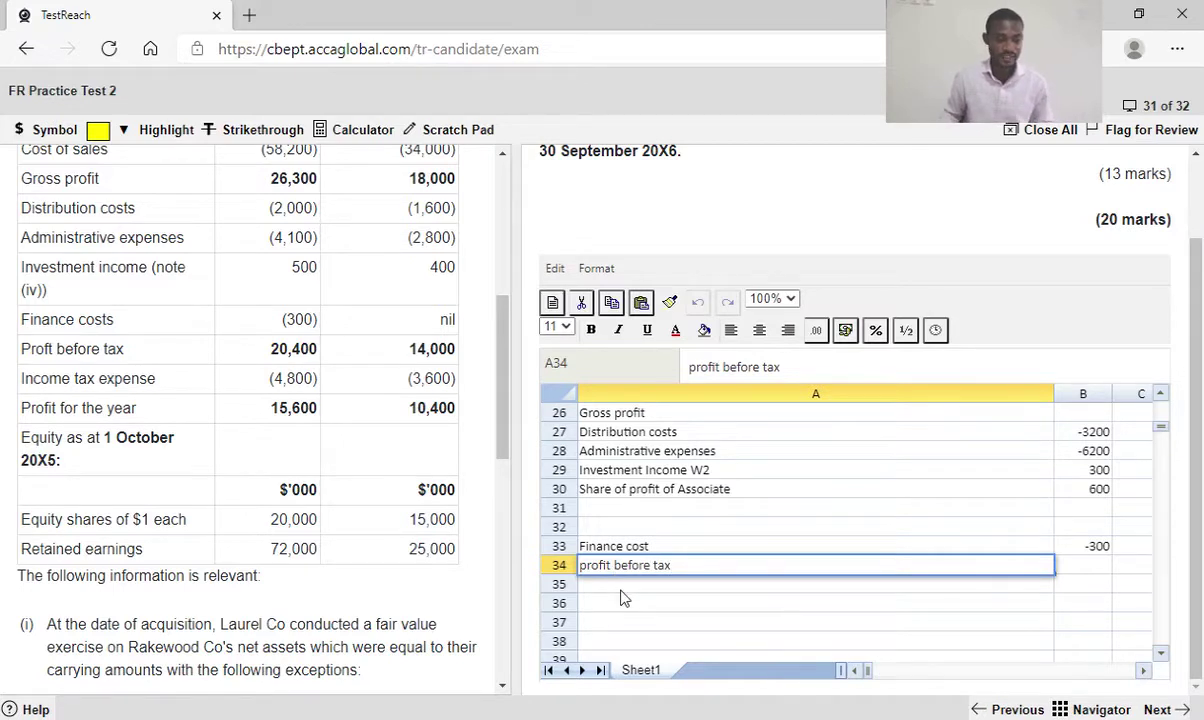
key(Return)
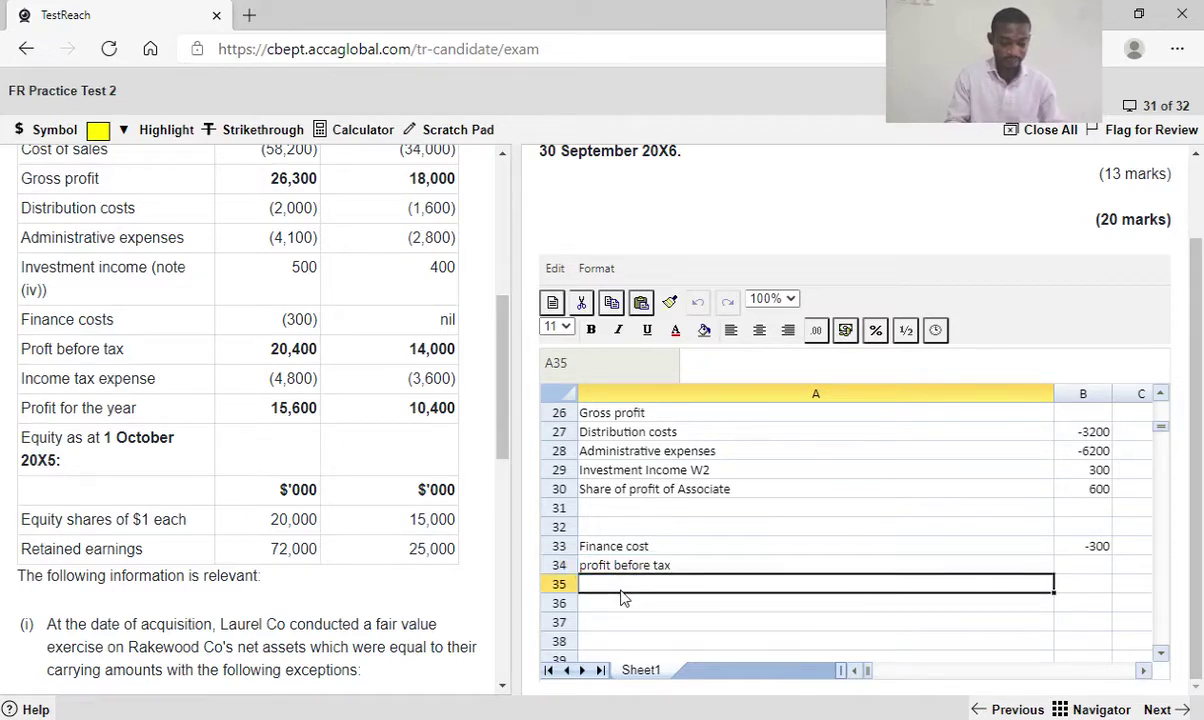
text(Income tax)
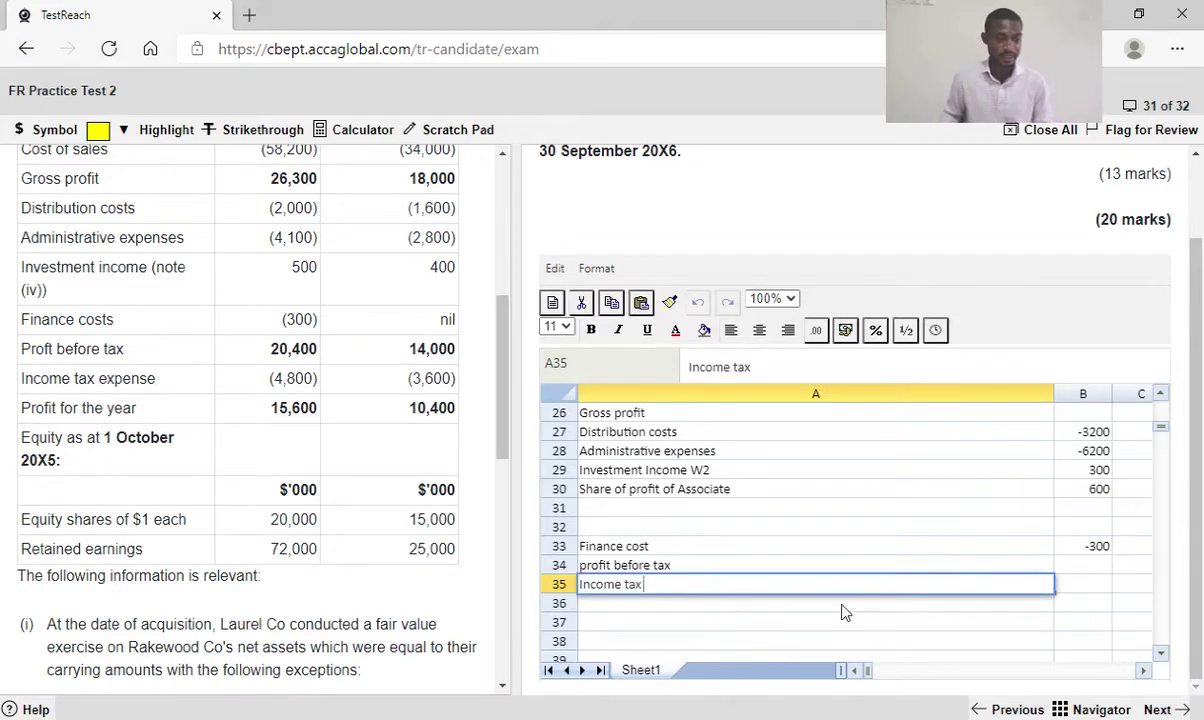
Calculate the consolidated income tax expense in cell B35 as a negative with the formula =-(4800+(3600*9/12))
click(1067, 590)
text(=)
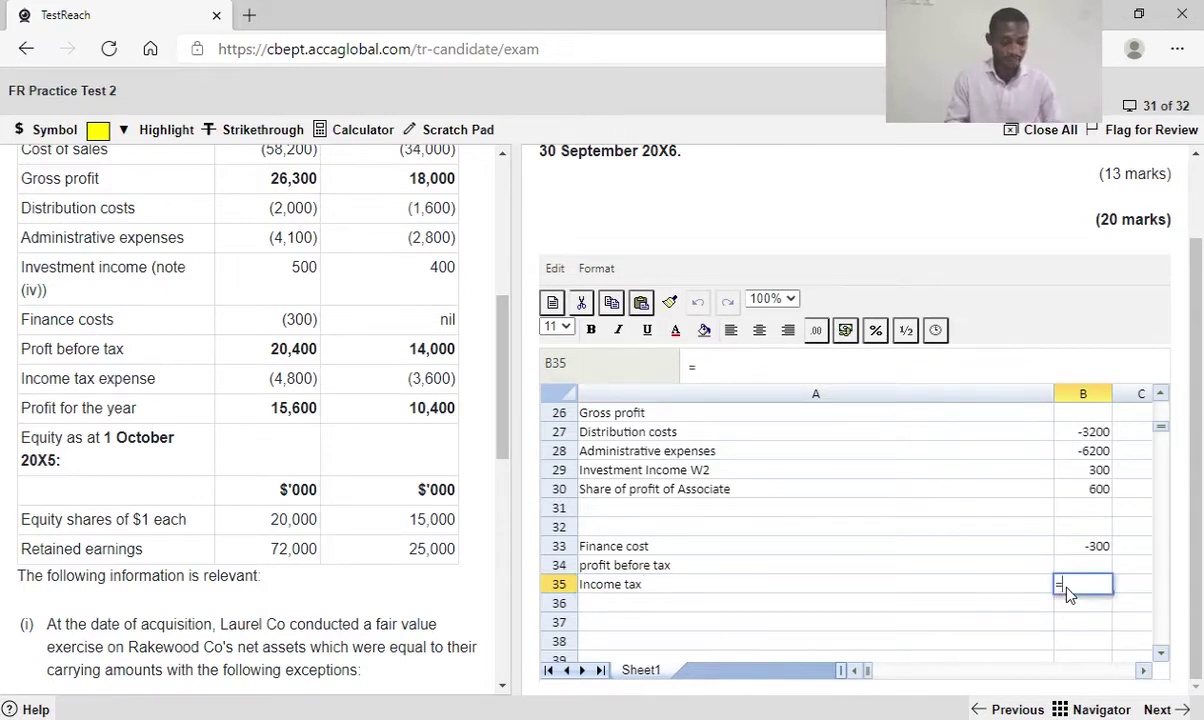
text(4800)
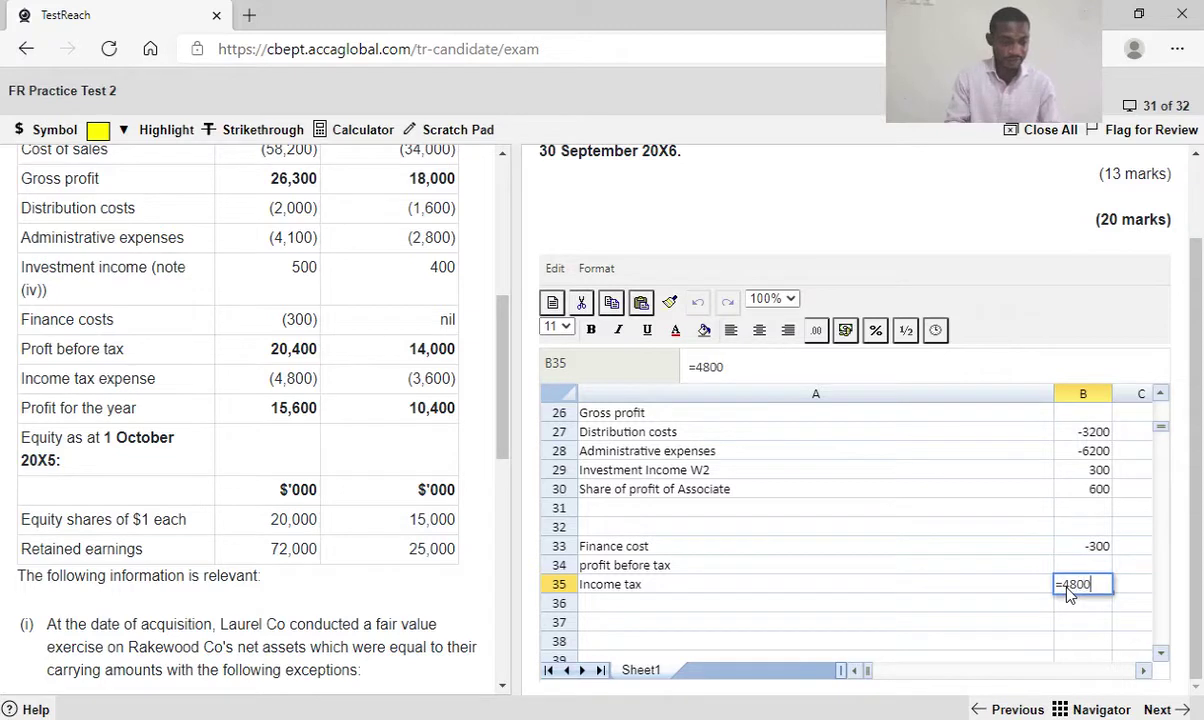
text(+()
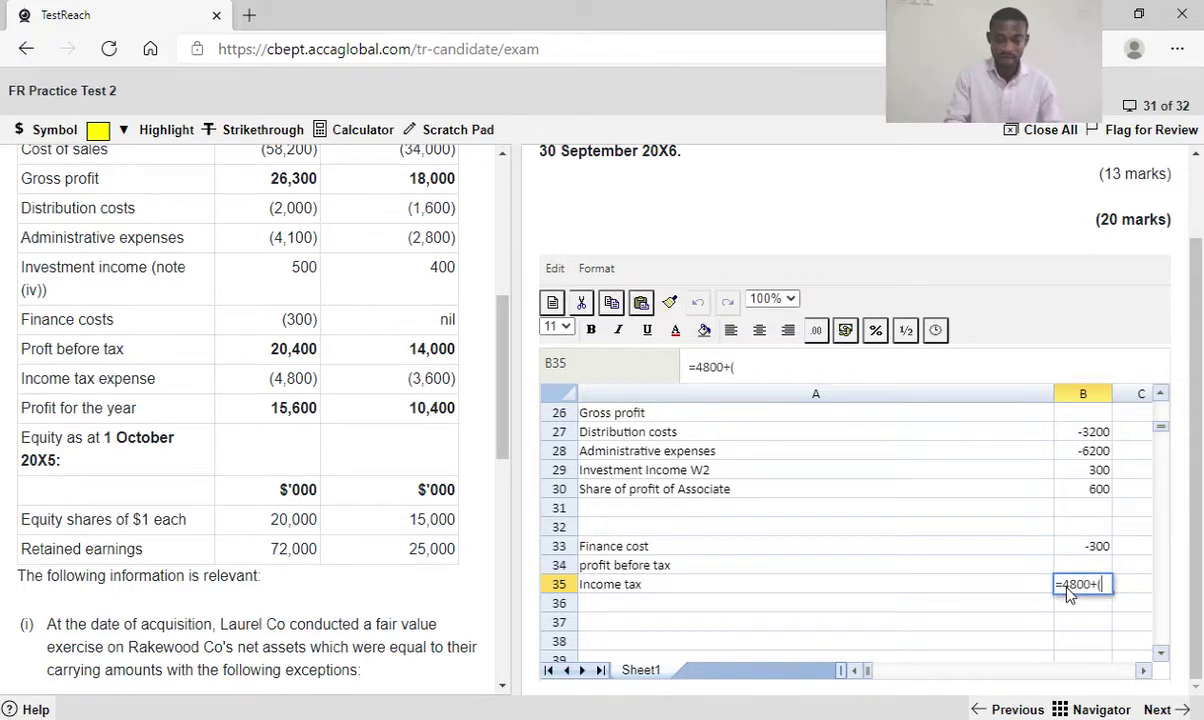
text(3600)
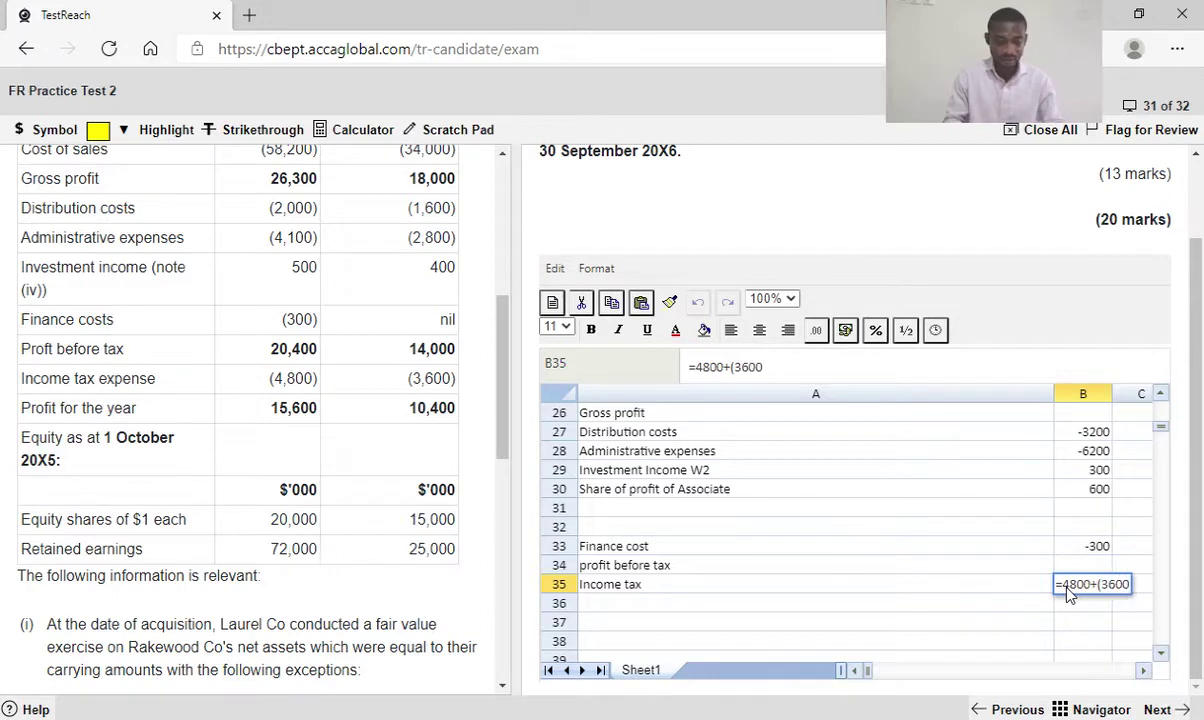
text(*9/12)
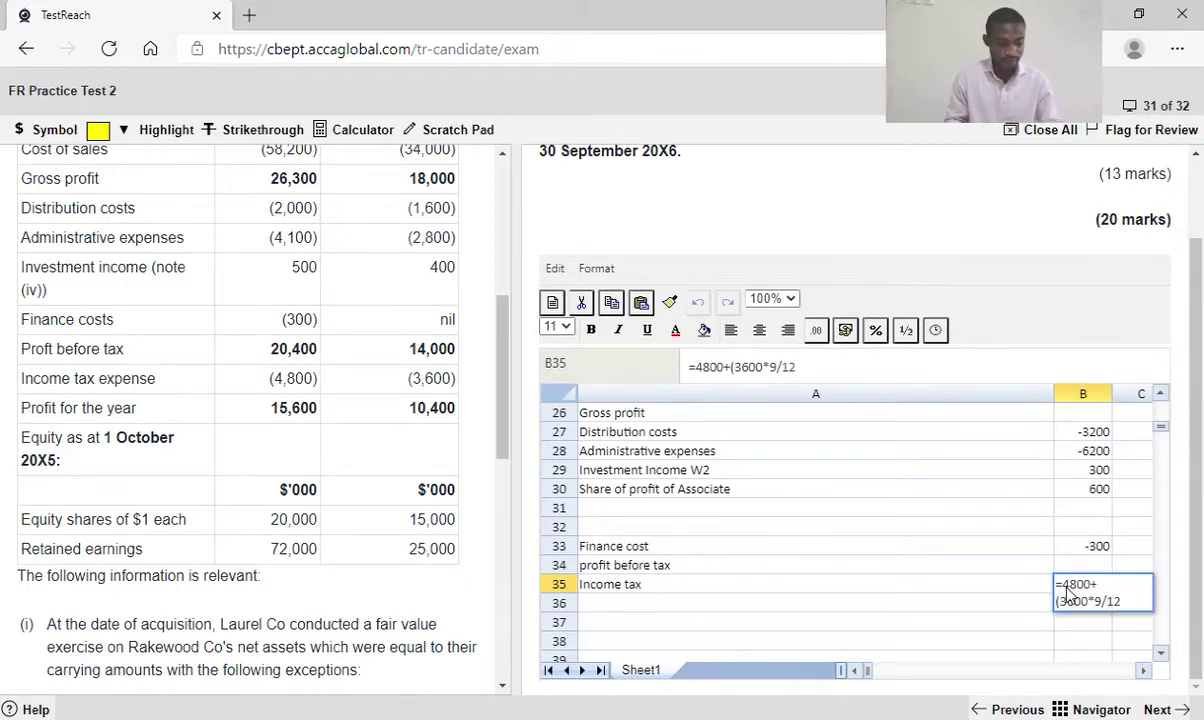
text())
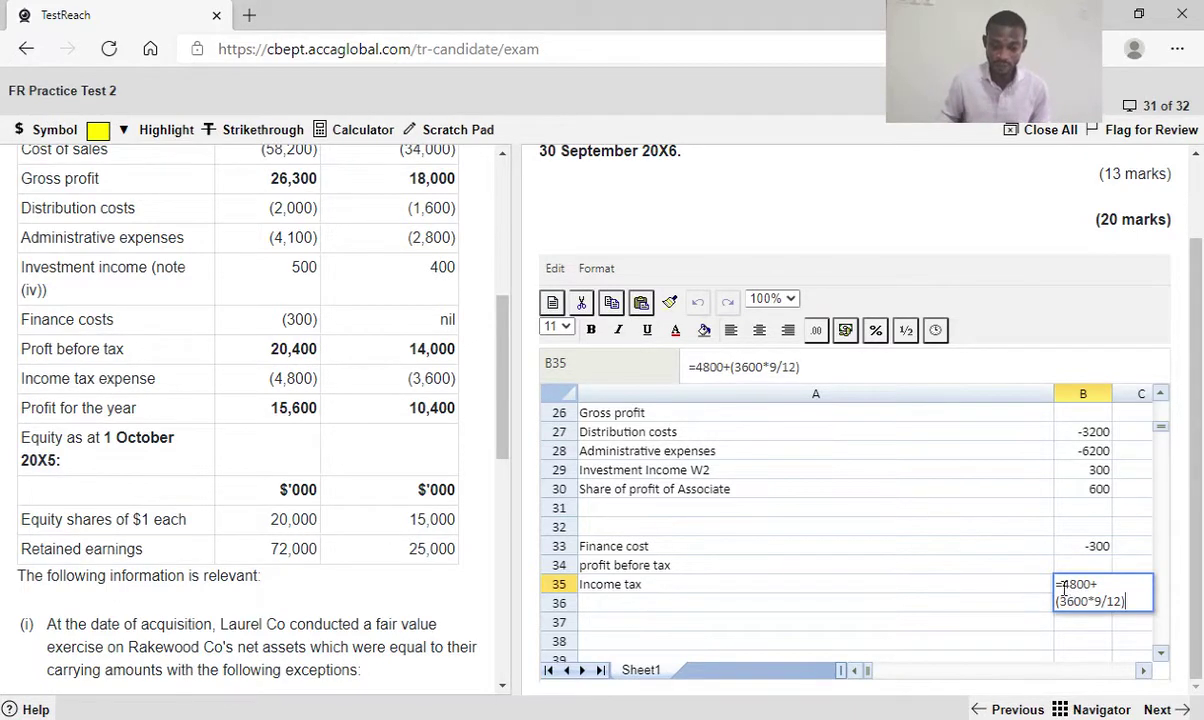
click(1062, 585)
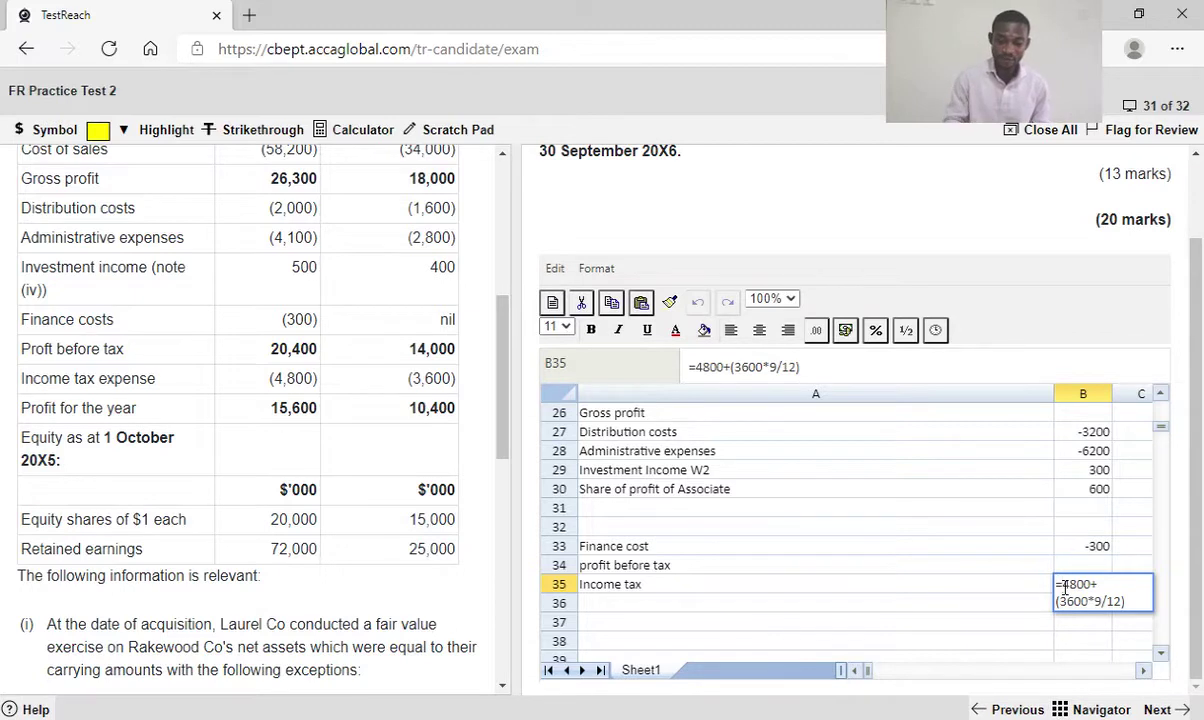
text(-()
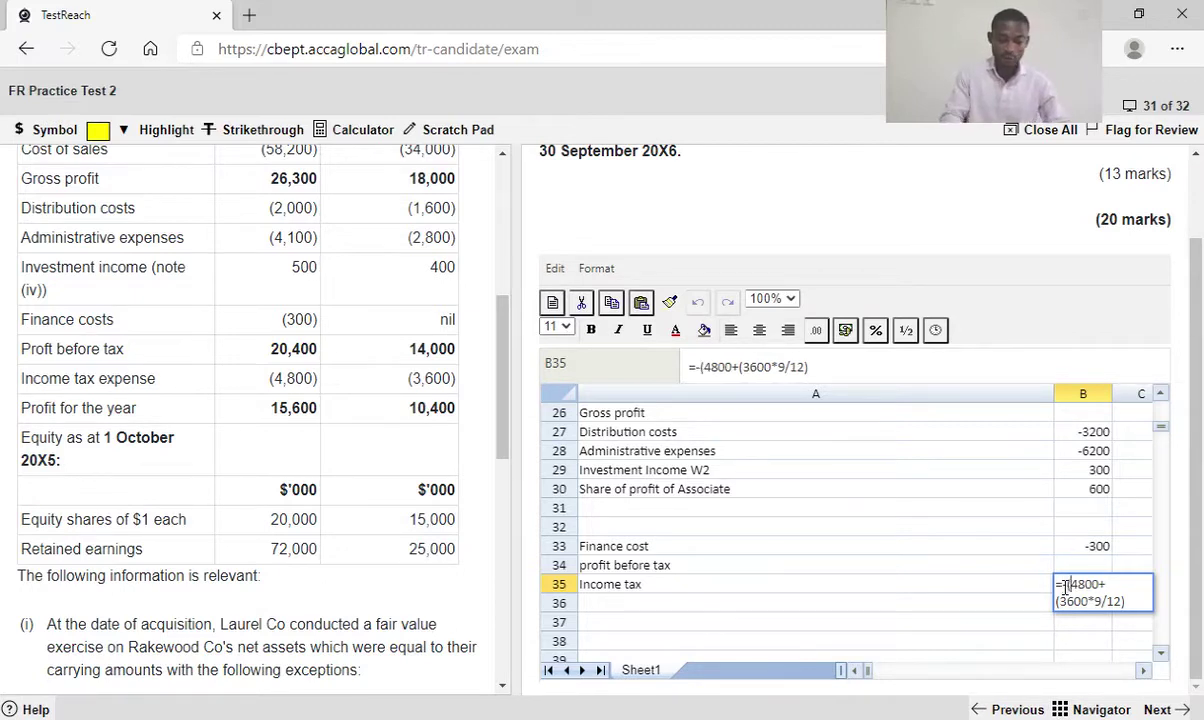
click(1140, 605)
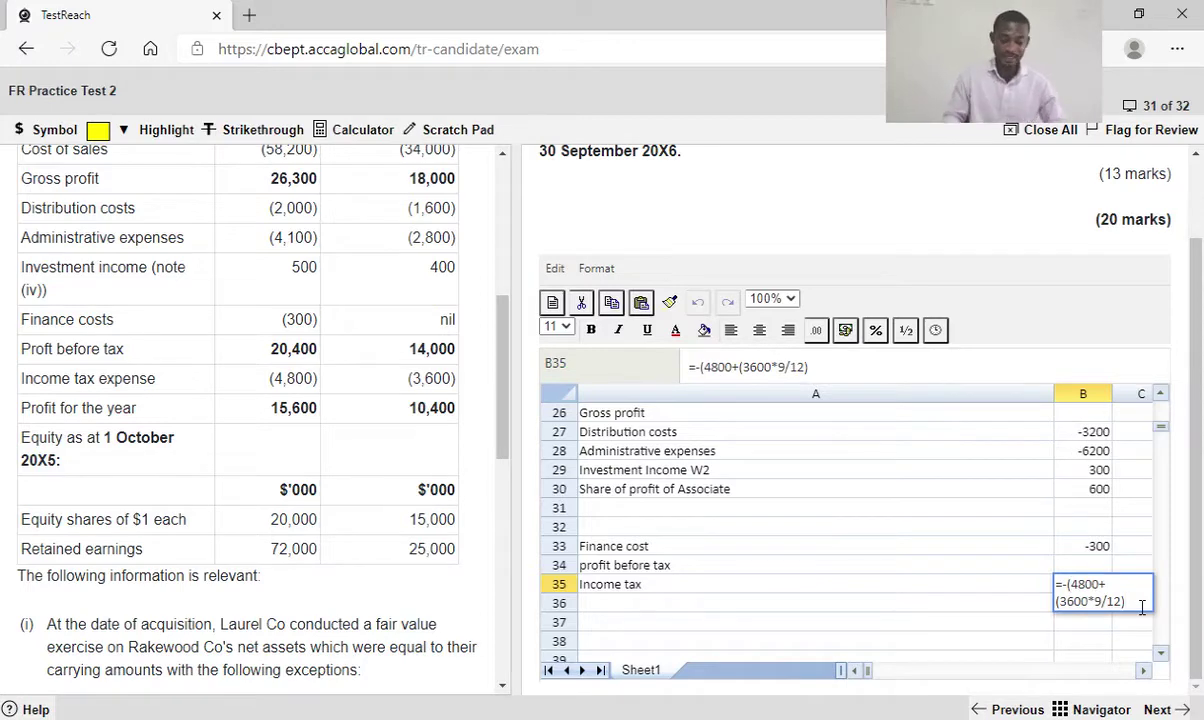
text())
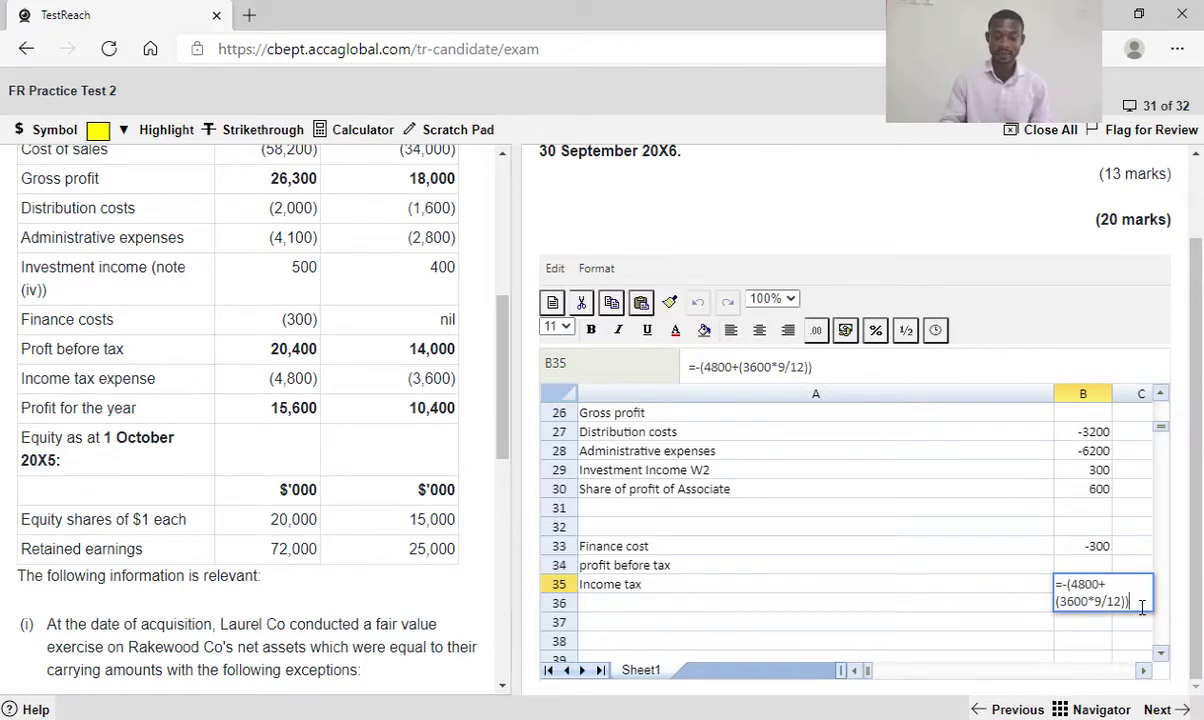
key(Return)
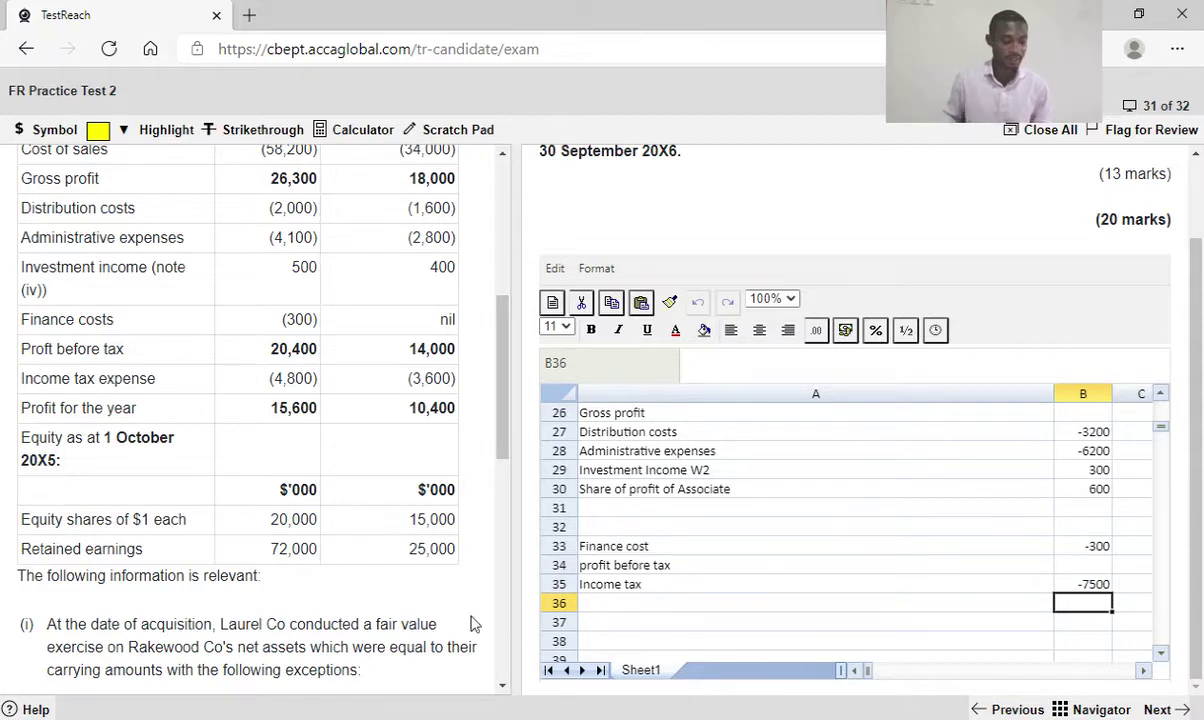
Add the line label "Prfoit for the year" in cell A36, below the income tax line
click(630, 611)
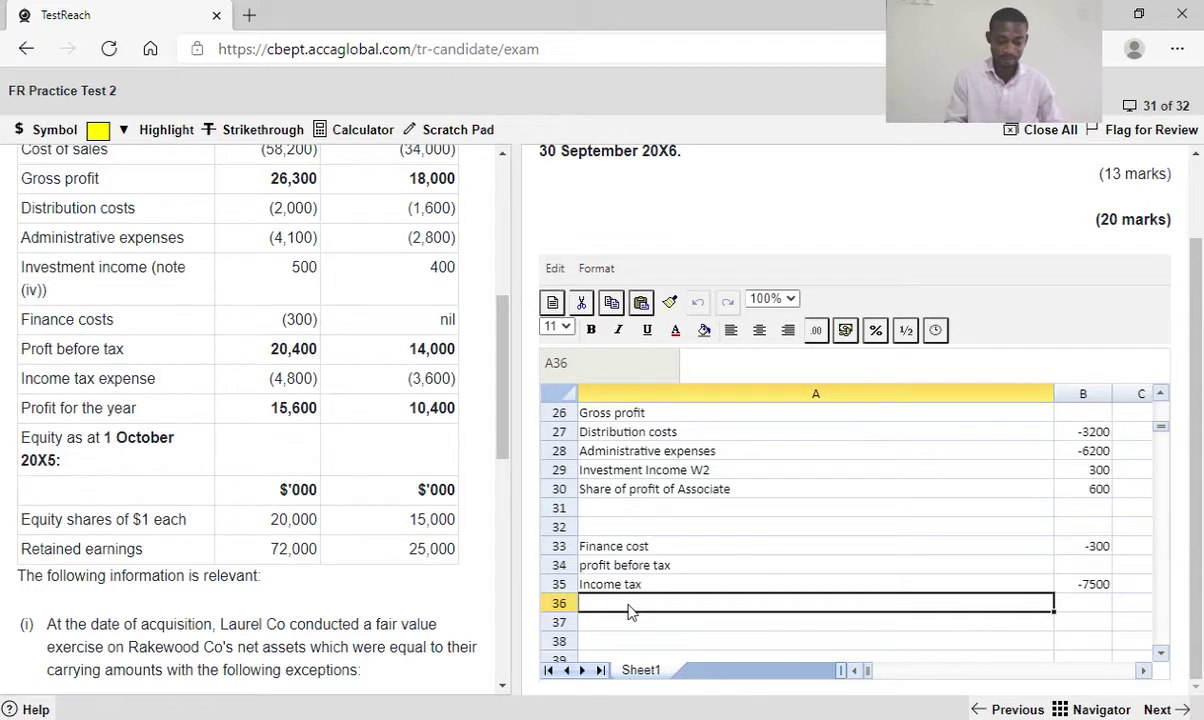
text(Prfoit f)
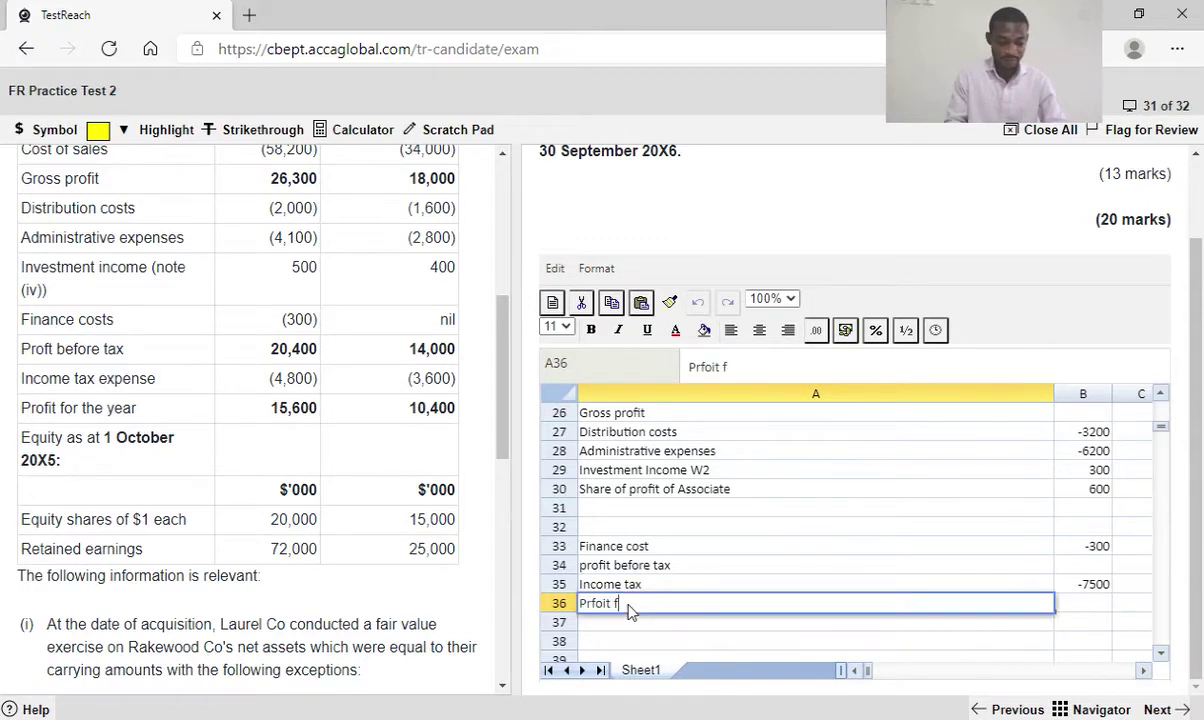
text(or the year)
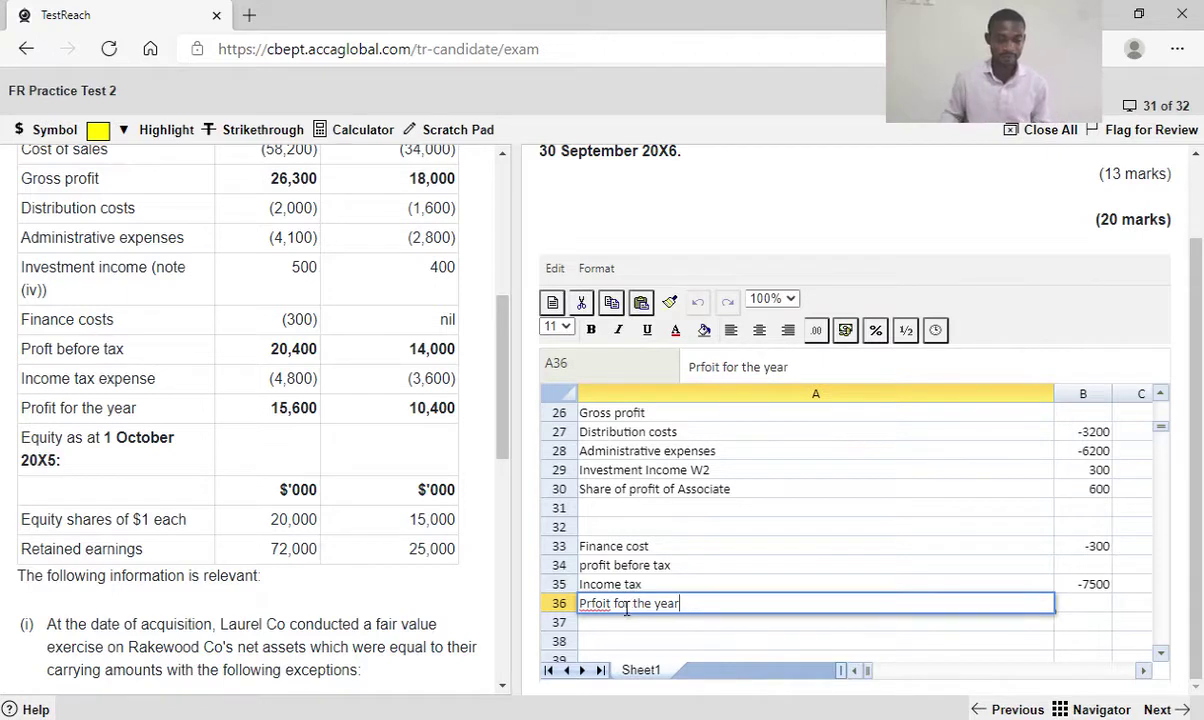
Edit the label in A36, replacing the misplaced "f" with "o" so it reads "Prooit for the year"
click(594, 604)
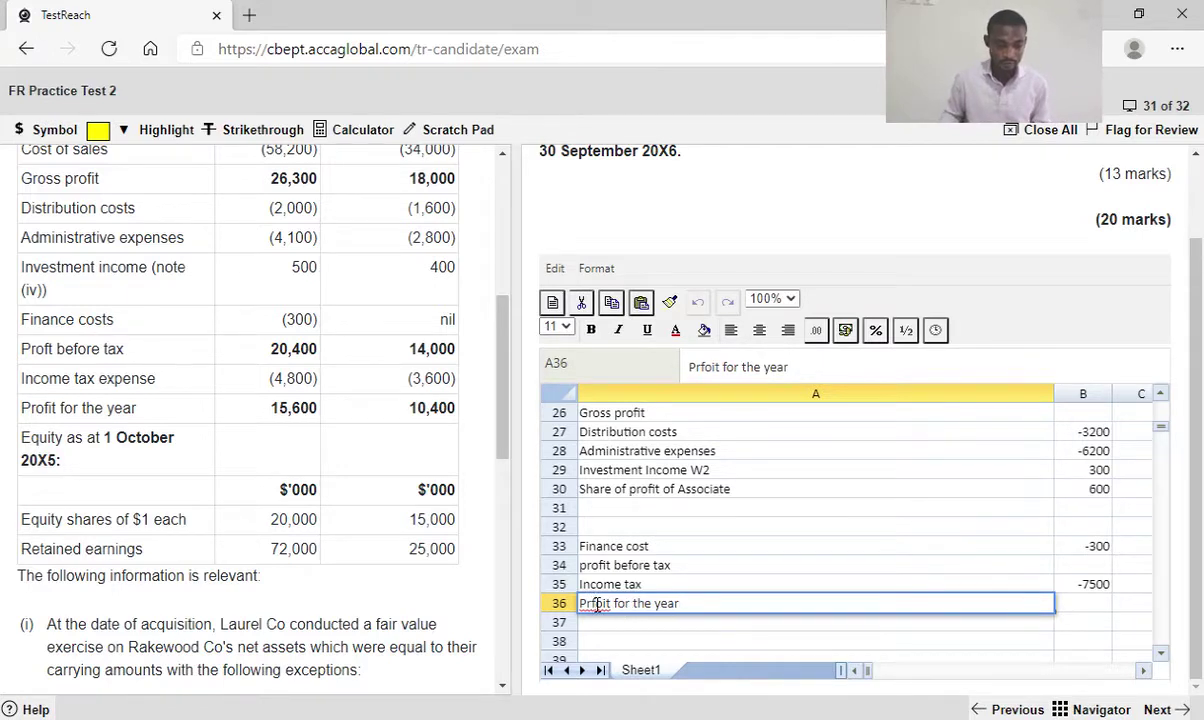
key(BackSpace)
text(o)
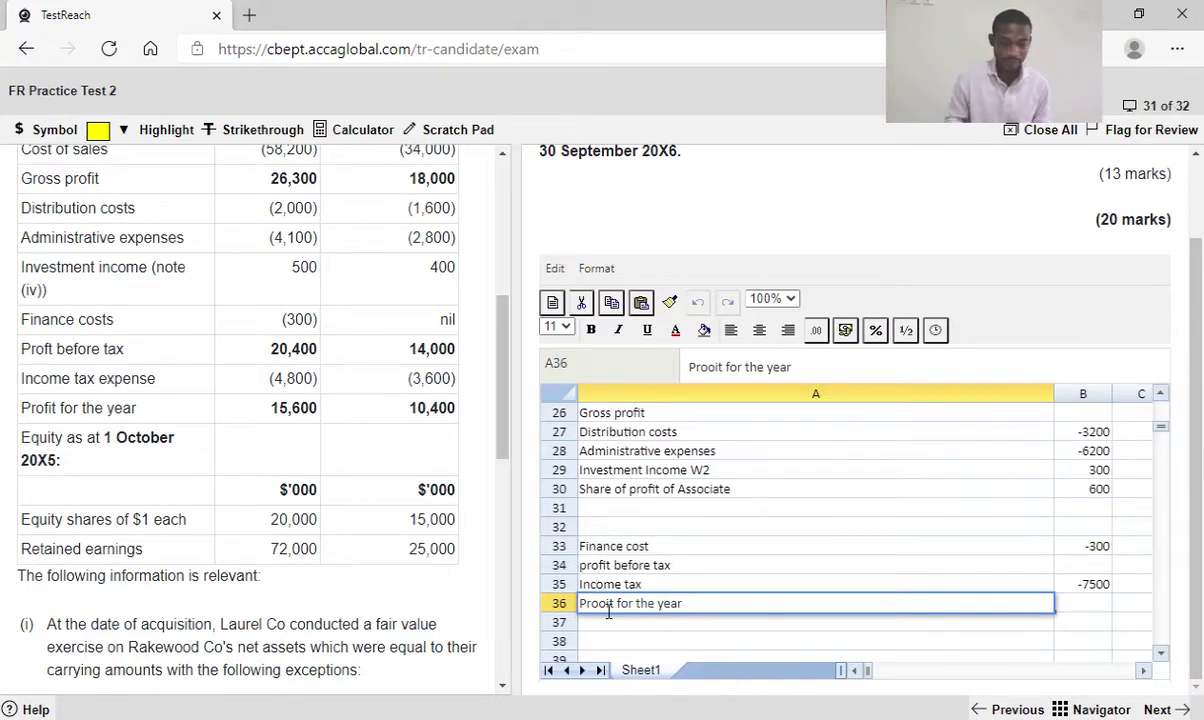
key(Return)
text(f)
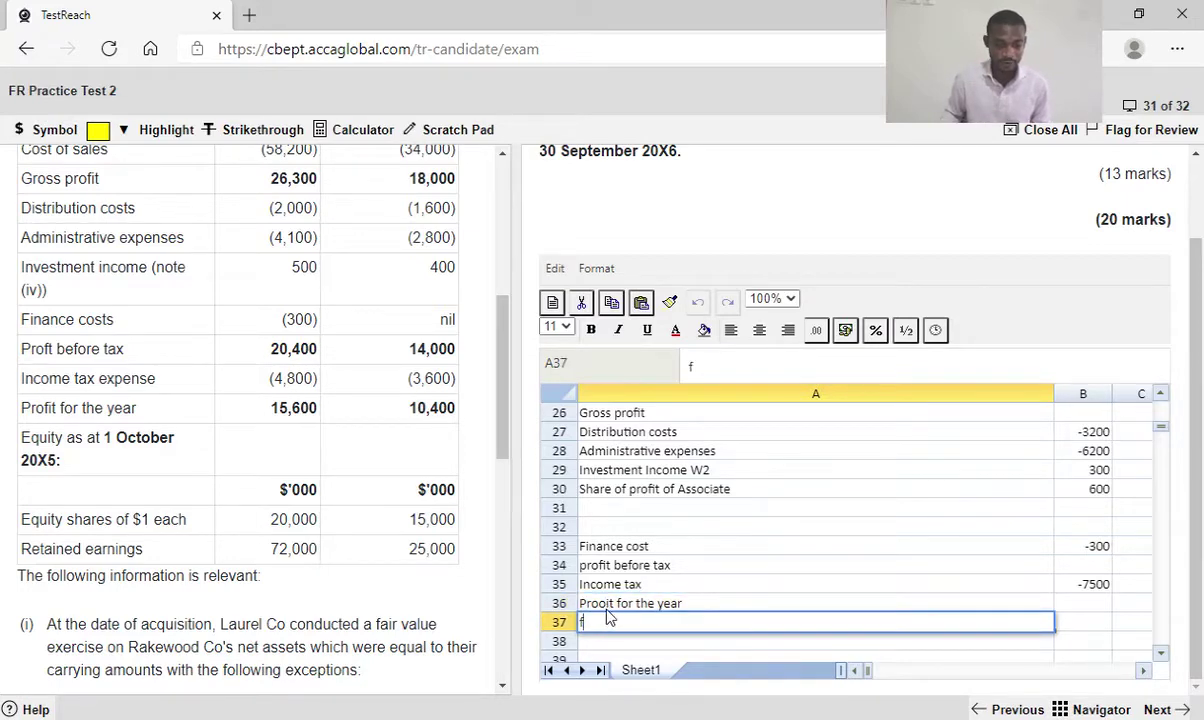
key(BackSpace)
click(604, 606)
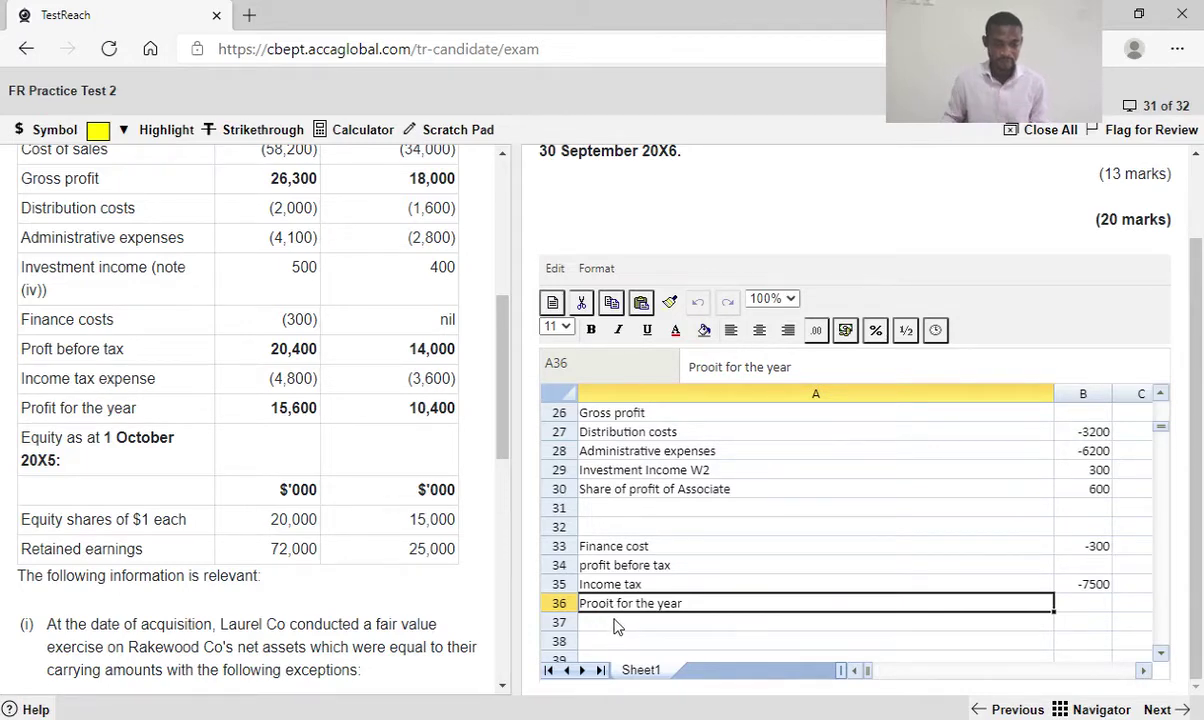
Enter the heading "Profit attributable:" in cell A38, leaving row 37 blank
click(616, 626)
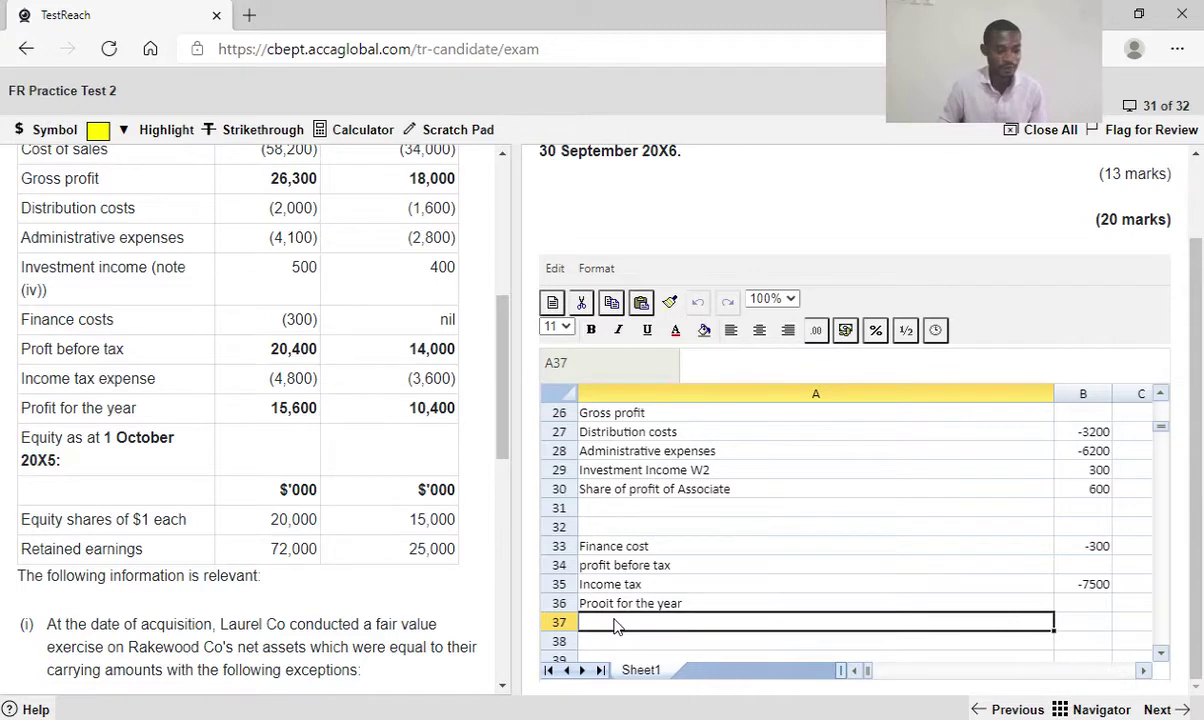
scroll(616, 626, down, 2)
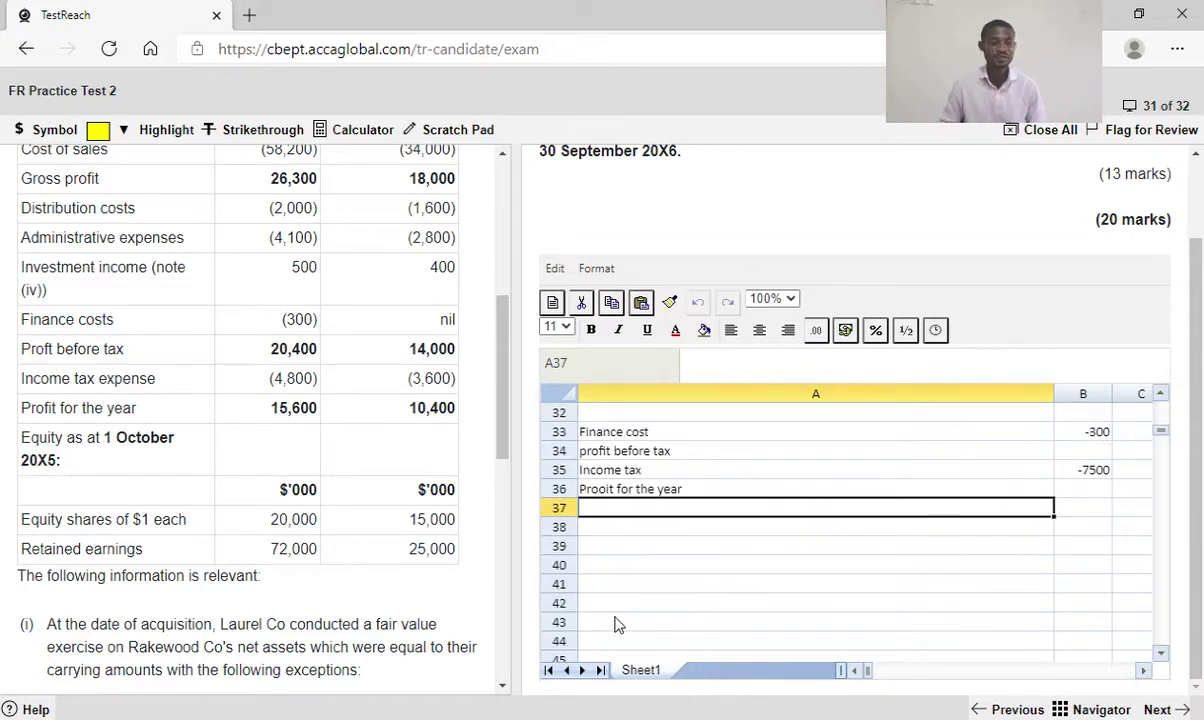
click(608, 532)
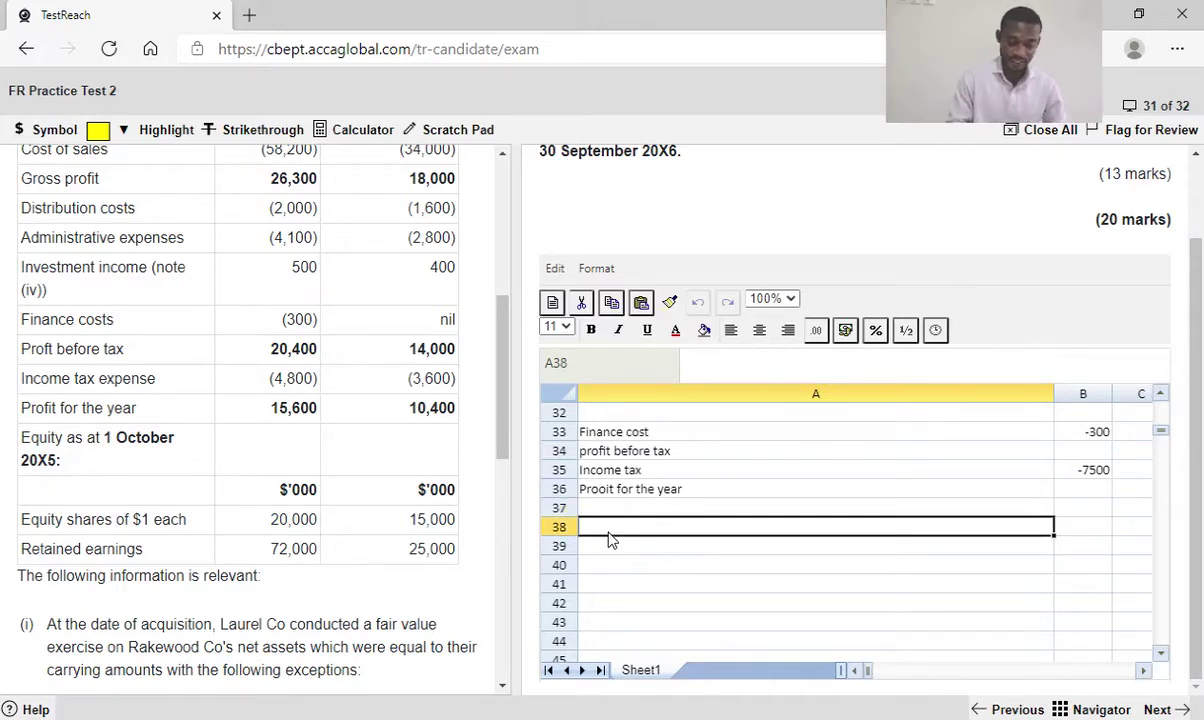
text(Prfoit)
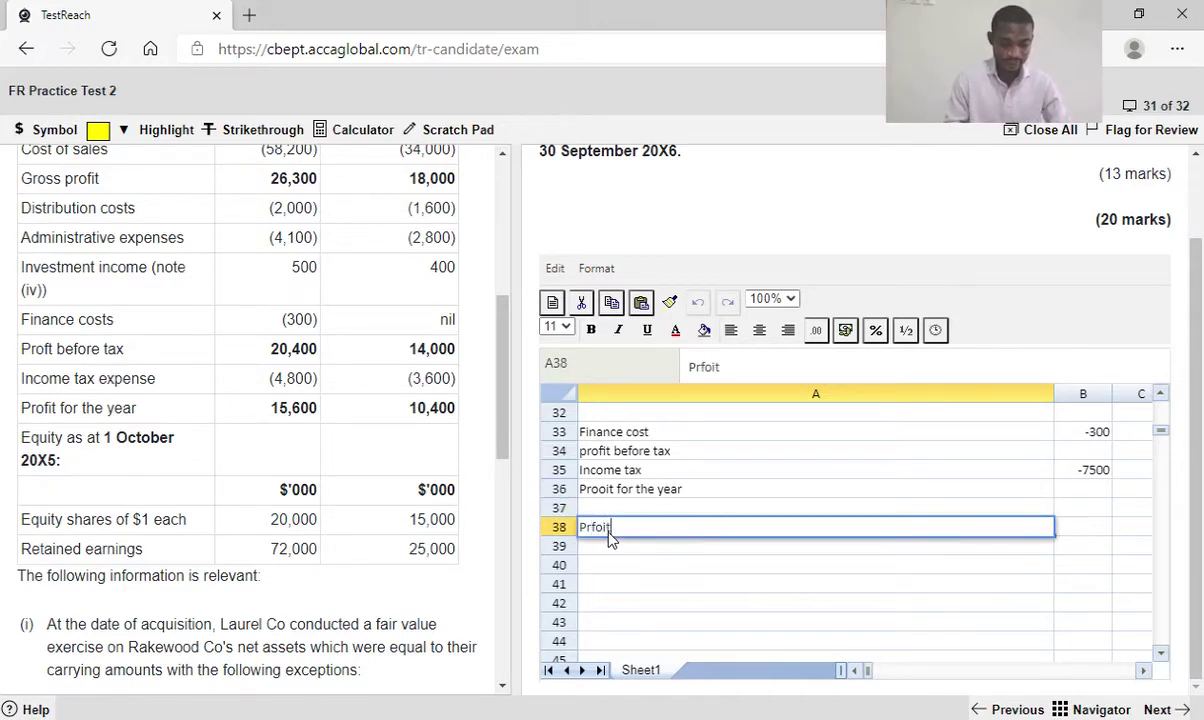
key(BackSpace)
key(BackSpace)
key(BackSpace)
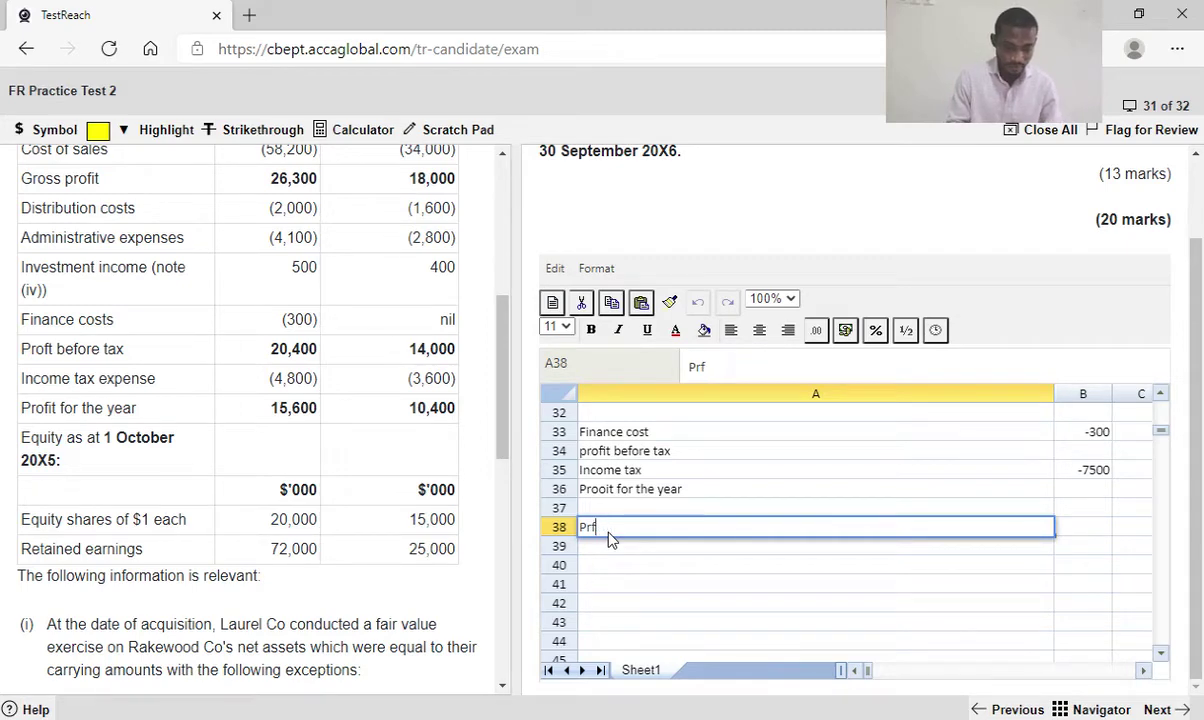
text(o)
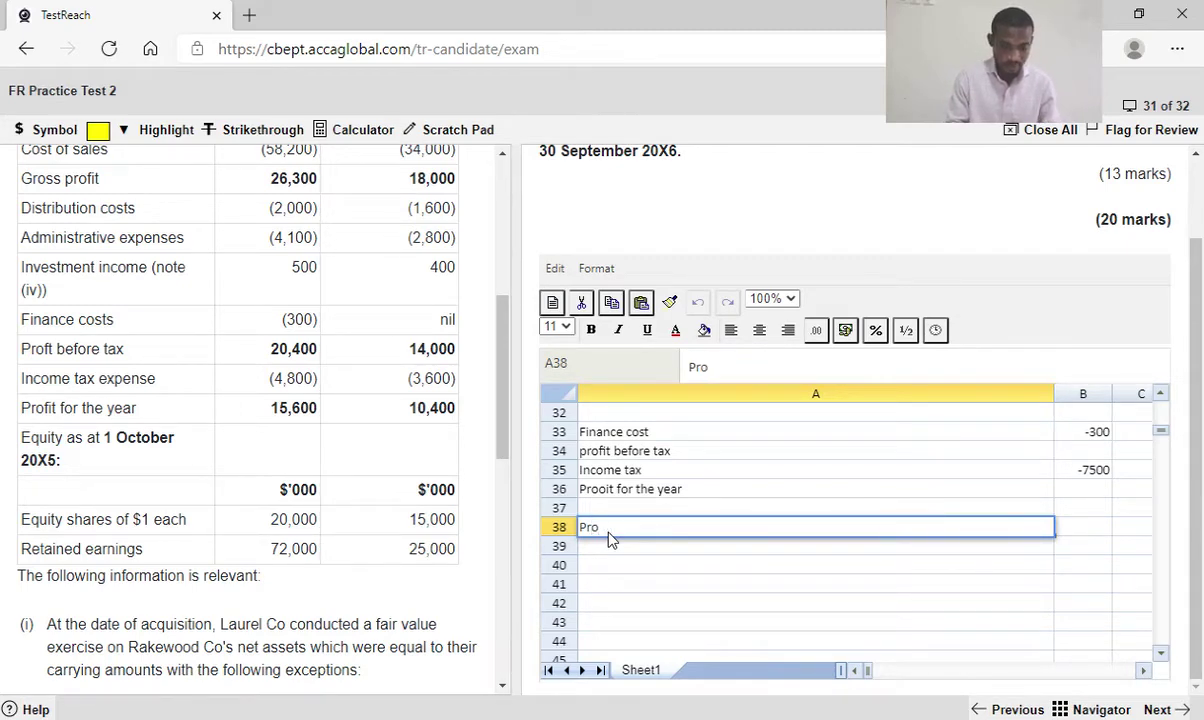
text(fit at)
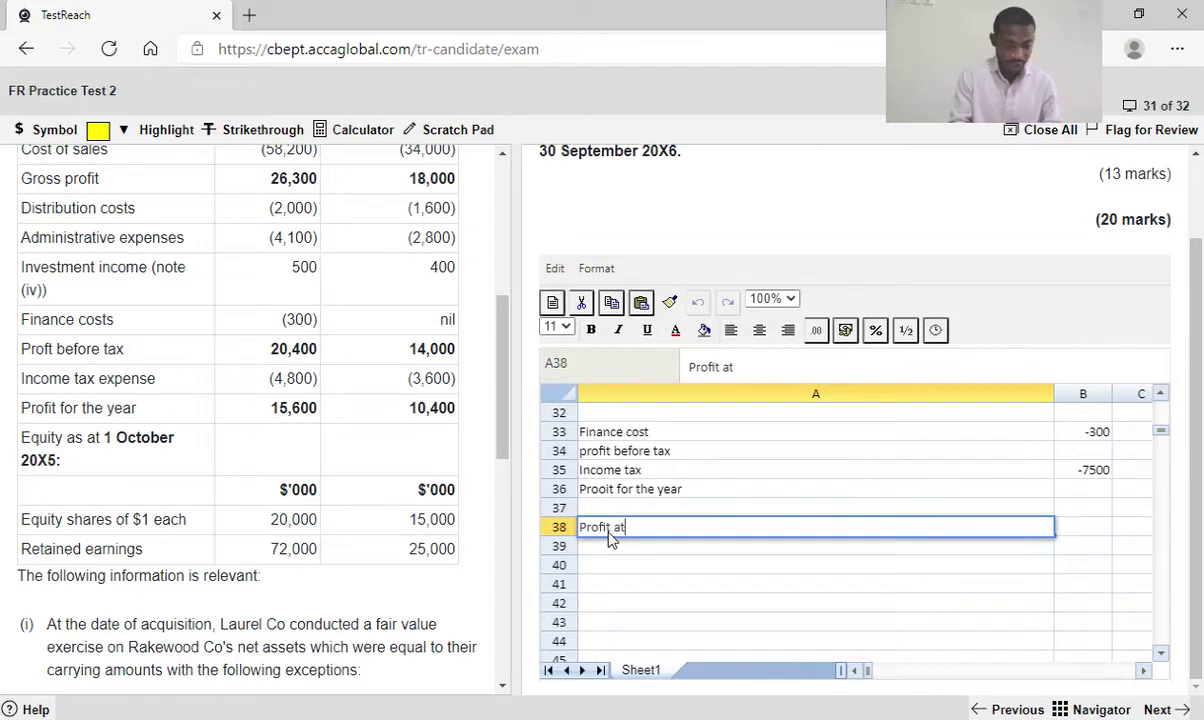
text(trib)
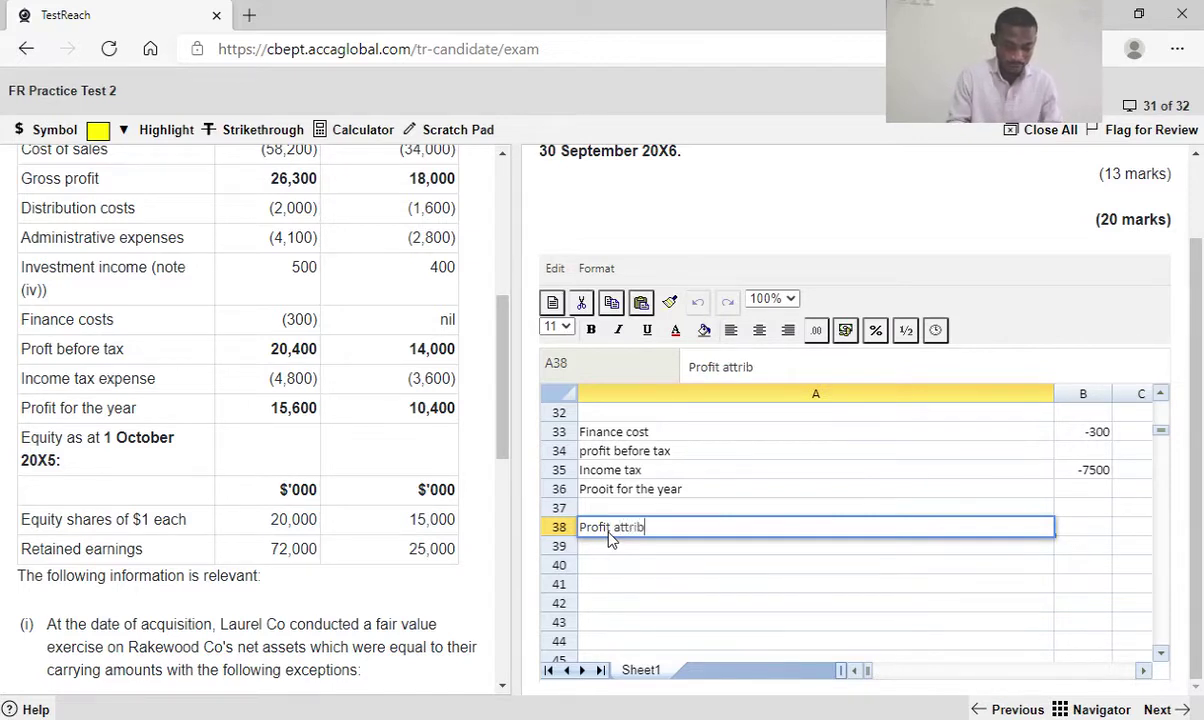
text(uta)
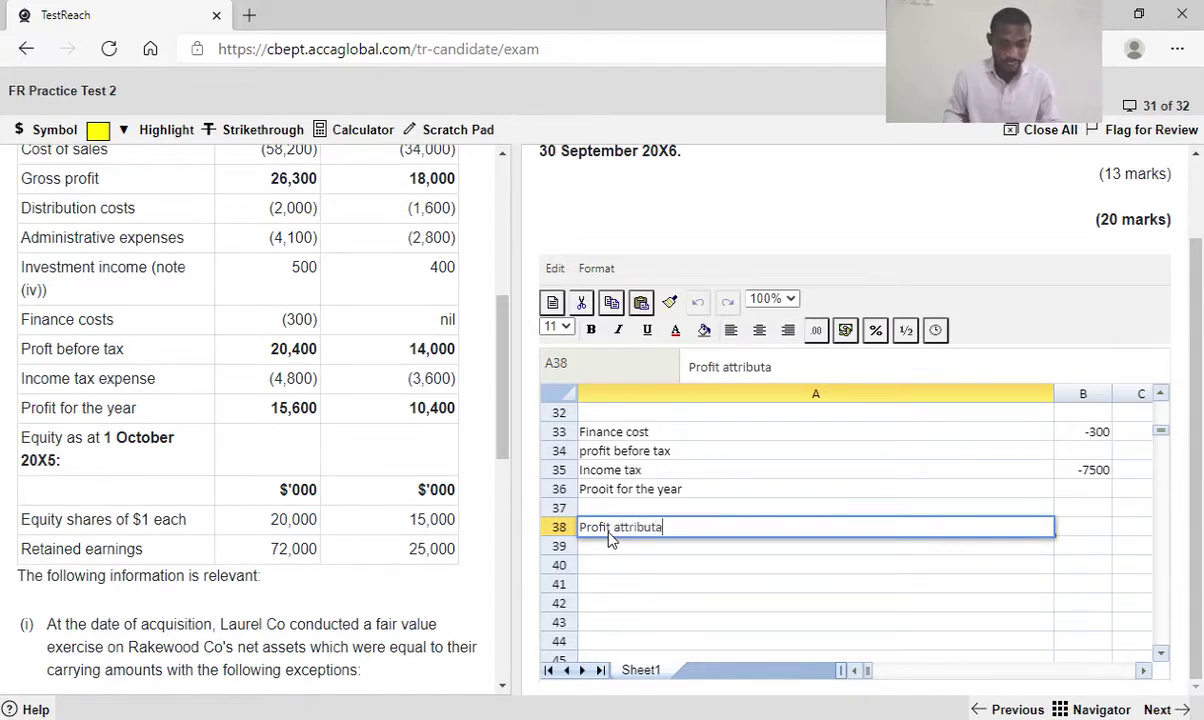
text(ble:)
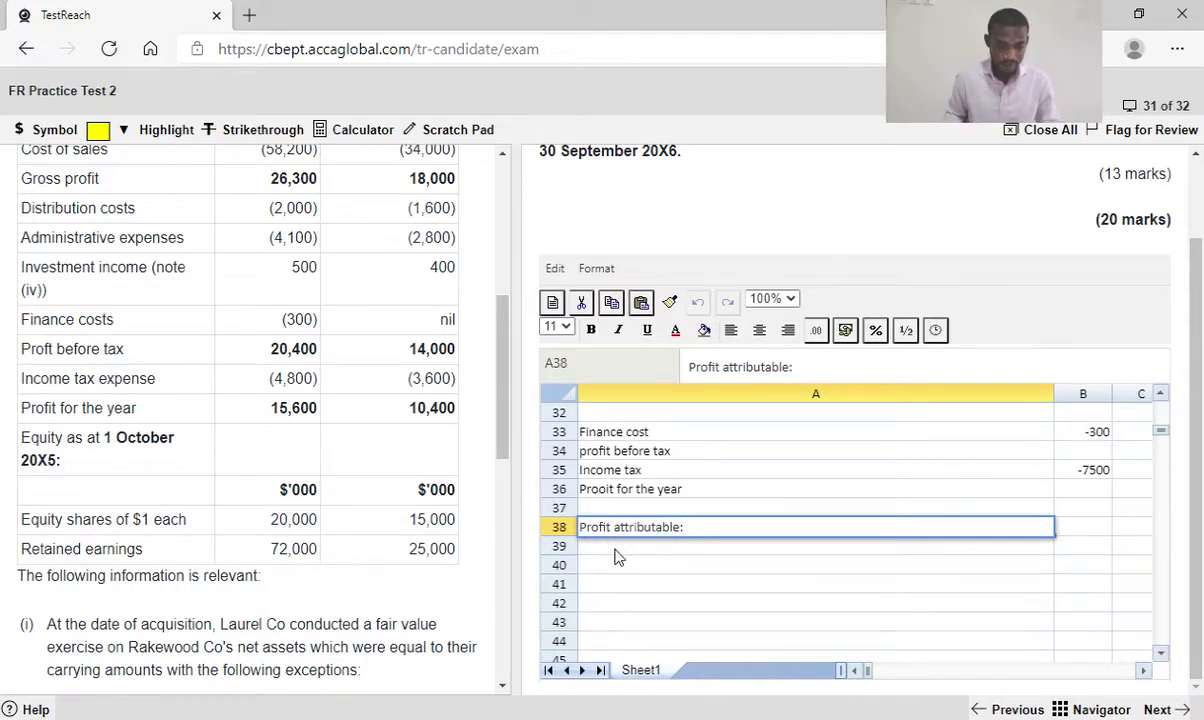
key(Return)
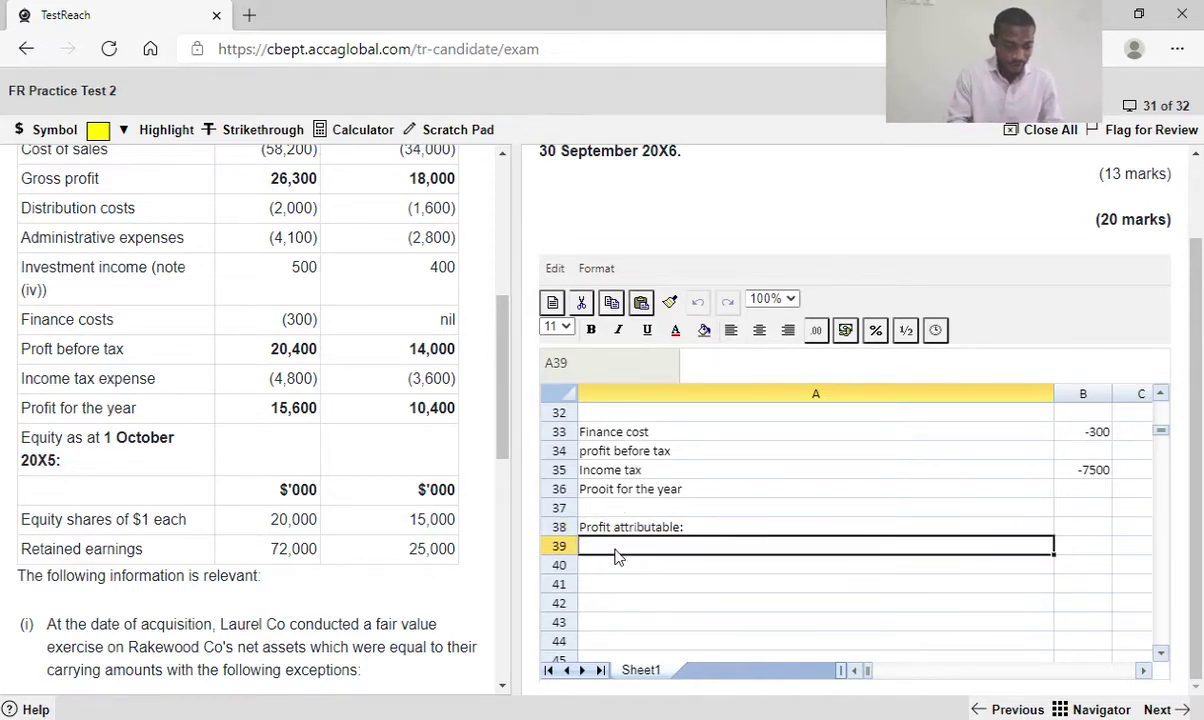
Enter the line label "Onwers of Parent" in A39, under the profit attributable heading
text(O)
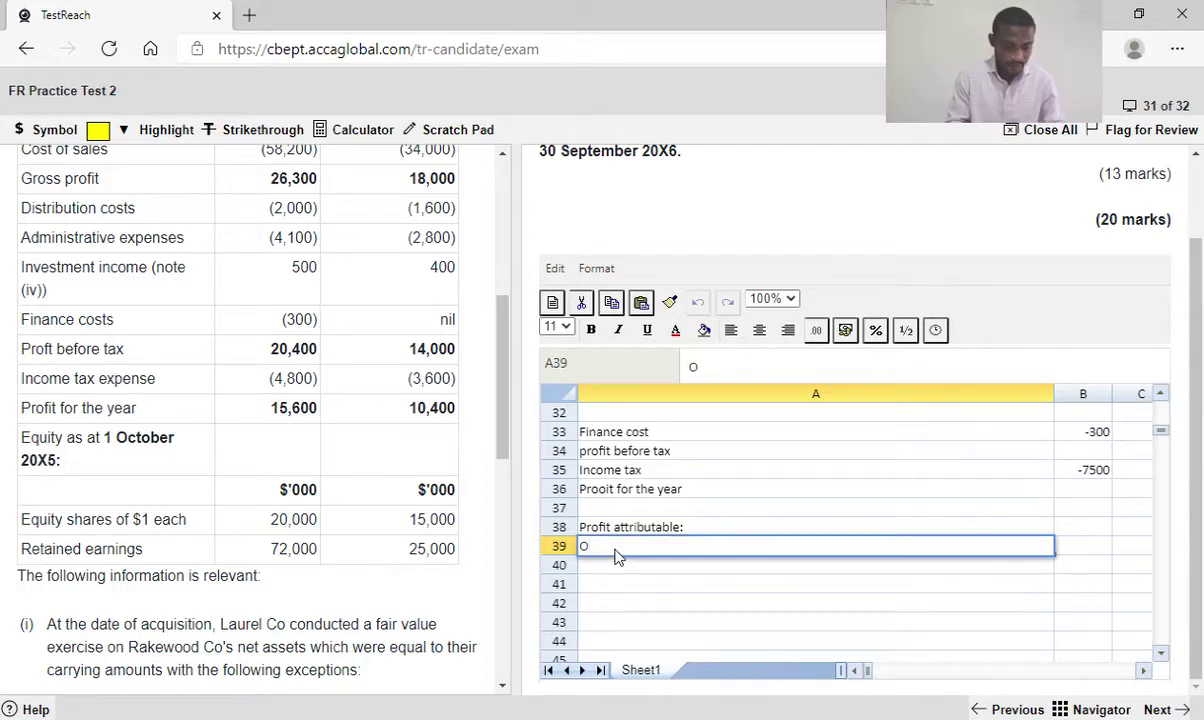
text(nwer)
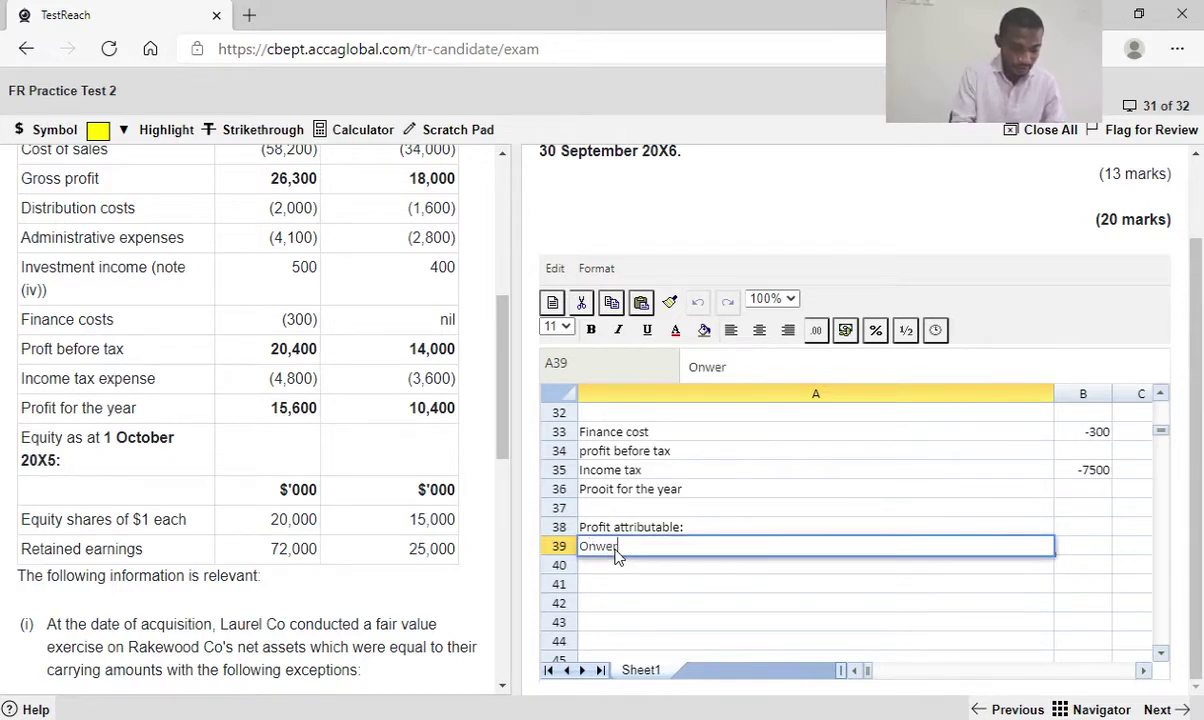
text(s of)
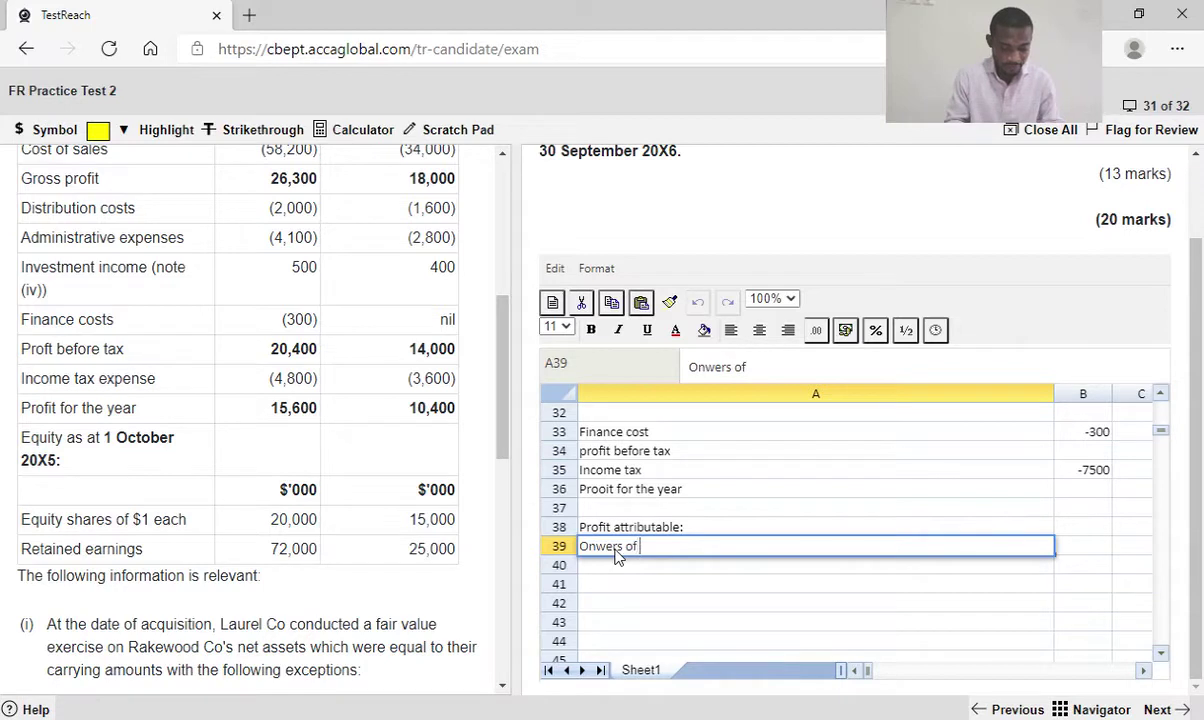
text( Parent)
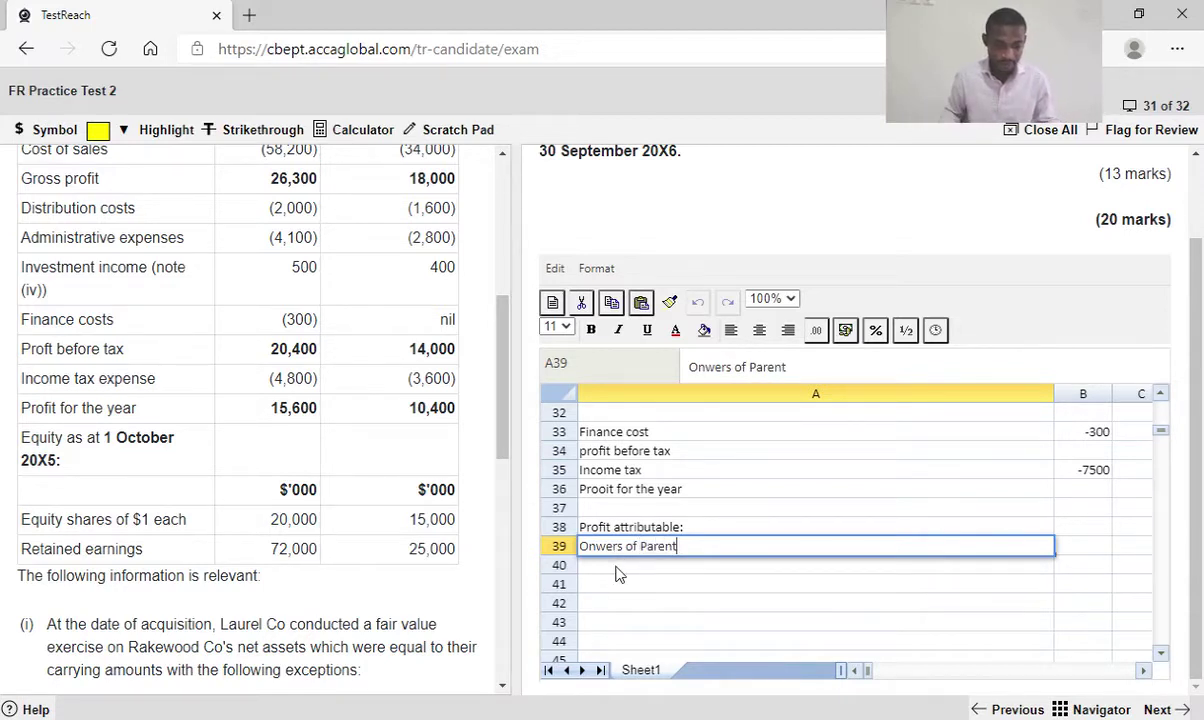
key(Return)
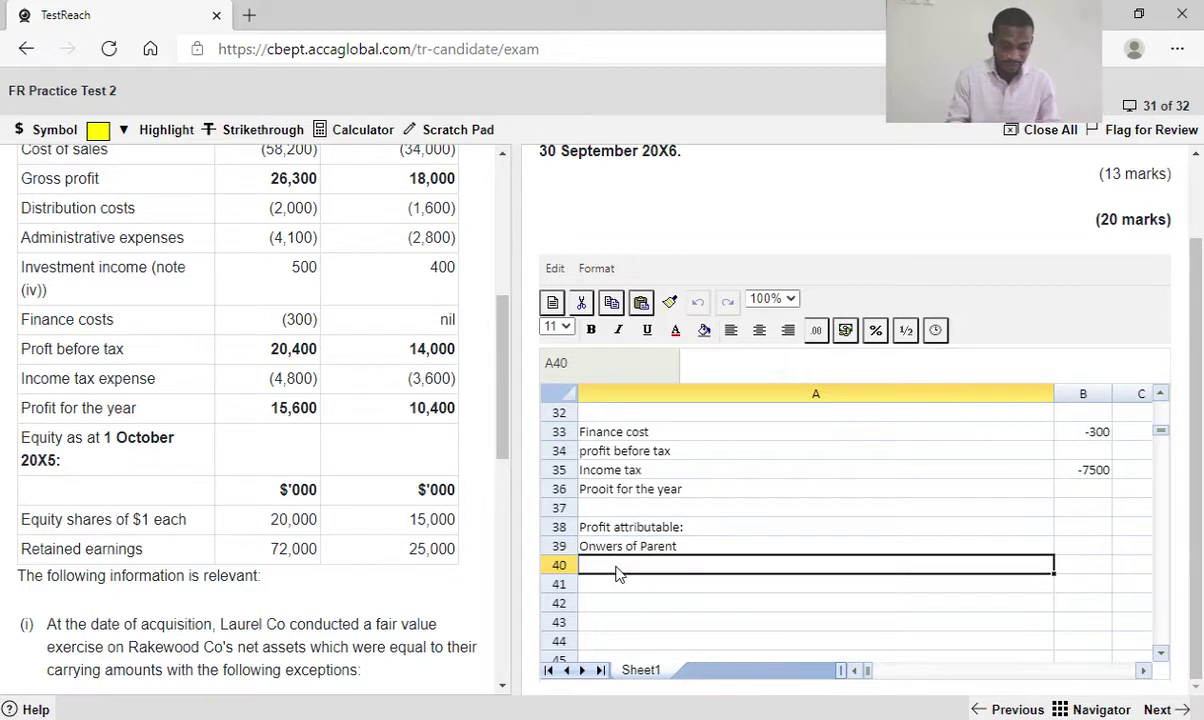
Enter the line label "Non-controlling Interest W4" in cell A40
text(Non-co)
text(n)
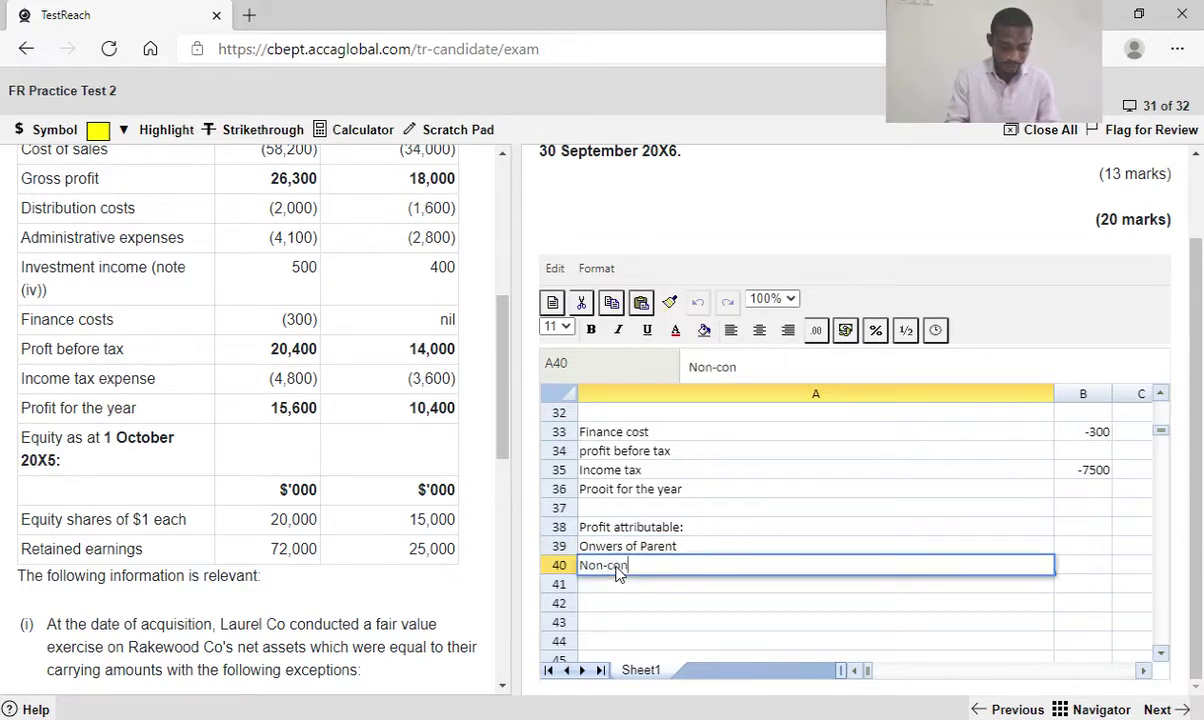
text(tr)
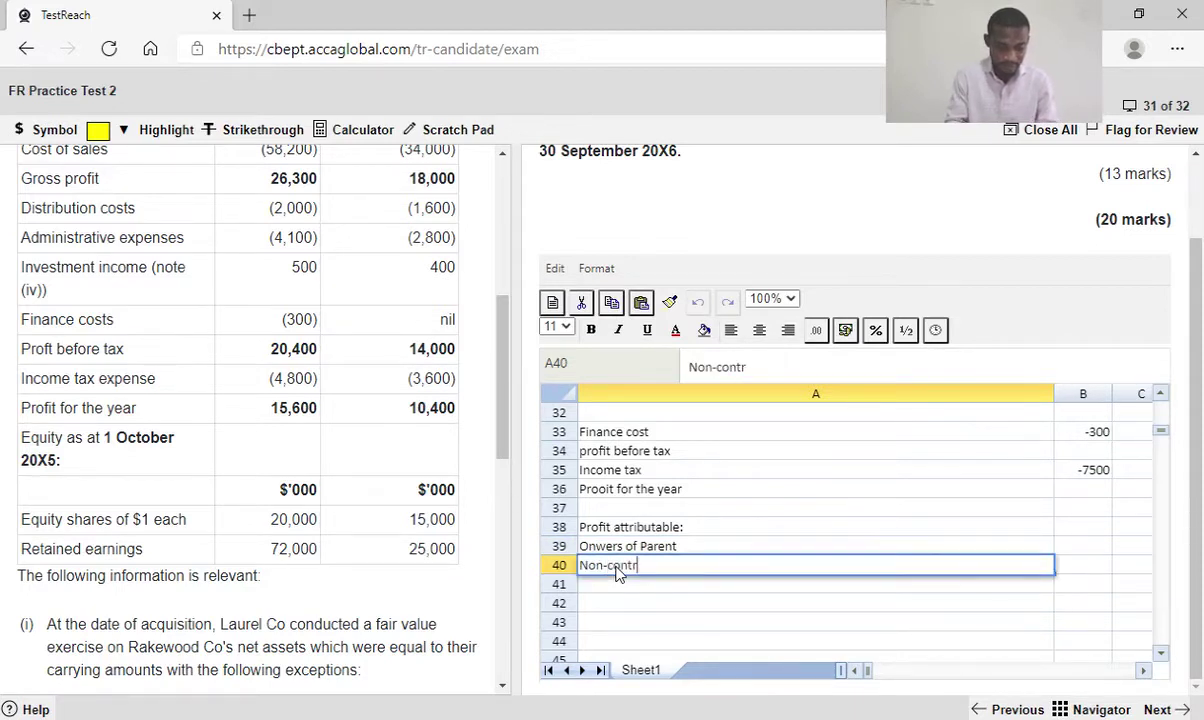
text(olling Interest)
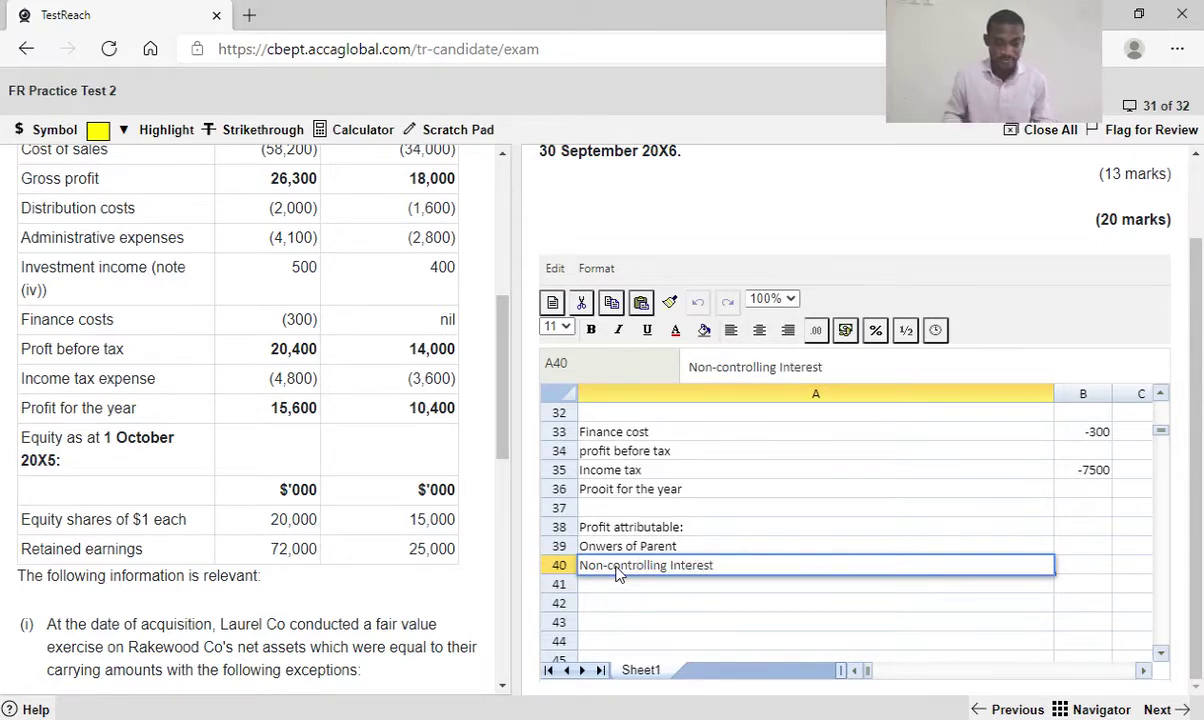
text( W4)
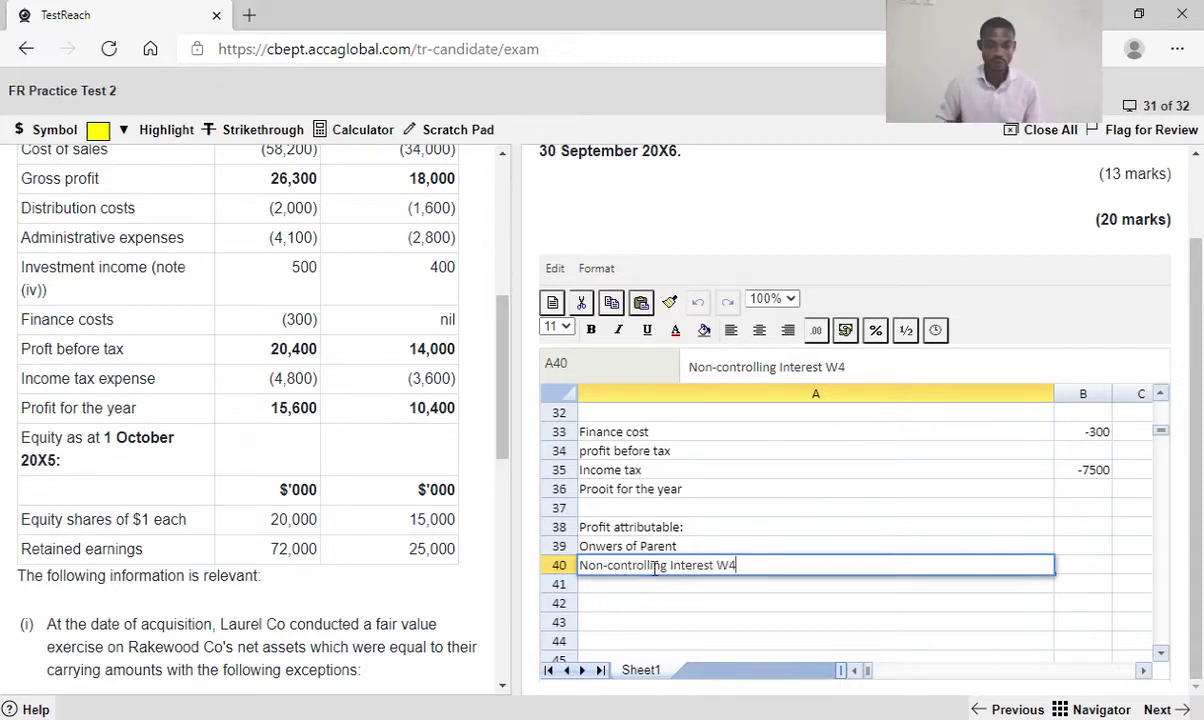
Correct the misspelled label in A36 to "Profit for the year"
click(609, 492)
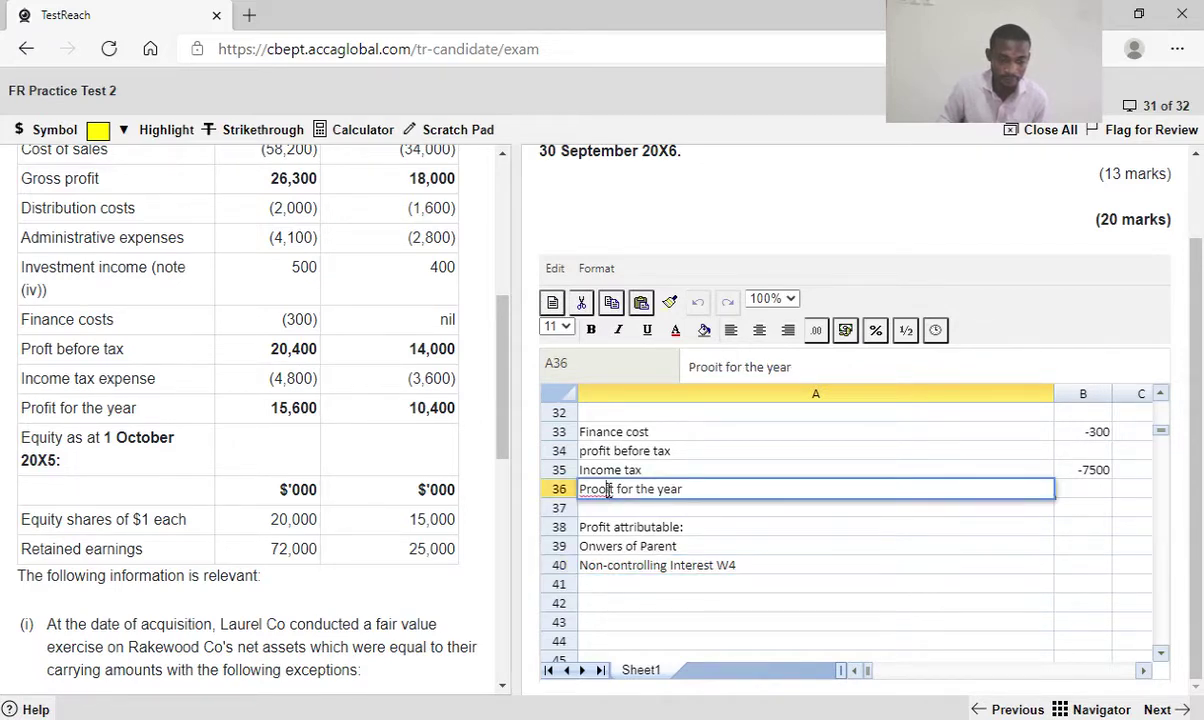
double_click(609, 496)
key(BackSpace)
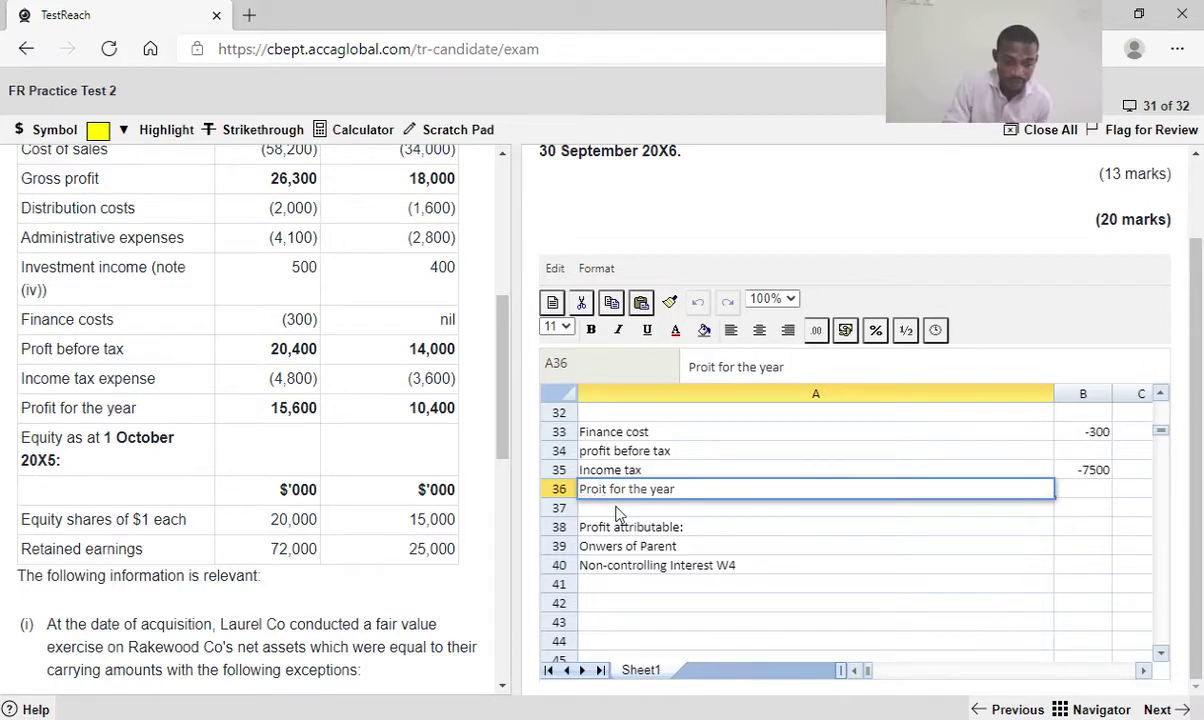
text(f)
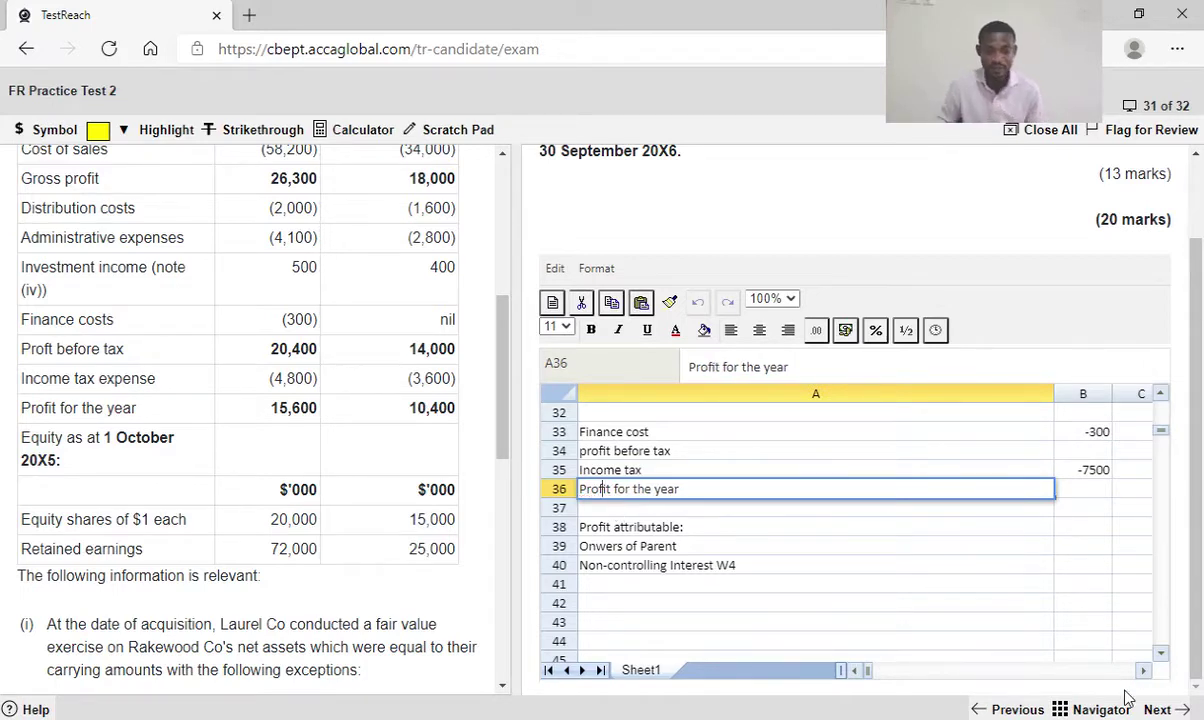
click(1027, 555)
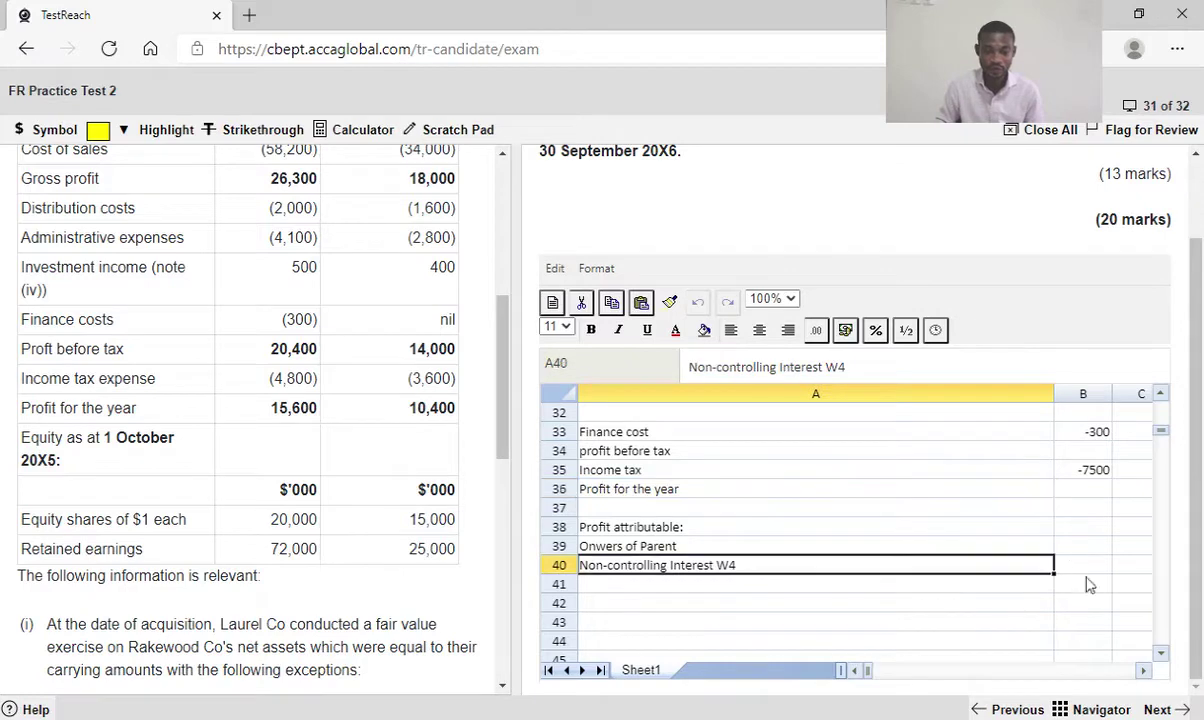
Add the working heading "W4 NCI" in D46, below the investment income working, with the line label "Share of profit" in D47
click(1143, 671)
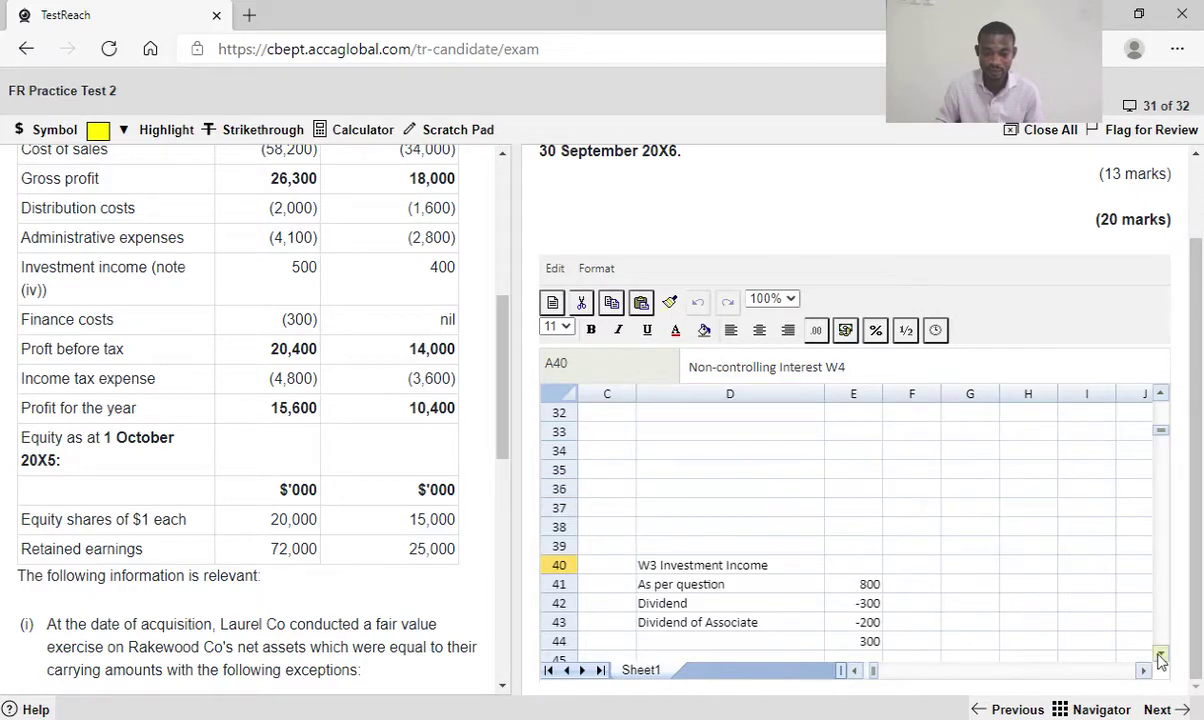
click(1160, 656)
click(1160, 656)
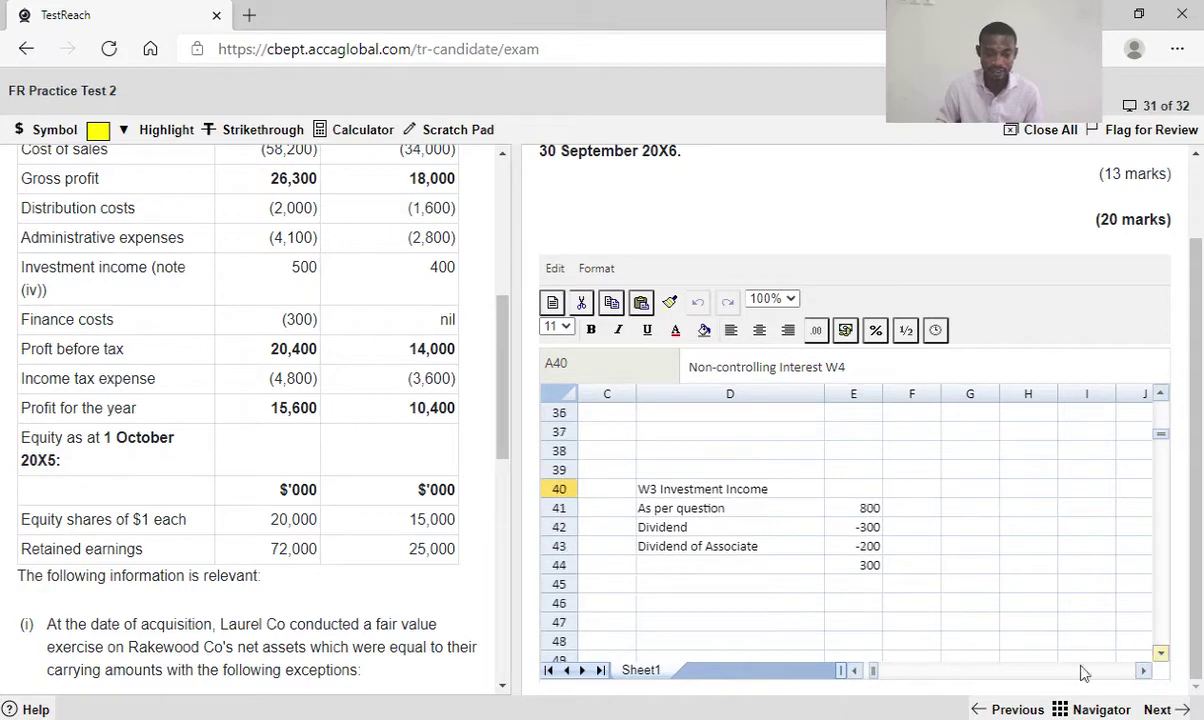
click(668, 605)
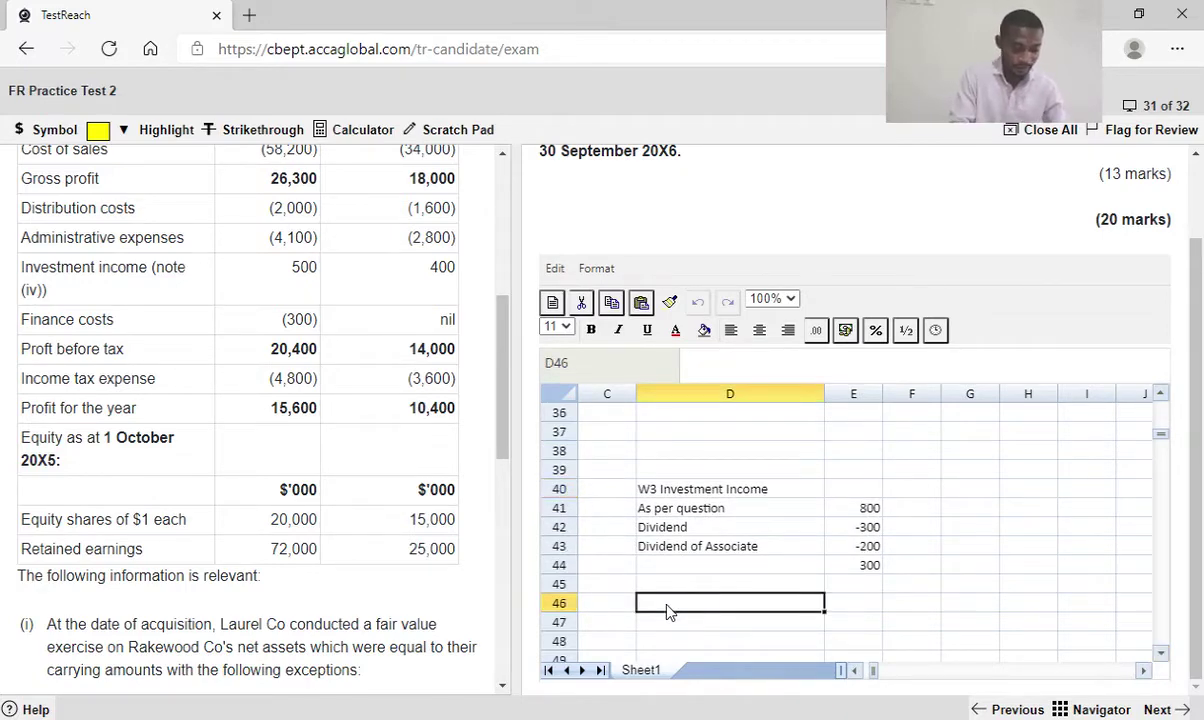
text(W4 NCI)
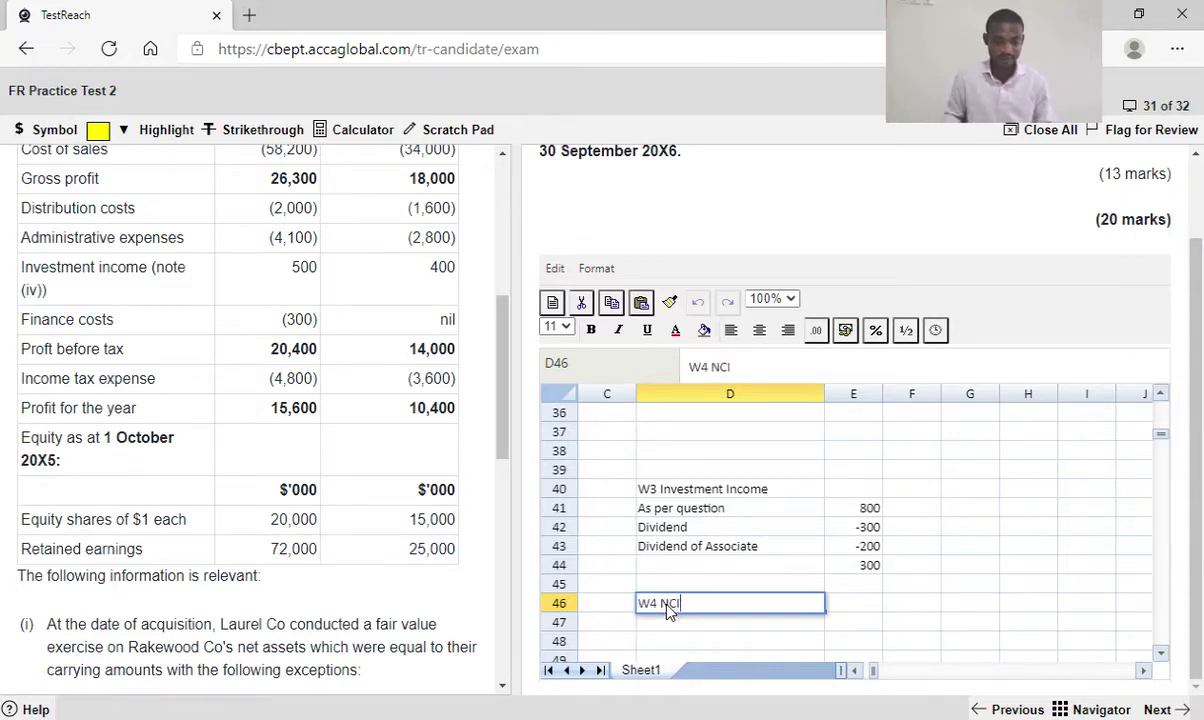
key(Return)
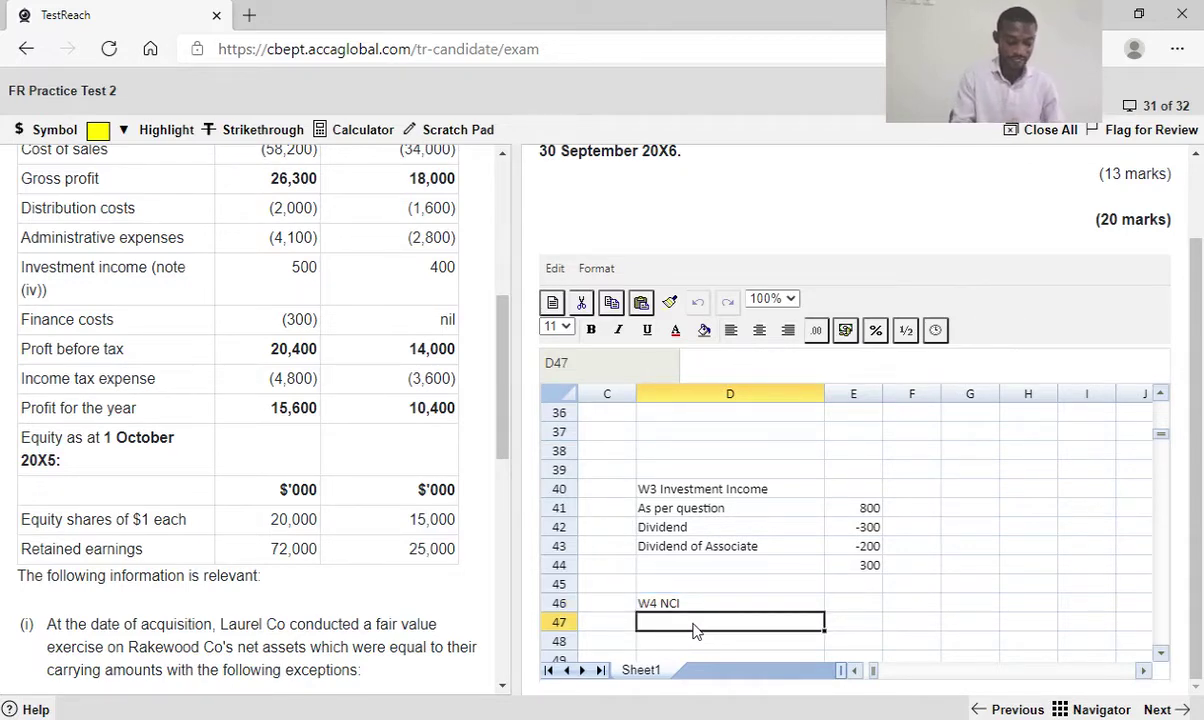
text(Share of )
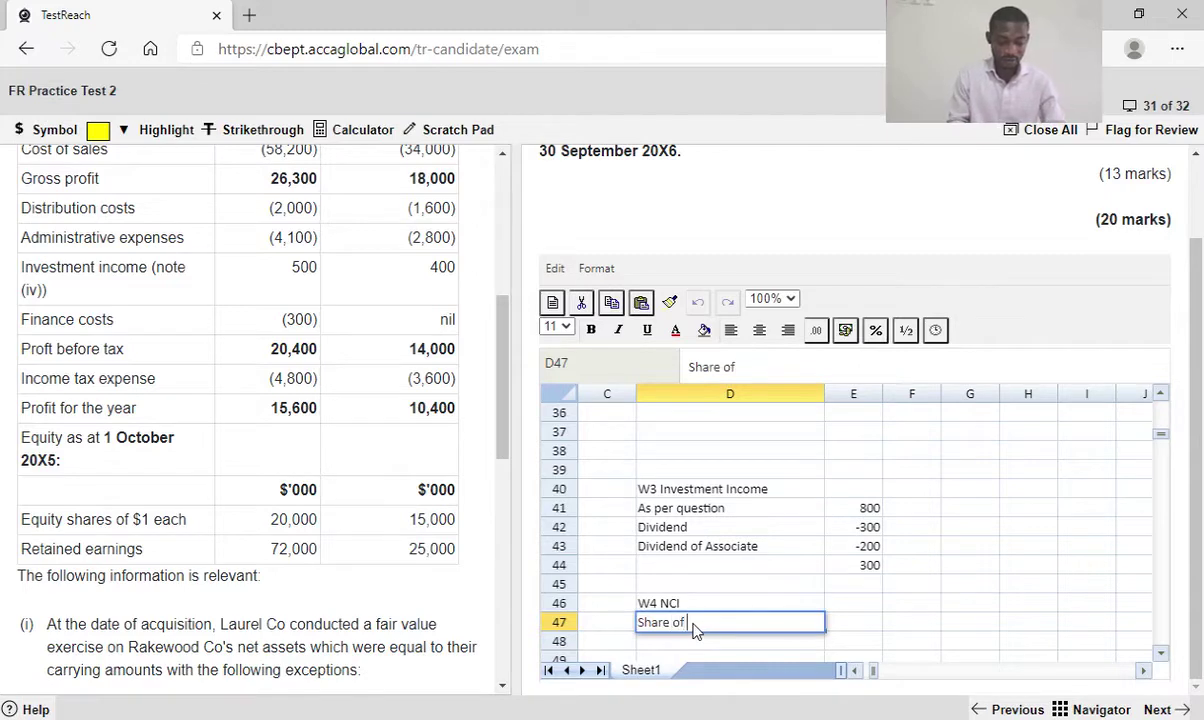
text(profit)
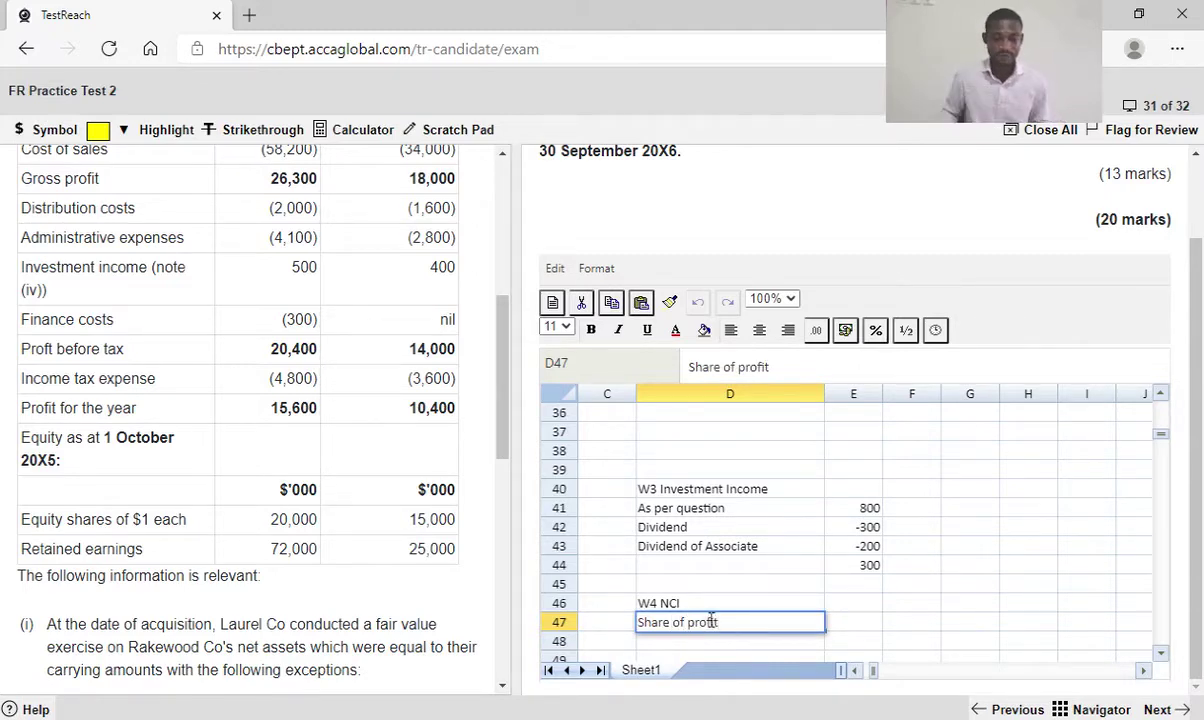
Enter the formula =10,400*9/12*0.4 in E47 for the non-controlling interest's share of profit
click(850, 625)
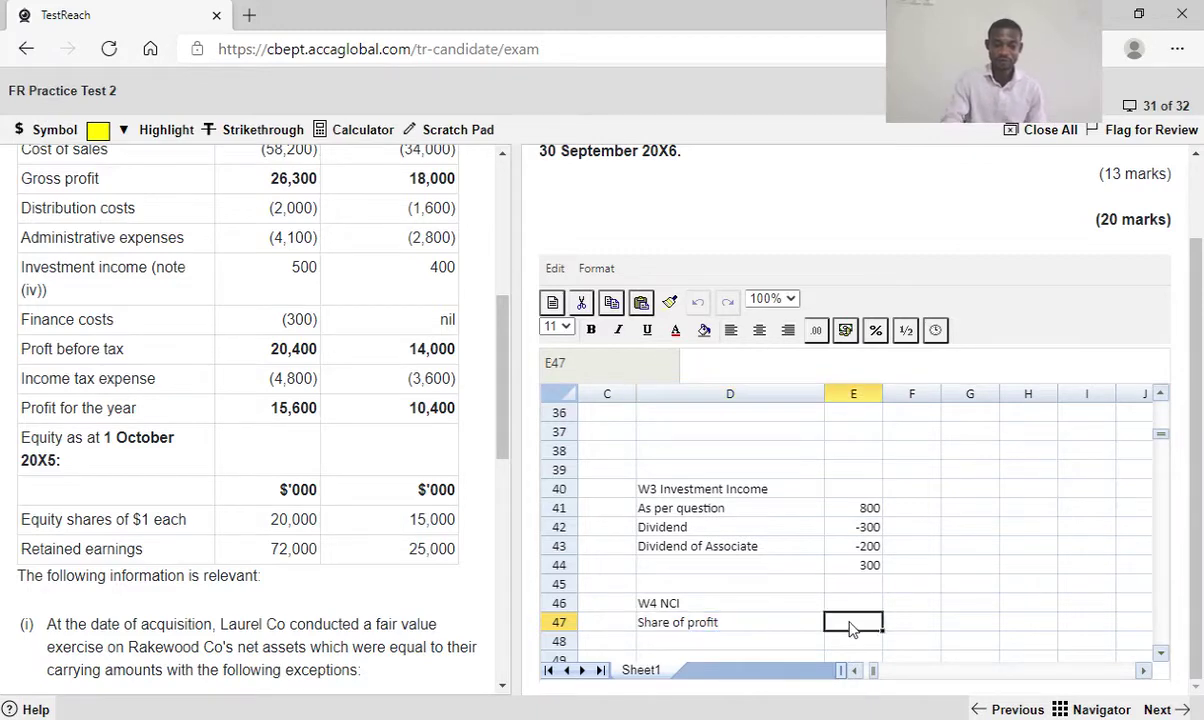
text(=)
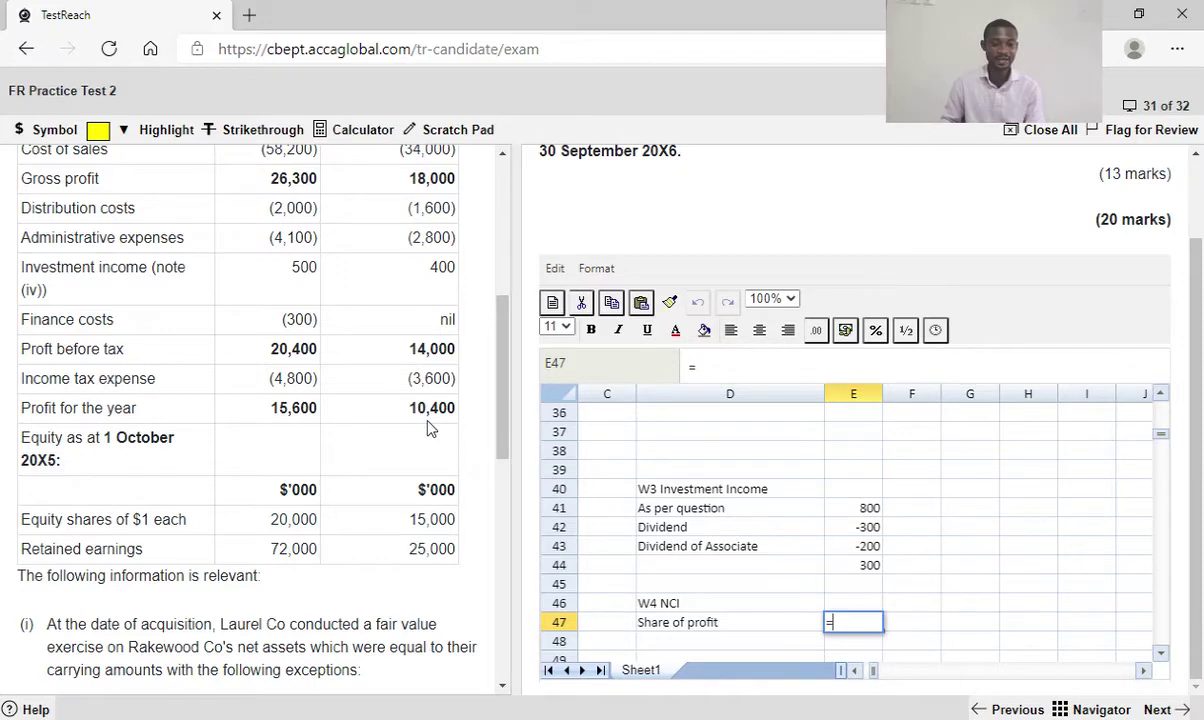
text(10,)
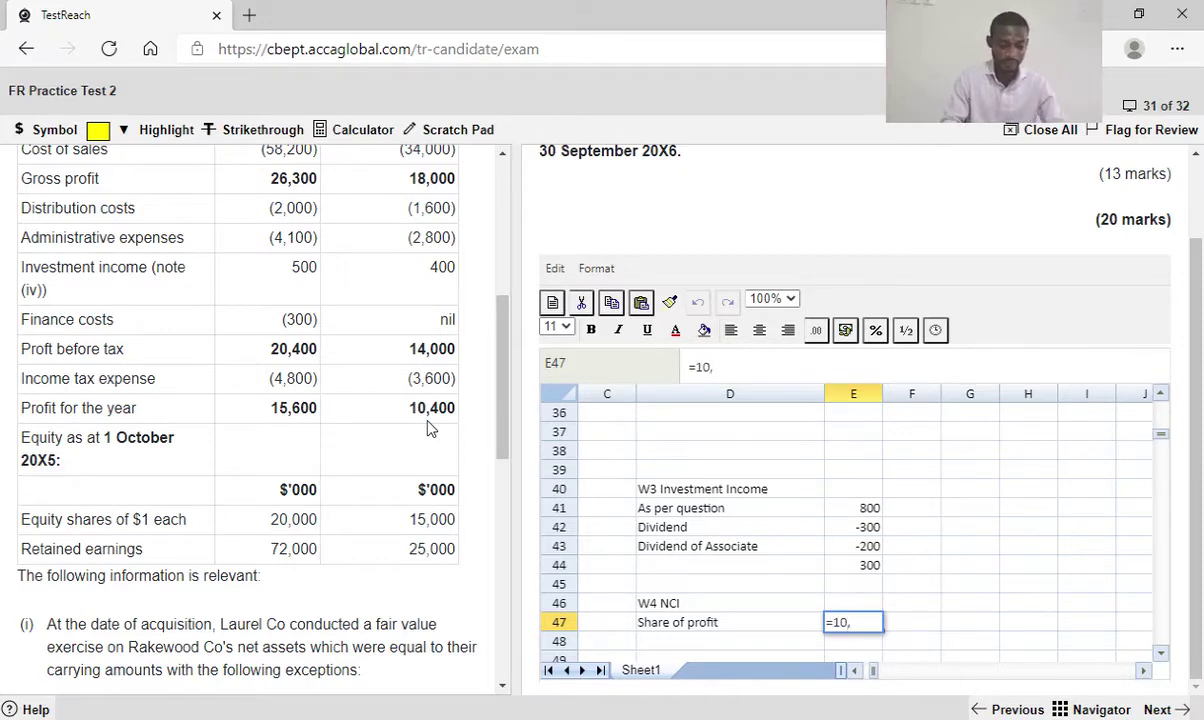
text(400*)
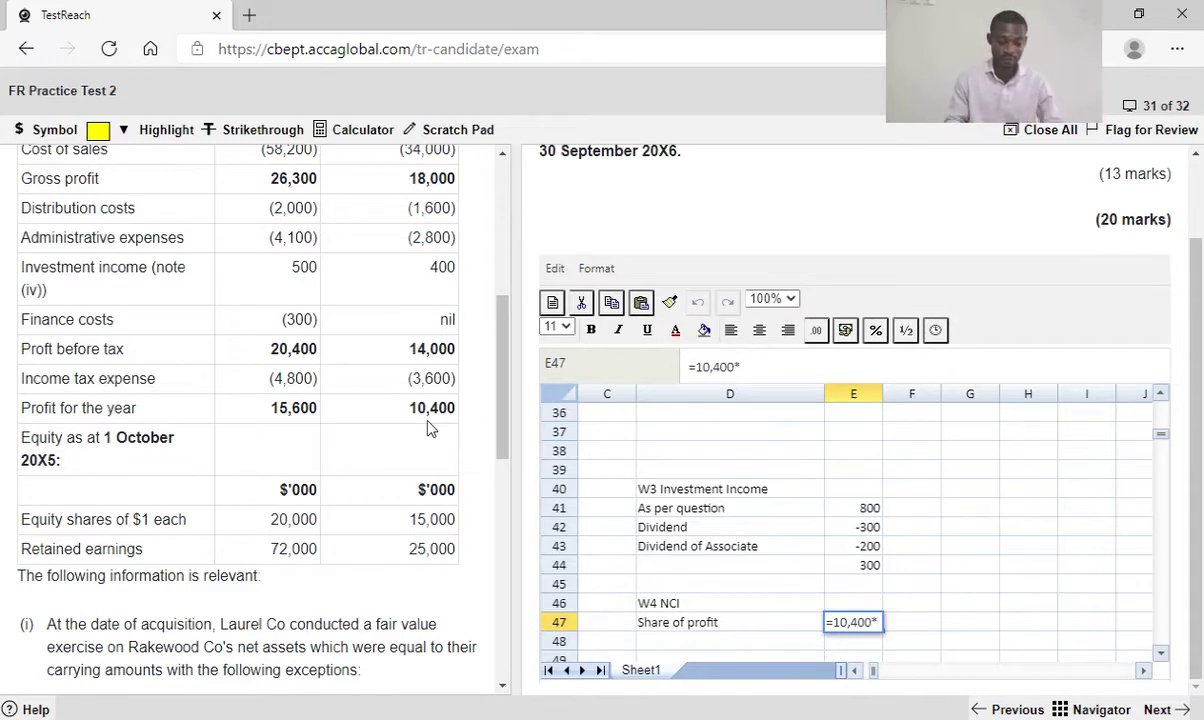
text(9/12)
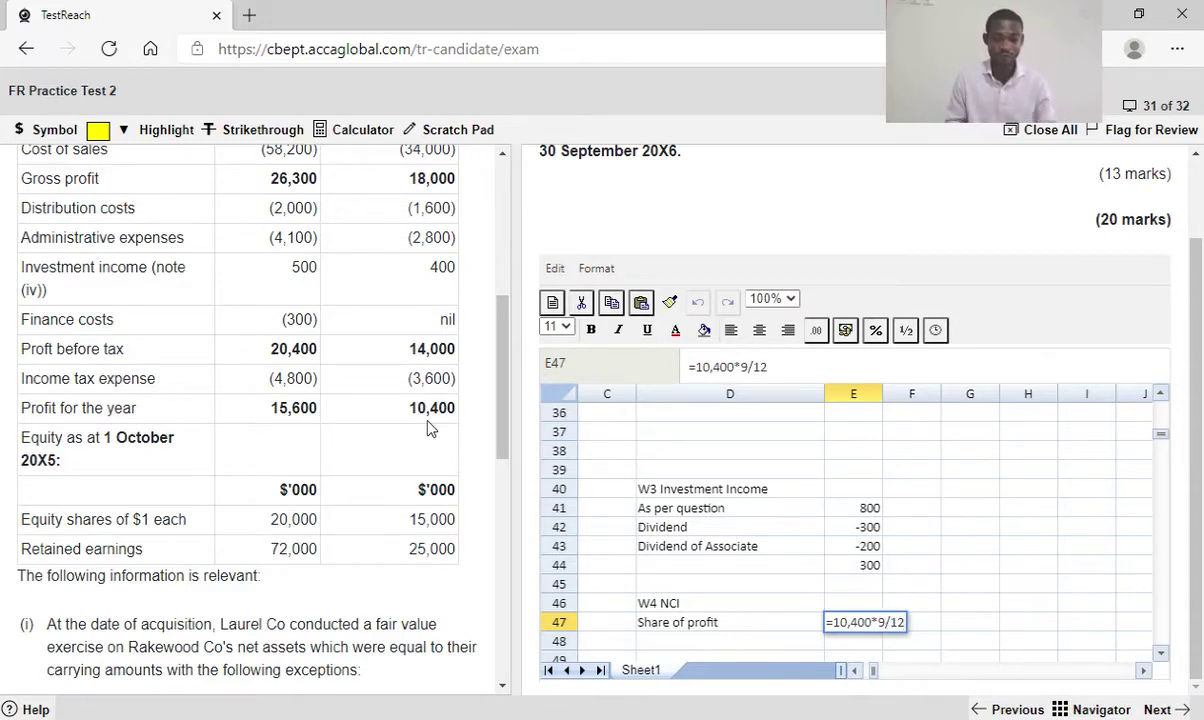
text(*)
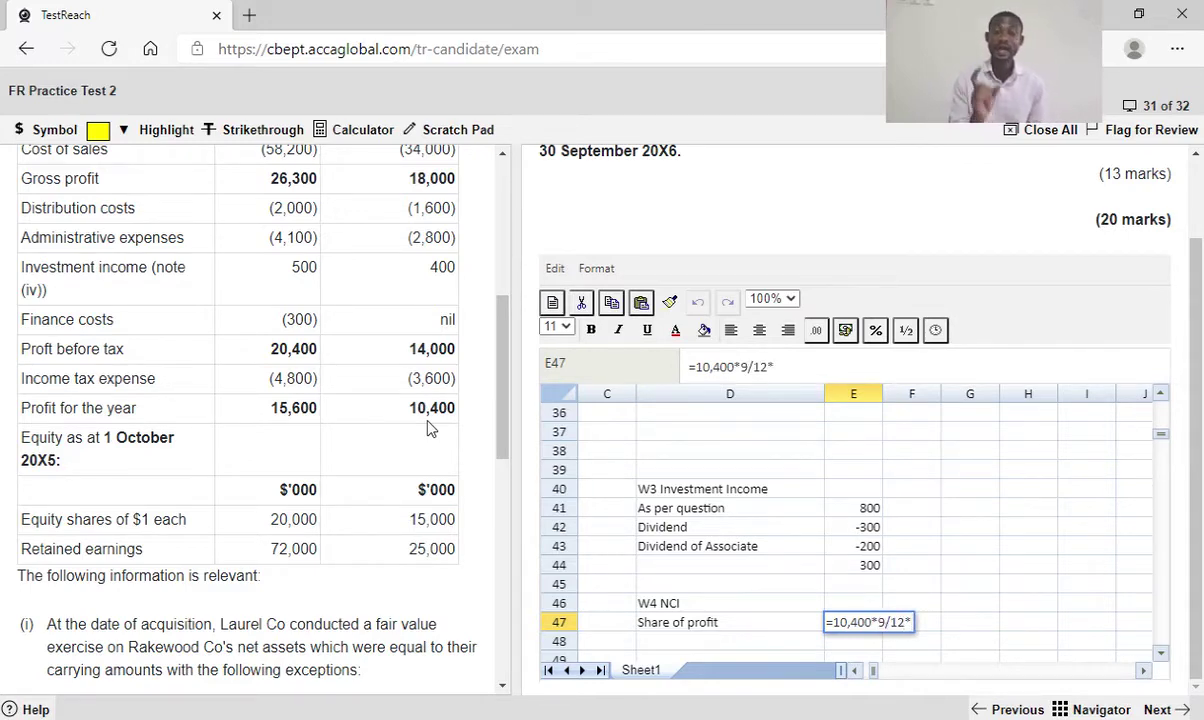
text(0.4)
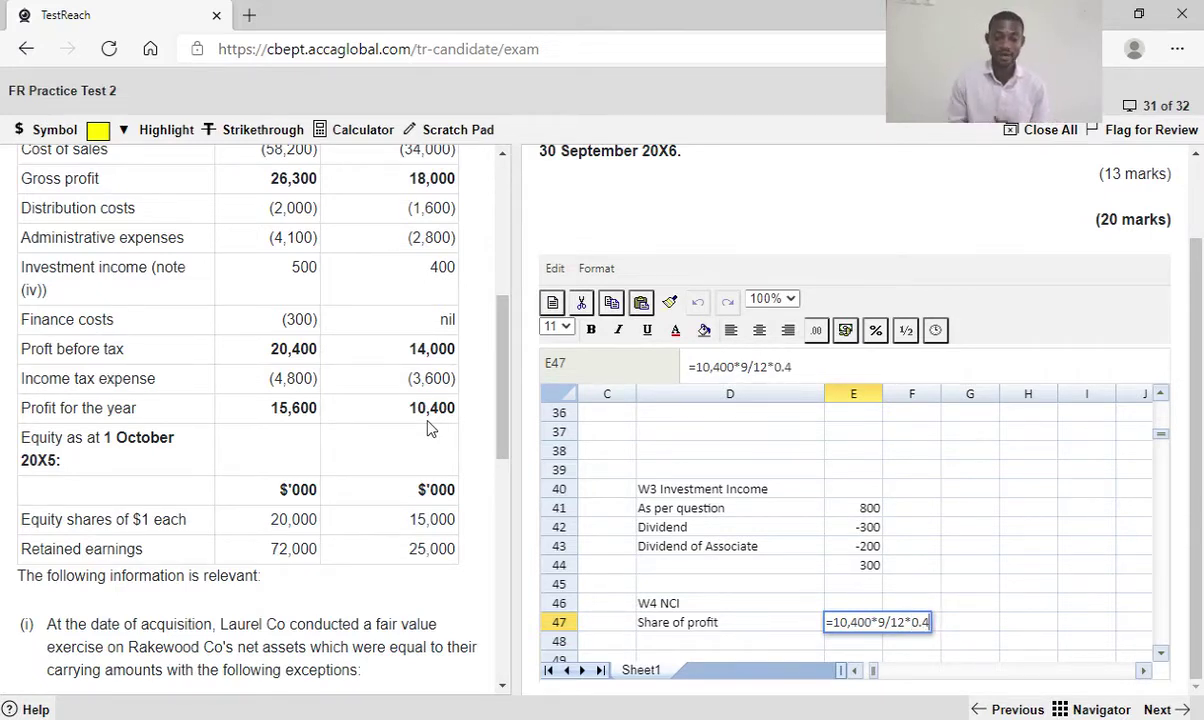
key(Return)
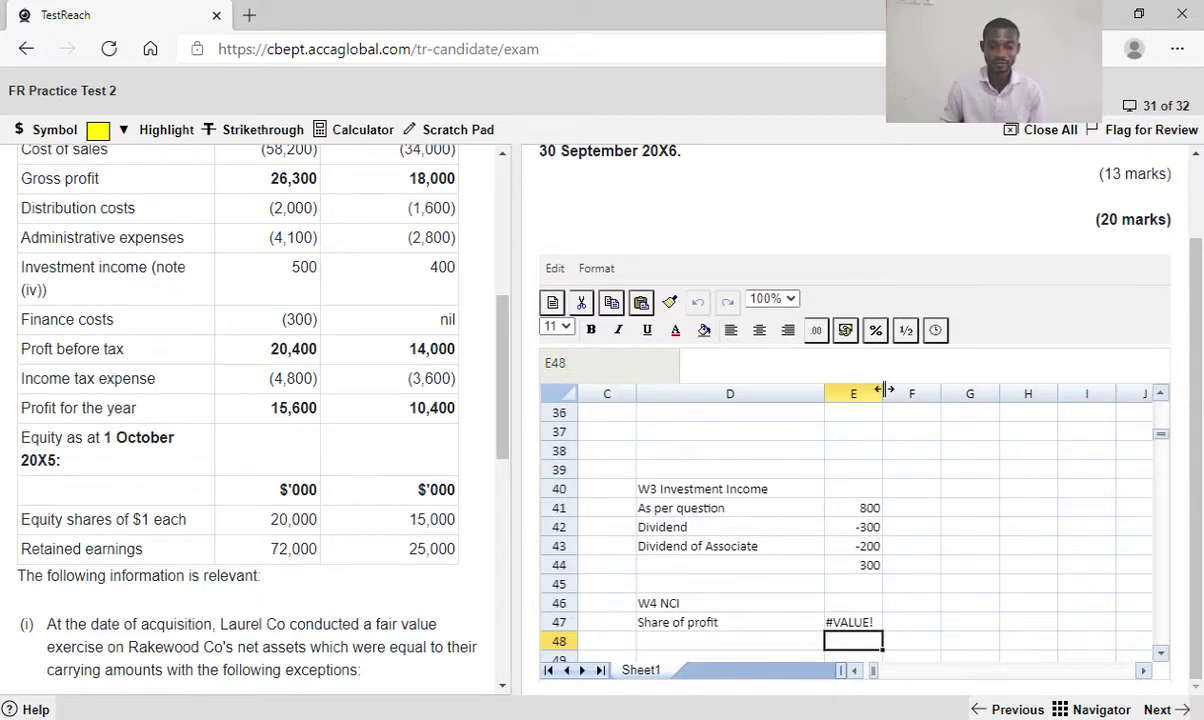
Widen column E slightly and remove the thousands comma from the share of profit formula in E47, making it =10400*9/12*0.4
drag(879, 392, 893, 392)
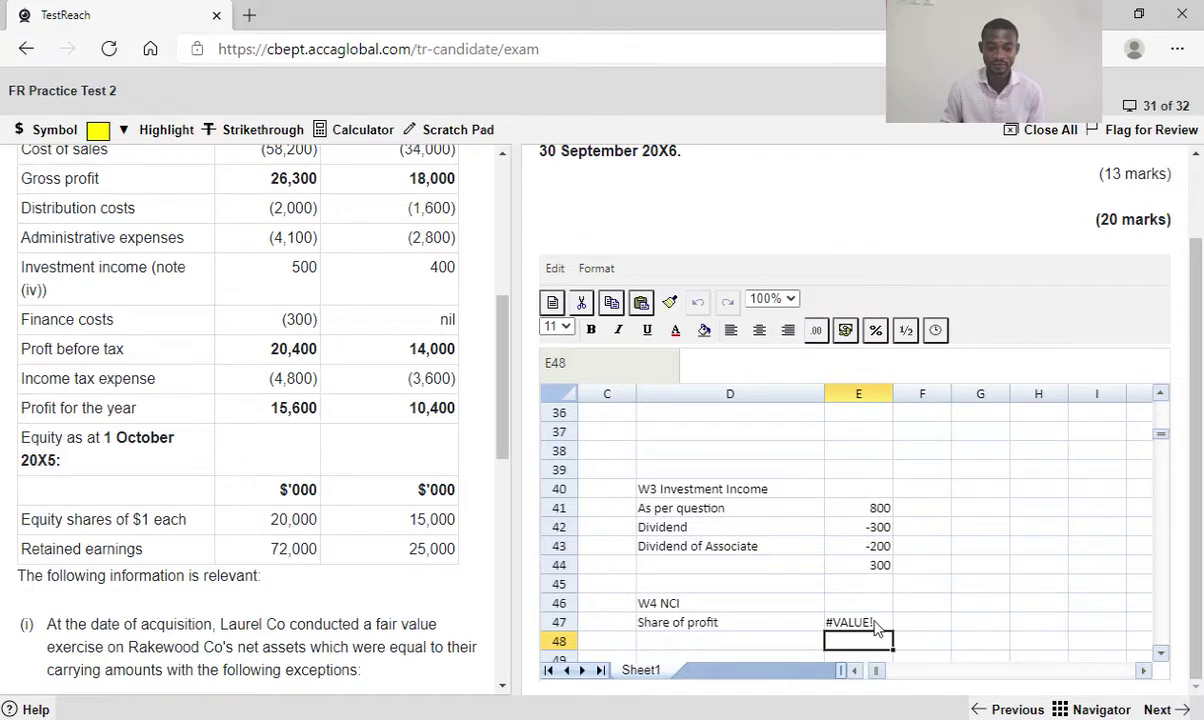
click(876, 624)
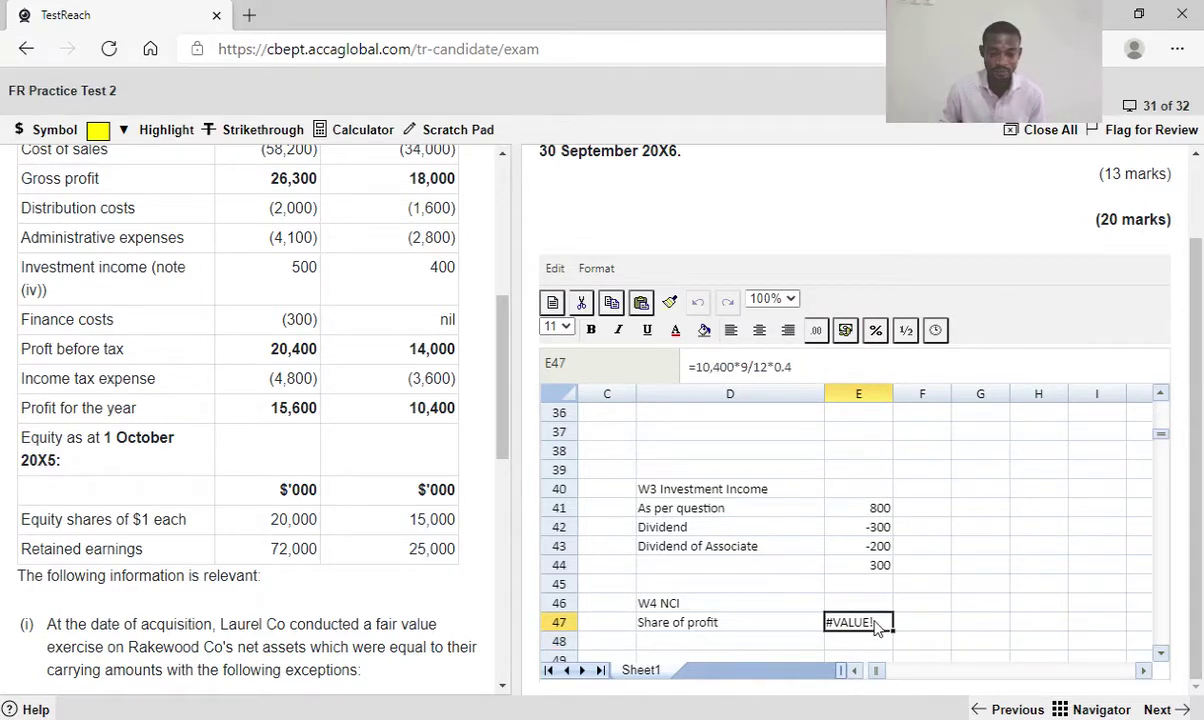
double_click(876, 624)
click(852, 622)
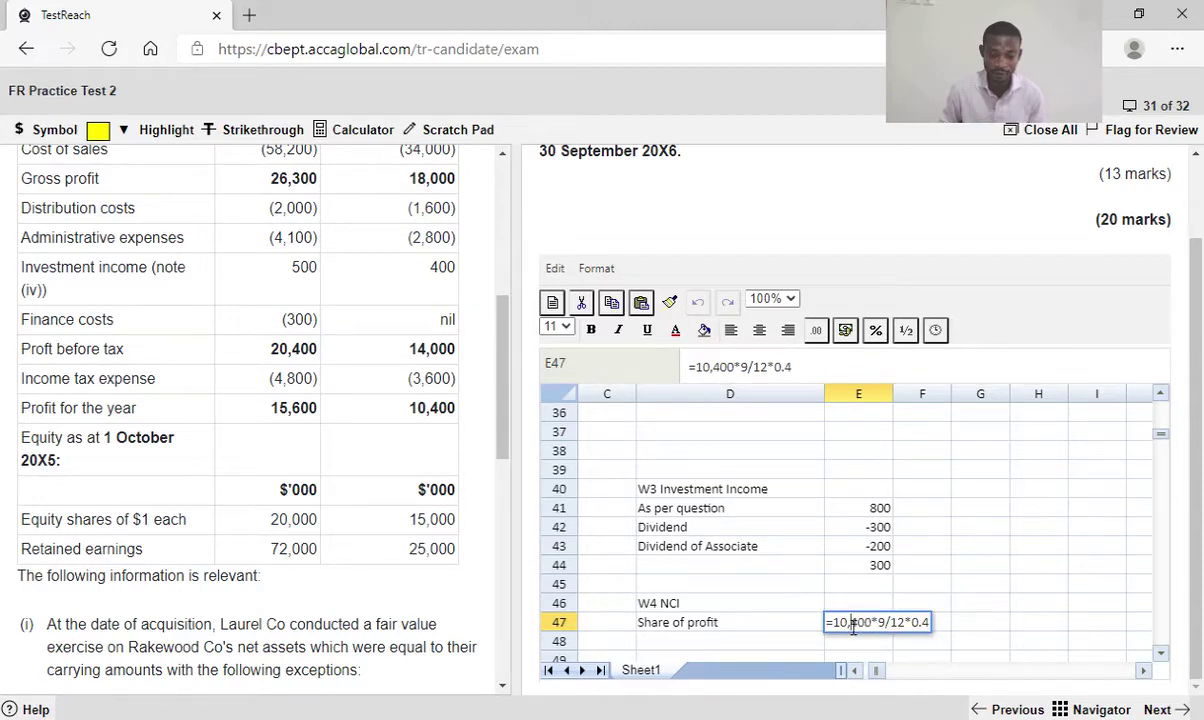
key(BackSpace)
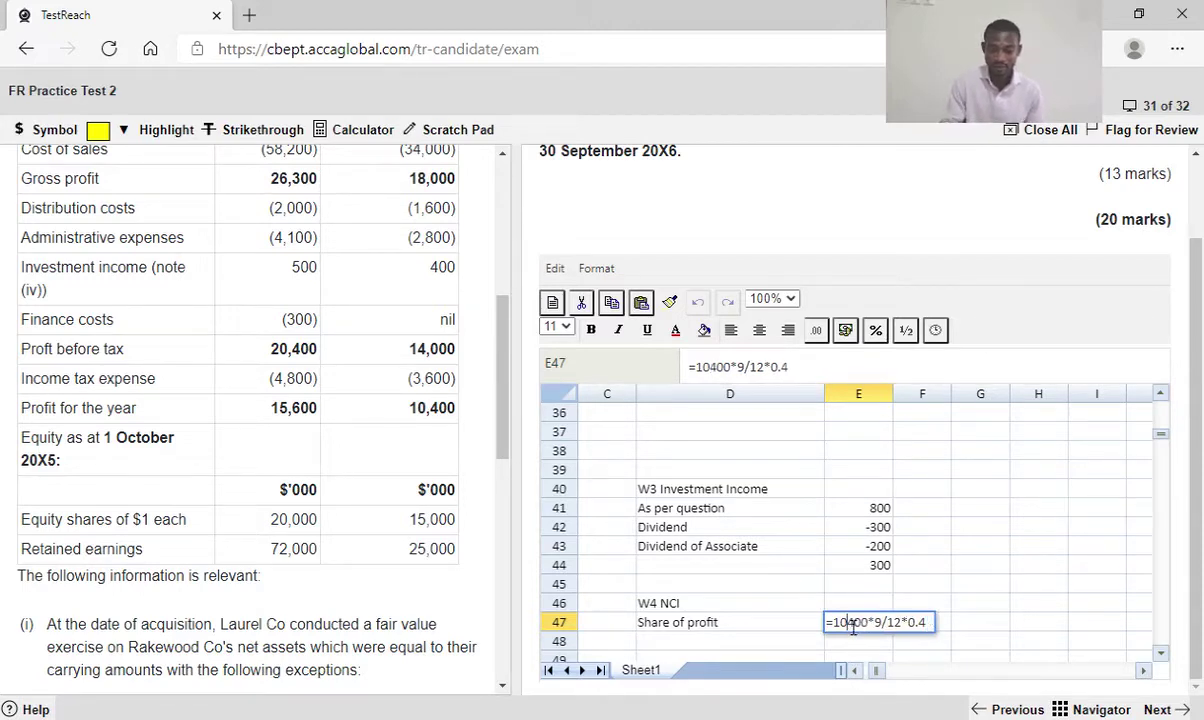
key(Return)
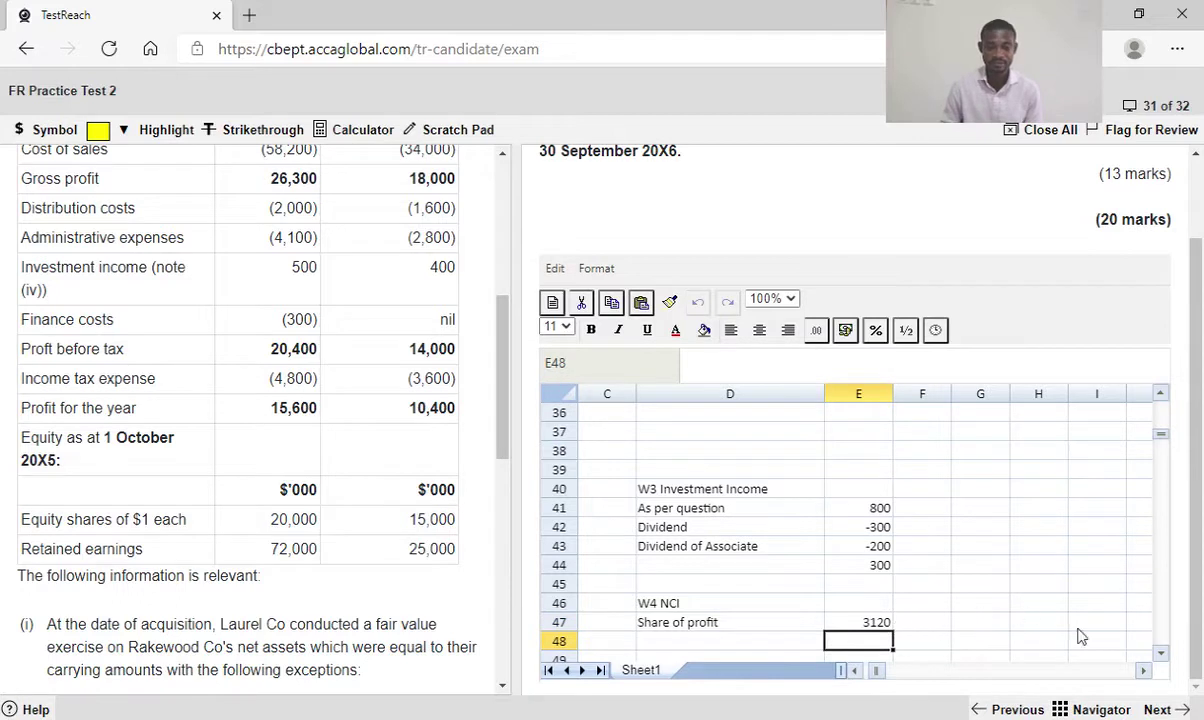
Consult note (i) on the fair value exercise and enter the line label "Fv Depreciation" in D32 of the W2 Cost of Sales working
click(1161, 654)
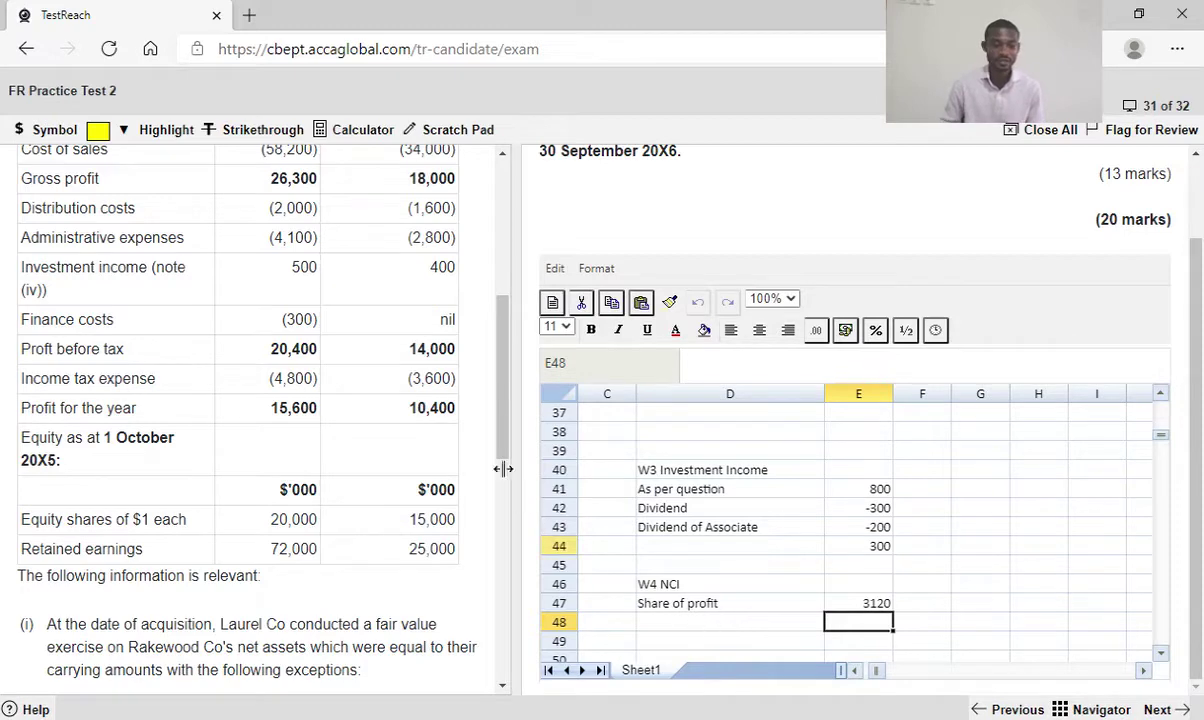
scroll(810, 570, up, 1)
scroll(812, 571, up, 2)
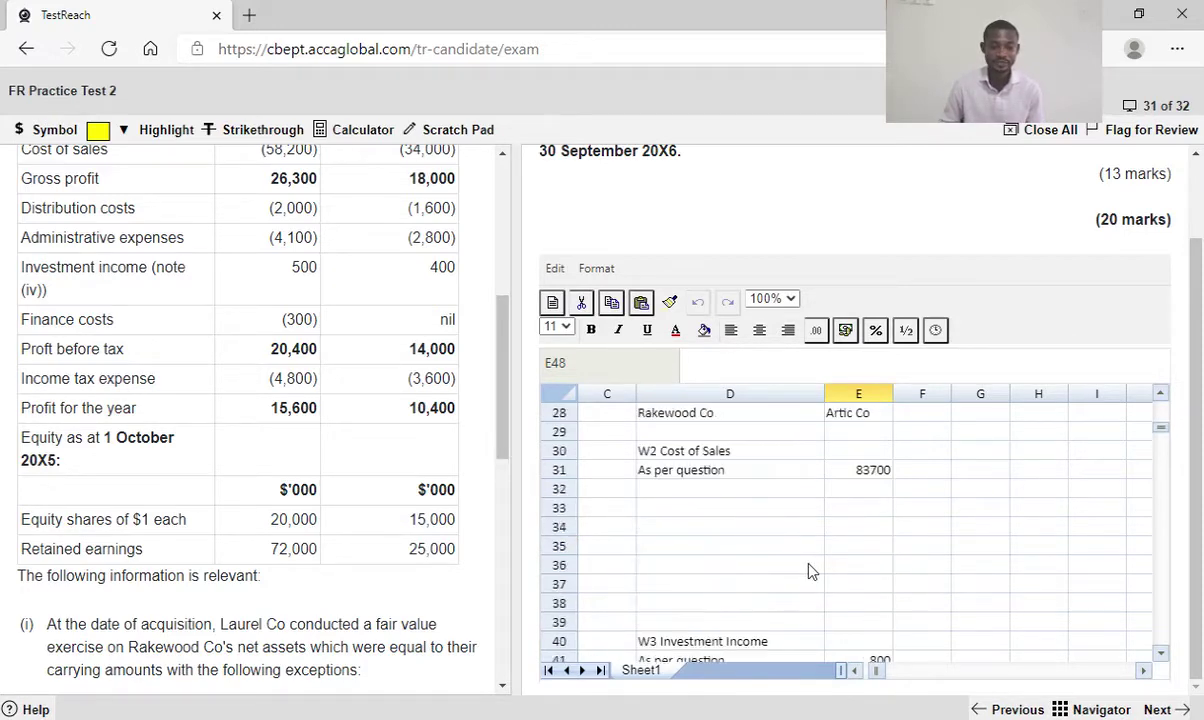
scroll(810, 570, up, 2)
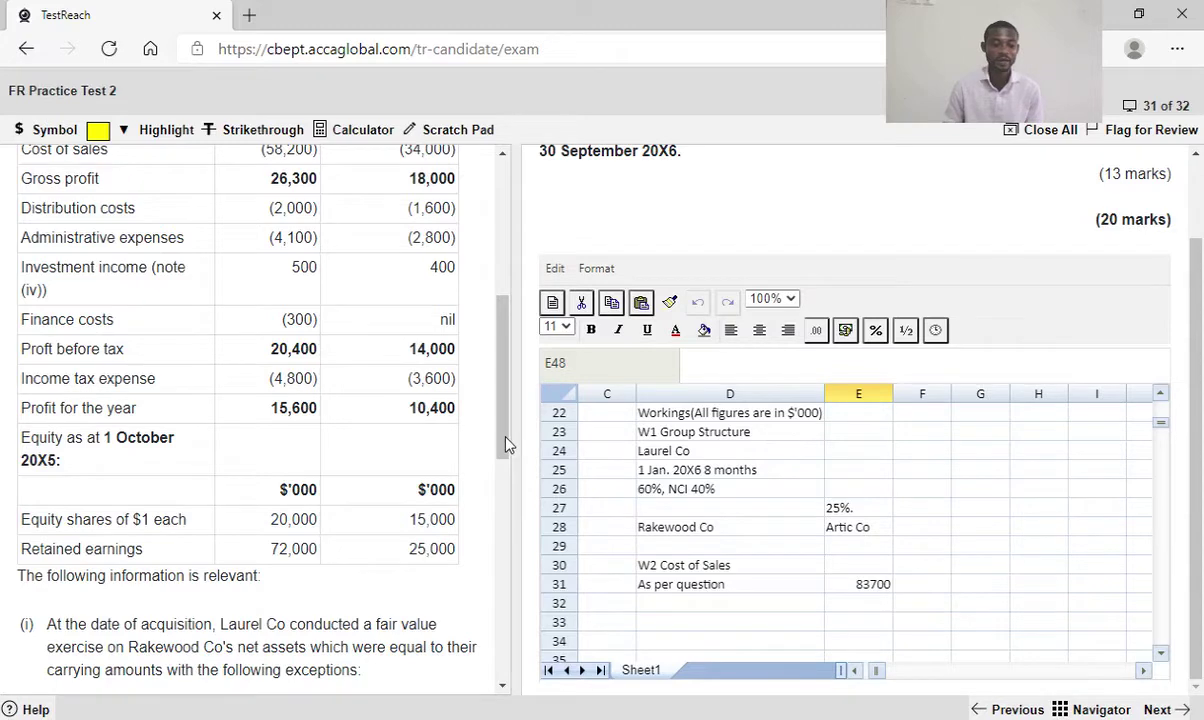
scroll(505, 505, down, 3)
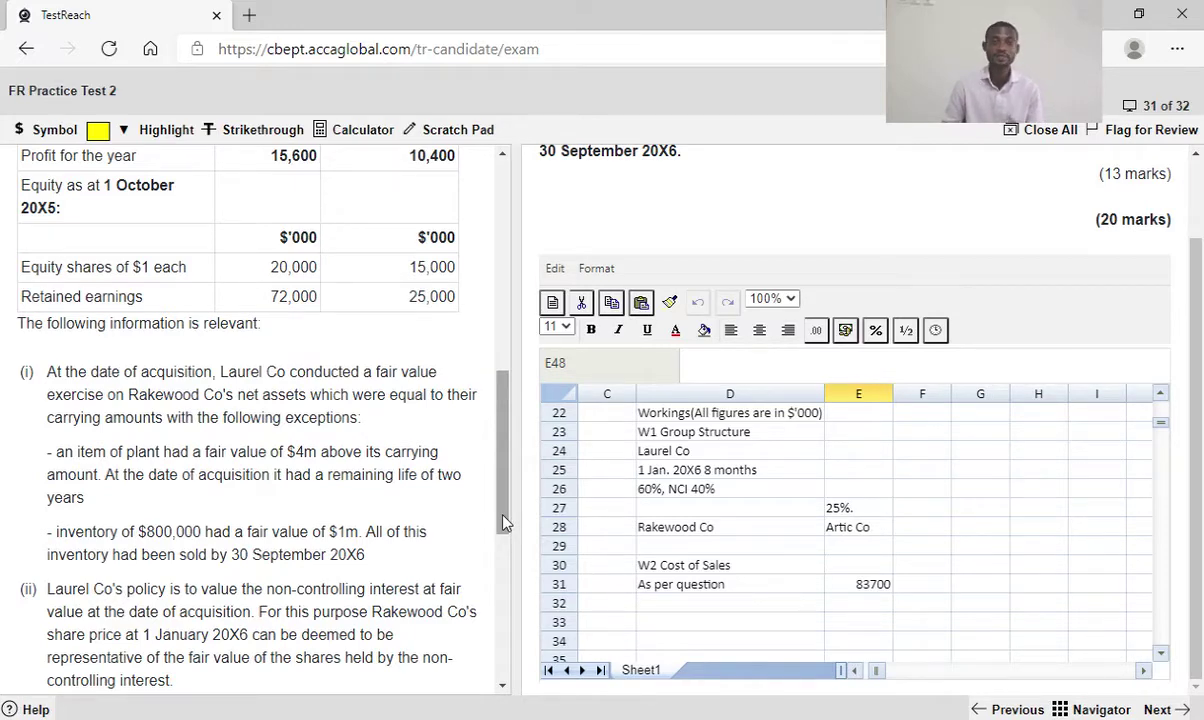
scroll(505, 530, down, 1)
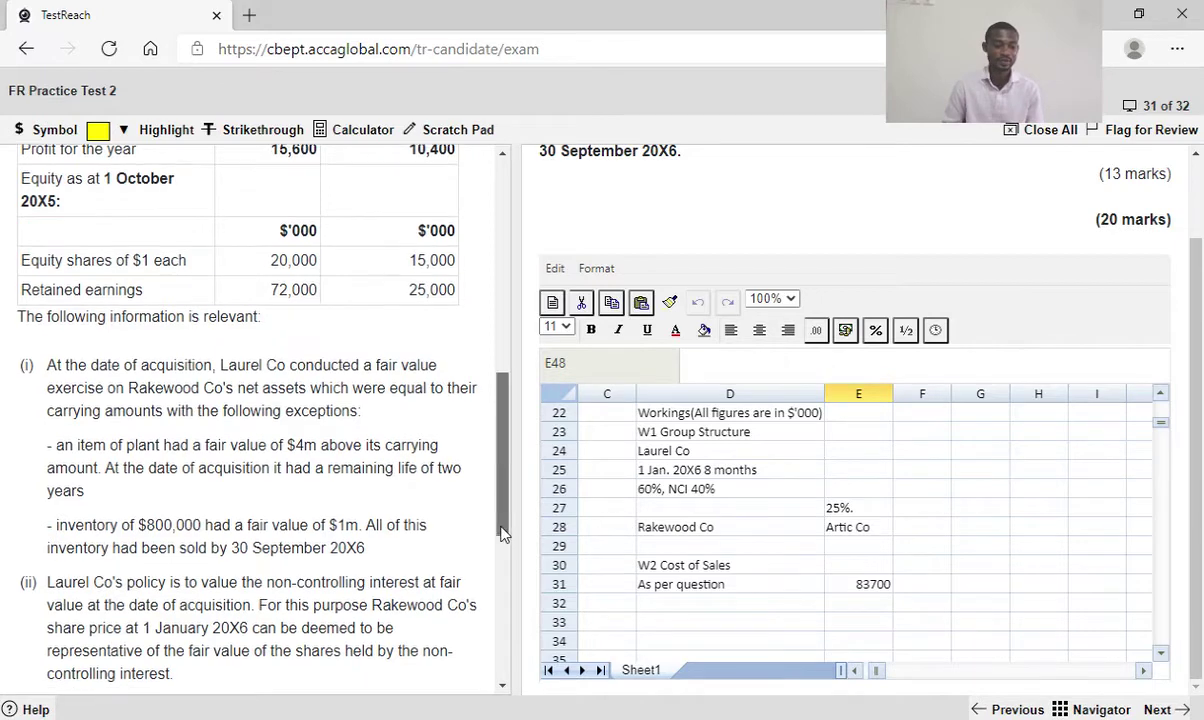
scroll(505, 570, down, 4)
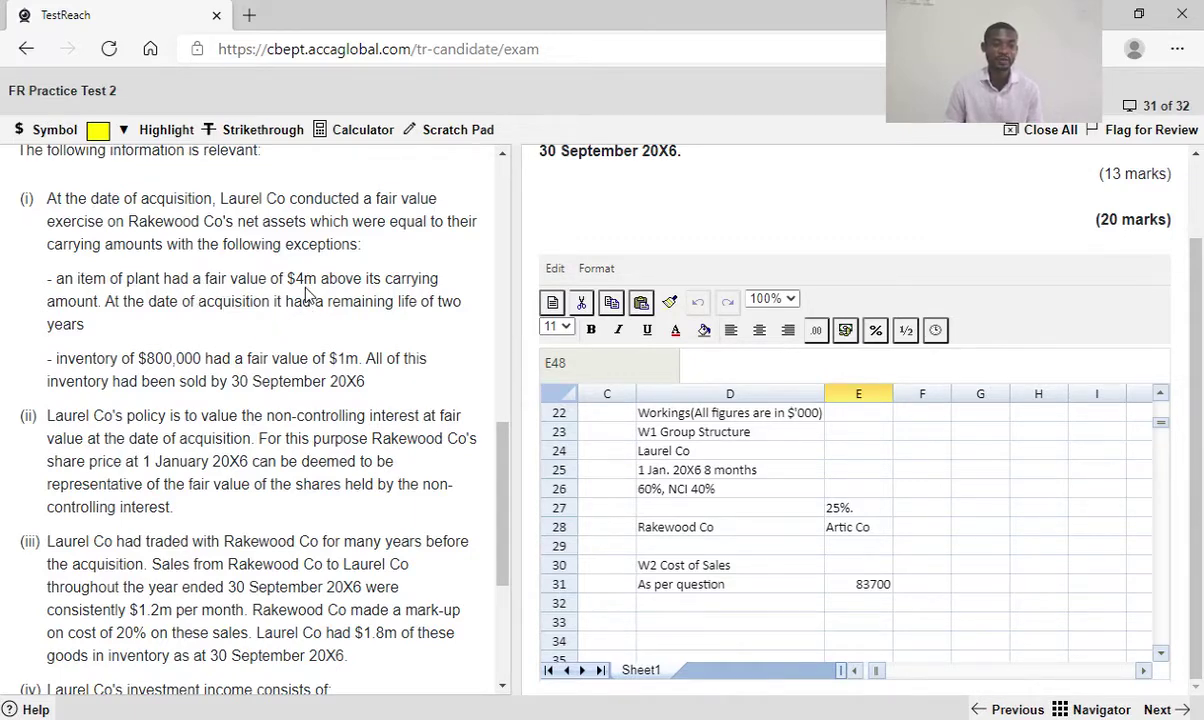
click(675, 611)
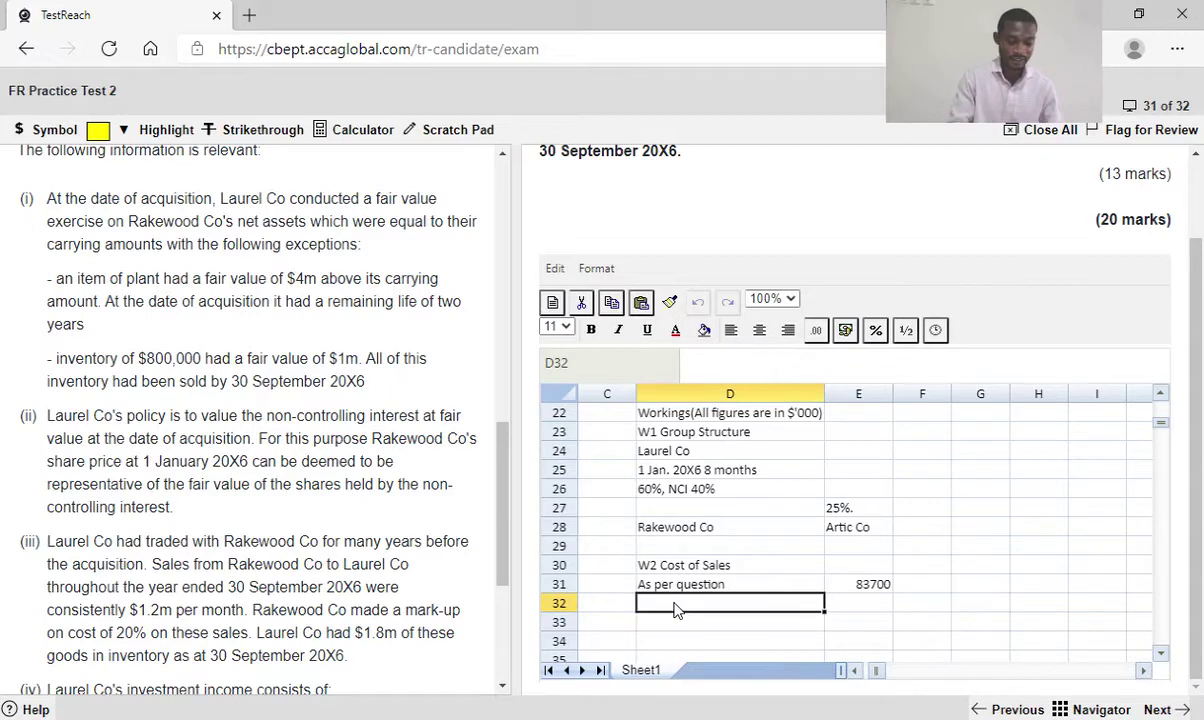
text(Fv)
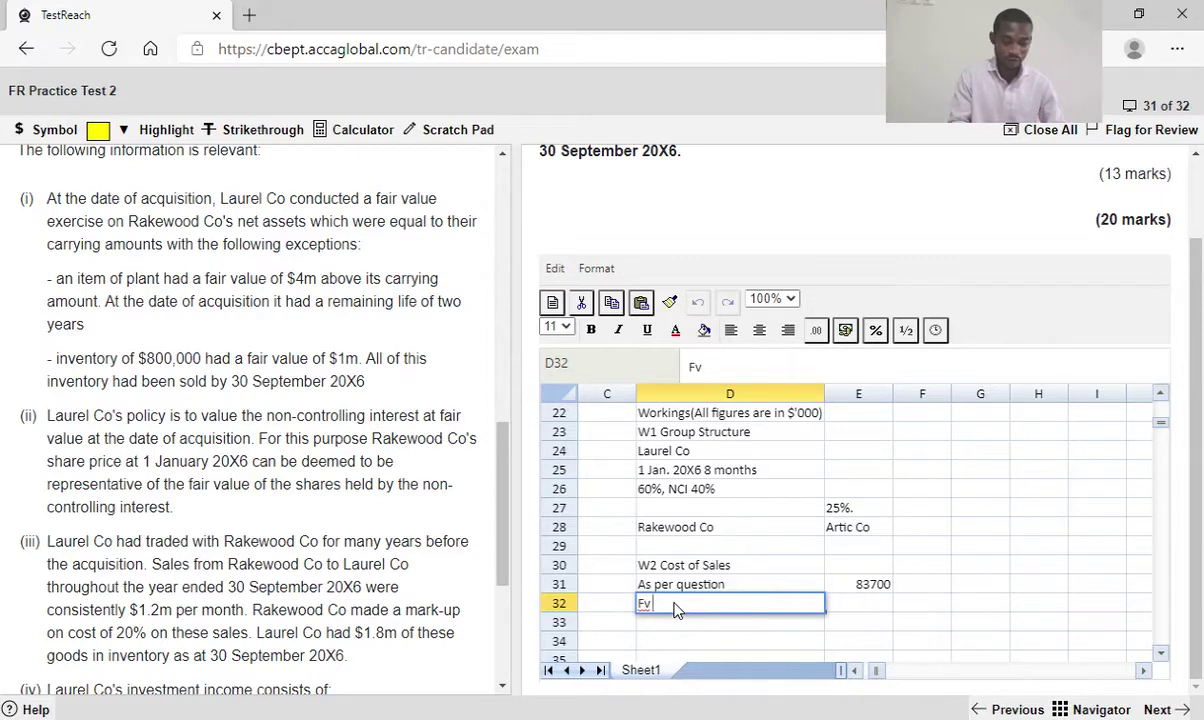
text( Dper)
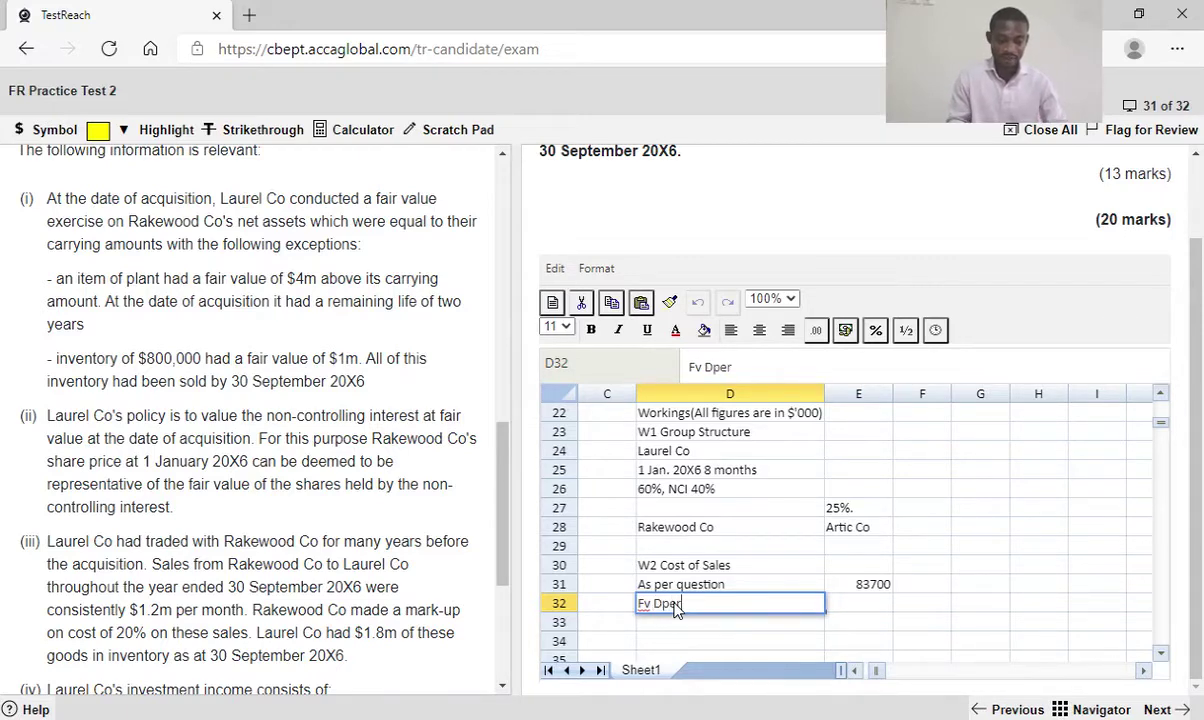
key(BackSpace)
key(BackSpace)
key(BackSpace)
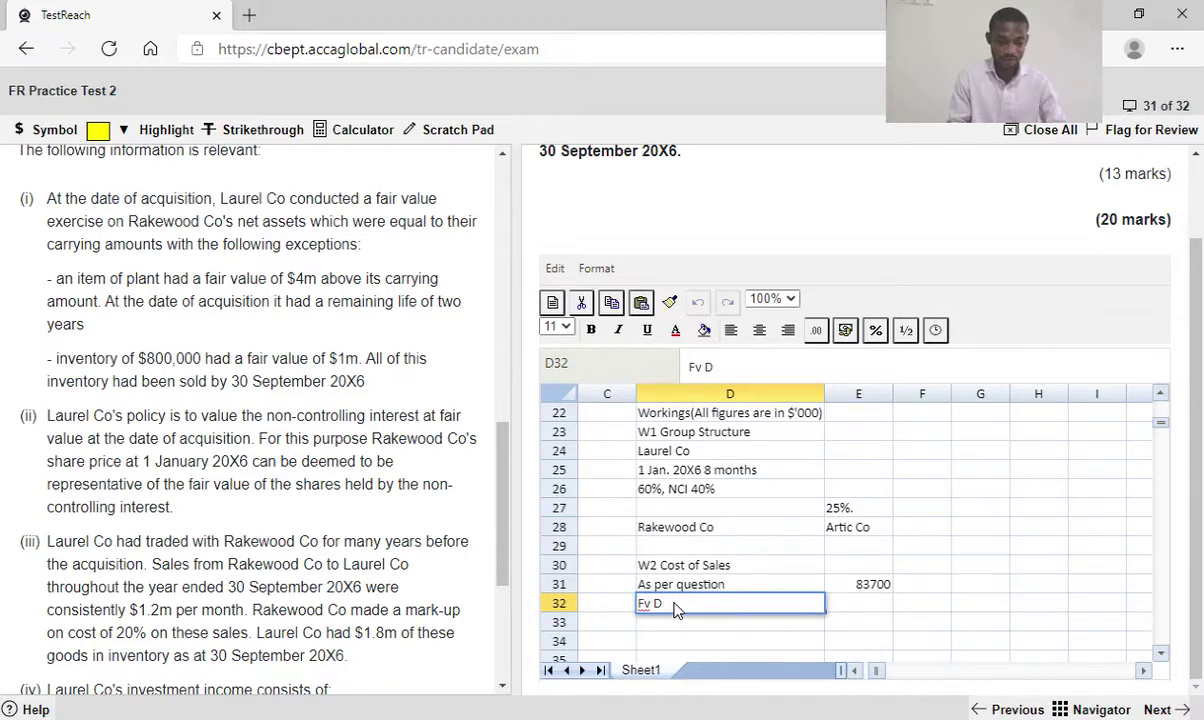
text(eprec)
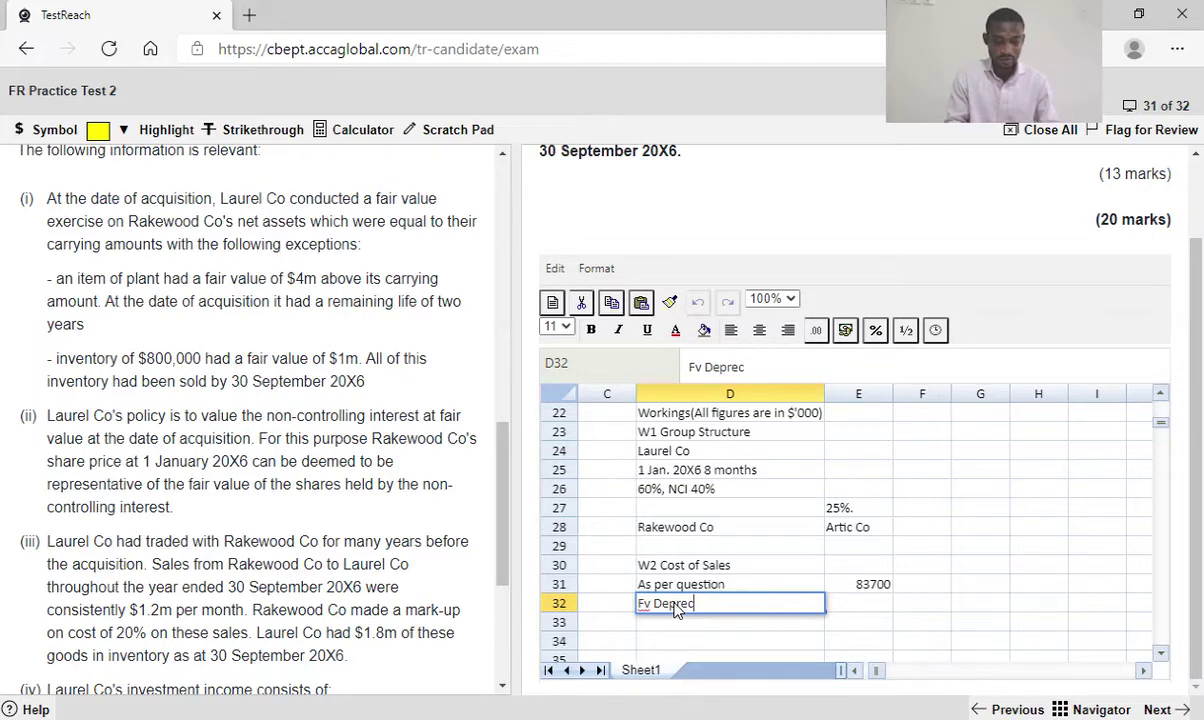
text(iation)
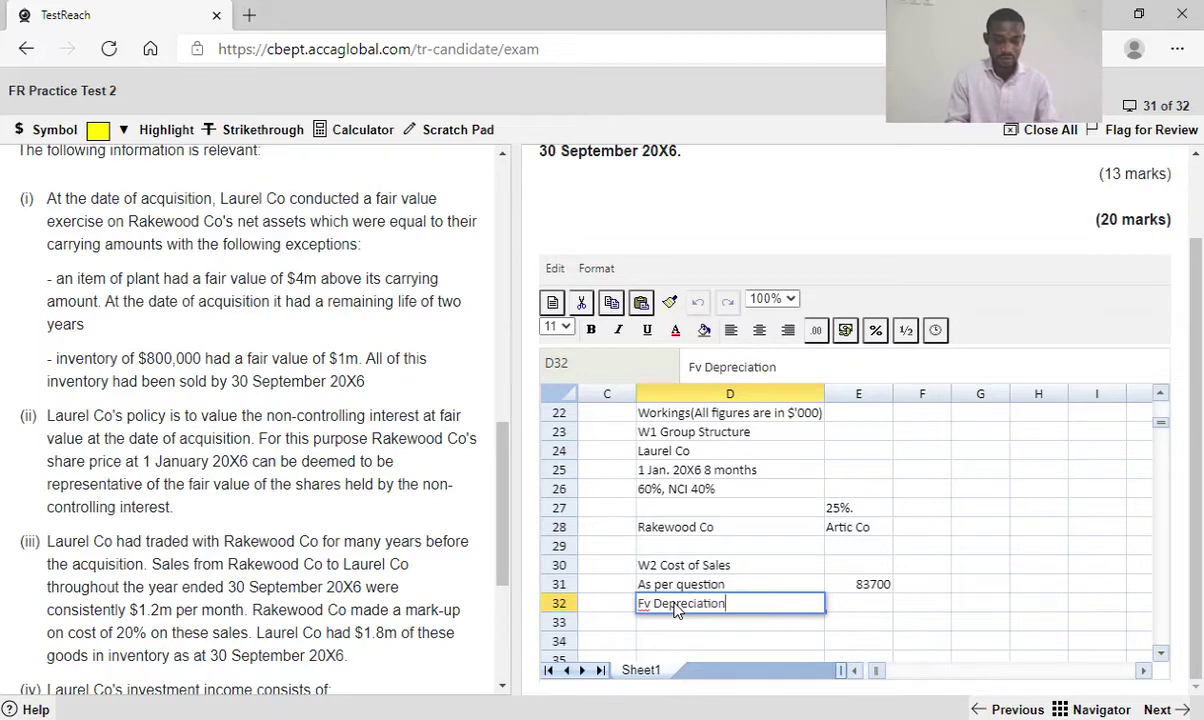
Enter the formula =4000/2*9/12 in E32 for the fair value depreciation in the W2 Cost of Sales working
click(855, 612)
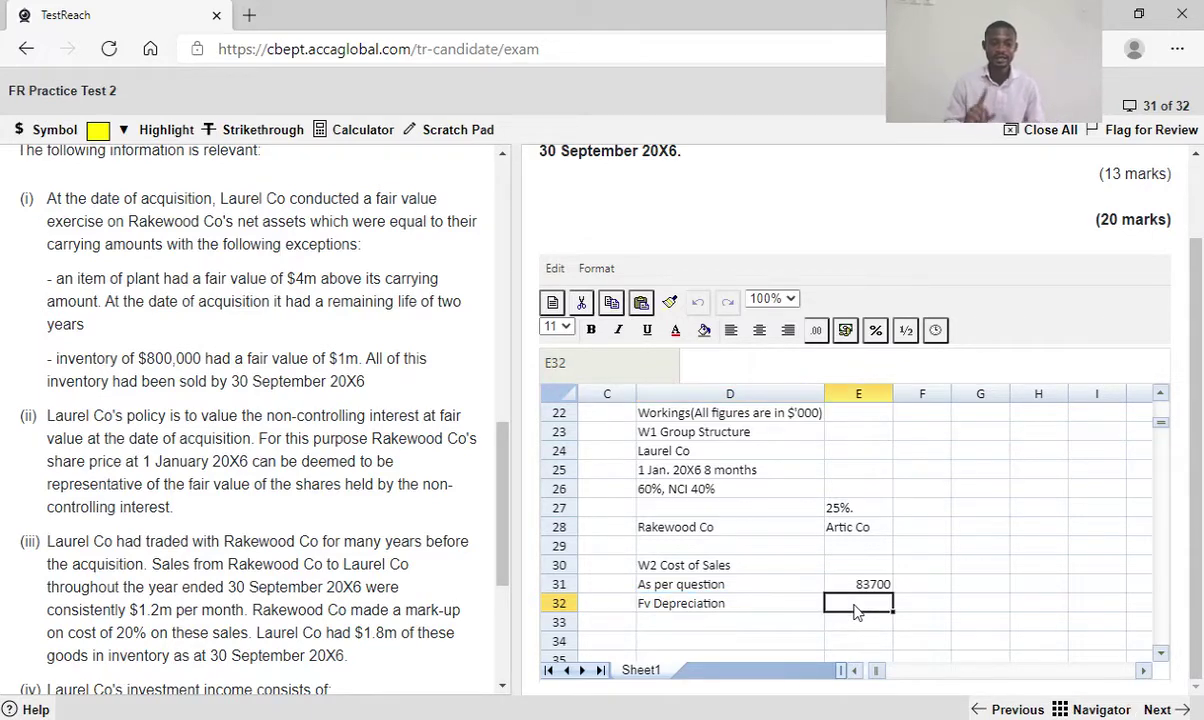
text(=)
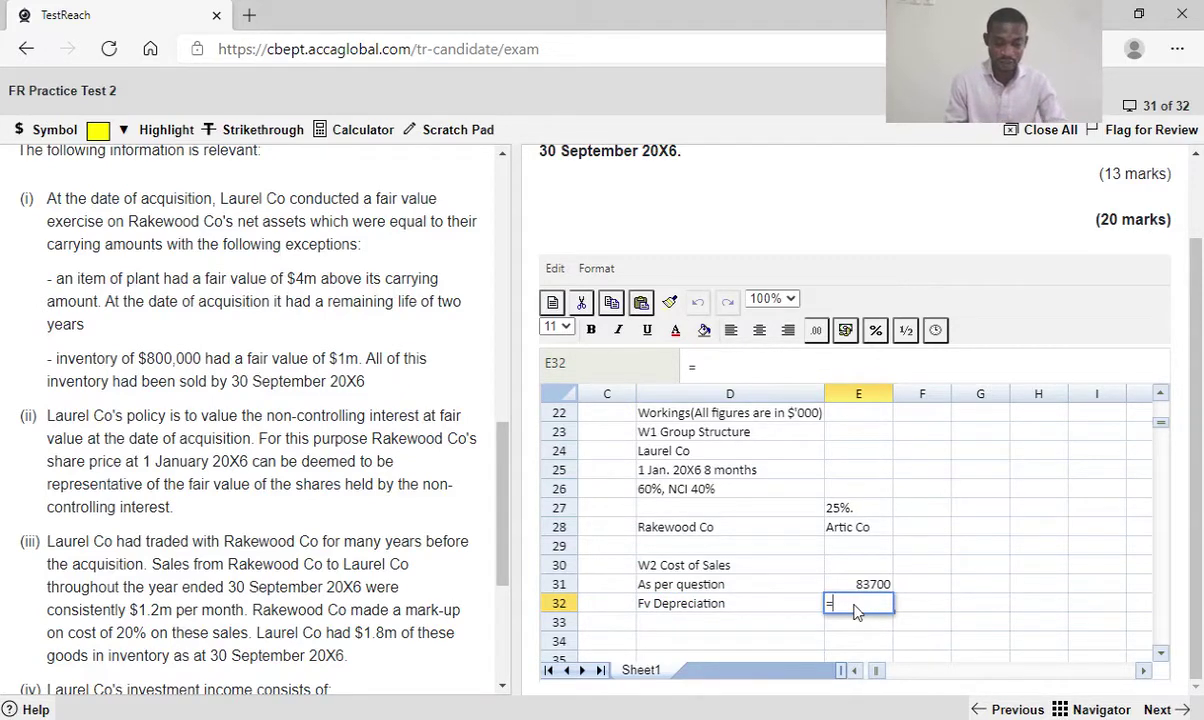
text(400)
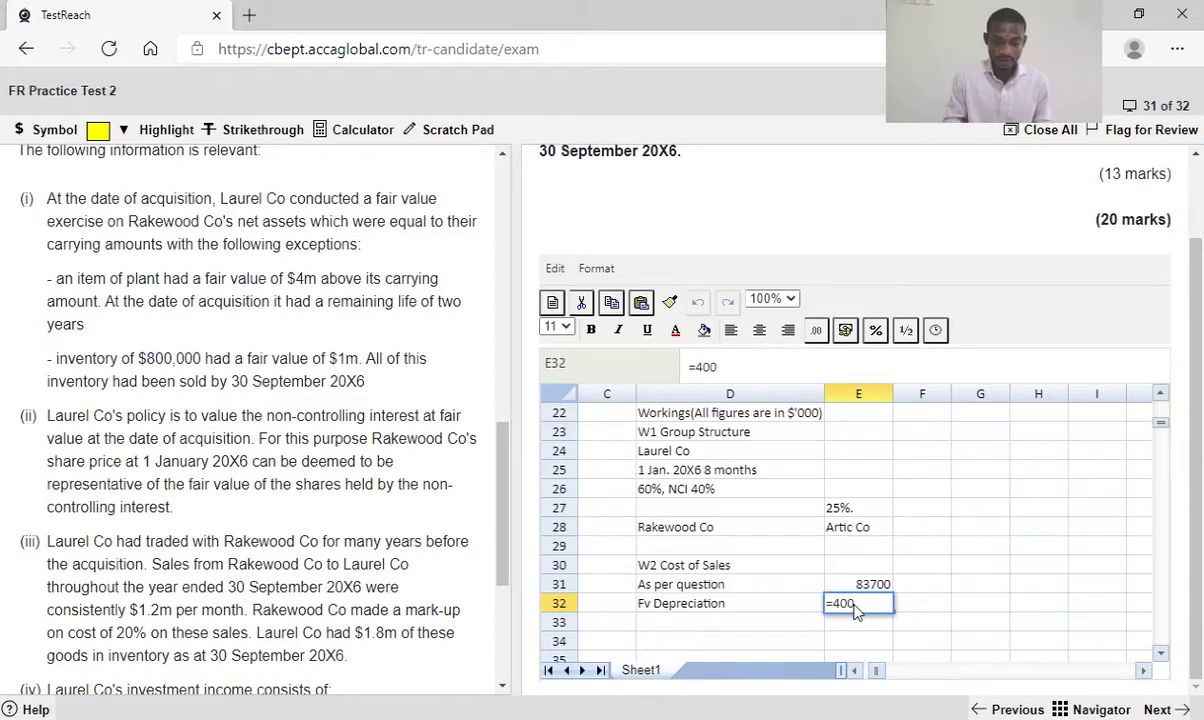
text(0/)
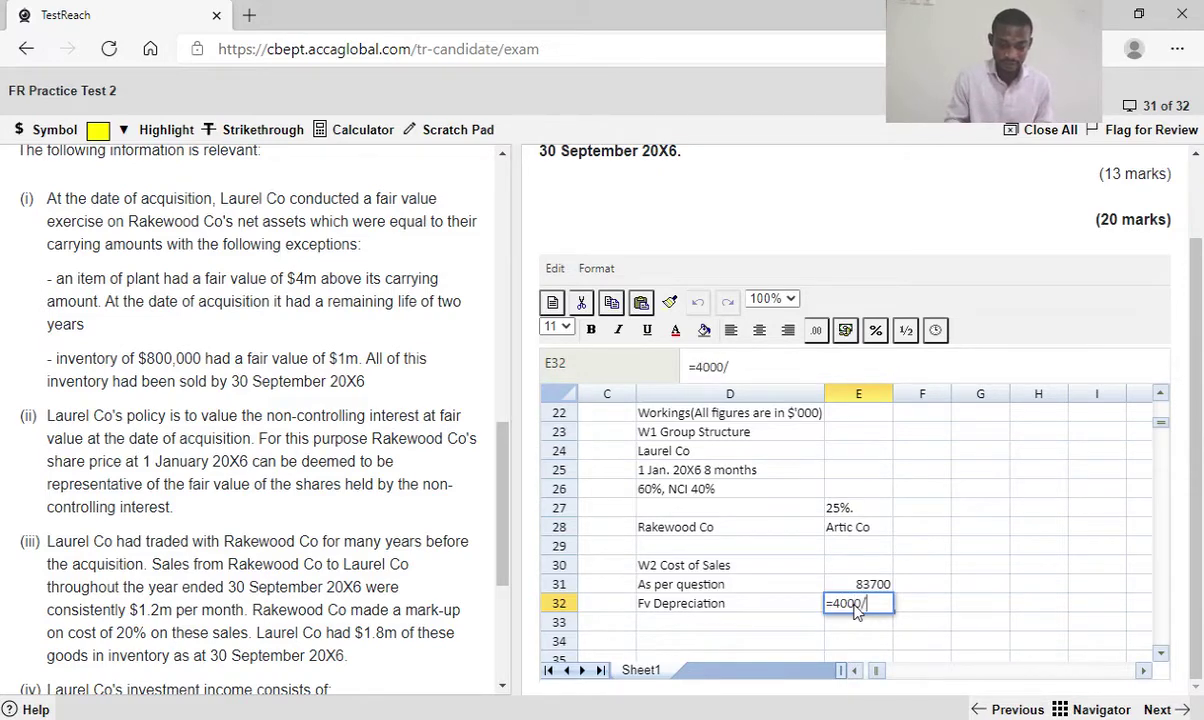
text(2)
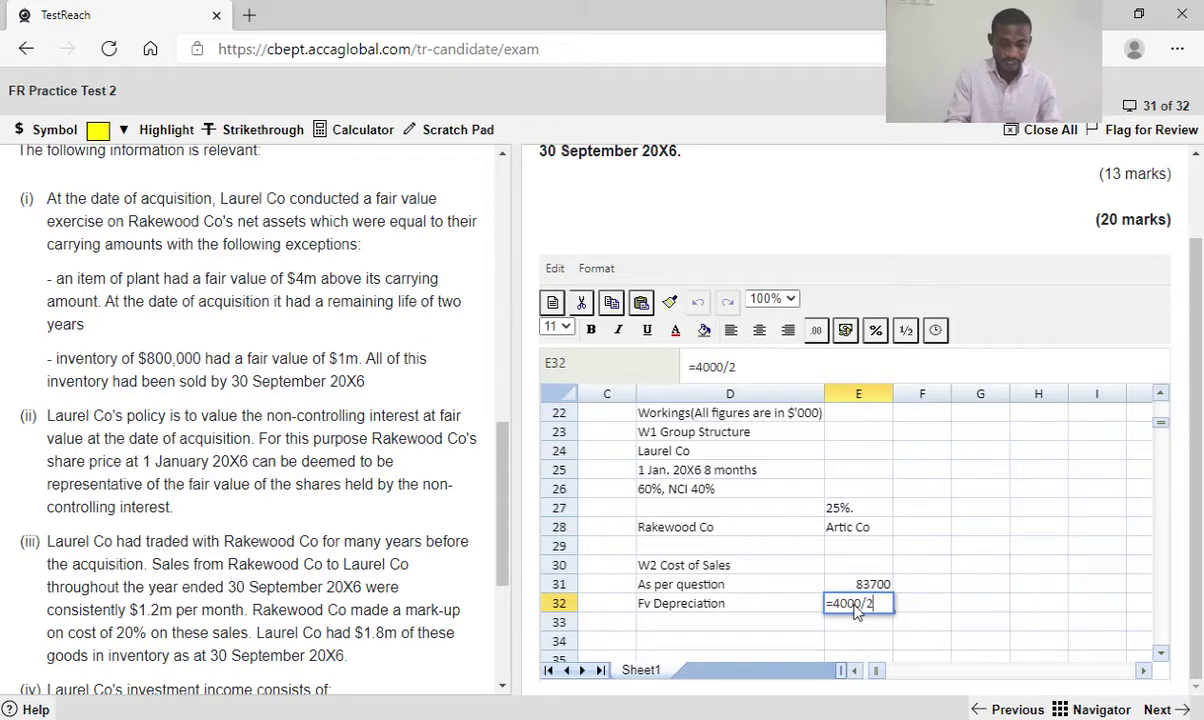
text(*9/12)
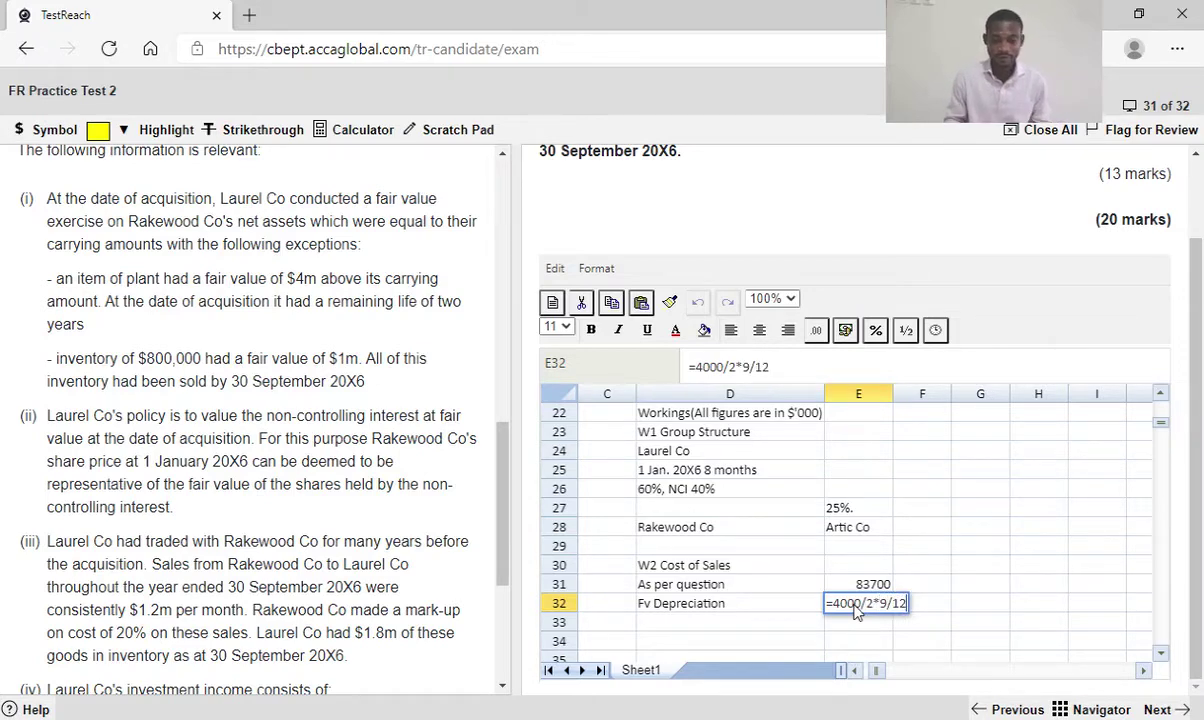
key(Return)
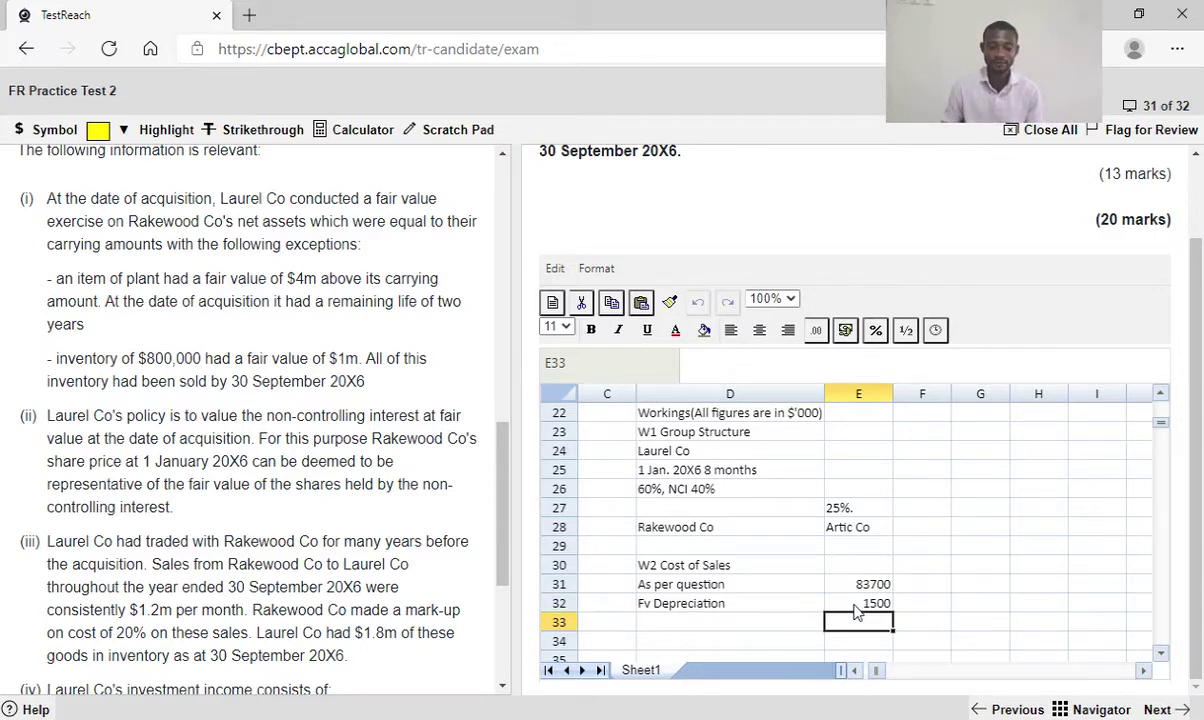
click(855, 607)
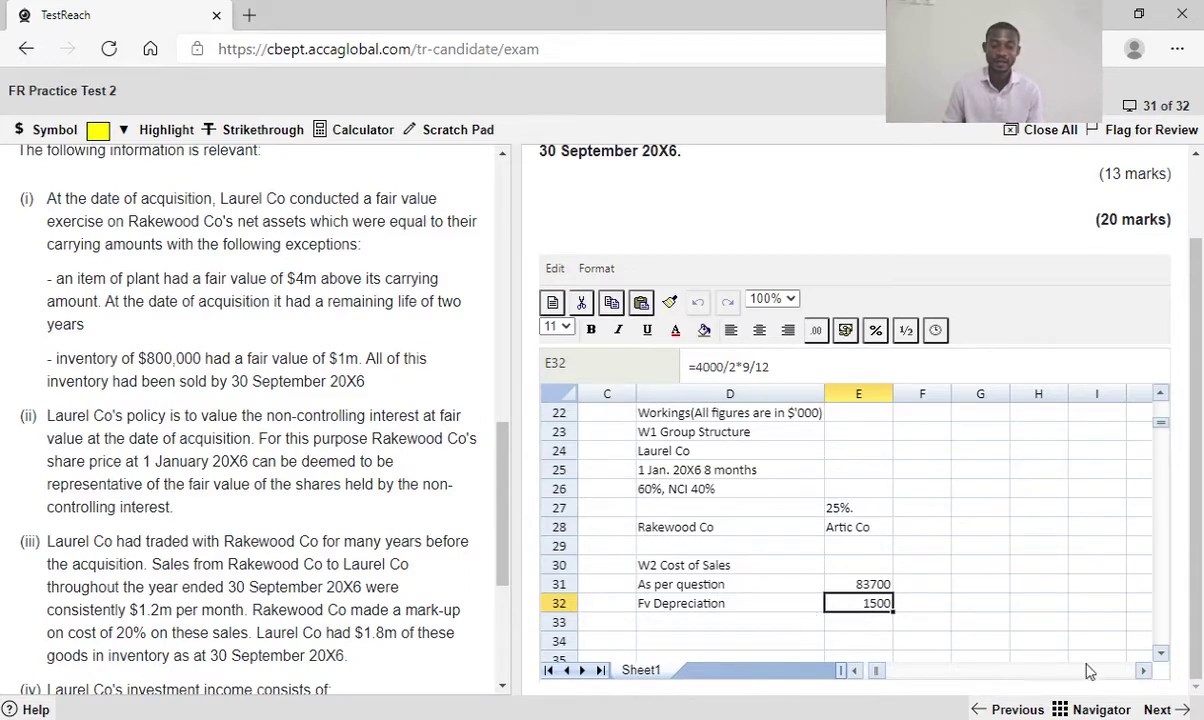
Add the line label "Share of Fv Depre W2" in D48, below the share of profit in the W4 NCI working
click(1162, 655)
click(1162, 655)
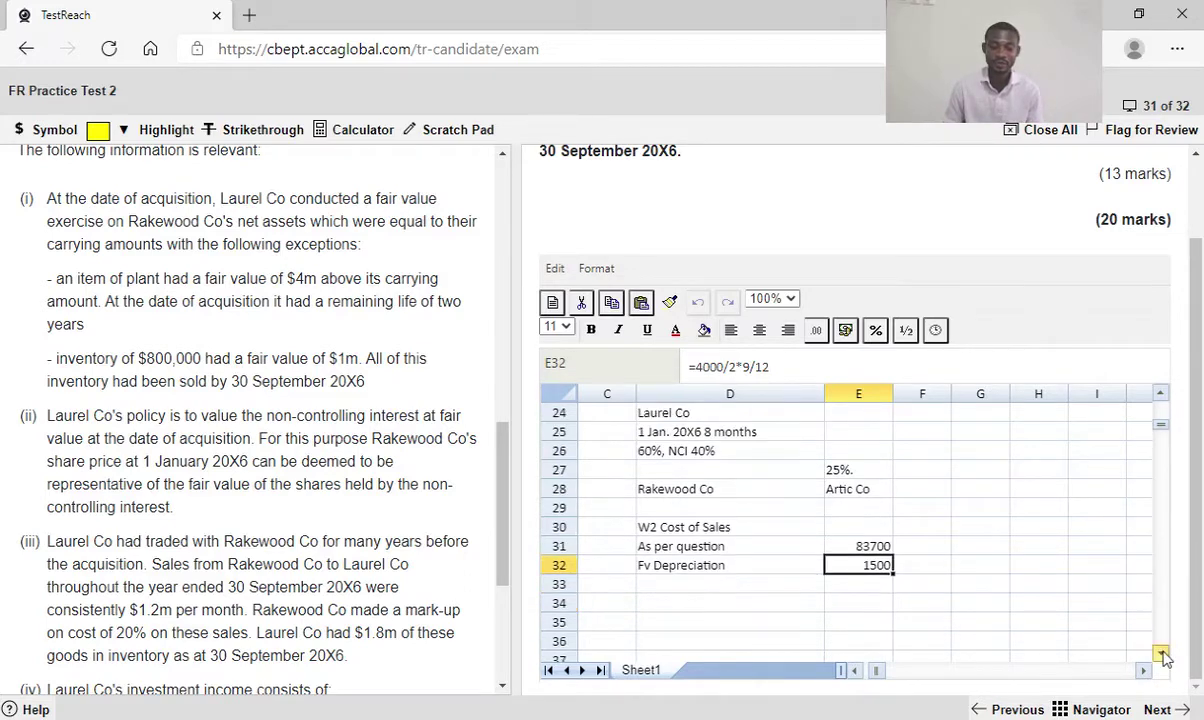
click(1162, 655)
click(1162, 655)
click(1162, 655)
click(1162, 655)
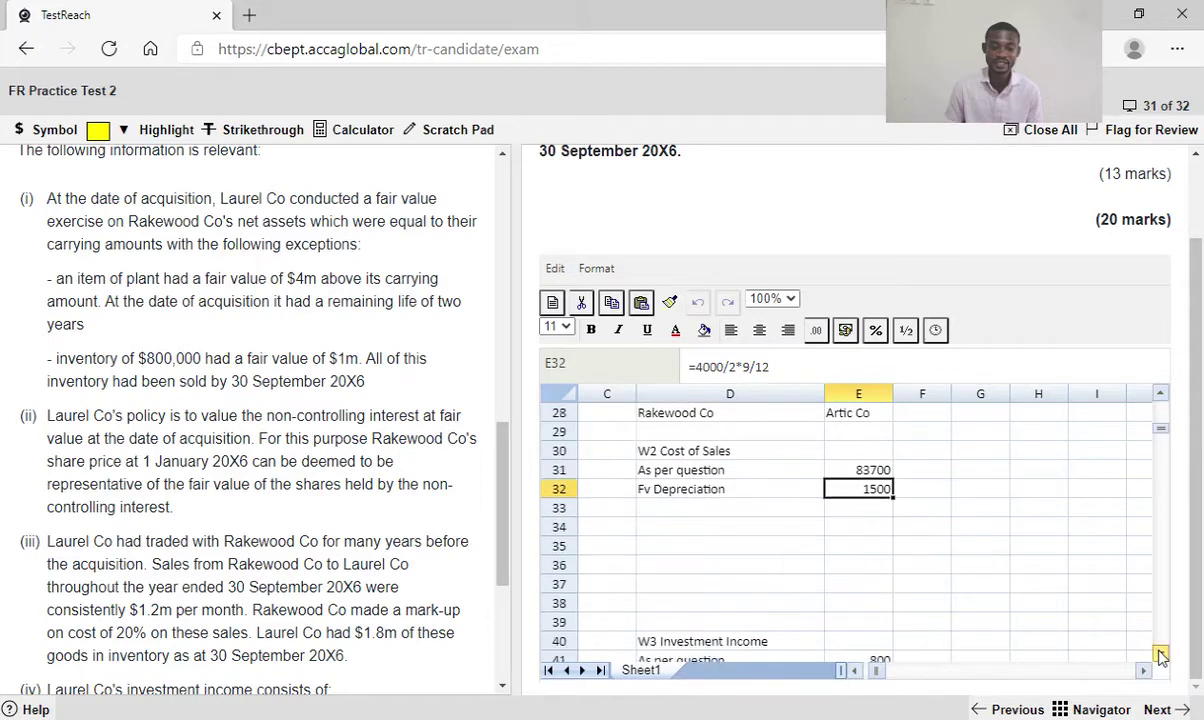
click(1162, 655)
click(1162, 655)
click(1162, 655)
click(1162, 655)
click(1162, 655)
click(1162, 655)
click(1162, 655)
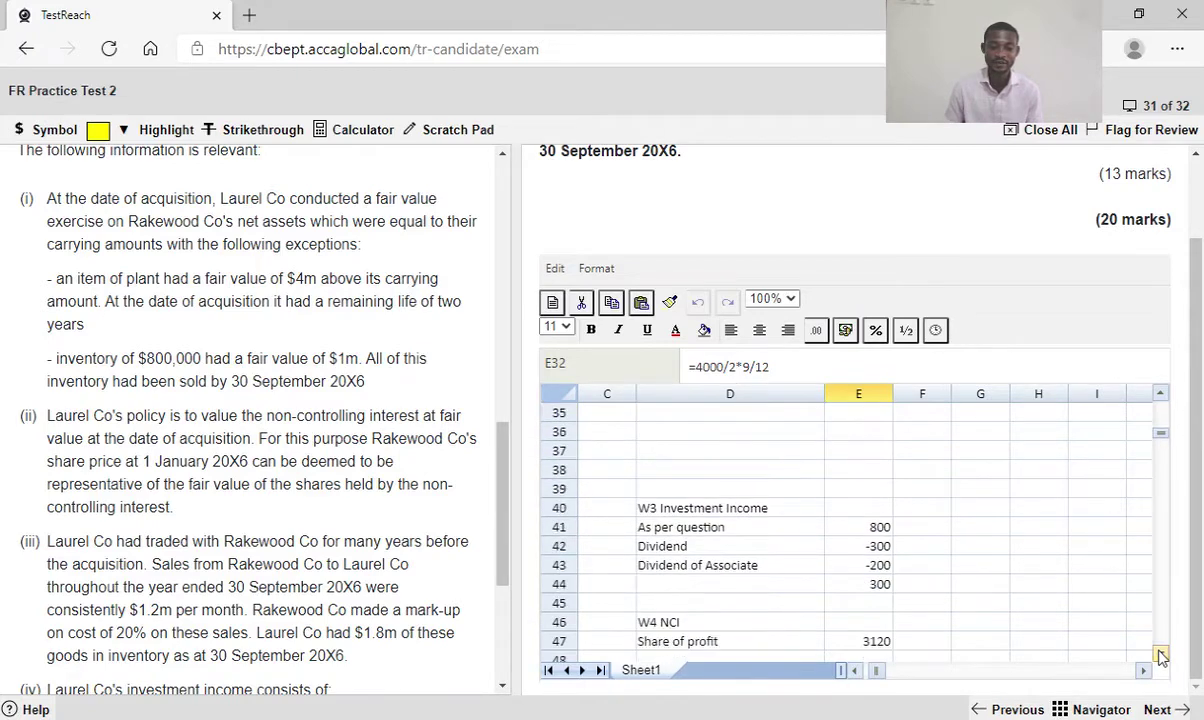
click(1162, 655)
click(1162, 655)
click(1162, 655)
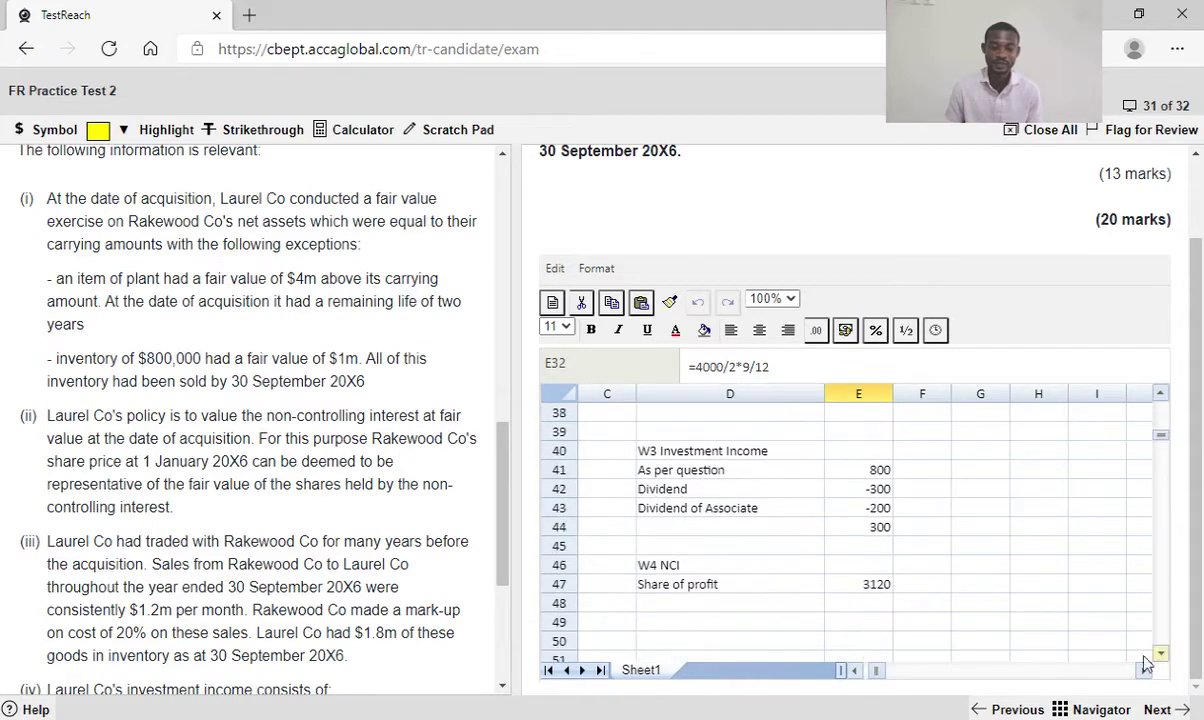
click(683, 605)
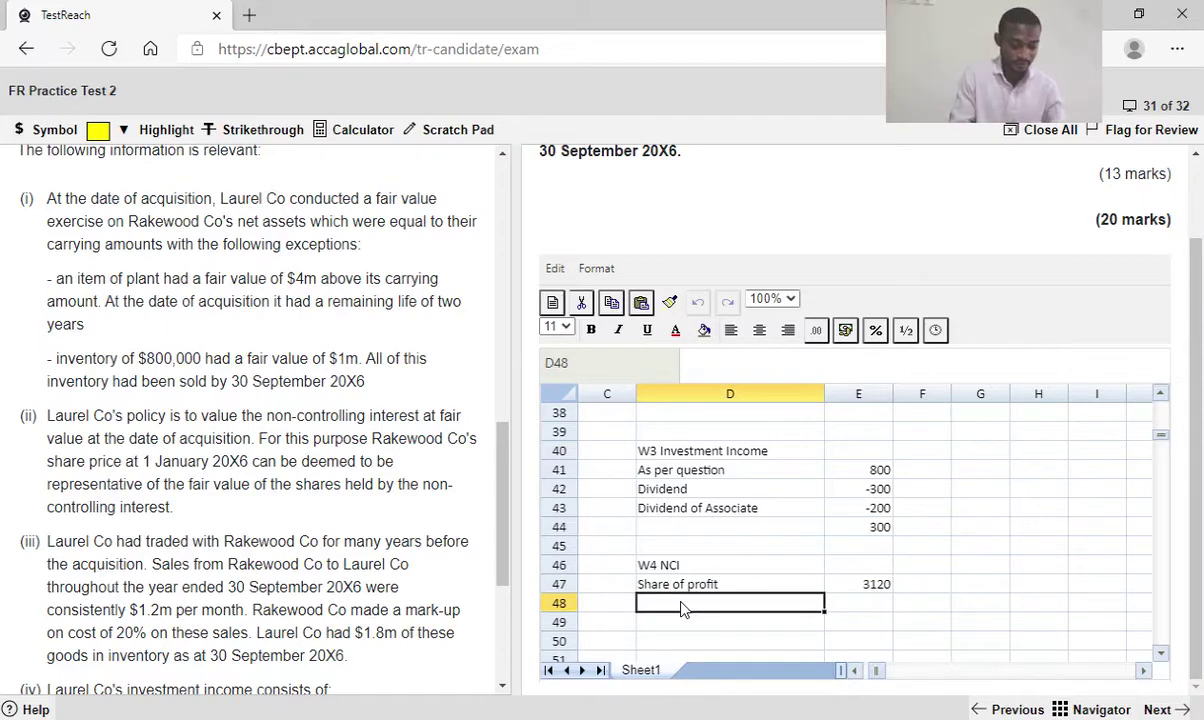
text(Share of)
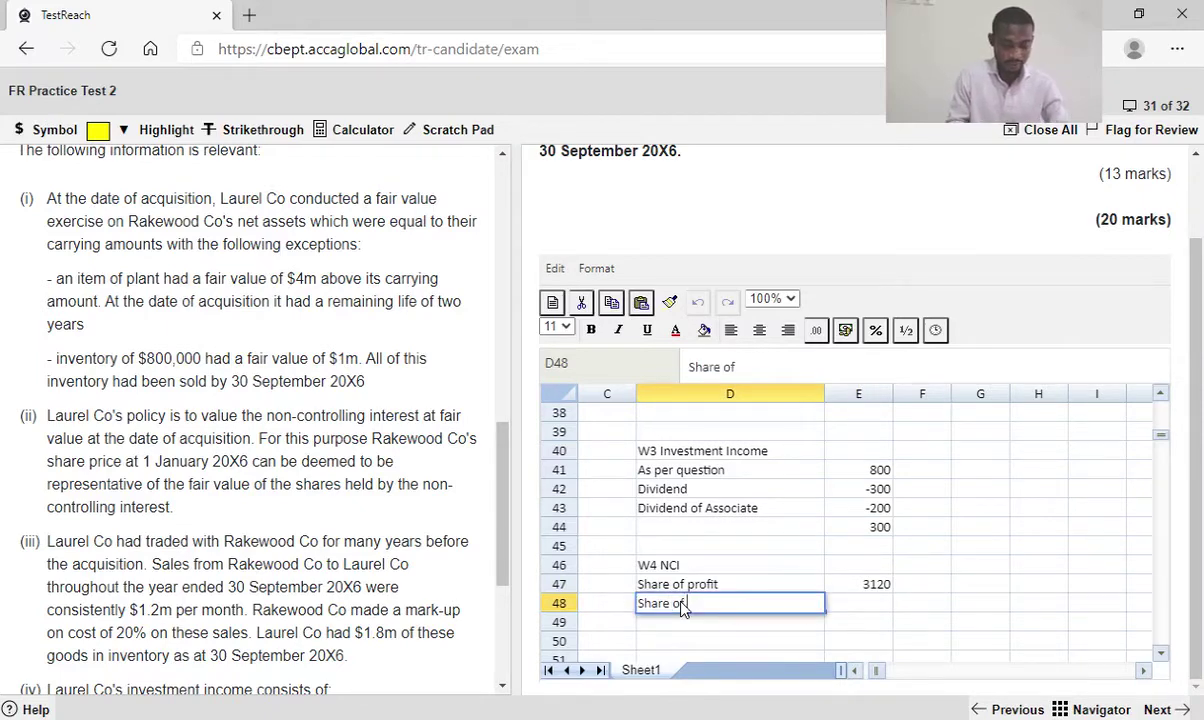
text( Fv Depre)
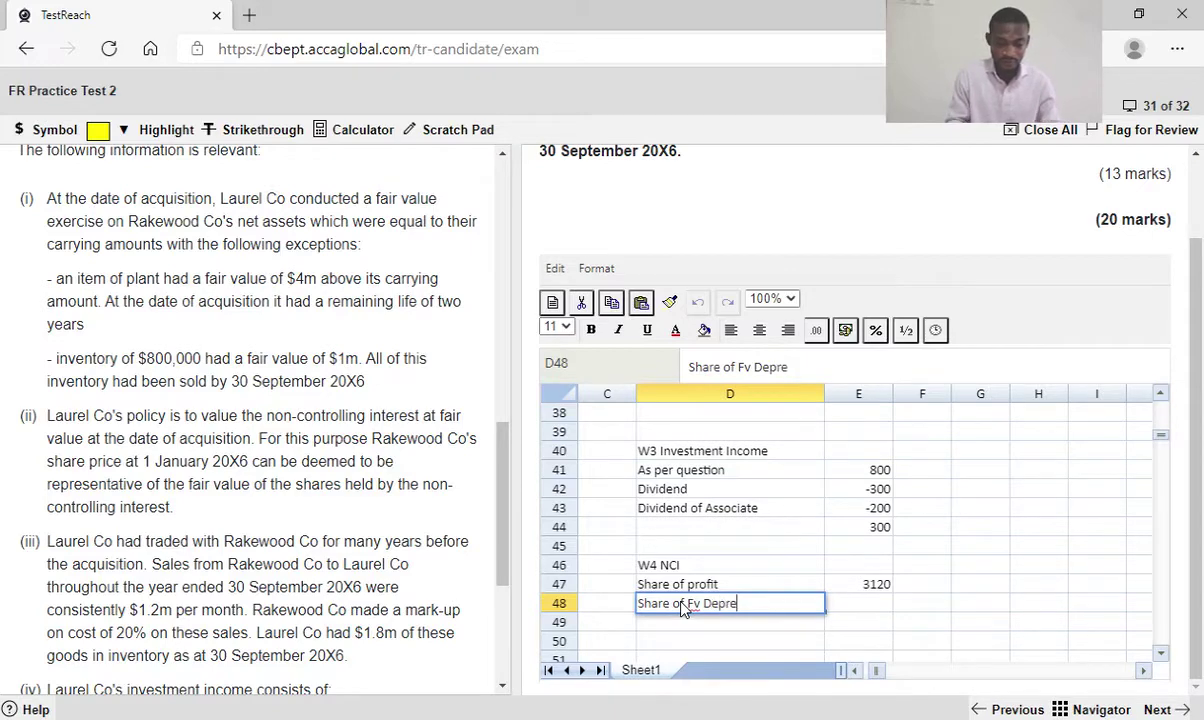
text( W2)
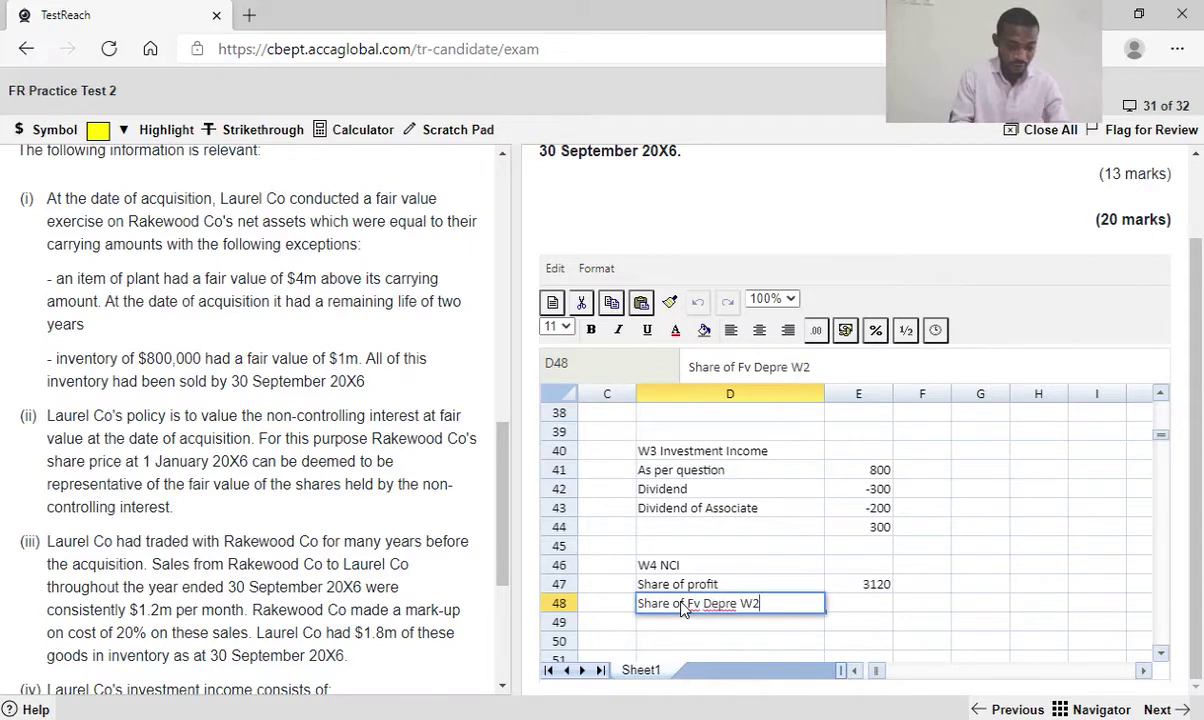
Enter the formula =E32*.4 in E48, linking to the W2 depreciation figure for the non-controlling interest's share
click(843, 608)
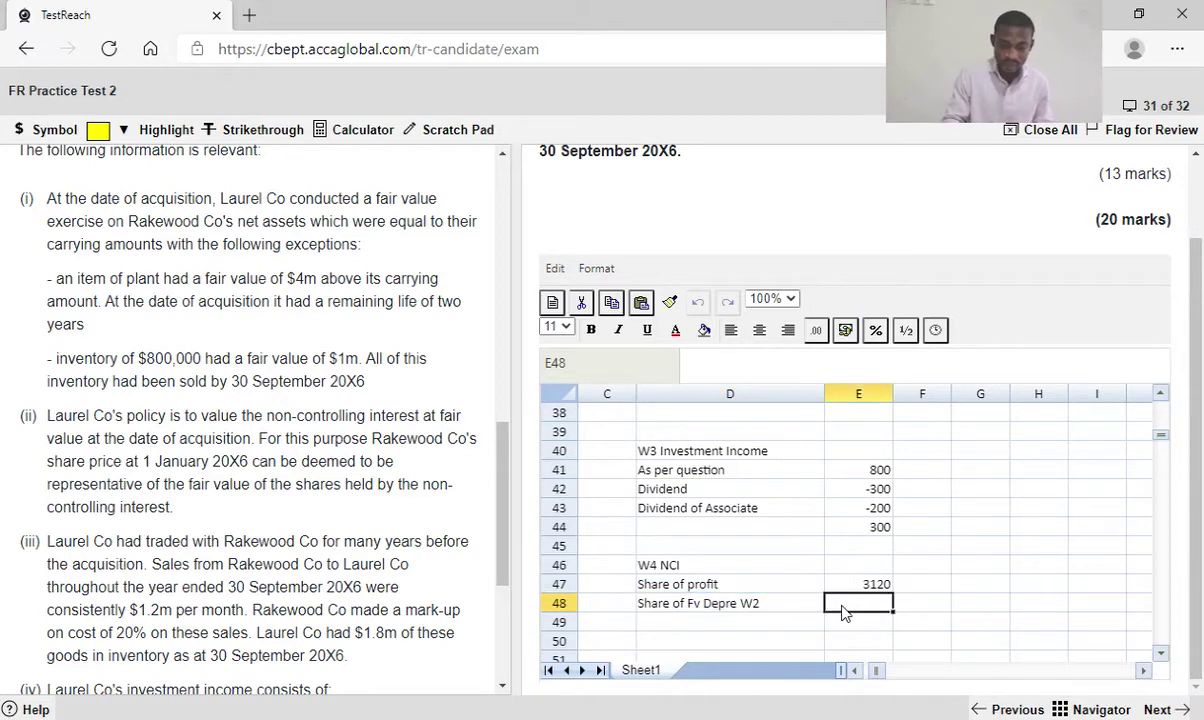
text(=)
scroll(845, 610, up, 1)
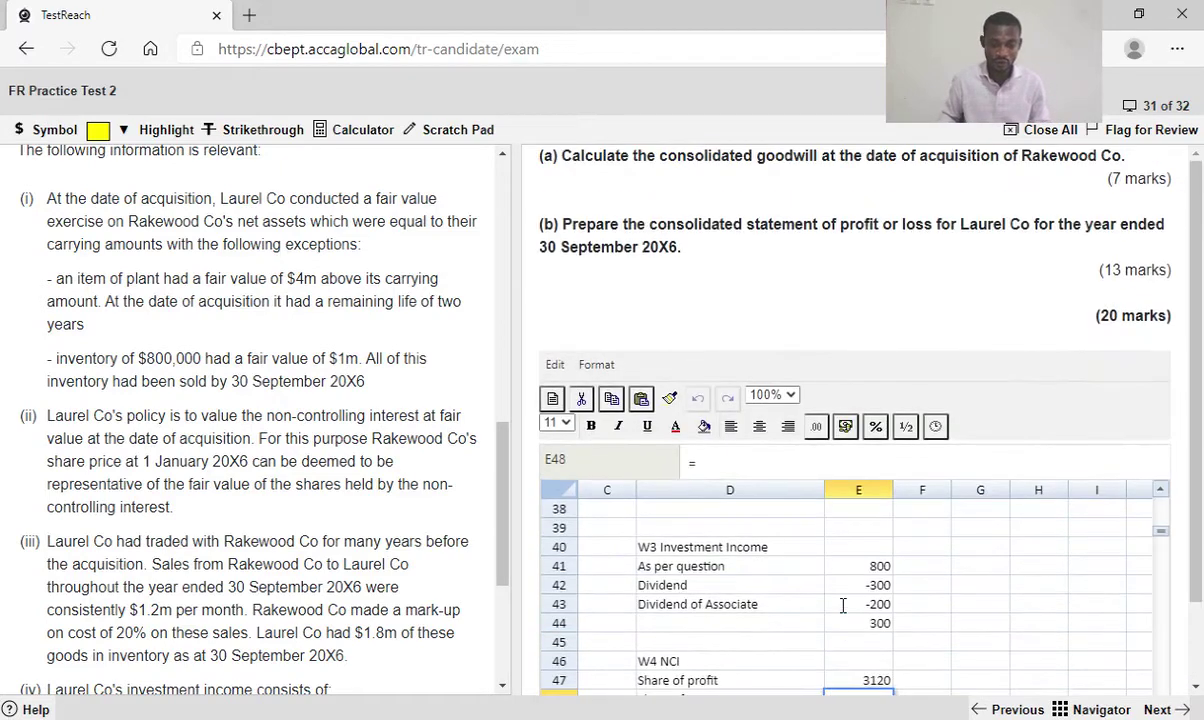
scroll(945, 605, up, 3)
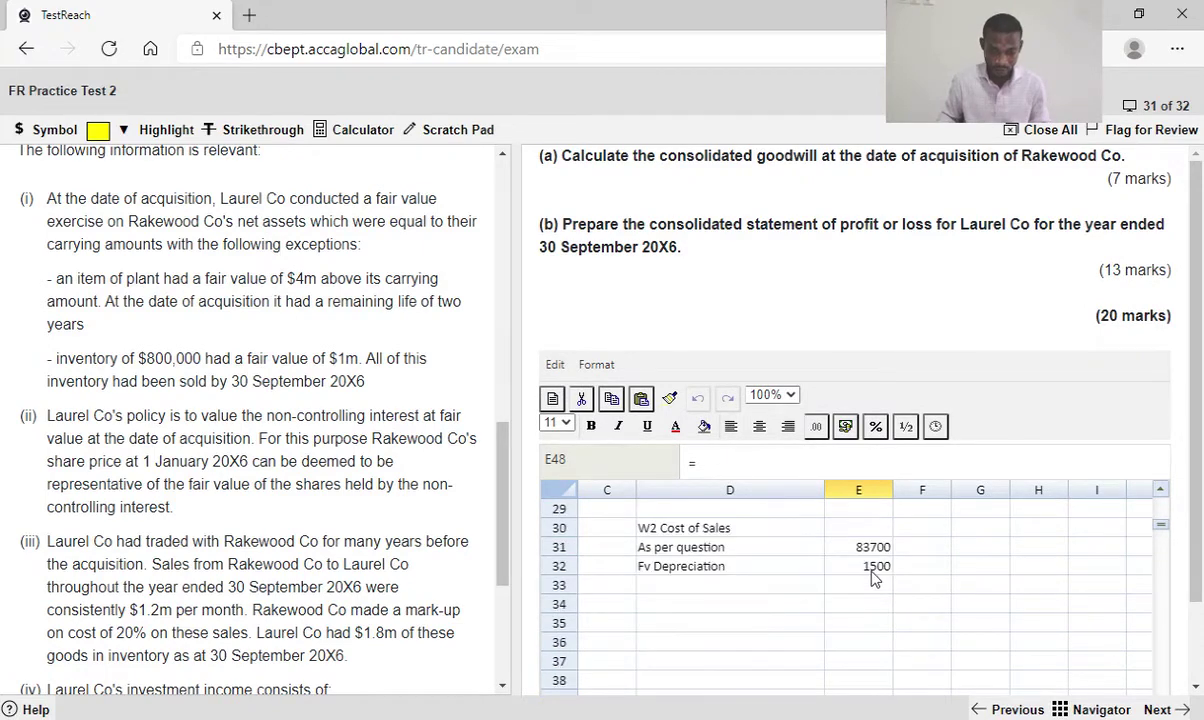
click(868, 567)
scroll(1099, 618, down, 3)
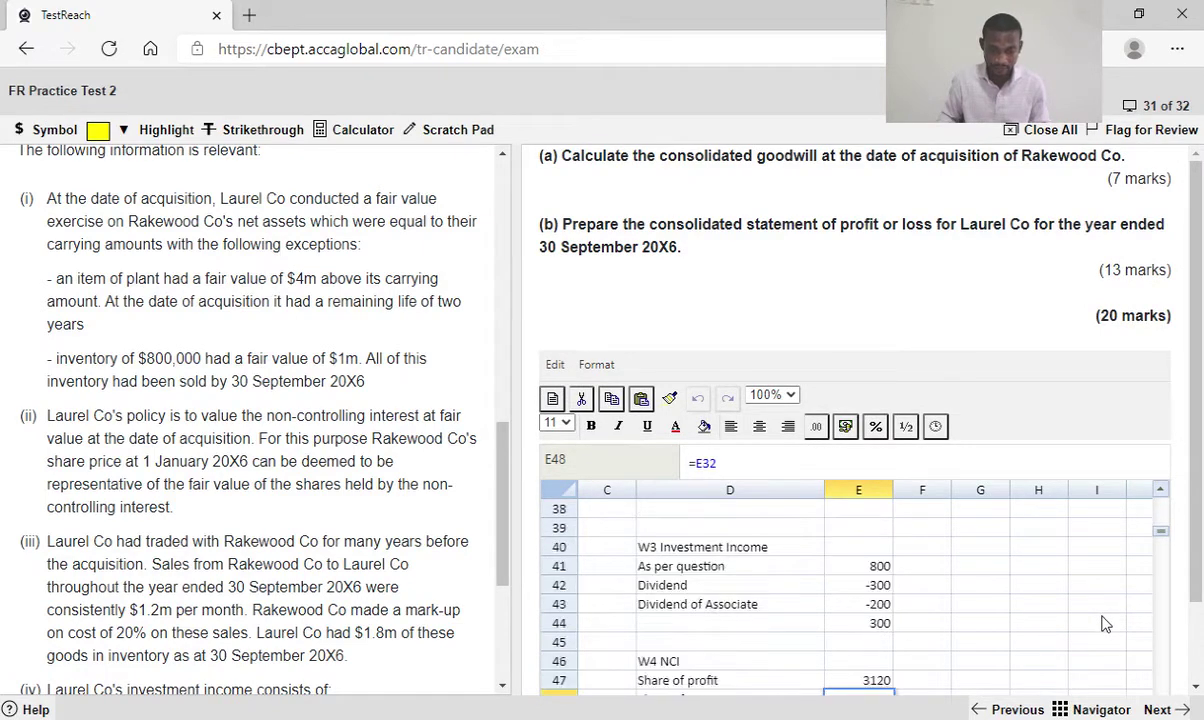
scroll(1104, 624, down, 4)
scroll(1104, 624, up, 1)
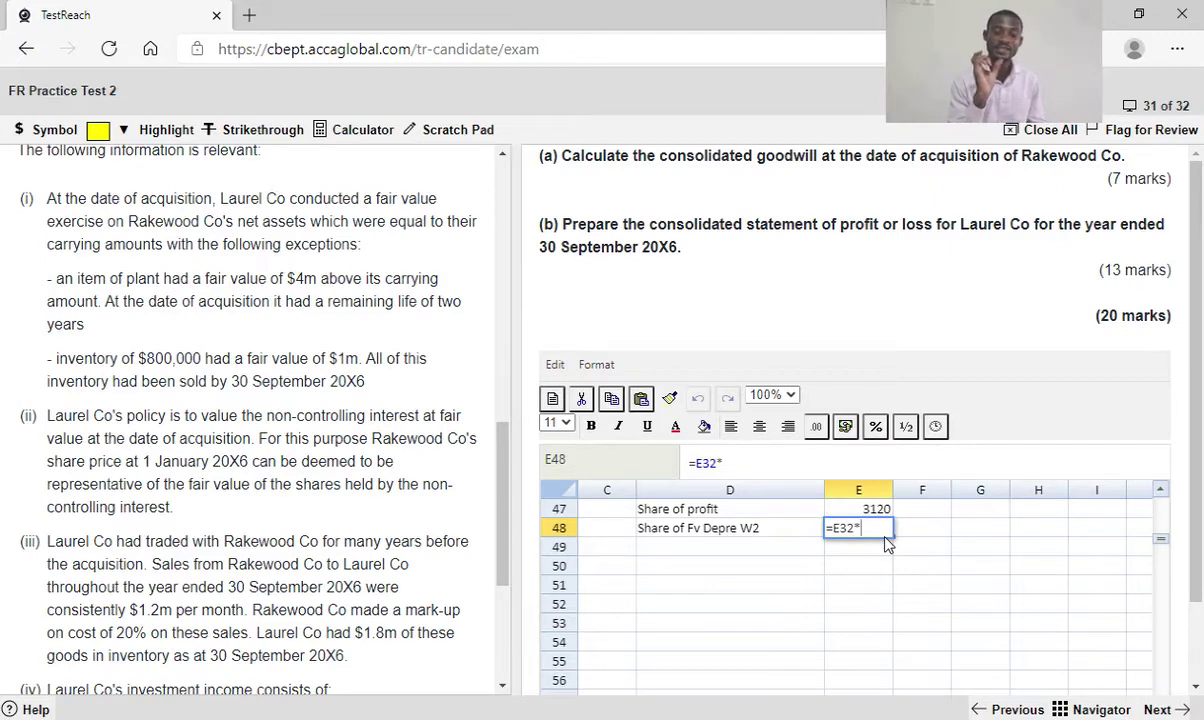
text(.4)
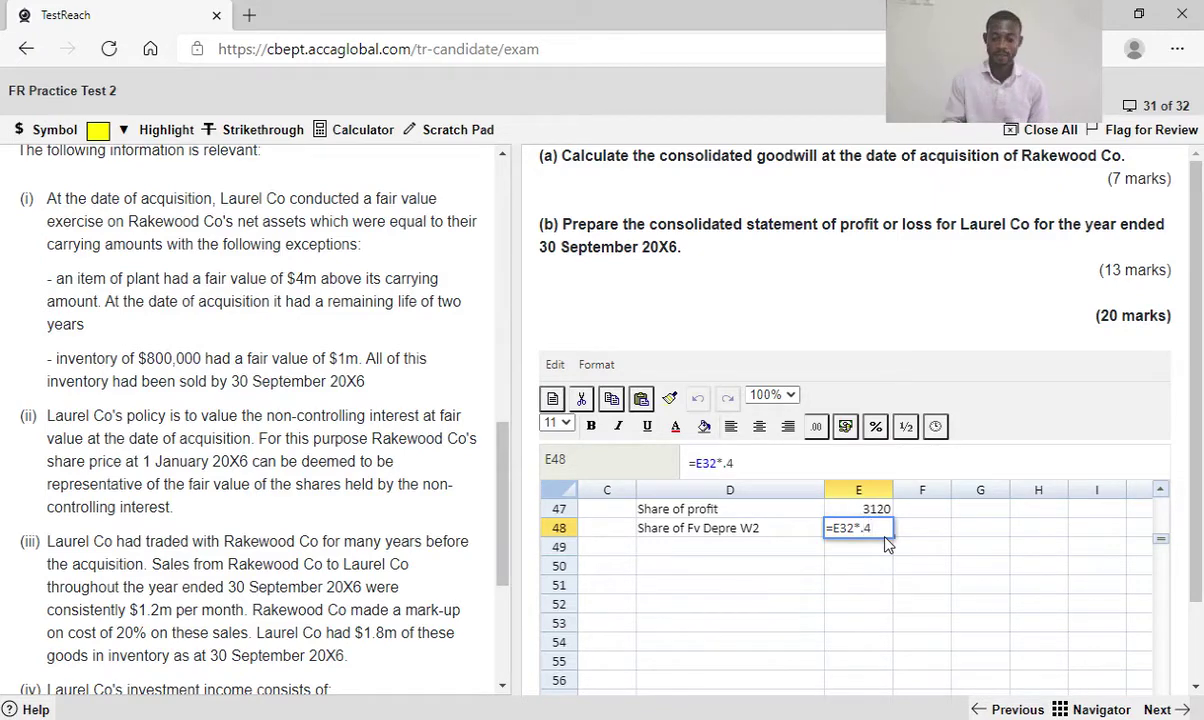
key(Return)
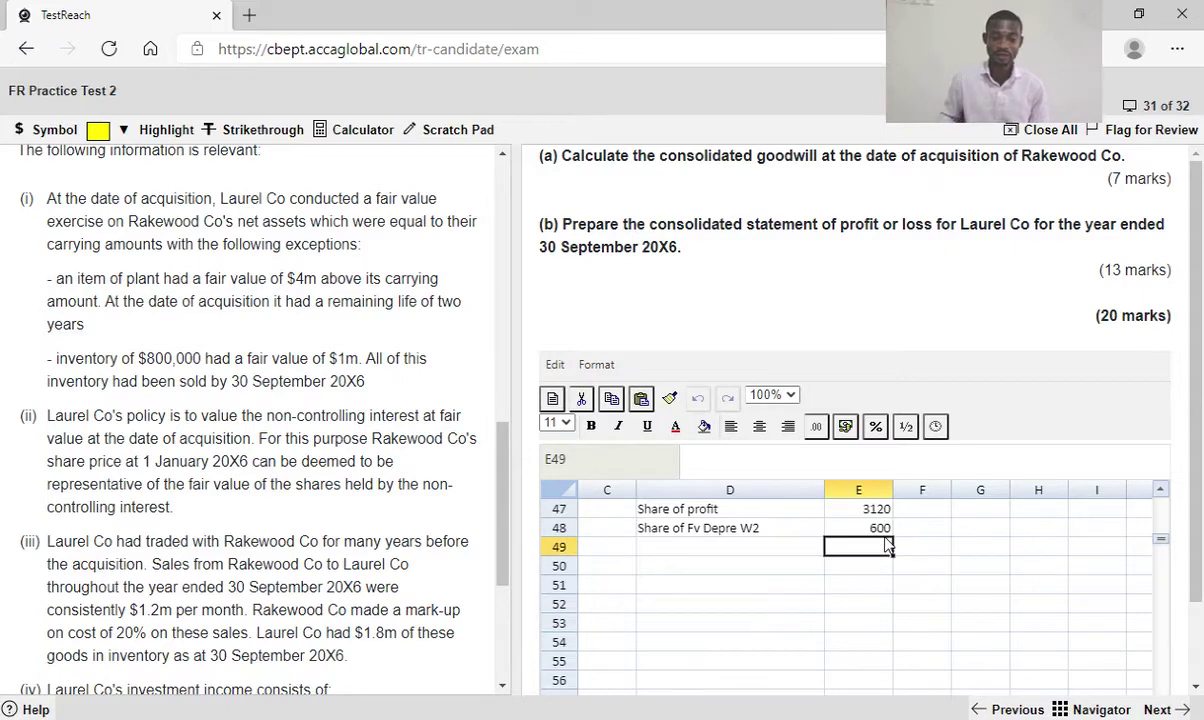
Make the share of fair value depreciation in E48 a deduction by adding a minus sign, giving =-E32*.4
click(1160, 489)
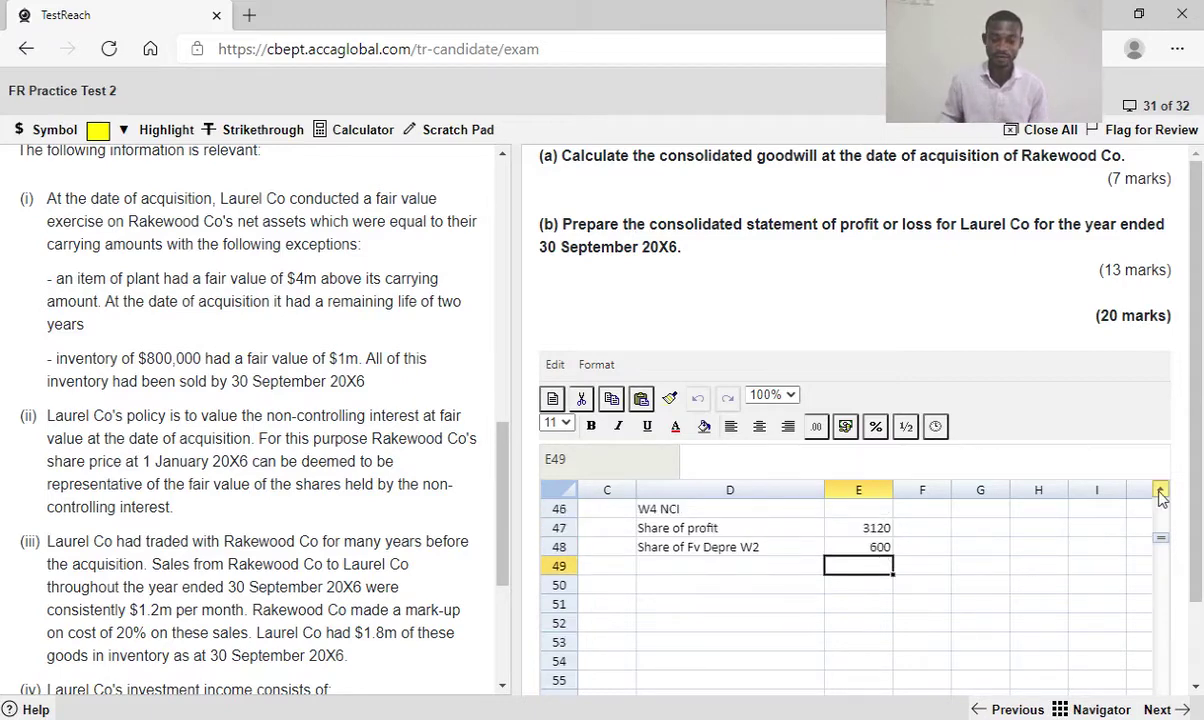
click(1160, 492)
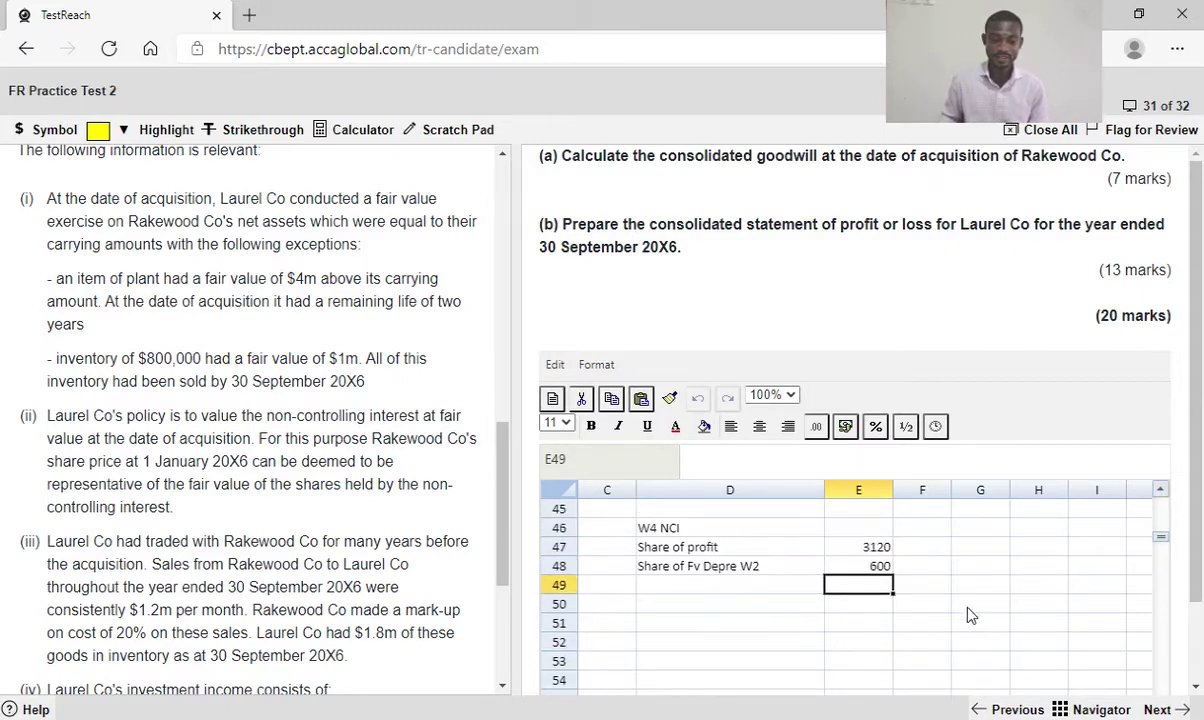
click(871, 568)
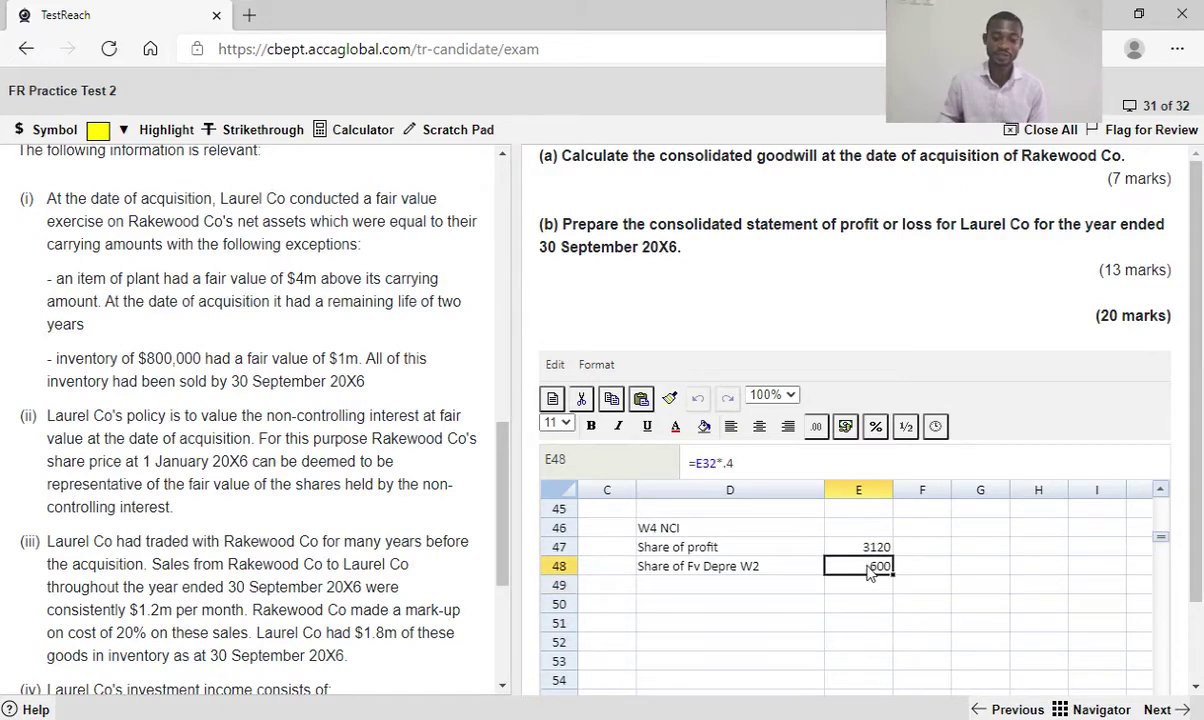
double_click(871, 568)
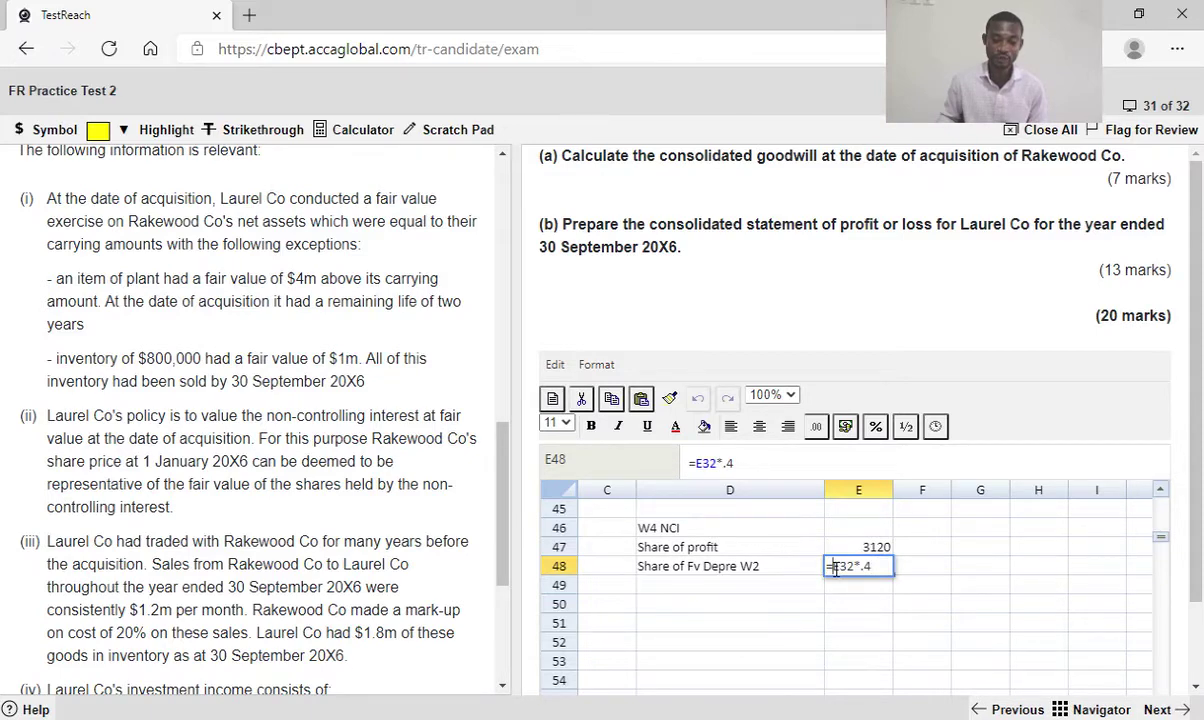
text(-)
key(Return)
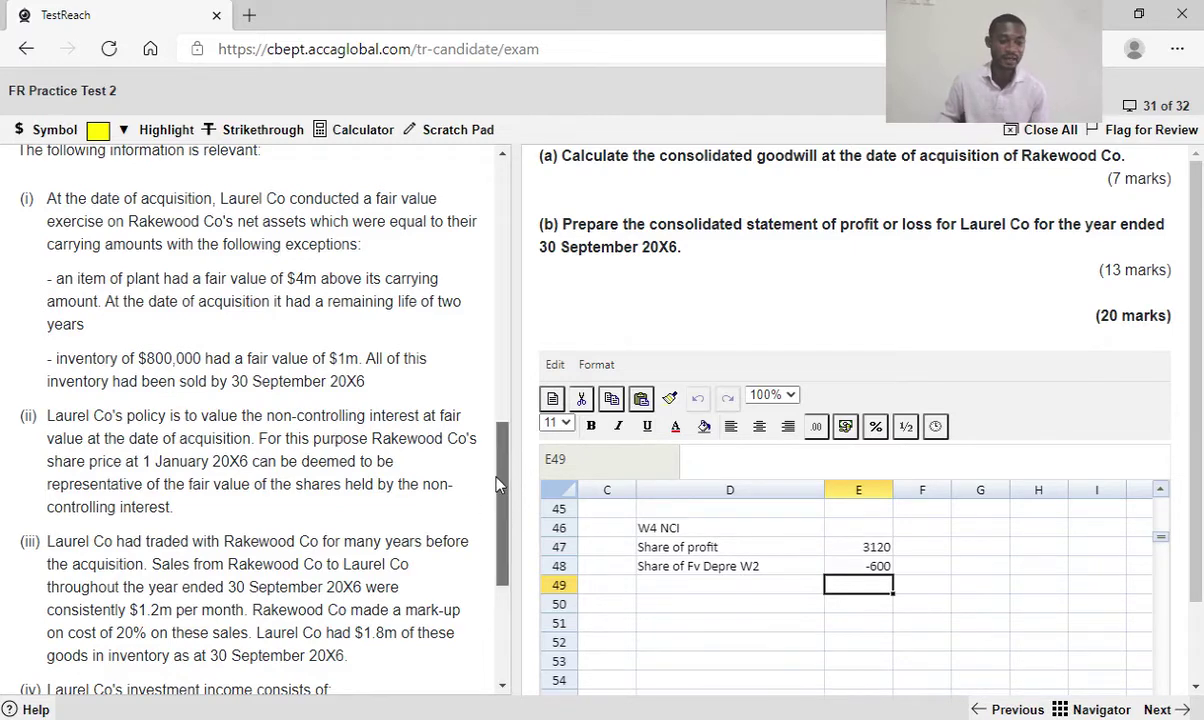
Add the line label "Fv Inventory" in D33, below Fv Depreciation in the W2 Cost of Sales working
scroll(500, 480, up, 2)
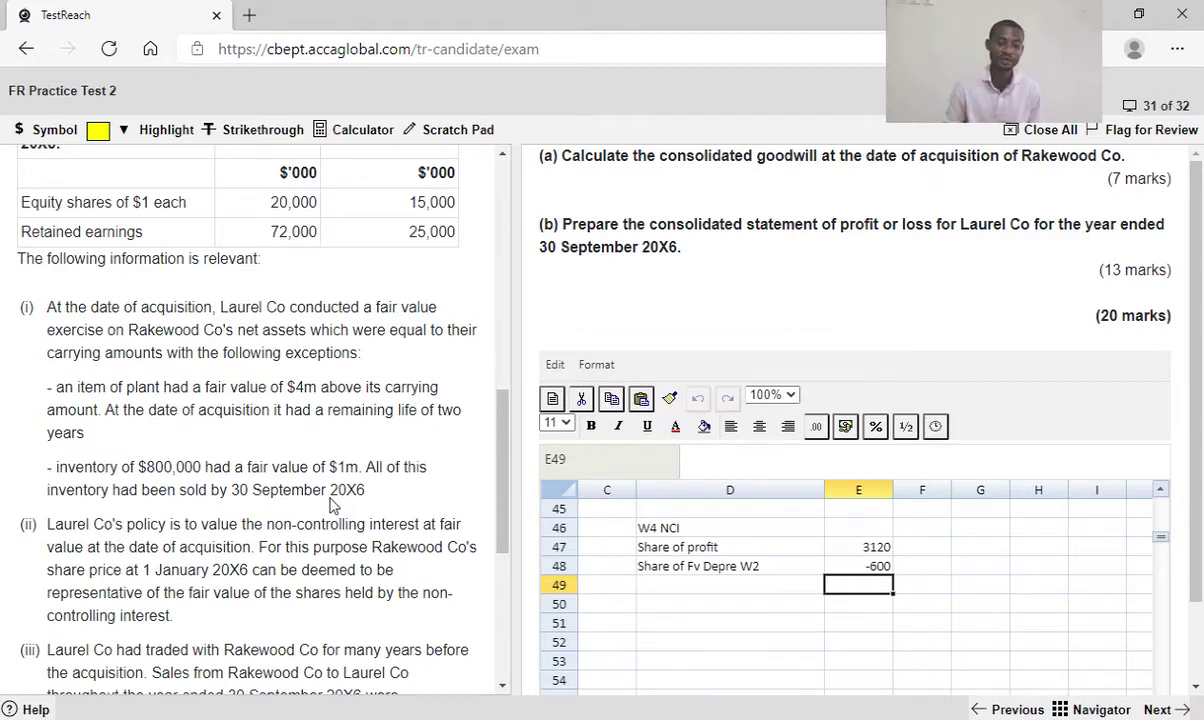
click(686, 595)
scroll(686, 595, up, 3)
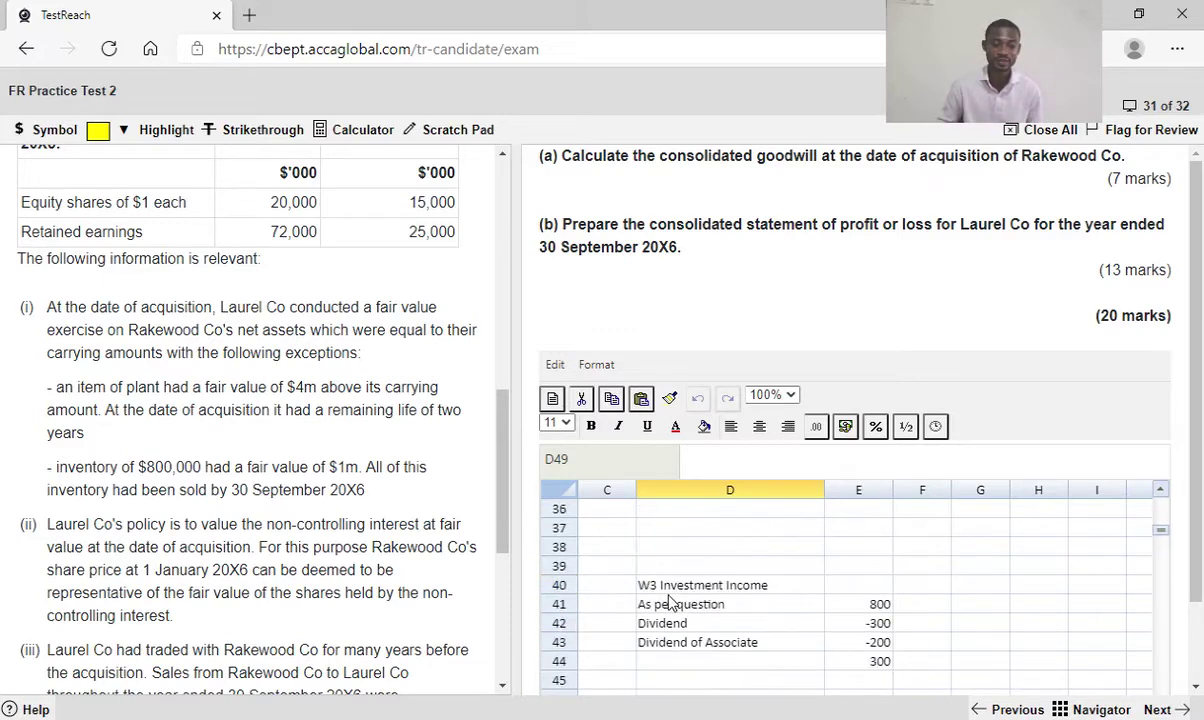
scroll(668, 600, down, 1)
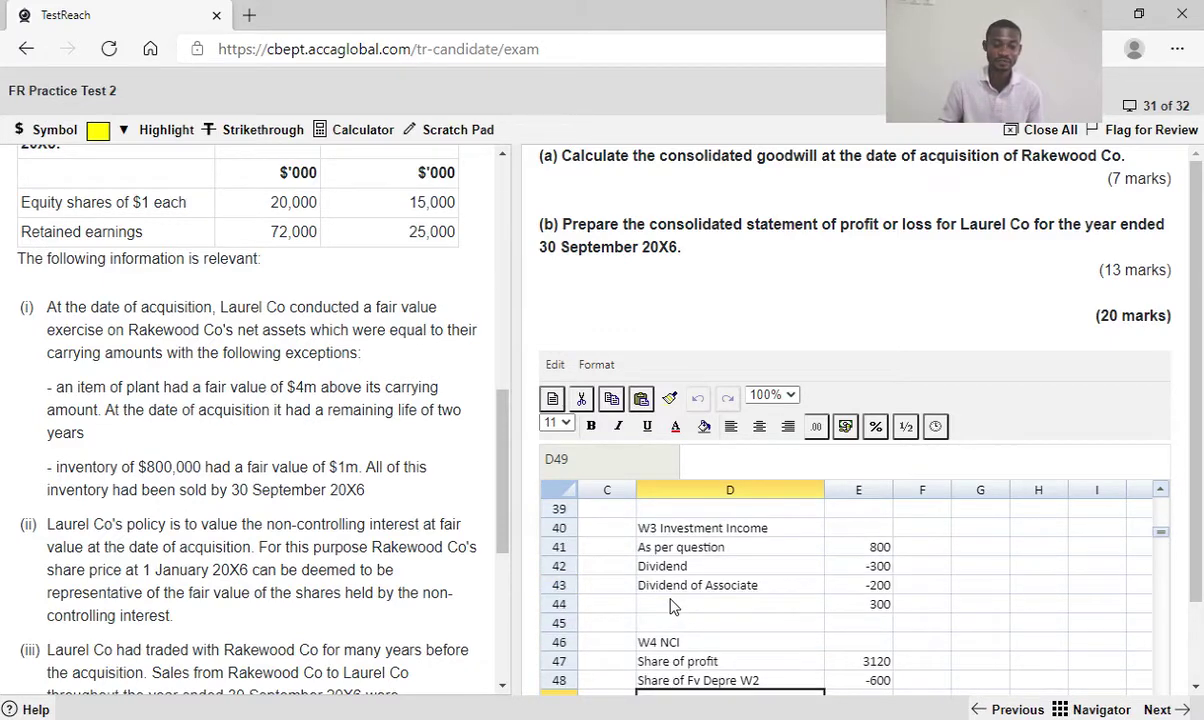
scroll(1123, 532, down, 1)
key(Up)
key(Up)
scroll(1098, 538, up, 7)
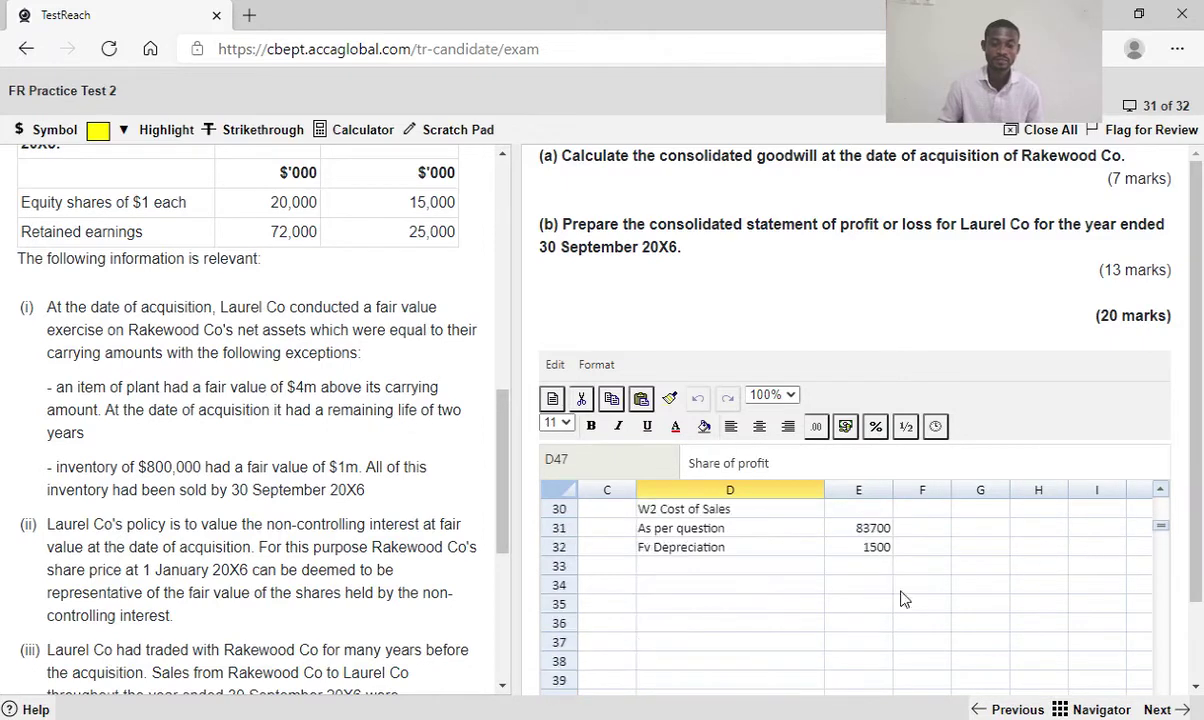
scroll(748, 578, down, 2)
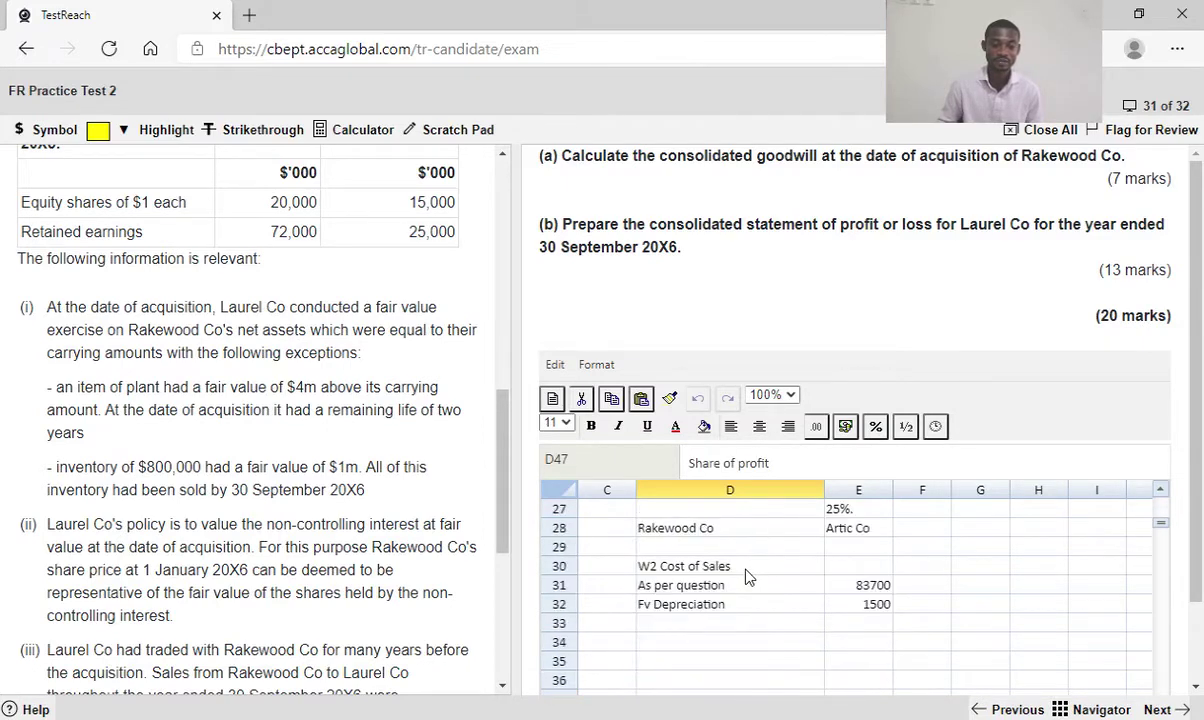
click(700, 624)
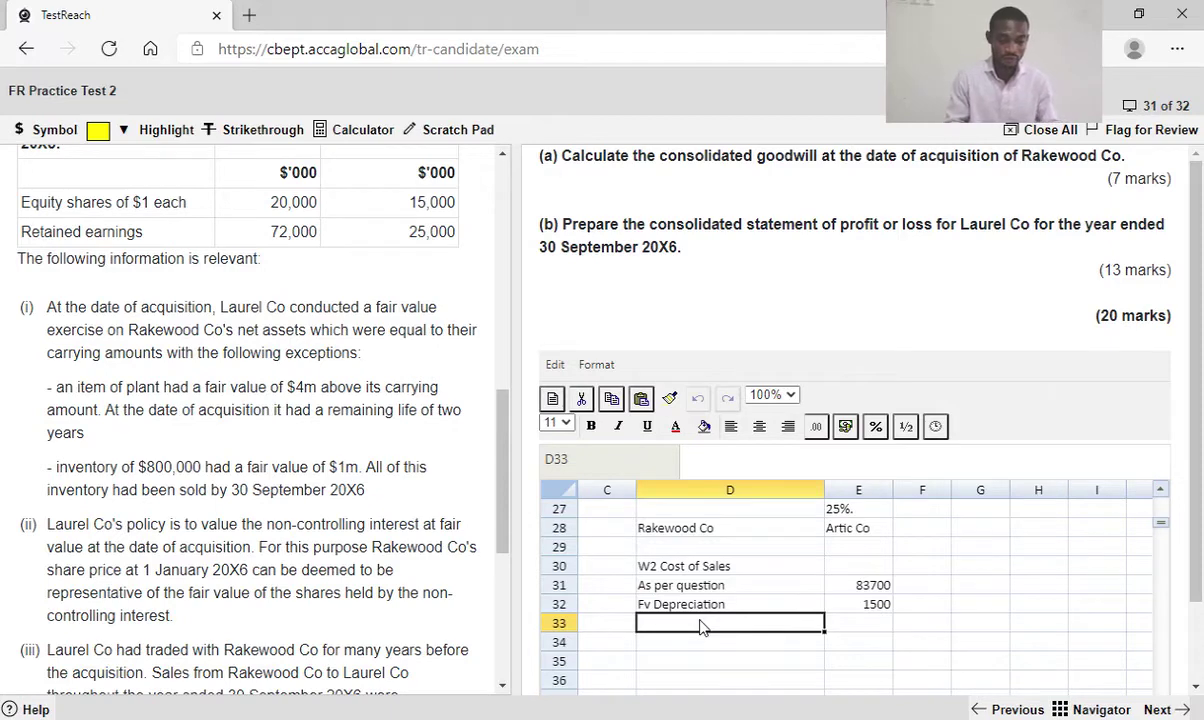
text(Fv)
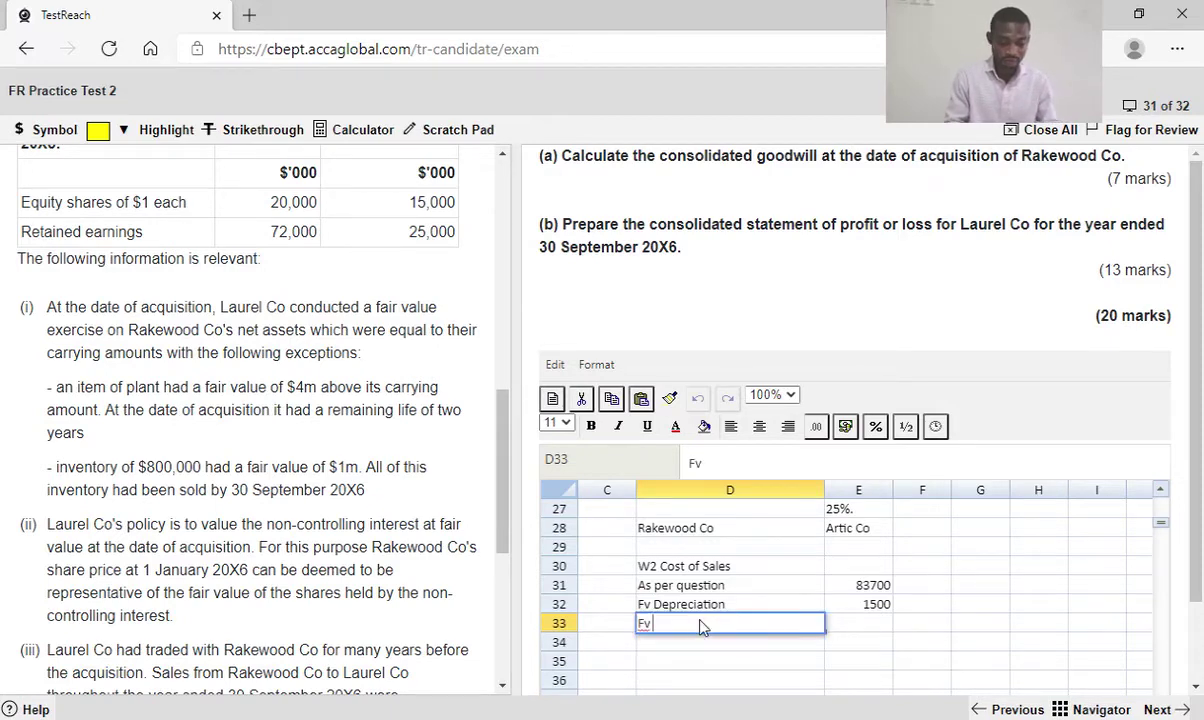
text( Inventory)
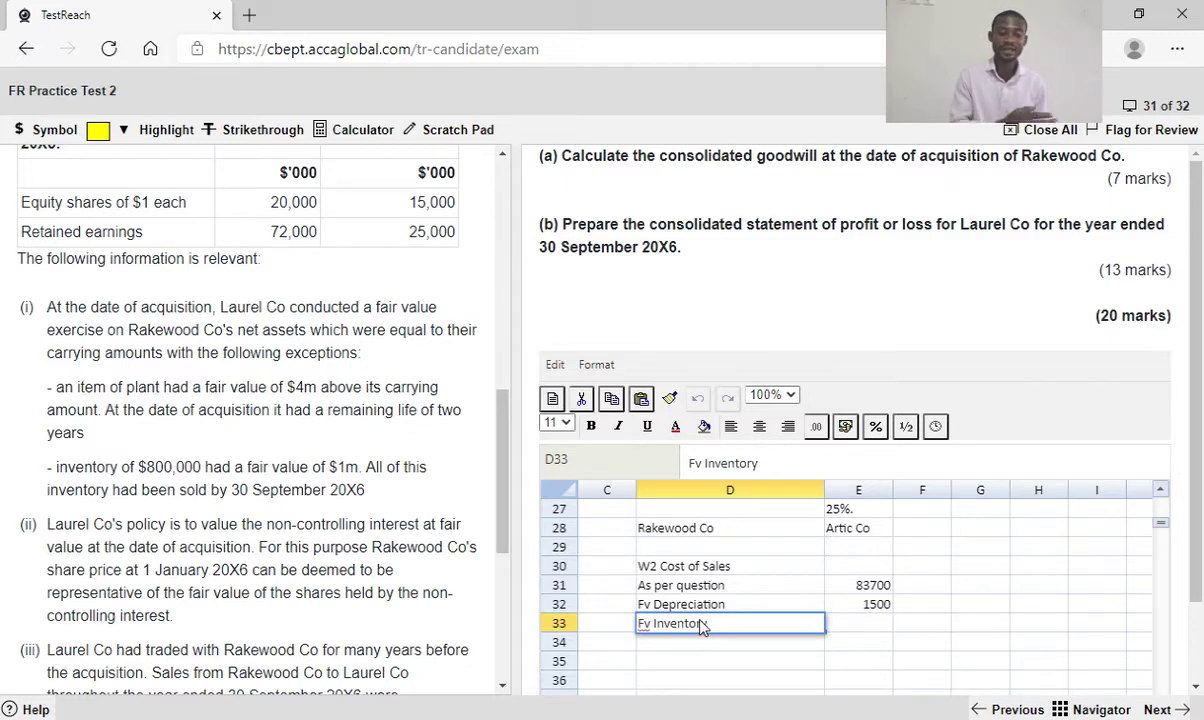
Enter the formula =1000-800 in E33 for the fair value inventory adjustment
click(840, 632)
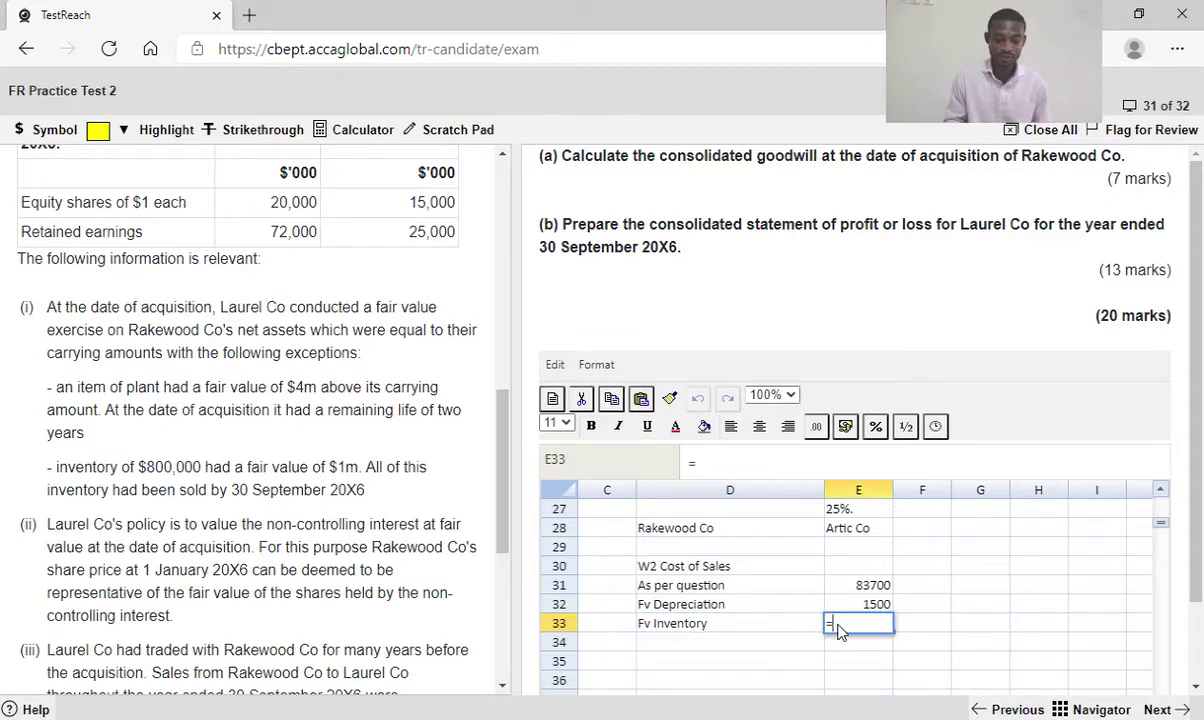
text(=1000)
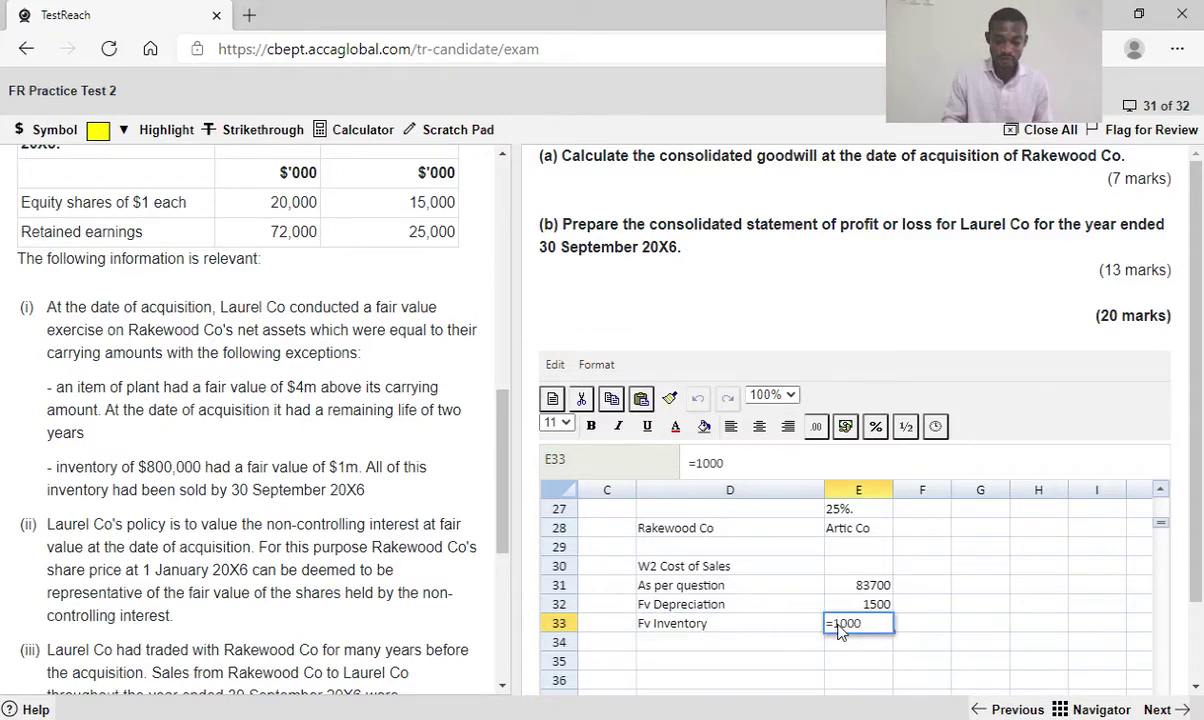
text(-800)
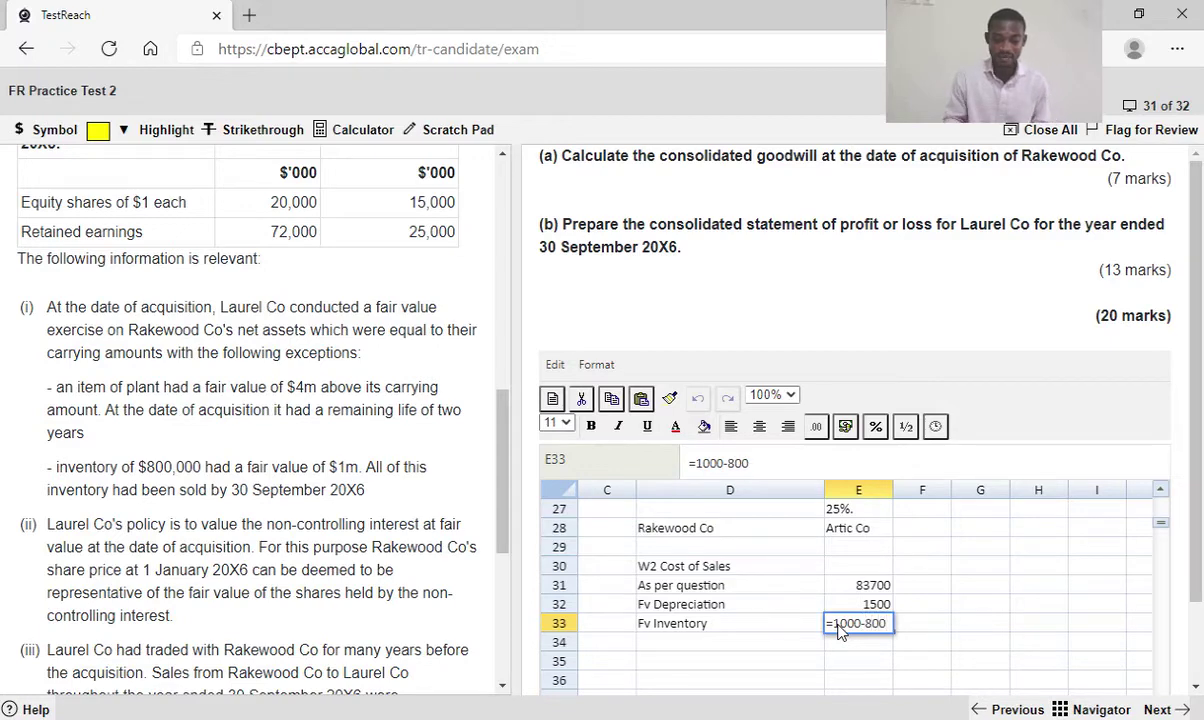
key(Return)
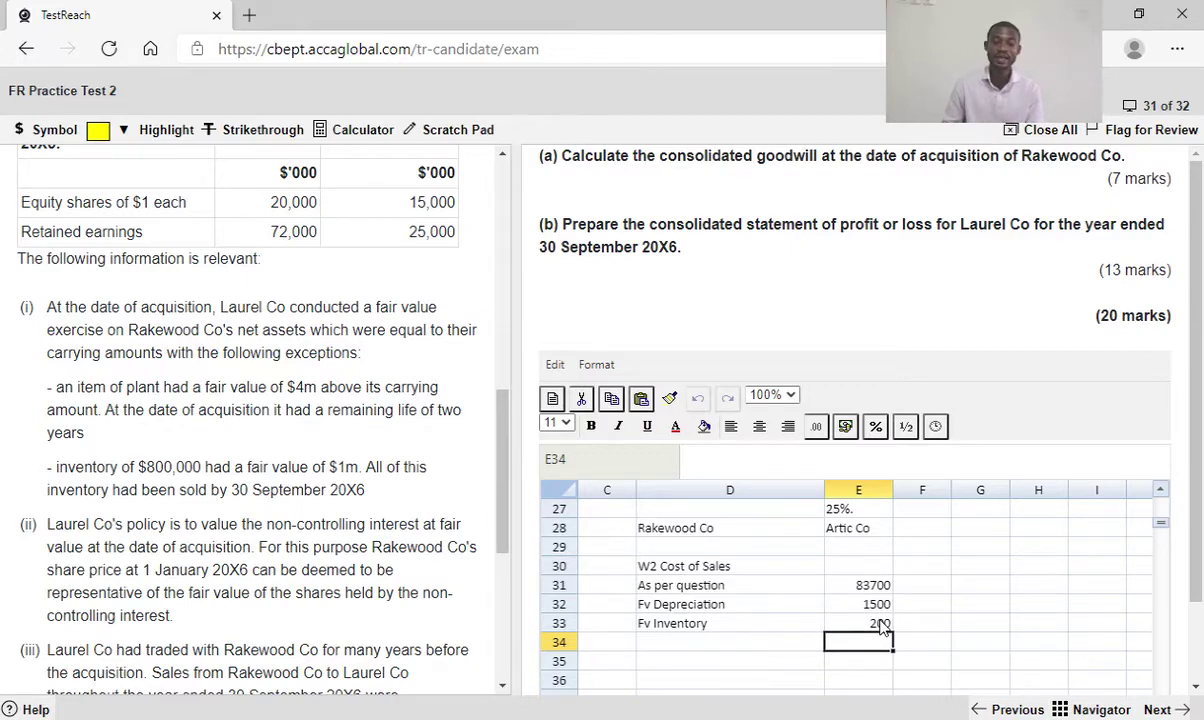
Add the line label "Share of Fv Inventory W2" in D49, below the fair value depreciation share in the W4 NCI working
scroll(880, 625, down, 4)
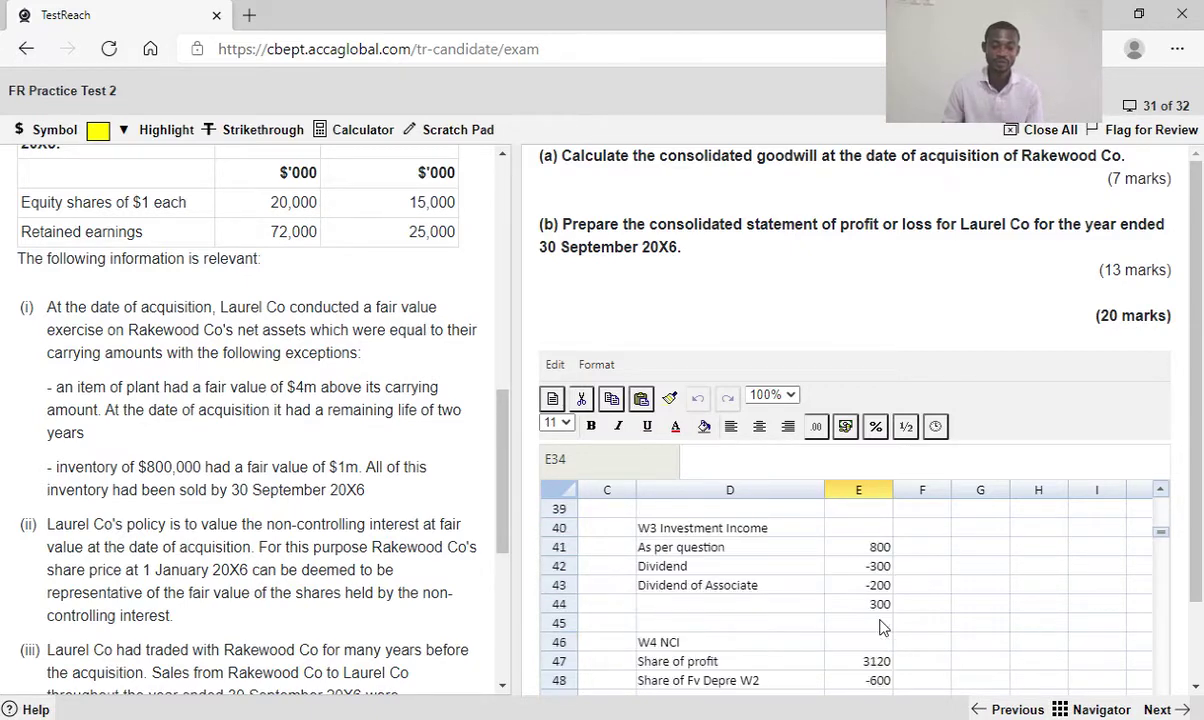
scroll(880, 625, down, 1)
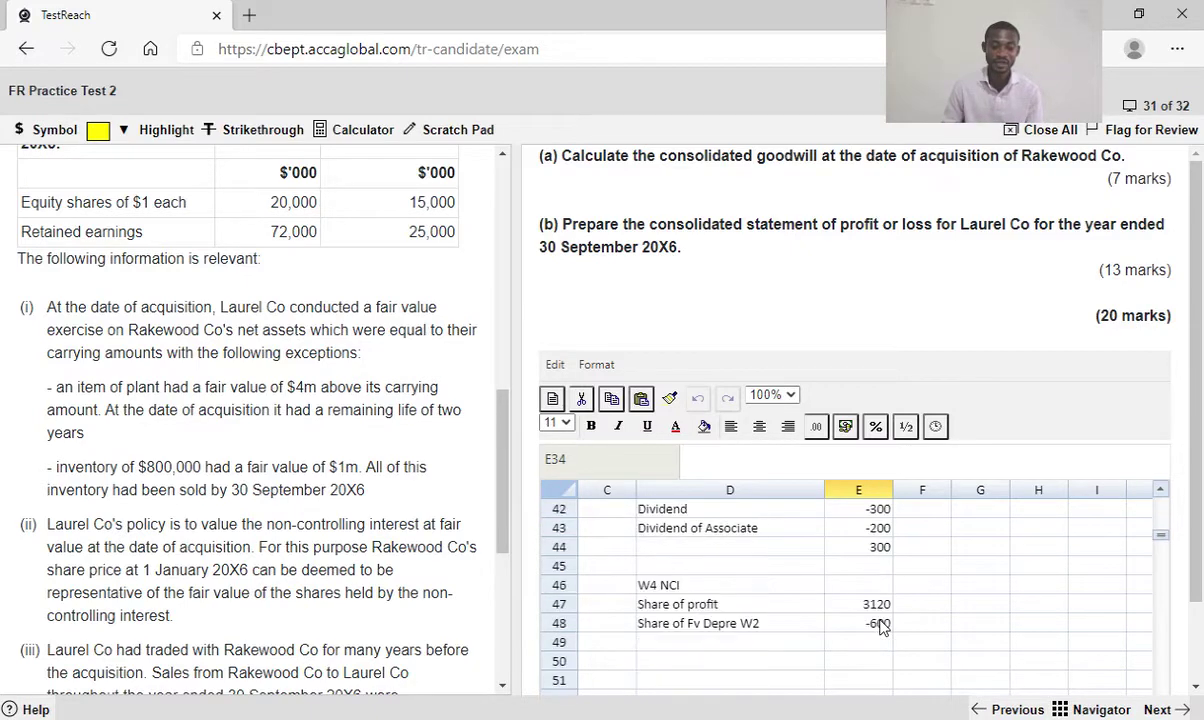
click(686, 645)
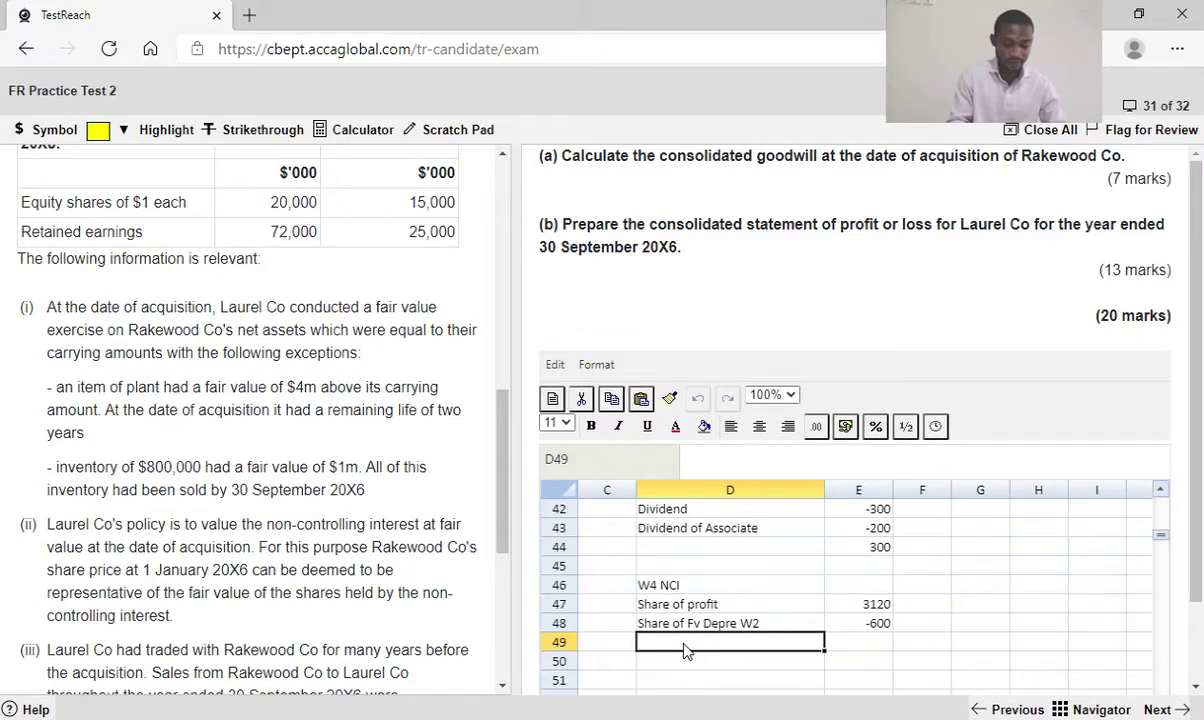
text(Share of Fv Inve)
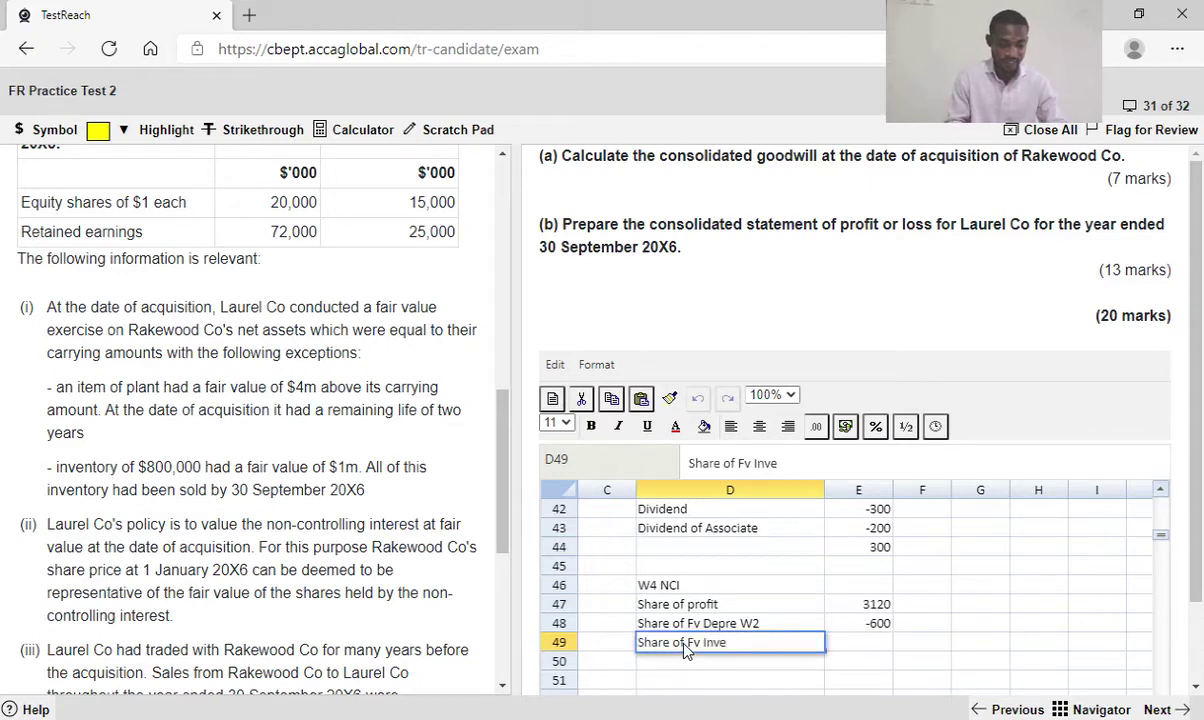
text( W2)
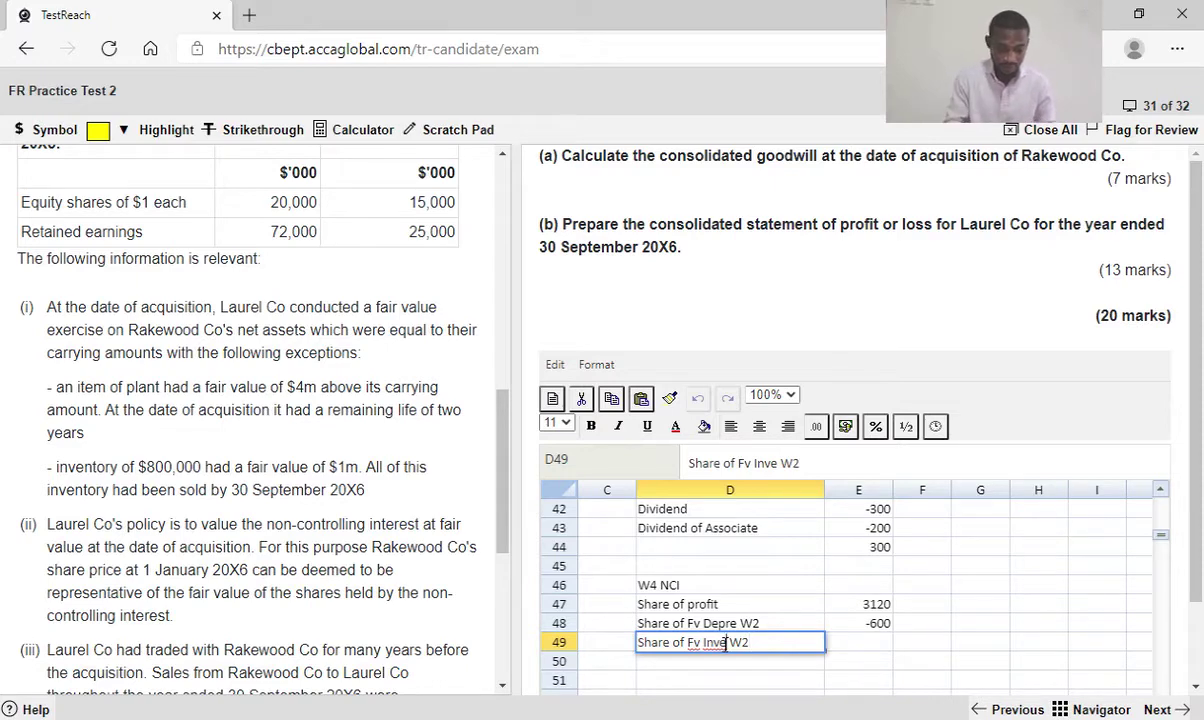
click(726, 642)
text(ntory)
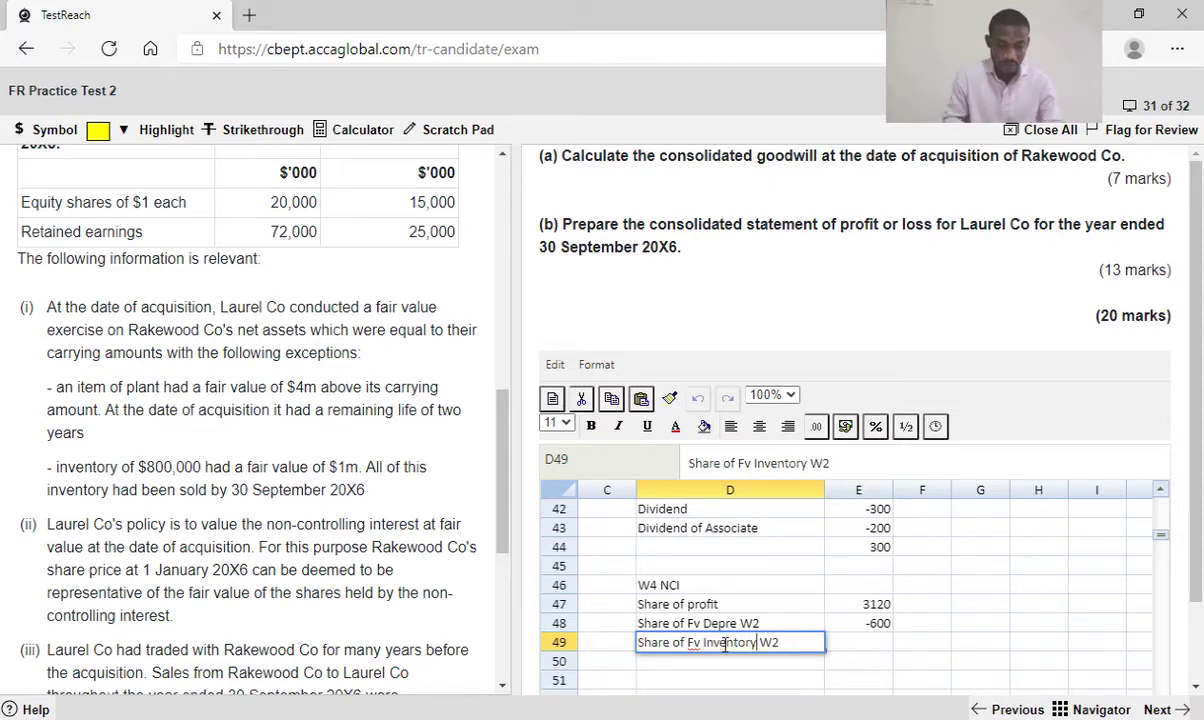
Enter the formula =-E33*0.4 in E49 to deduct the non-controlling interest's share of the W2 inventory adjustment
click(850, 648)
text(=)
scroll(881, 621, up, 1)
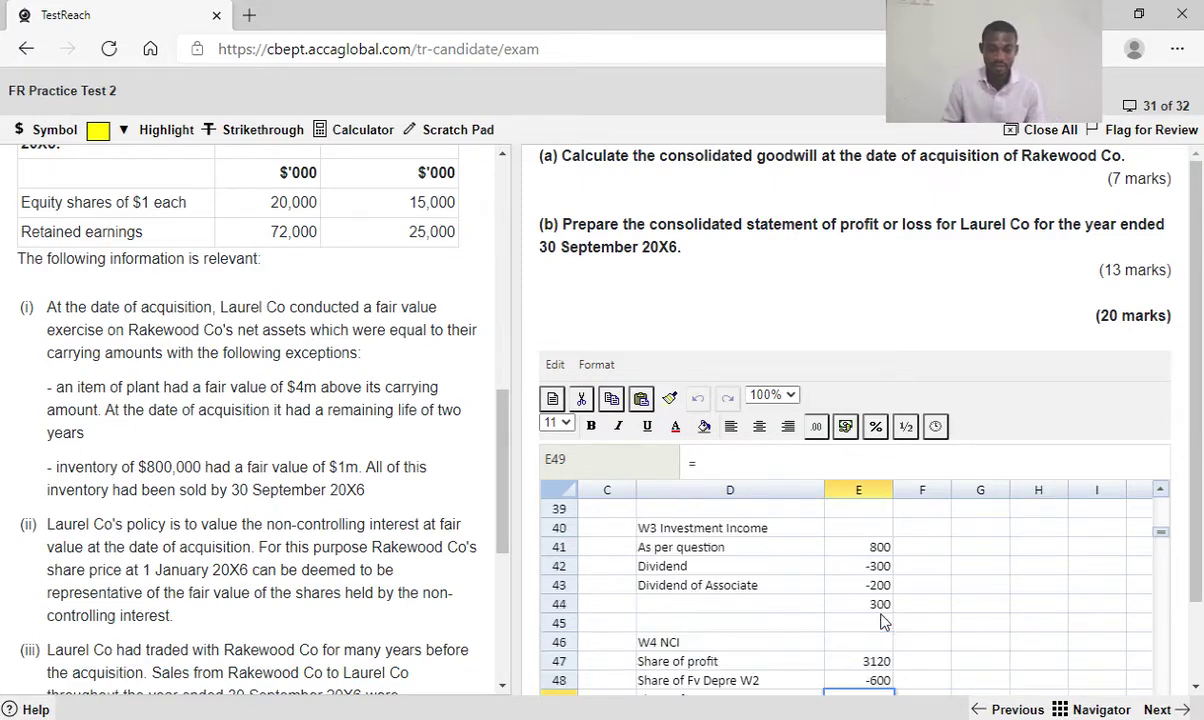
scroll(881, 621, up, 3)
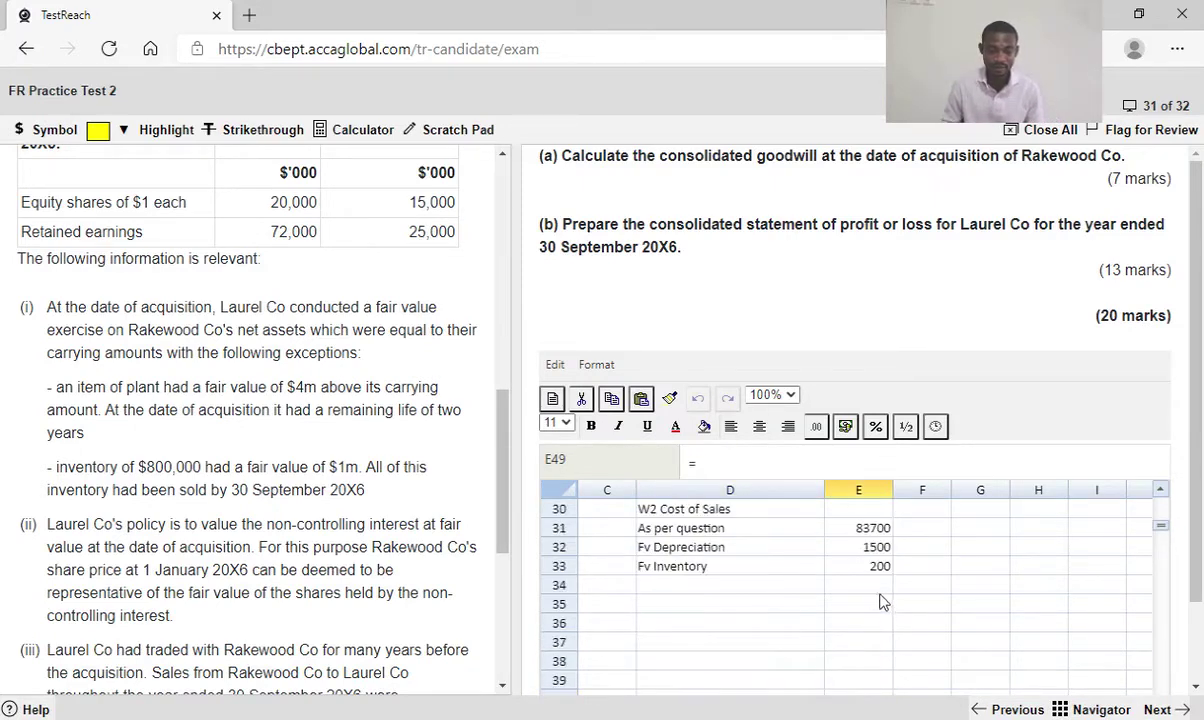
click(876, 568)
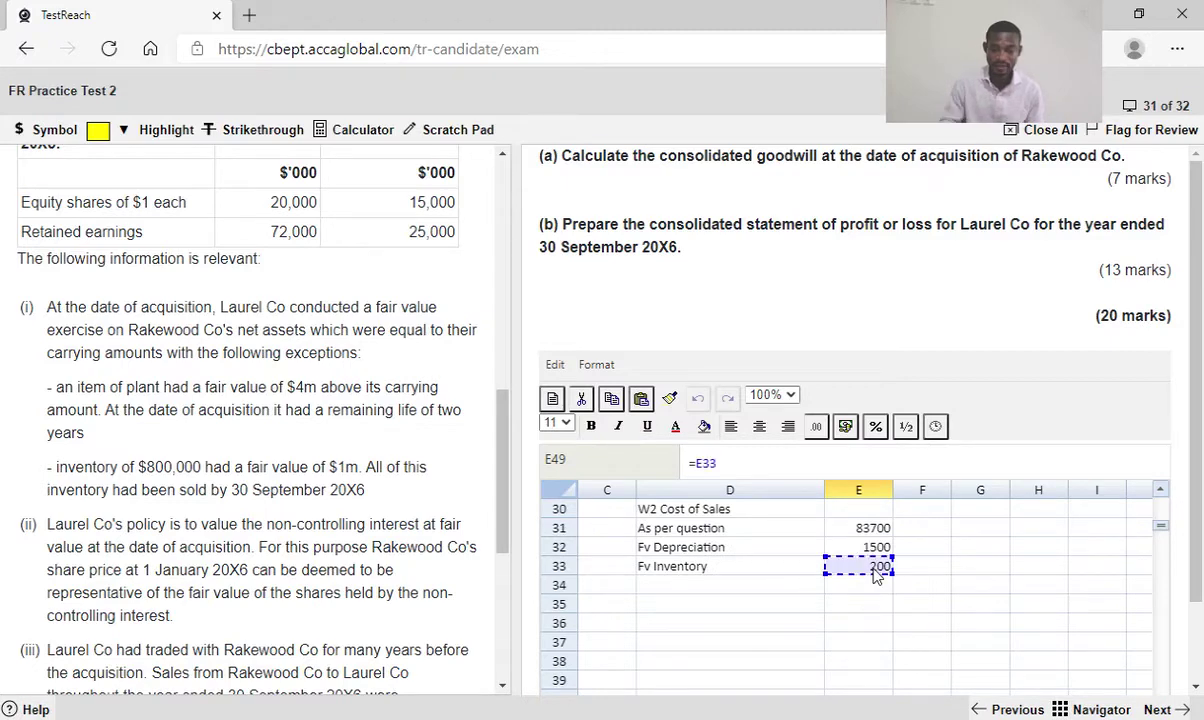
scroll(975, 632, down, 5)
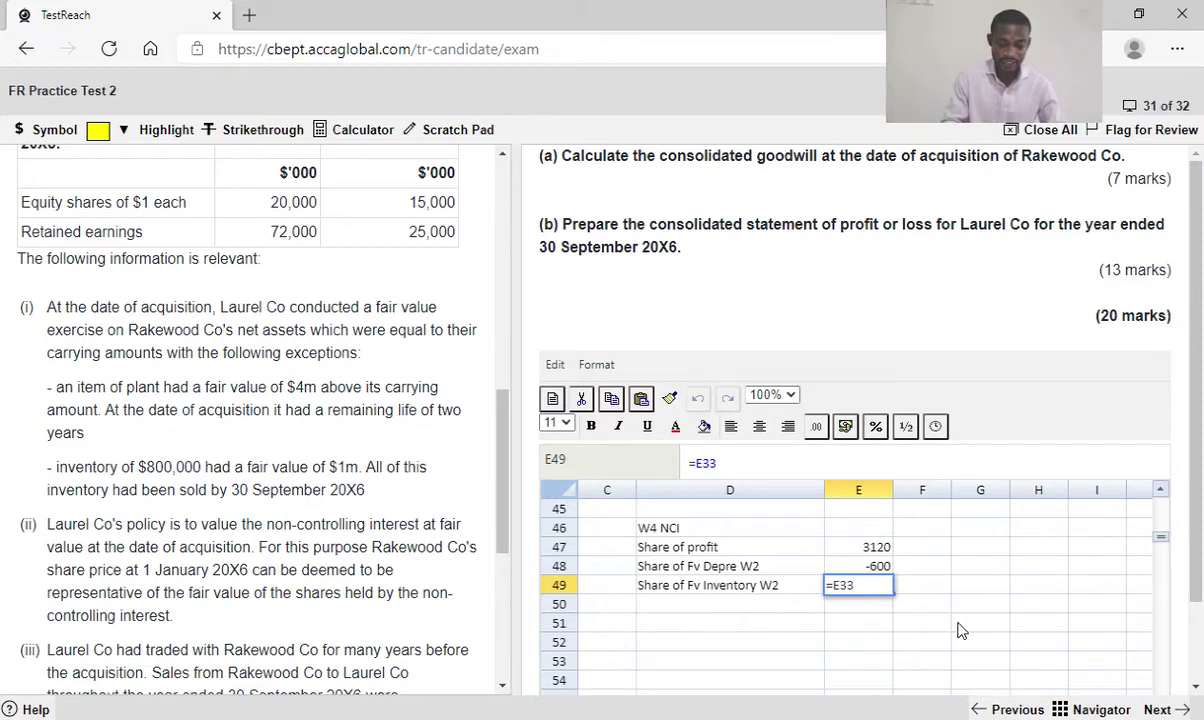
text(*)
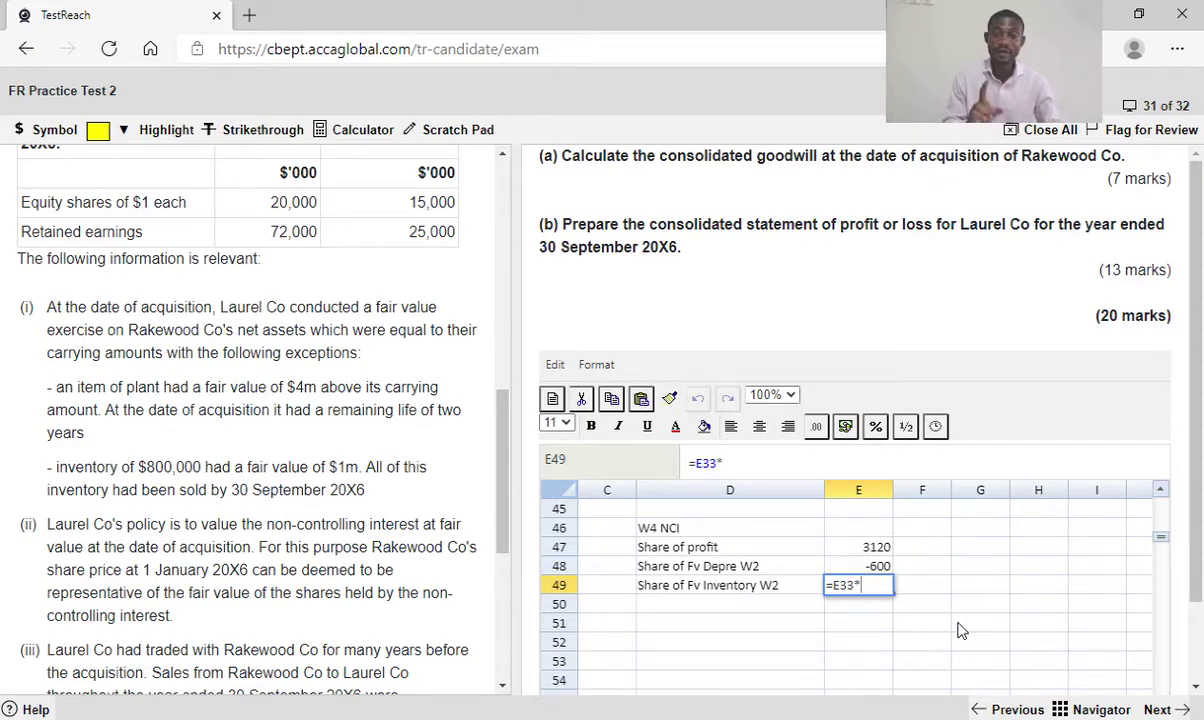
text(0.4)
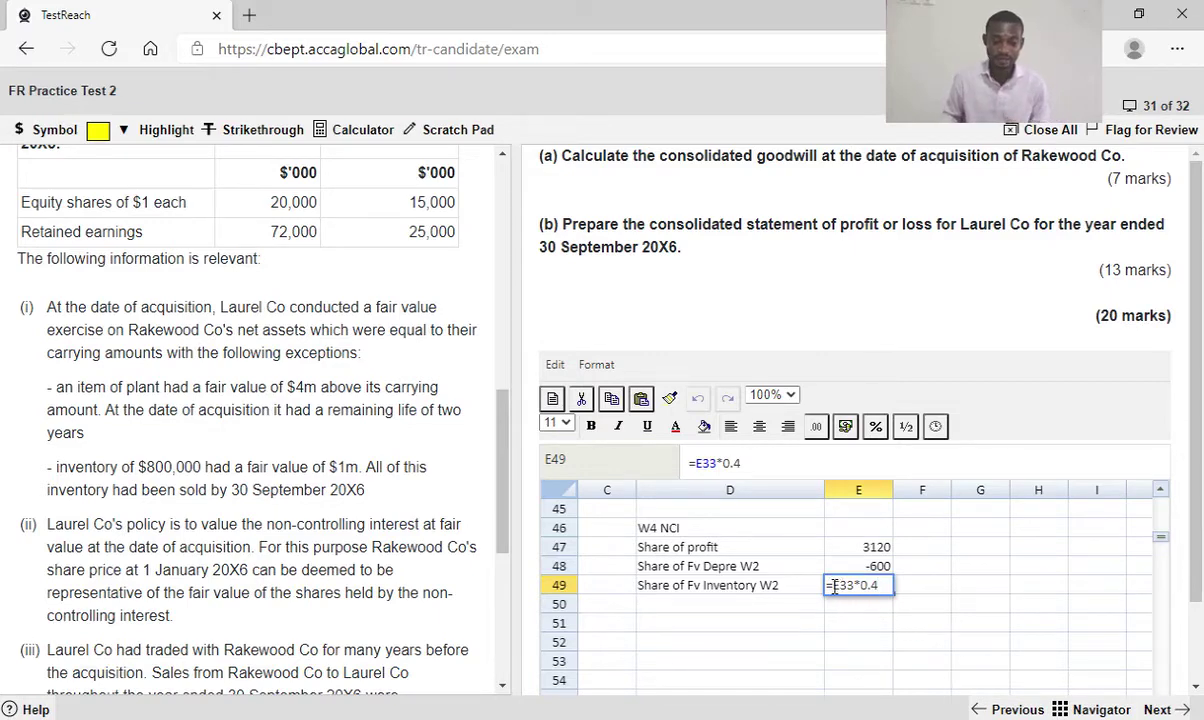
text(-)
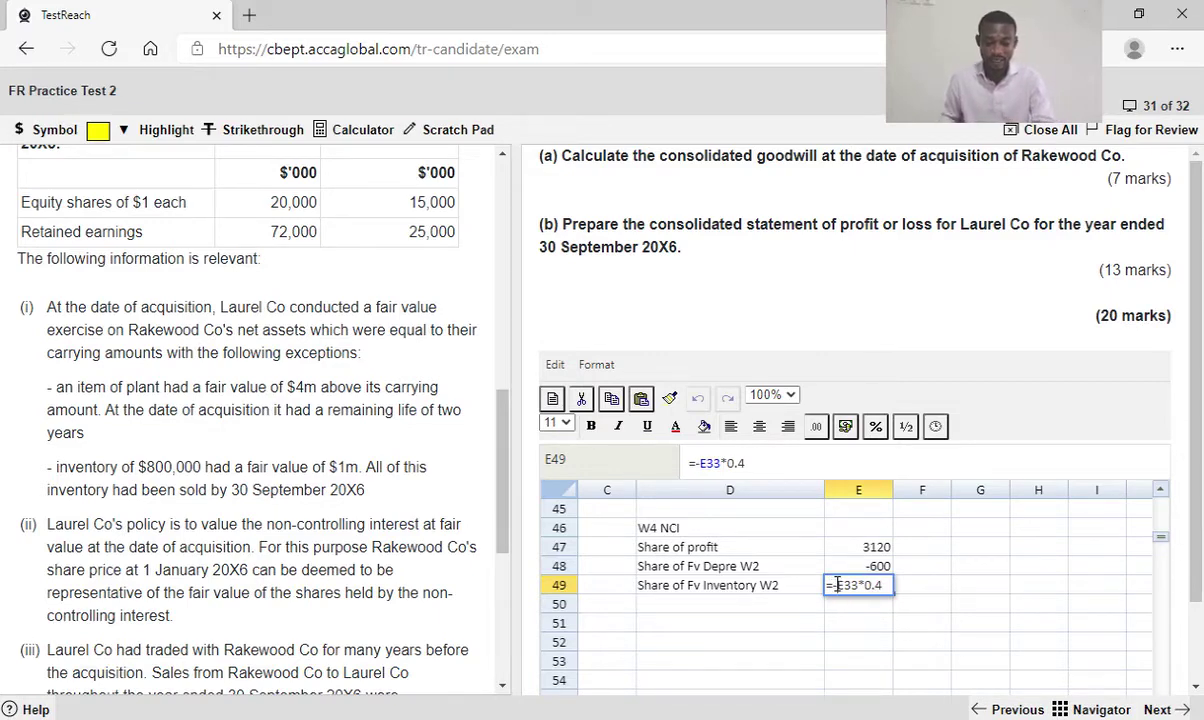
key(Return)
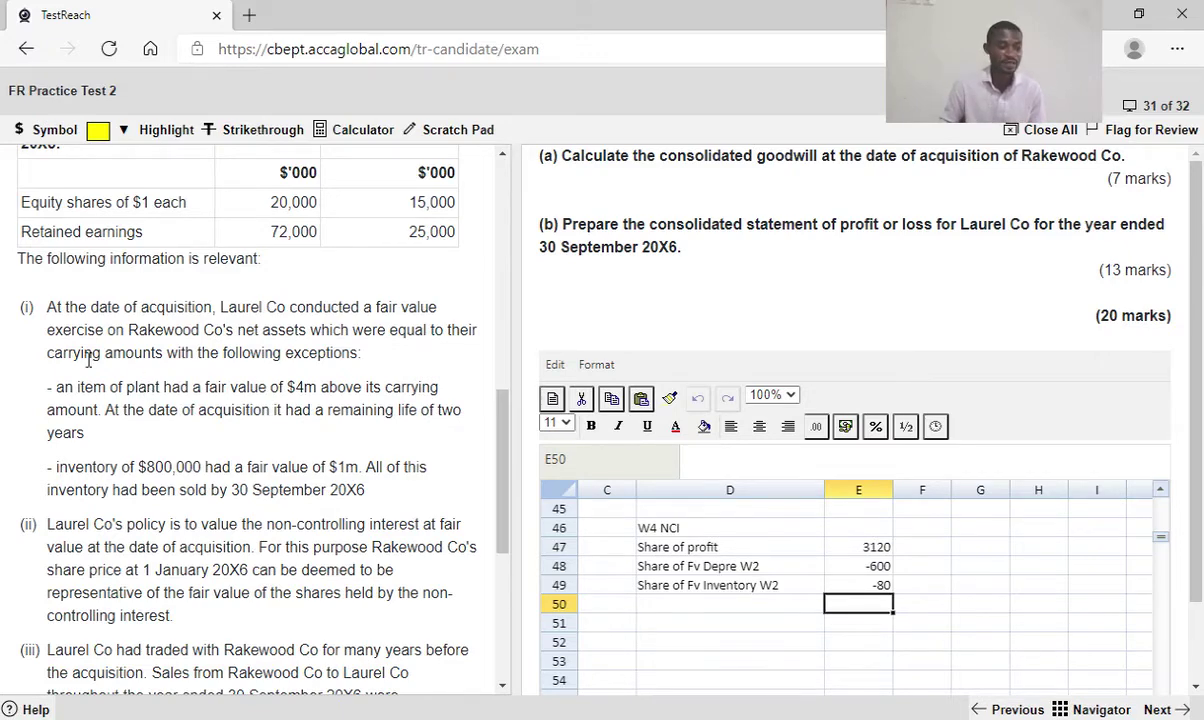
Review notes (i) to (iii) and add the line label "Inra group sales" in D34, below Fv Inventory in the W2 Cost of Sales working
scroll(35, 330, up, 2)
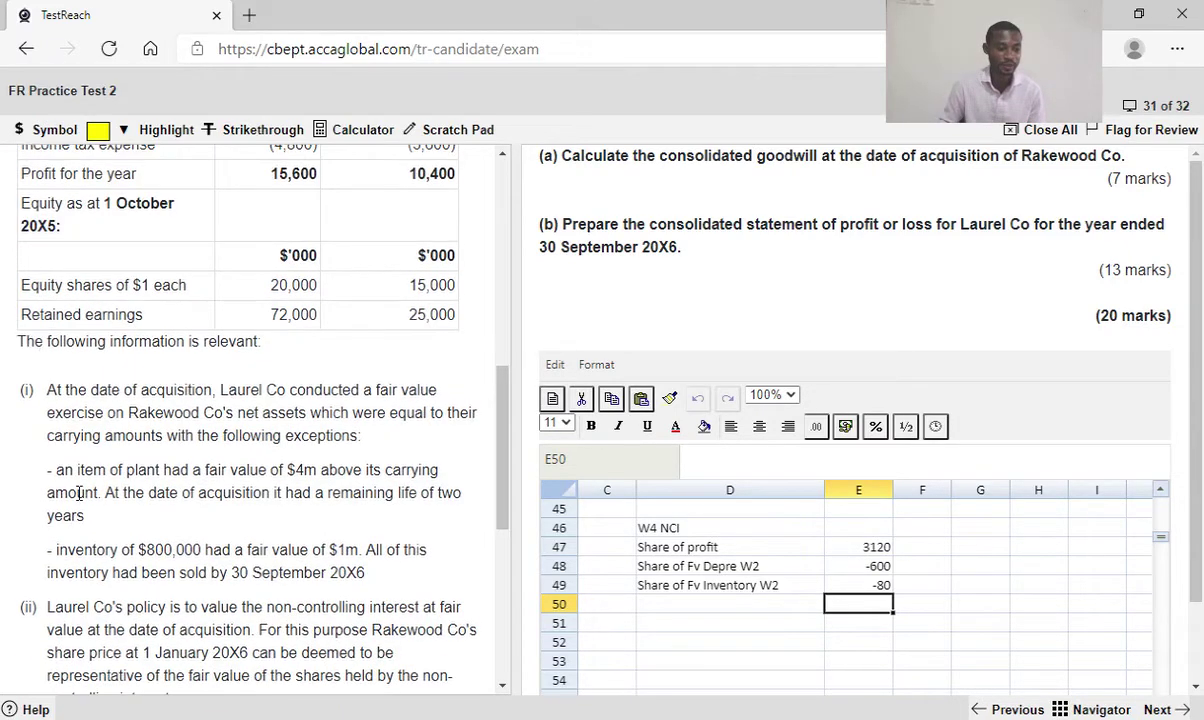
scroll(78, 493, down, 6)
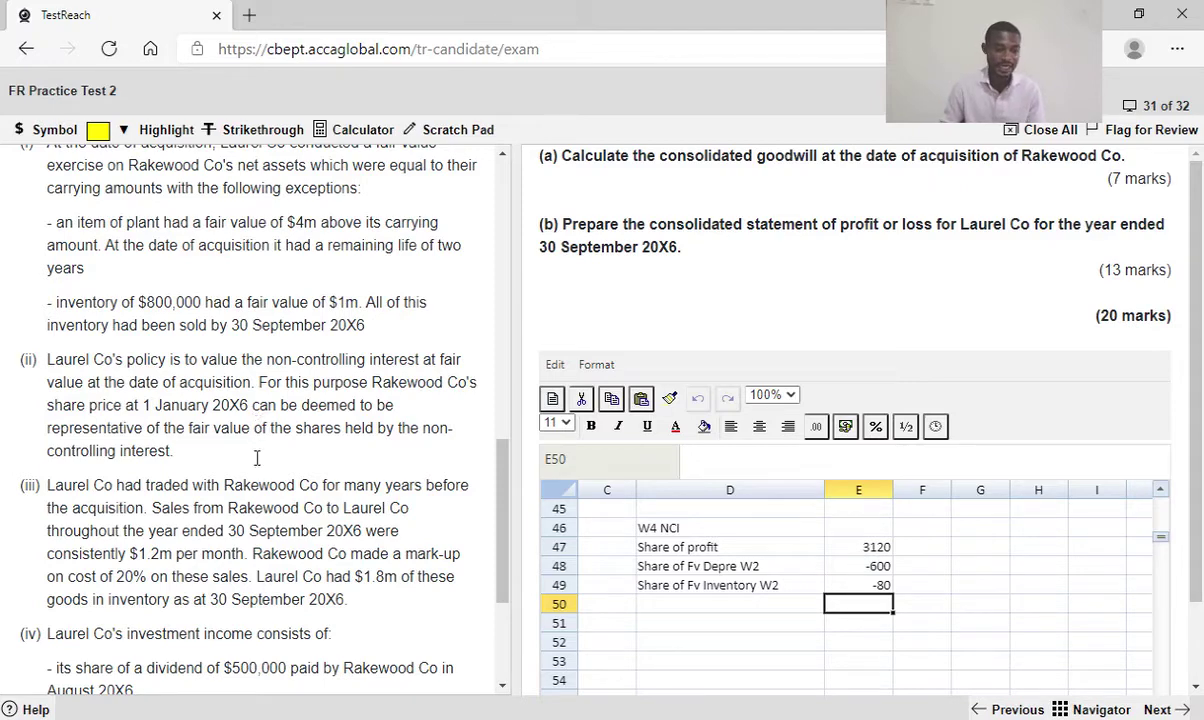
scroll(201, 484, down, 2)
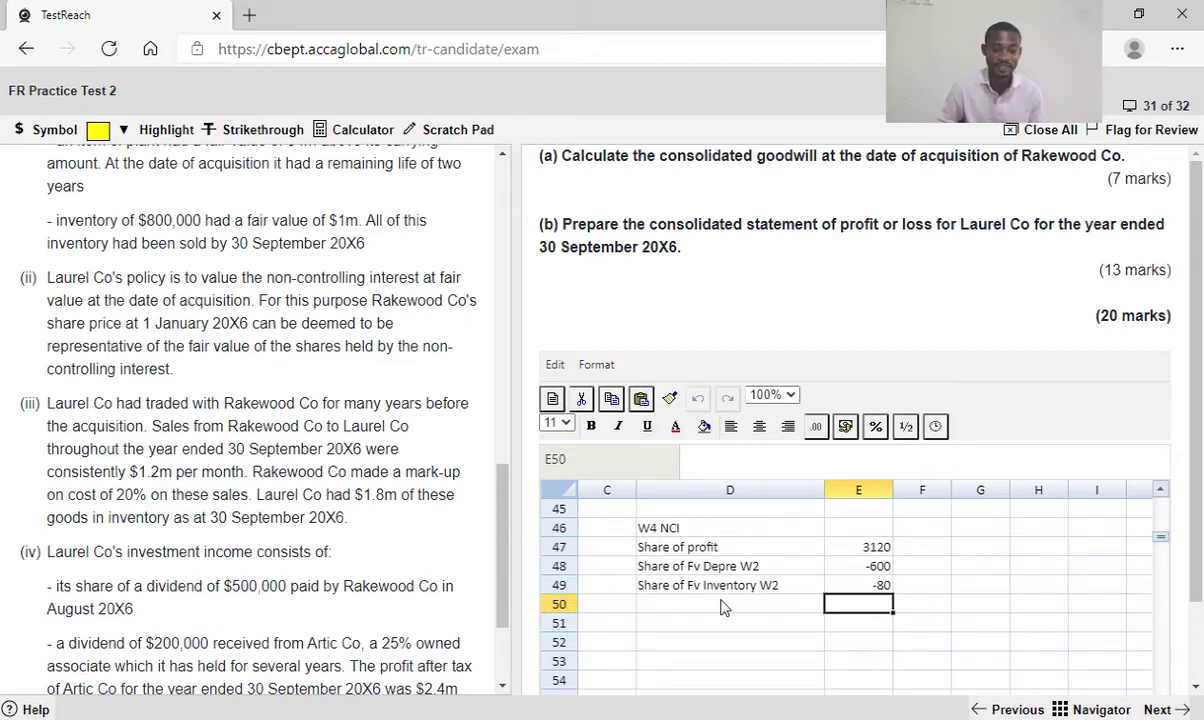
scroll(724, 608, up, 4)
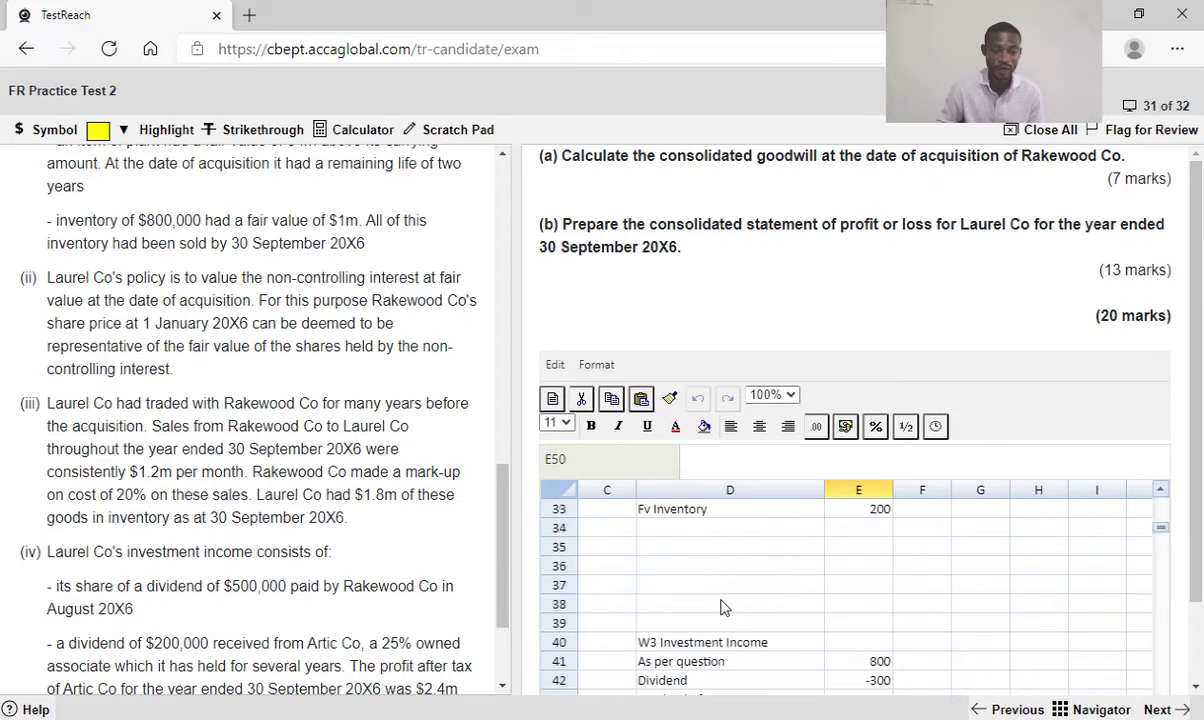
scroll(697, 555, up, 1)
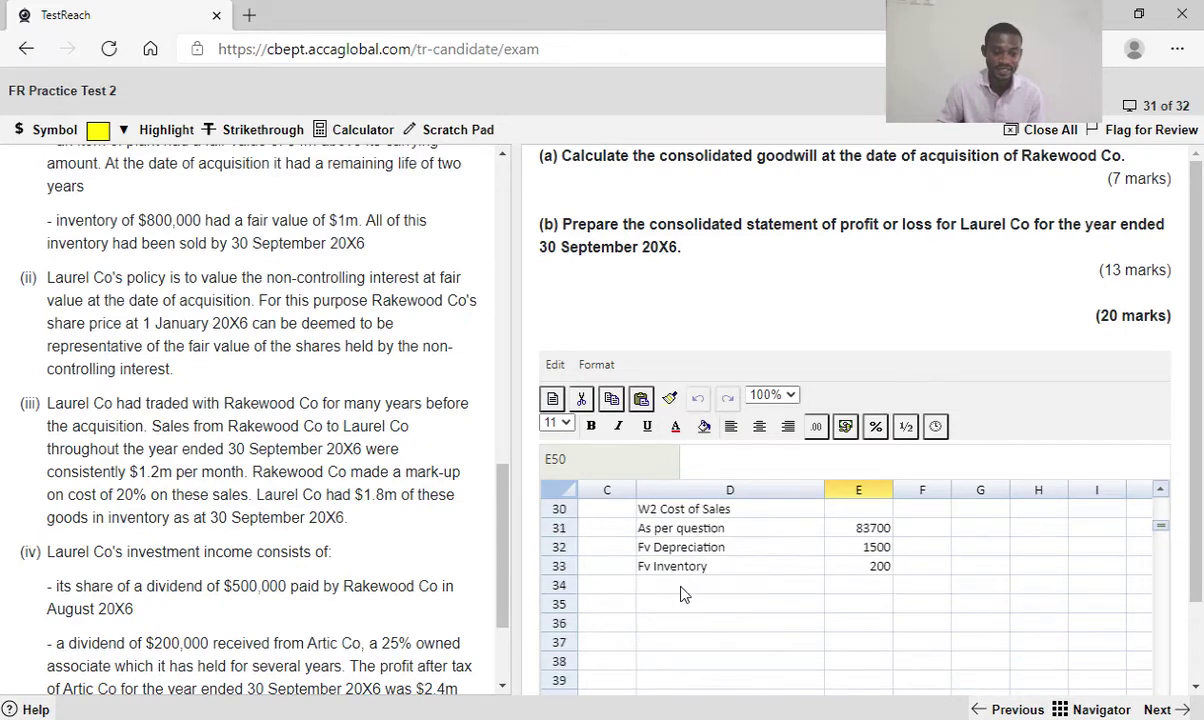
click(683, 588)
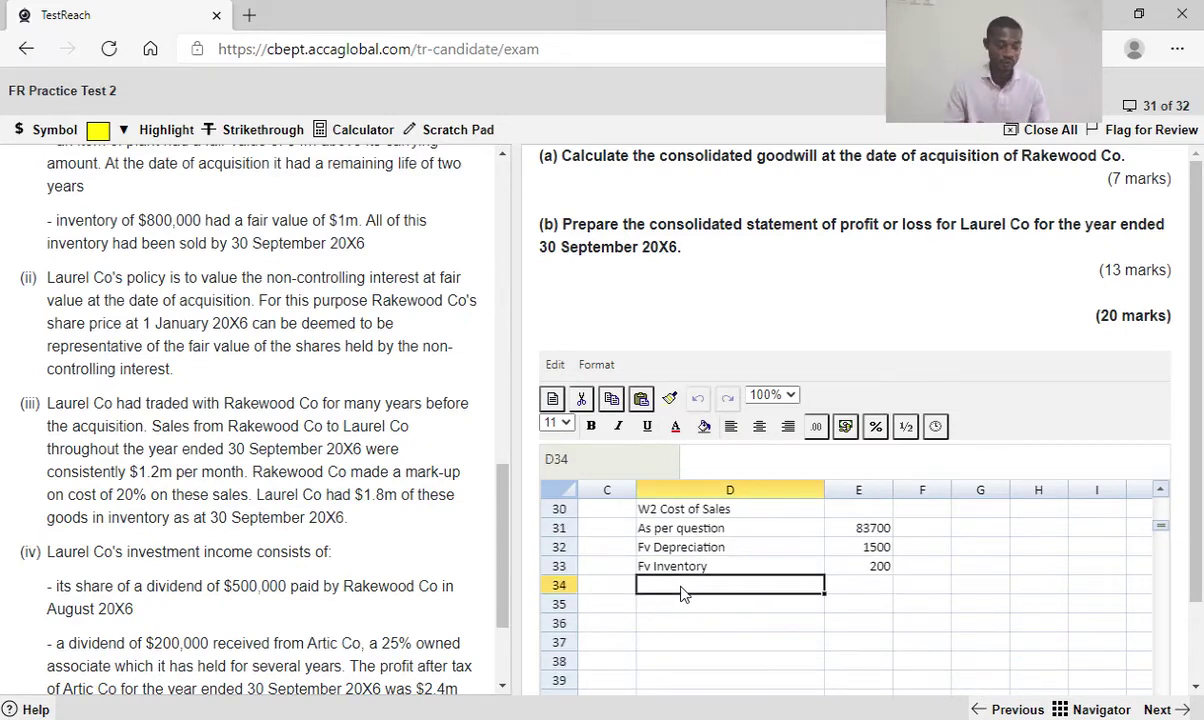
text(Inr)
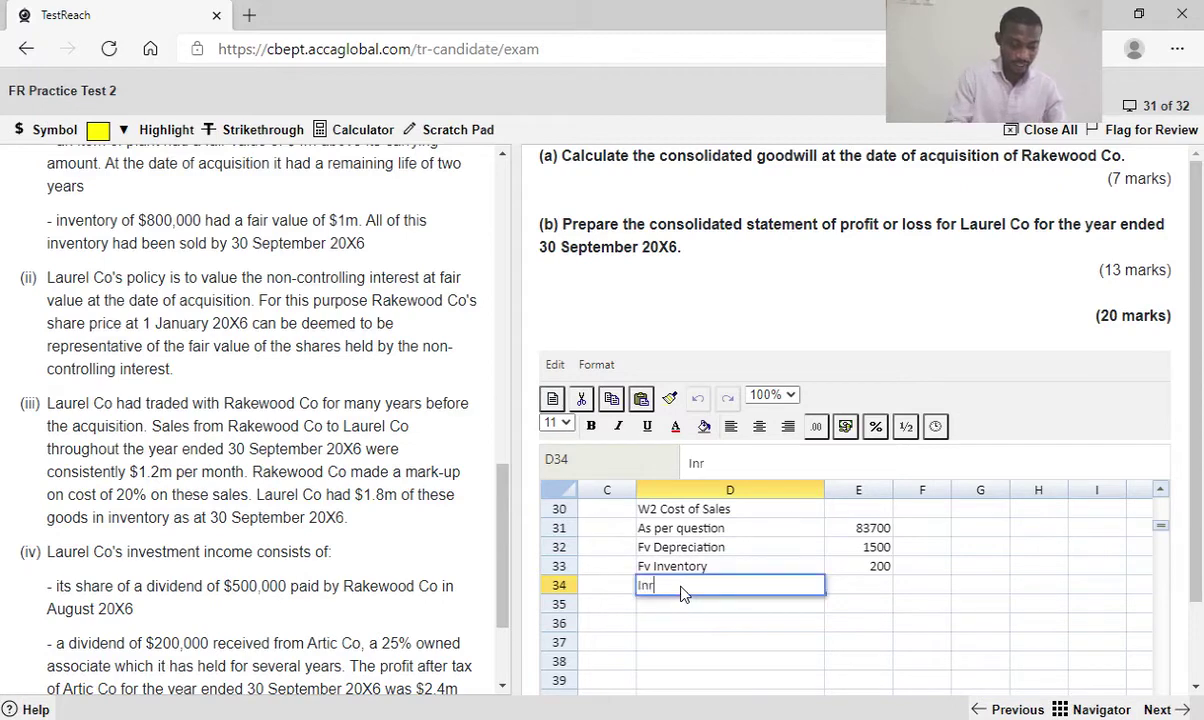
text(a gr)
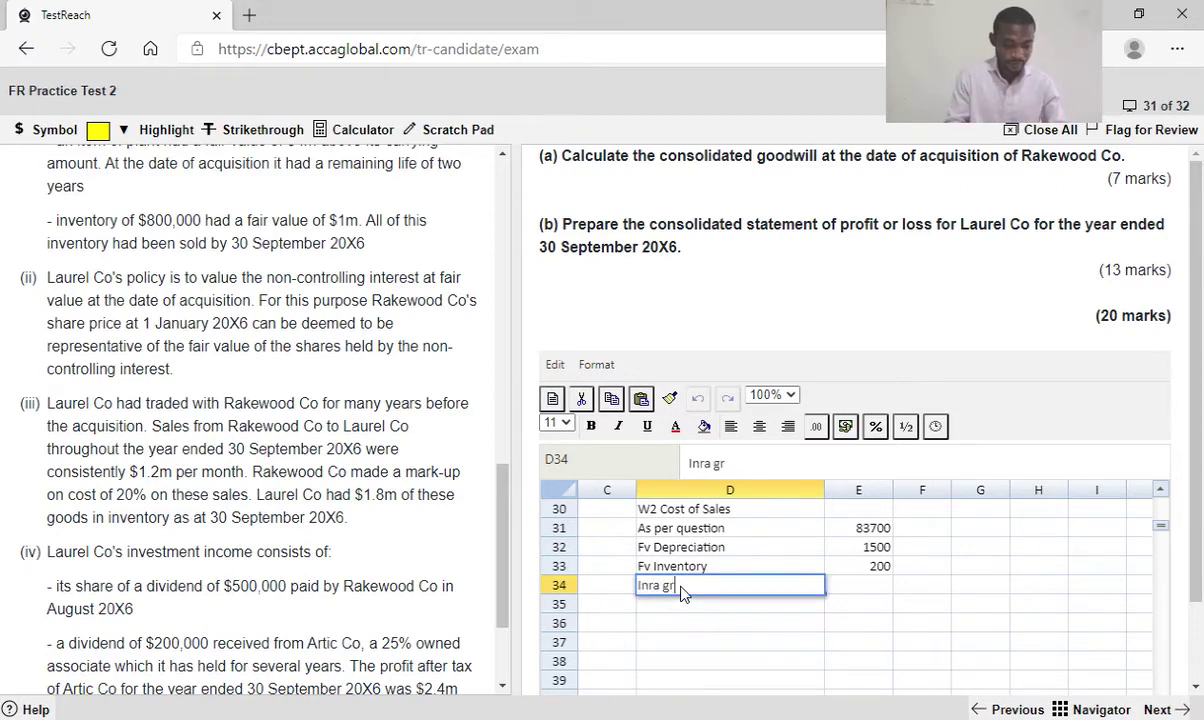
text(oup s)
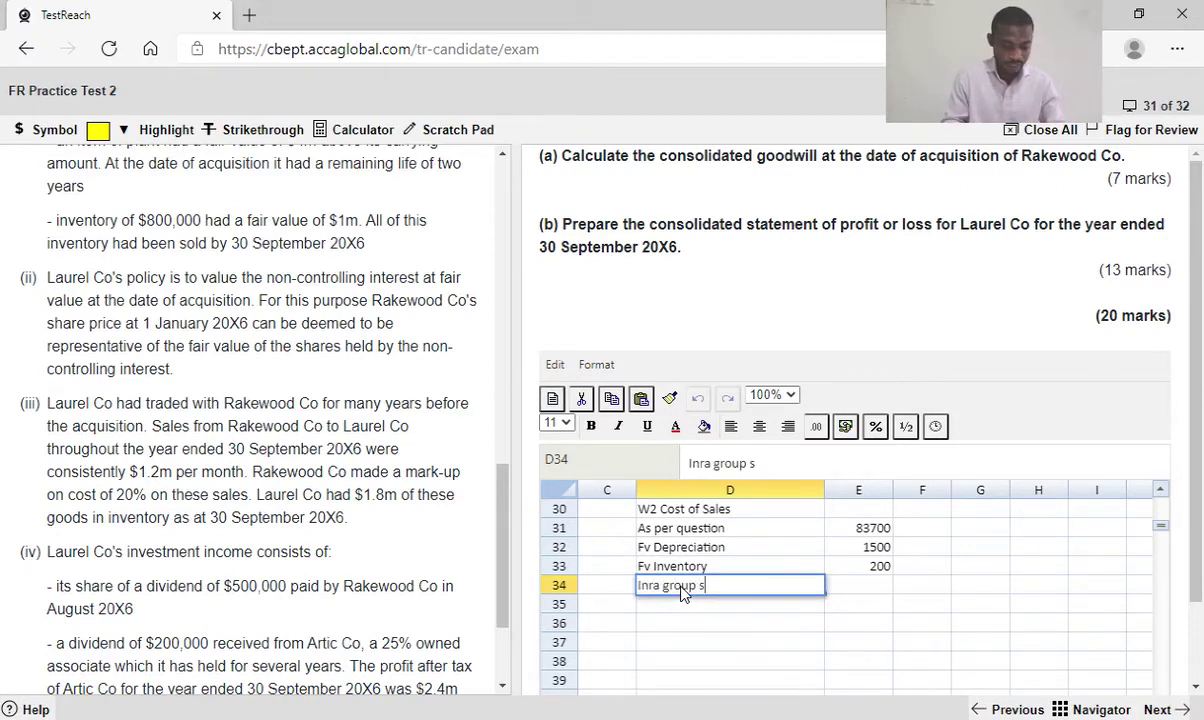
text(ales)
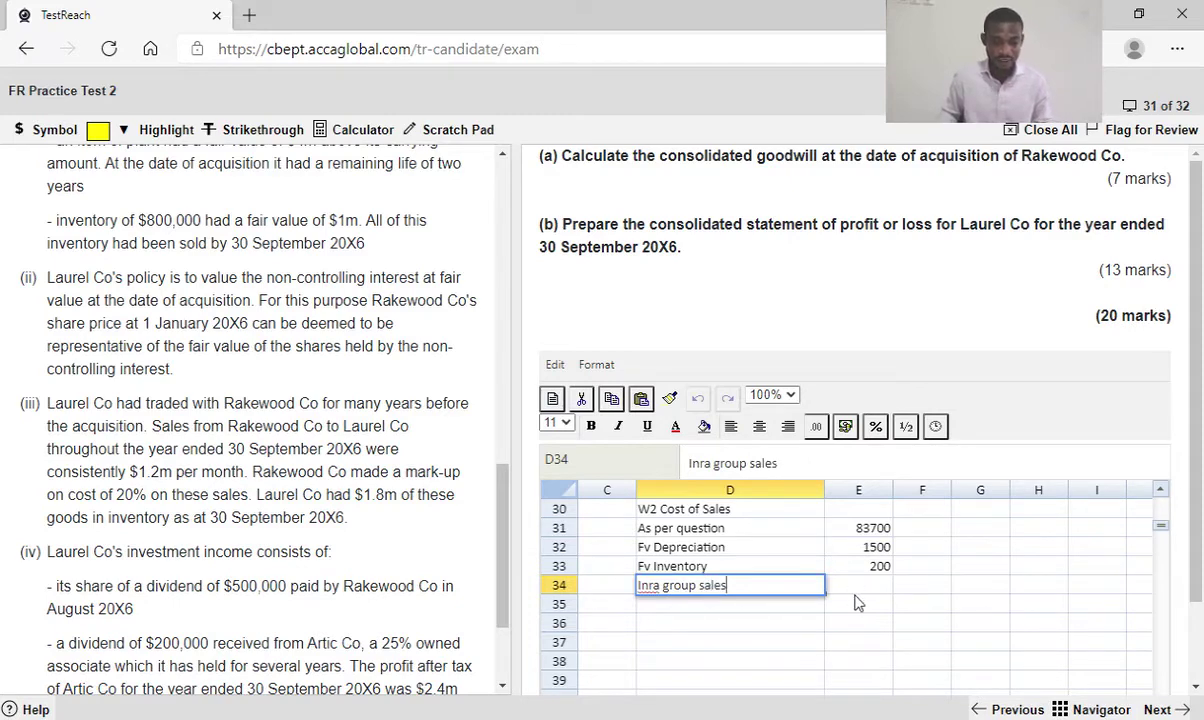
Enter the formula =1200*9 in E34 for nine months of intra-group sales
click(858, 595)
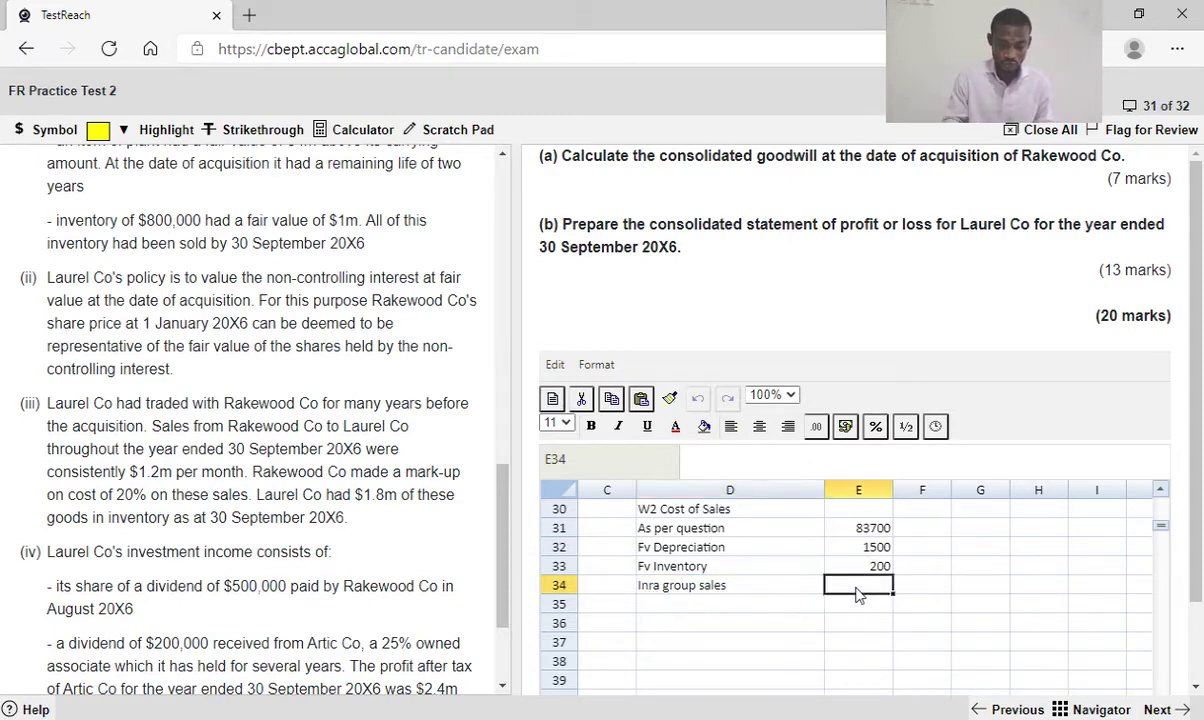
text(=12)
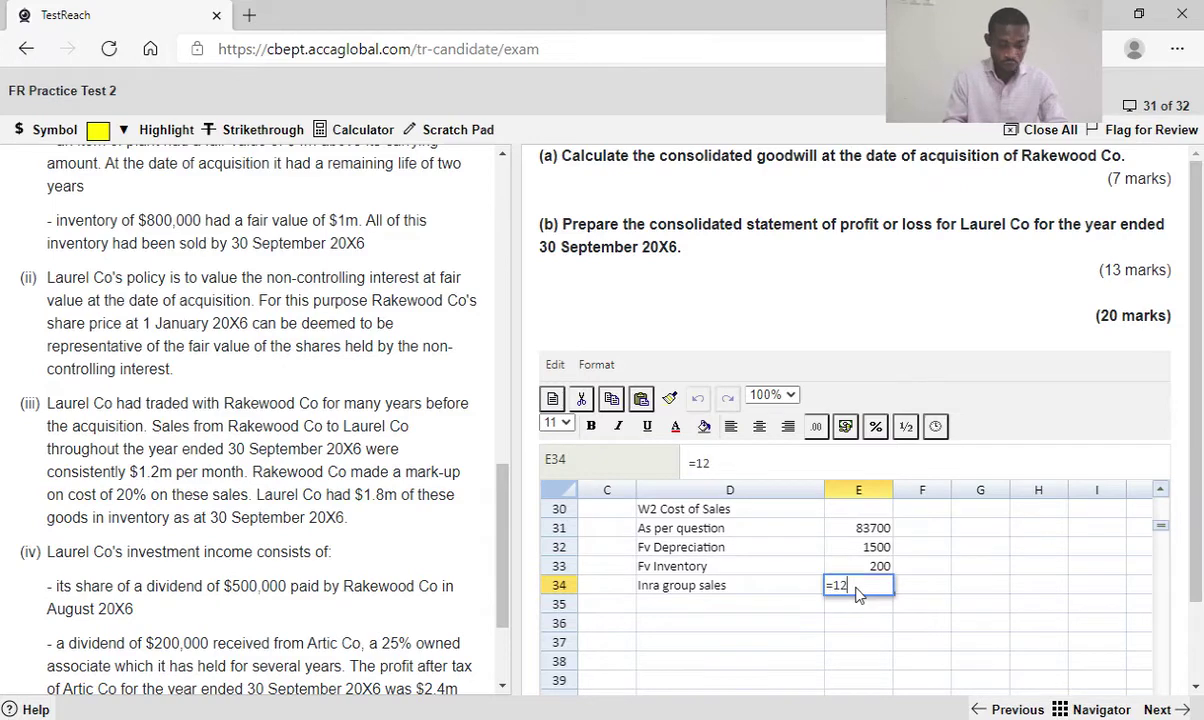
text(00*)
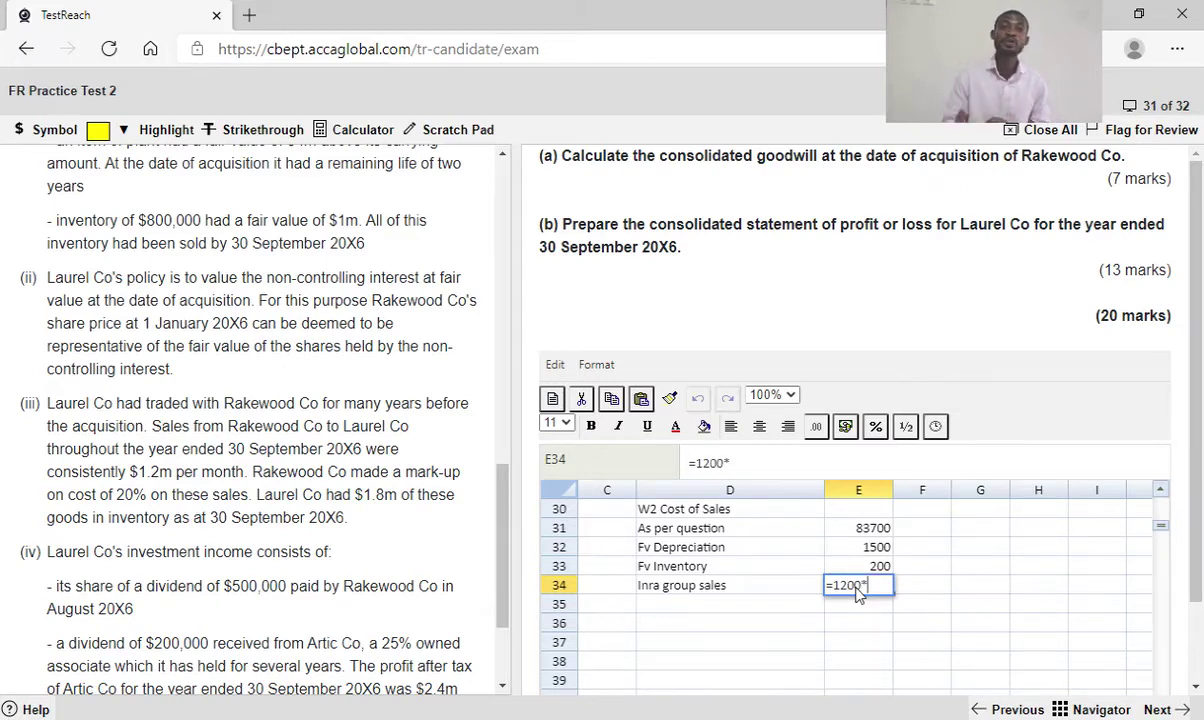
text(9)
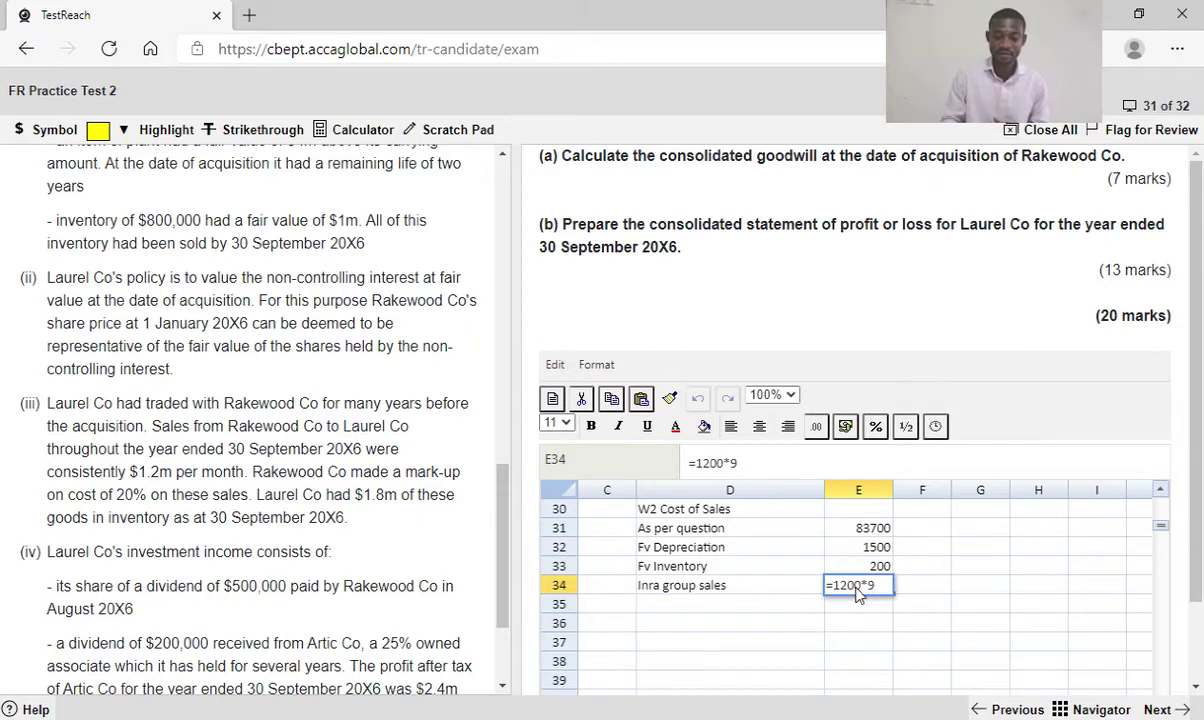
key(Return)
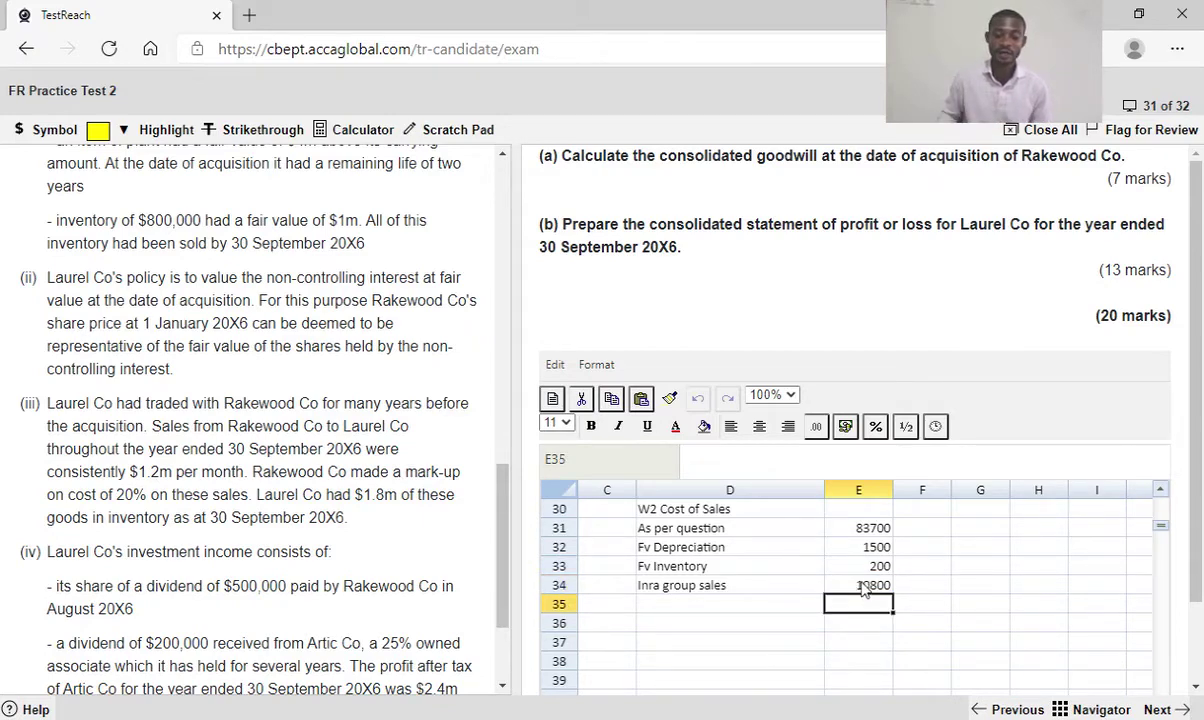
Change the intra-group sales formula in E34 to =-1200*9 so that it is deducted from cost of sales
double_click(862, 586)
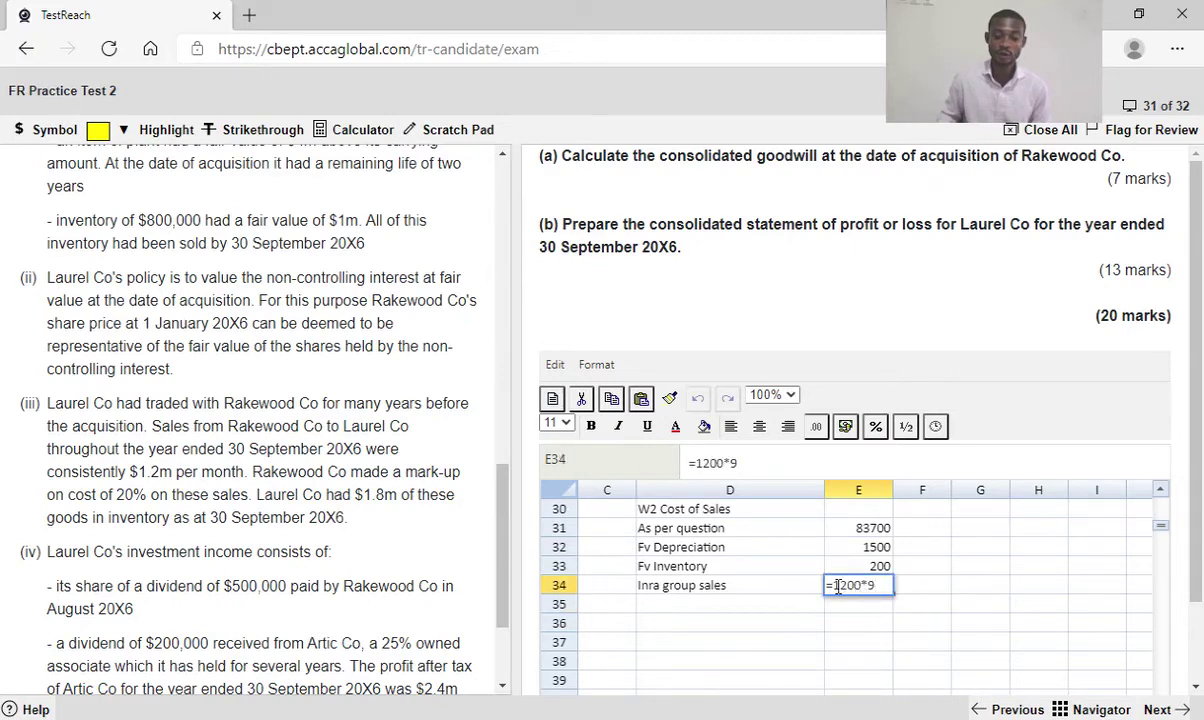
text(-)
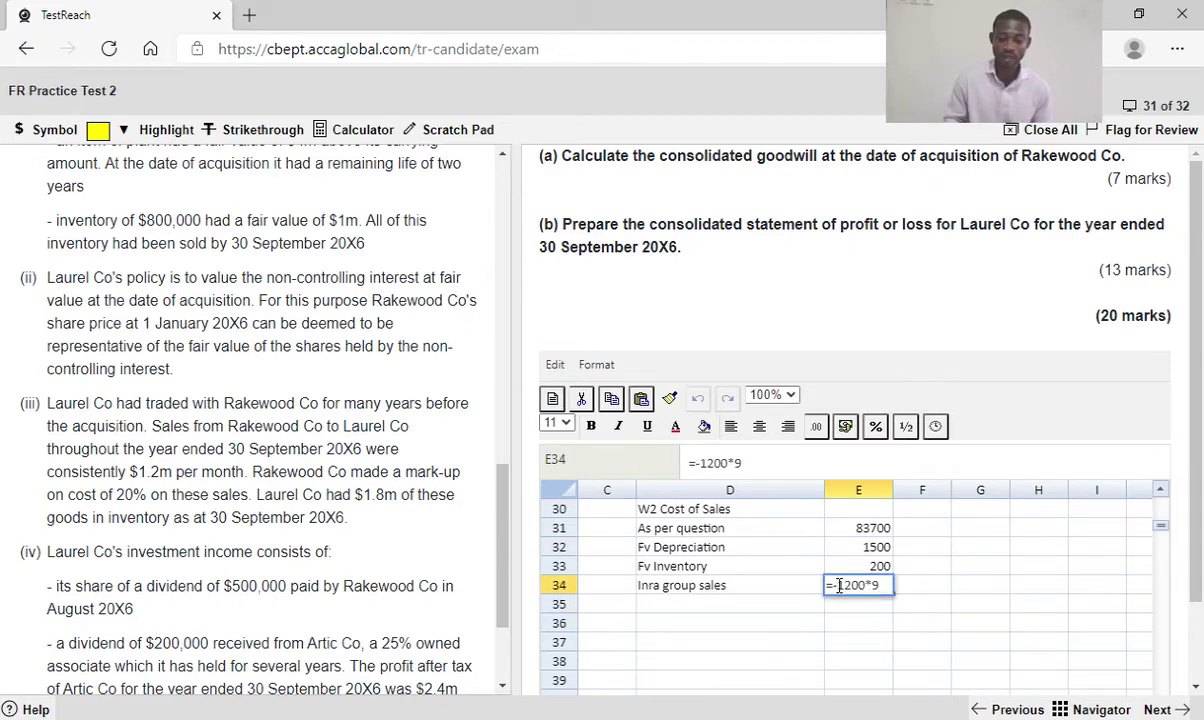
key(Return)
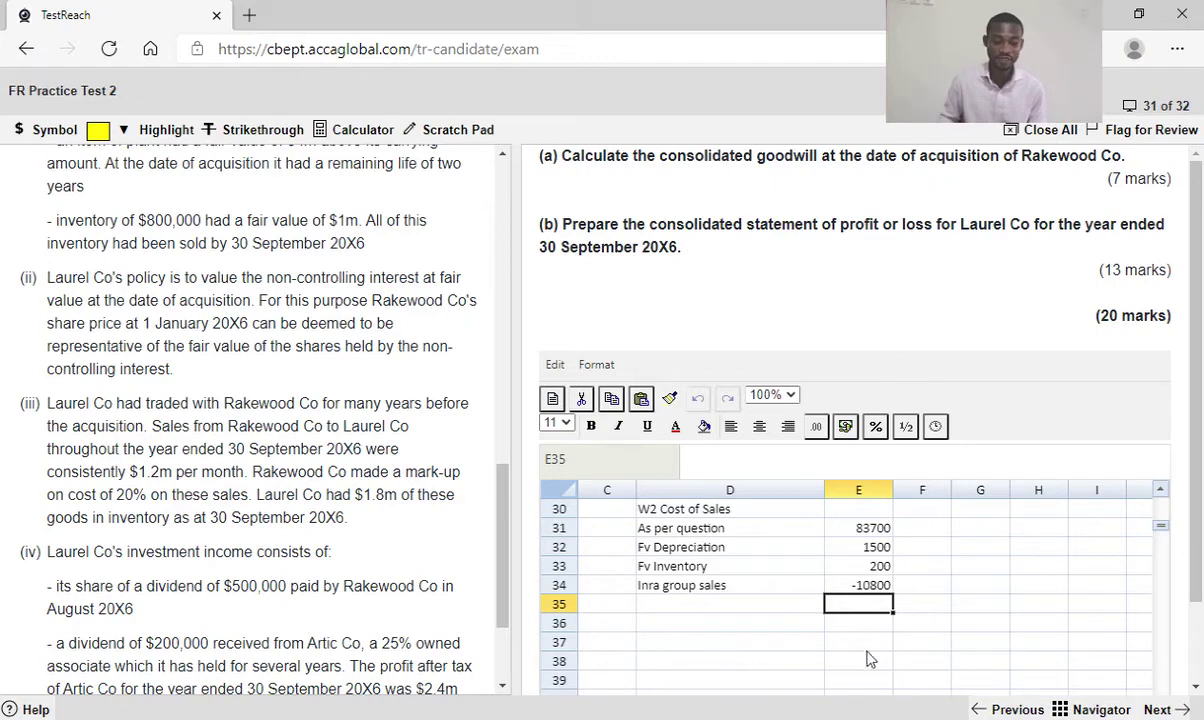
Extend the Revenue formula in B24 to =84500+(52000*9/12)+E34 to eliminate the intra-group sales
scroll(1195, 553, down, 2)
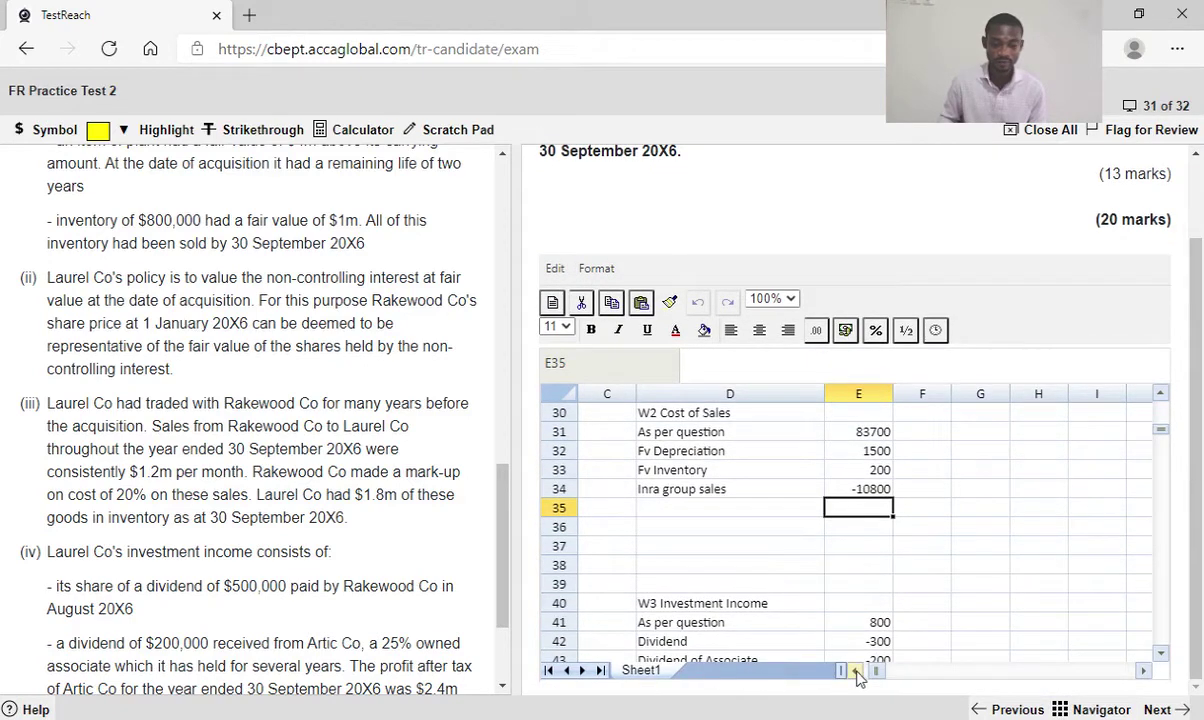
click(855, 670)
click(855, 670)
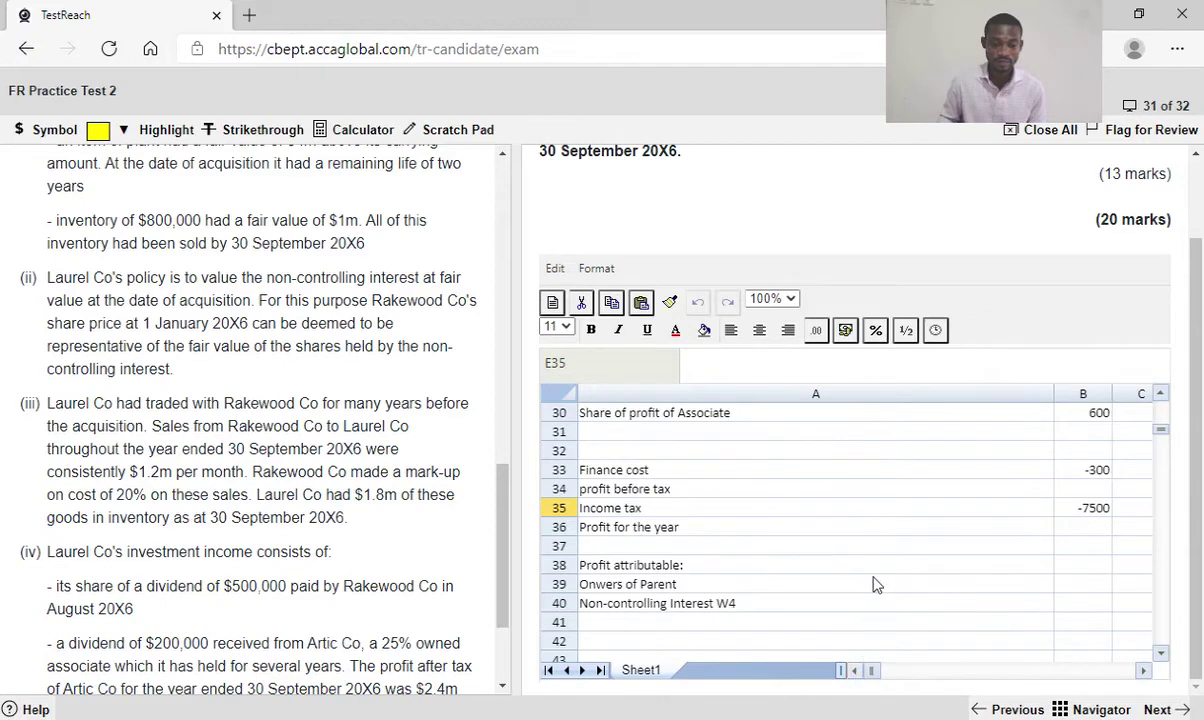
scroll(876, 583, up, 2)
scroll(876, 583, up, 1)
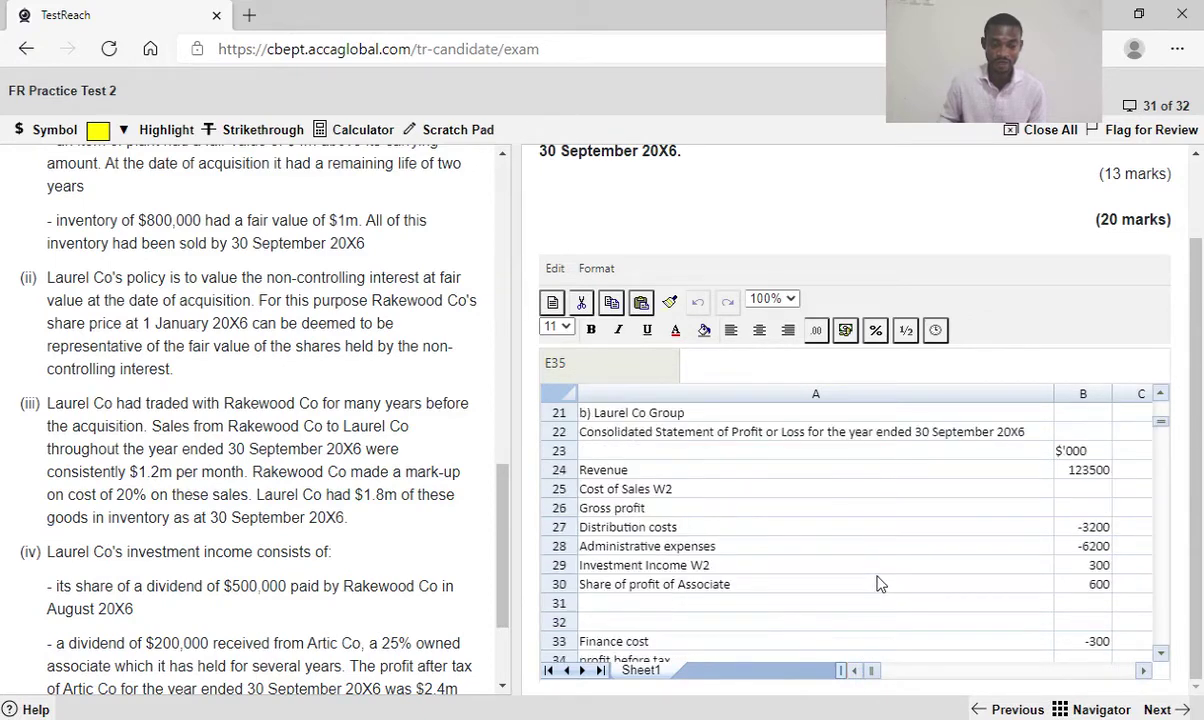
double_click(1101, 472)
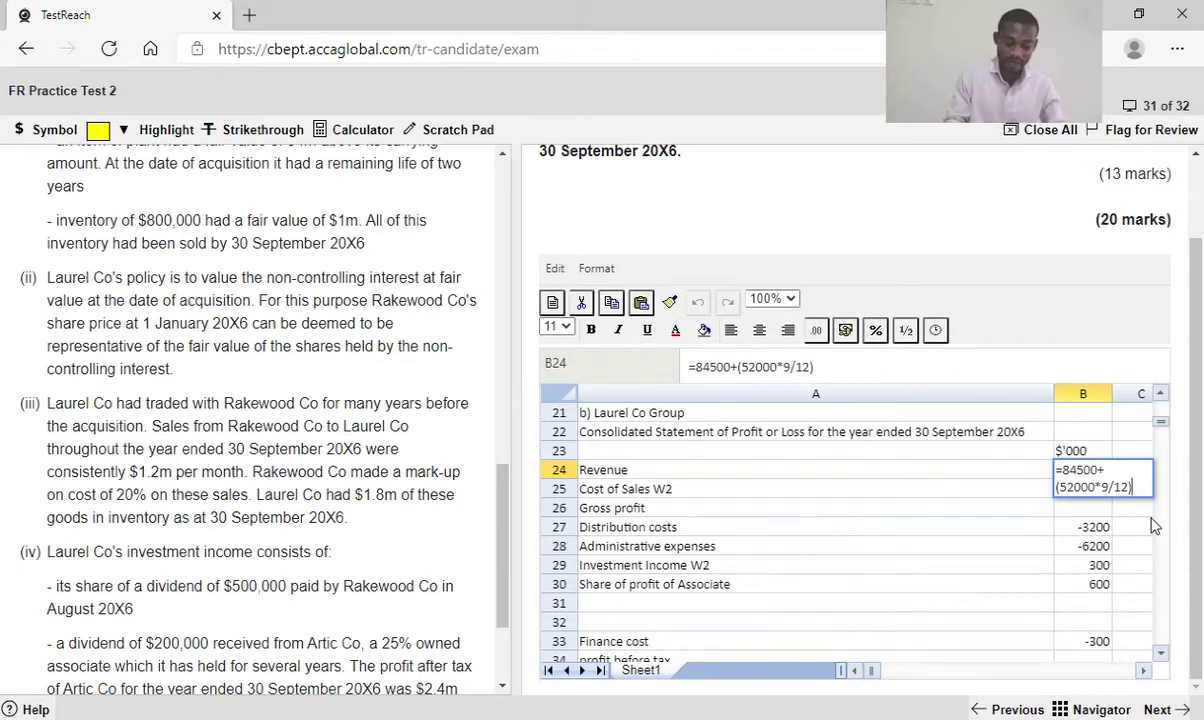
text(+)
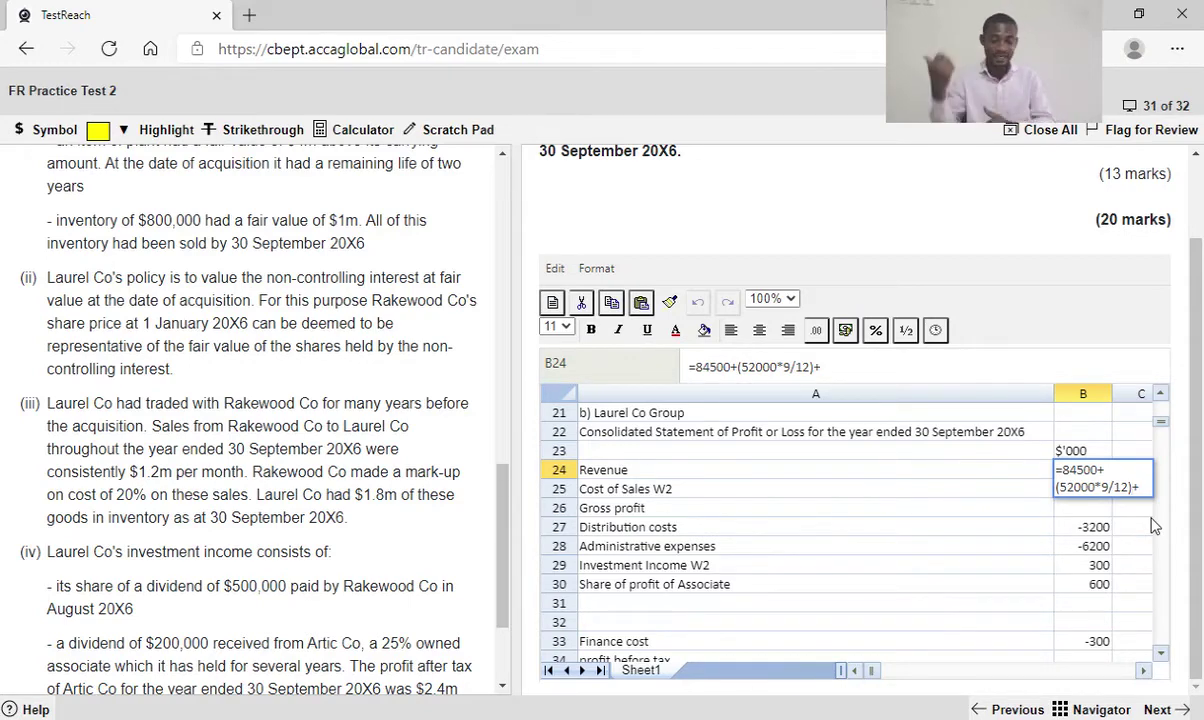
click(1143, 673)
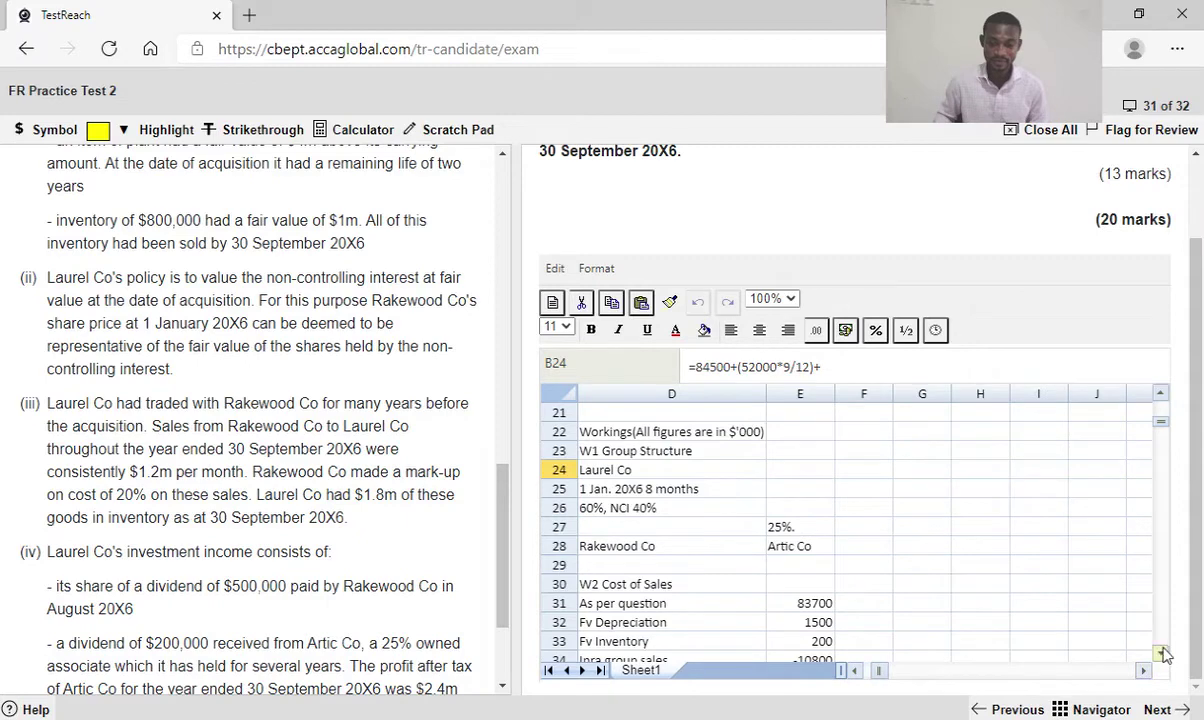
click(1161, 653)
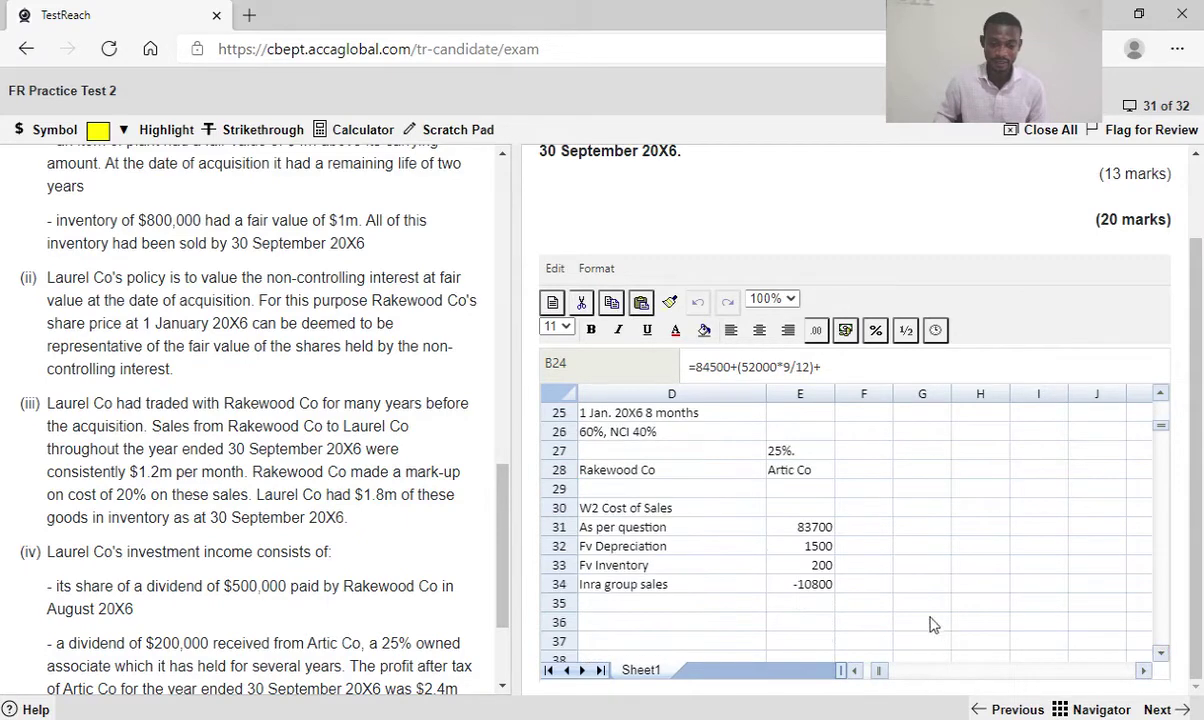
click(826, 594)
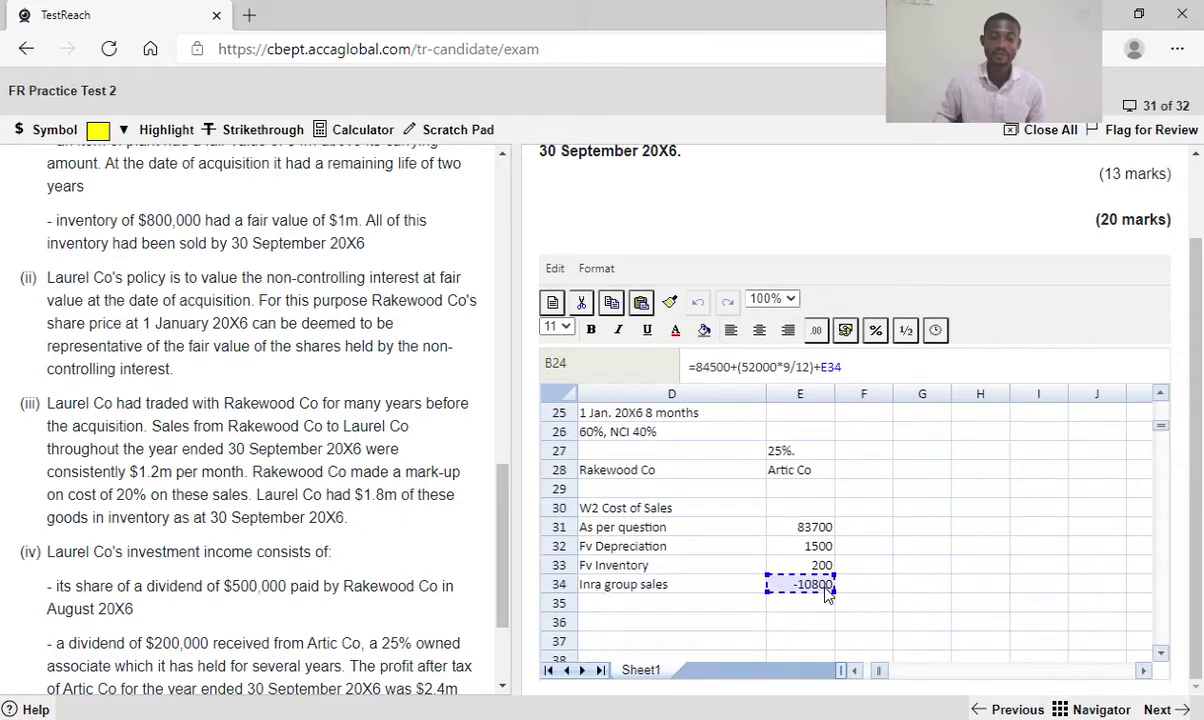
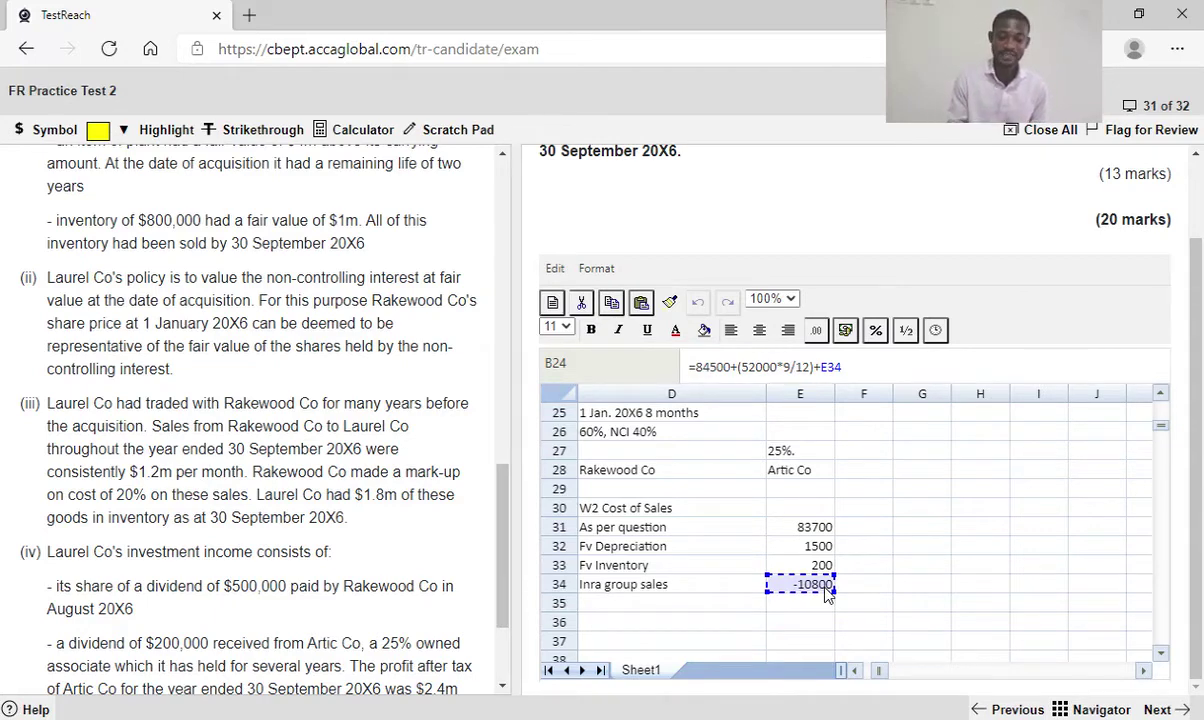
key(Return)
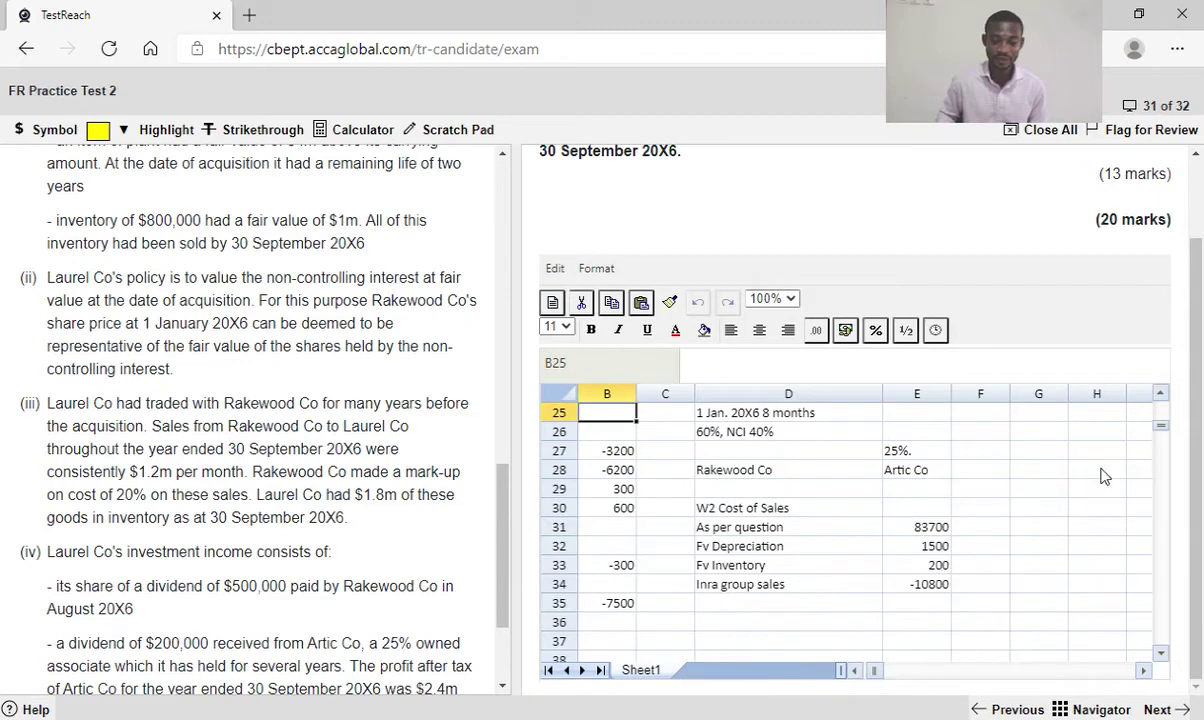
Return to the consolidated statement of profit or loss and check the Revenue formula in B24
scroll(1002, 454, up, 3)
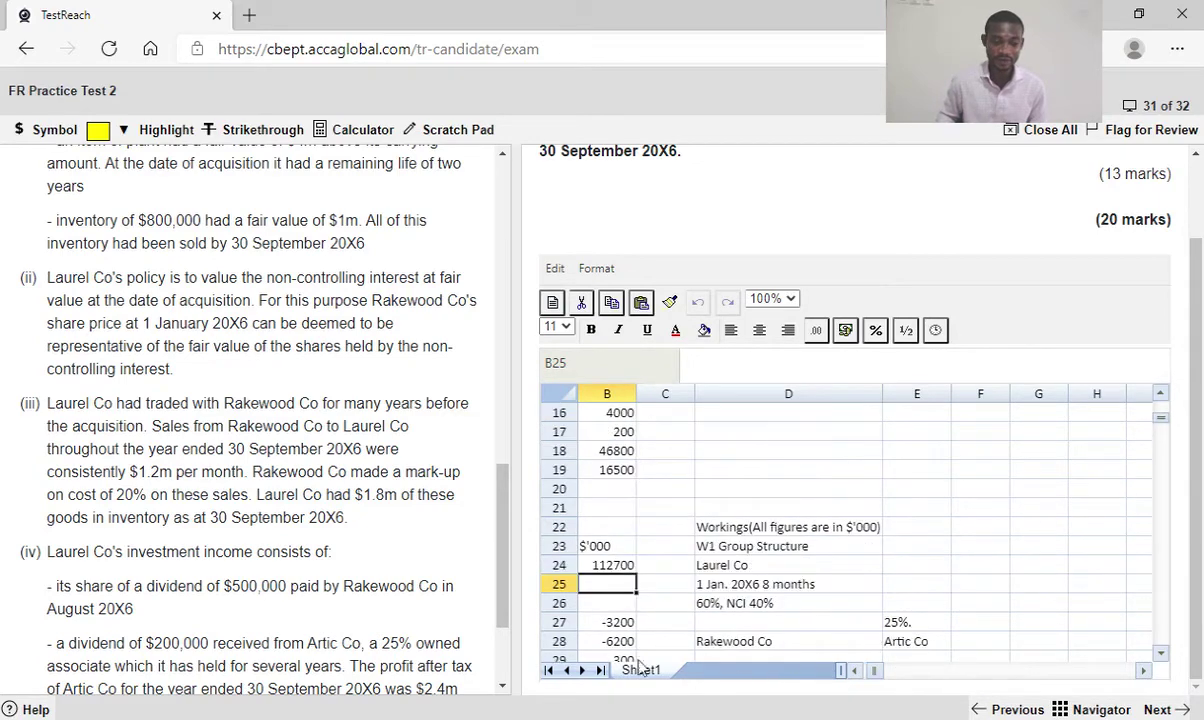
scroll(603, 628, up, 1)
click(855, 671)
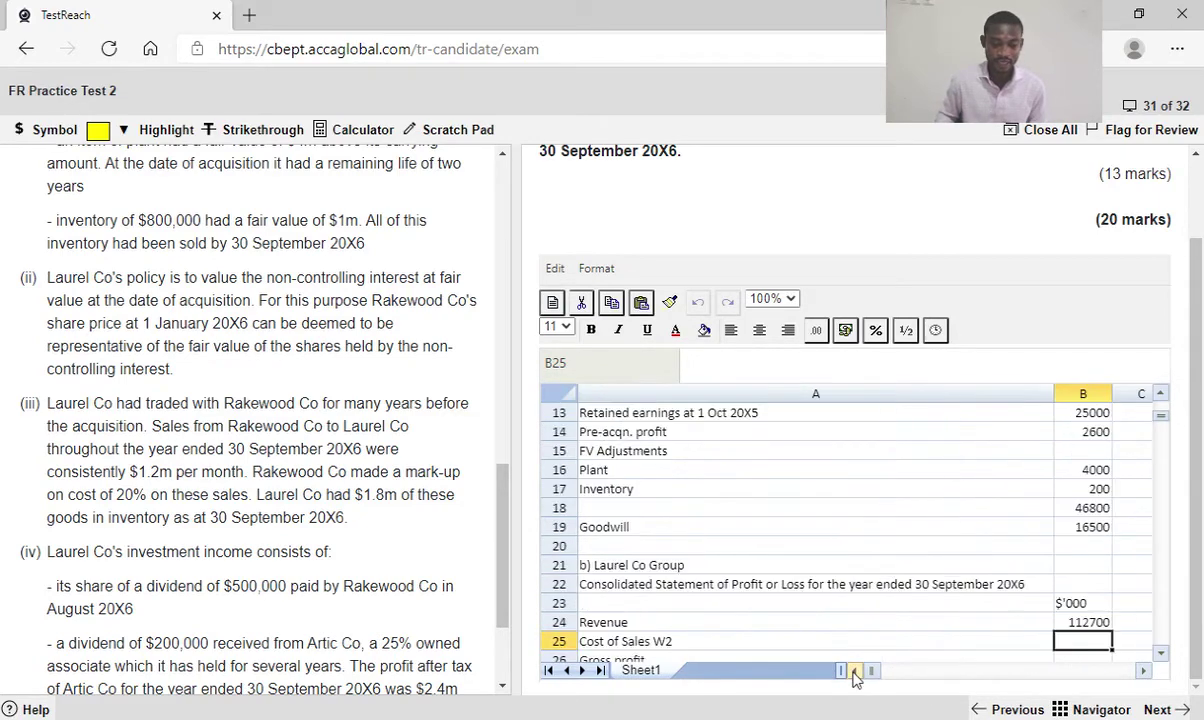
scroll(1046, 460, up, 1)
scroll(1046, 460, up, 1)
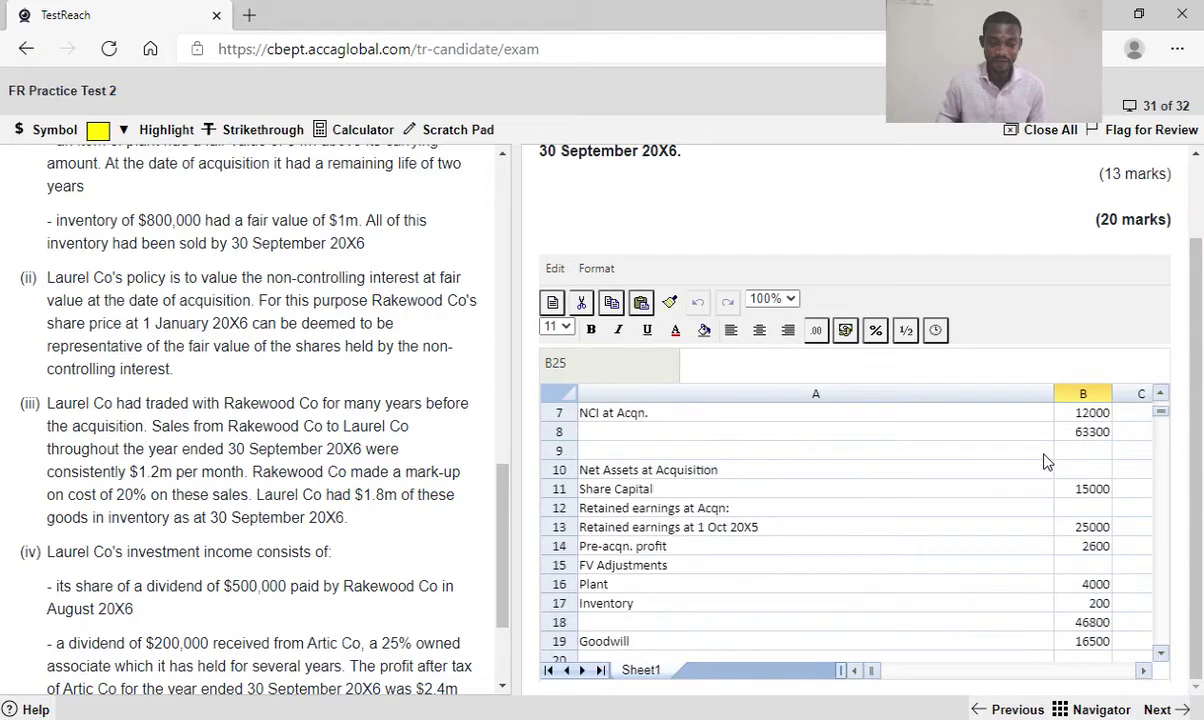
scroll(1046, 460, down, 5)
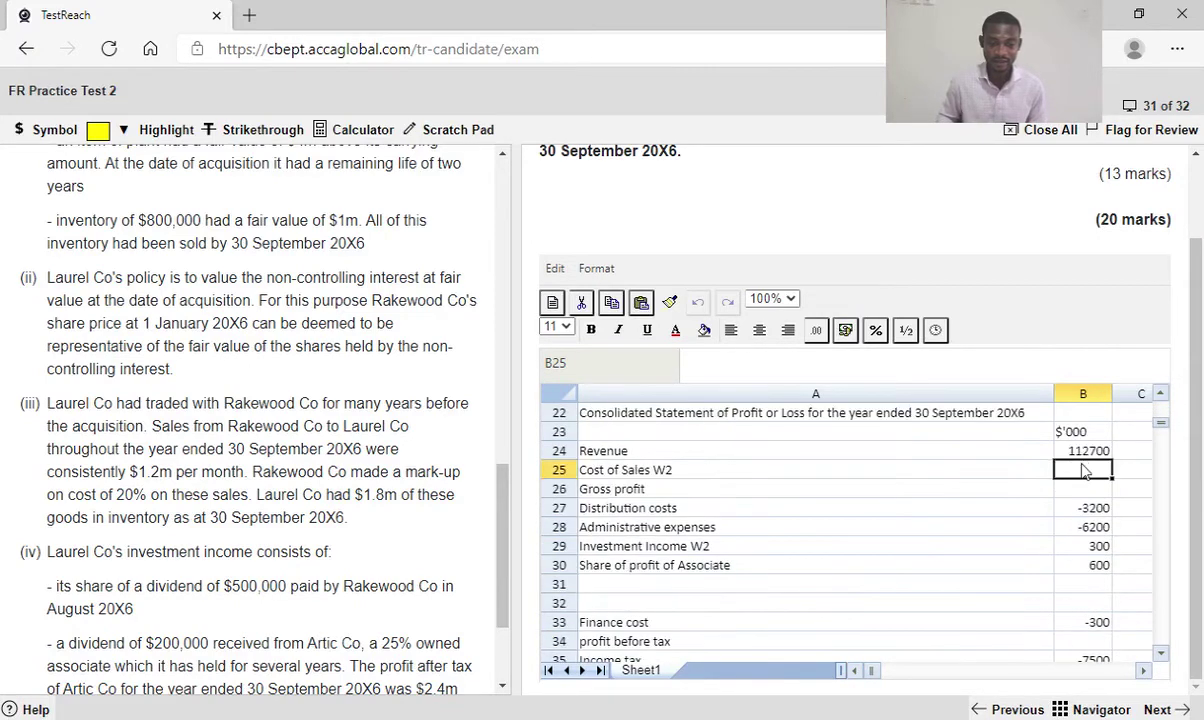
click(1088, 455)
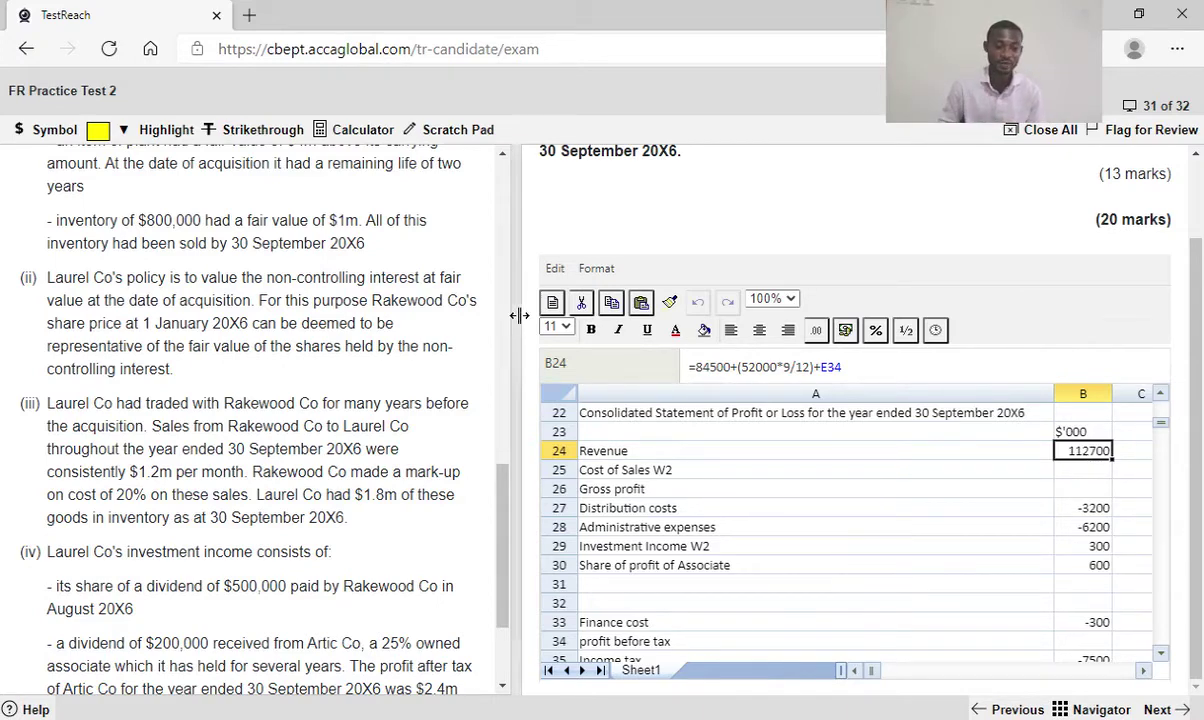
Widen the spreadsheet area and add the label PURP in D35 of the W2 Cost of Sales working
drag(517, 314, 458, 294)
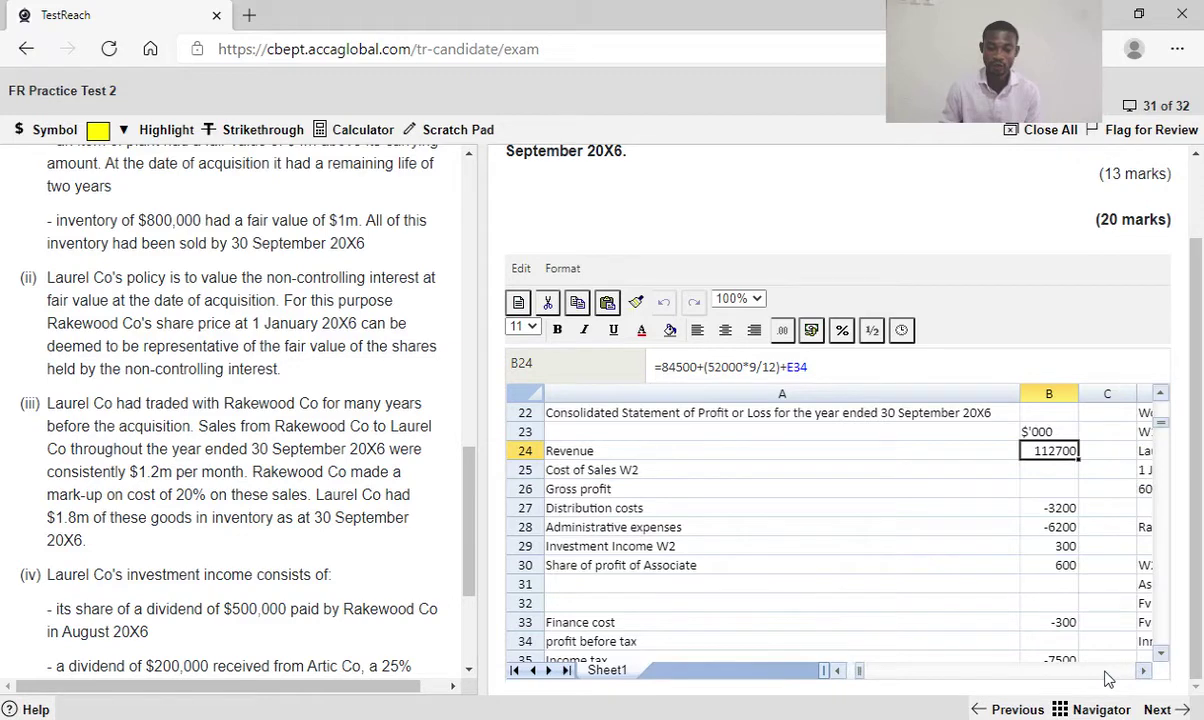
click(1108, 678)
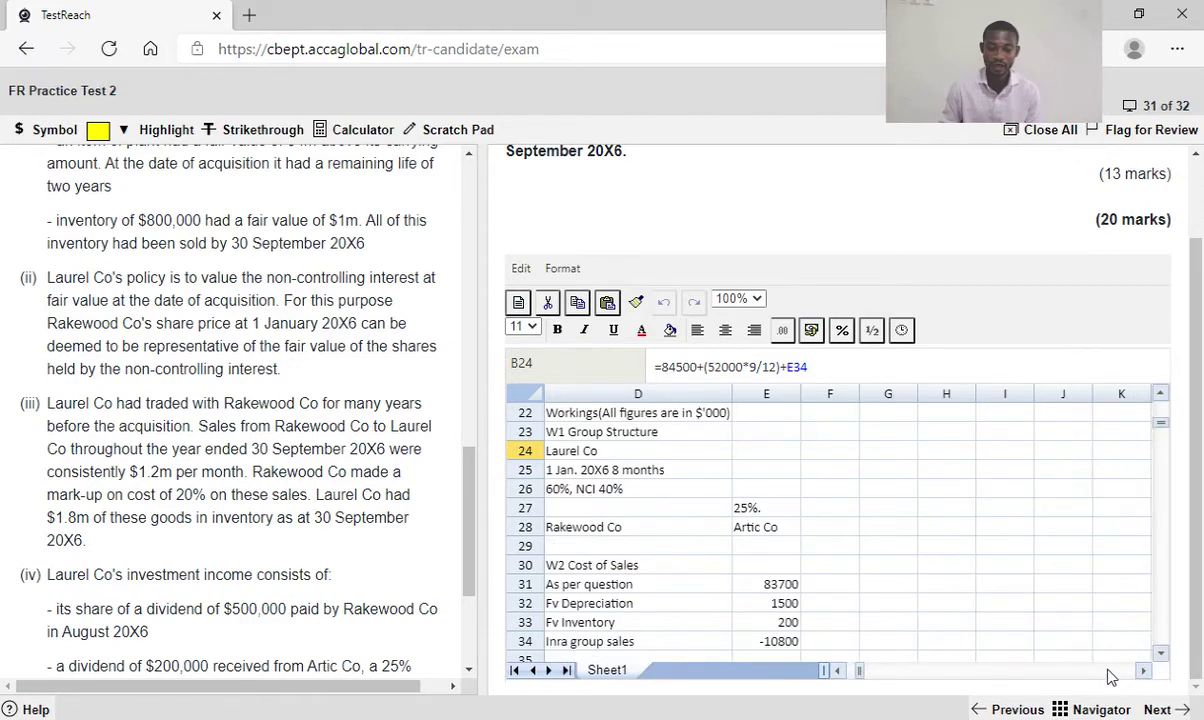
click(1160, 653)
click(1160, 653)
click(1160, 653)
click(1160, 653)
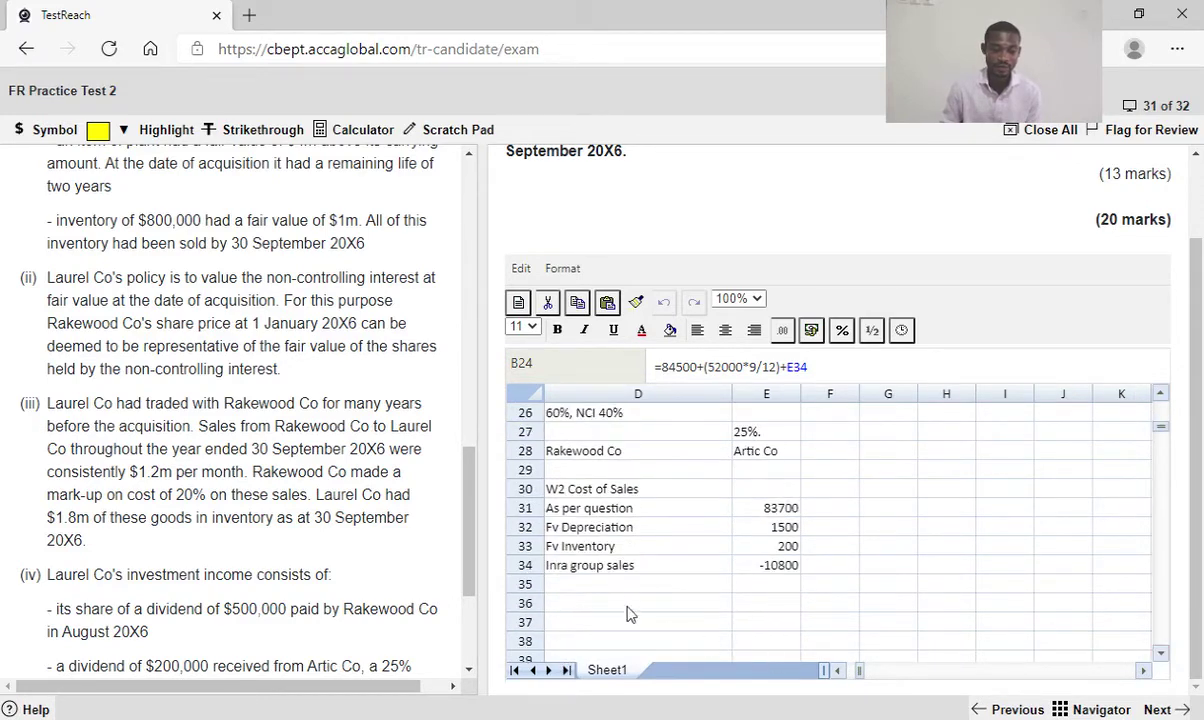
click(620, 586)
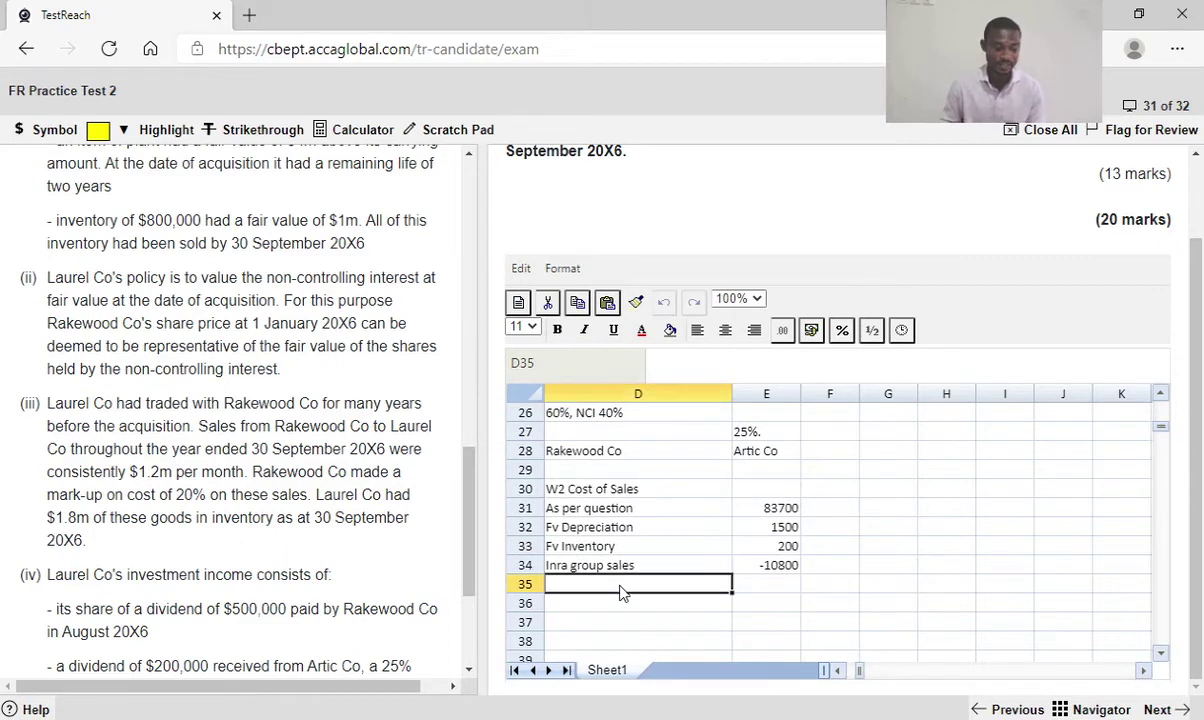
text(PURO)
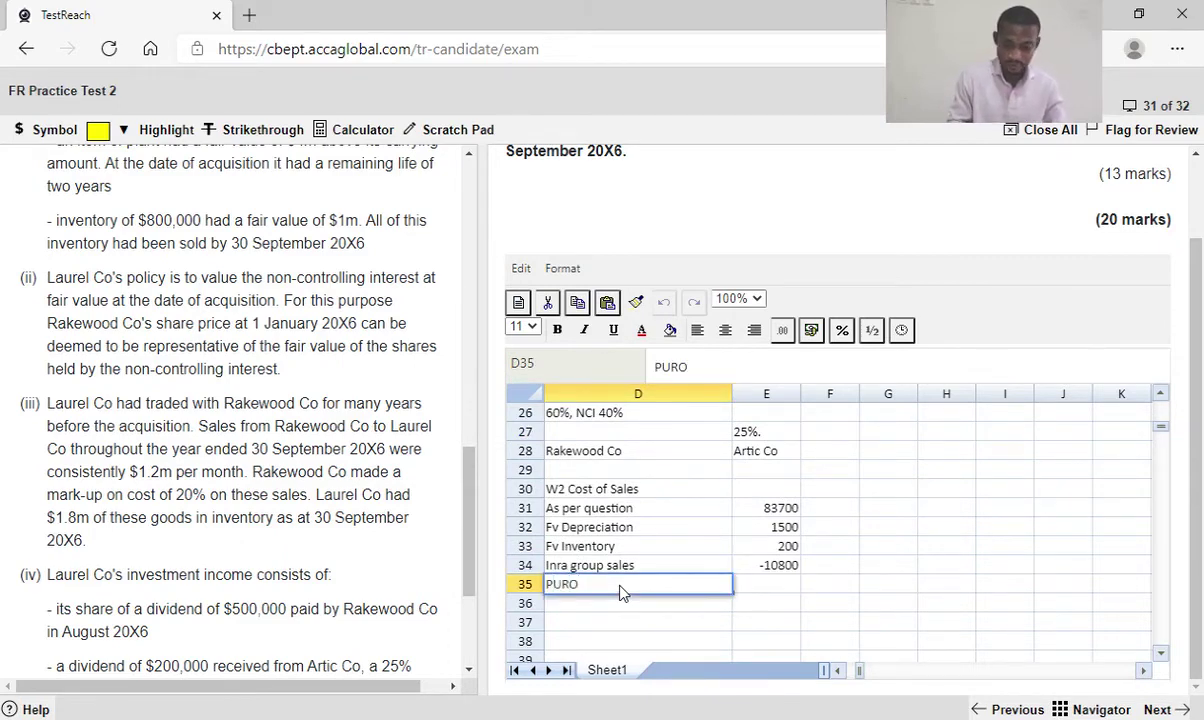
key(BackSpace)
text(P)
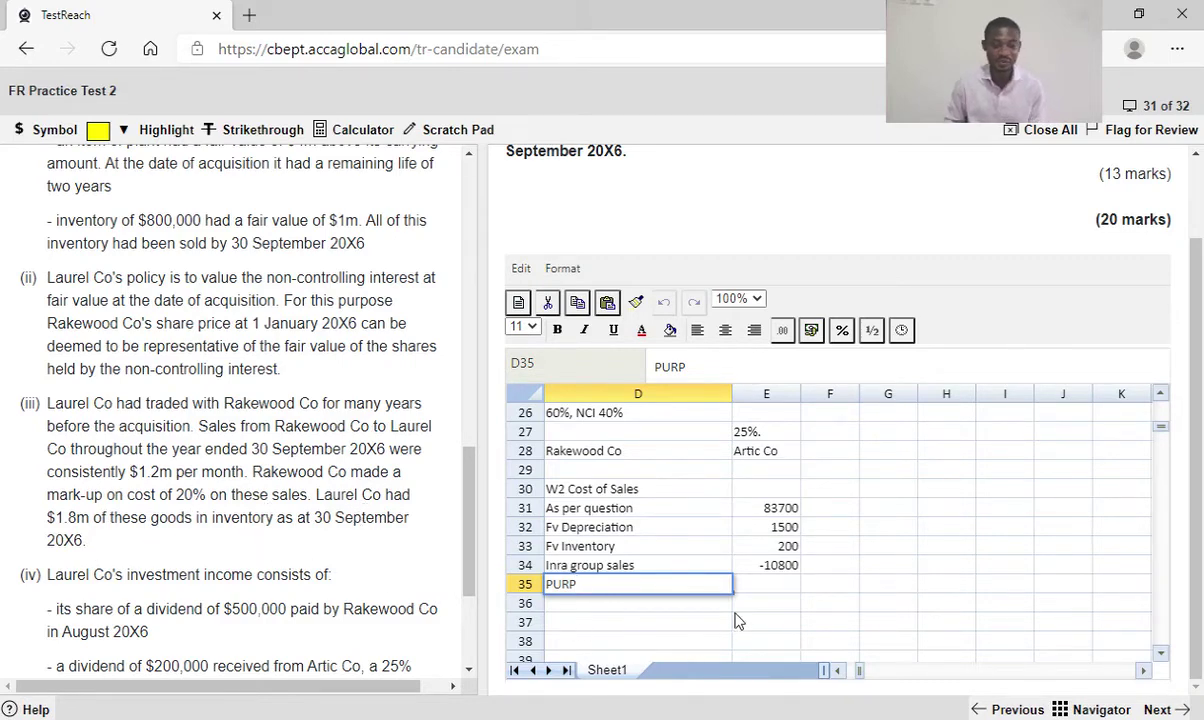
Enter the formula =1800*20/120 in E35 for the unrealised profit on goods still in inventory
click(761, 590)
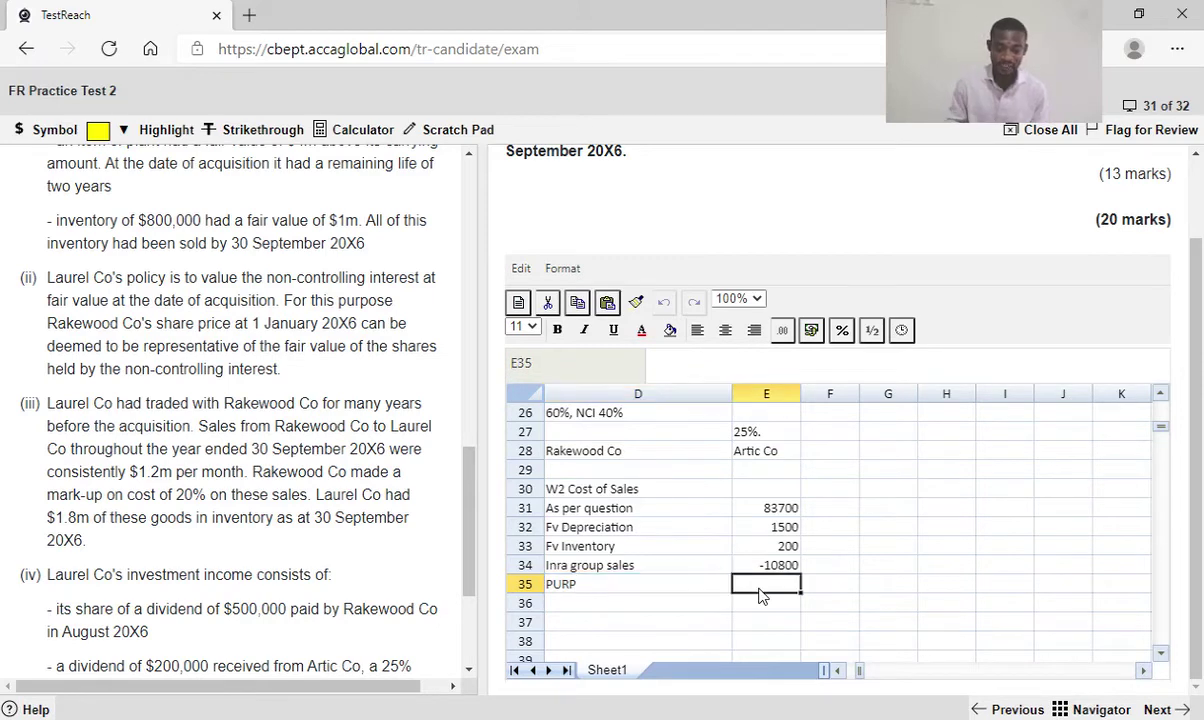
text(=)
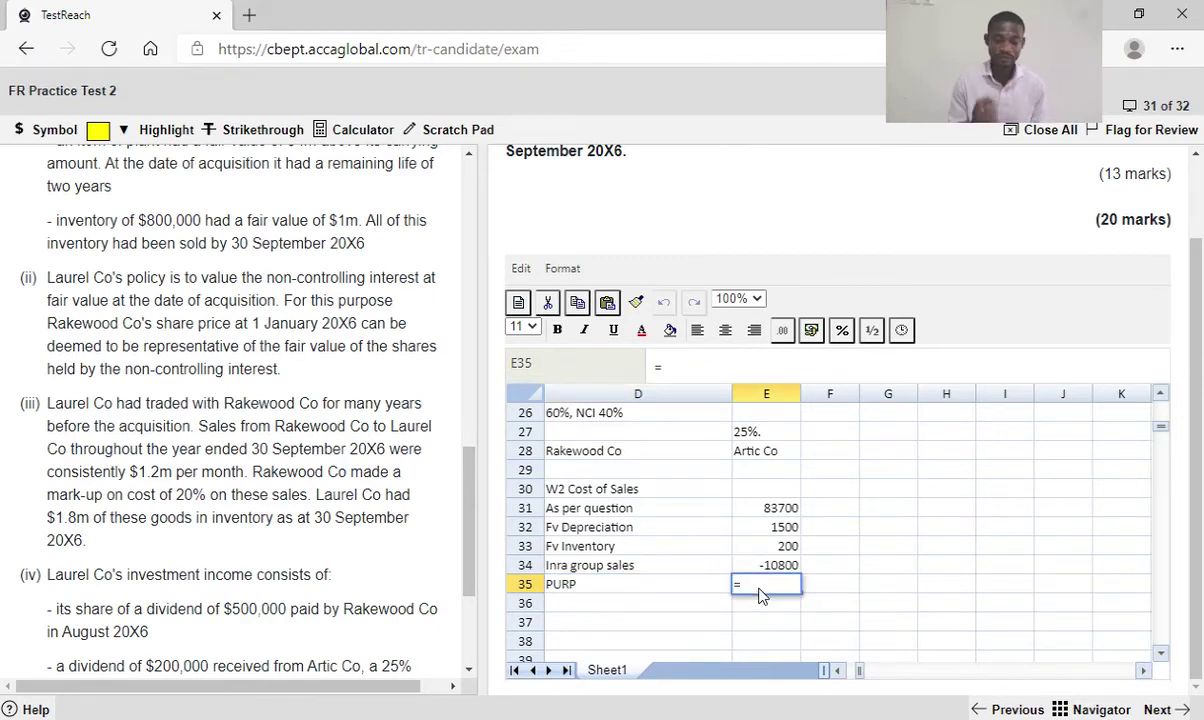
text(18)
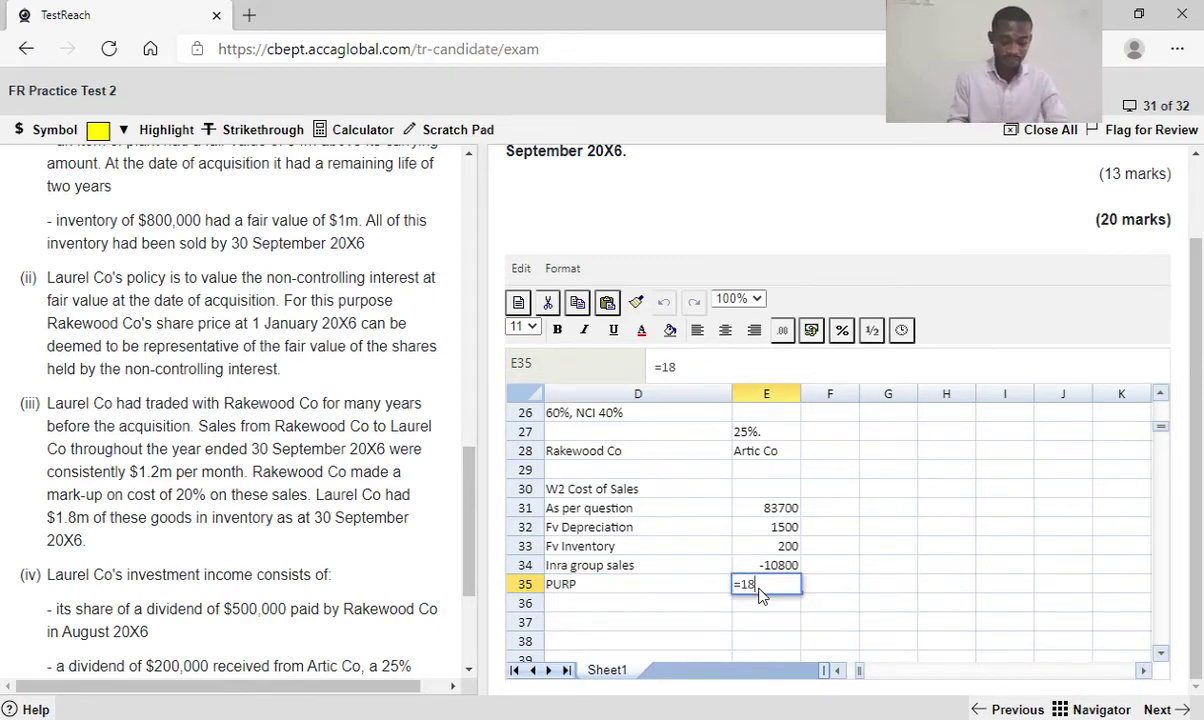
text(00*)
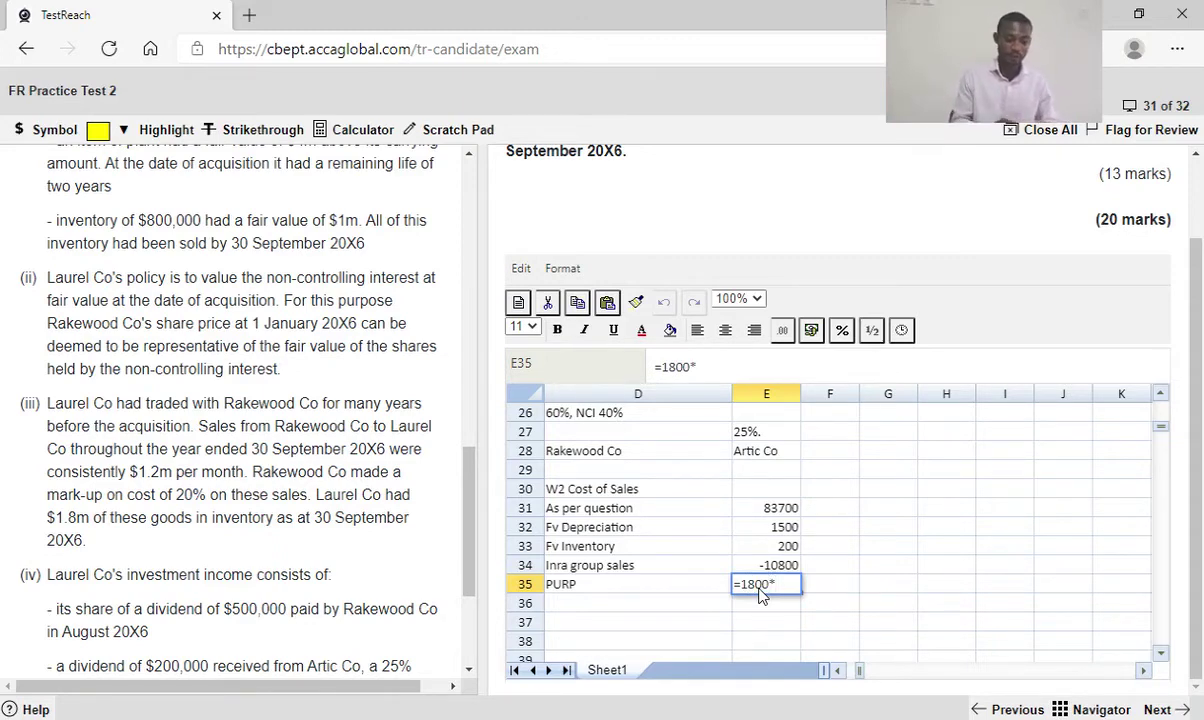
text(20)
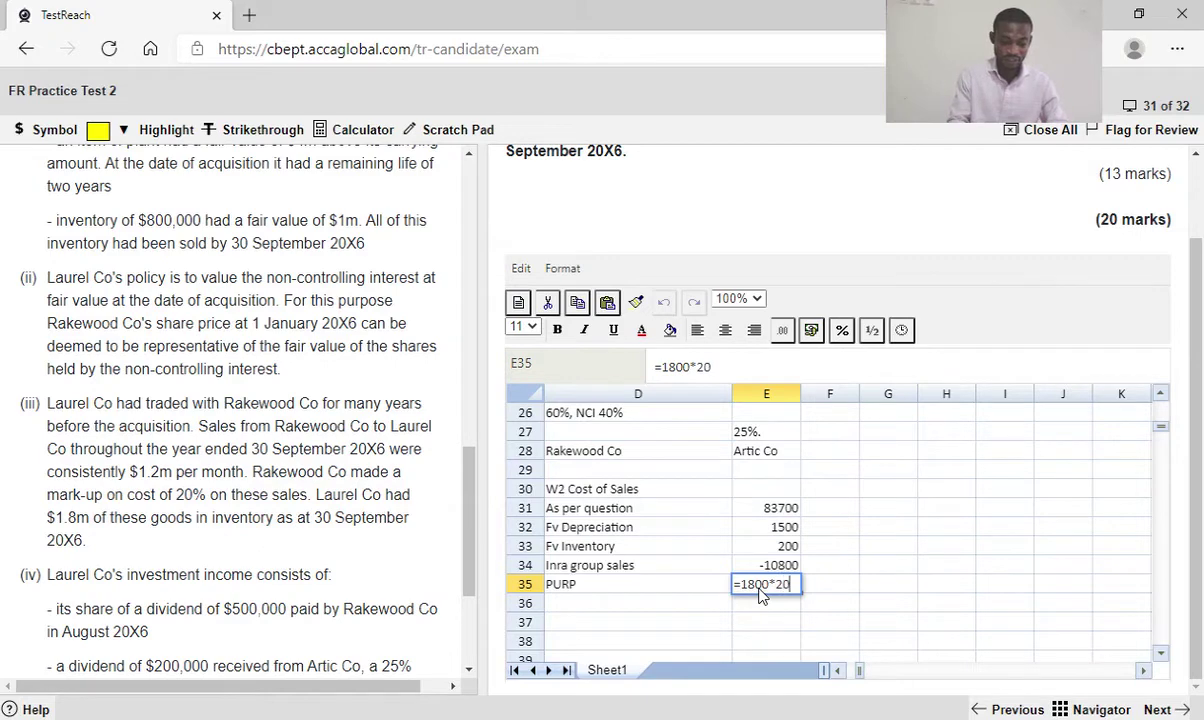
text(/120)
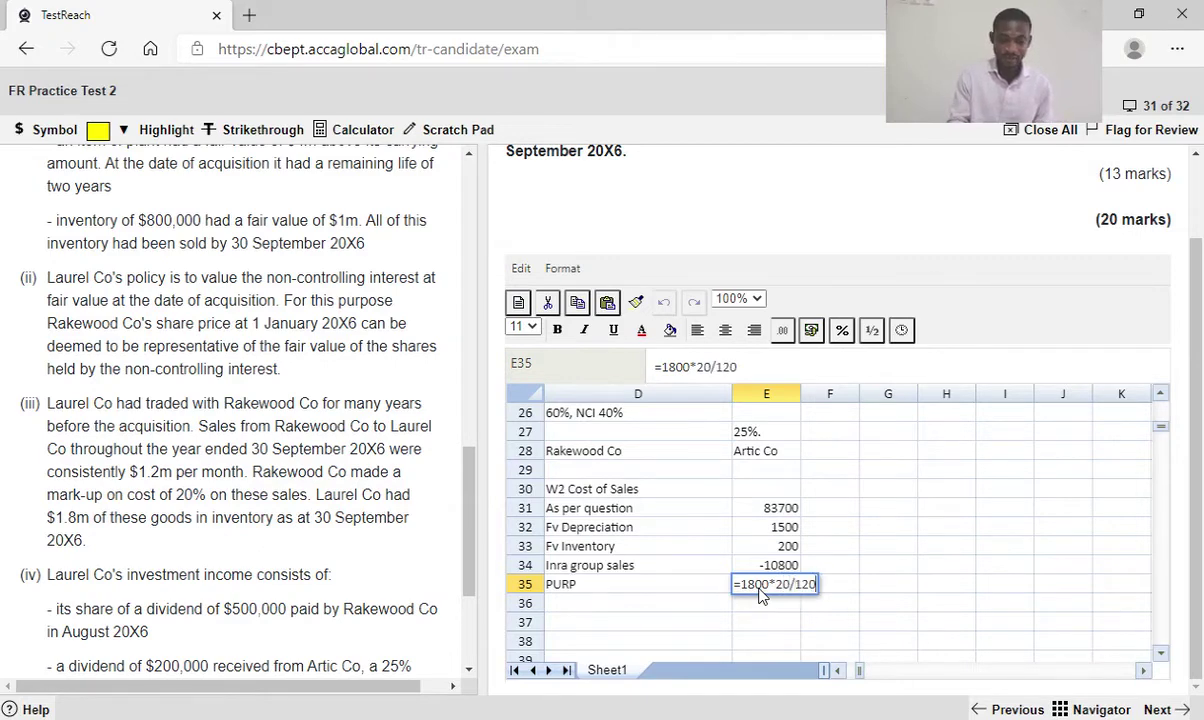
key(Return)
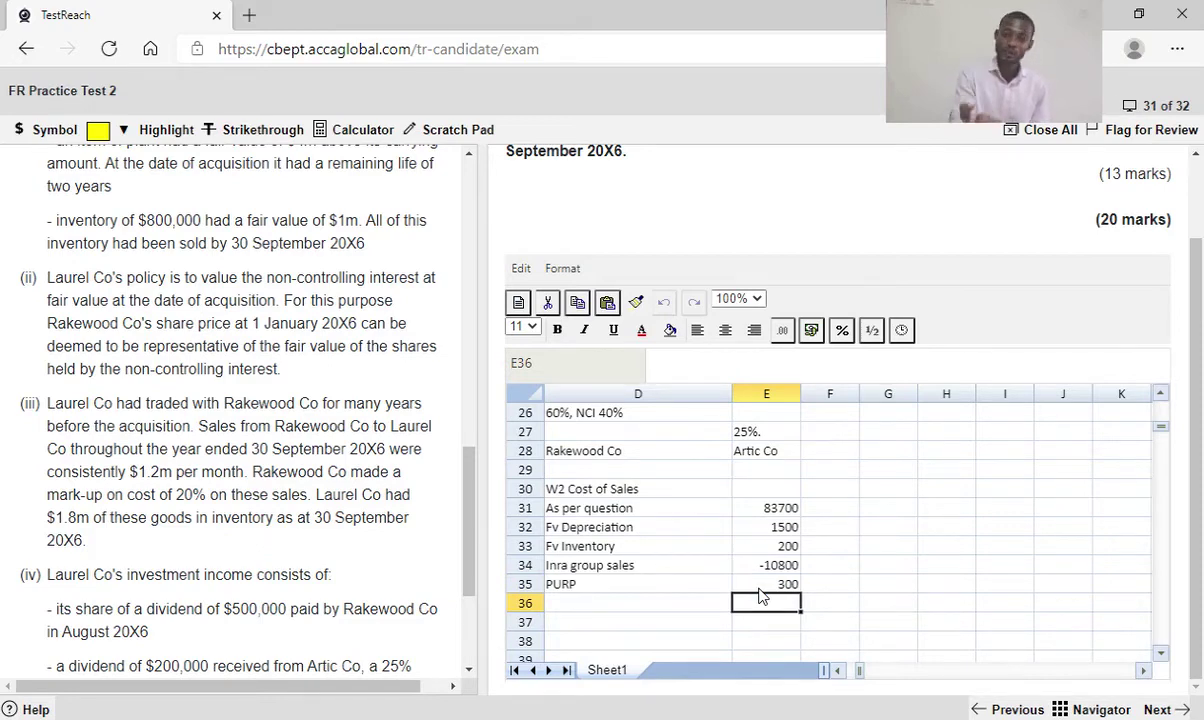
Add the label Share of PURP in D50 of the W4 NCI working
scroll(758, 600, down, 3)
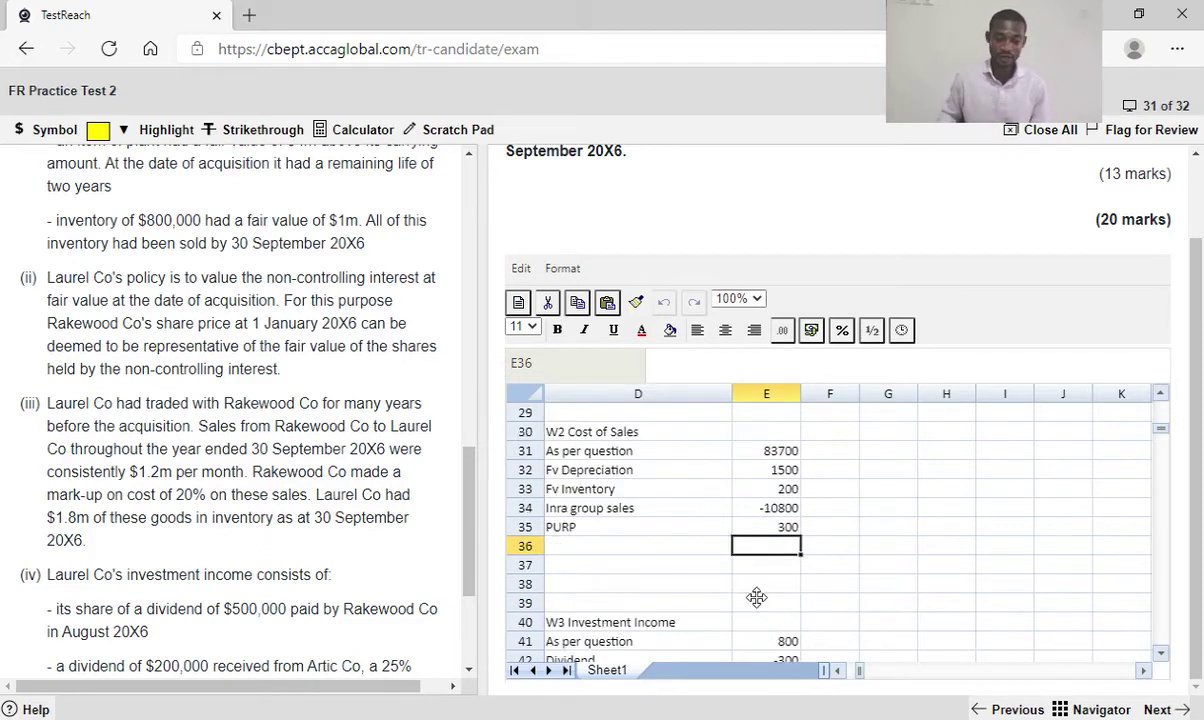
scroll(758, 605, down, 2)
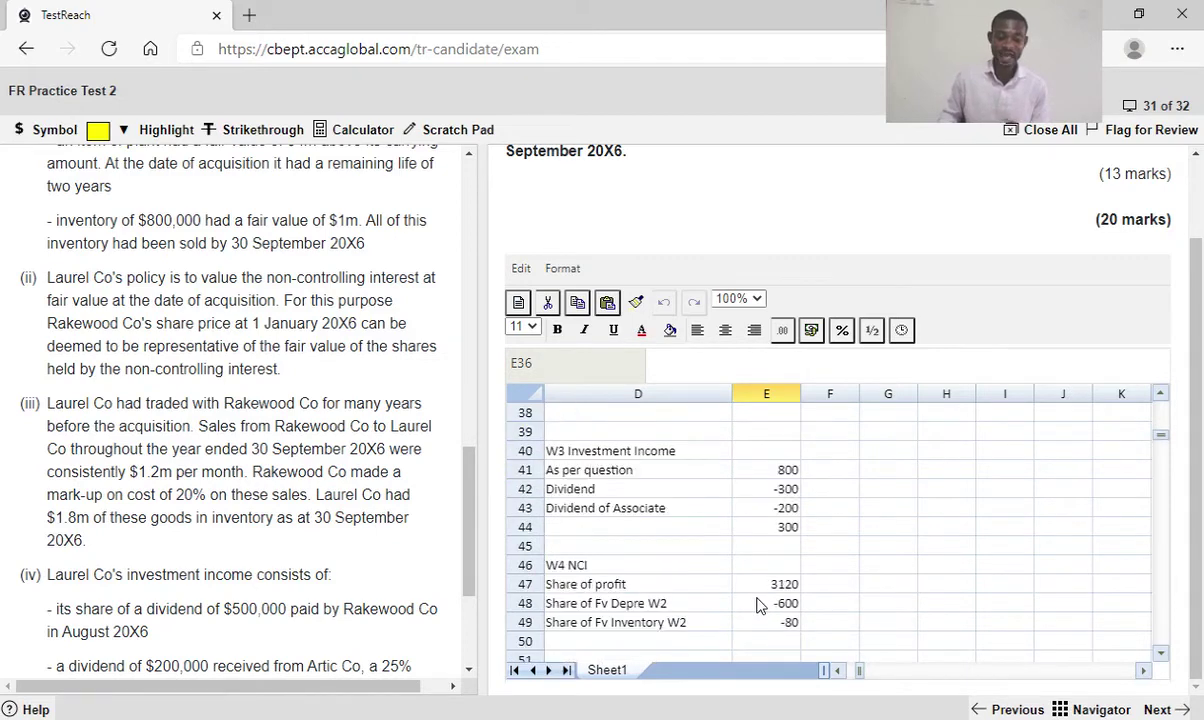
click(577, 587)
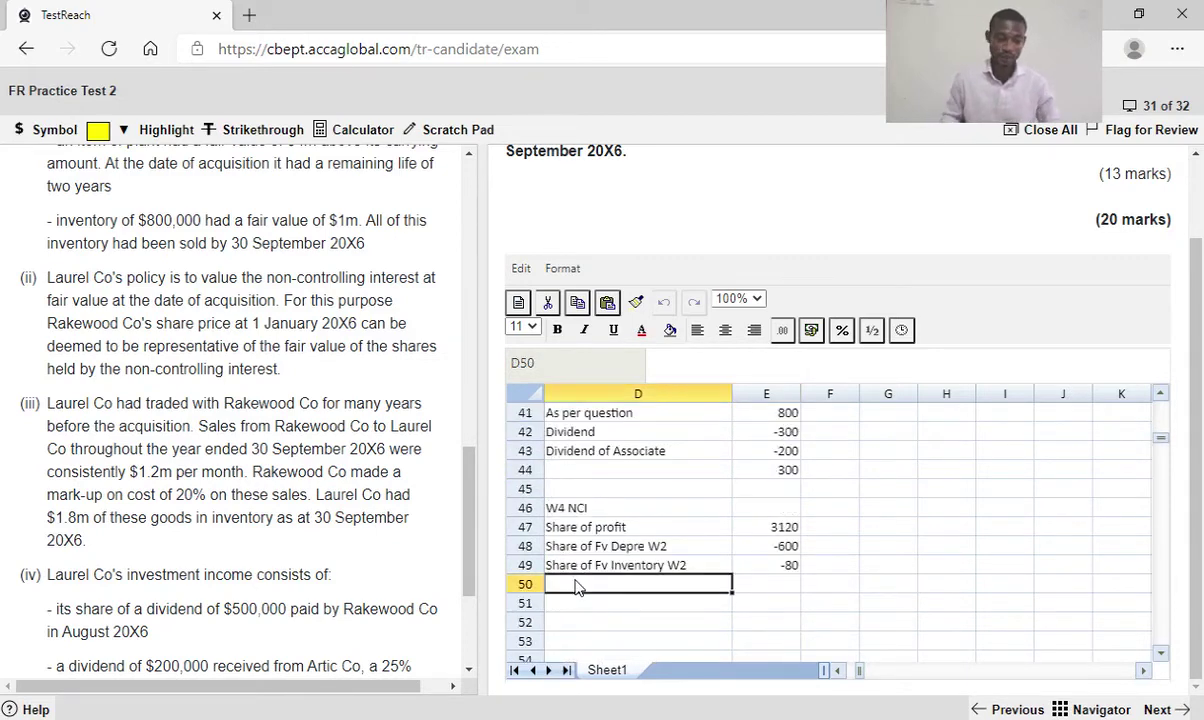
text(Share)
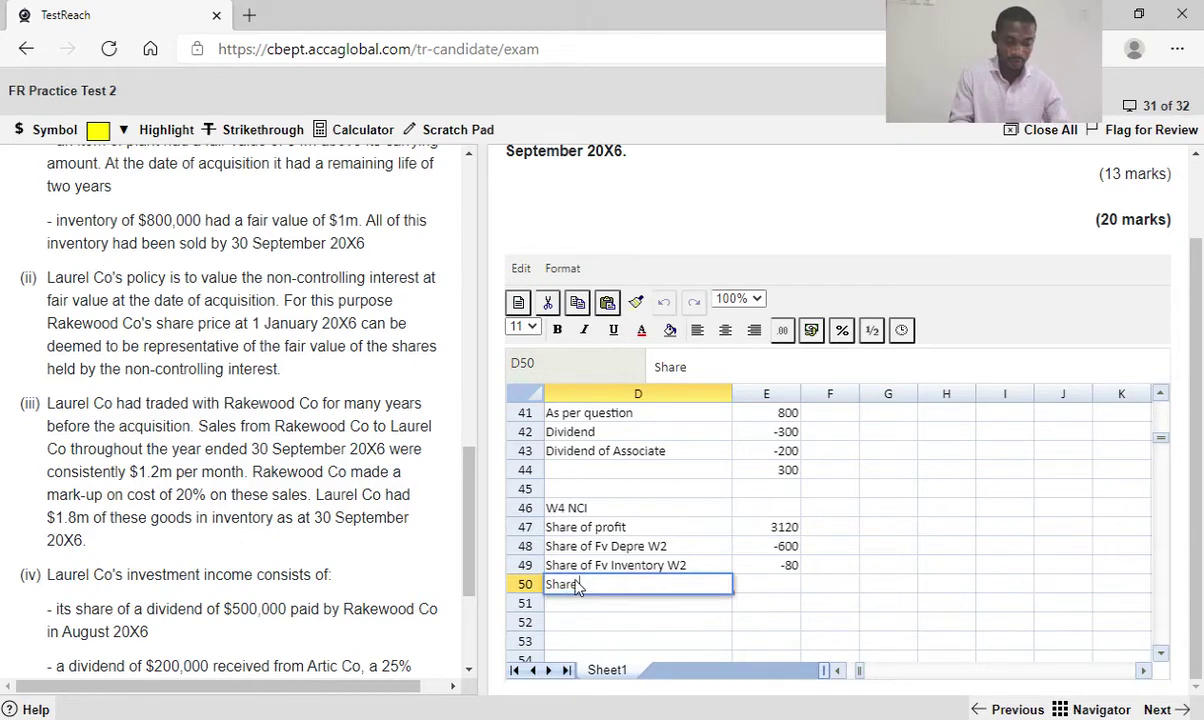
text( of P)
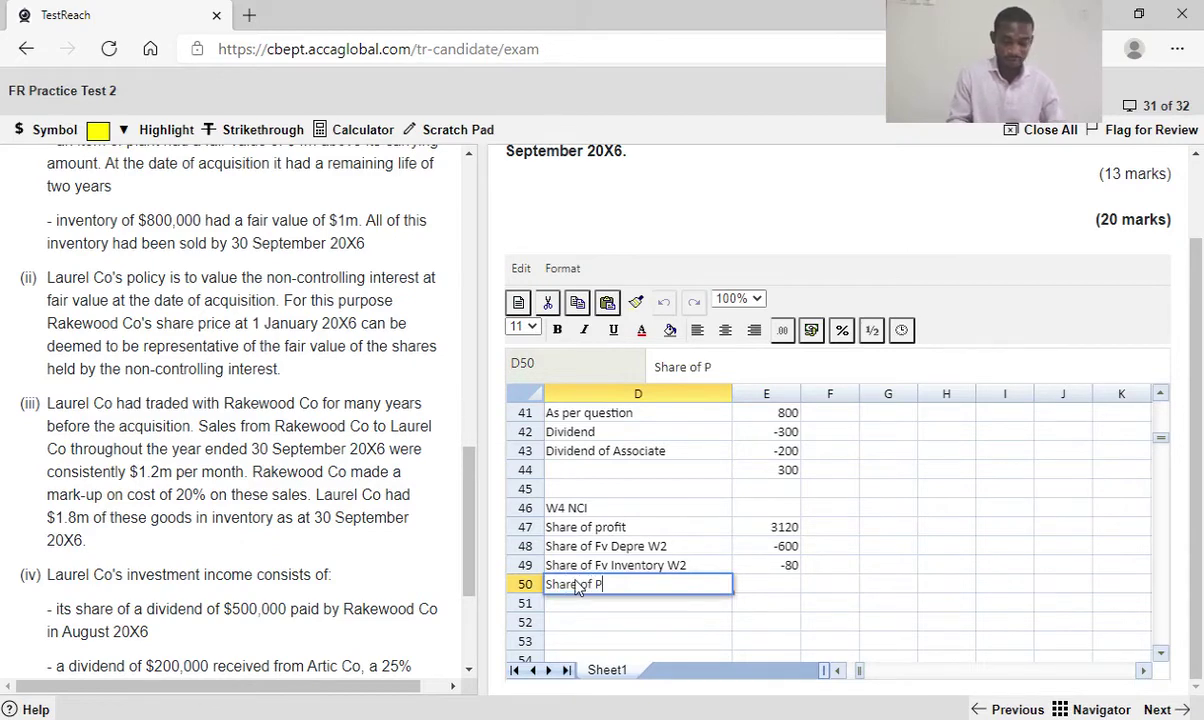
text(URP)
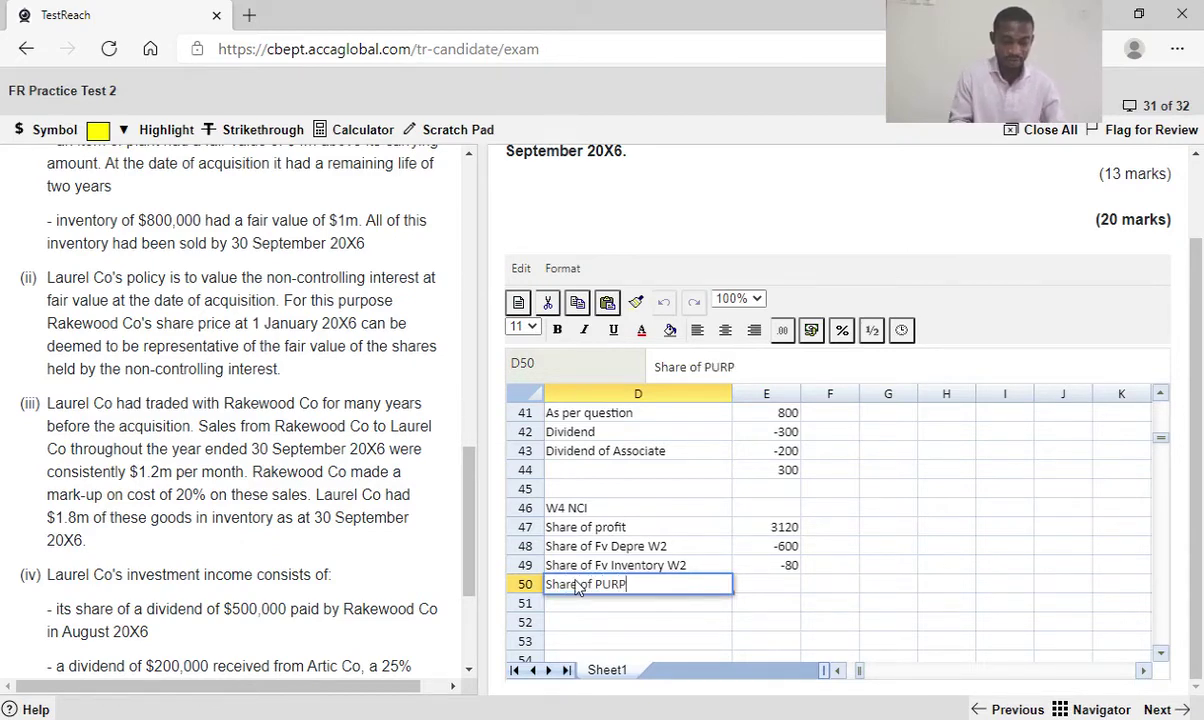
Link the Share of PURP amount in E50 to the PURP figure in W2 with =E35
click(758, 590)
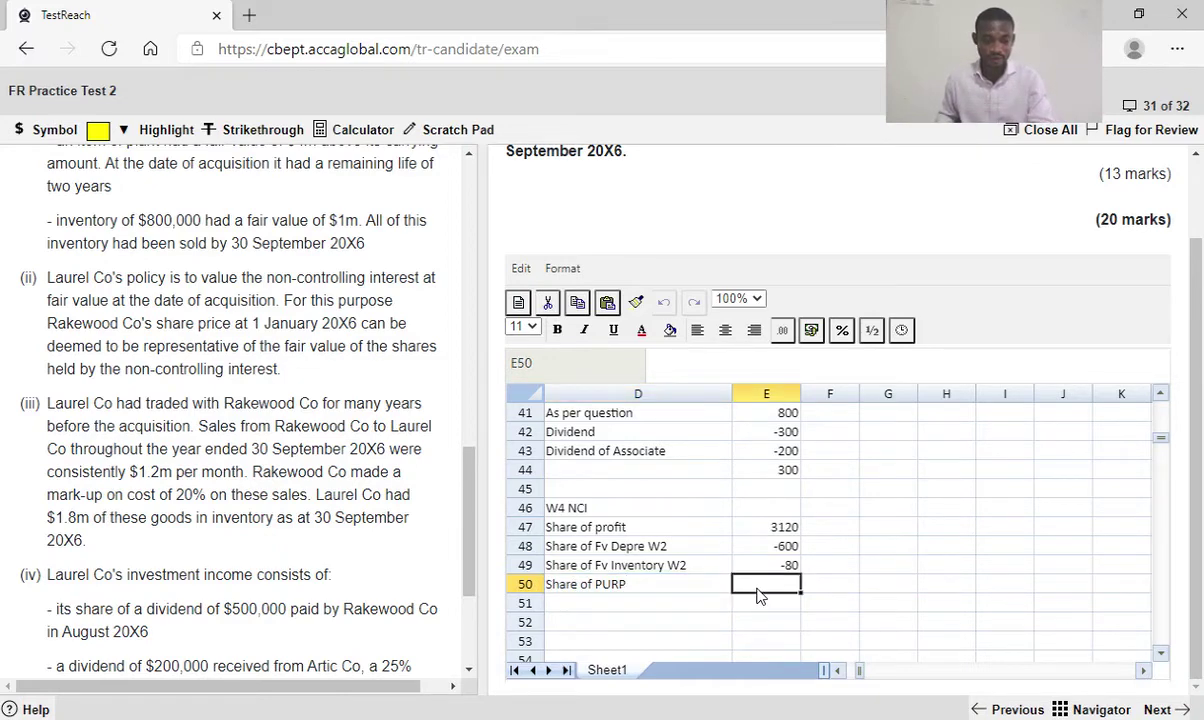
text(=)
scroll(848, 546, up, 3)
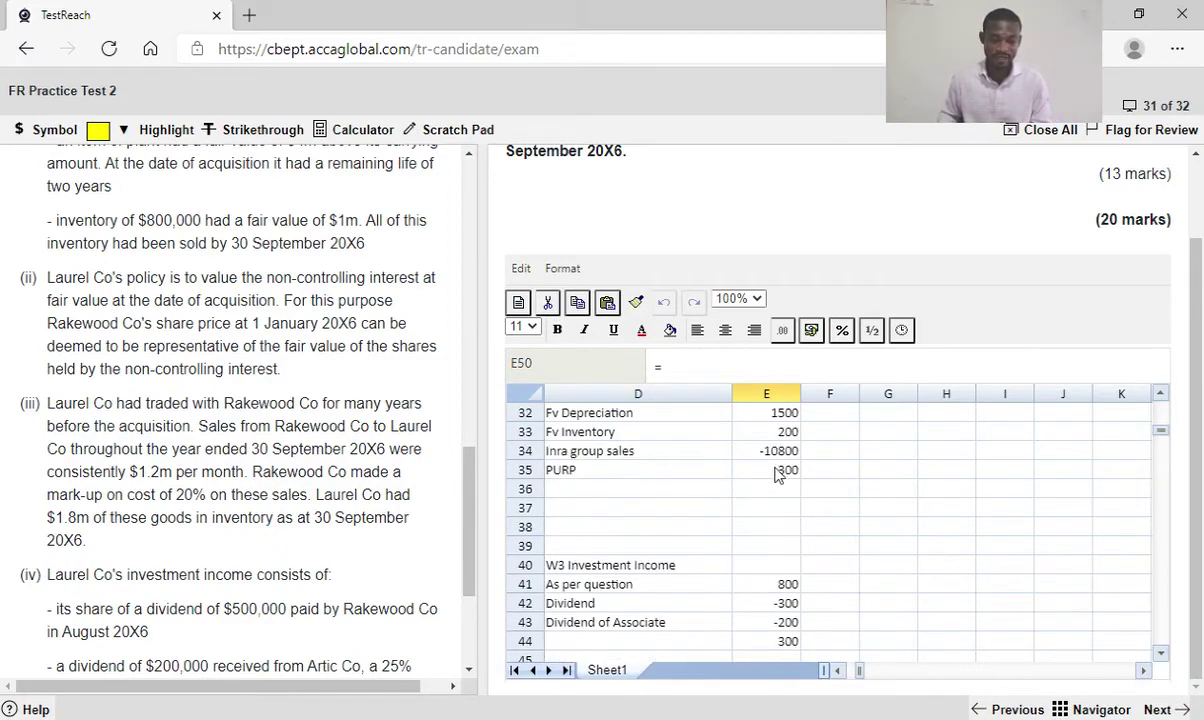
click(779, 475)
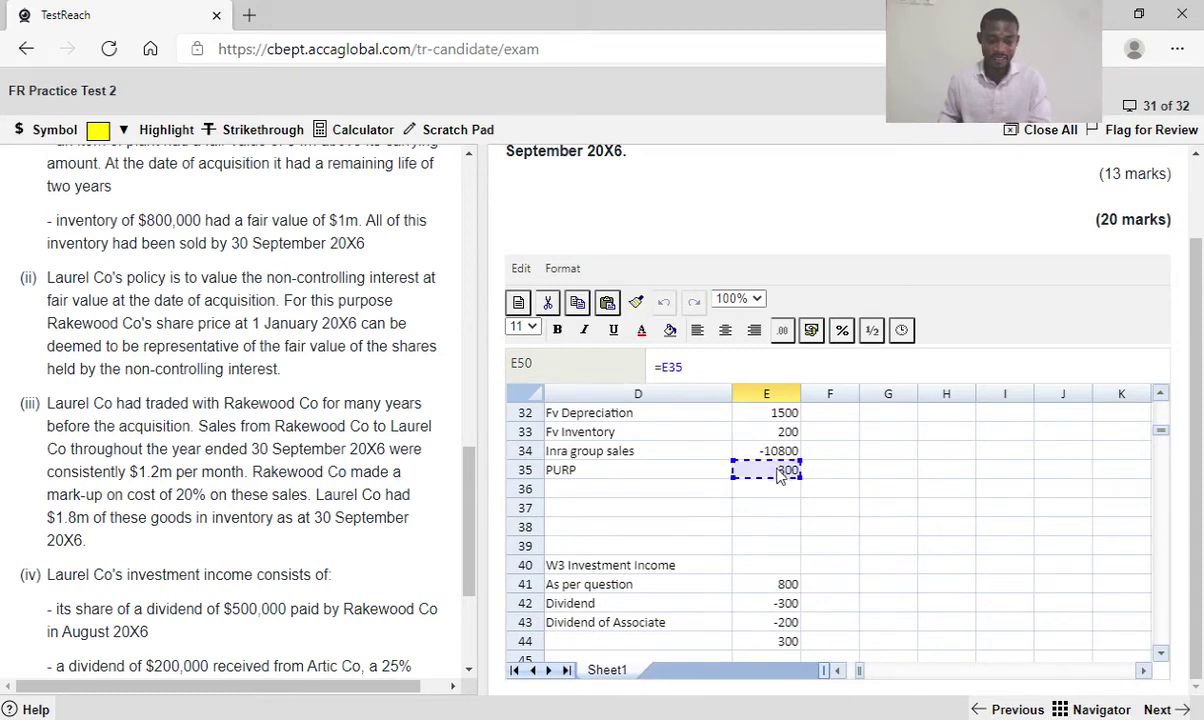
key(Return)
Change the Share of PURP formula in E50 to =-E35*0.4 to deduct the 40% non-controlling share
scroll(775, 550, down, 4)
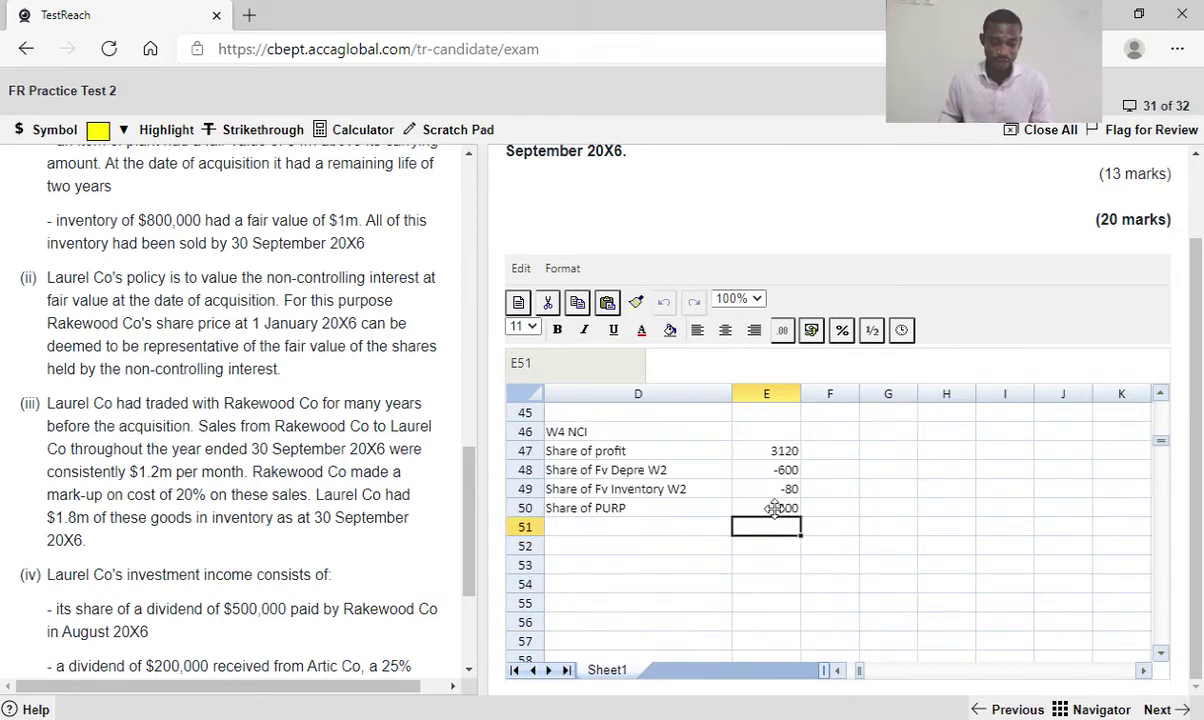
double_click(775, 508)
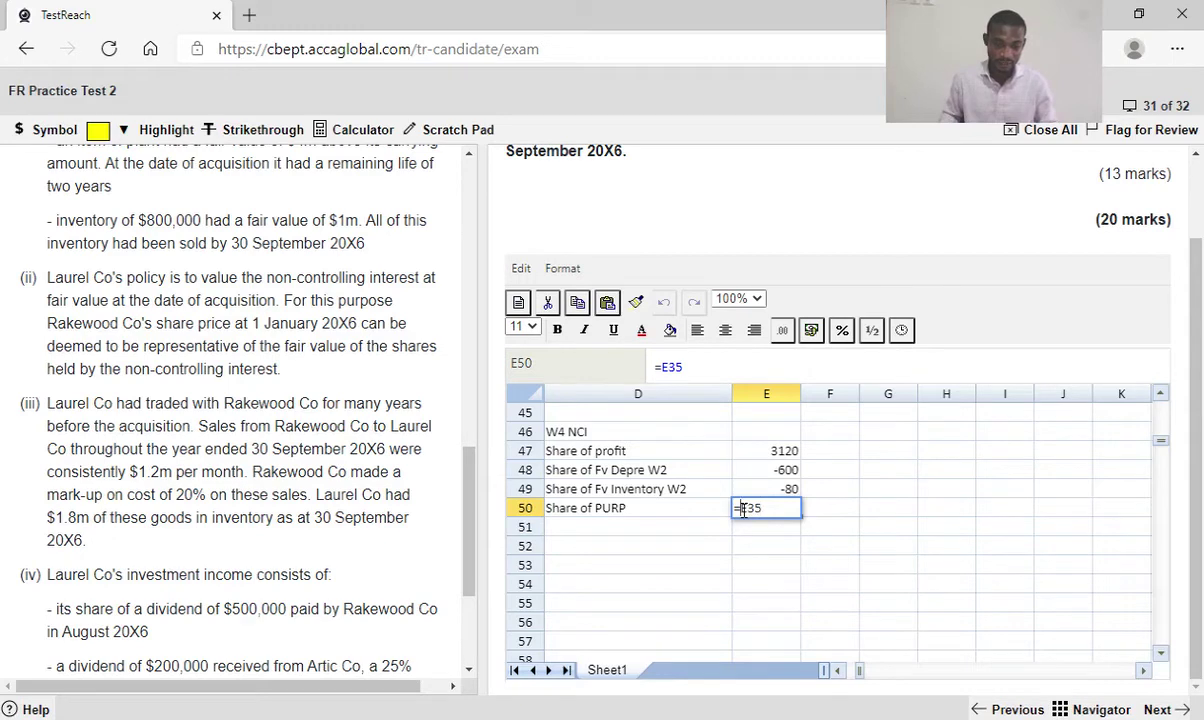
text(-E35)
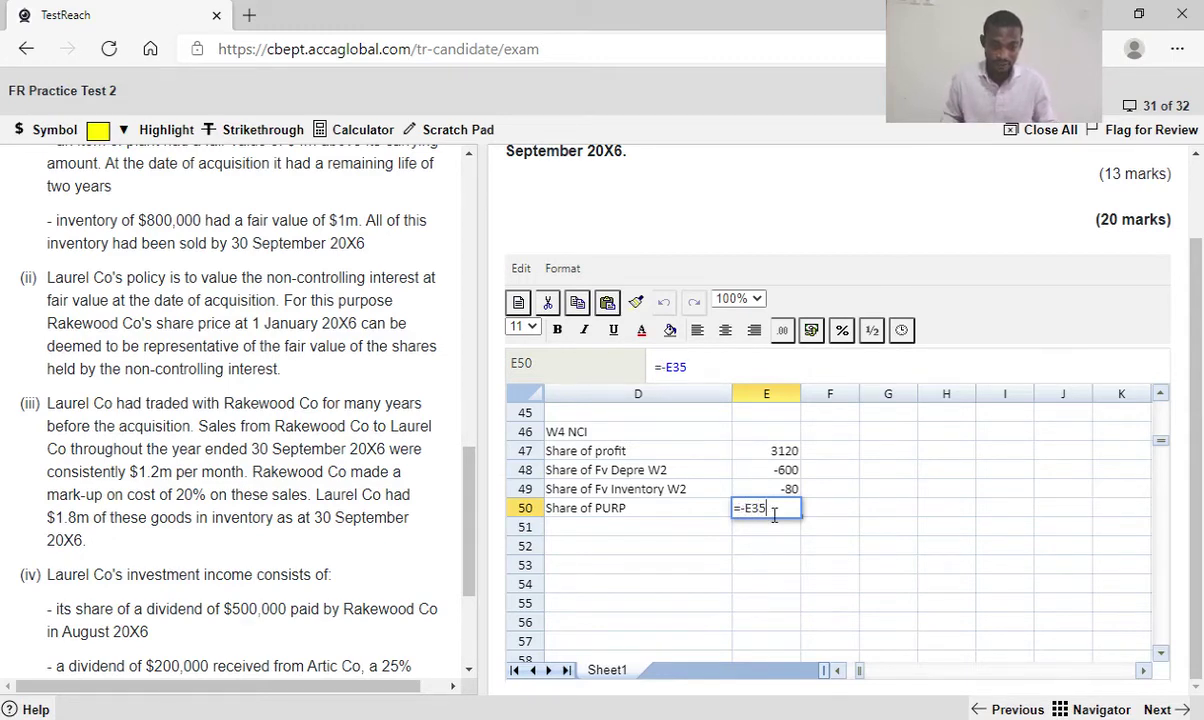
text(*0.4)
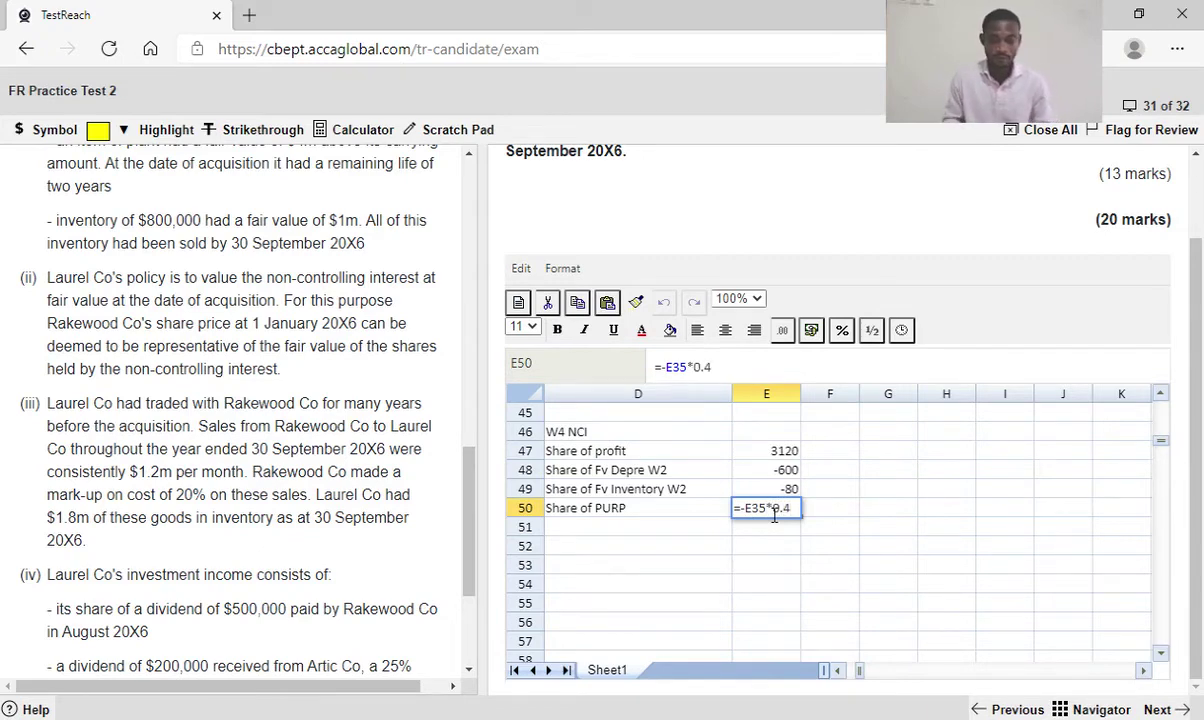
key(Return)
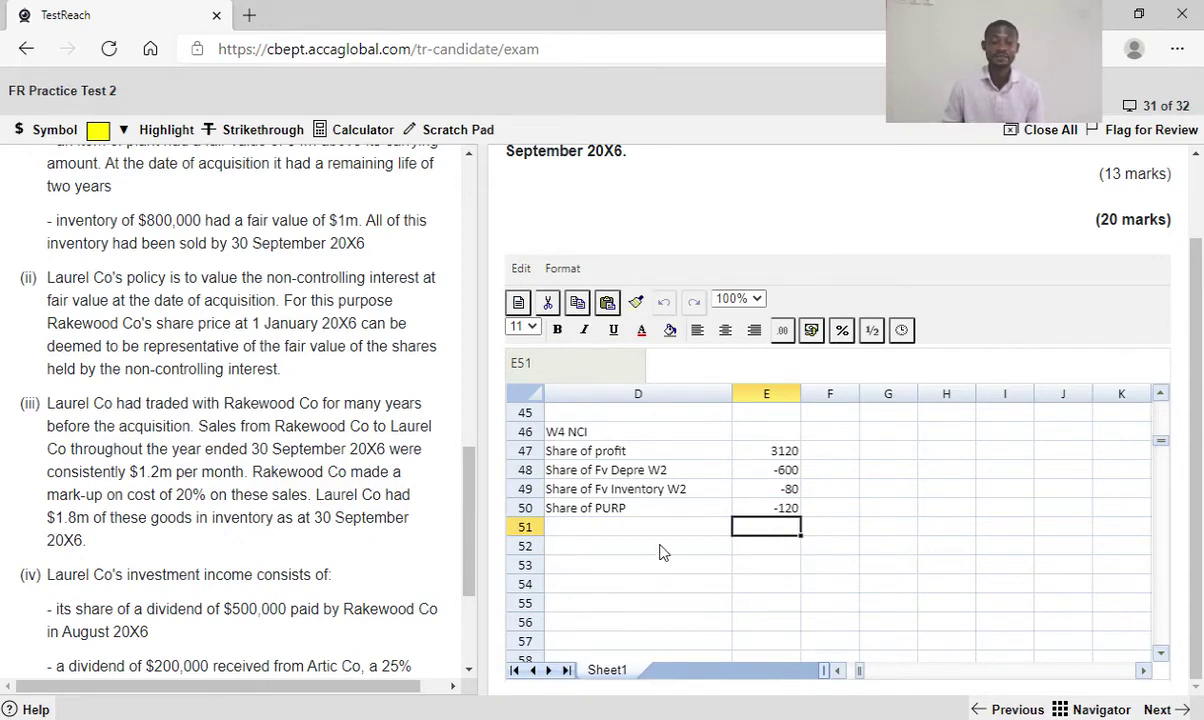
Add the working heading W5 Unwinding Interest on Df Cons. in D54, below the W4 NCI working
scroll(474, 580, down, 1)
scroll(474, 585, down, 3)
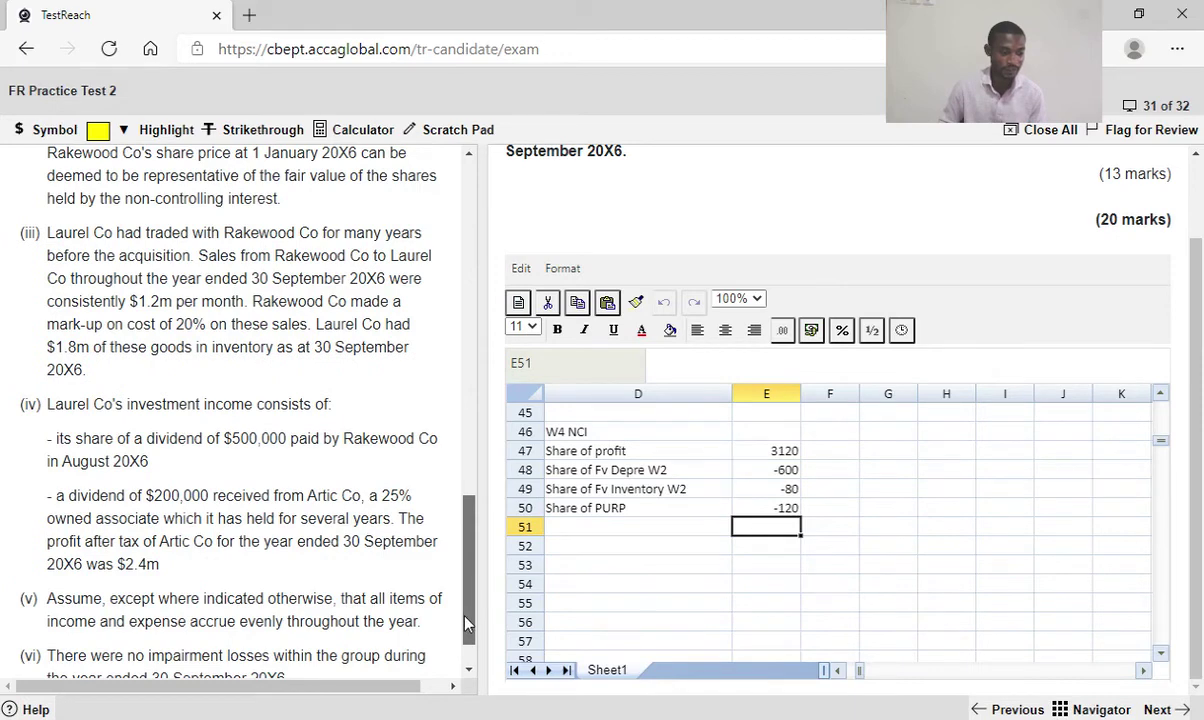
drag(468, 626, 446, 228)
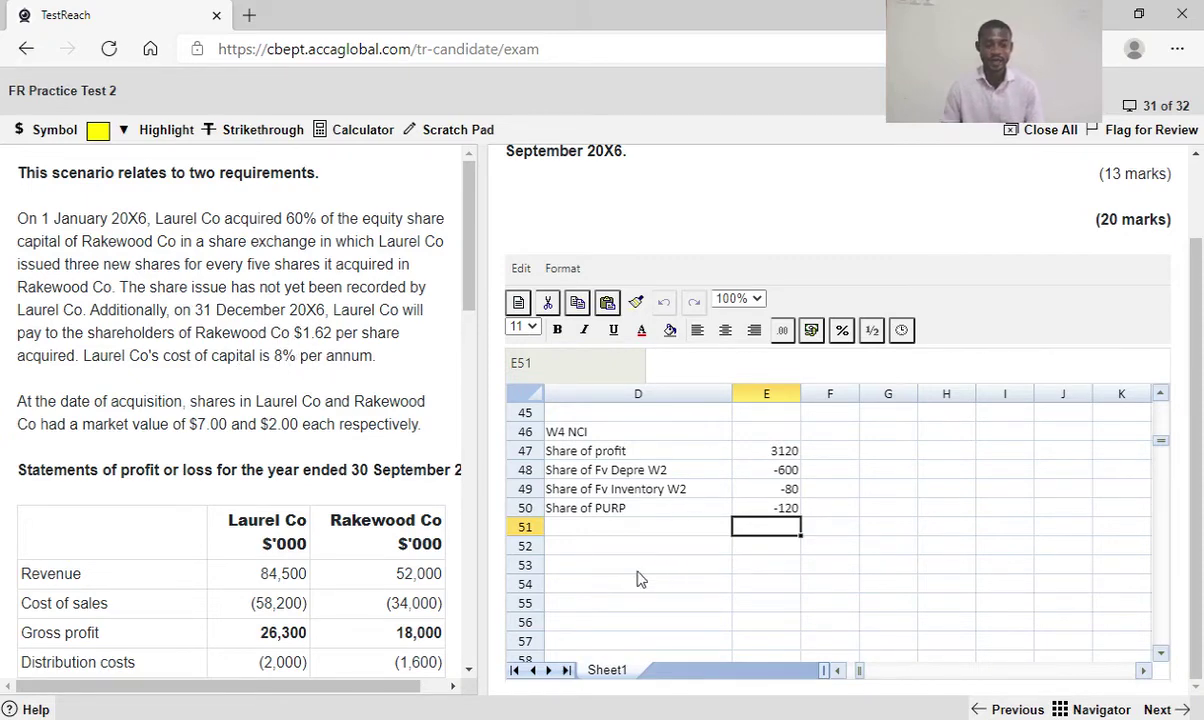
click(587, 590)
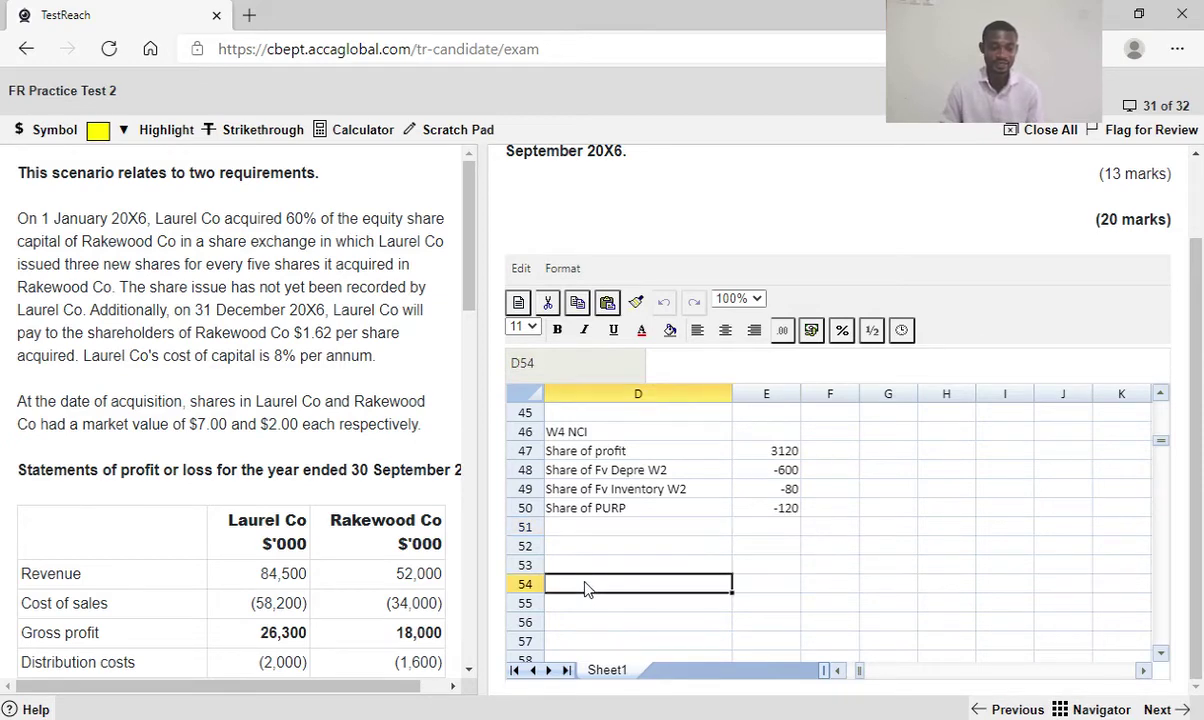
text(W5)
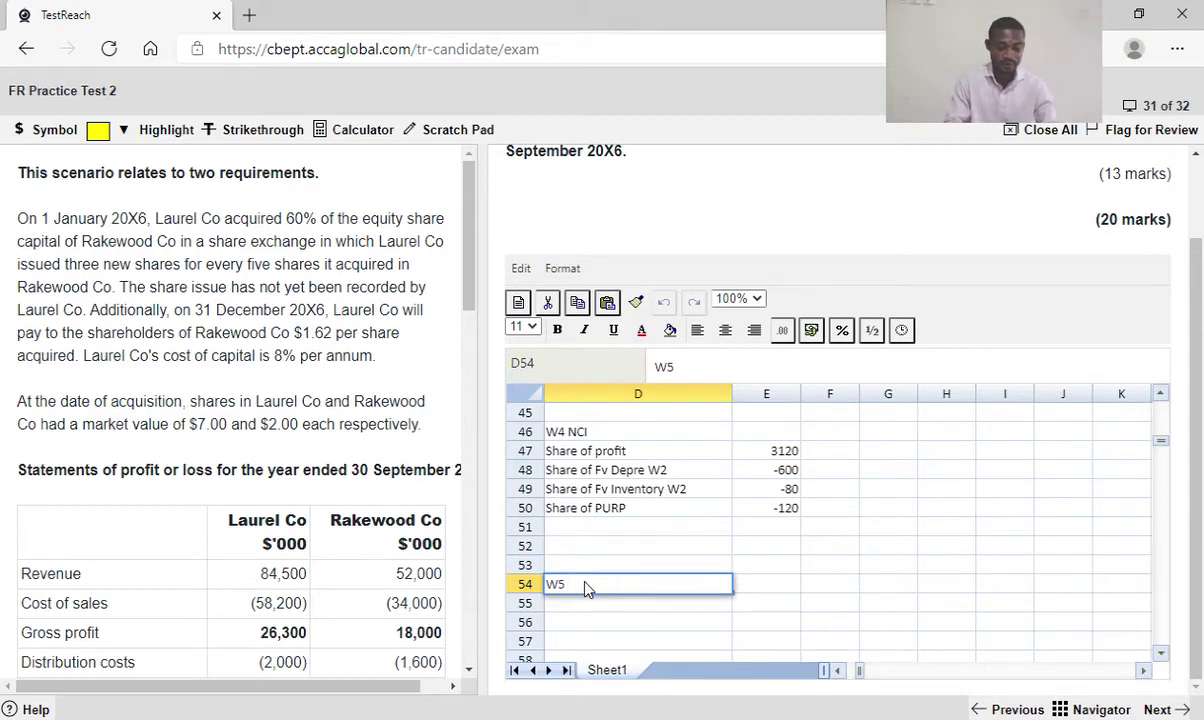
text( Unwinding )
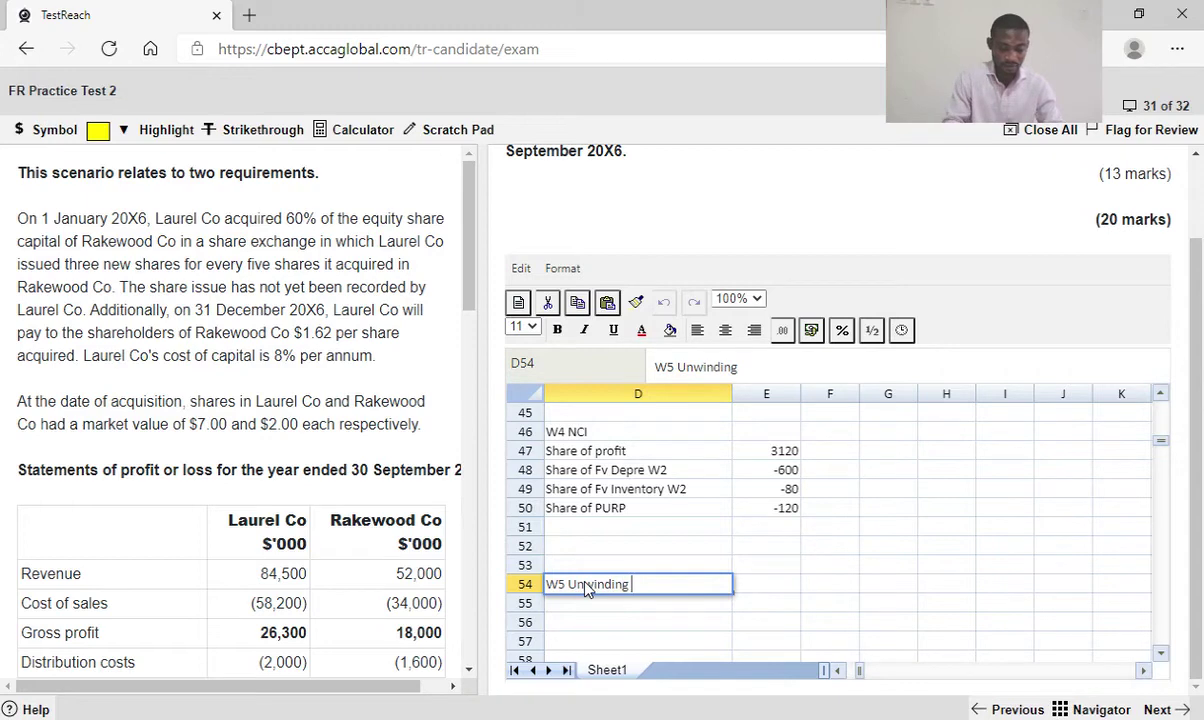
text(Interest)
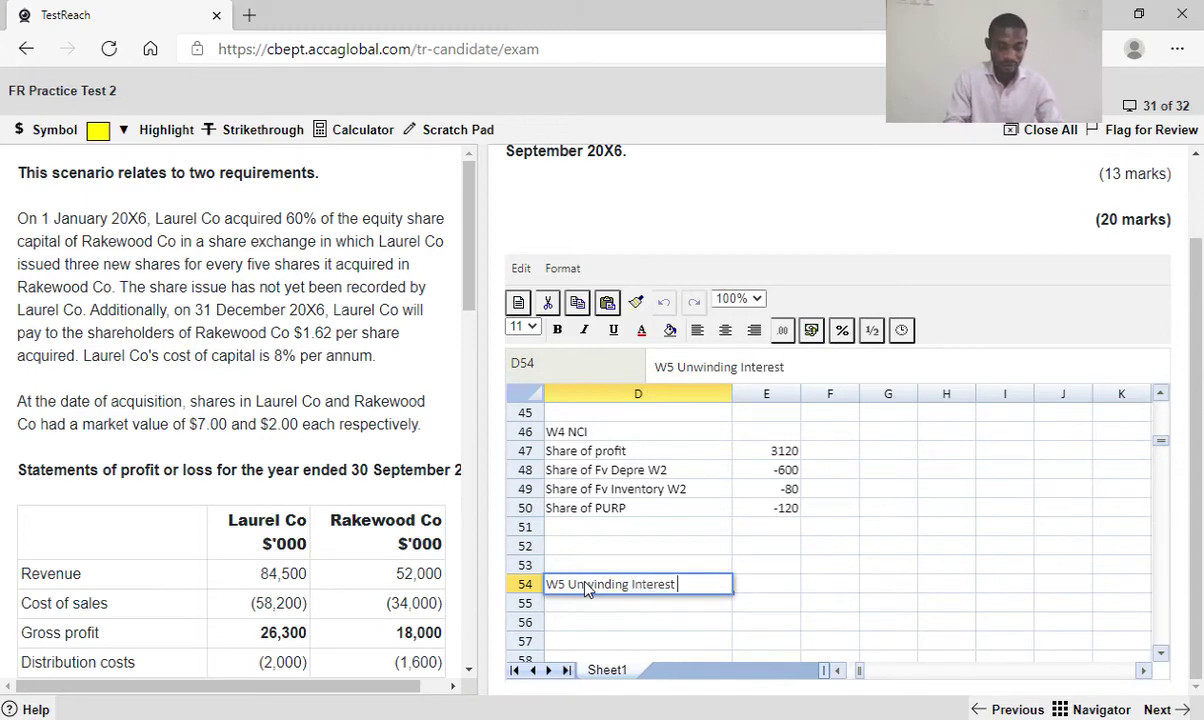
text( on )
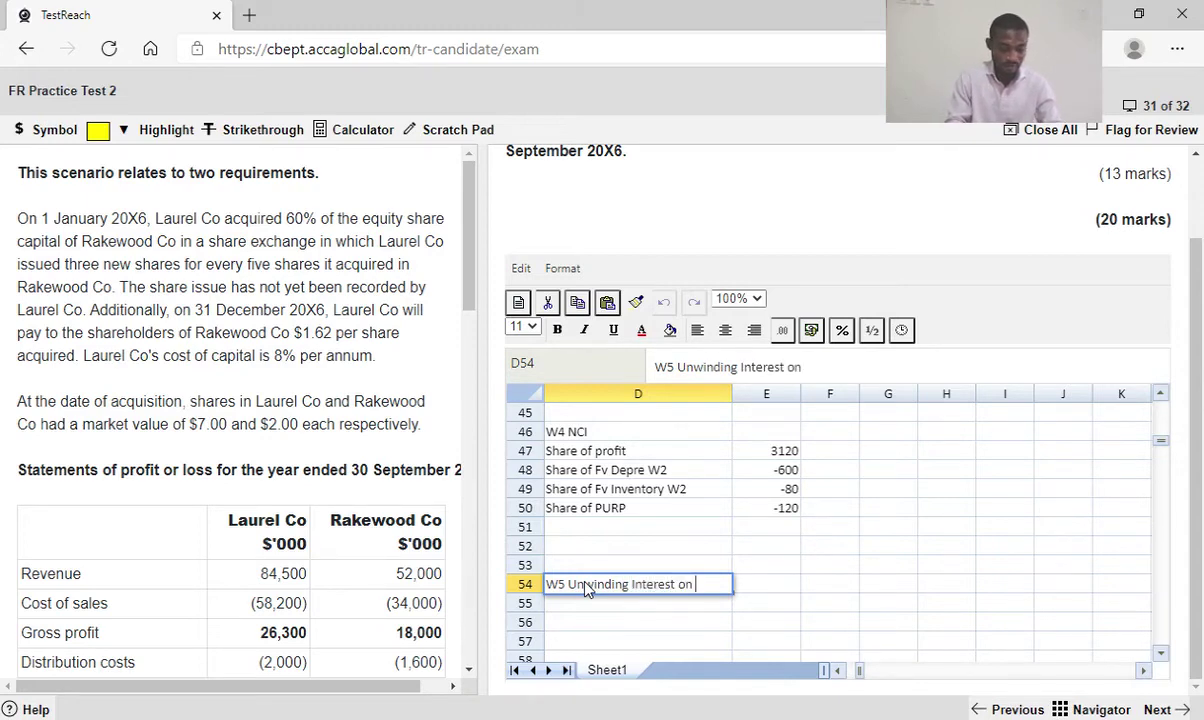
text(Df C)
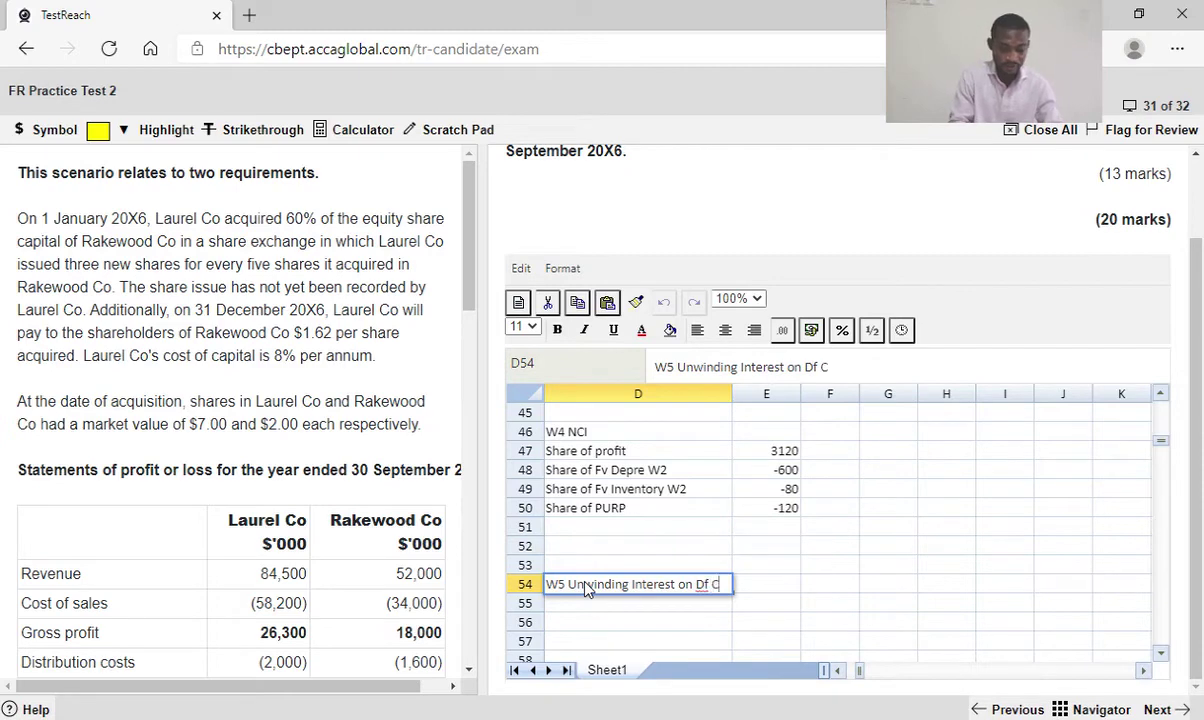
text(ons)
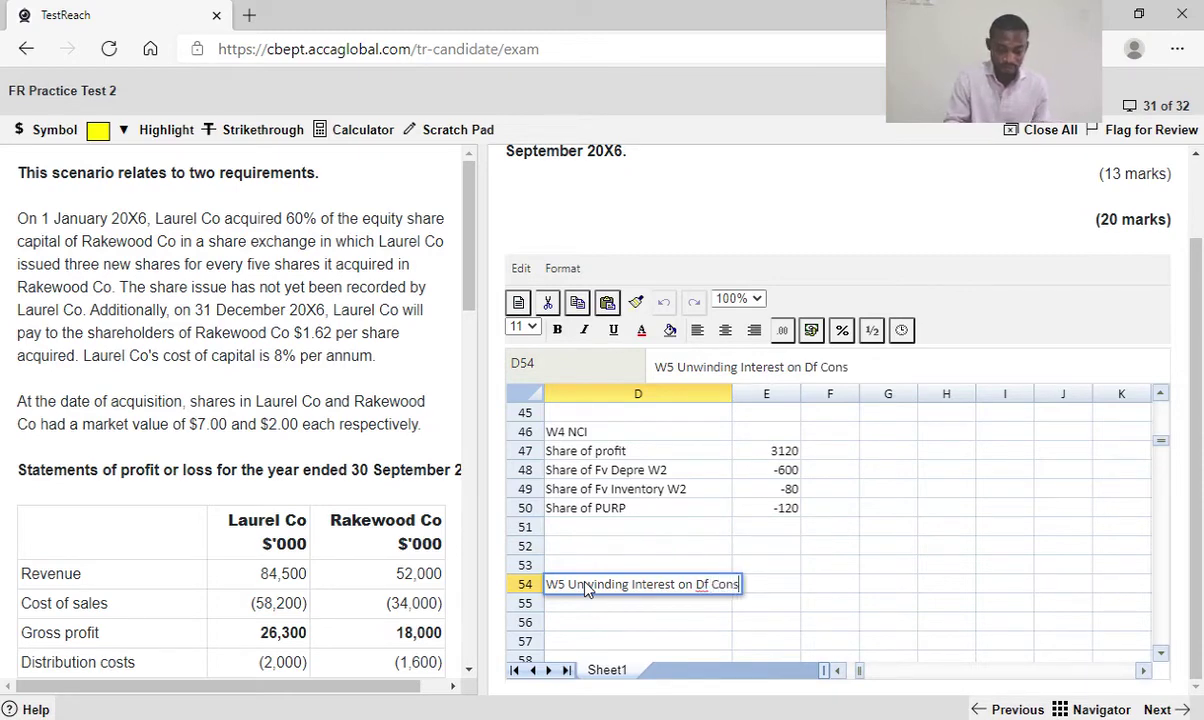
text(.)
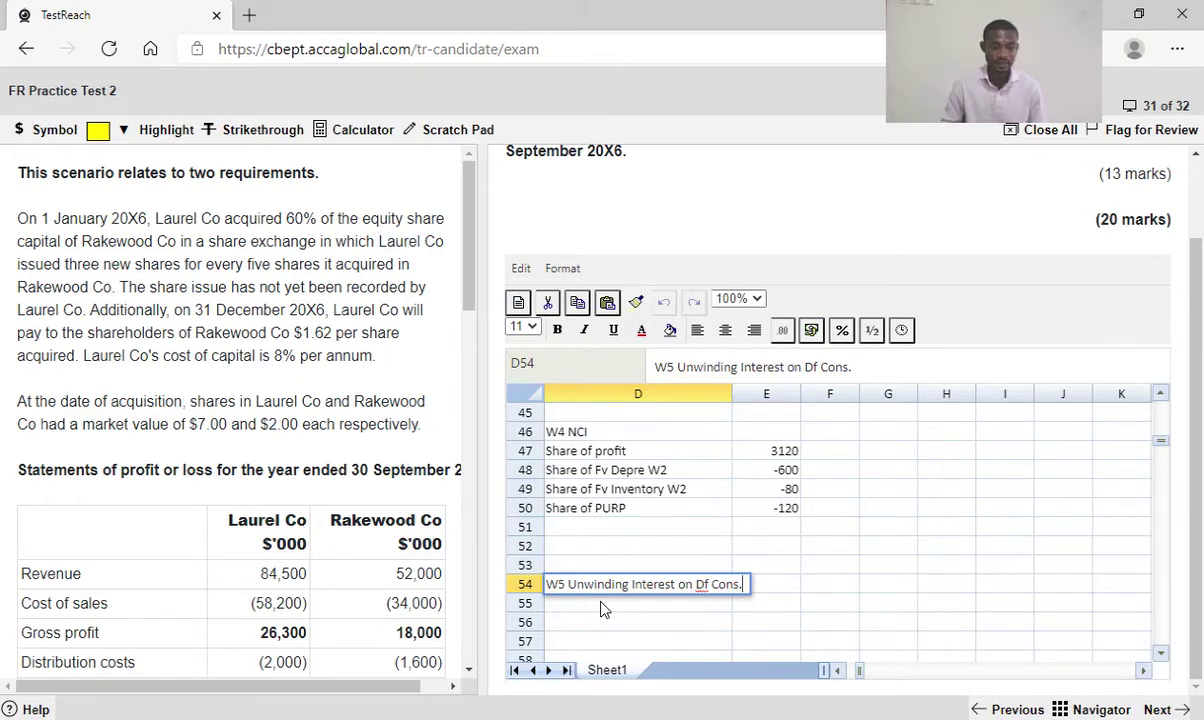
Add the label Df Cons. in D55 under the W5 heading
click(601, 615)
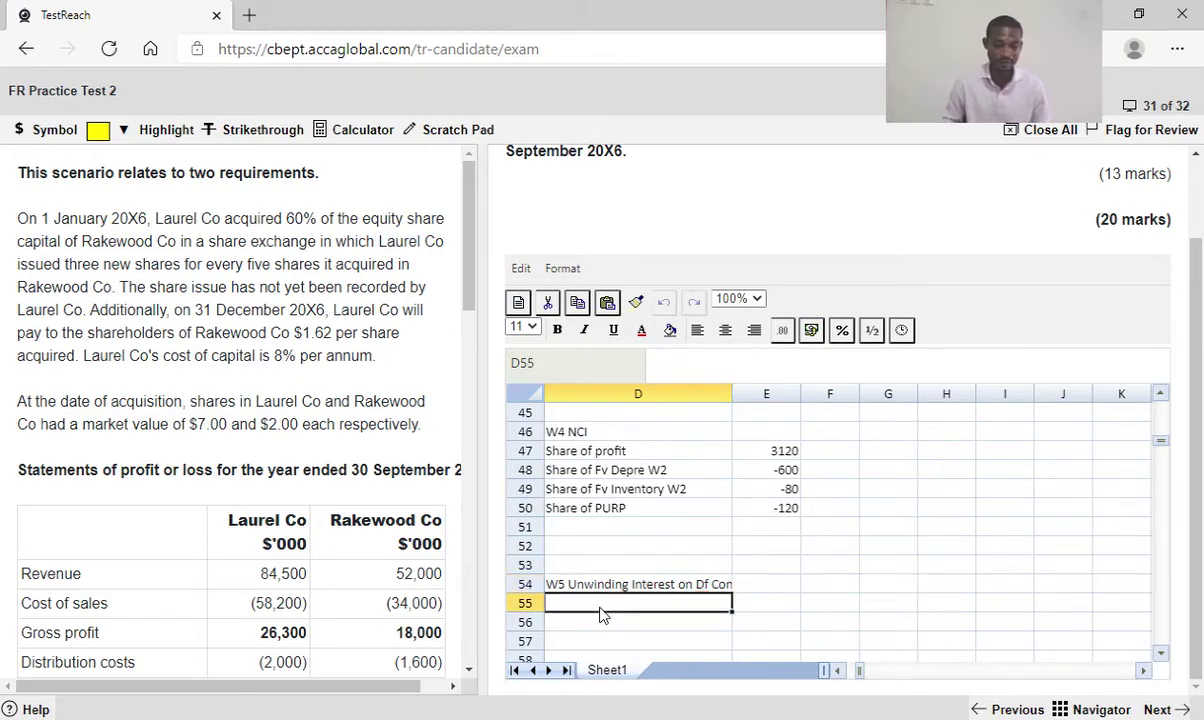
text(D)
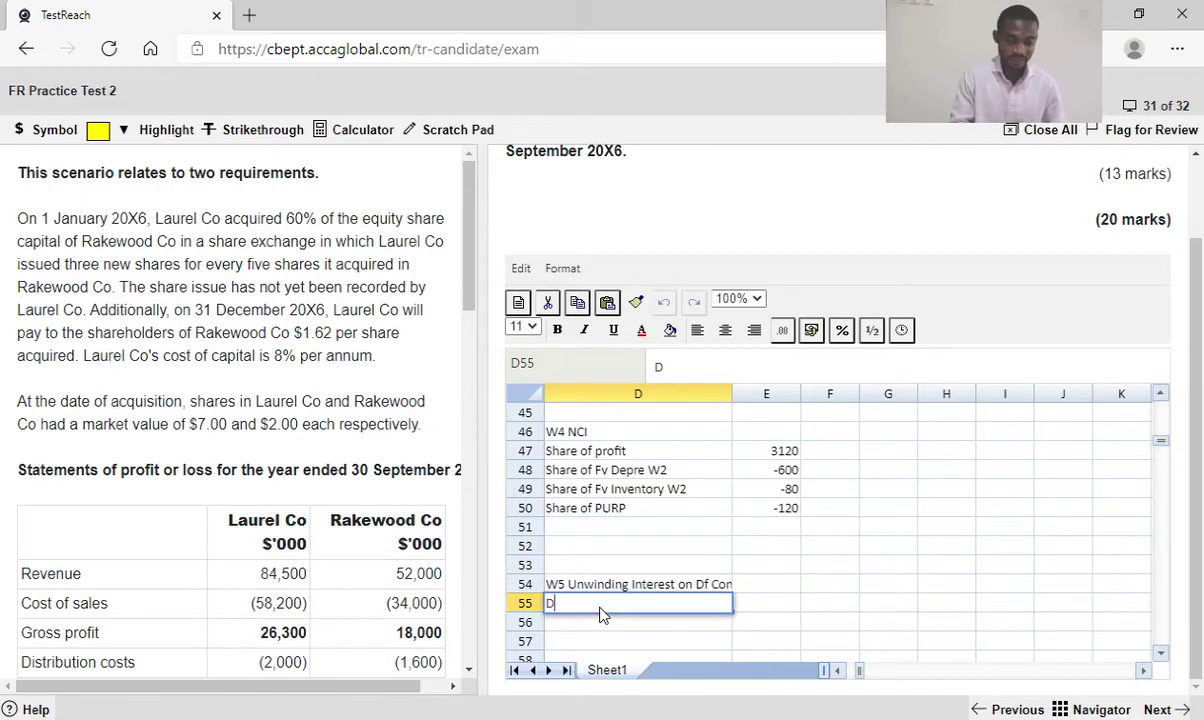
text(f C)
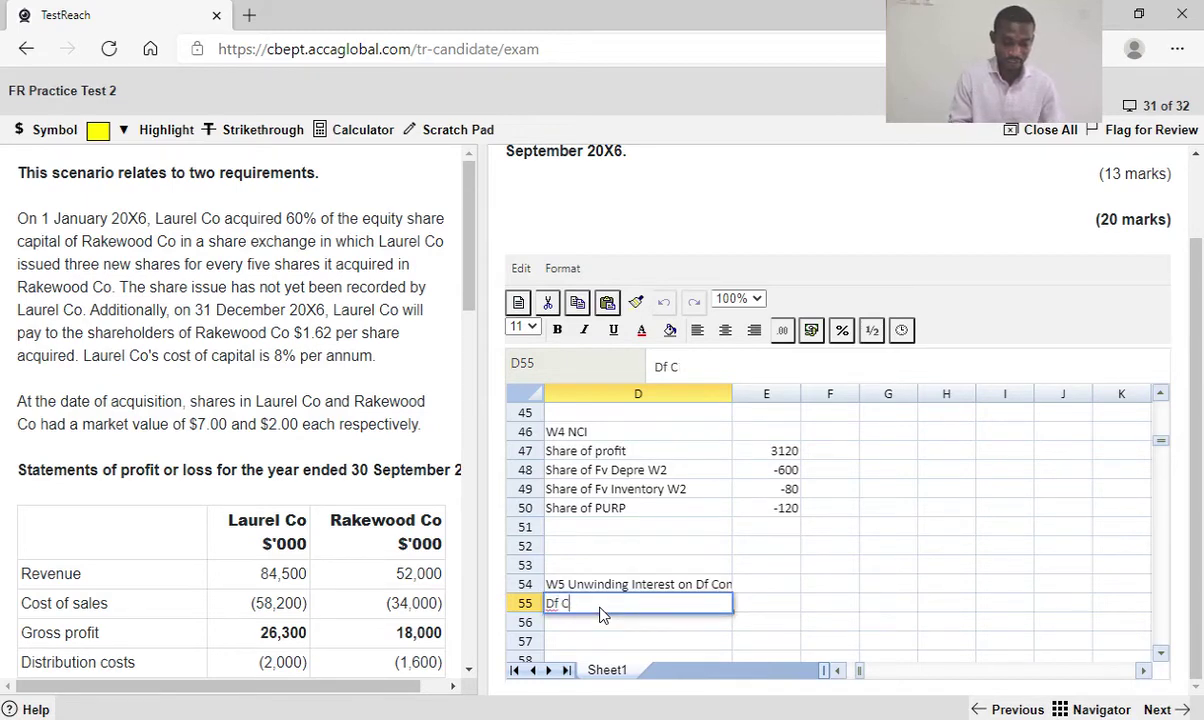
text(ion)
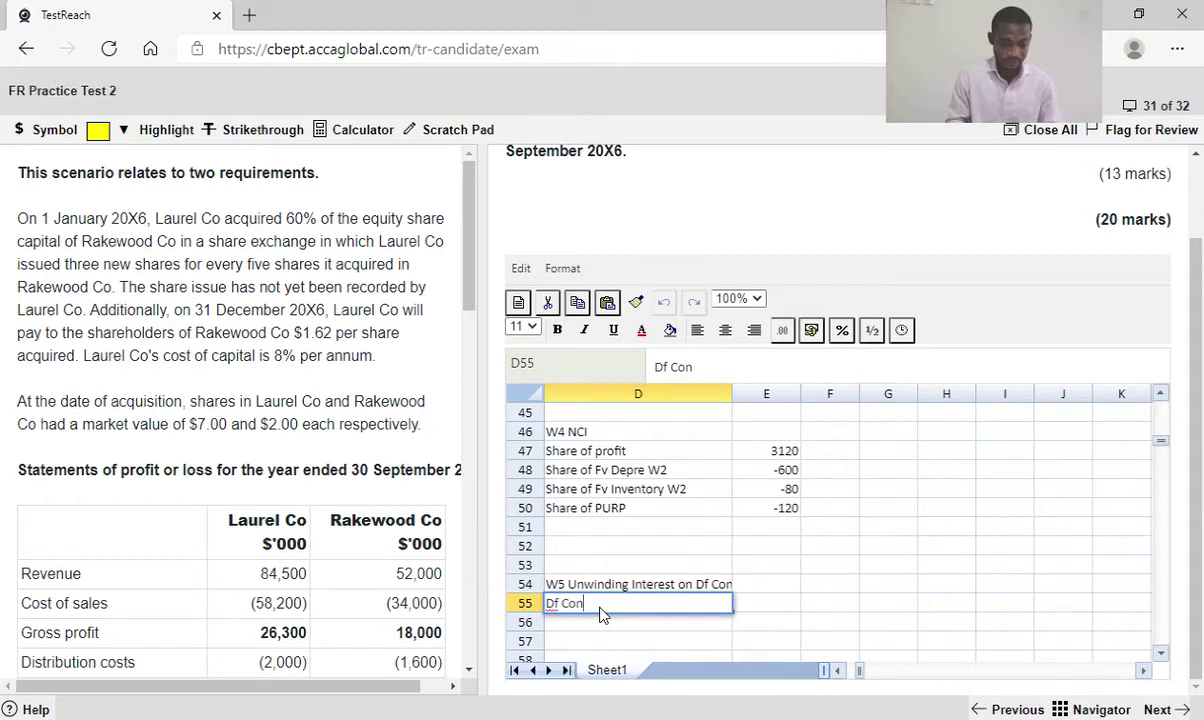
text(s.)
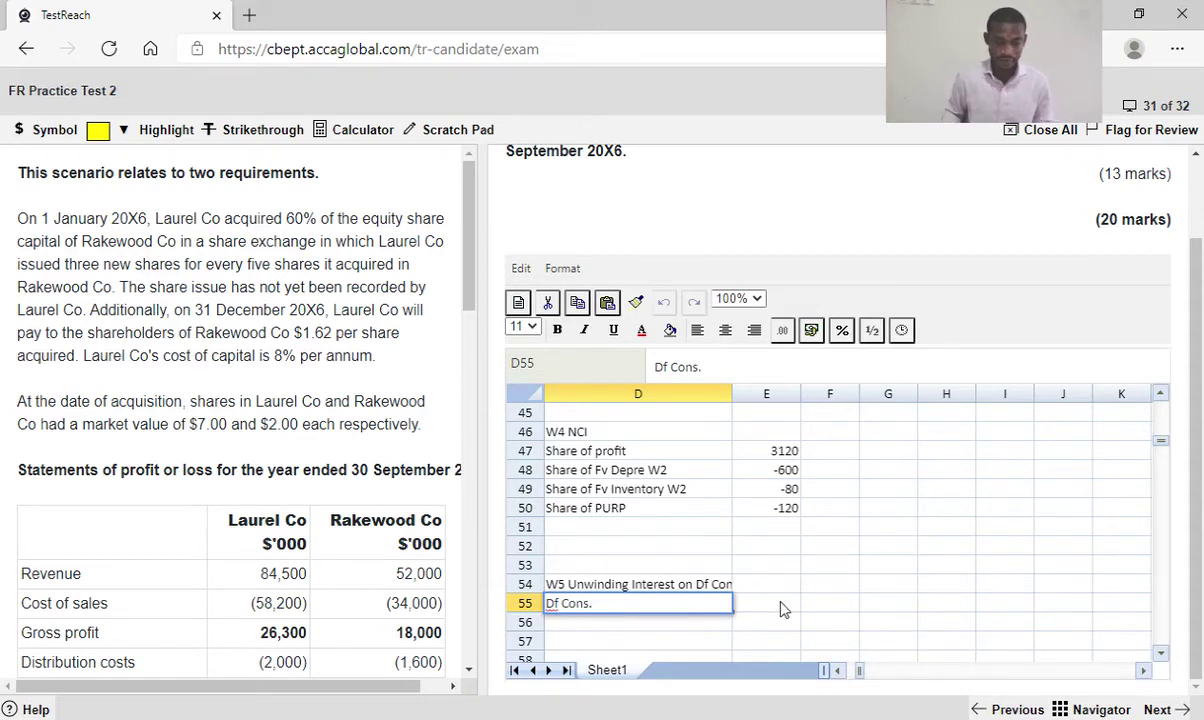
Enter the formula =15000*0.6*1.62*1/1.08^1 in E55 for the present value of the deferred consideration
click(785, 611)
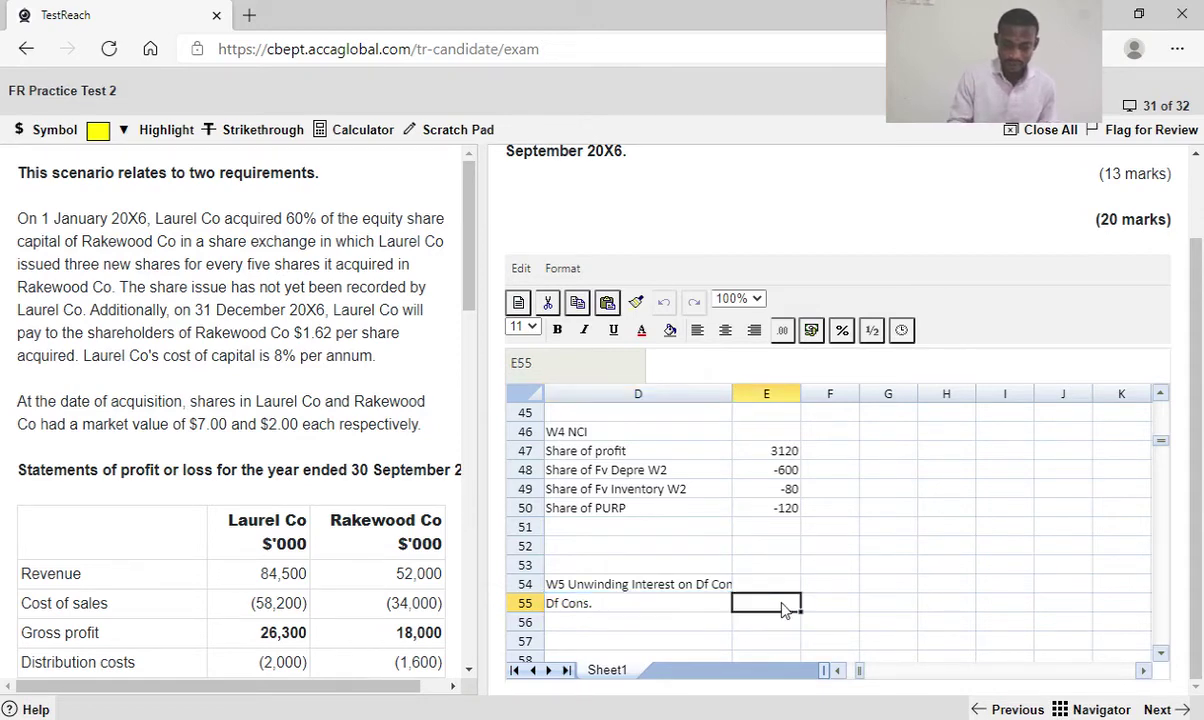
text(=)
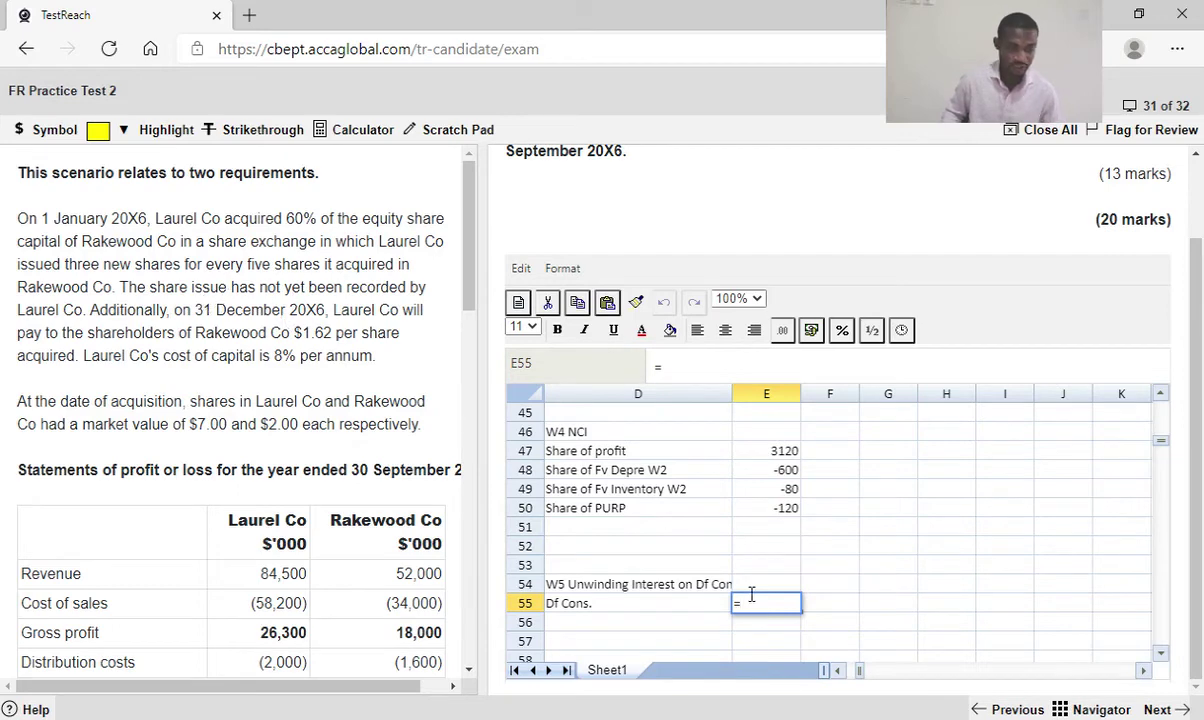
text(1500)
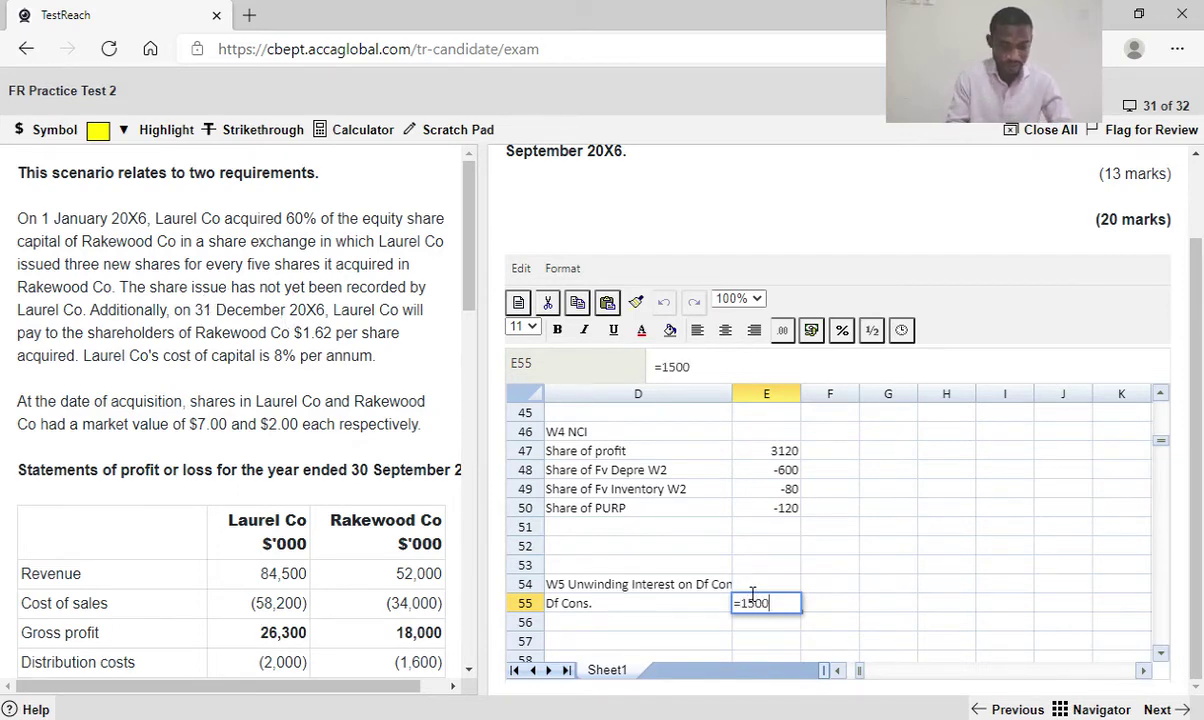
text(*)
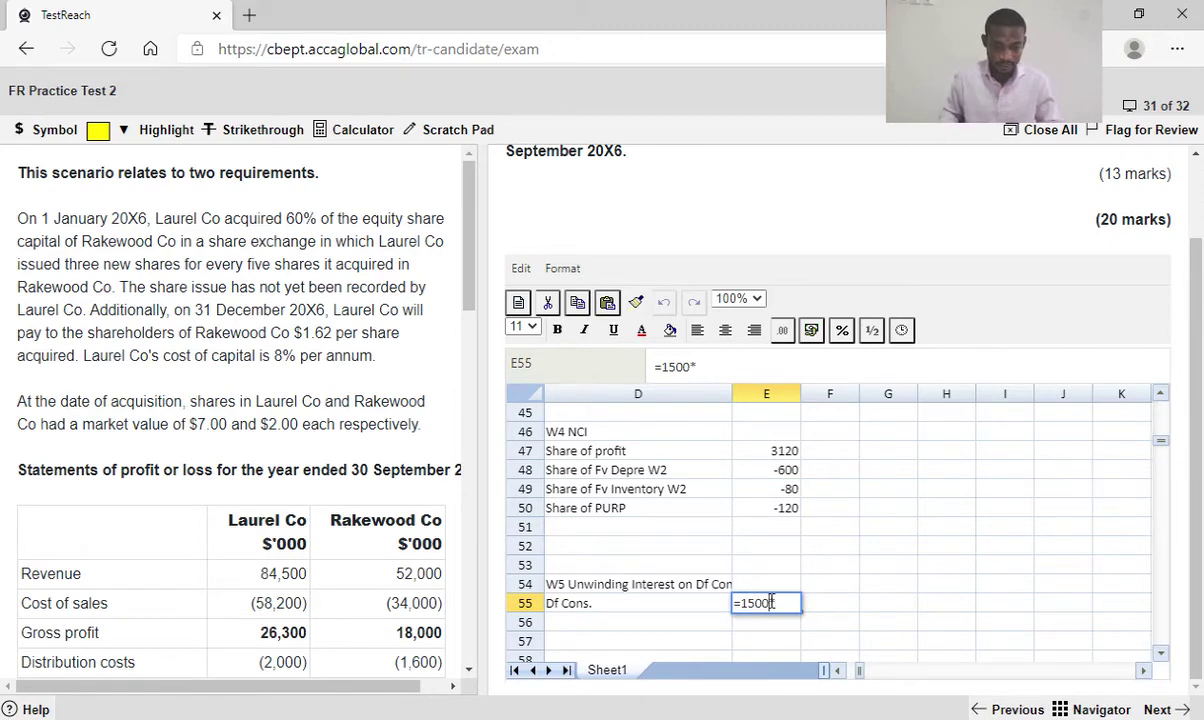
text(0)
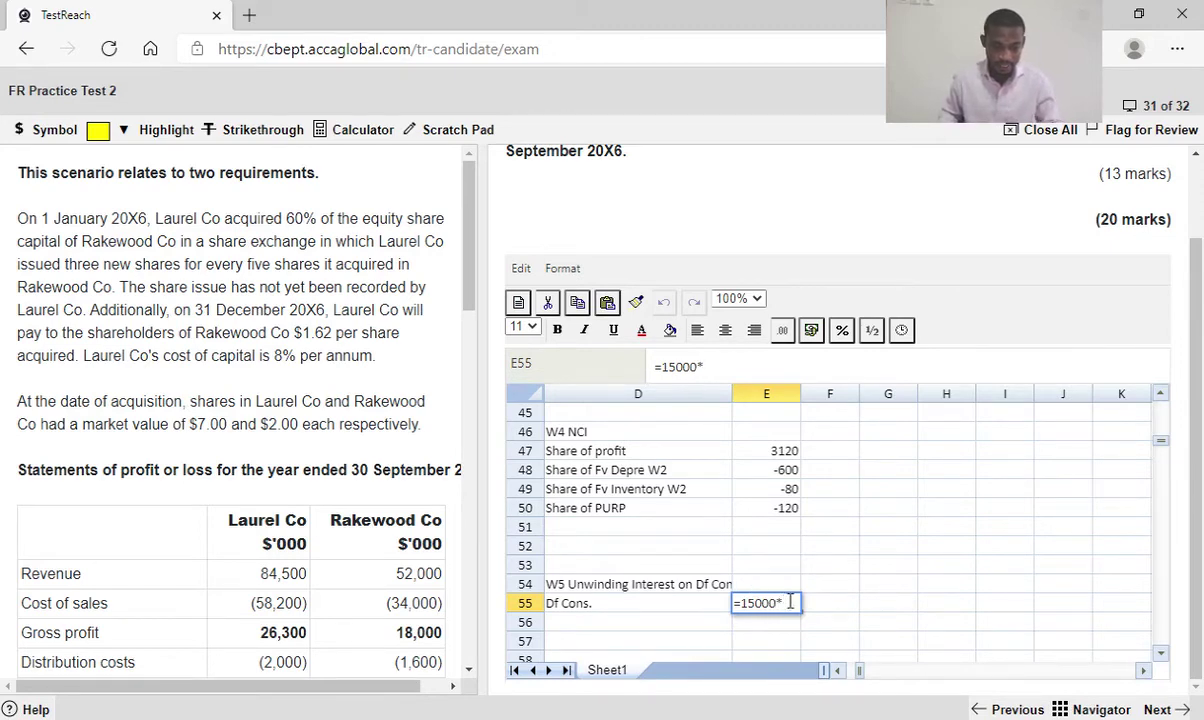
text(0.6)
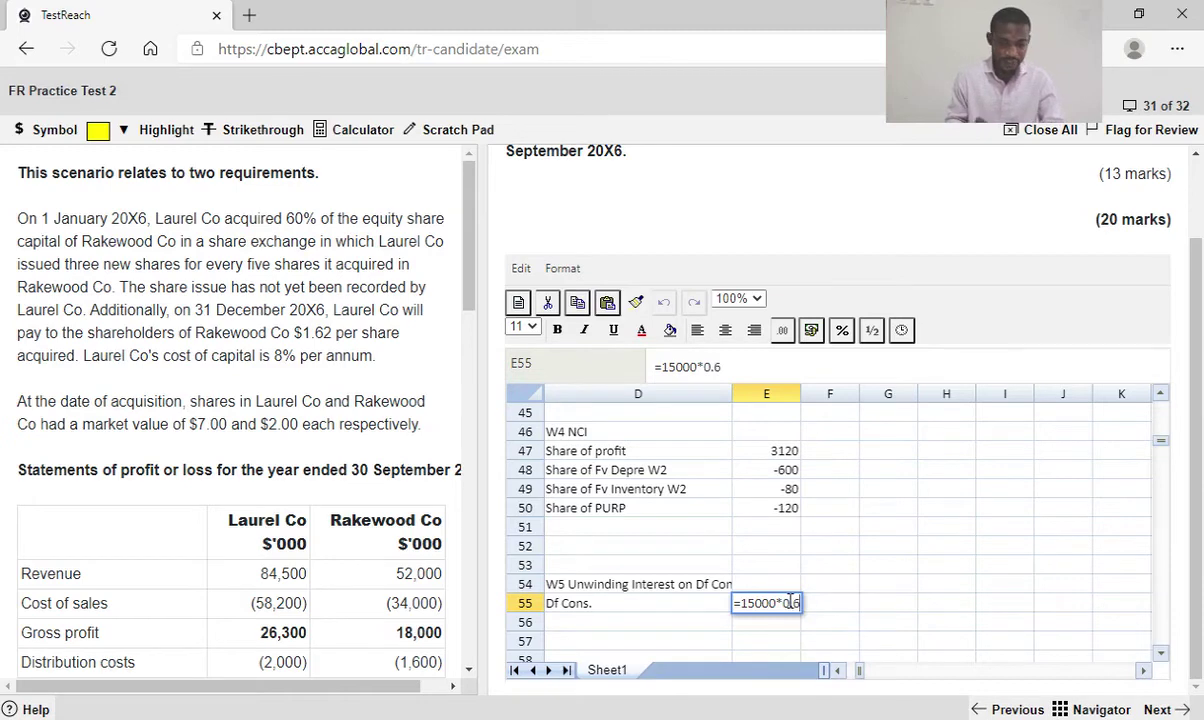
text(*)
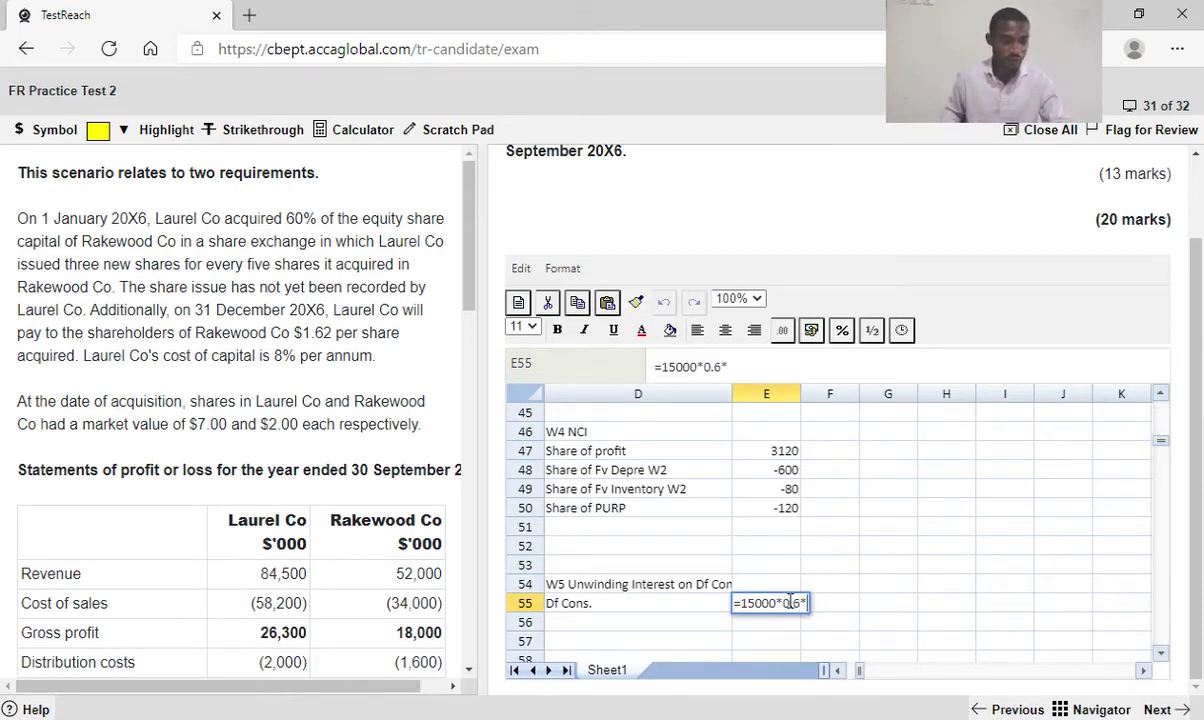
text(1.6)
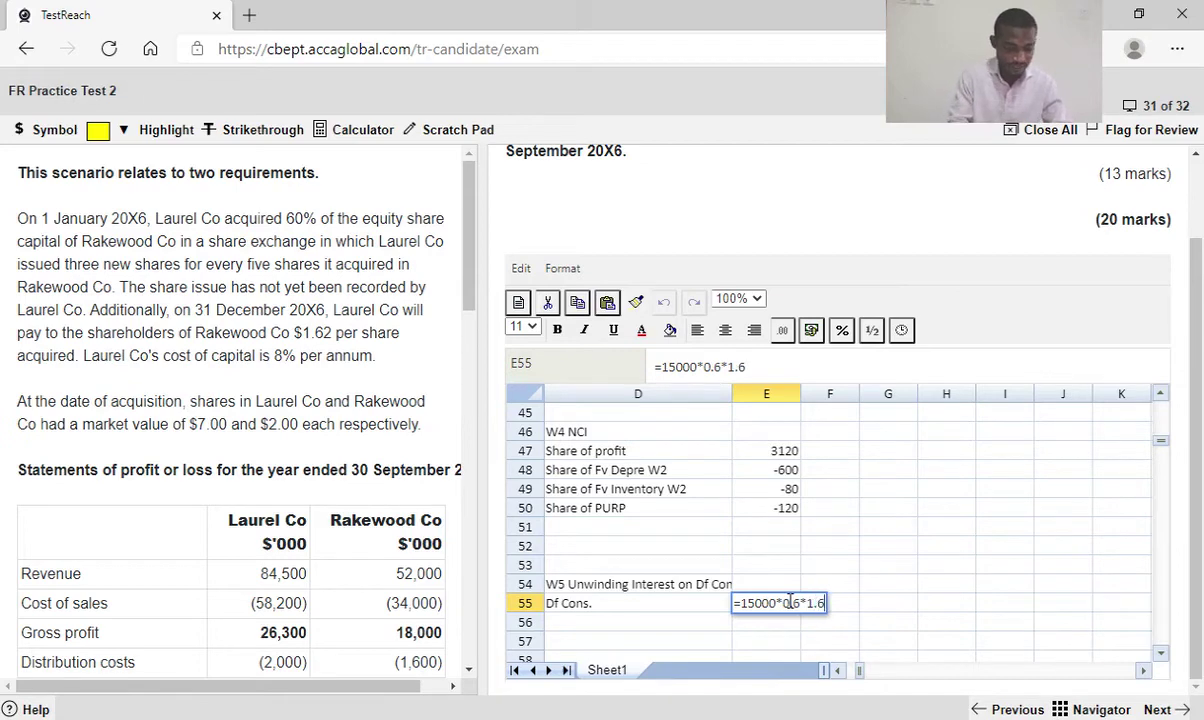
text(2*)
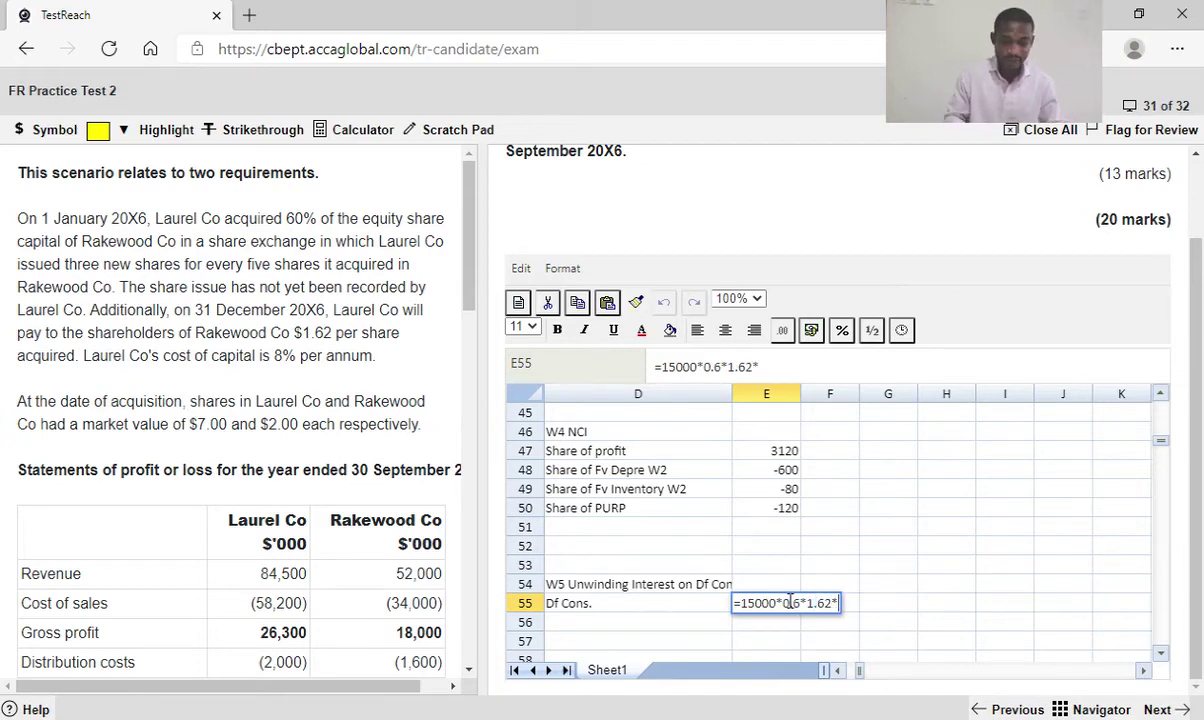
text(1/1)
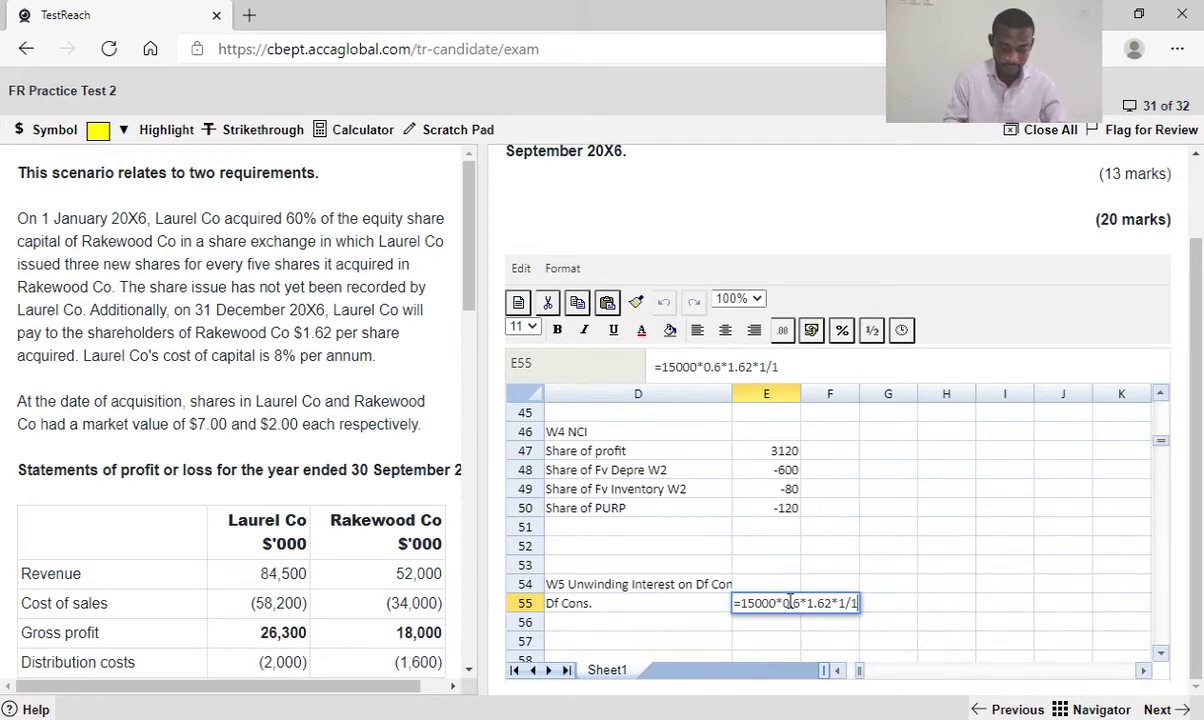
text(.0)
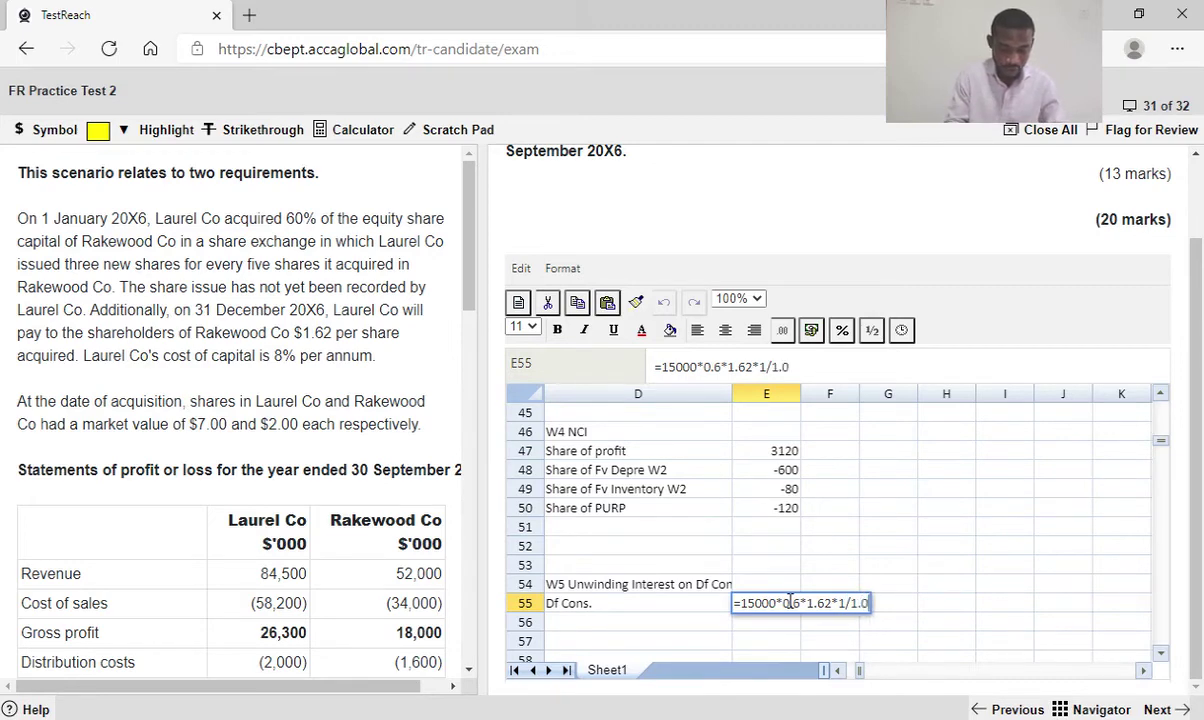
text(861)
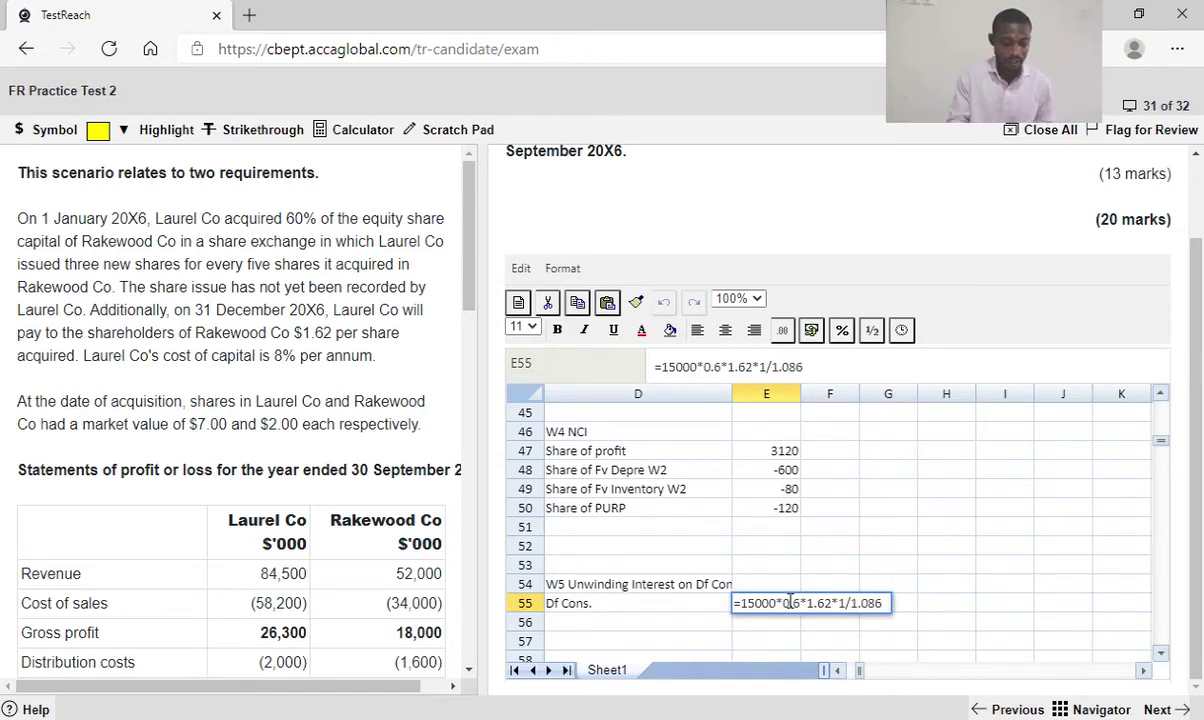
key(BackSpace)
text(^)
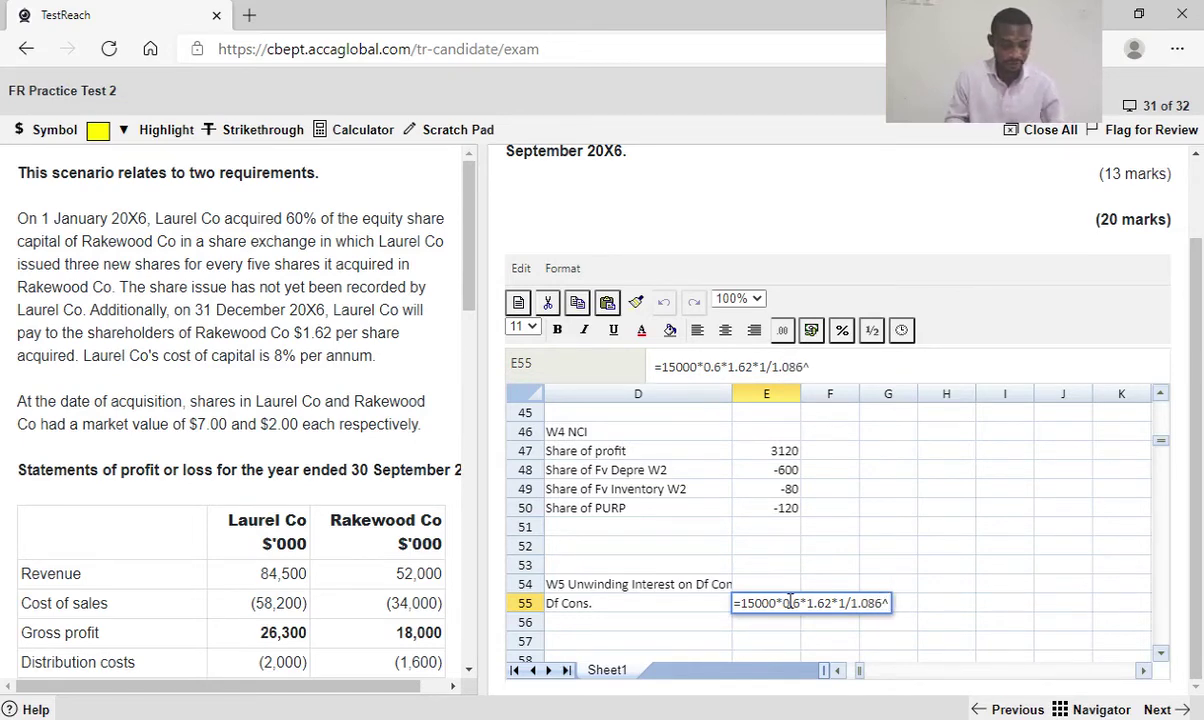
text(1)
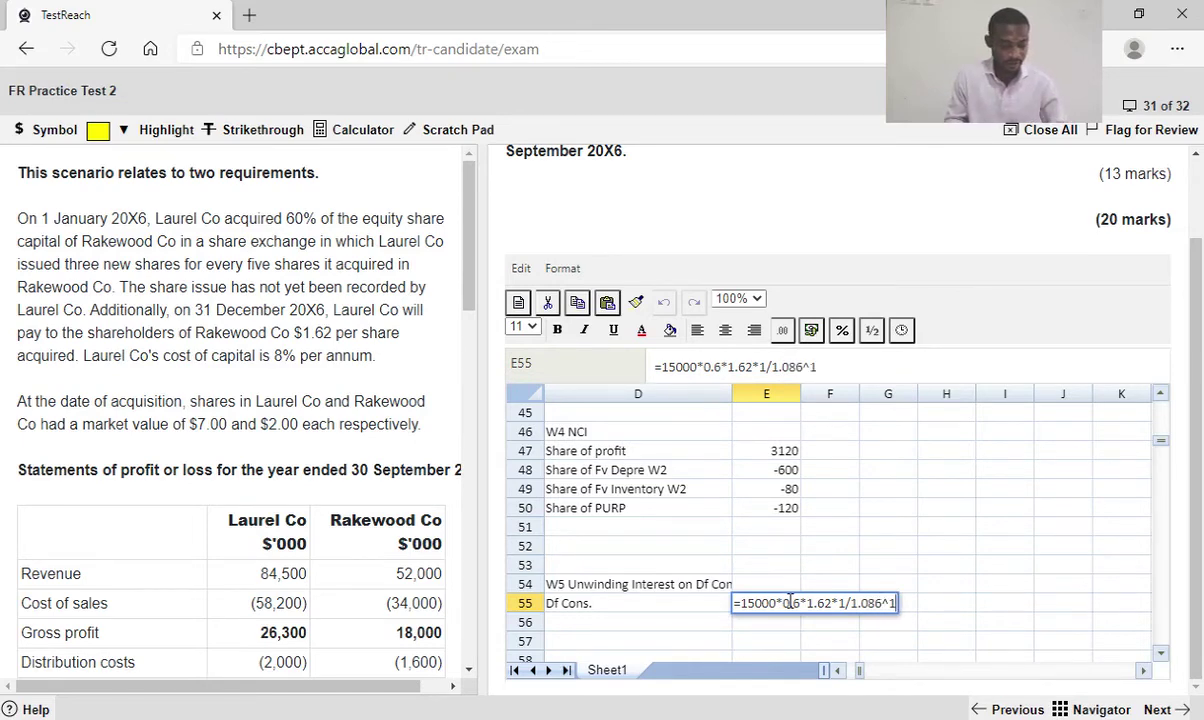
click(877, 601)
key(BackSpace)
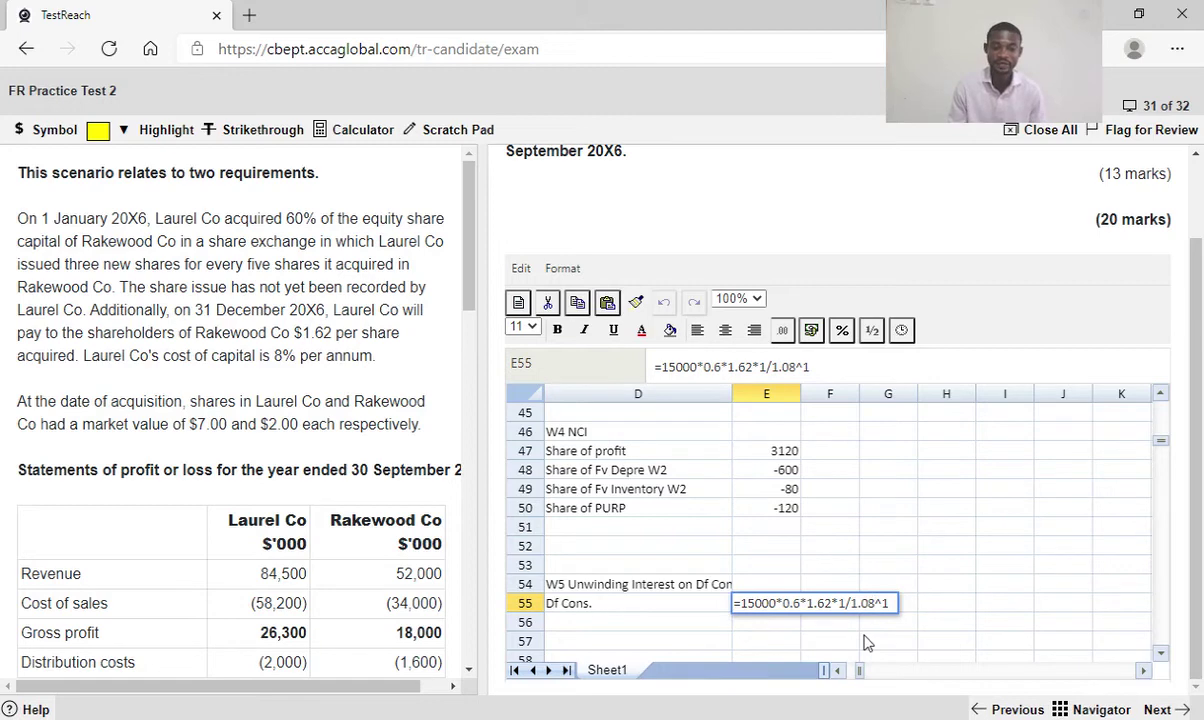
key(Return)
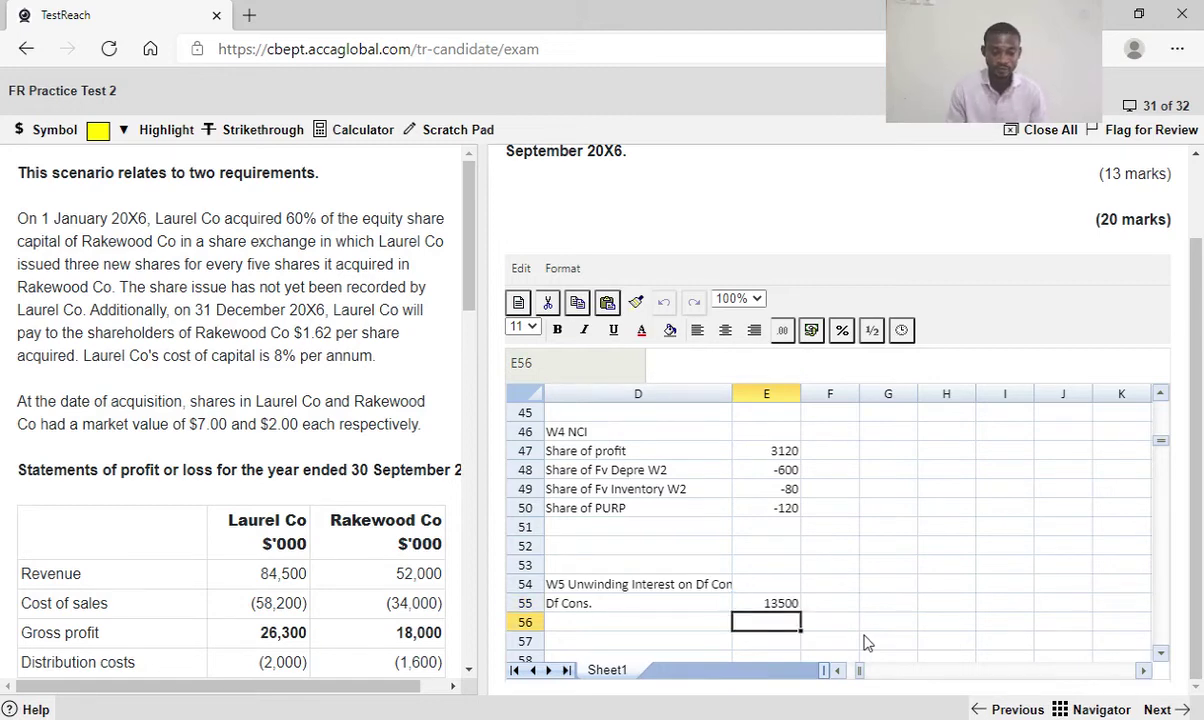
scroll(940, 518, up, 6)
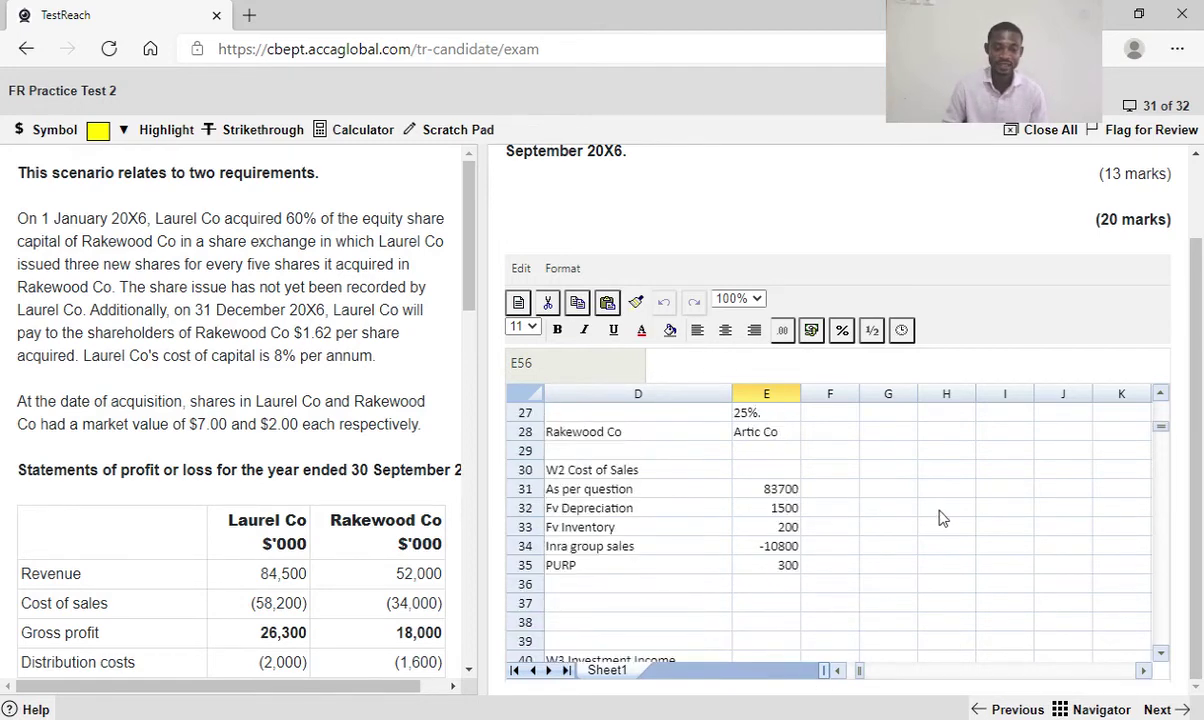
scroll(940, 518, up, 4)
scroll(940, 518, up, 6)
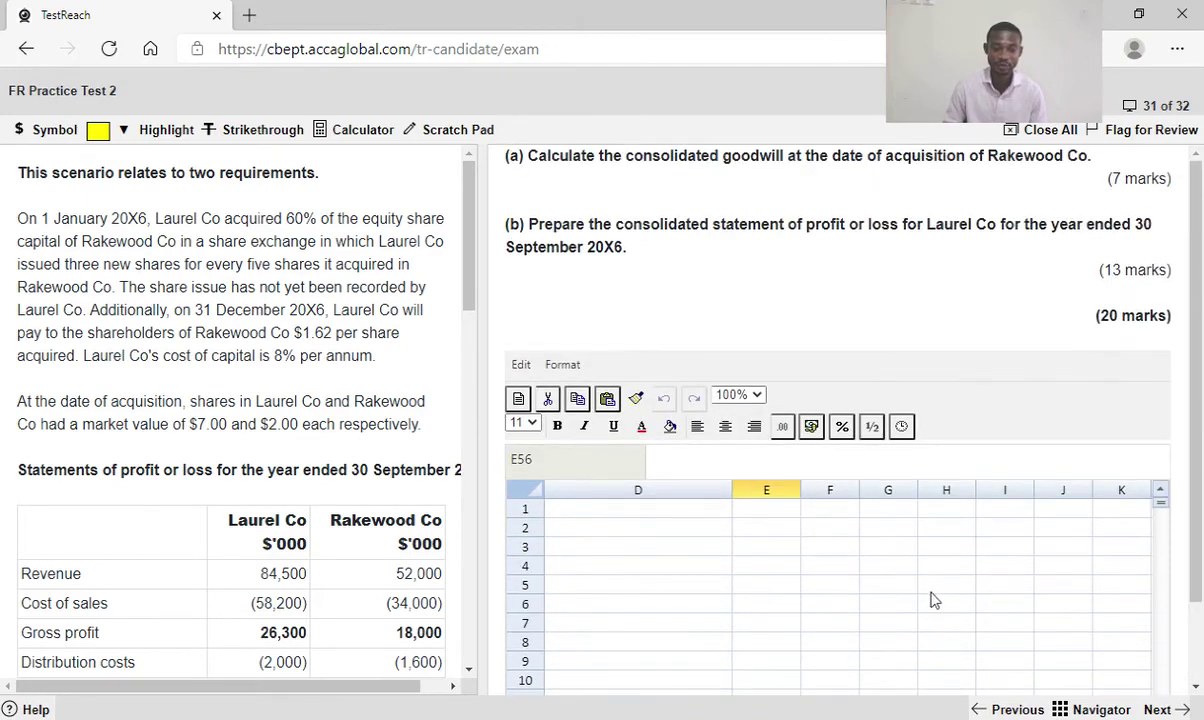
scroll(931, 600, down, 7)
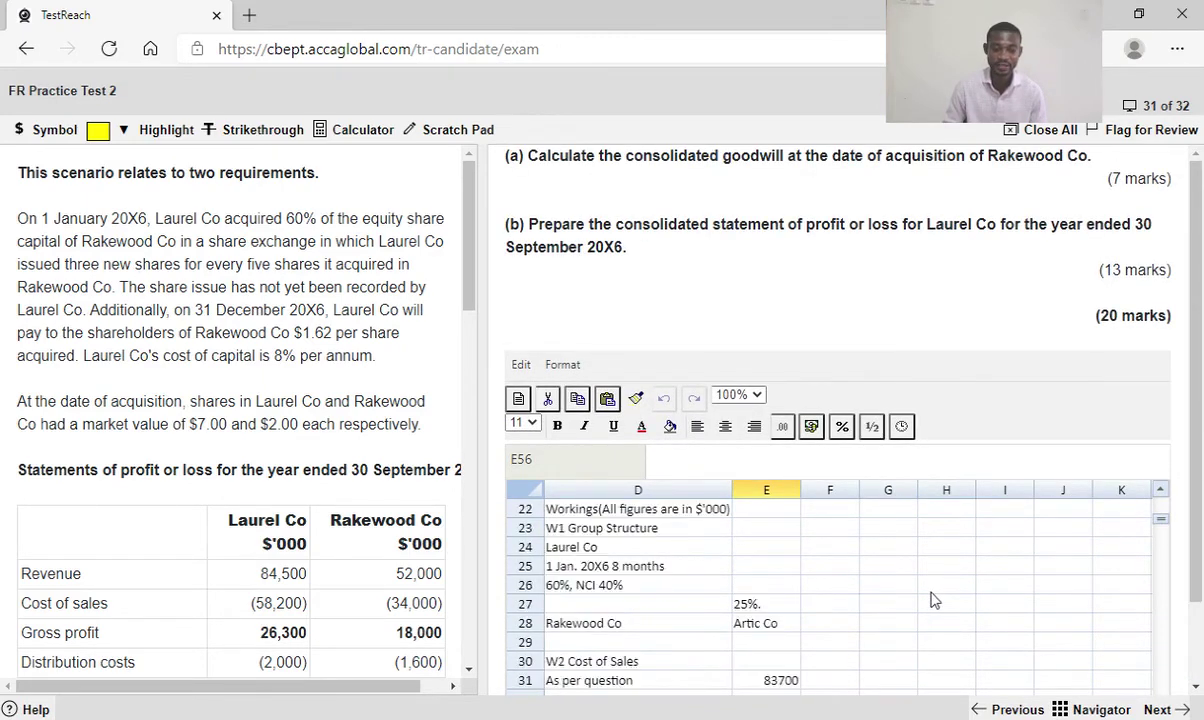
scroll(931, 600, down, 6)
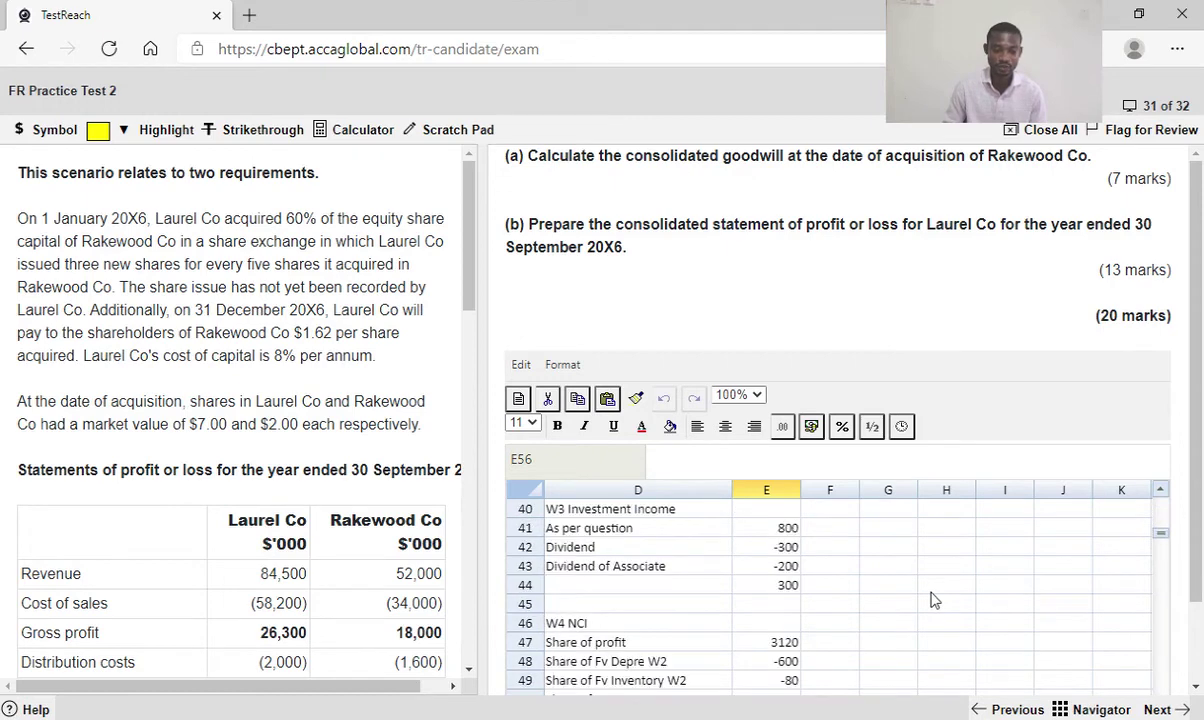
Add the label Interest in D56, below Df Cons. in the W5 unwinding interest working
scroll(931, 600, down, 2)
scroll(931, 600, down, 2)
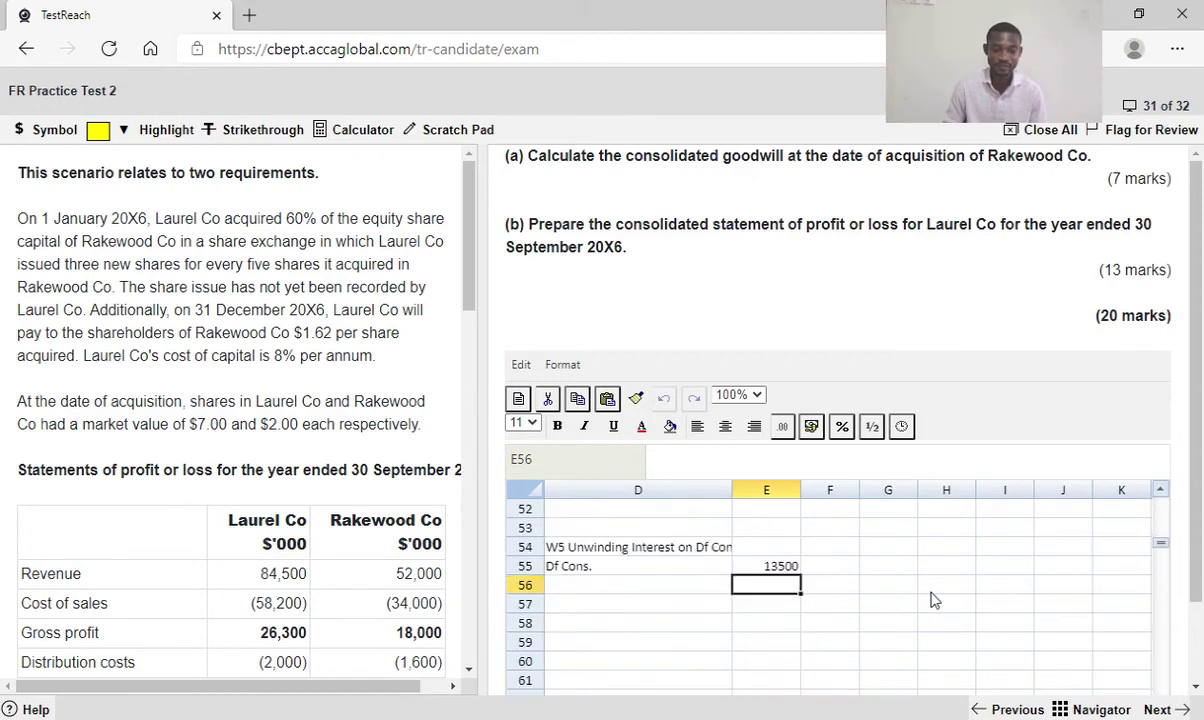
click(615, 590)
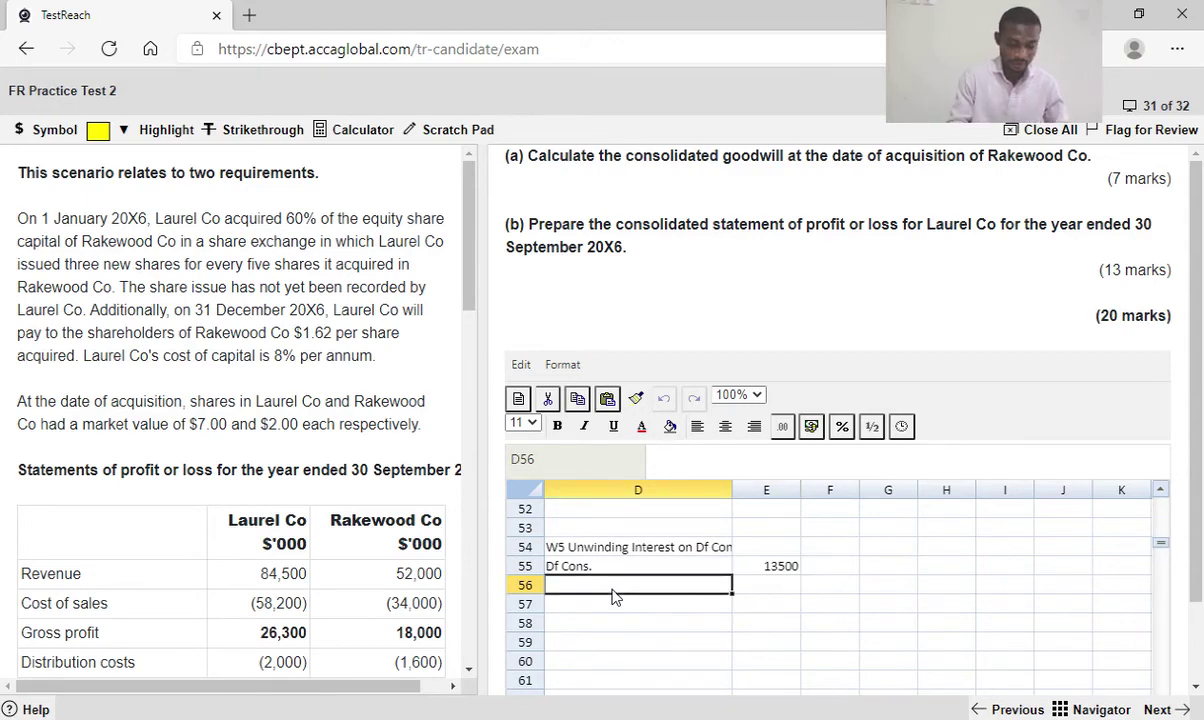
text(Interest)
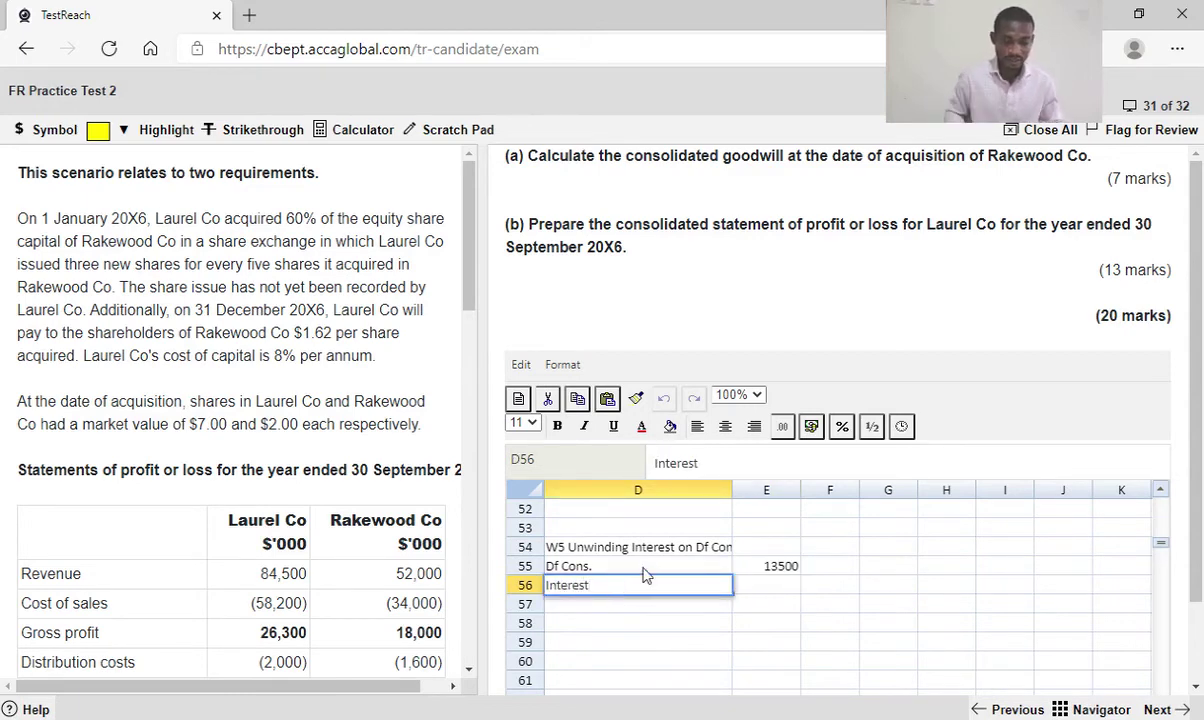
Enter the formula =E55*0.08*9/12 in E56 to calculate nine months' unwinding interest at 8%
click(754, 590)
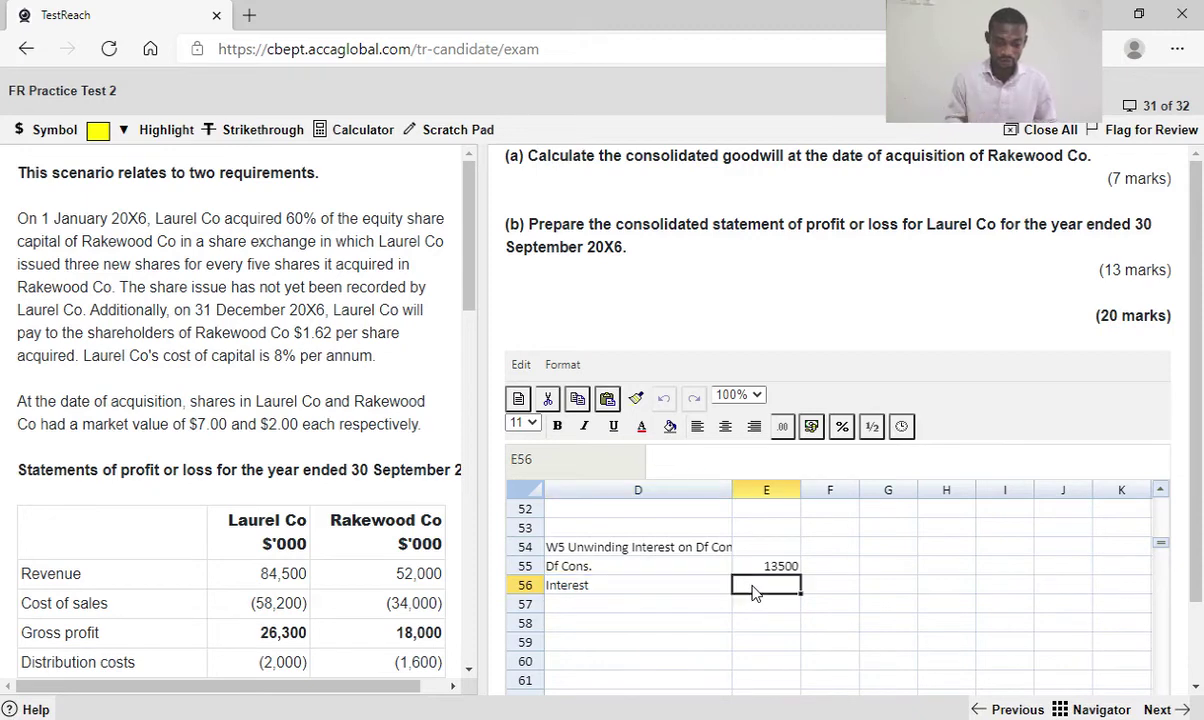
text(=)
click(780, 568)
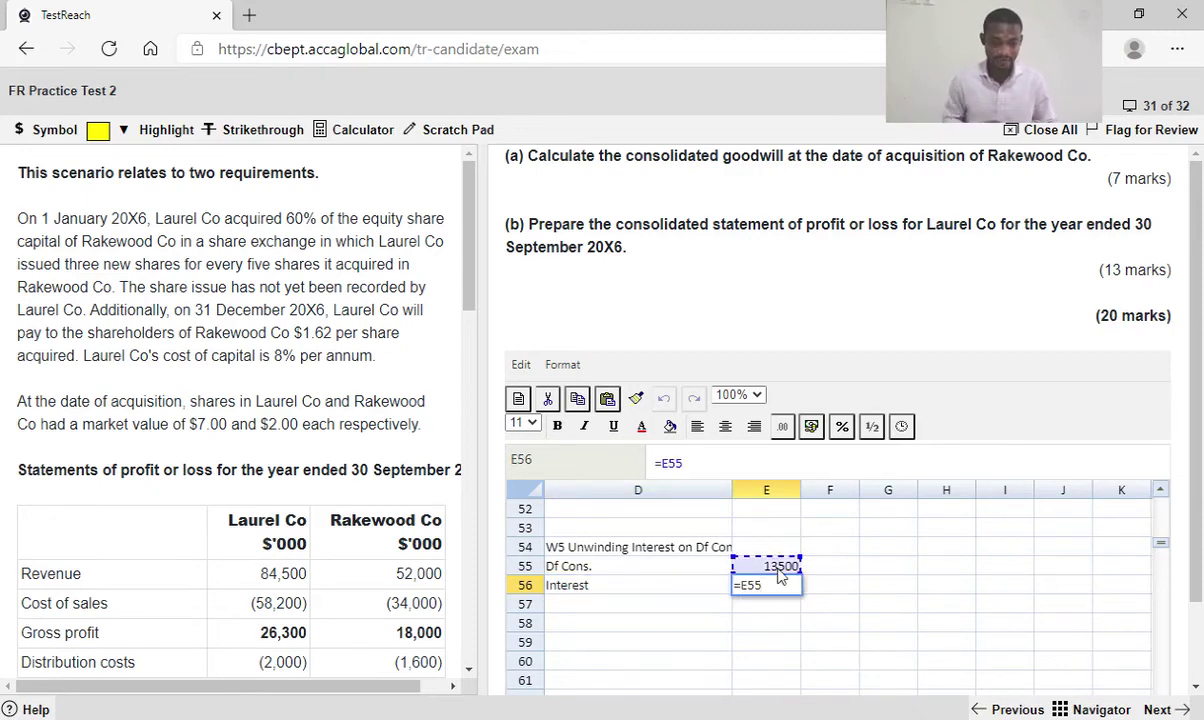
text(*)
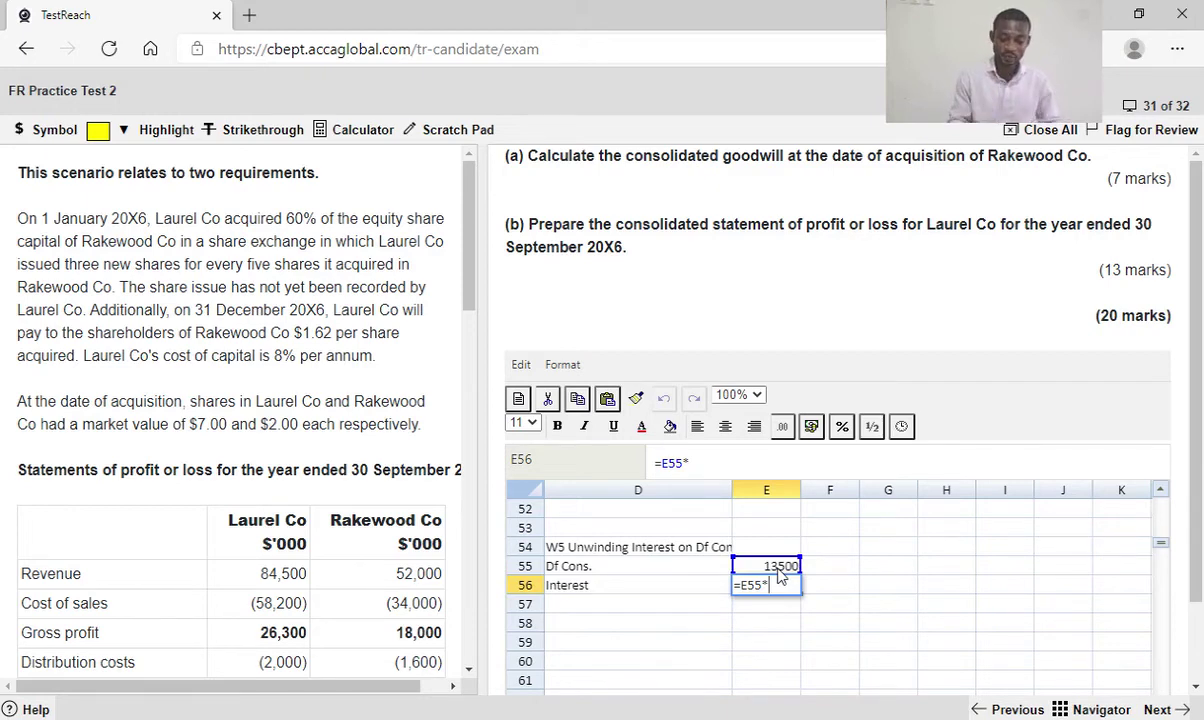
text(0.08)
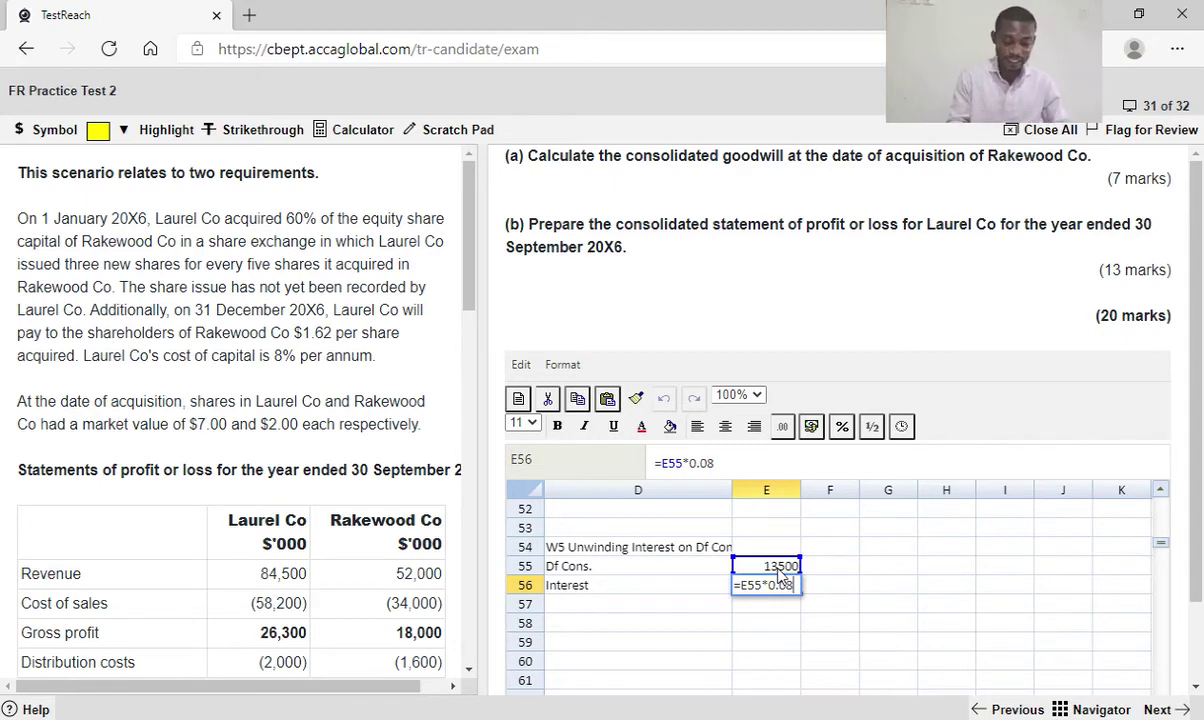
text(*9)
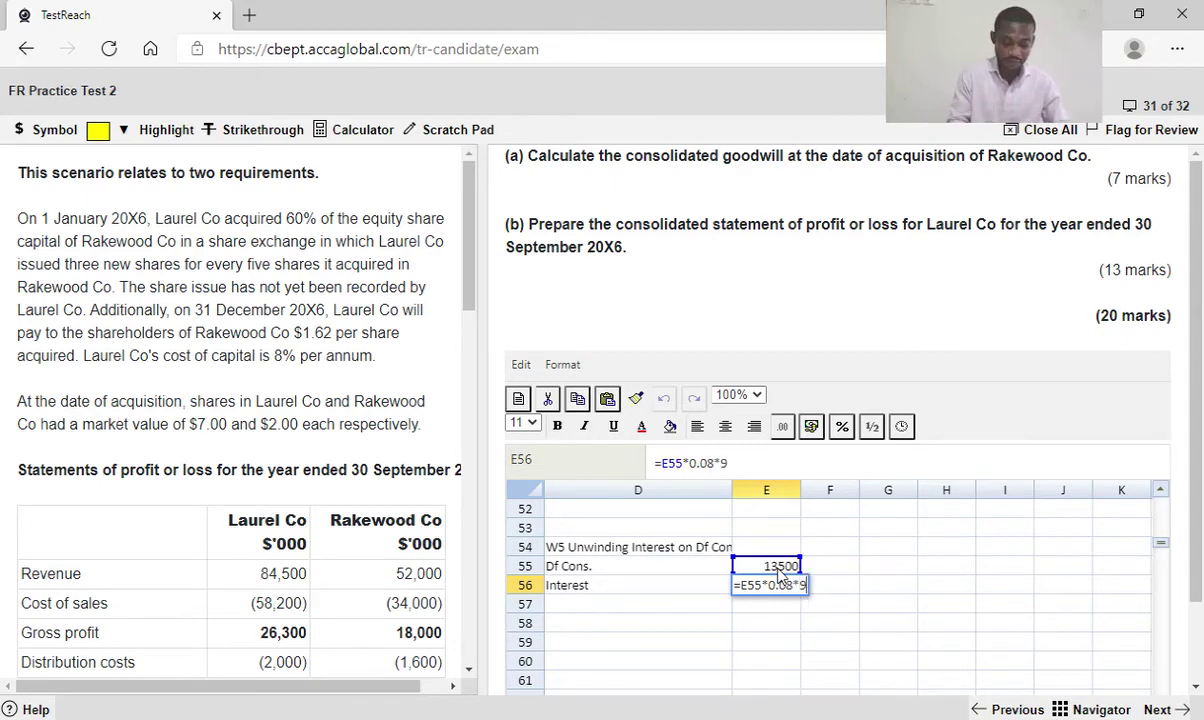
text(/12)
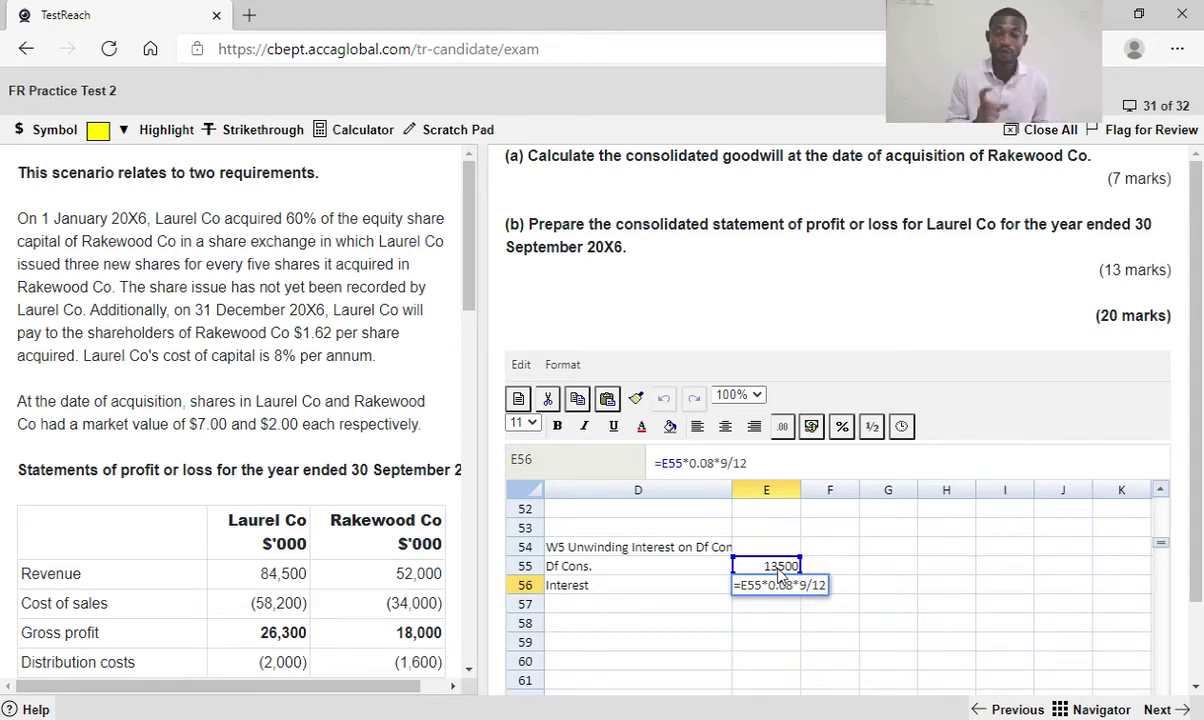
key(Return)
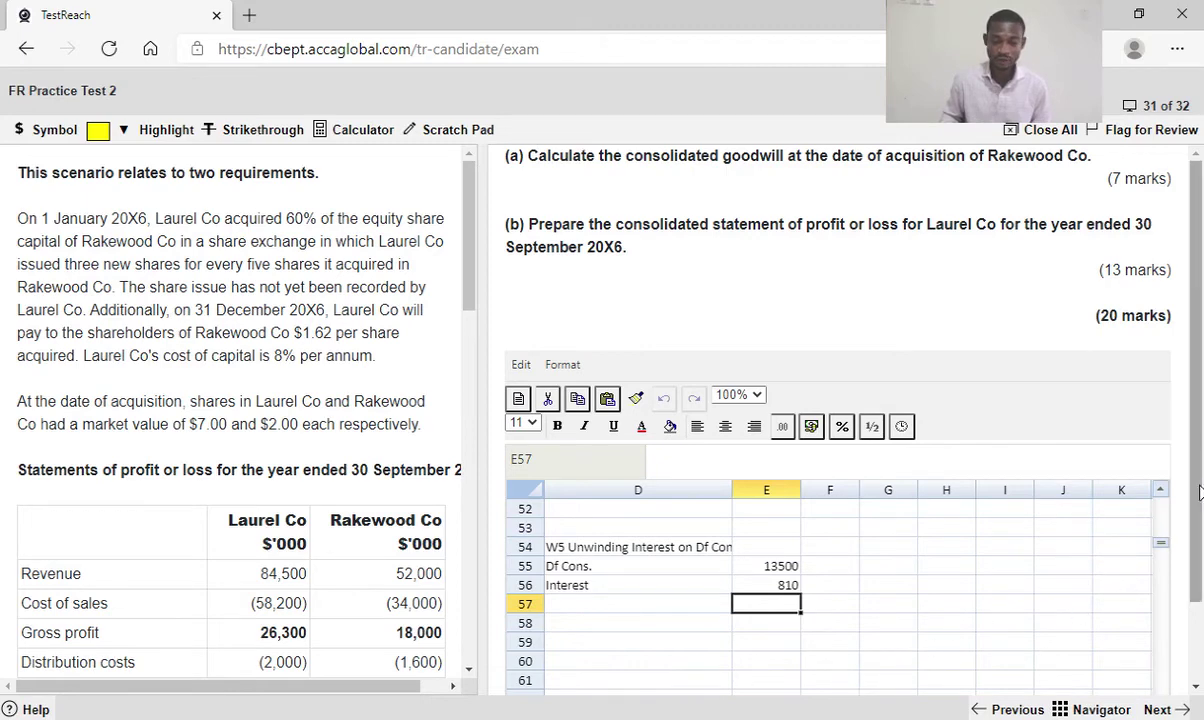
Change the Finance cost formula in B33 to =-300-E56 so it includes the W5 unwinding interest
scroll(1199, 596, down, 2)
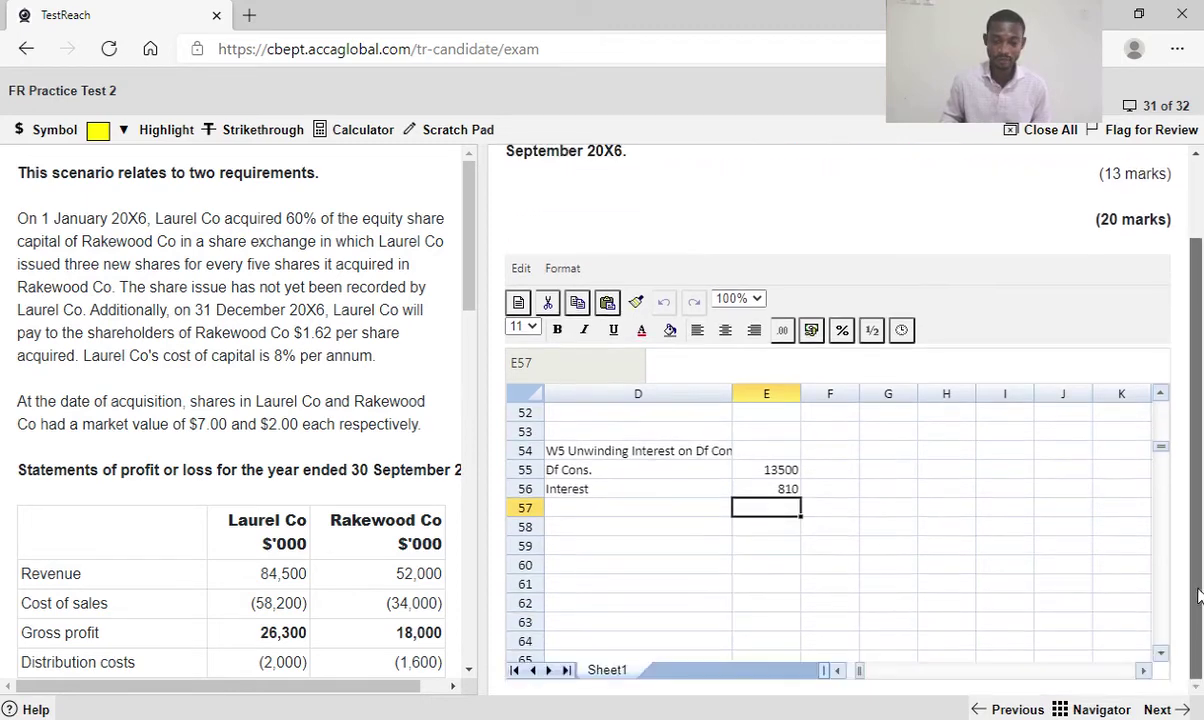
click(838, 671)
click(838, 671)
click(838, 671)
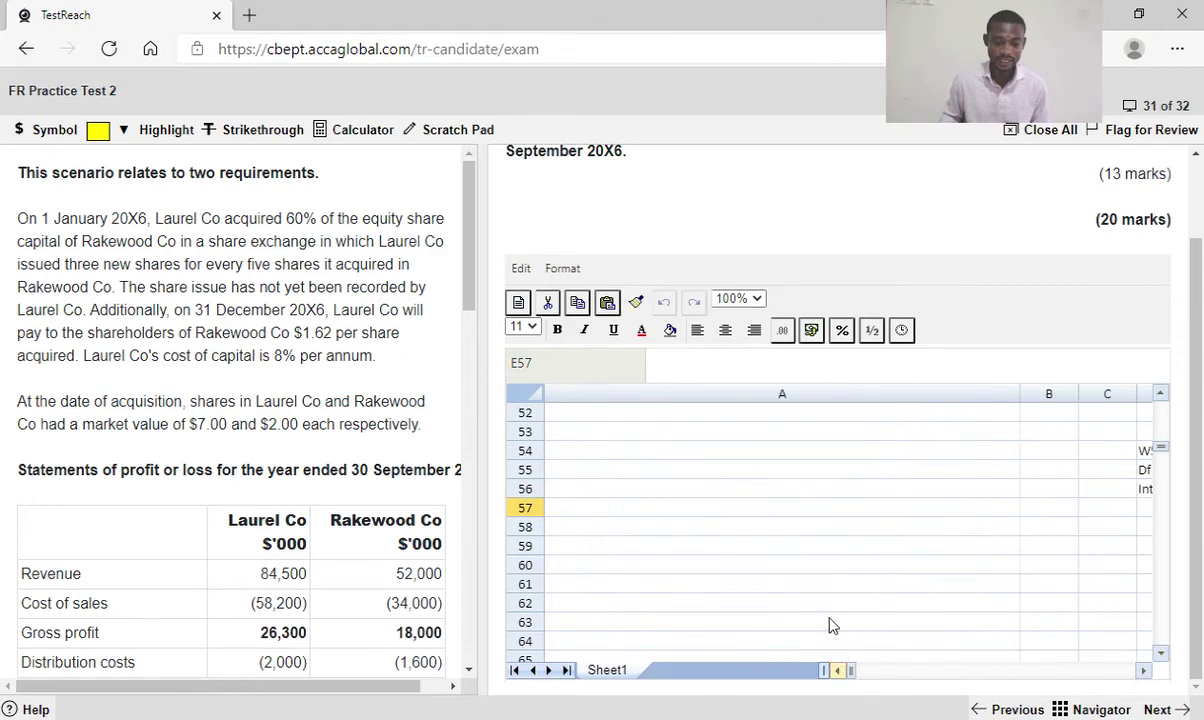
scroll(829, 625, up, 7)
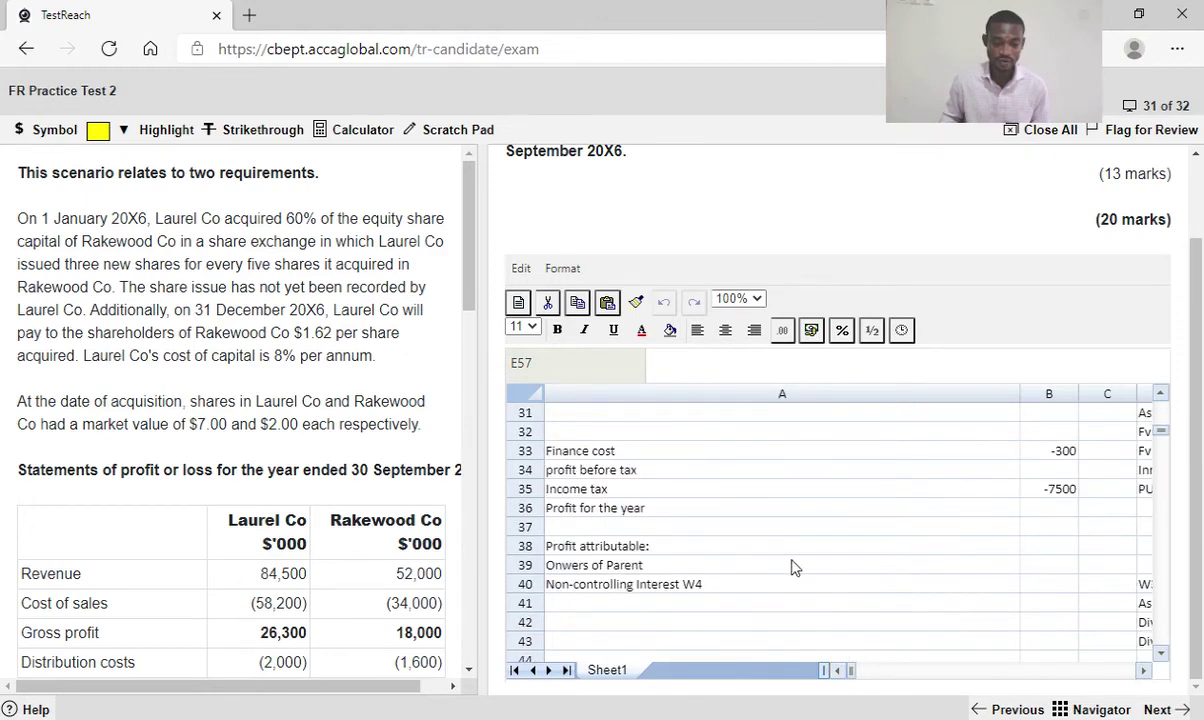
scroll(791, 567, up, 1)
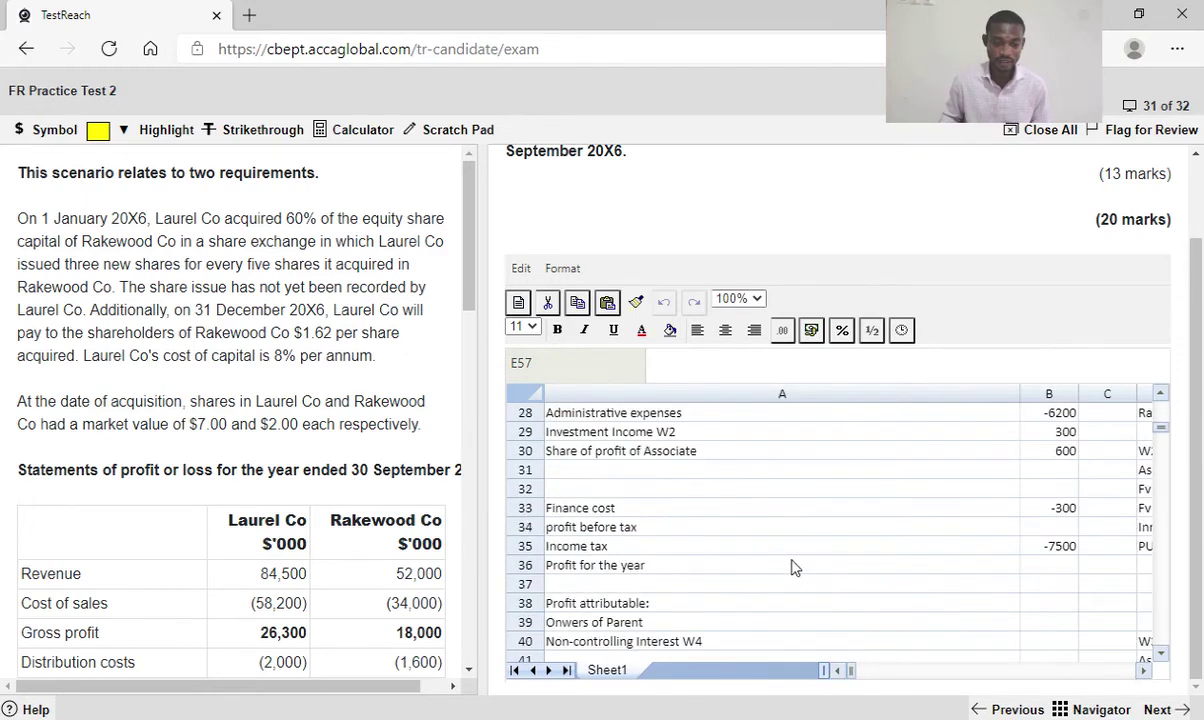
double_click(1054, 509)
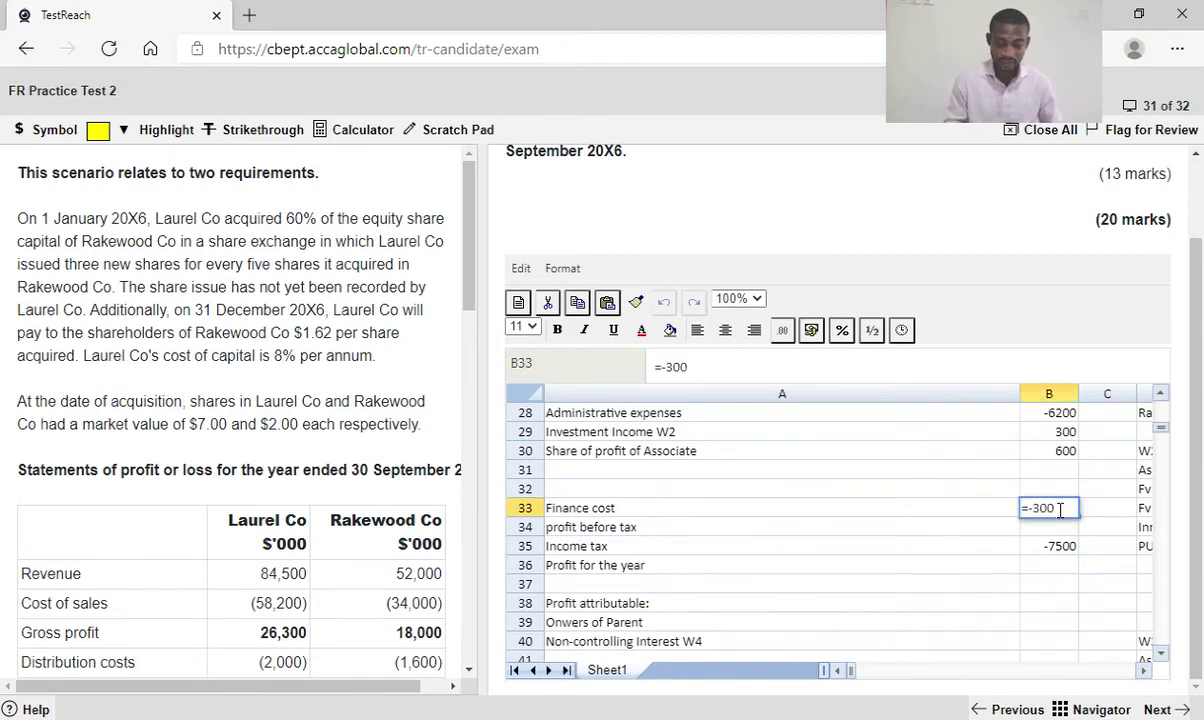
text(+)
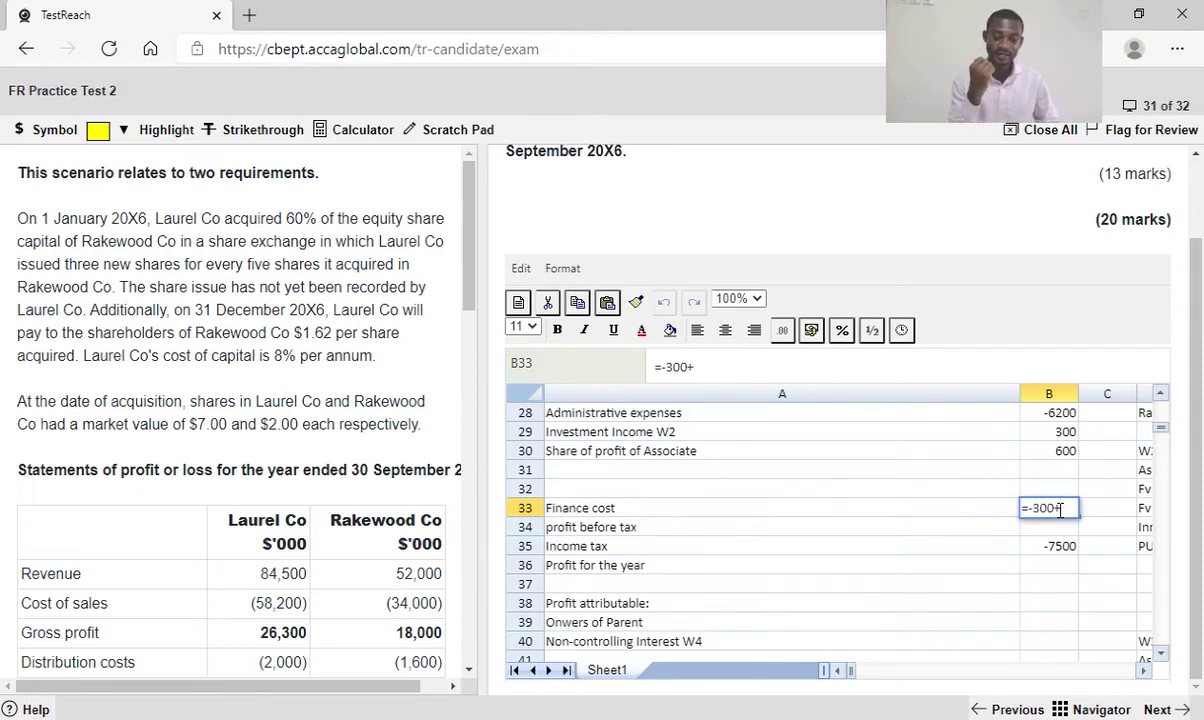
key(BackSpace)
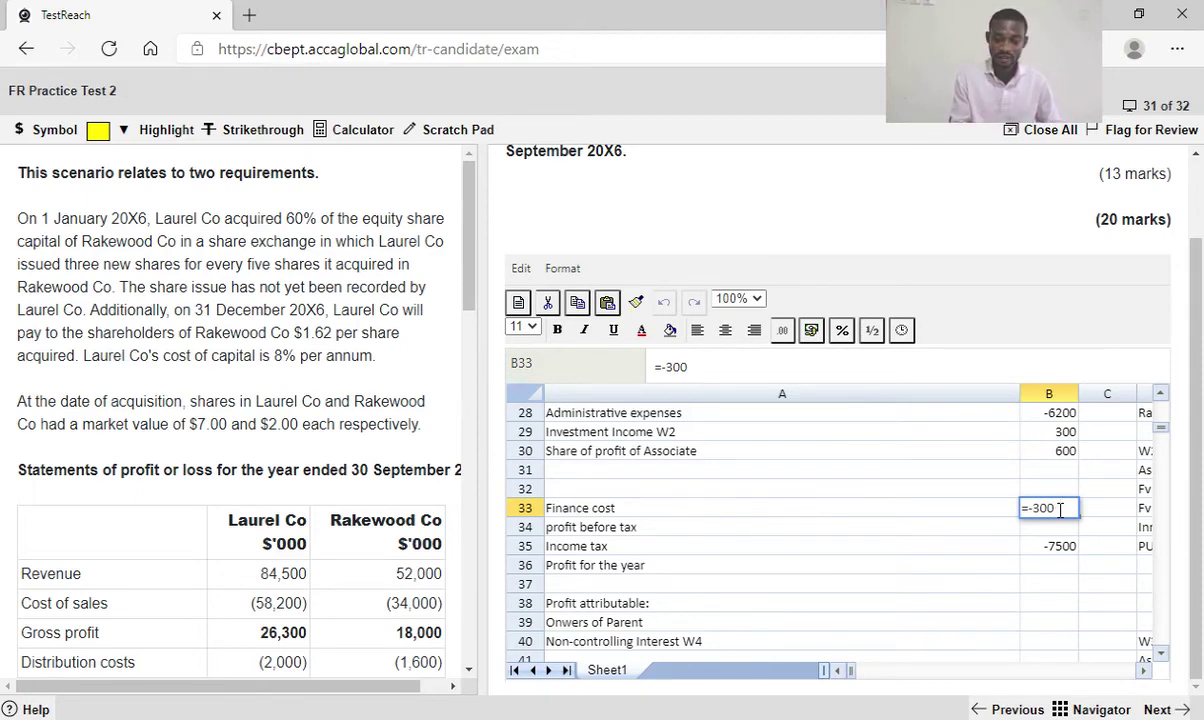
text(-)
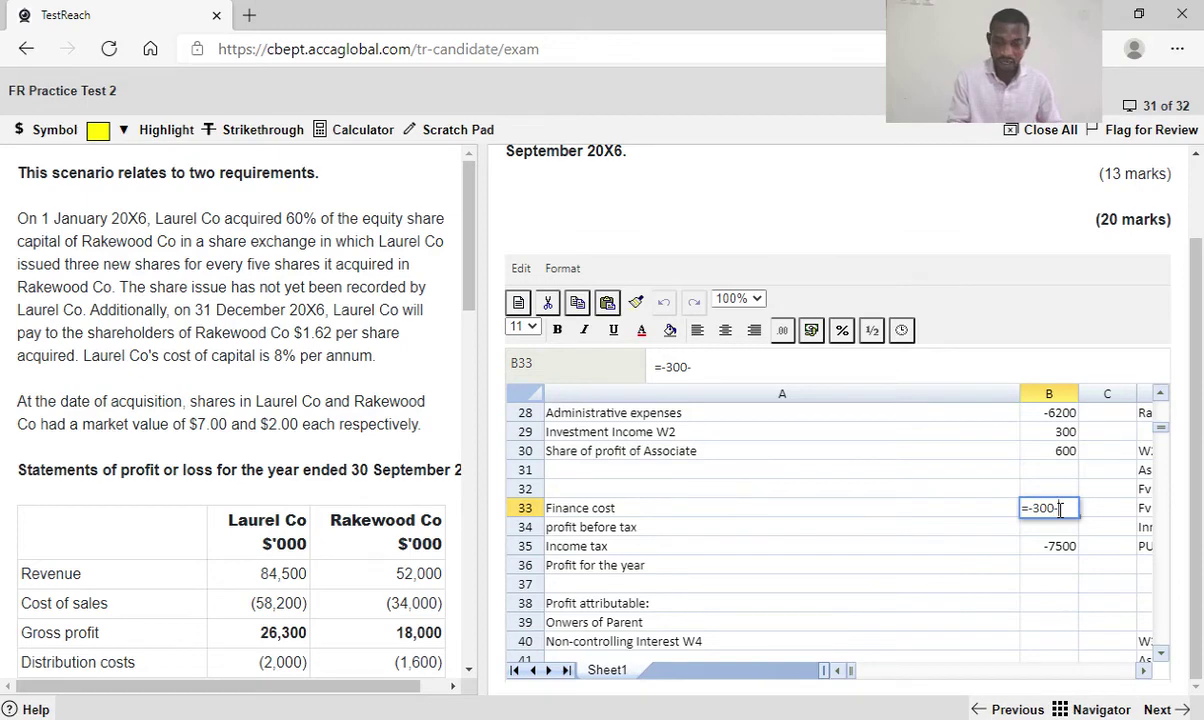
click(1145, 672)
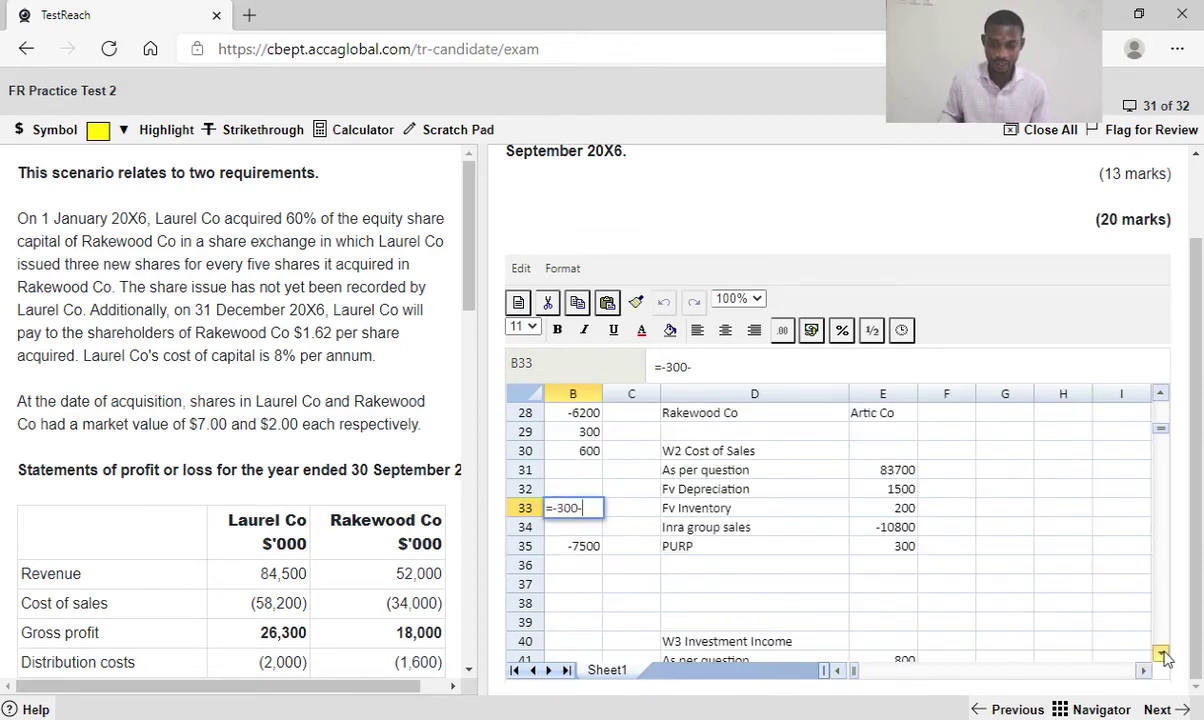
click(1161, 653)
click(1161, 653)
click(1161, 653)
click(1161, 653)
click(1161, 653)
click(1161, 653)
click(1161, 653)
click(1161, 653)
click(1161, 653)
click(1161, 653)
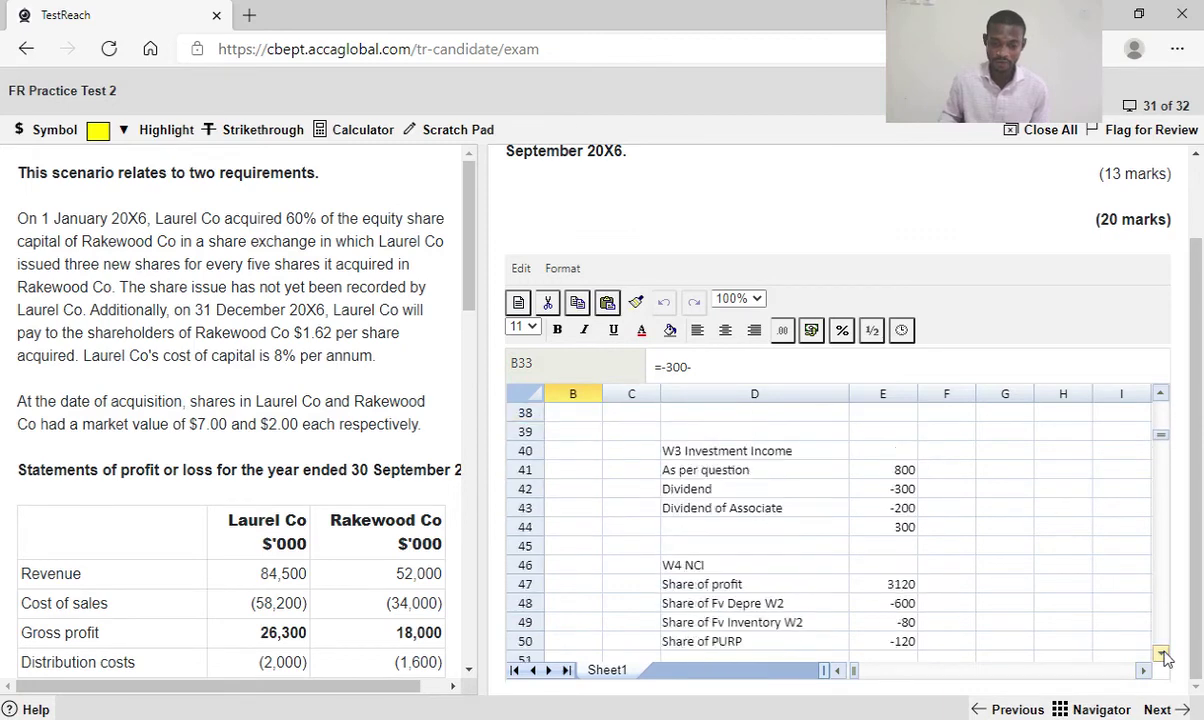
click(1161, 653)
click(1161, 653)
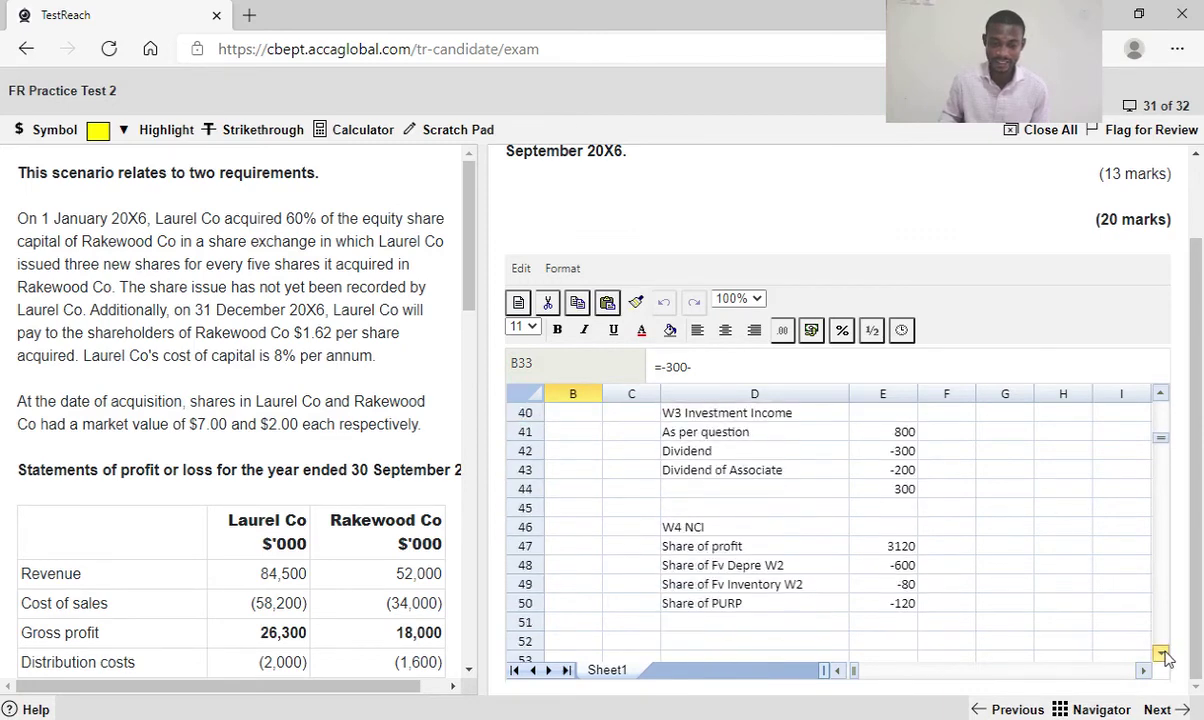
click(1161, 653)
click(1161, 653)
click(1161, 653)
click(1161, 653)
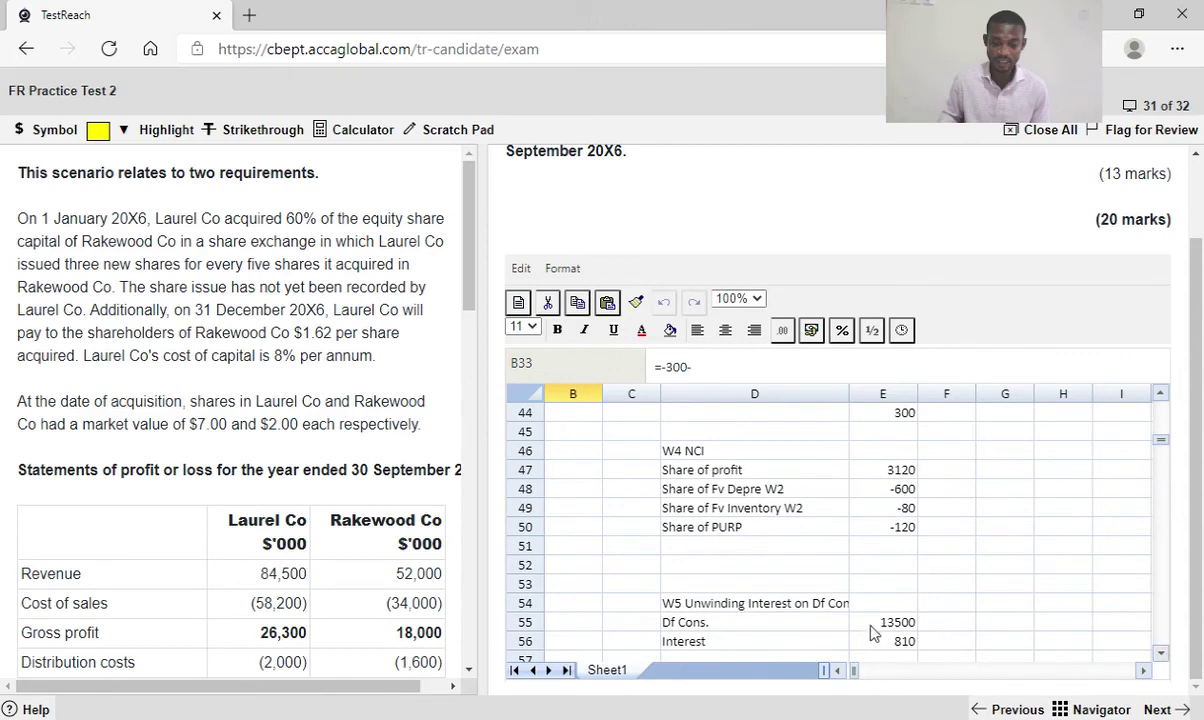
click(902, 641)
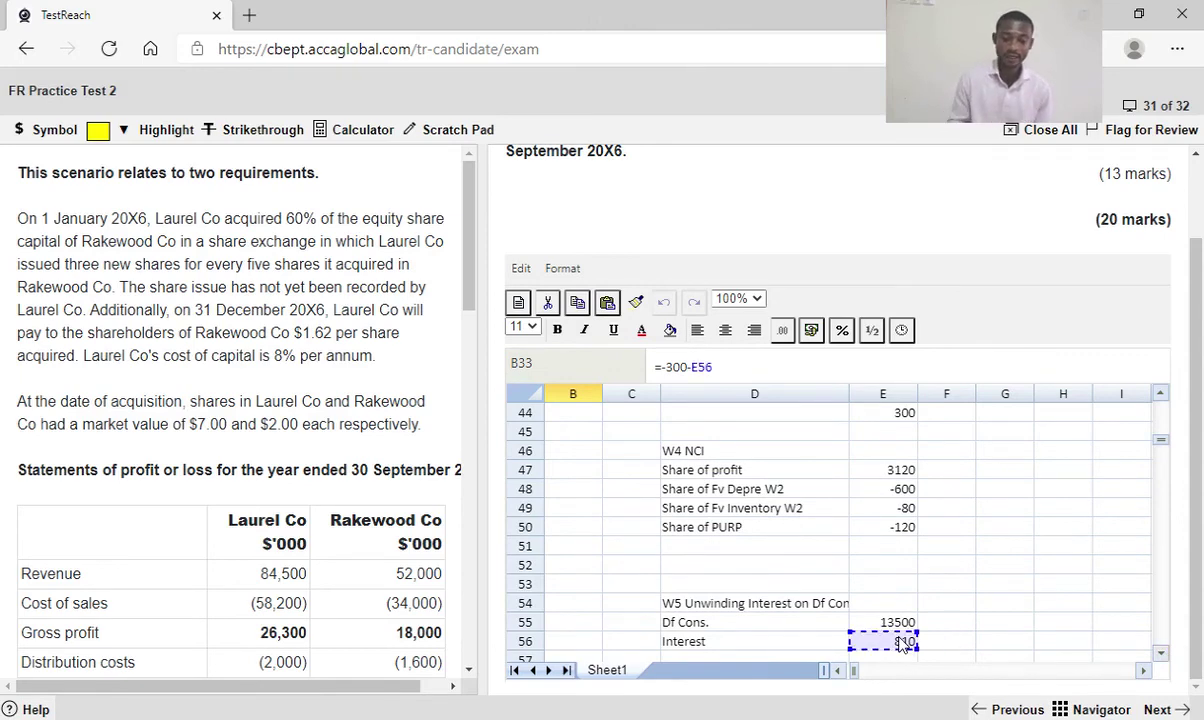
key(Return)
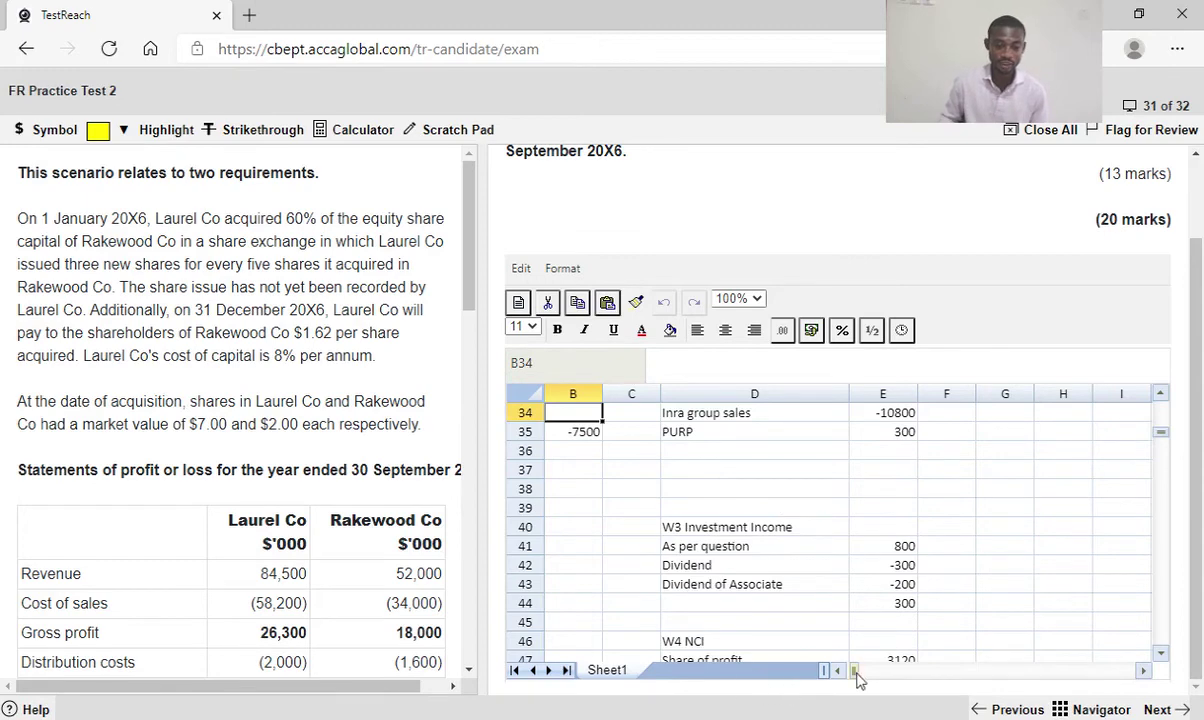
scroll(810, 556, up, 1)
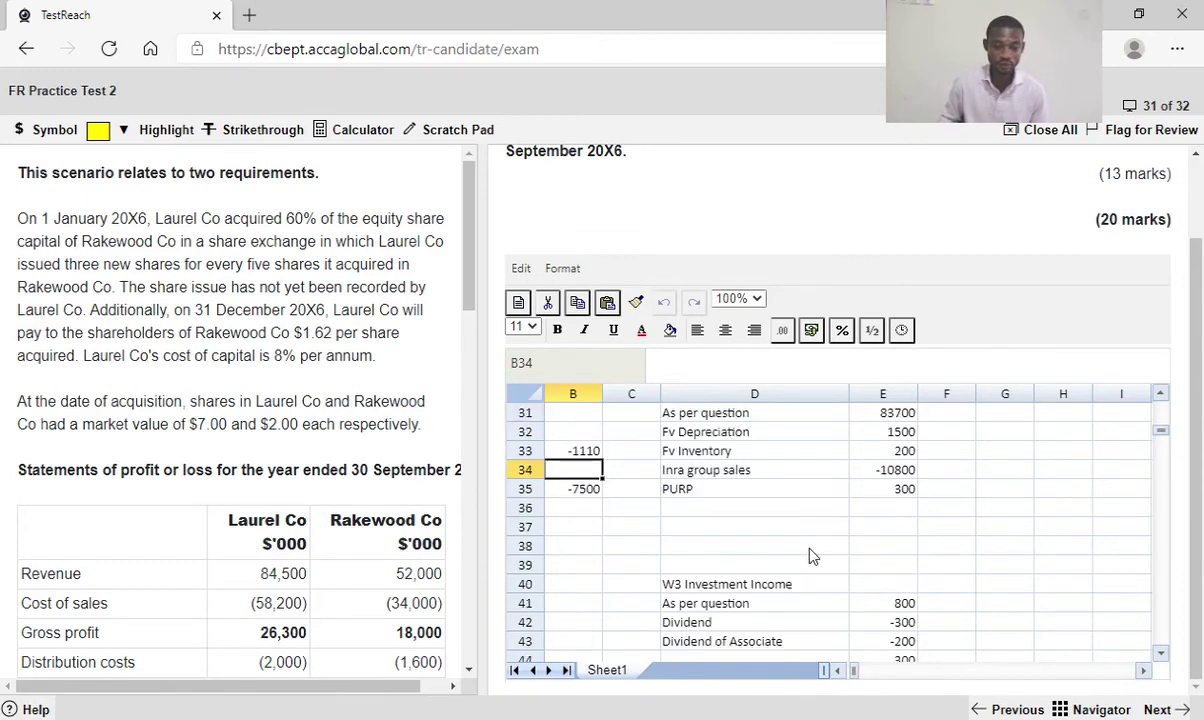
click(841, 672)
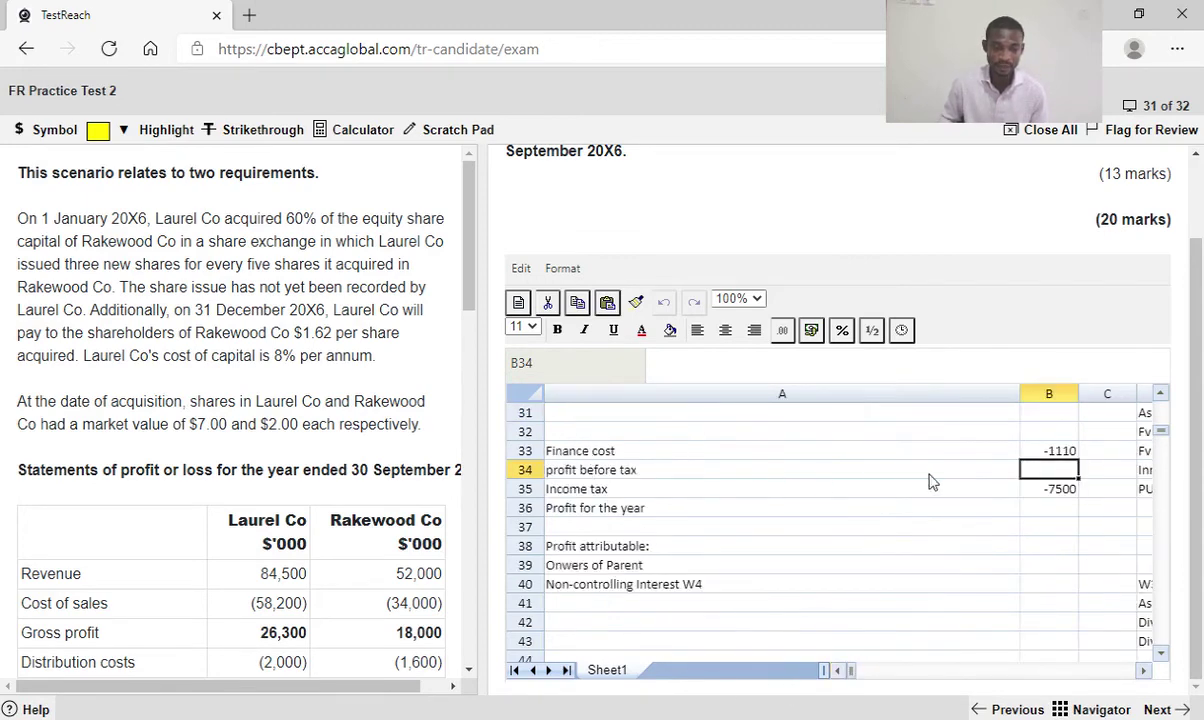
click(1052, 452)
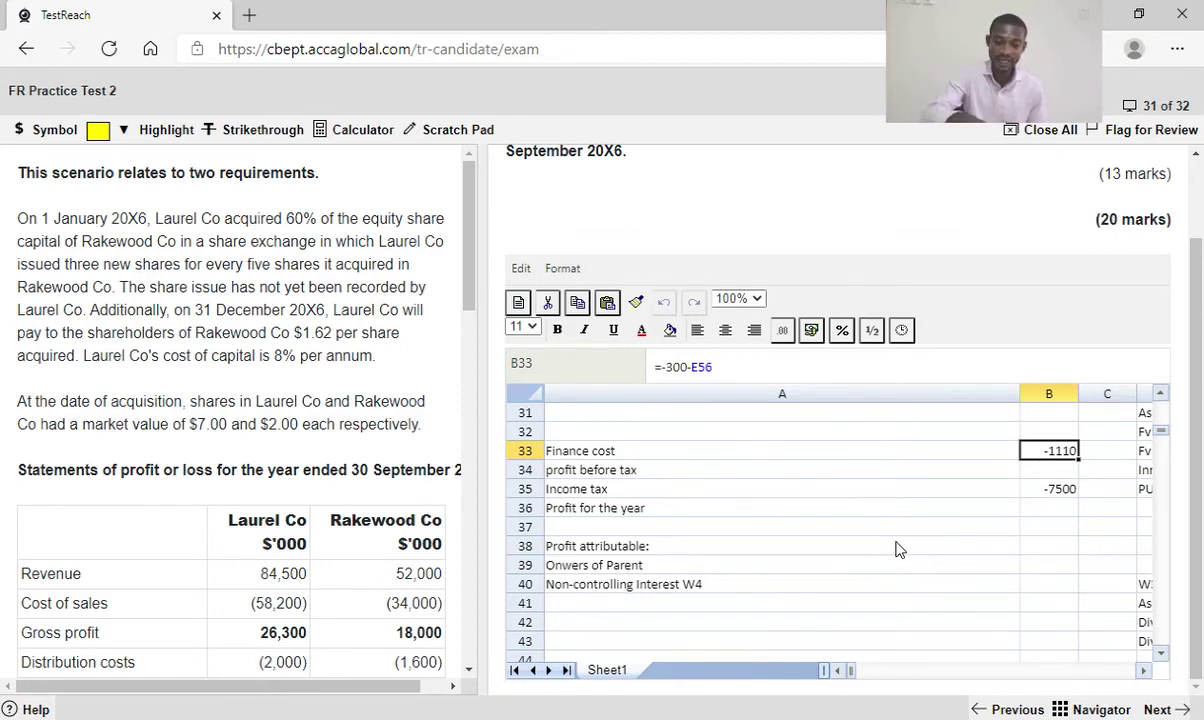
Total the W2 Cost of Sales working in E36 with a SUM of E31:E35
click(1147, 678)
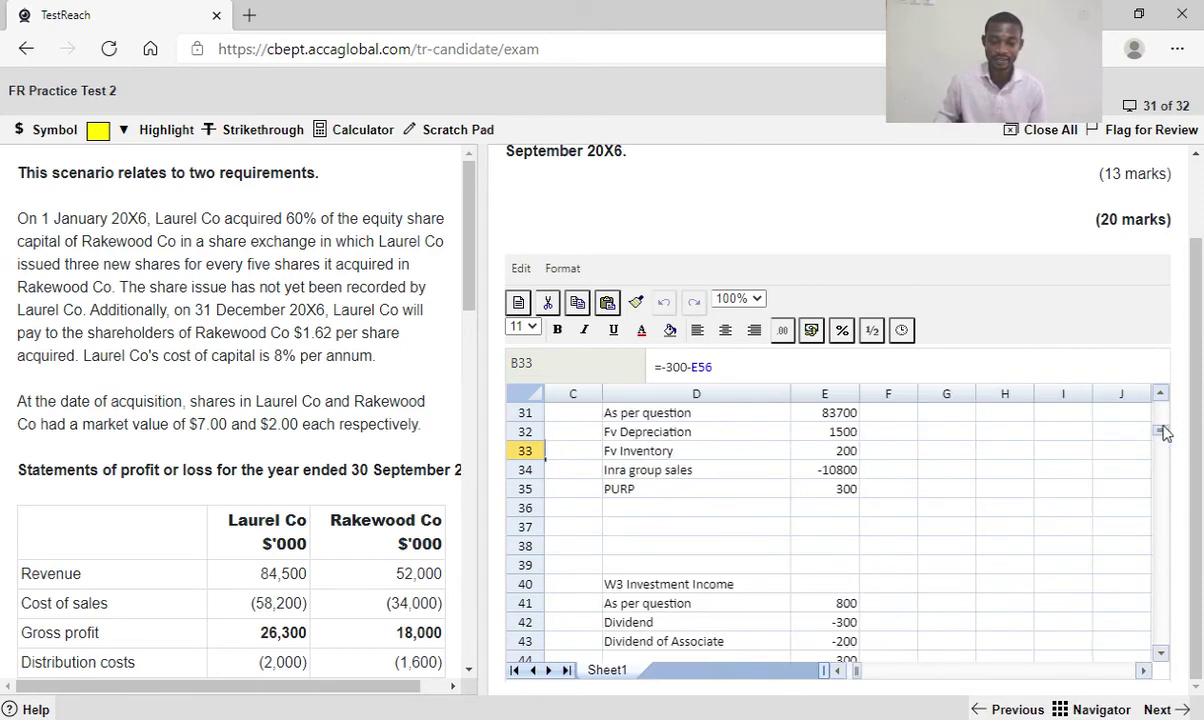
click(1160, 394)
click(1160, 394)
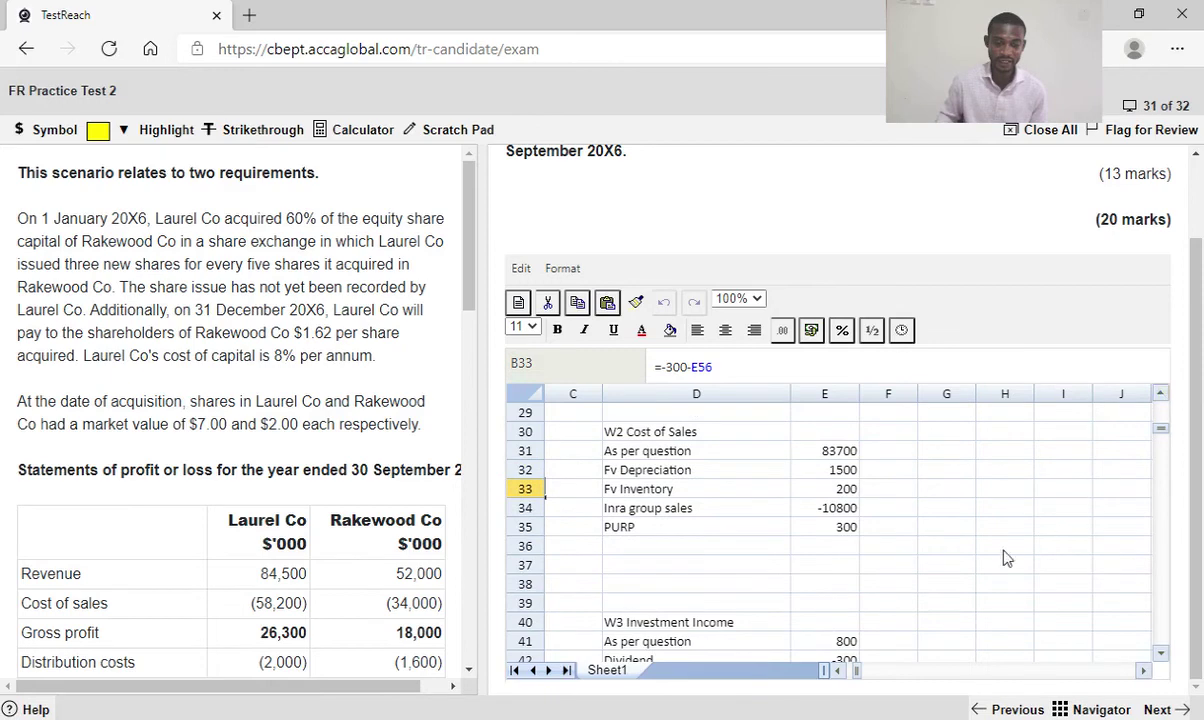
click(830, 546)
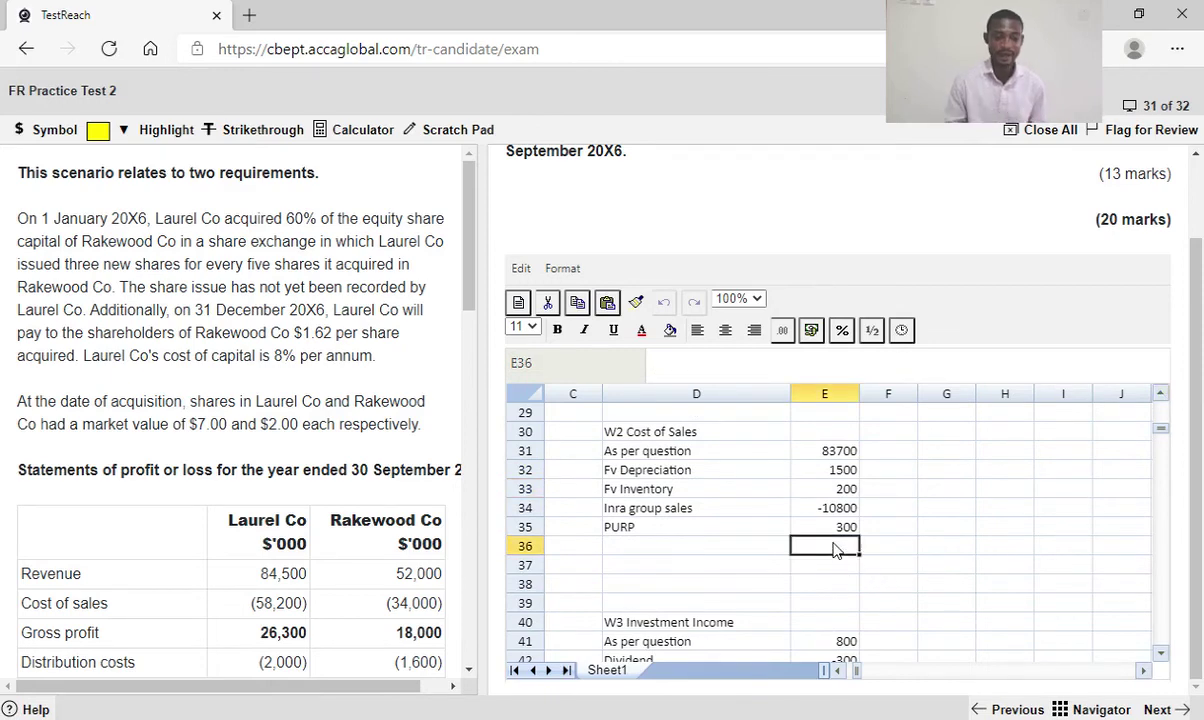
text(=)
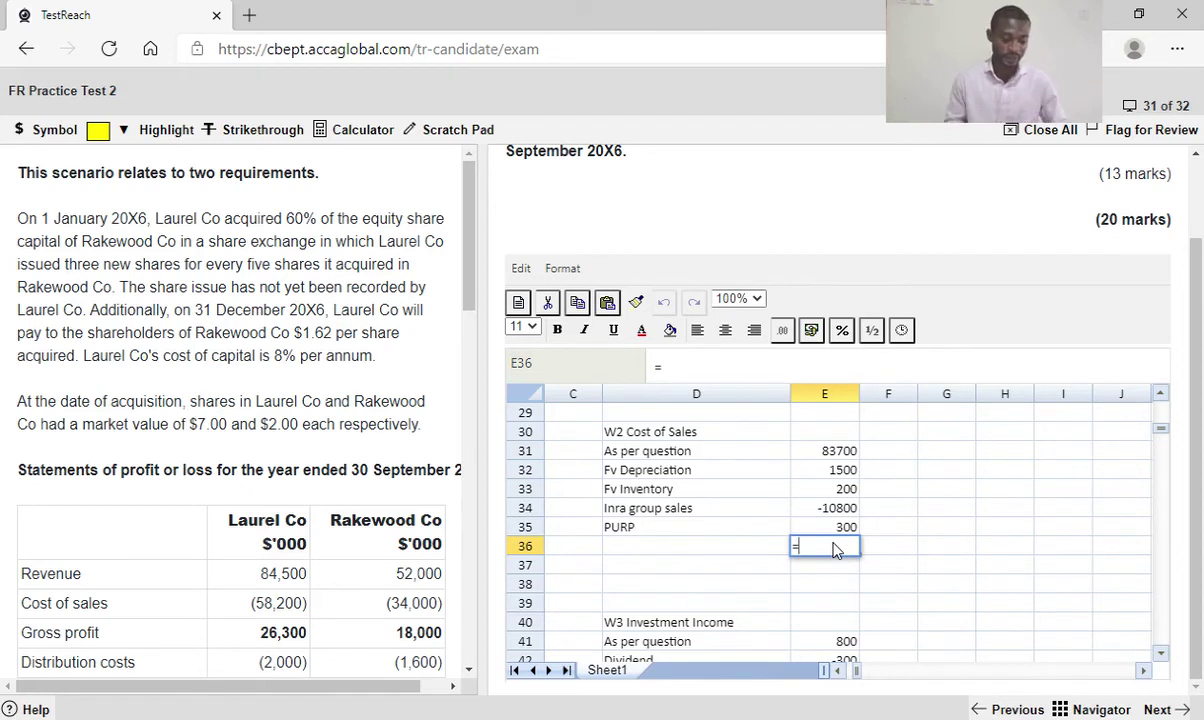
text(sum)
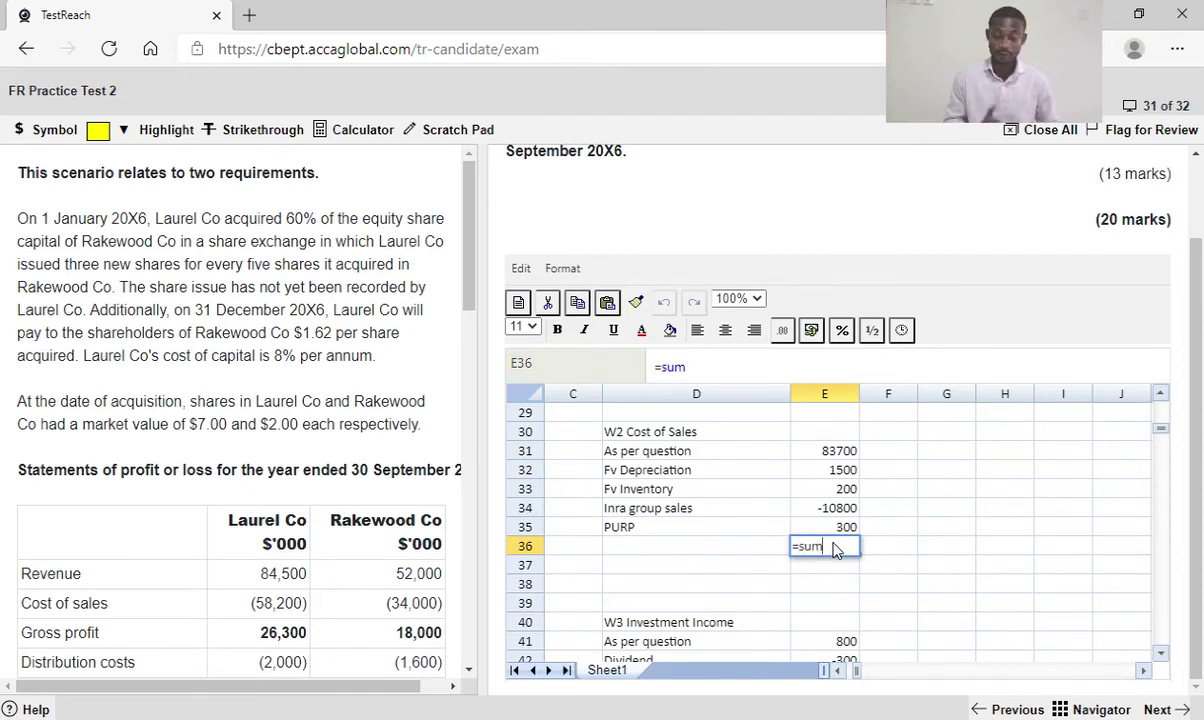
text(()
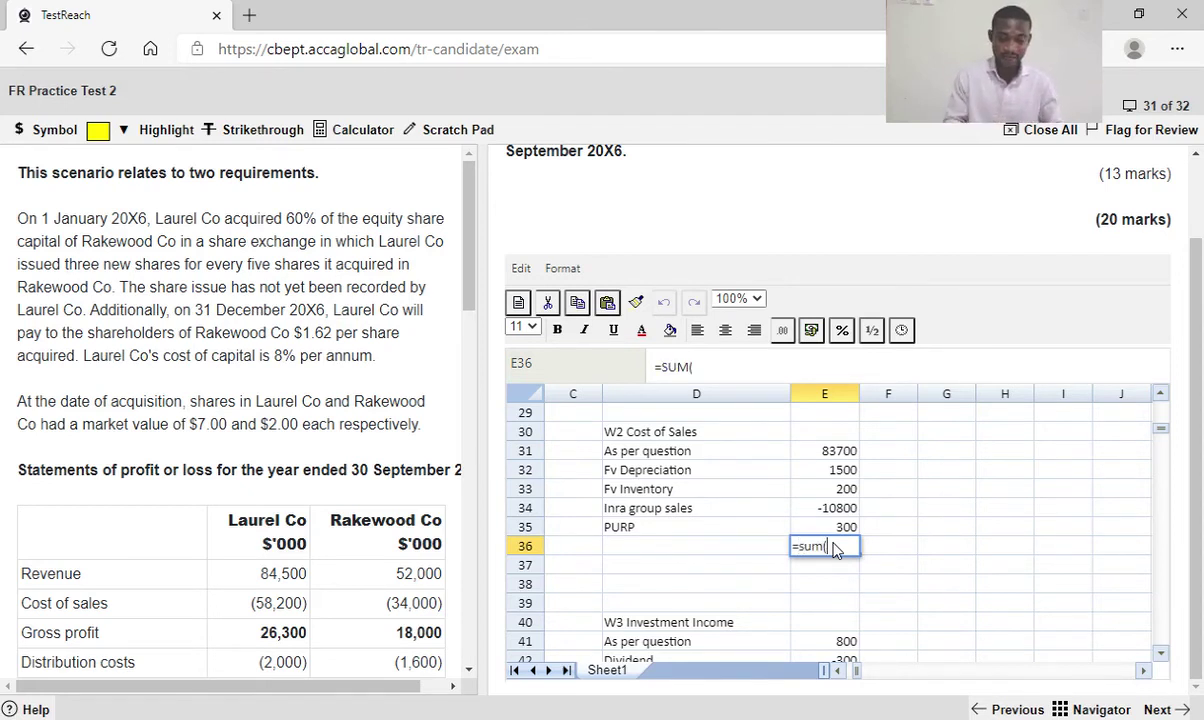
click(841, 451)
drag(841, 484, 843, 530)
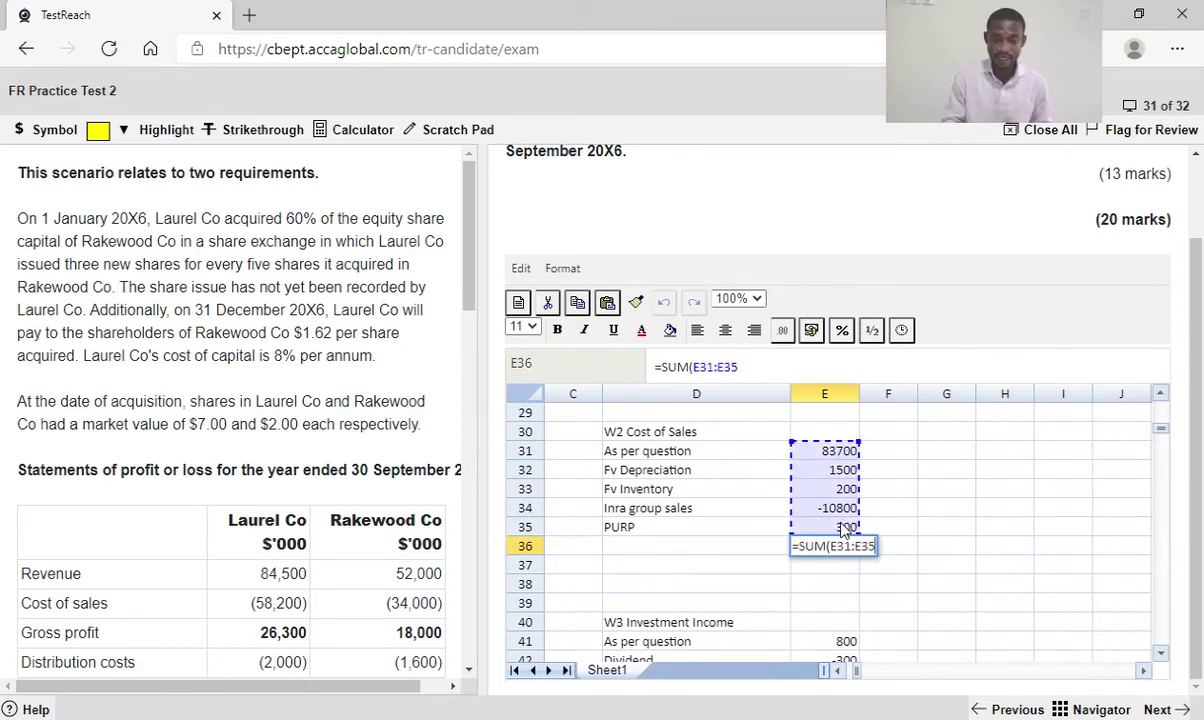
key(Return)
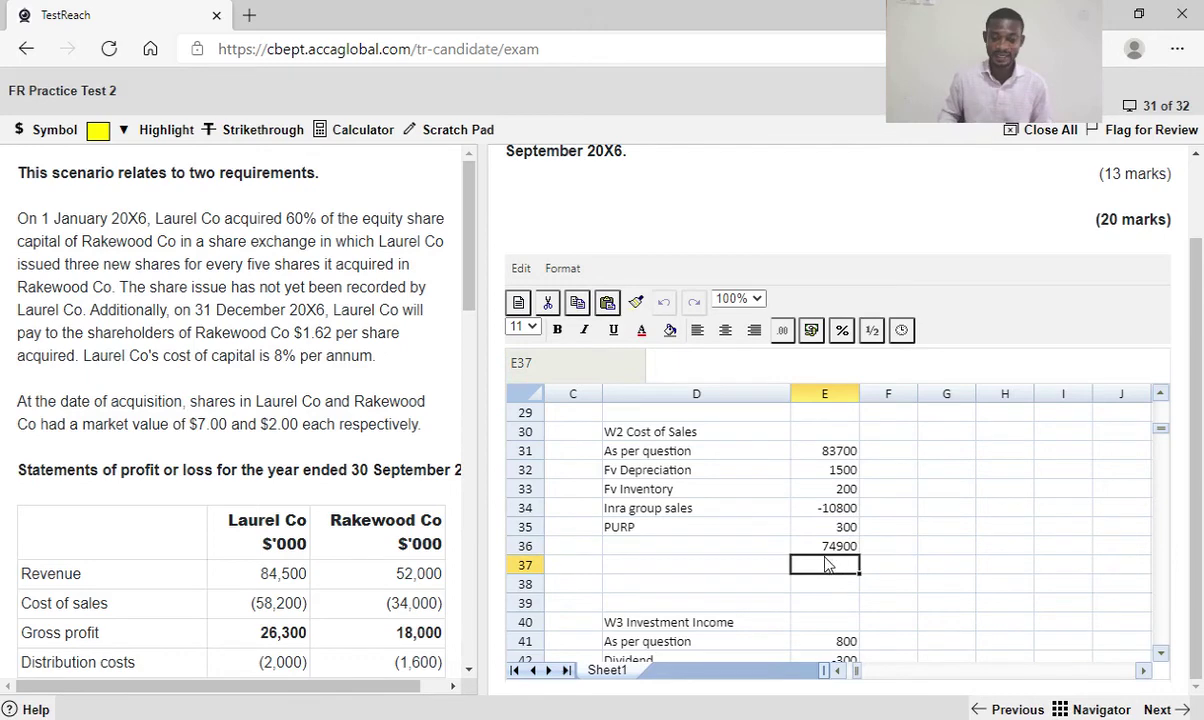
Link the Cost of Sales W2 line in B25 to the W2 working total with the formula =E36
click(838, 671)
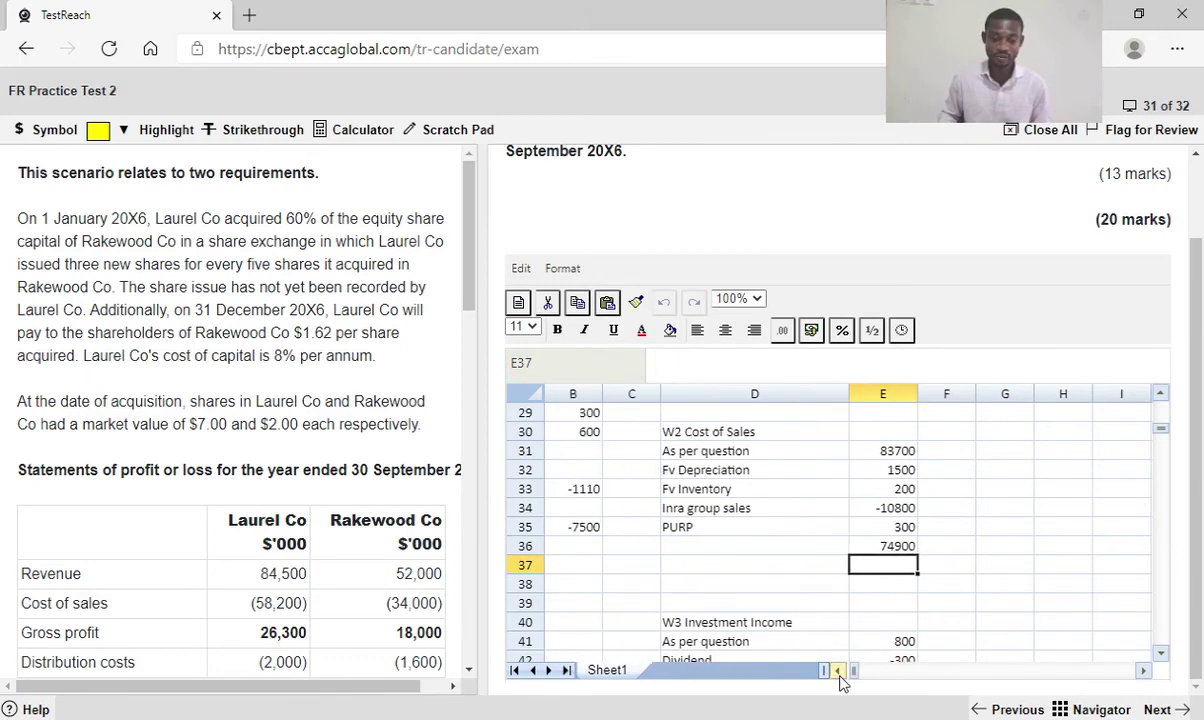
click(838, 671)
scroll(913, 513, up, 2)
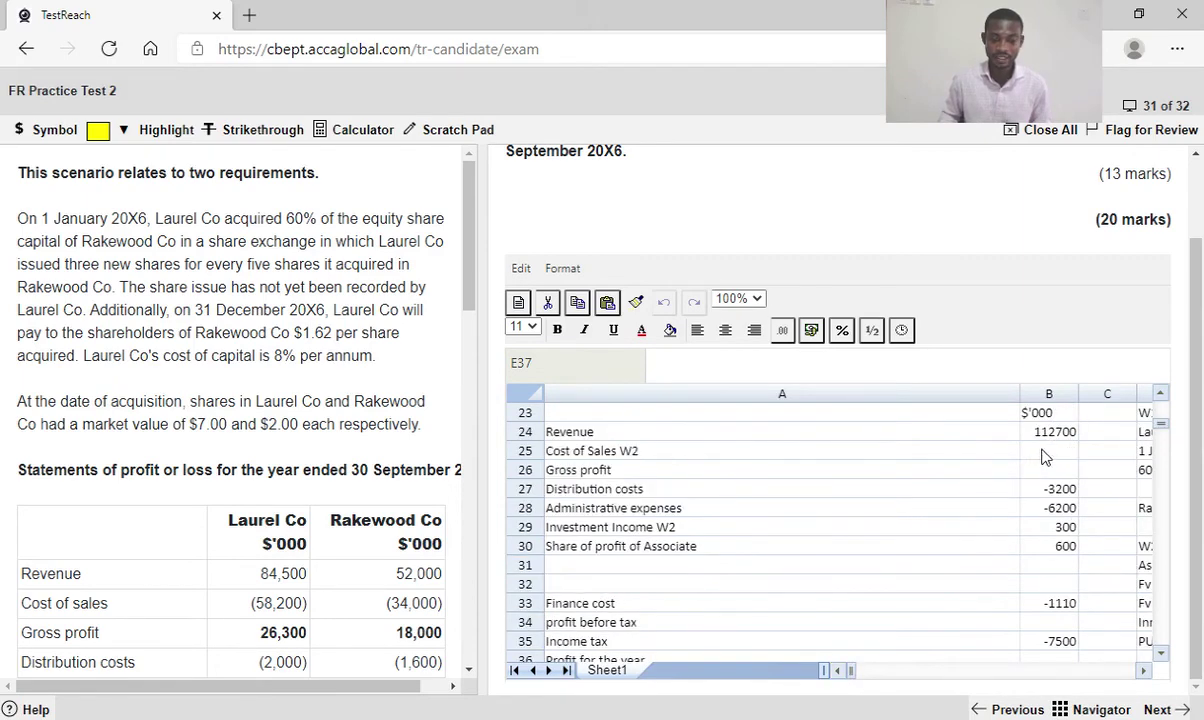
click(1043, 456)
text(=)
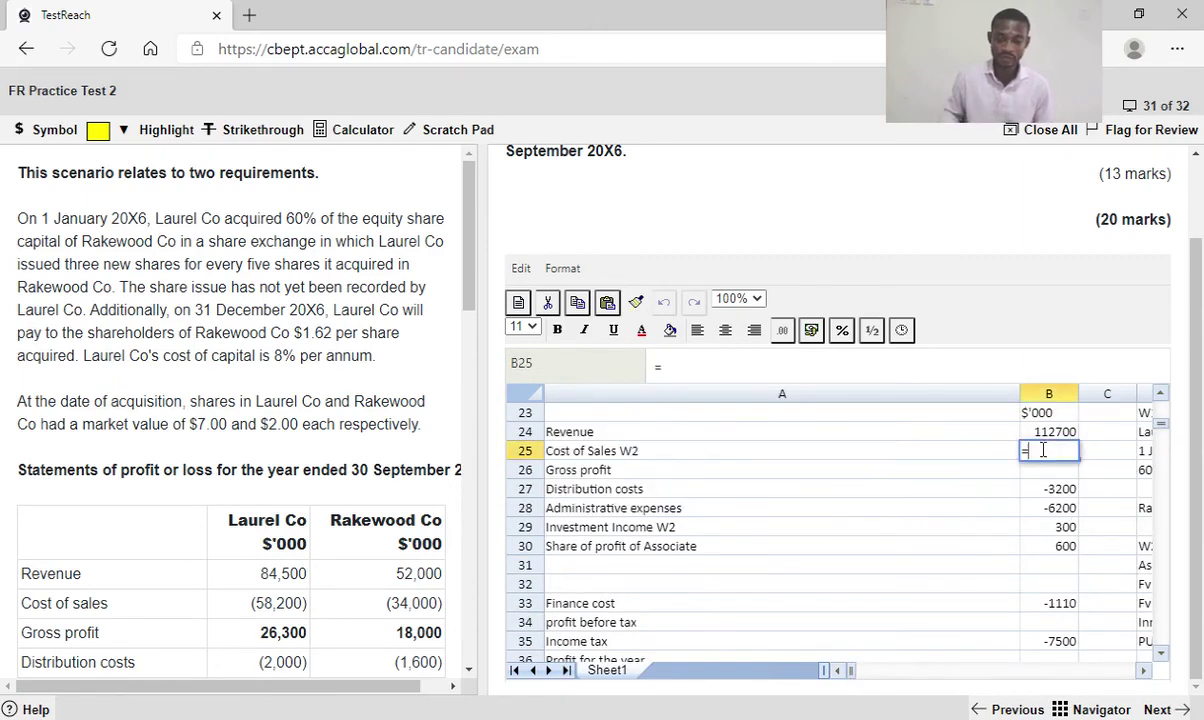
click(1145, 672)
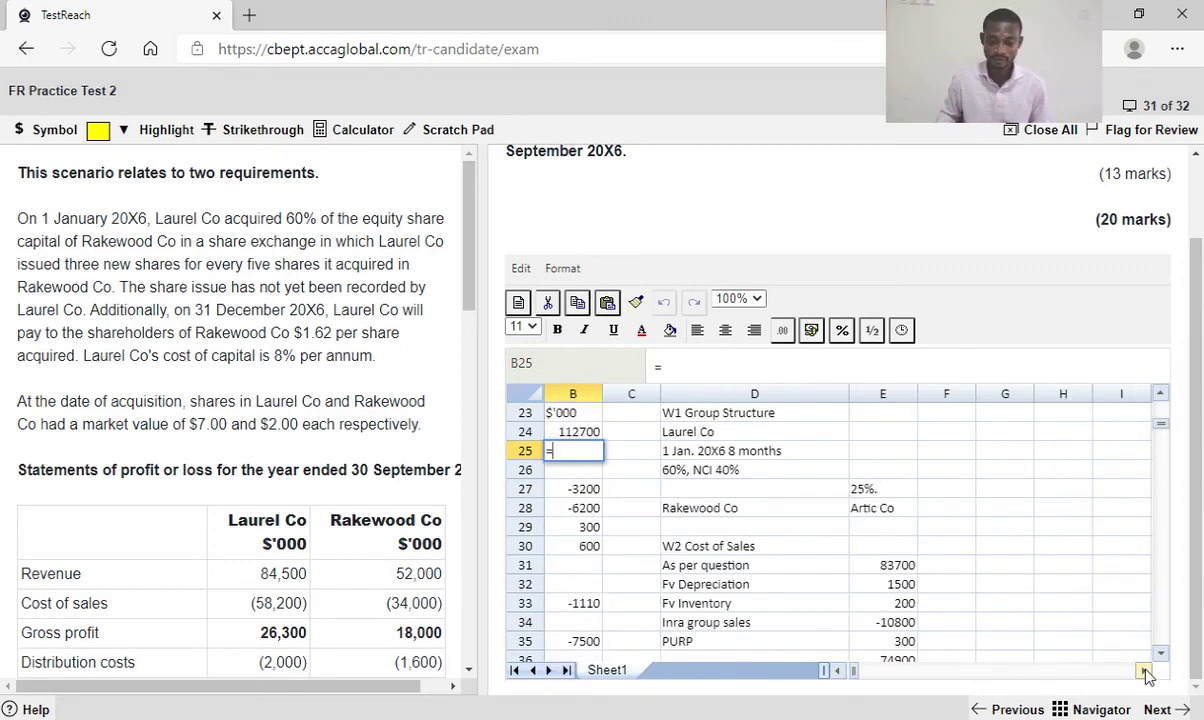
scroll(1030, 638, down, 1)
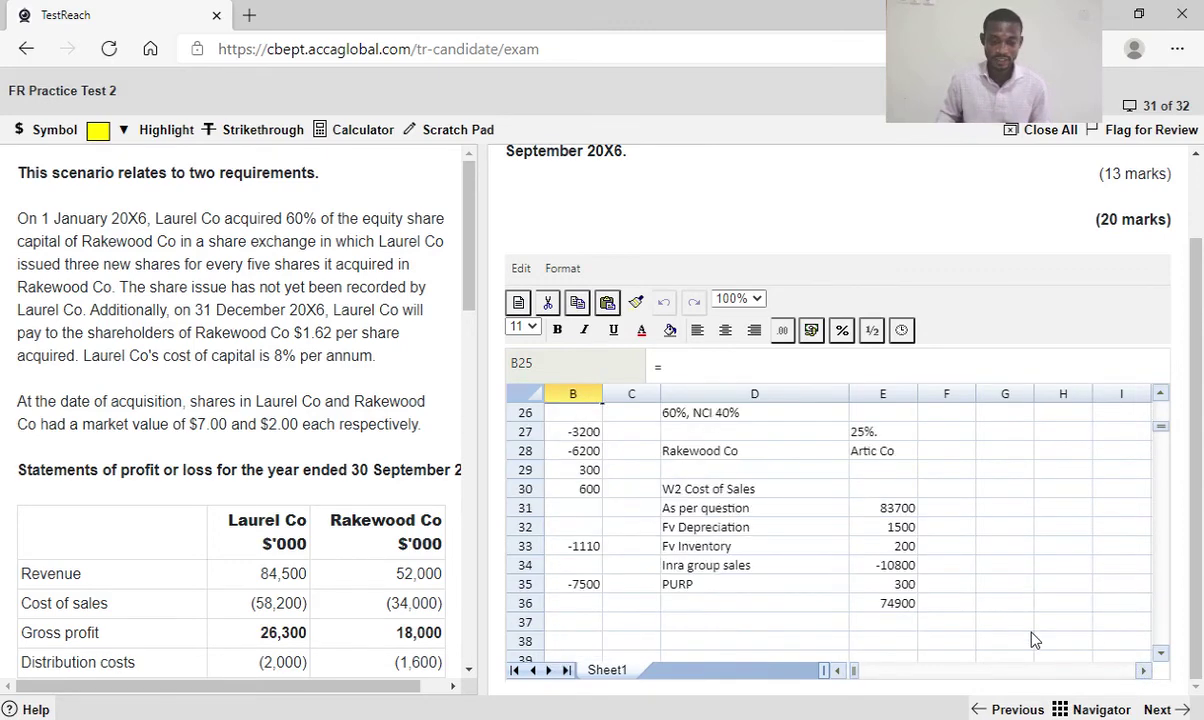
click(913, 607)
key(Return)
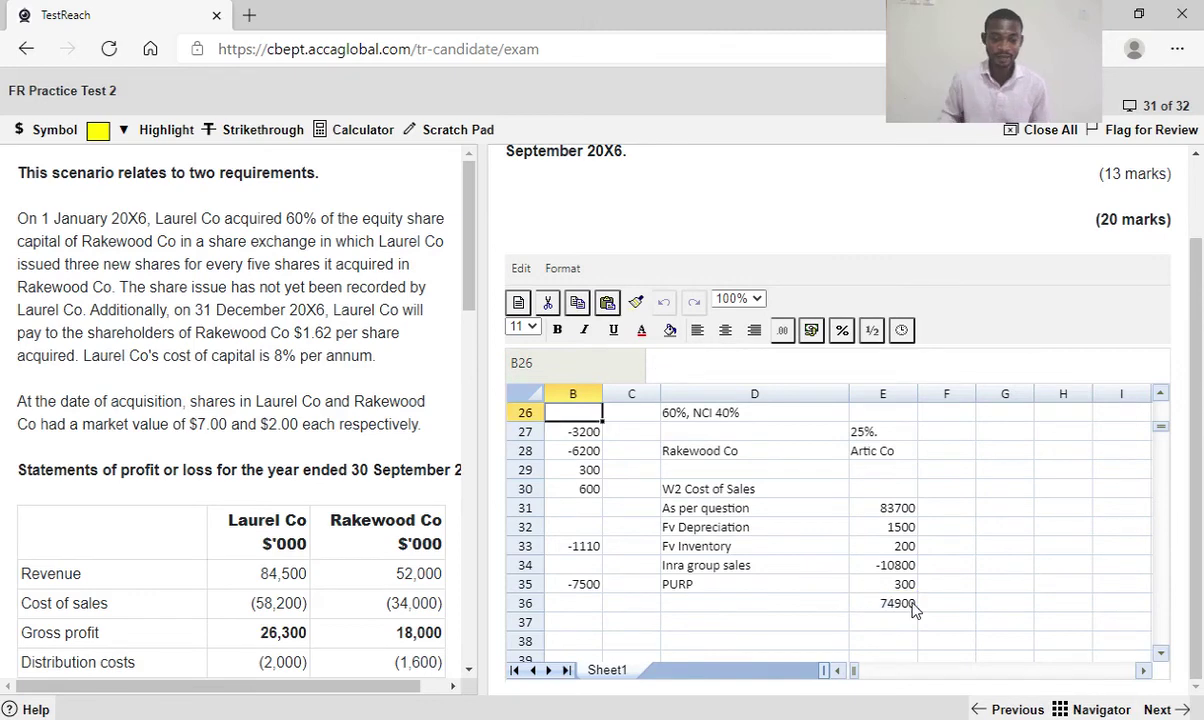
Change the Cost of Sales formula in B25 to =-E36 so the figure is deducted
click(839, 671)
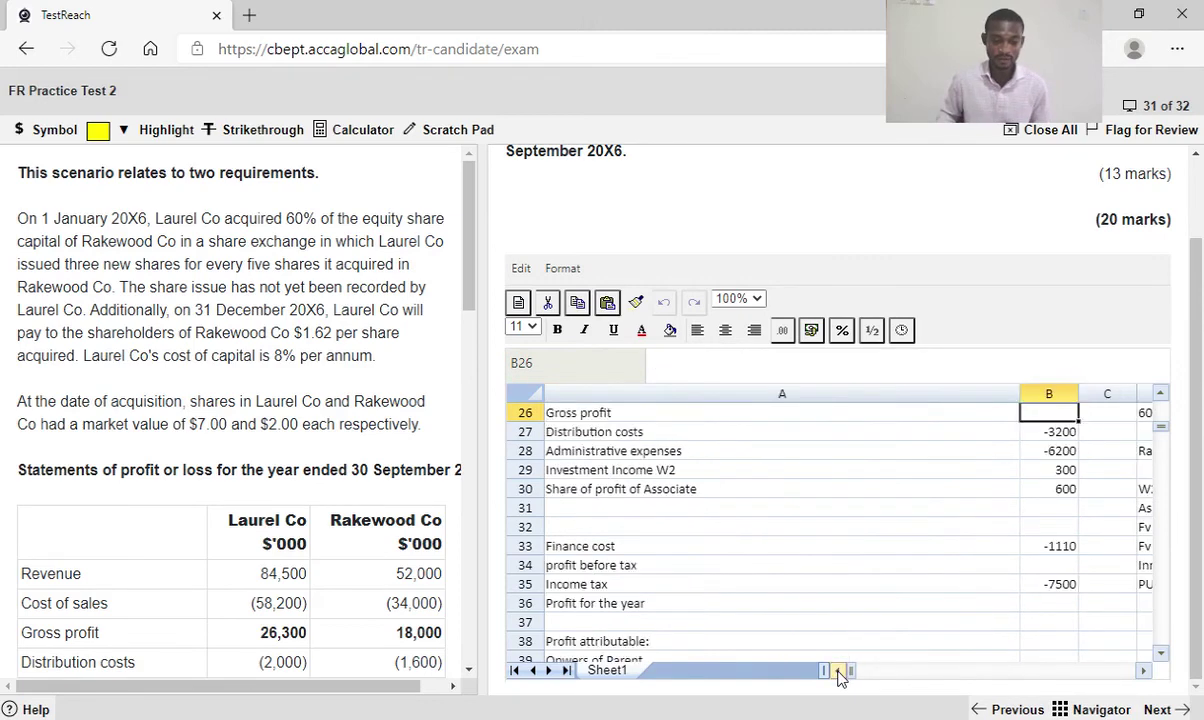
scroll(873, 578, up, 1)
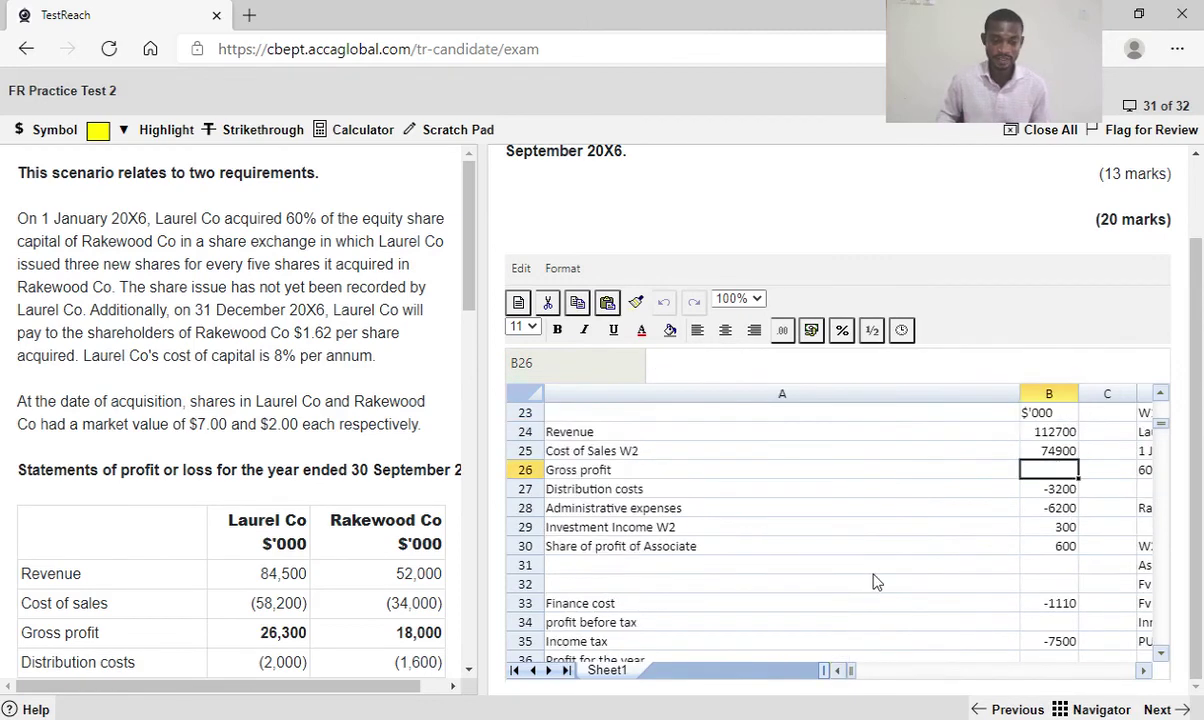
double_click(1060, 455)
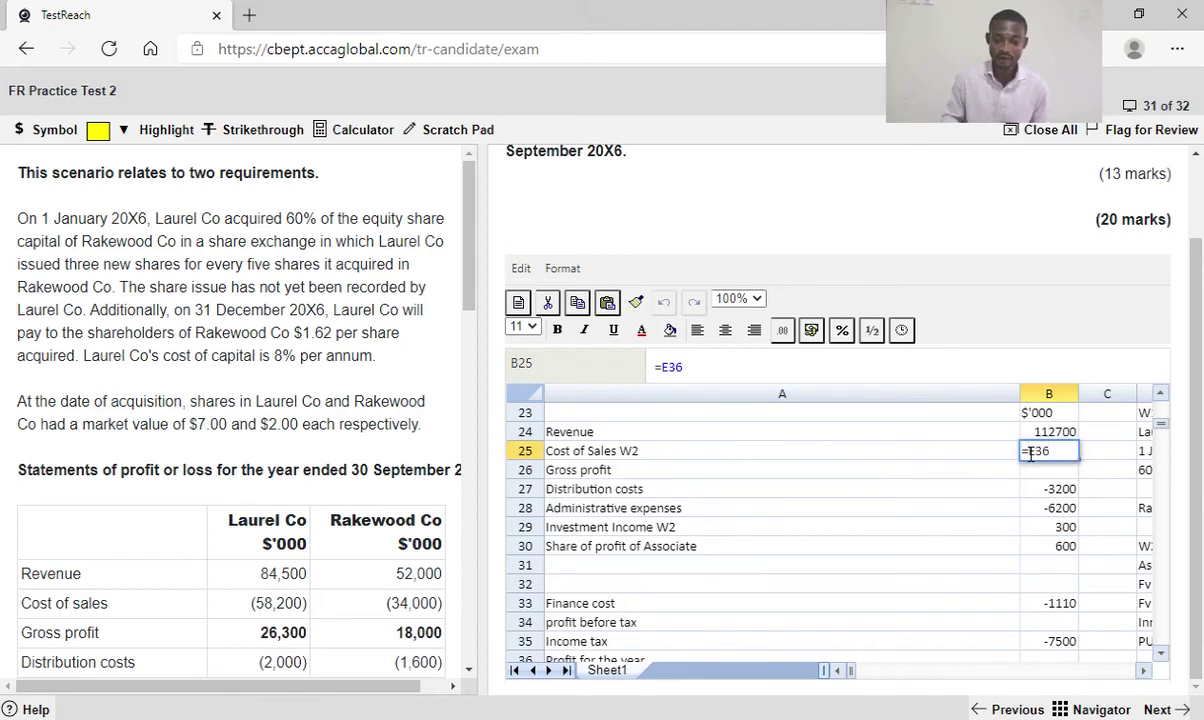
text(-)
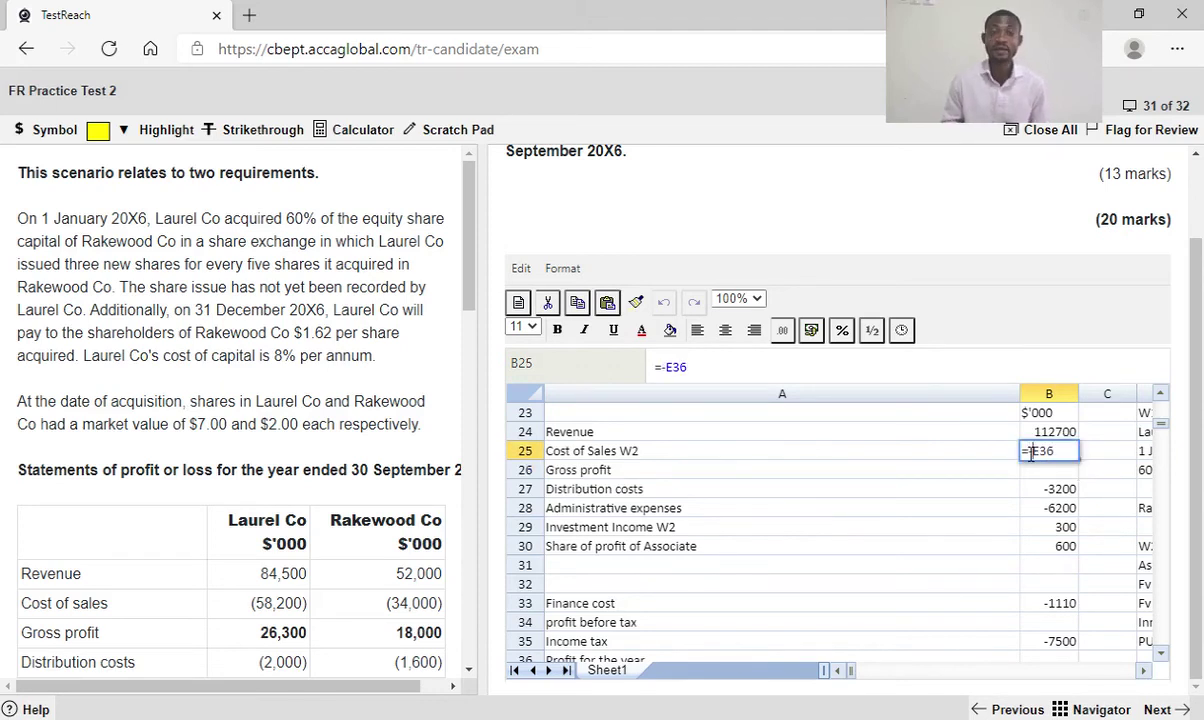
key(Return)
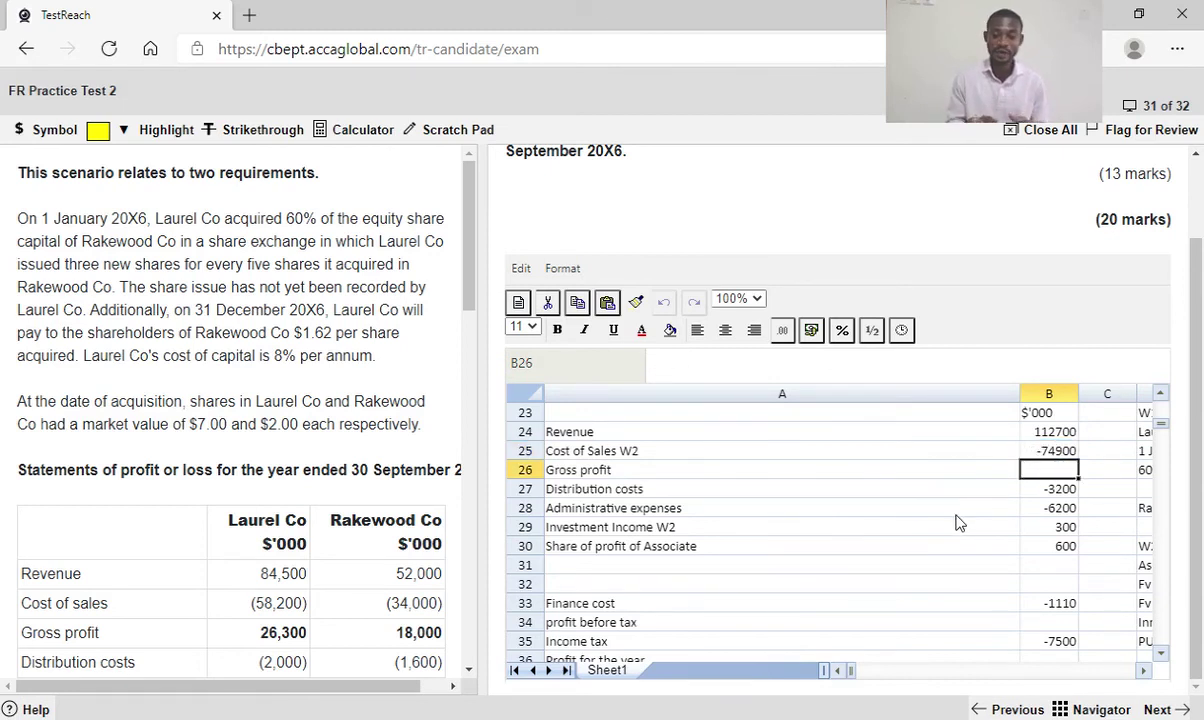
Calculate Gross profit in B26 with the formula =B24+B25
text(=)
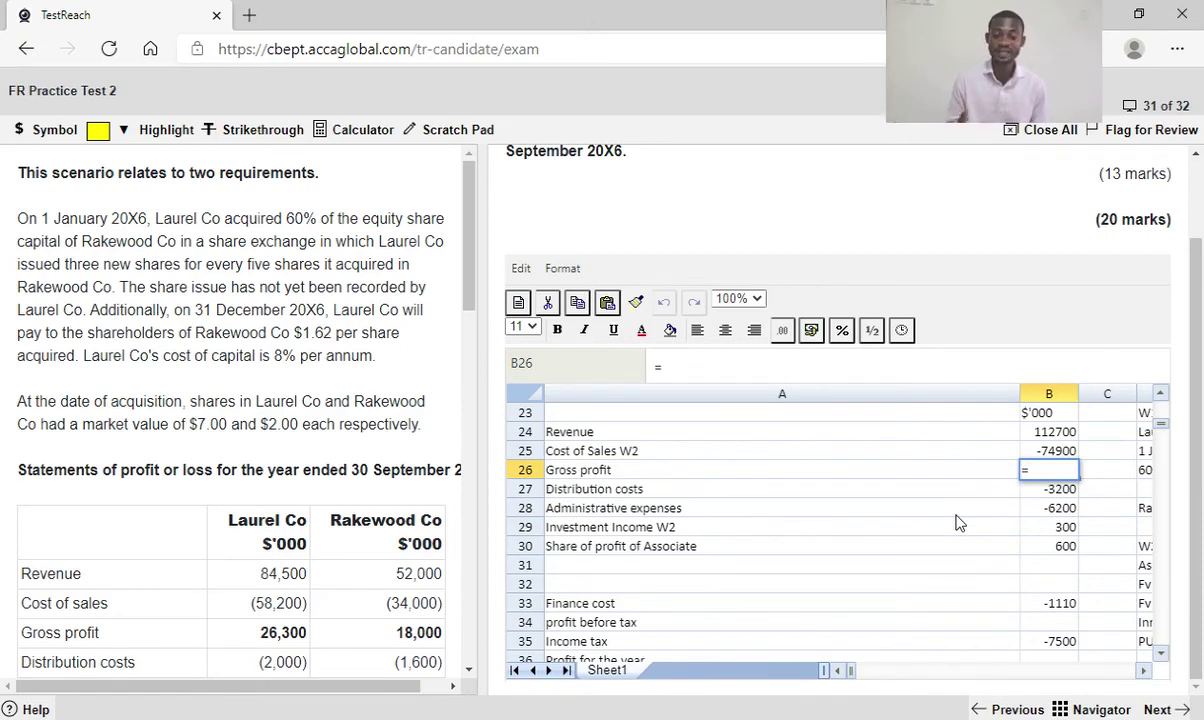
click(1064, 436)
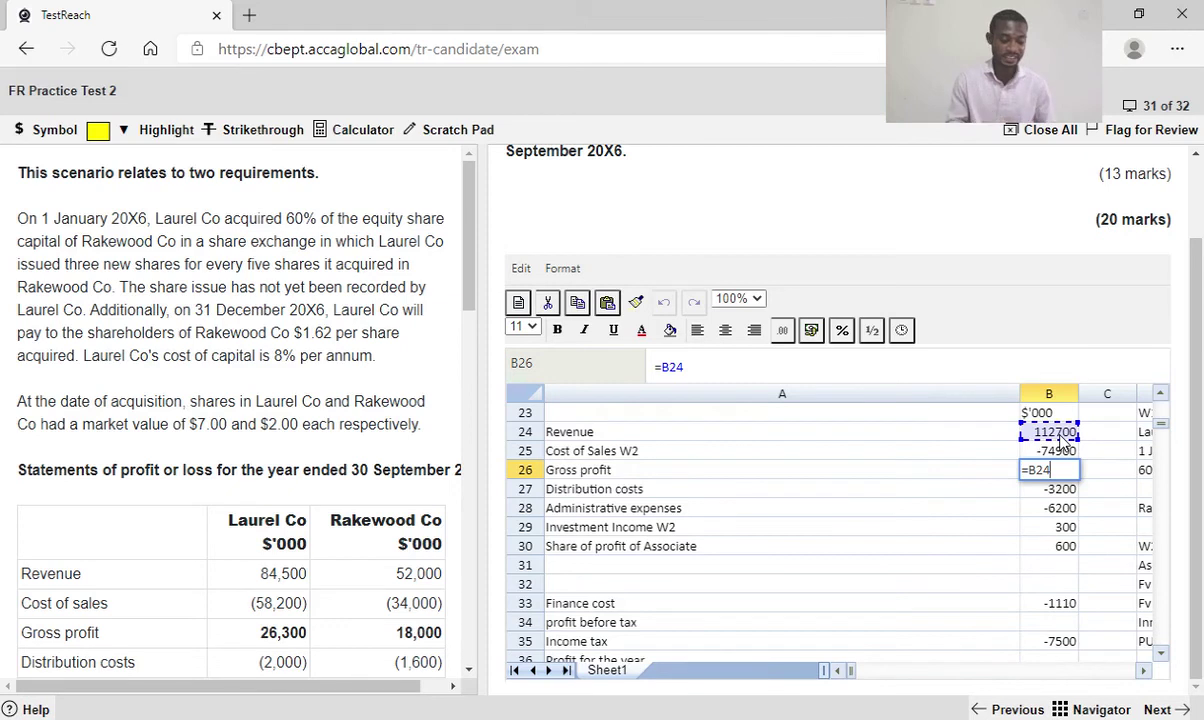
text(+)
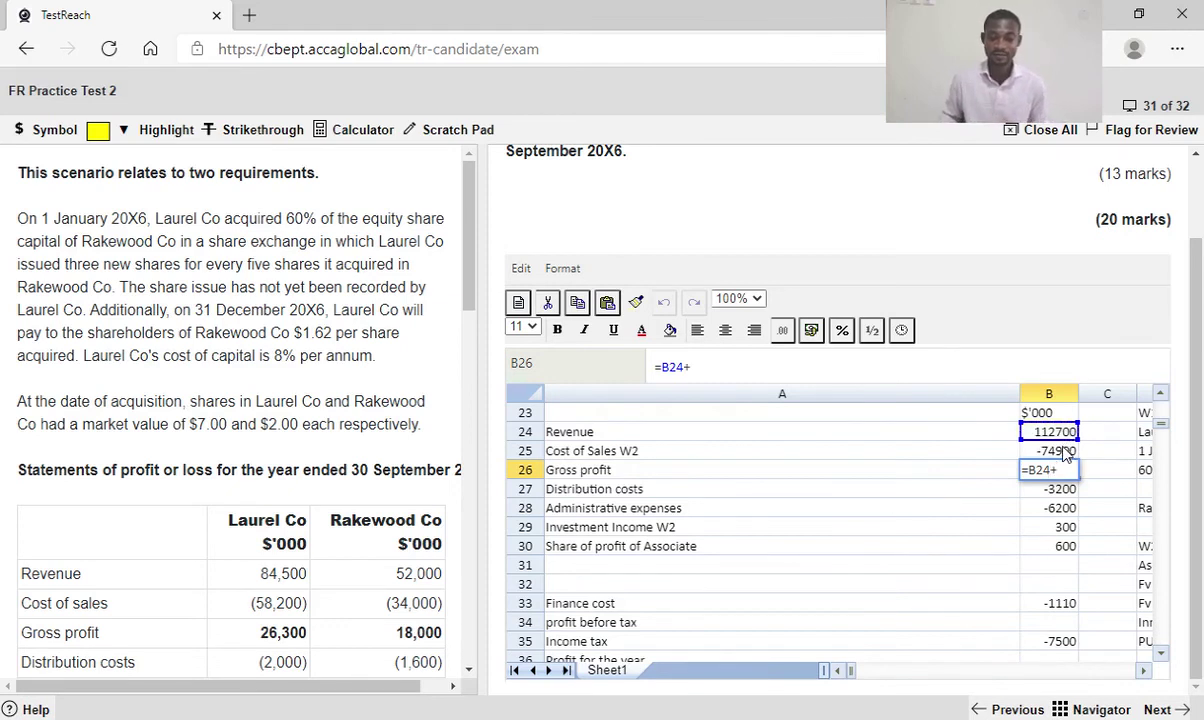
click(1066, 453)
key(Return)
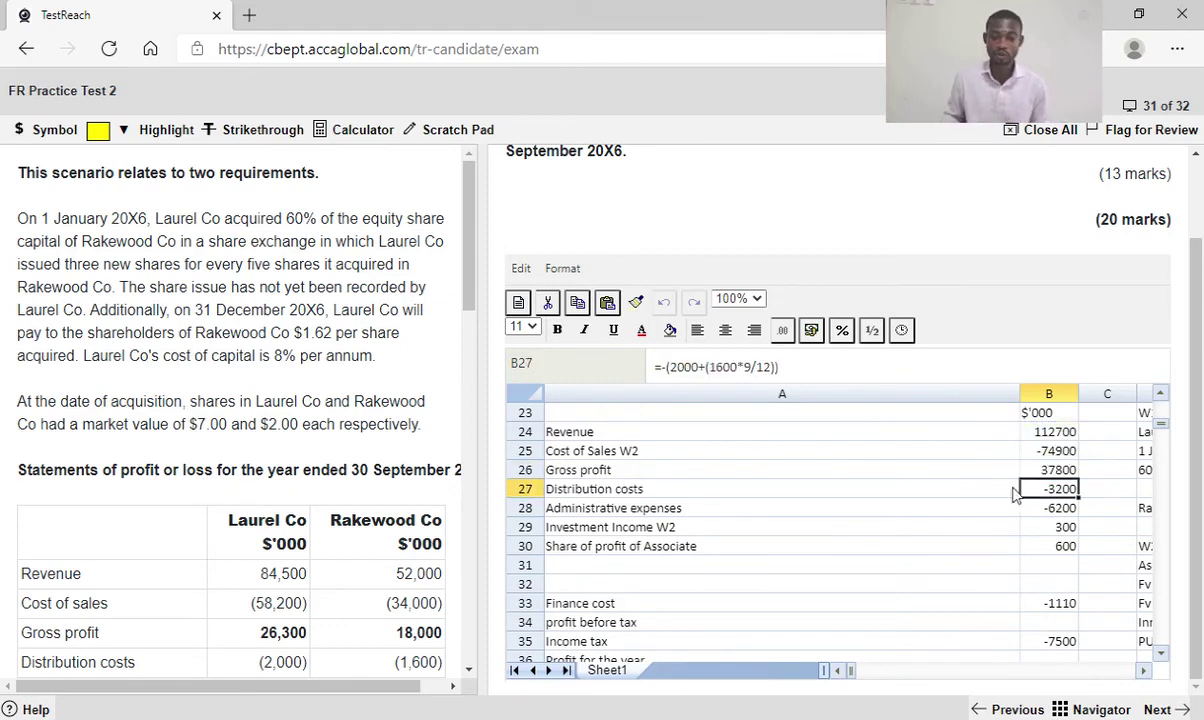
Total the W4 NCI working in E51 with a SUM of E47:E50
click(1143, 670)
click(1160, 656)
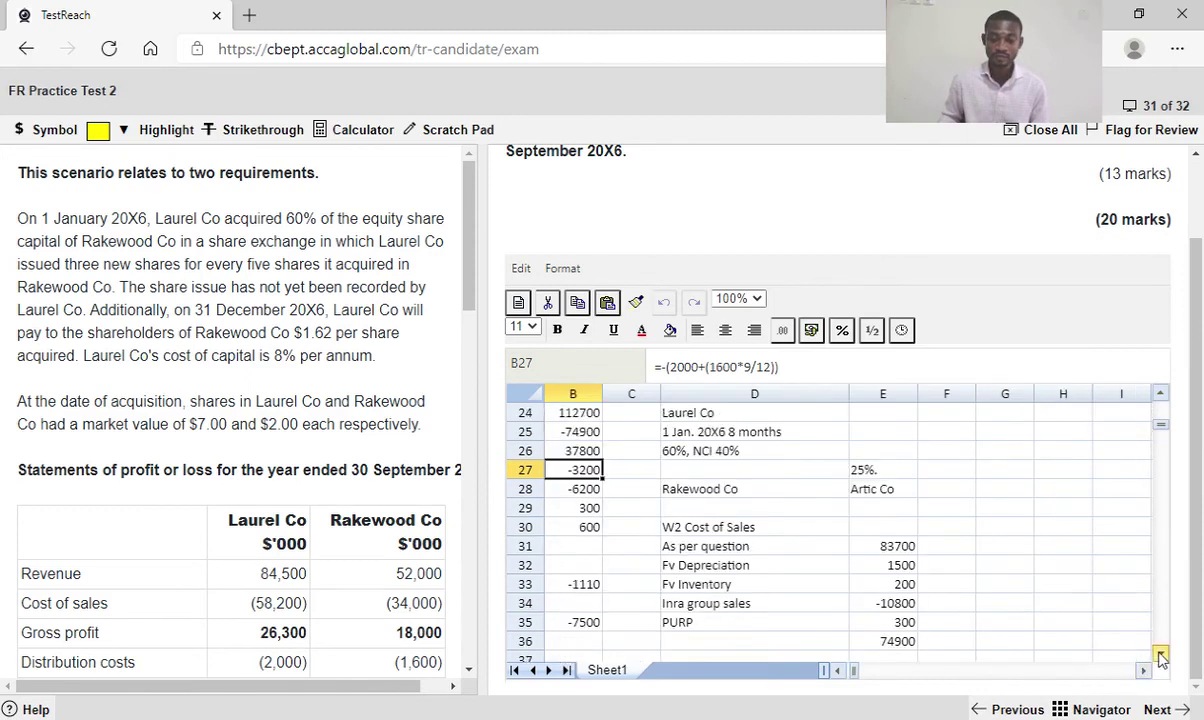
click(1160, 656)
click(1160, 656)
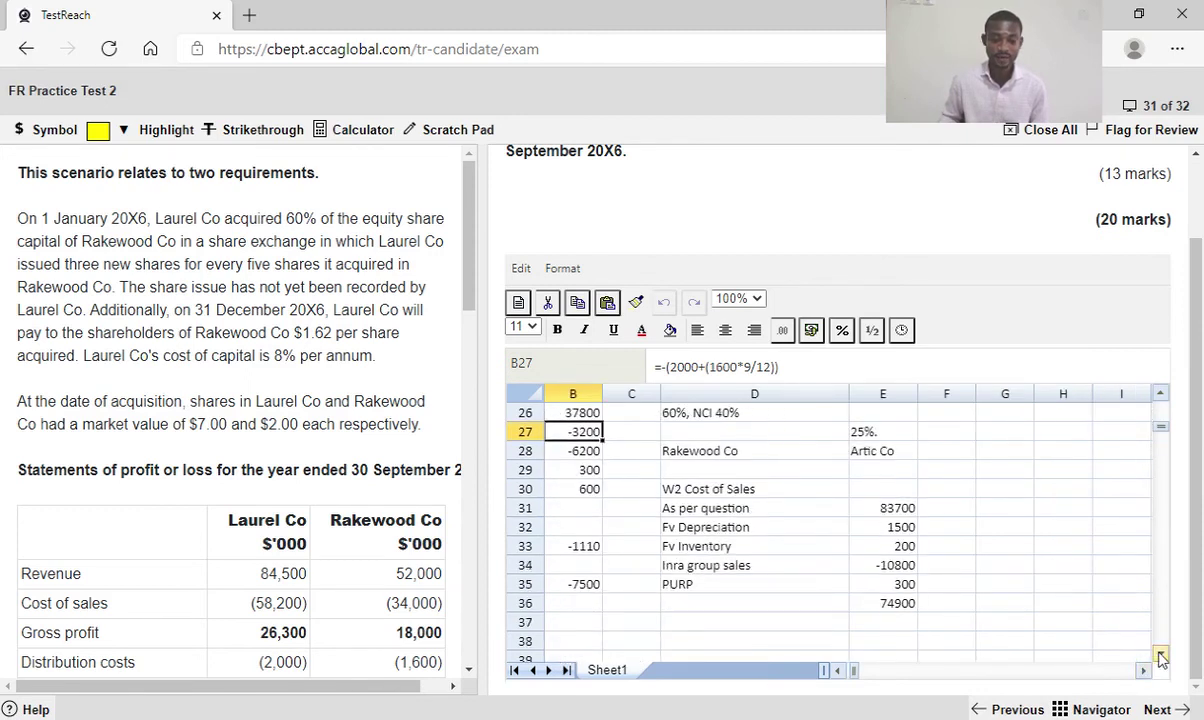
click(1160, 656)
click(1160, 656)
click(1160, 656)
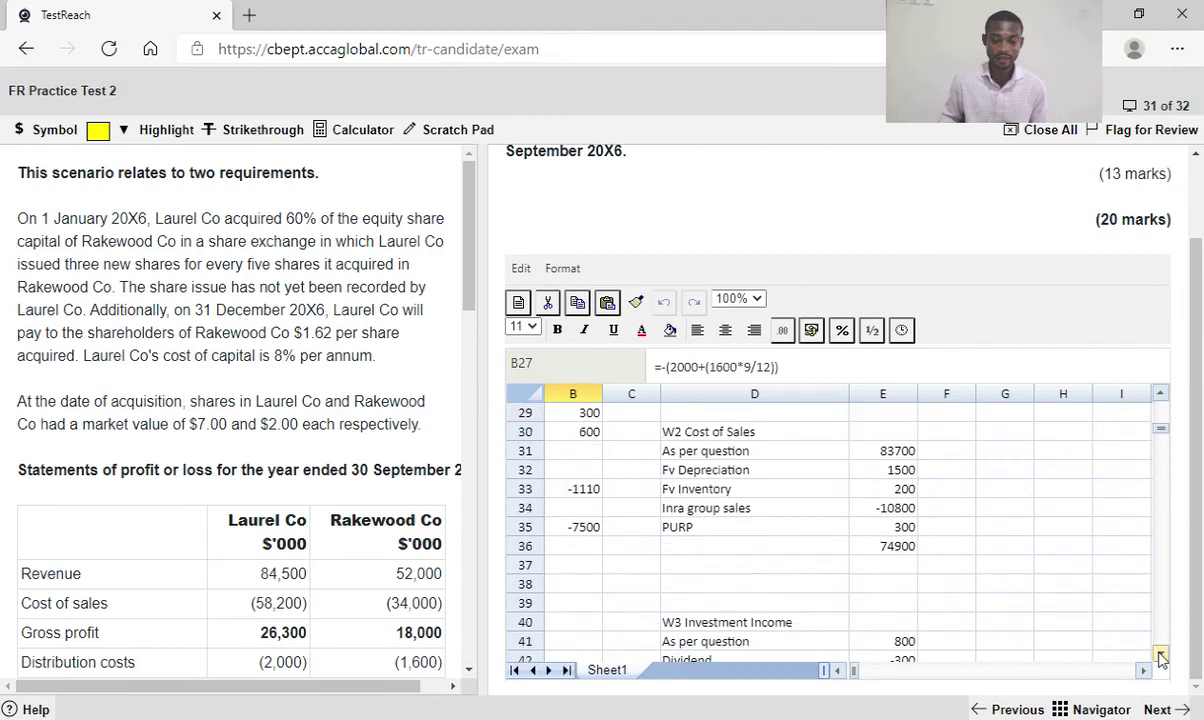
click(1160, 656)
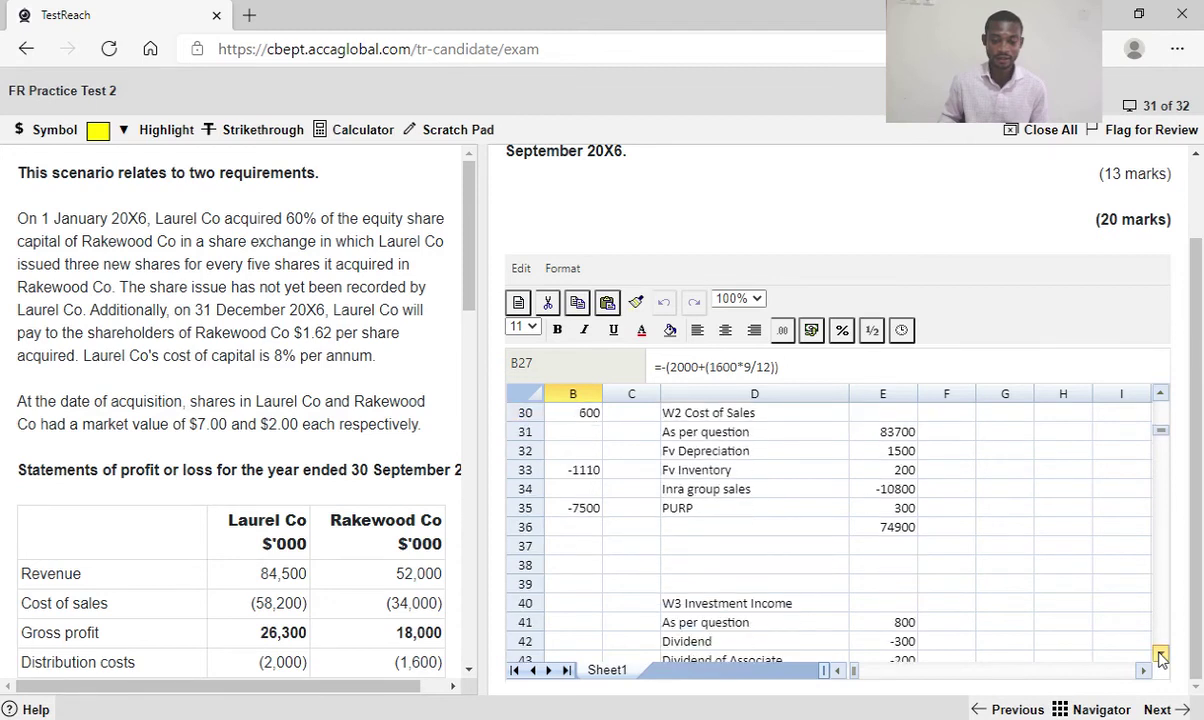
click(1160, 656)
click(1160, 656)
click(1160, 656)
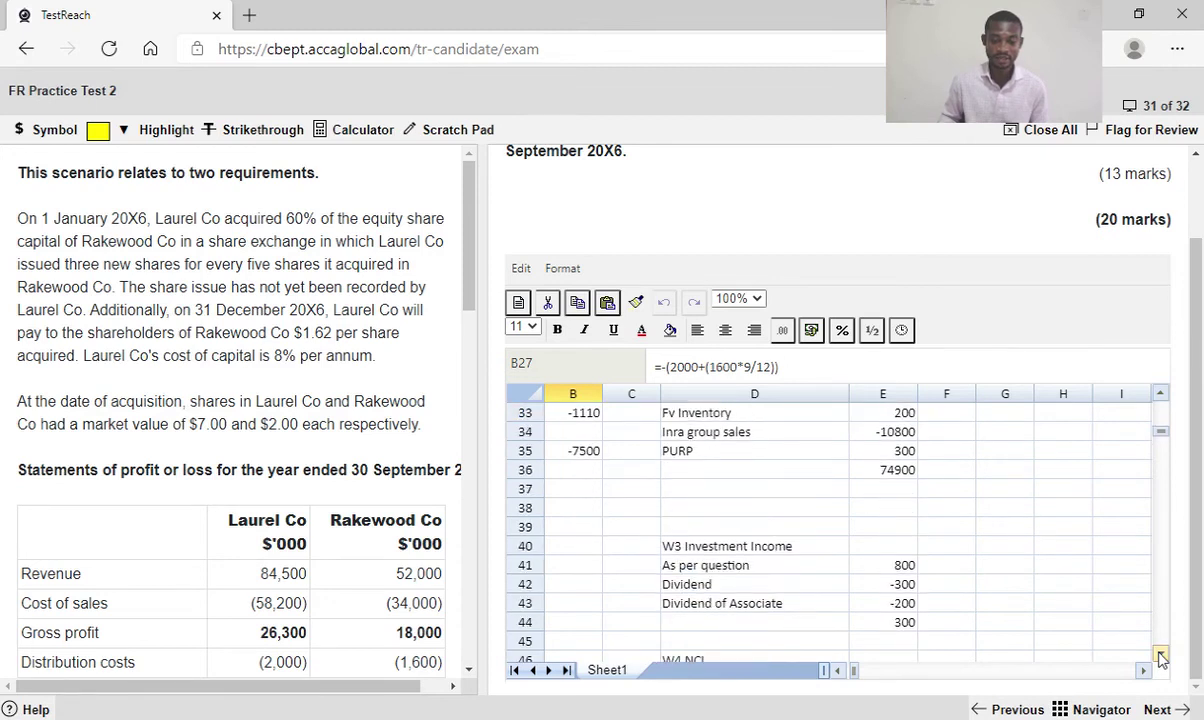
click(1160, 656)
click(1160, 656)
click(1160, 656)
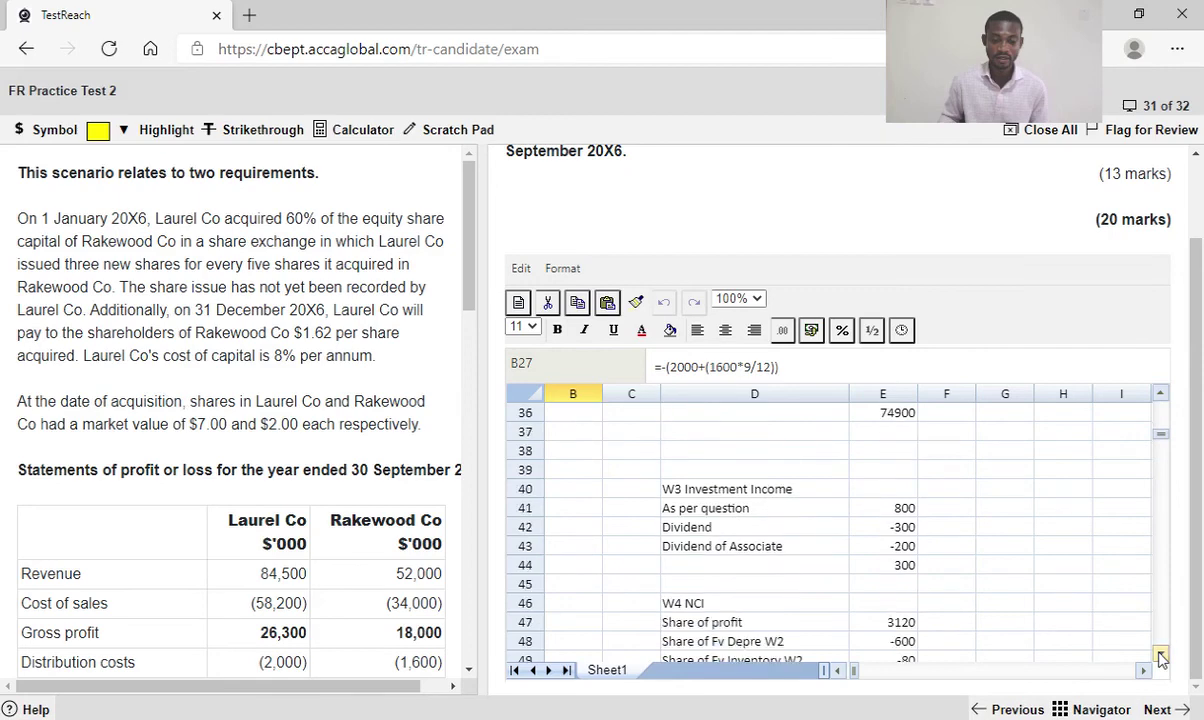
click(1160, 656)
click(1160, 656)
click(1160, 656)
click(1160, 656)
click(1160, 656)
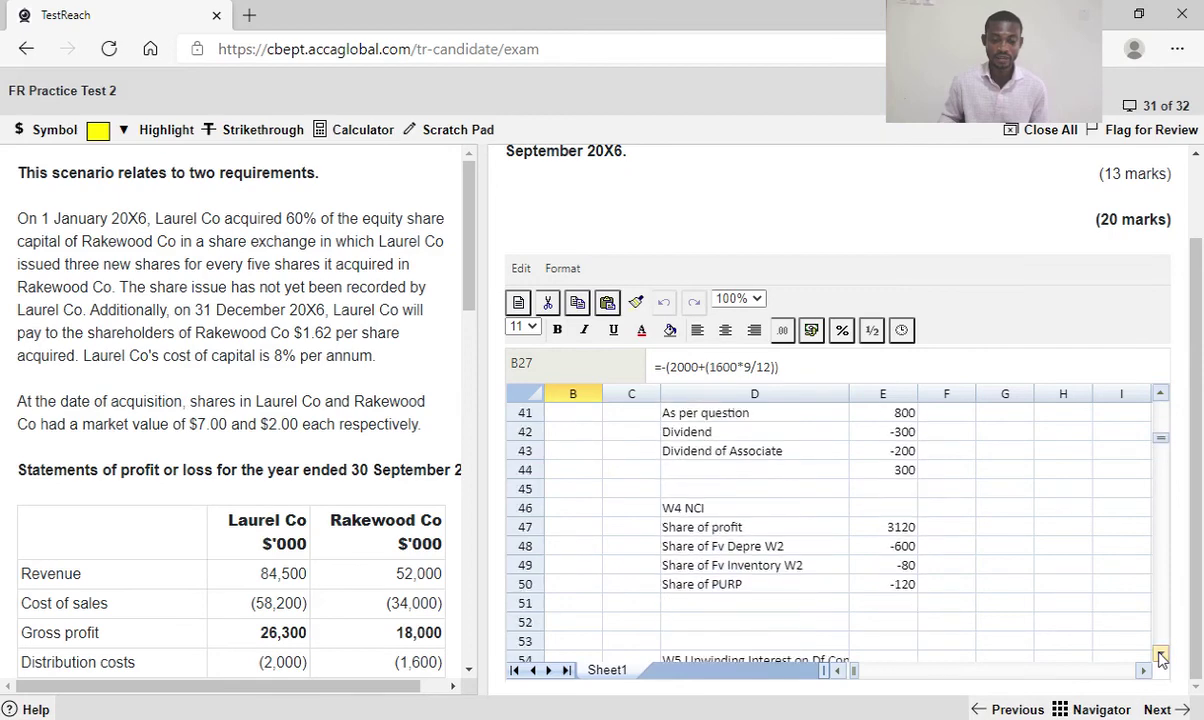
click(1160, 656)
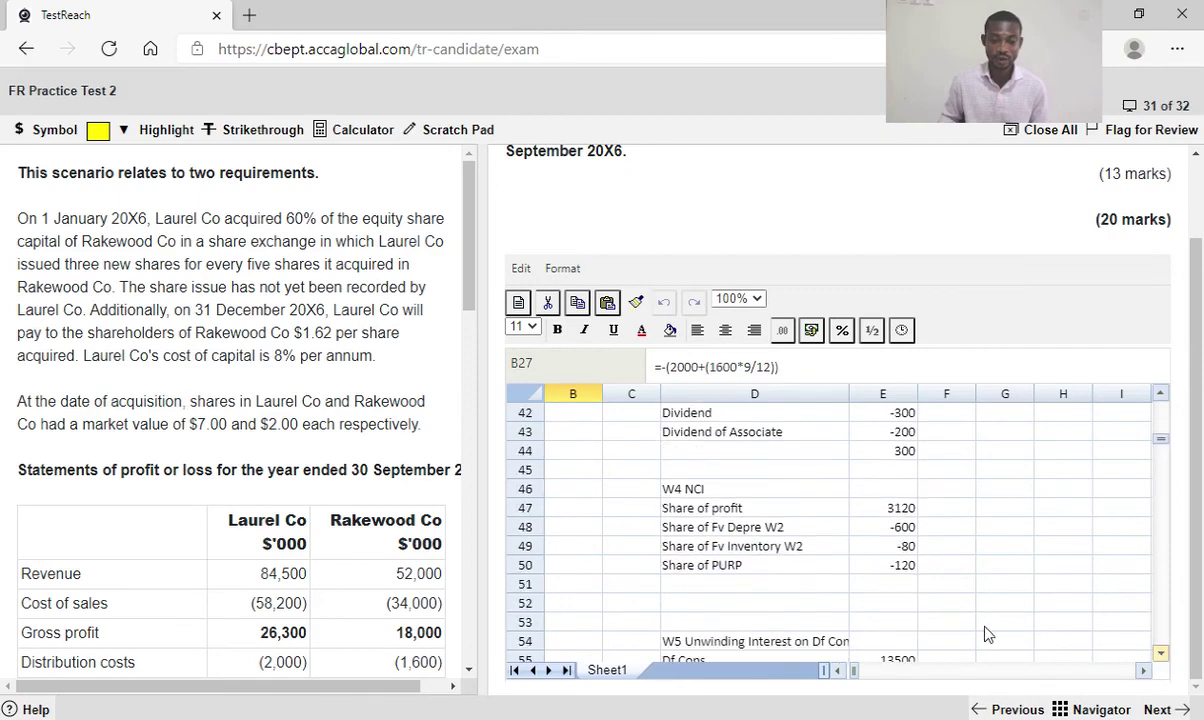
click(905, 590)
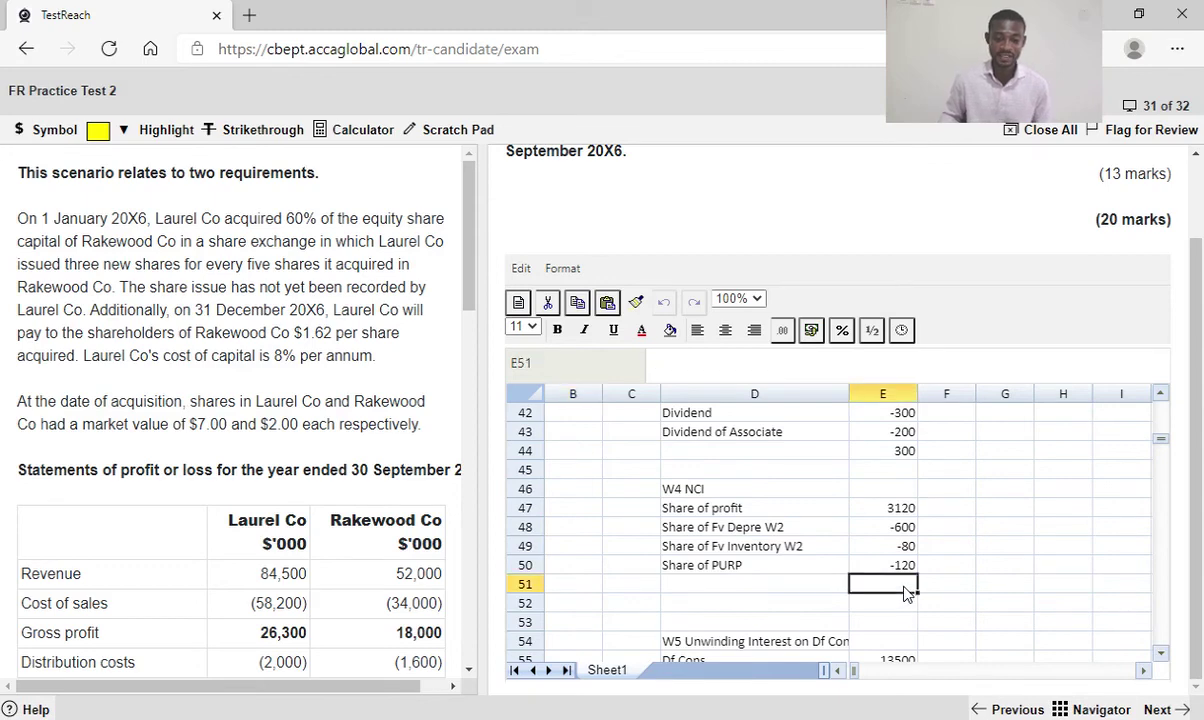
text(=sum()
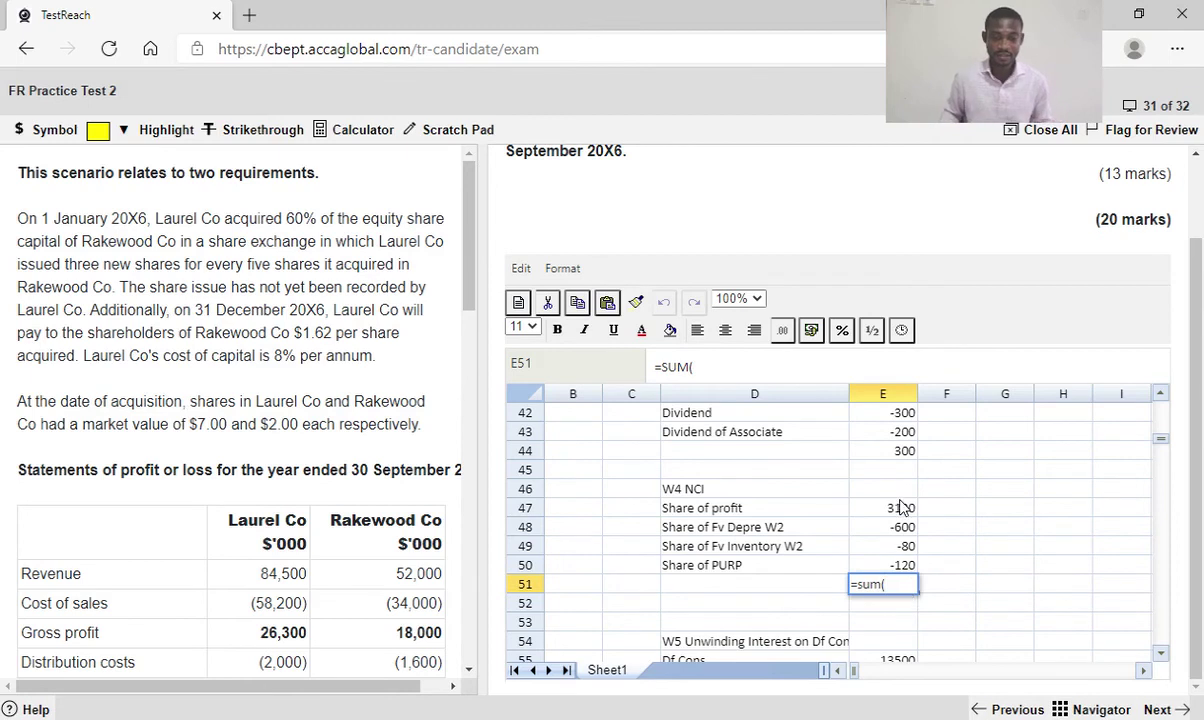
drag(900, 508, 902, 565)
key(Return)
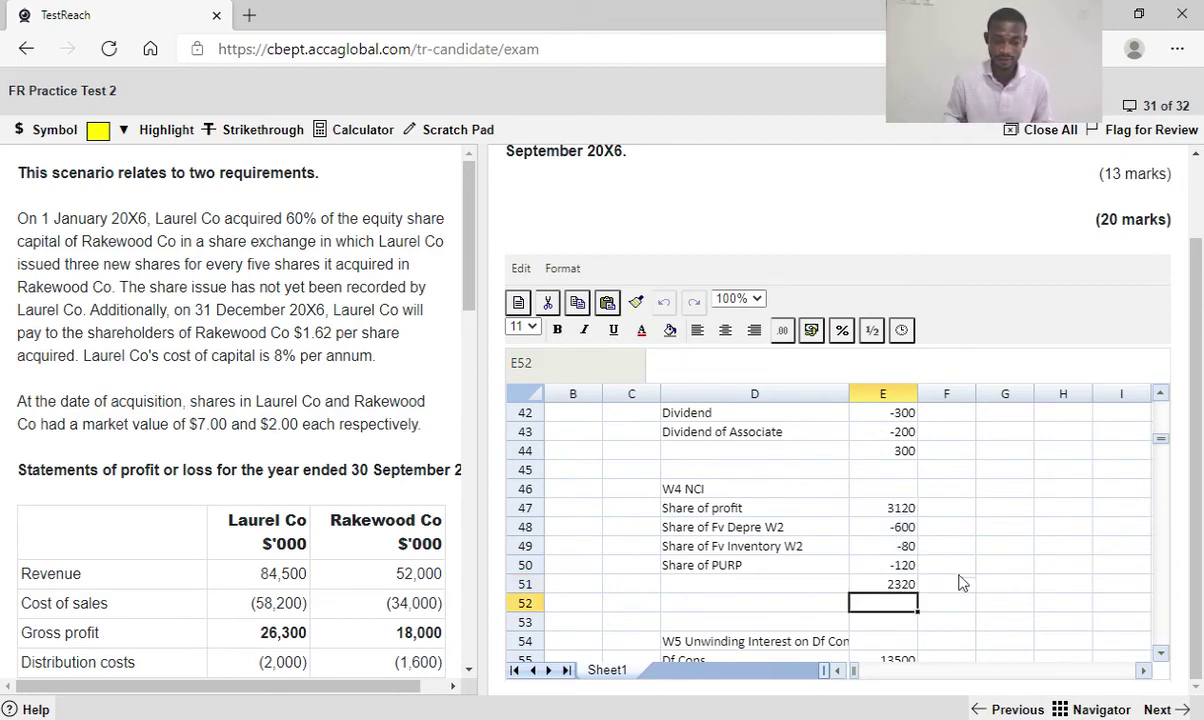
Link the Non-controlling Interest W4 line in B40 to the W4 working total with the formula =E51
click(837, 670)
scroll(880, 598, up, 3)
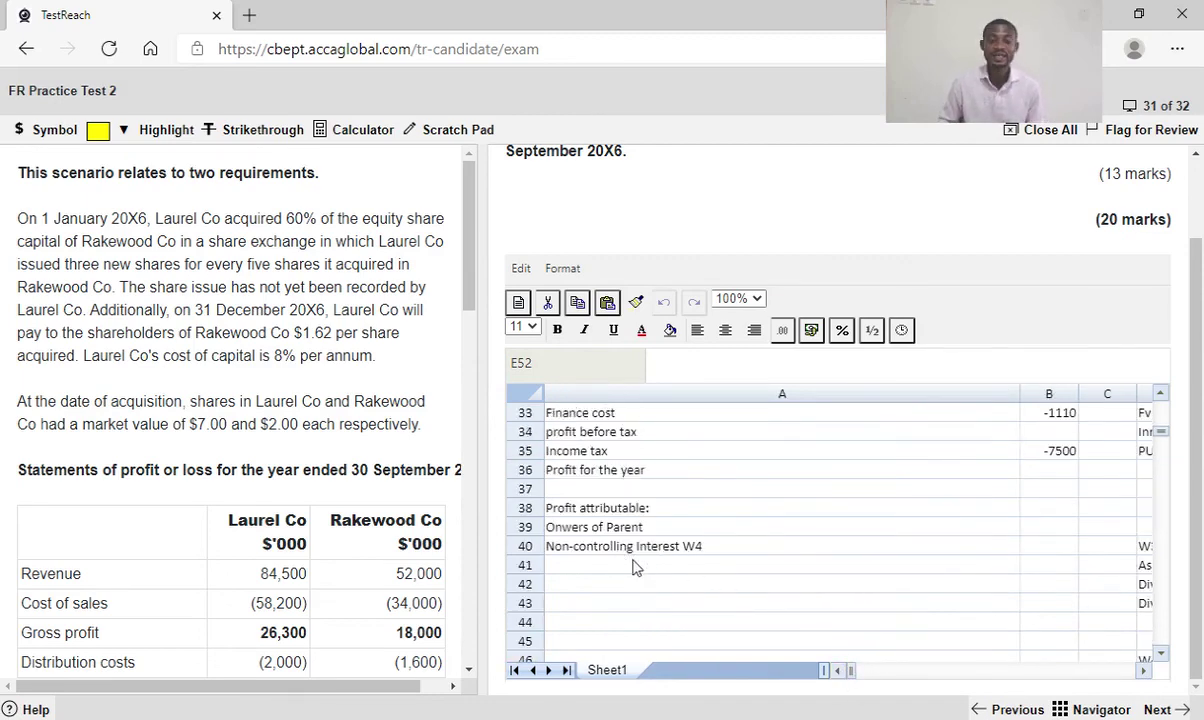
click(1057, 550)
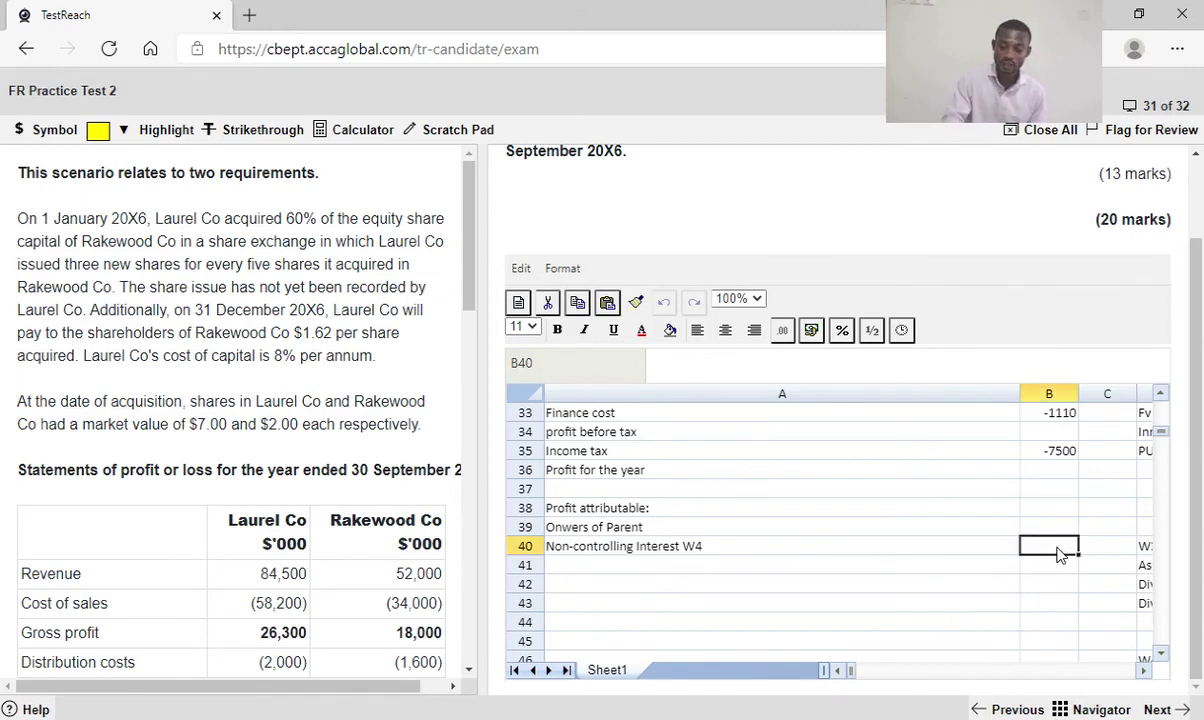
text(=)
click(1145, 673)
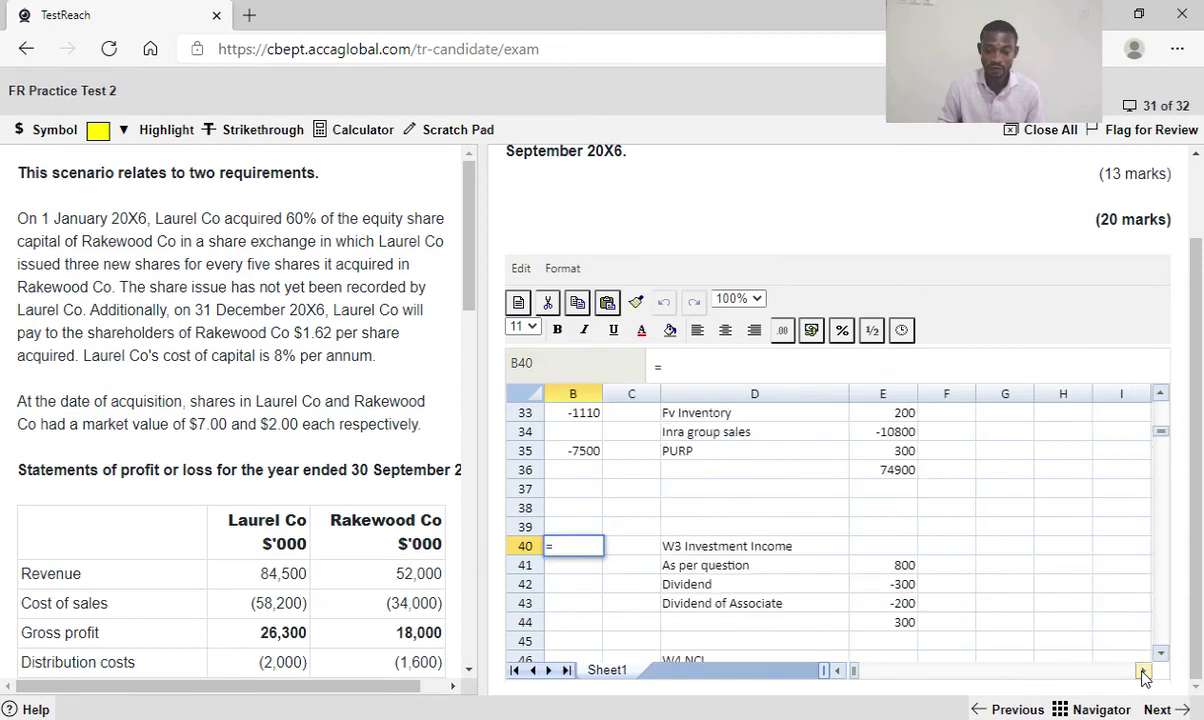
click(1160, 654)
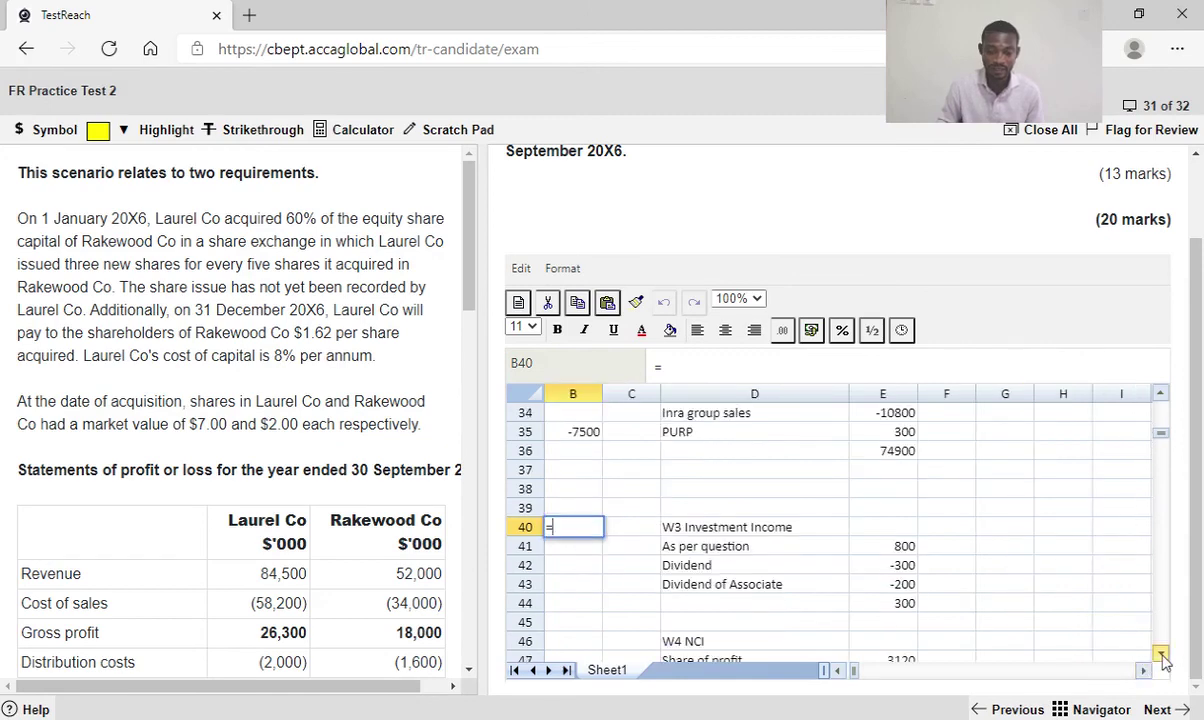
click(1160, 654)
click(1160, 654)
click(1160, 654)
click(1160, 654)
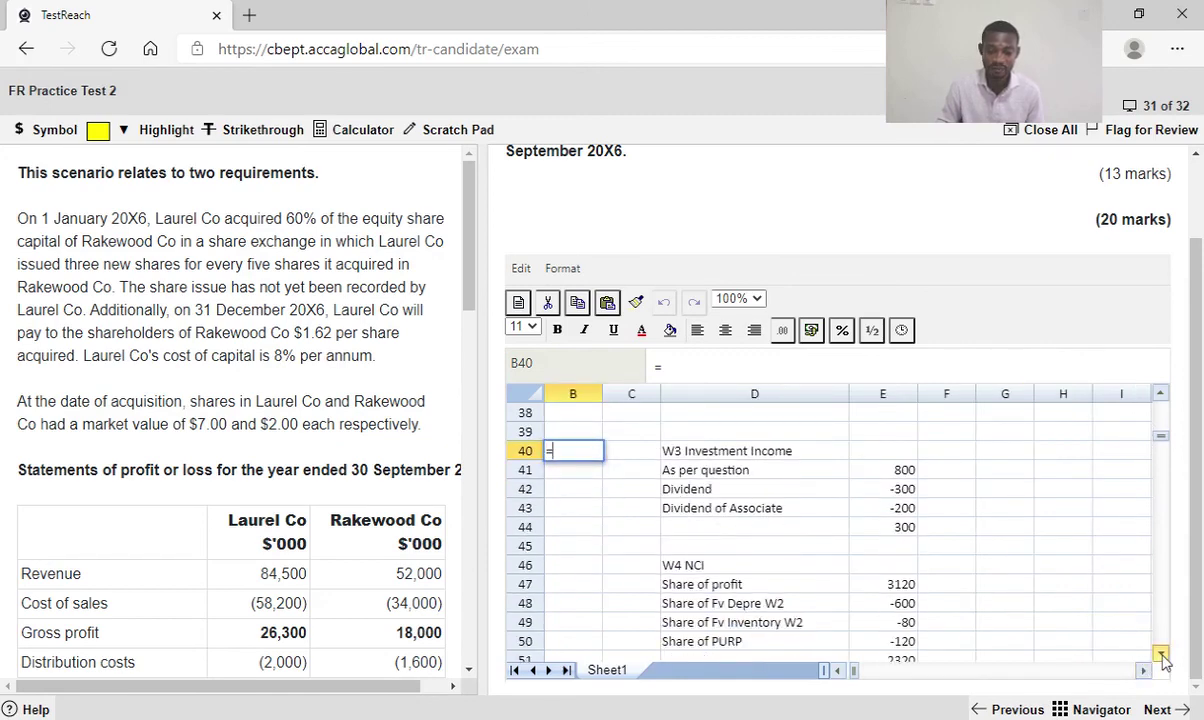
click(1160, 654)
click(912, 650)
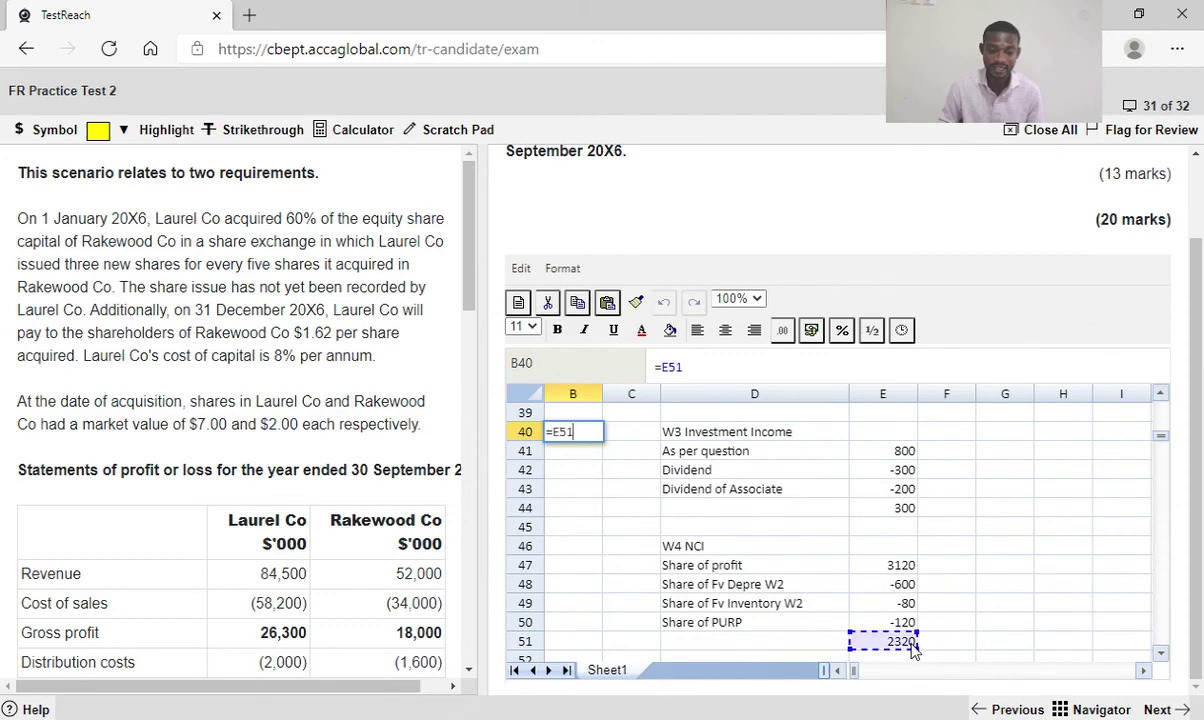
key(Return)
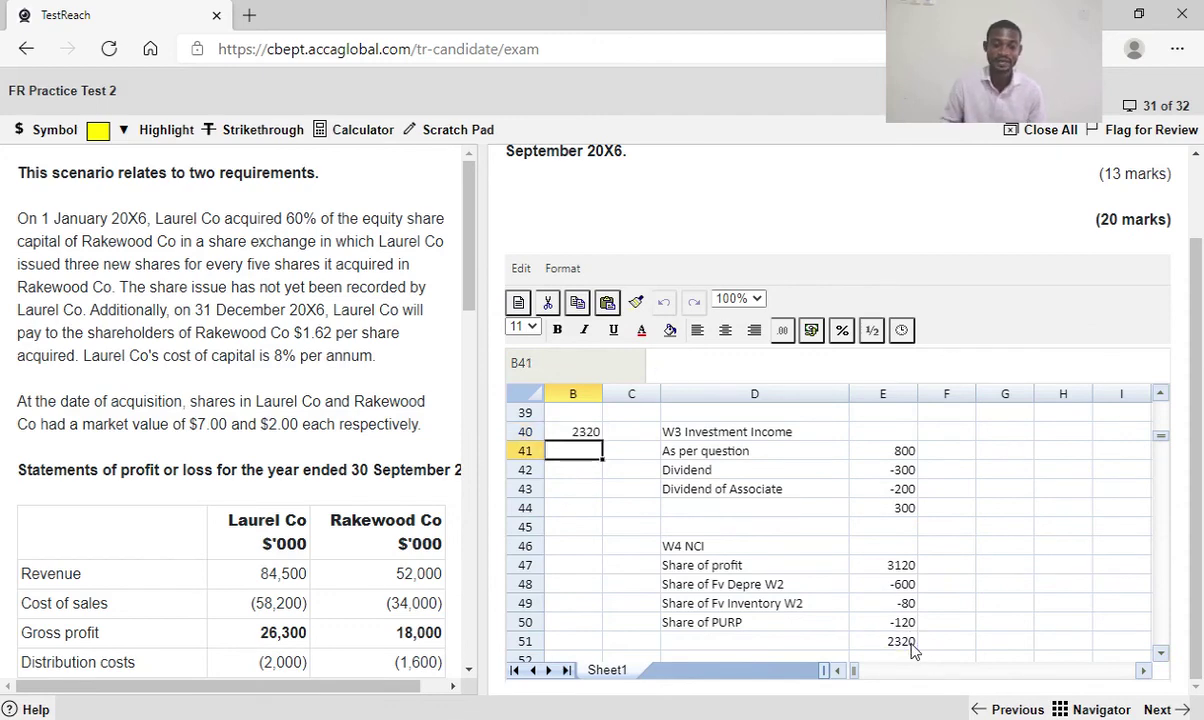
Calculate profit before tax in B34 with a SUM of B26:B33
click(838, 671)
scroll(1024, 500, up, 1)
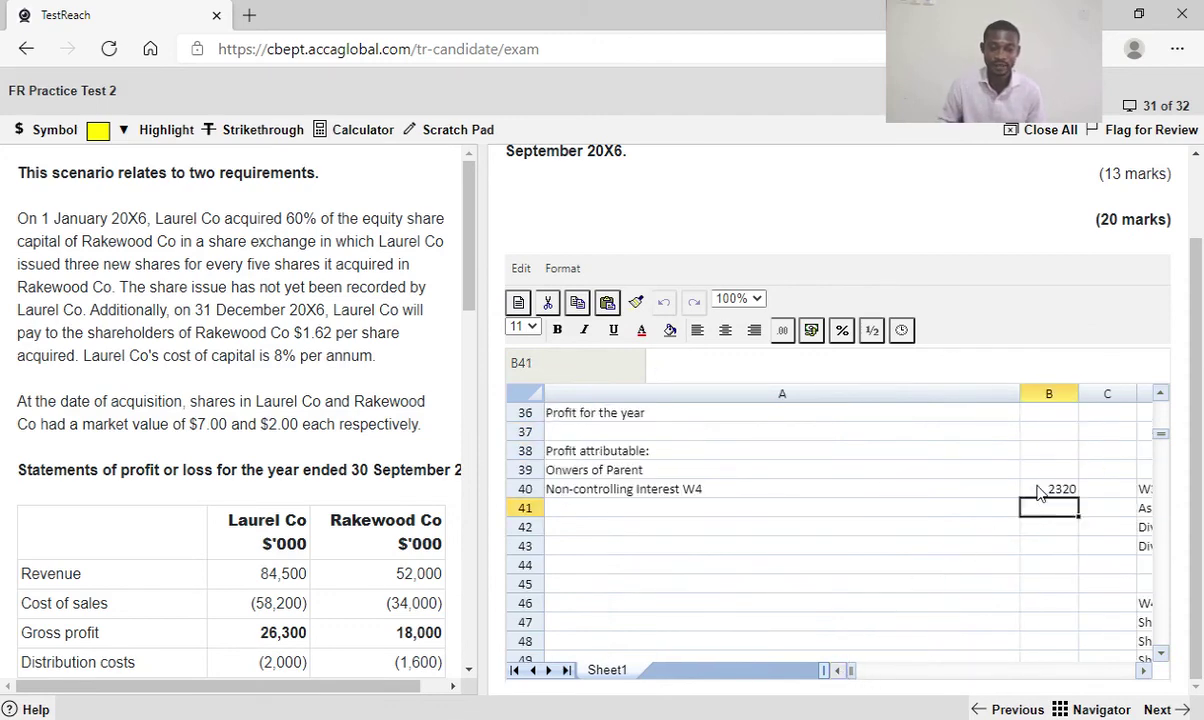
scroll(922, 545, up, 1)
scroll(922, 545, up, 1)
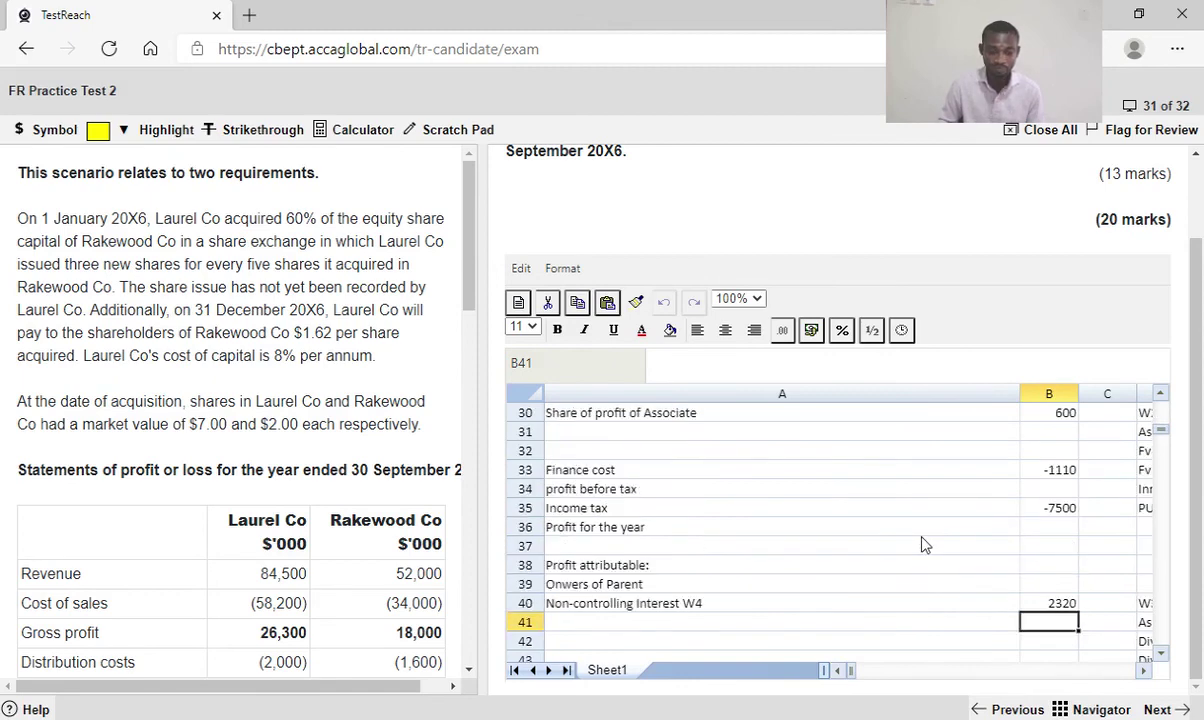
scroll(922, 545, up, 1)
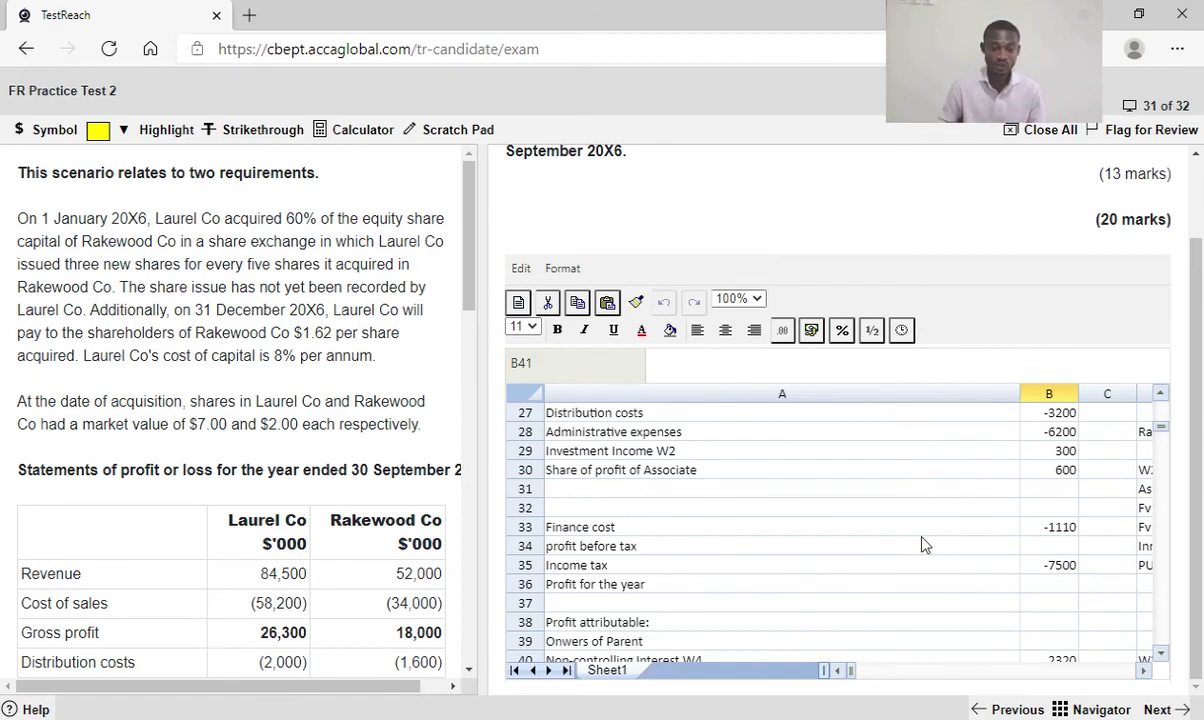
scroll(922, 546, up, 1)
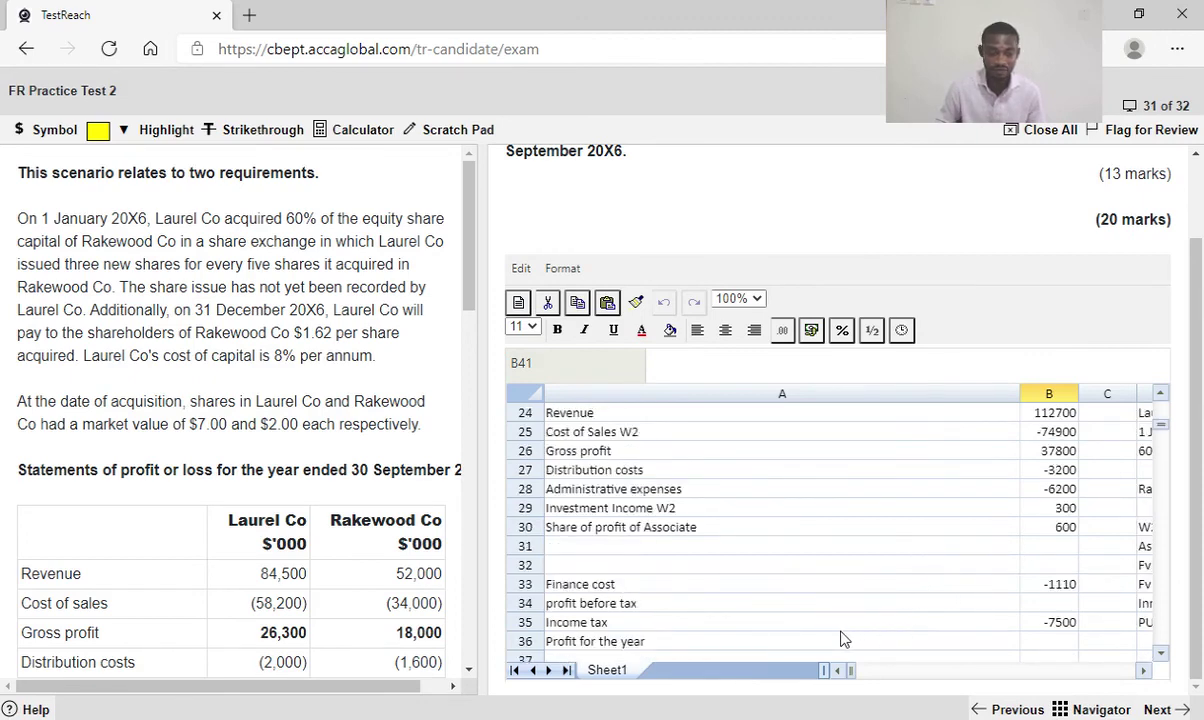
click(1037, 610)
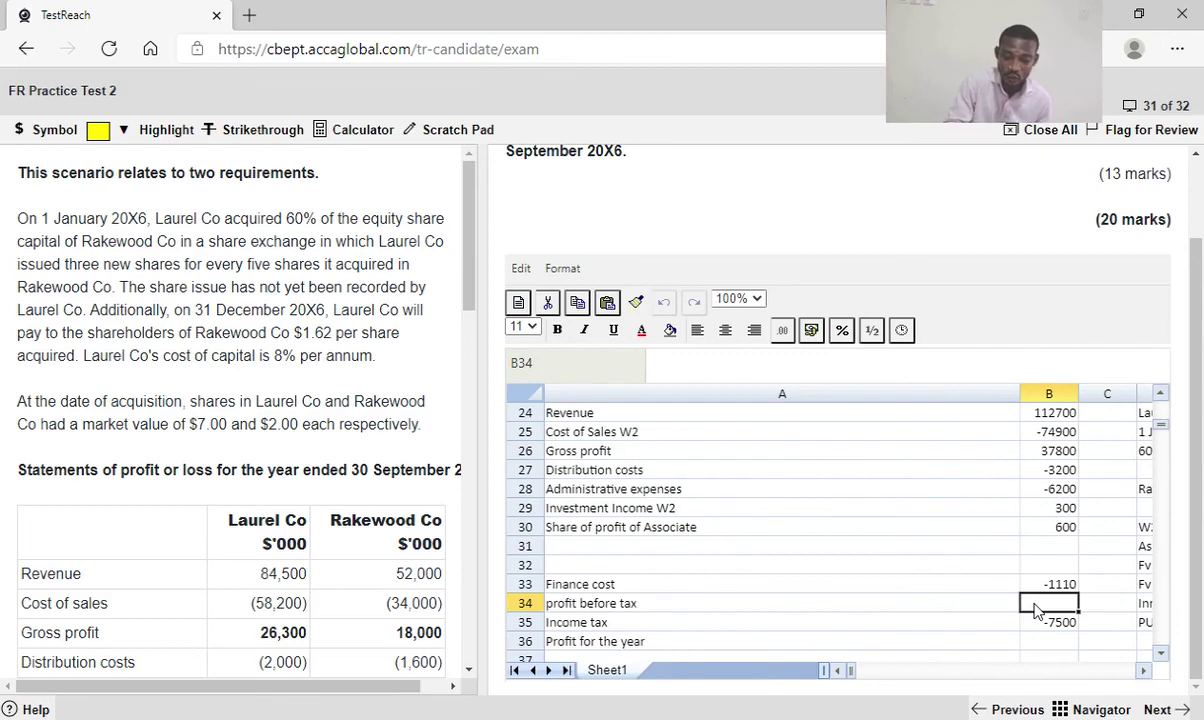
text(=)
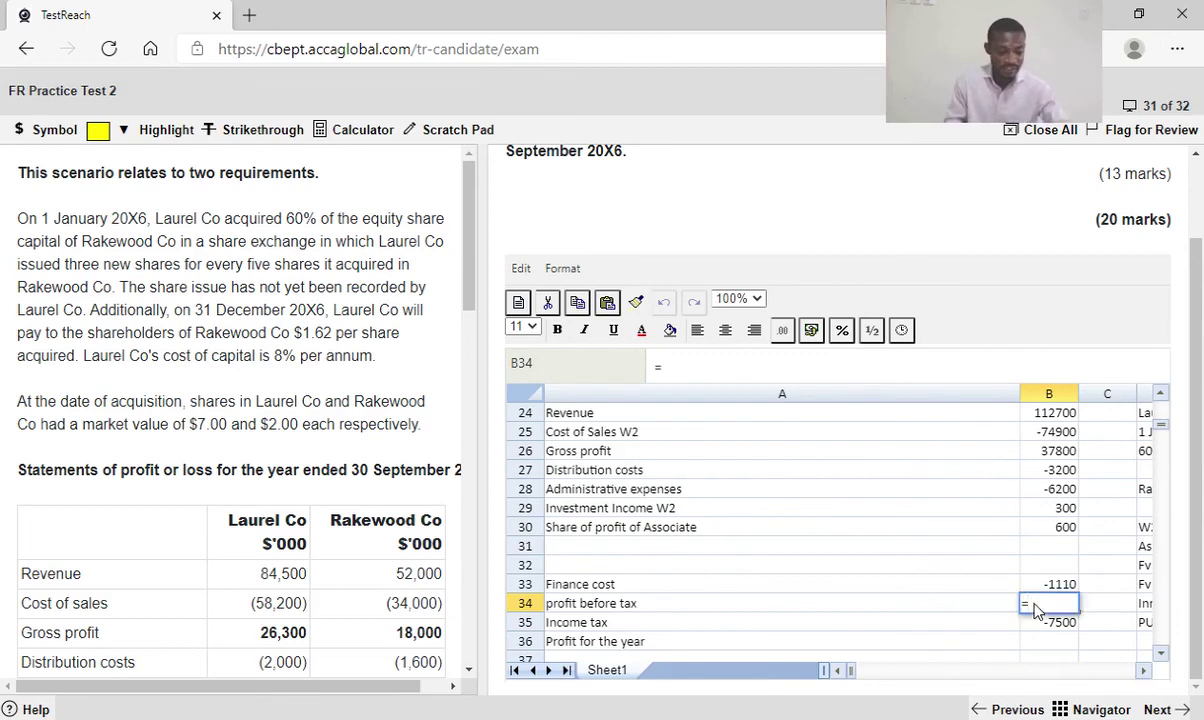
text(sum()
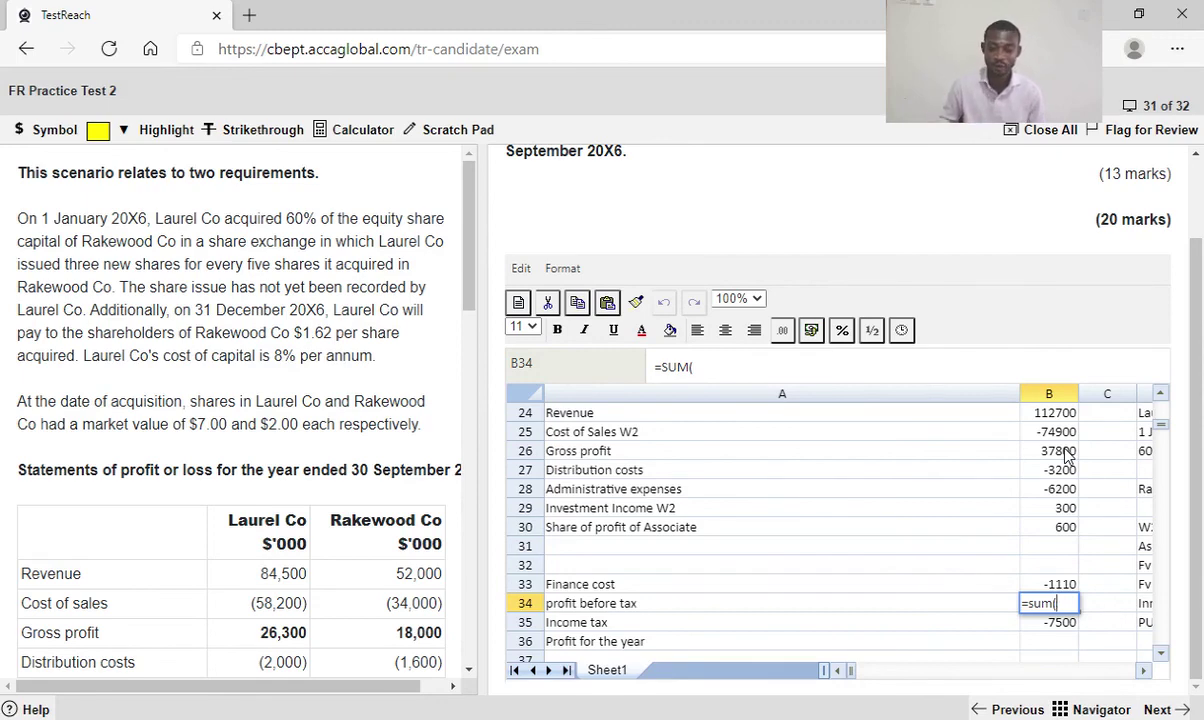
drag(1066, 452, 1066, 527)
drag(1068, 585, 1068, 589)
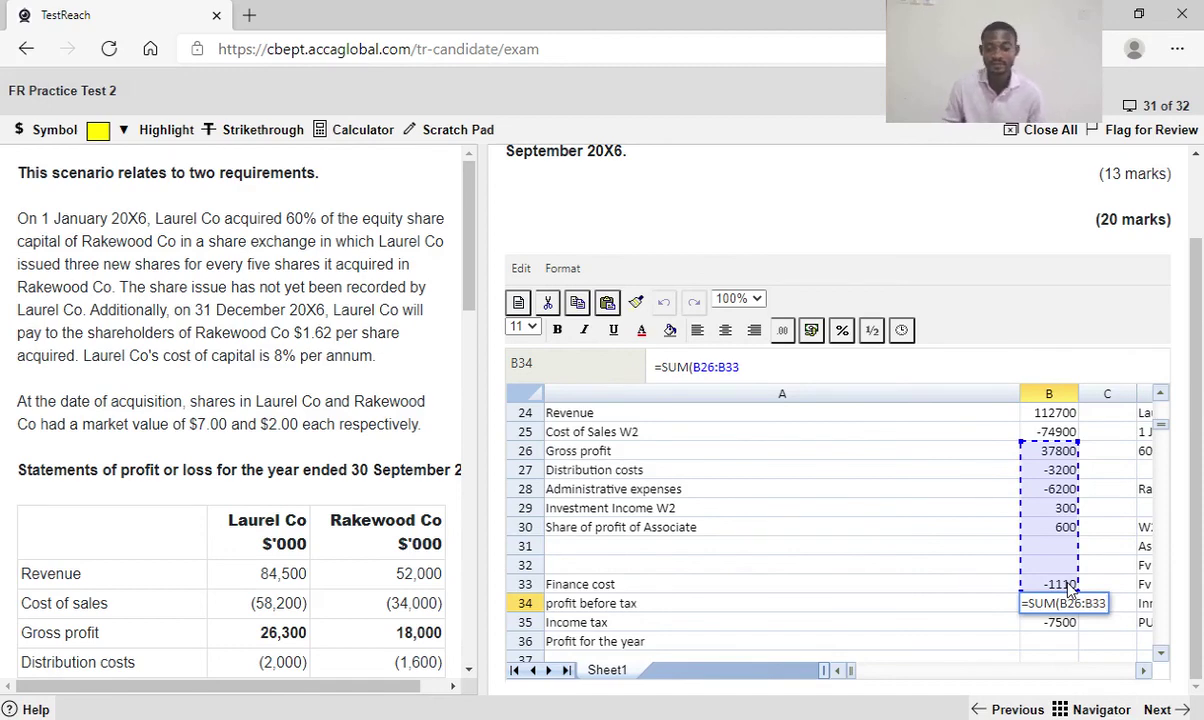
key(Return)
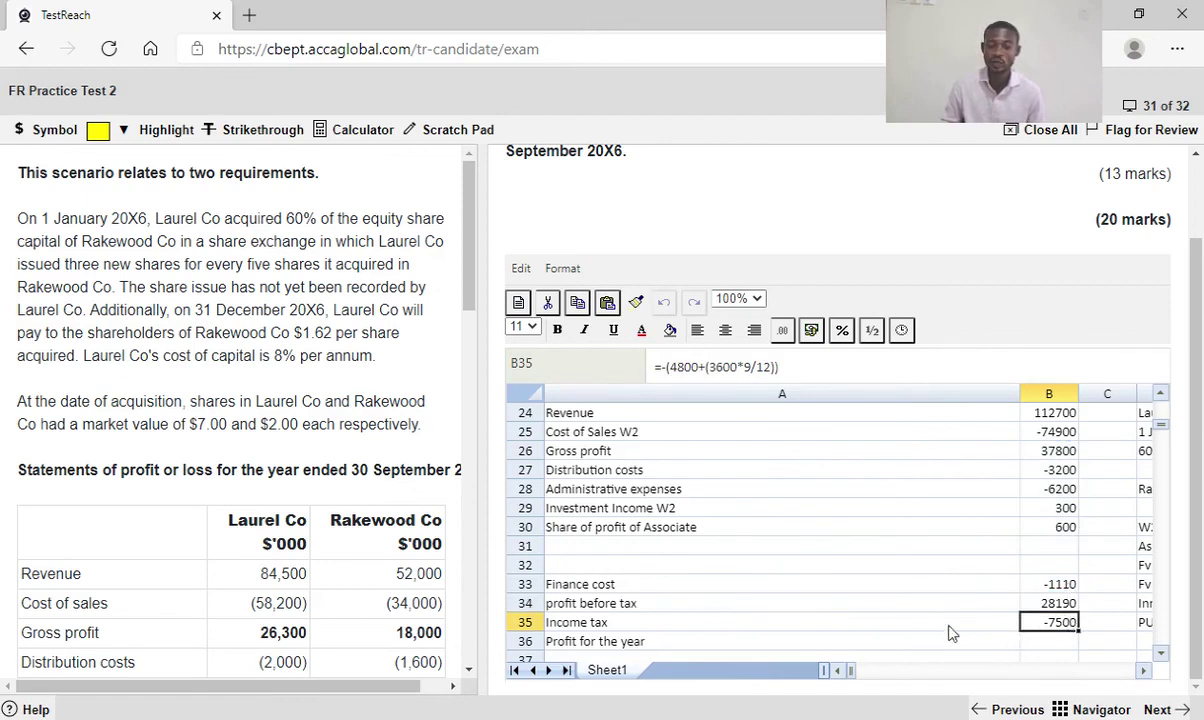
Calculate Profit for the year in B36 with the formula =B34+B35
scroll(940, 620, down, 1)
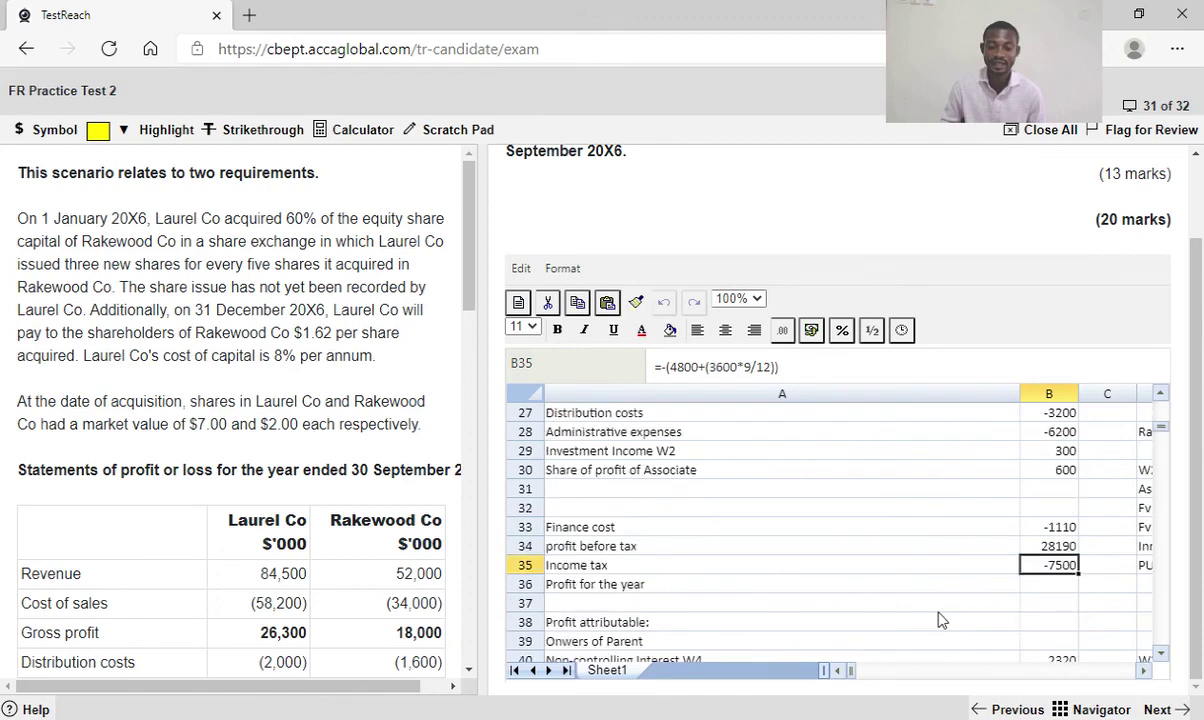
click(1036, 588)
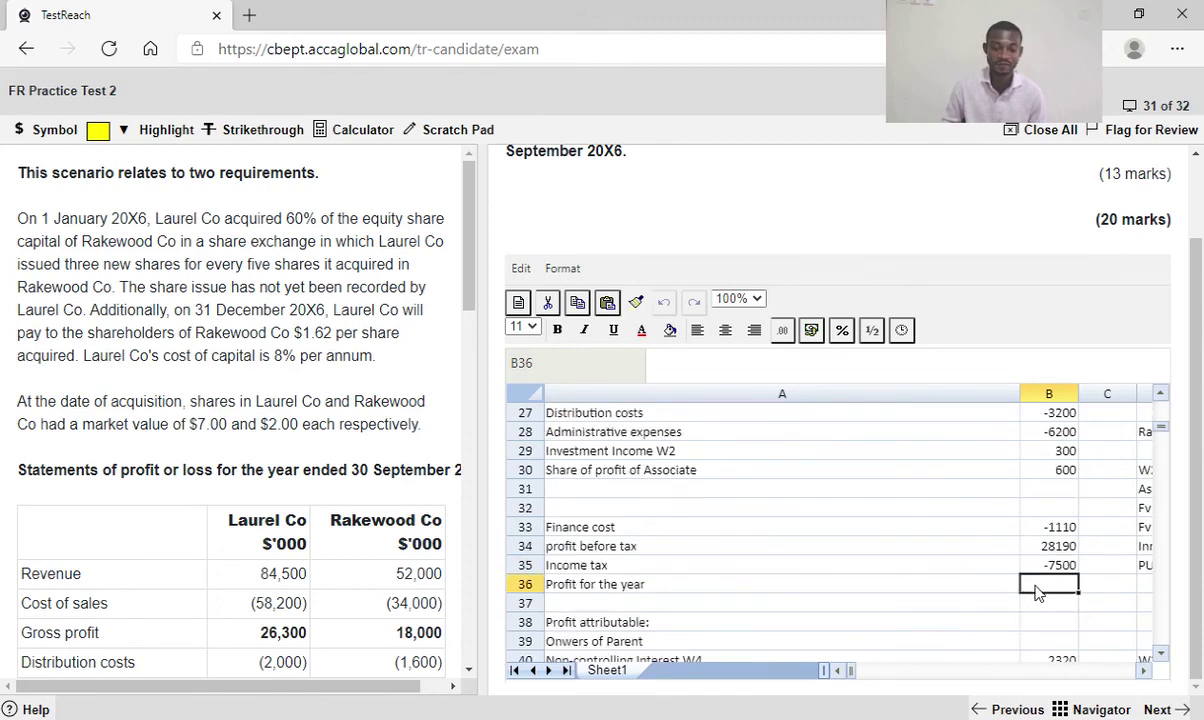
text(=)
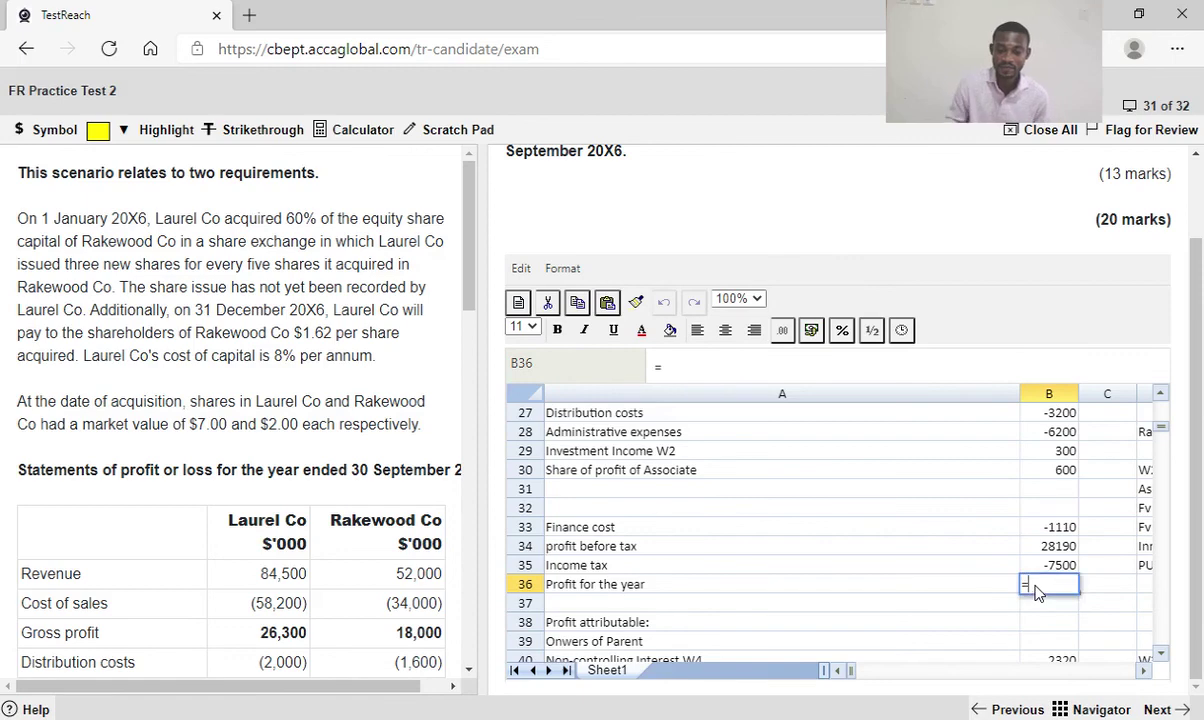
click(1050, 549)
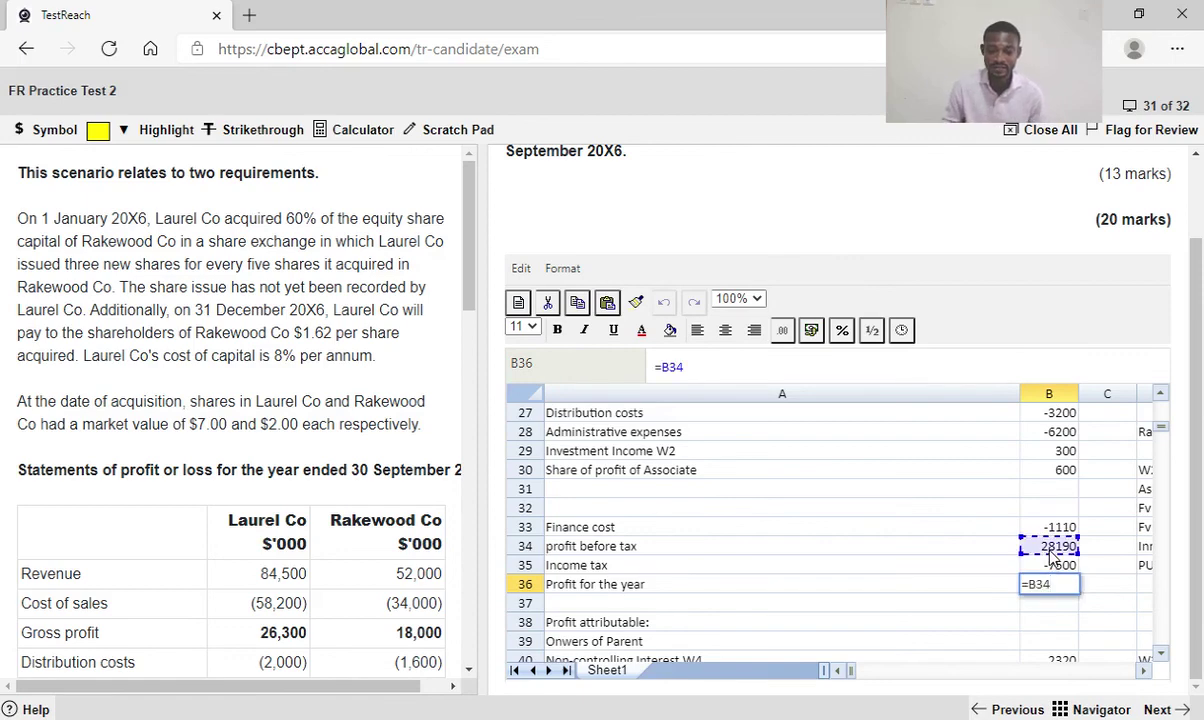
text(+)
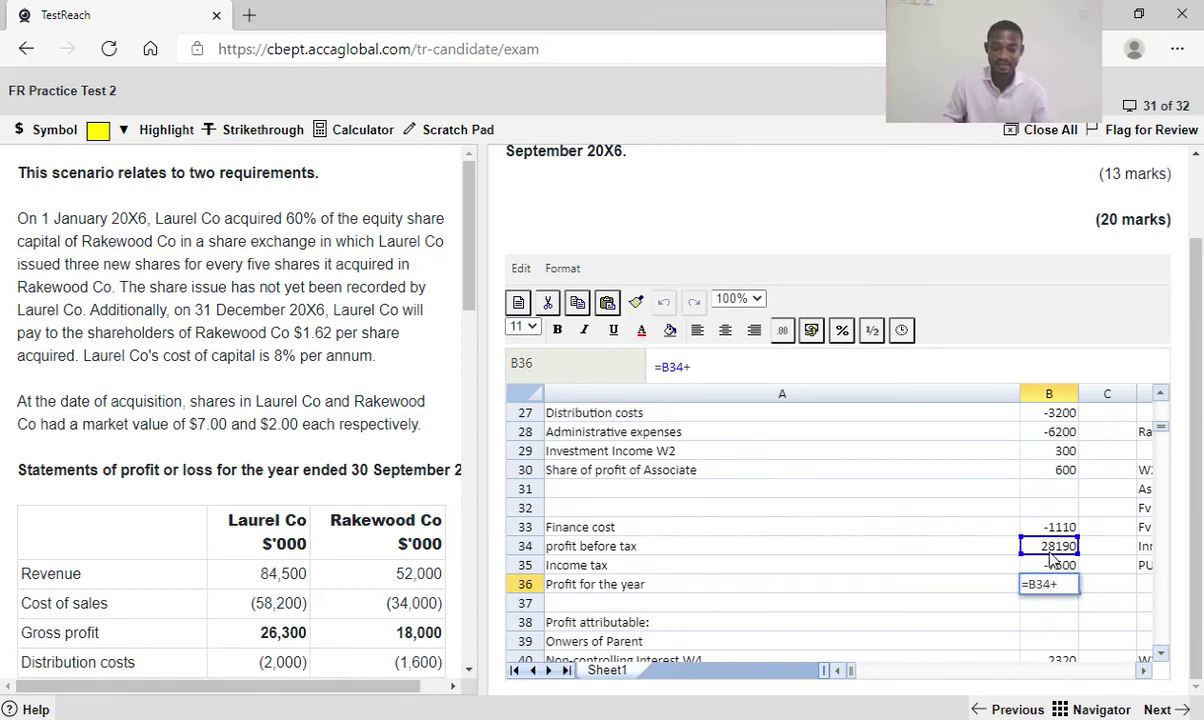
click(1047, 568)
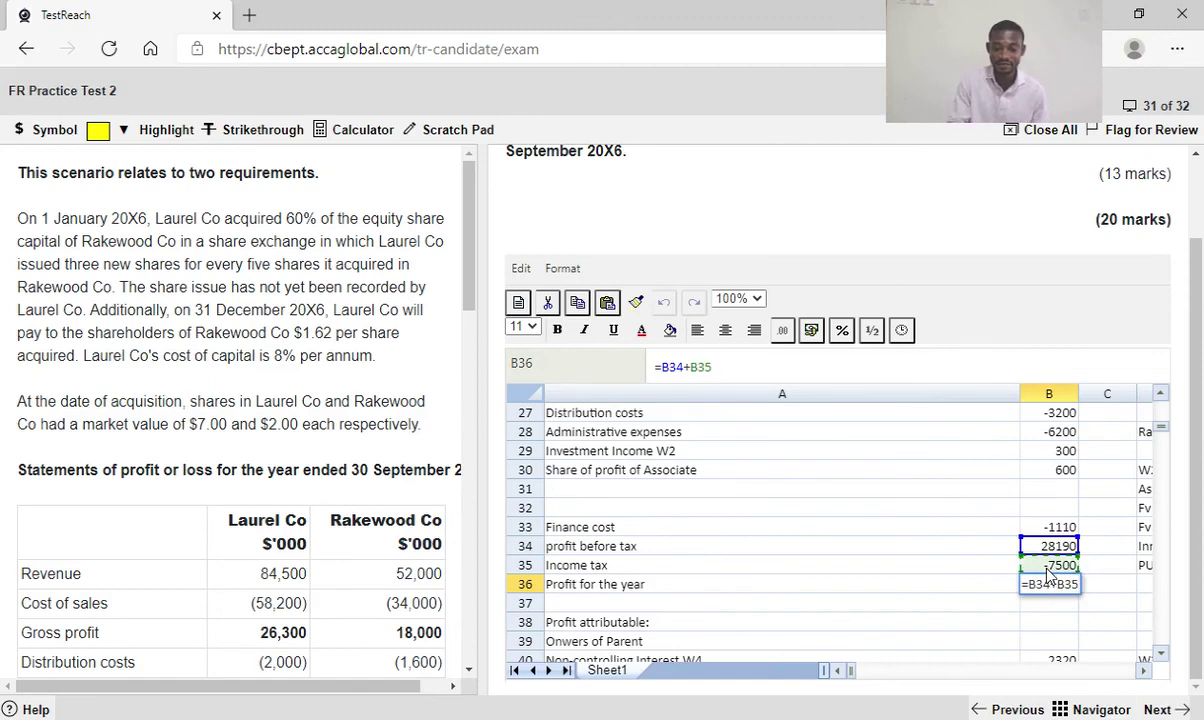
key(Return)
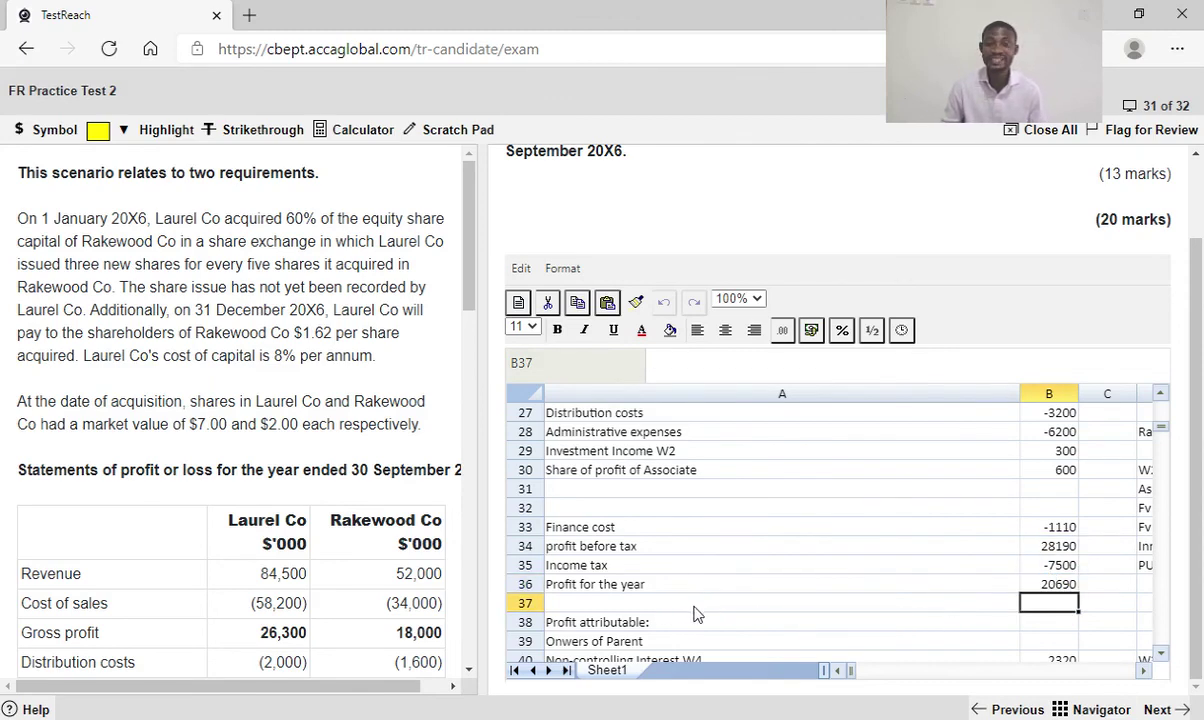
Calculate the profit attributable to the owners of the parent in B39 with the formula =B36-B40
scroll(703, 611, down, 1)
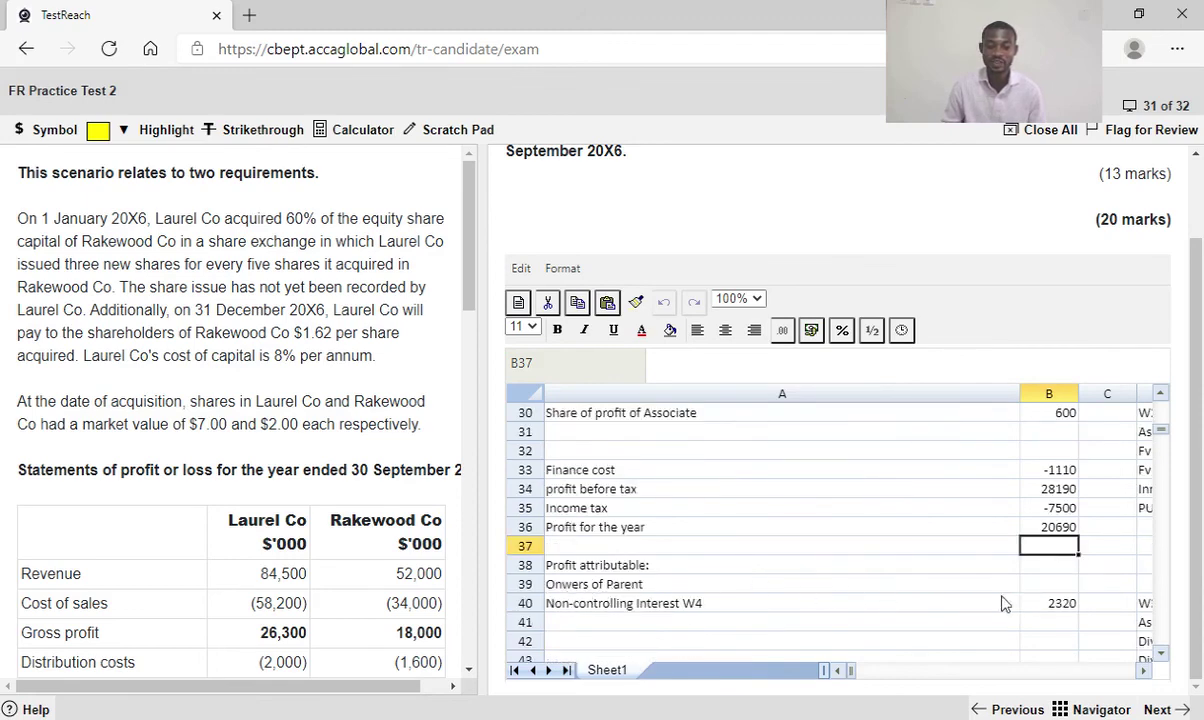
click(1048, 584)
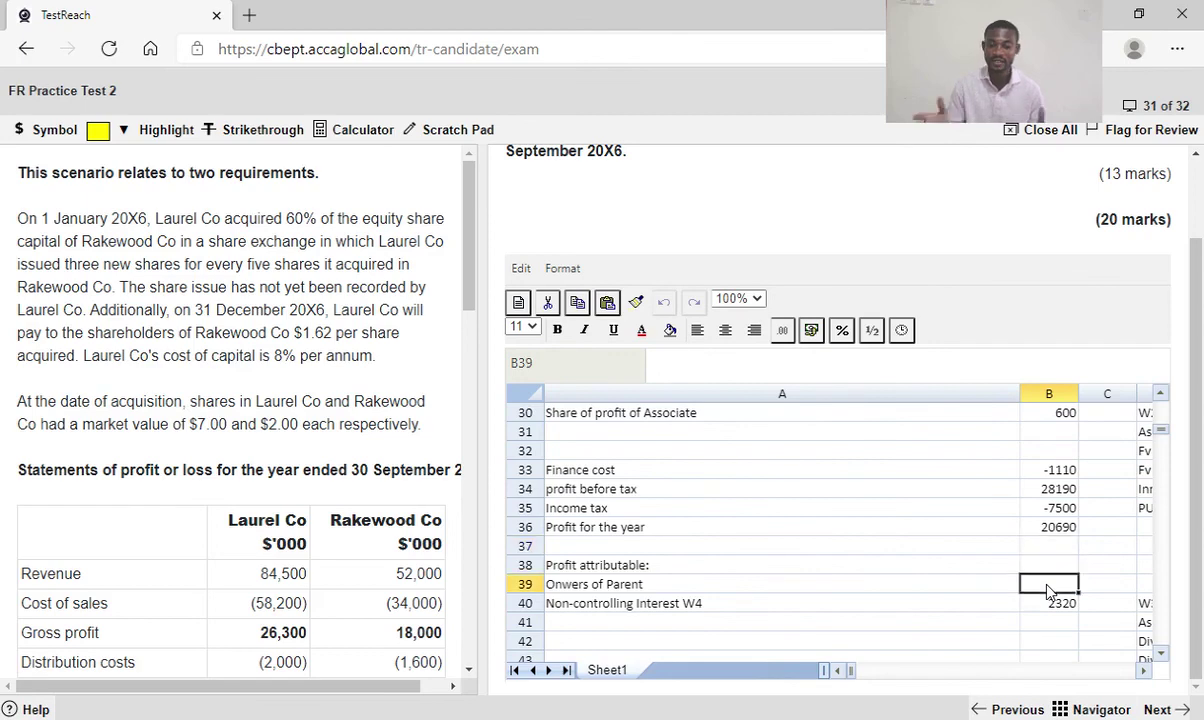
text(=)
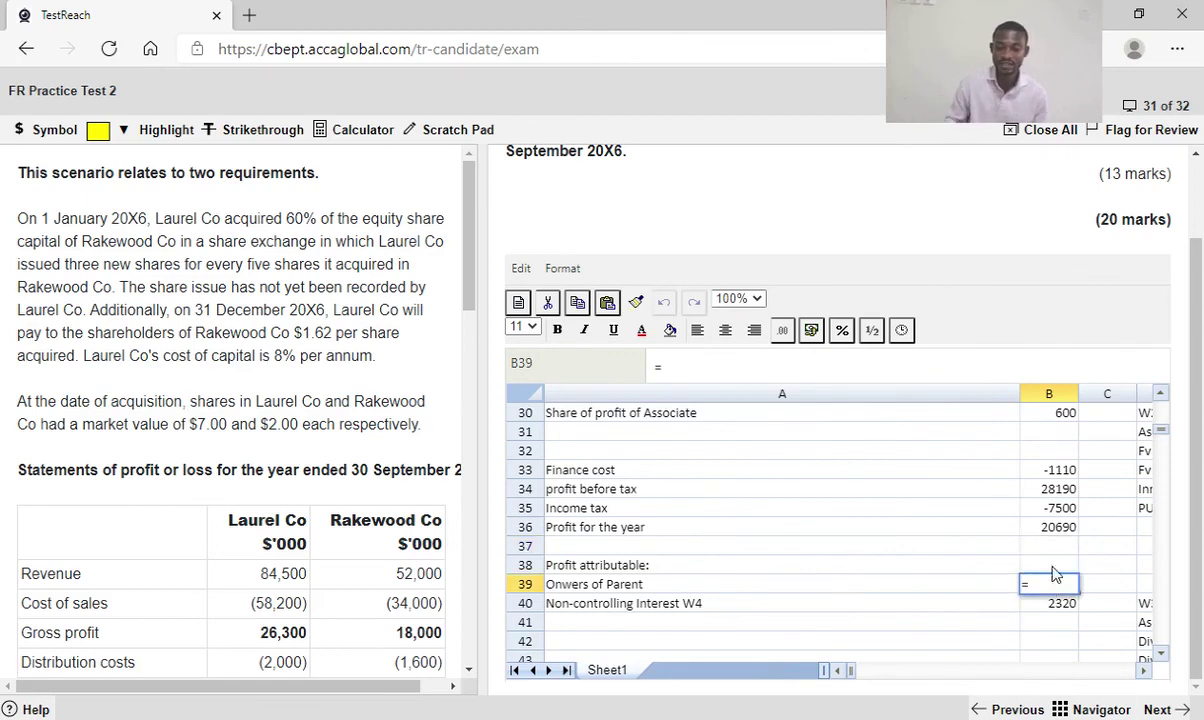
click(1050, 530)
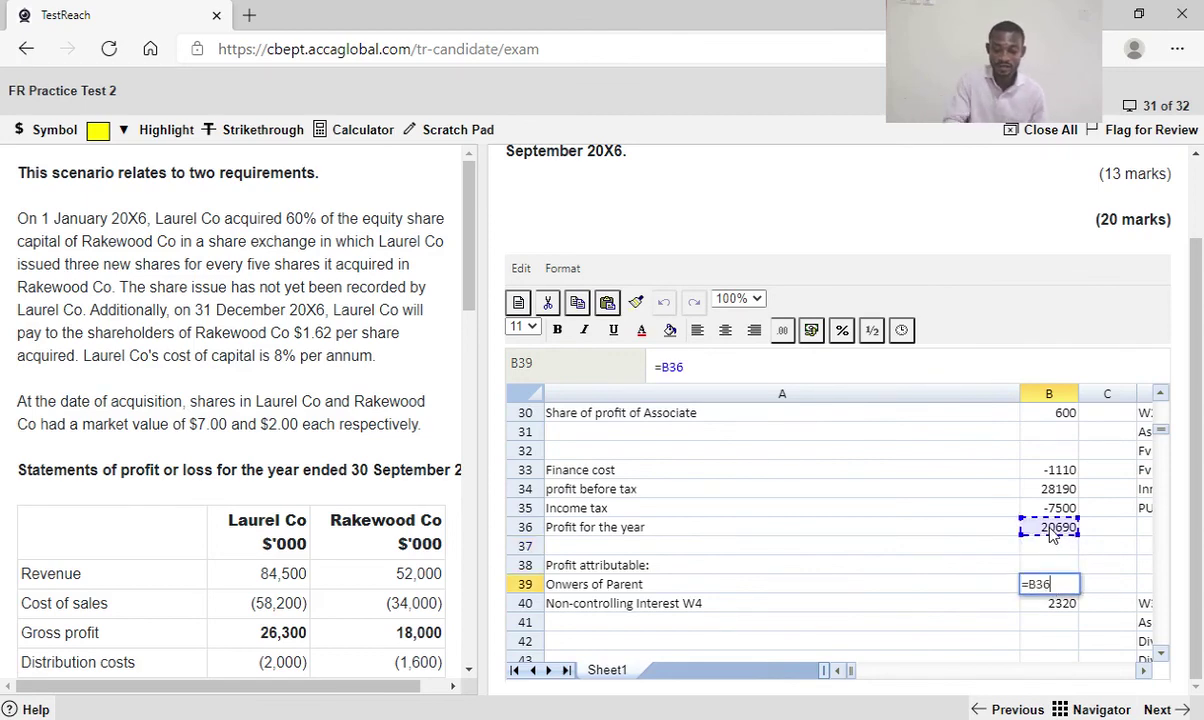
text(-)
click(1055, 610)
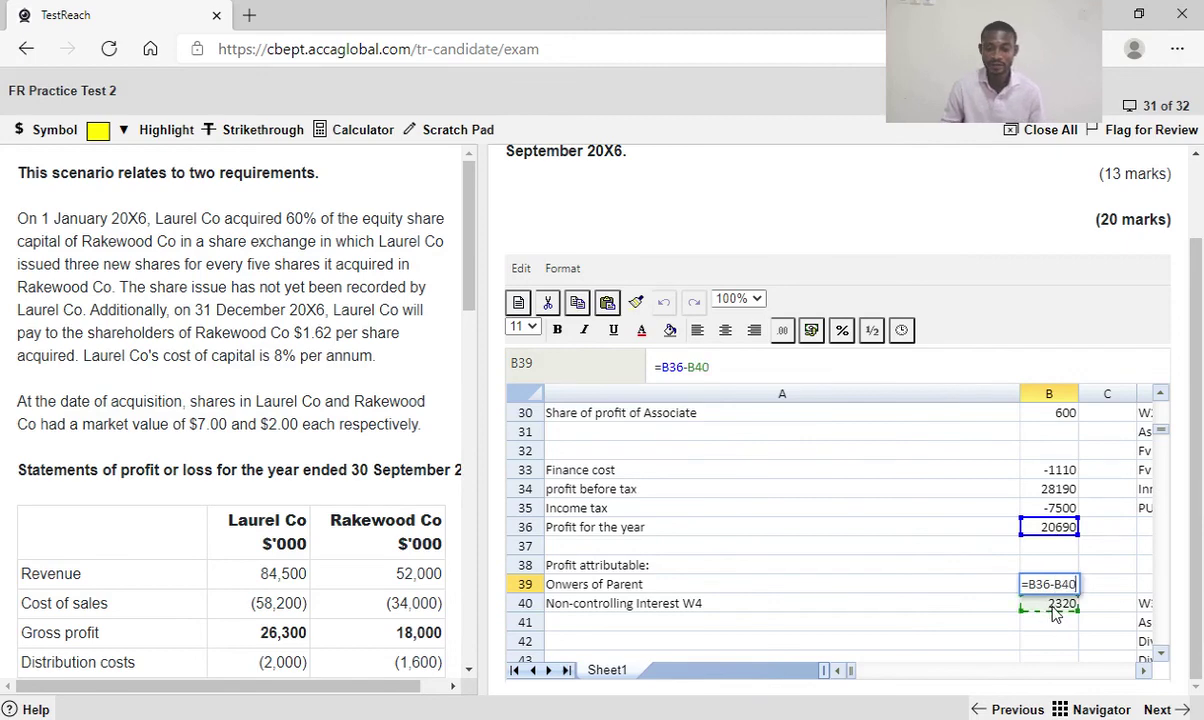
key(Return)
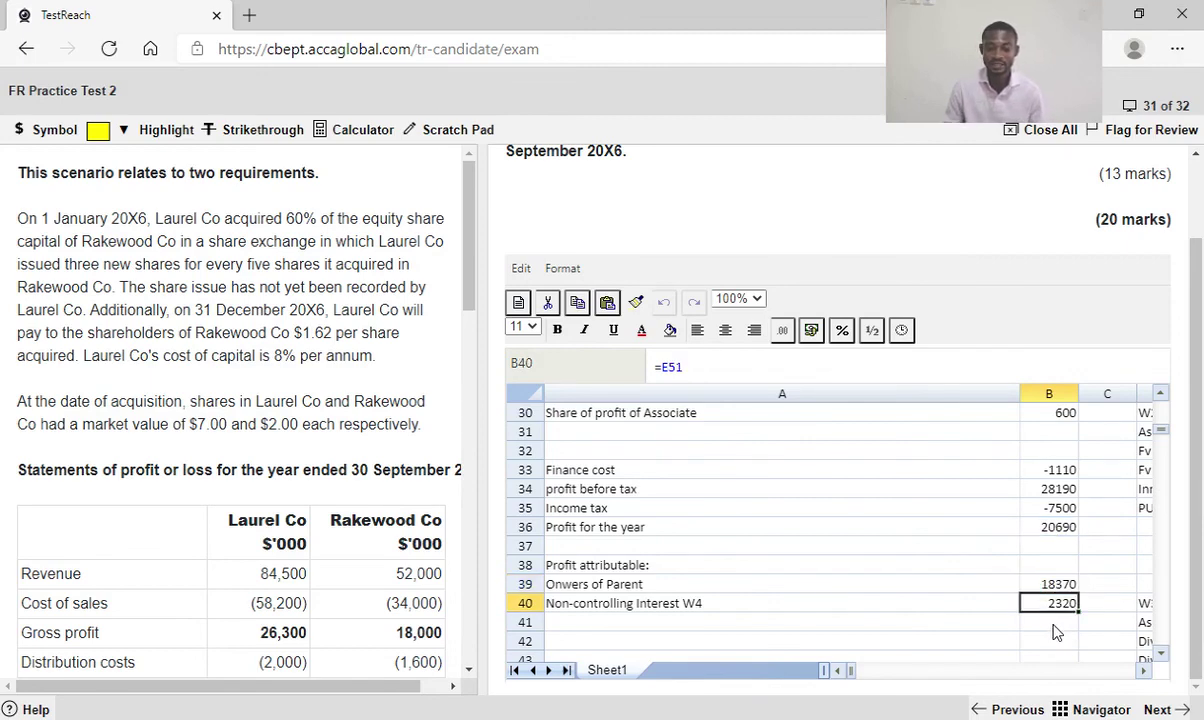
Enter the total of the profit attribution in B41 by linking it to Profit for the year with =B36
click(1053, 626)
text(=)
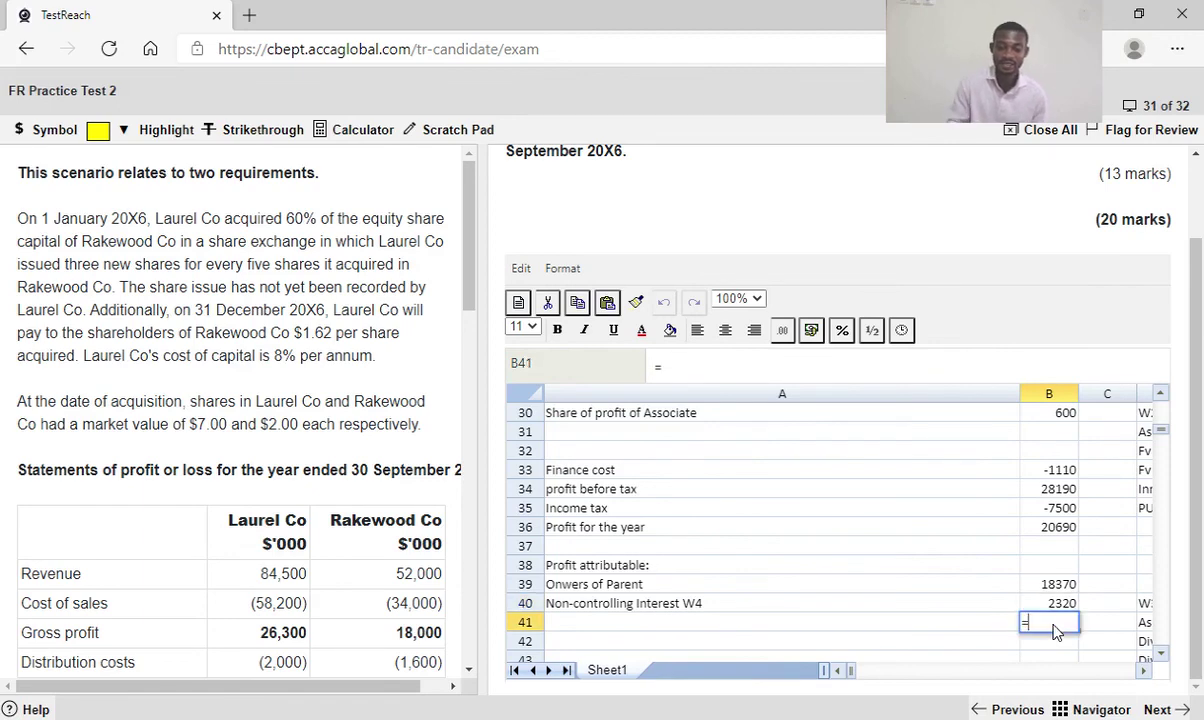
click(1058, 532)
key(Return)
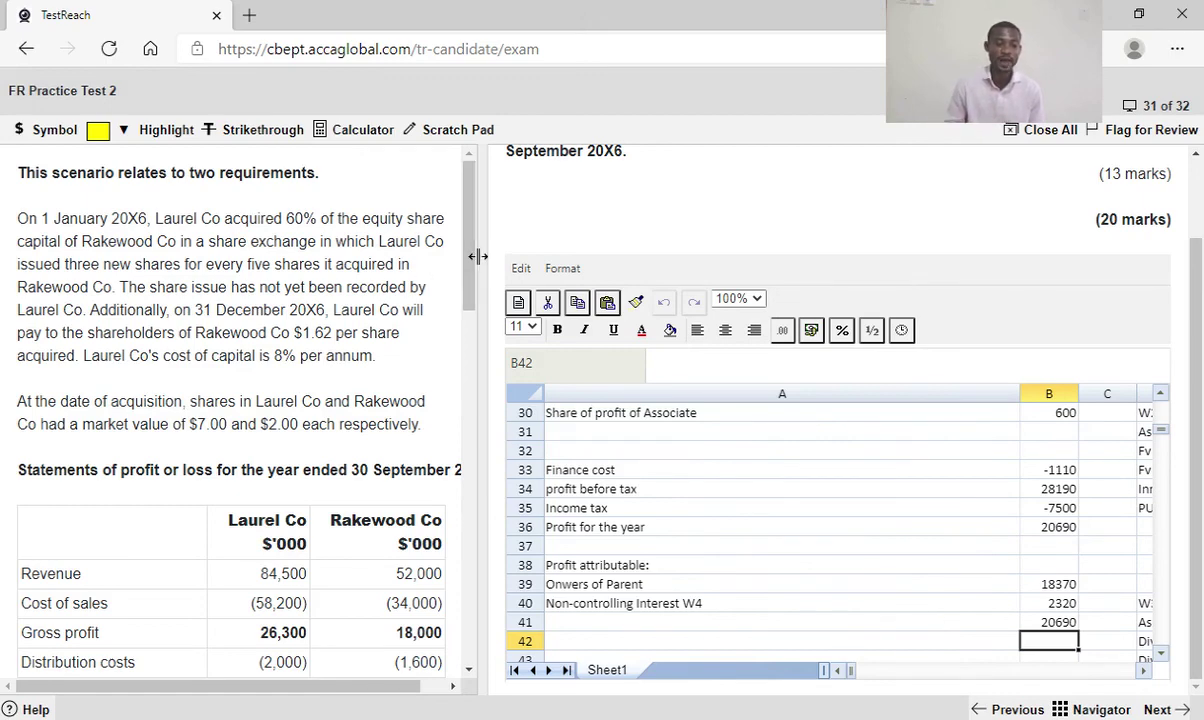
Shrink the scenario pane to a narrow strip so the statement and its workings fit side by side
drag(477, 243, 240, 238)
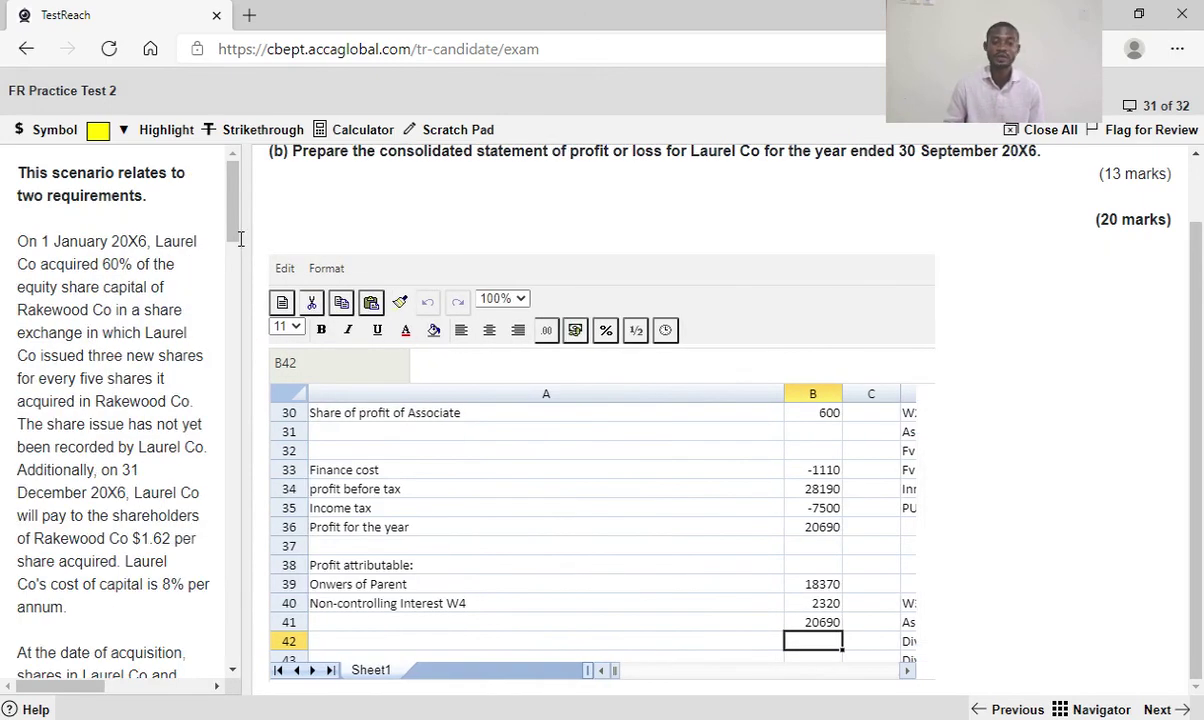
scroll(739, 503, up, 3)
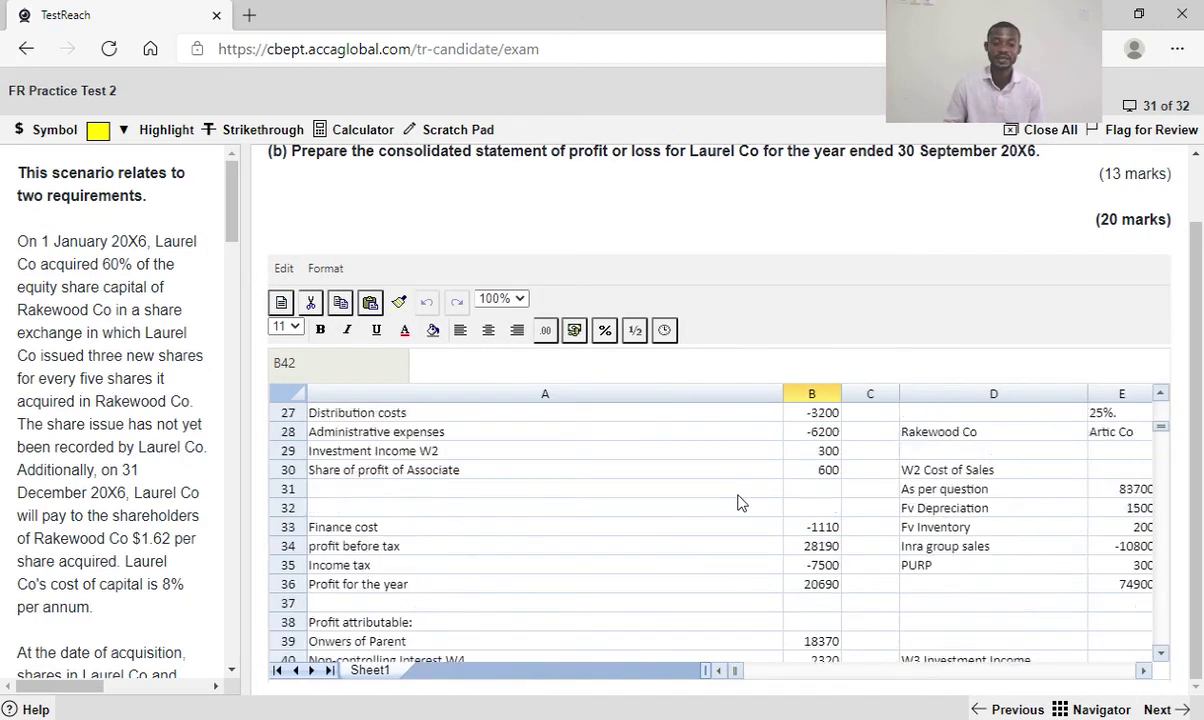
scroll(739, 503, up, 1)
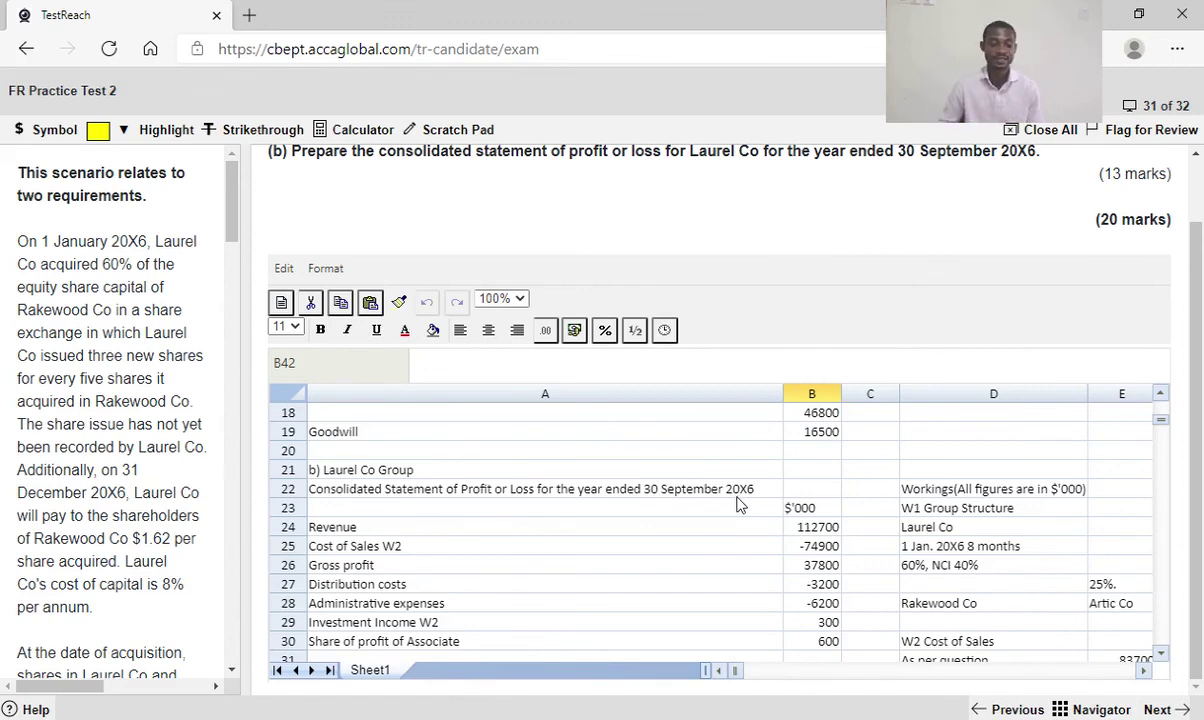
scroll(739, 503, down, 1)
drag(233, 230, 40, 223)
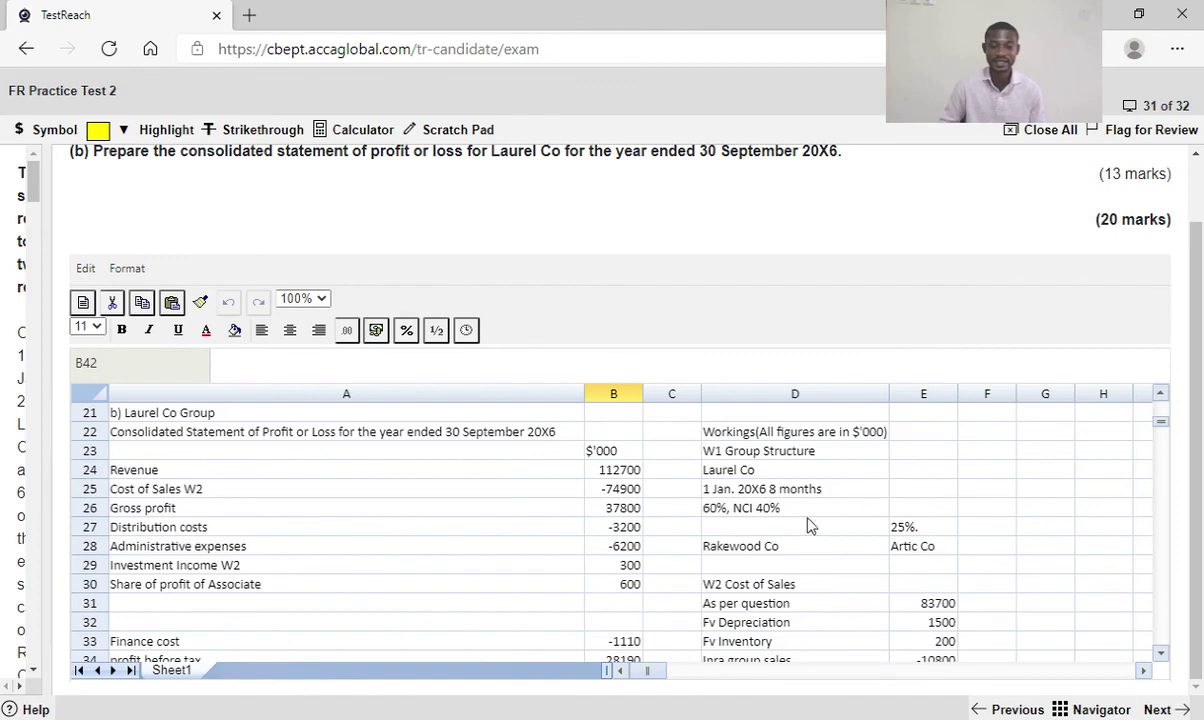
Review the consolidated statement of profit or loss from Revenue to the profit attribution alongside workings W1 to W4
scroll(654, 539, down, 1)
scroll(651, 539, down, 2)
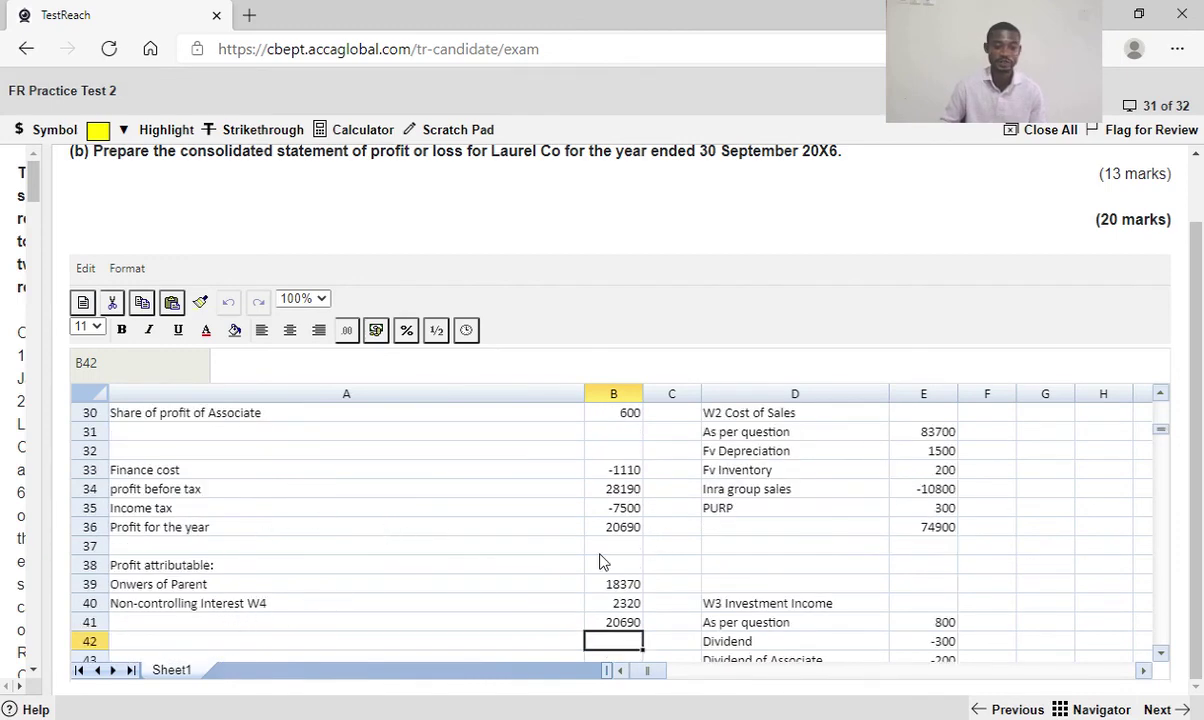
scroll(602, 560, down, 1)
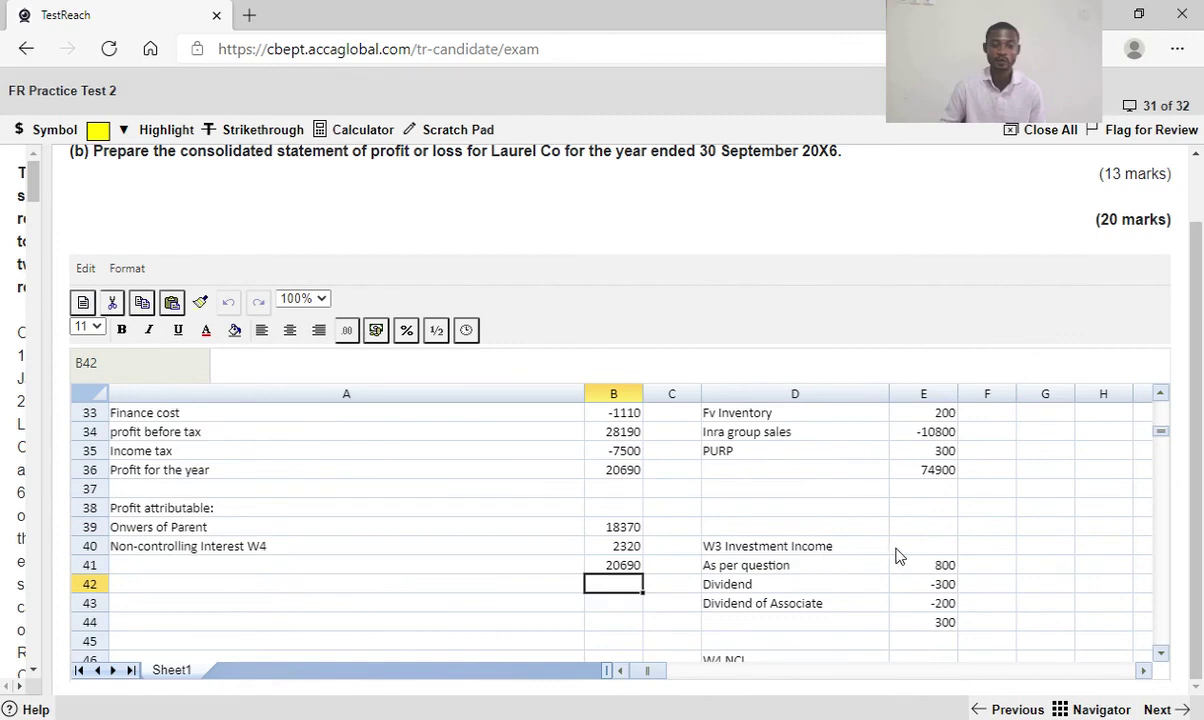
scroll(897, 557, down, 2)
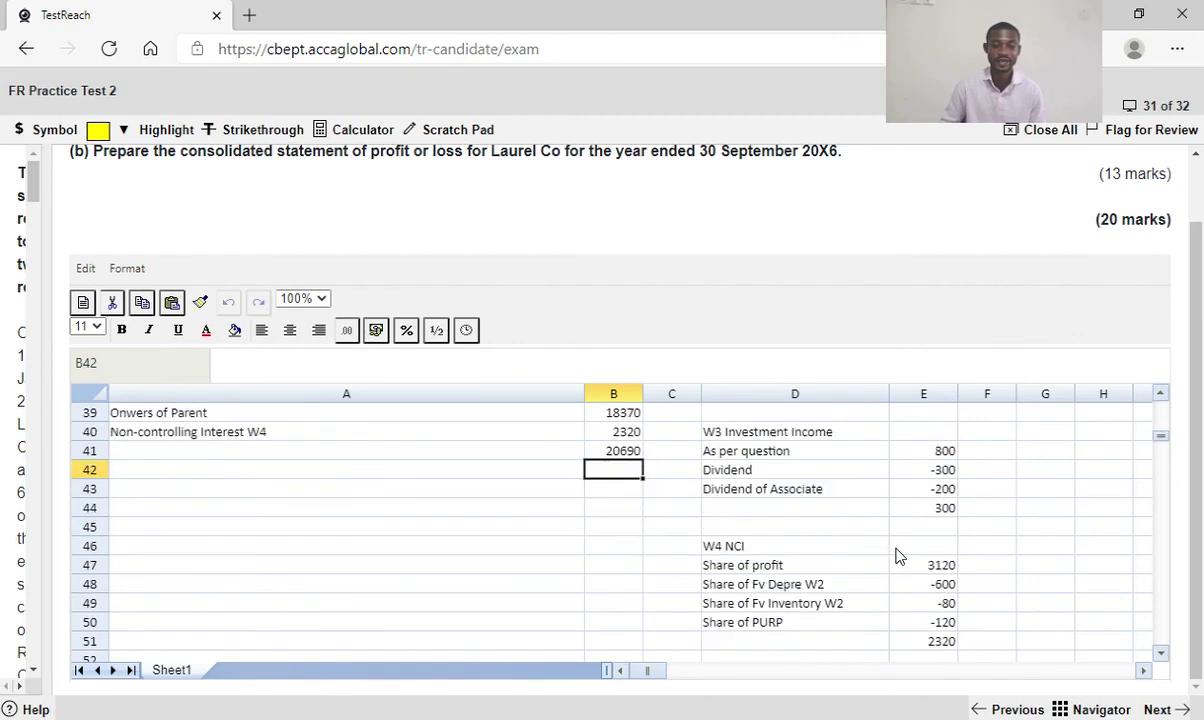
scroll(805, 558, up, 1)
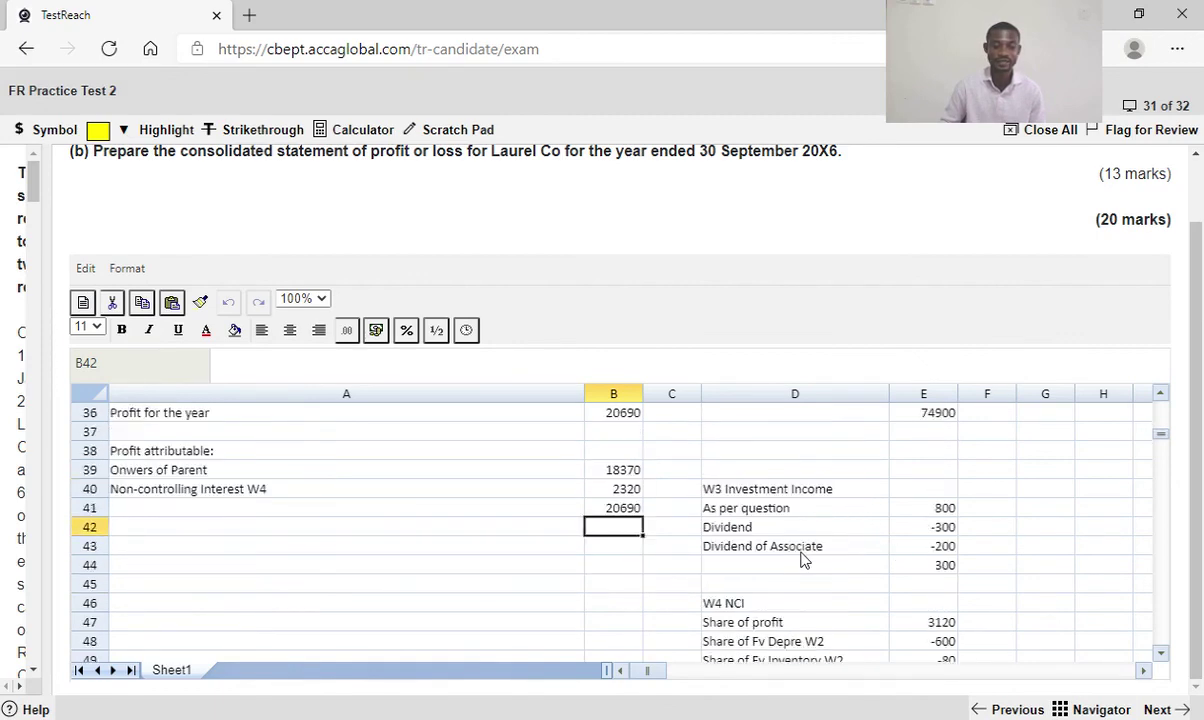
scroll(805, 560, up, 3)
scroll(805, 559, up, 2)
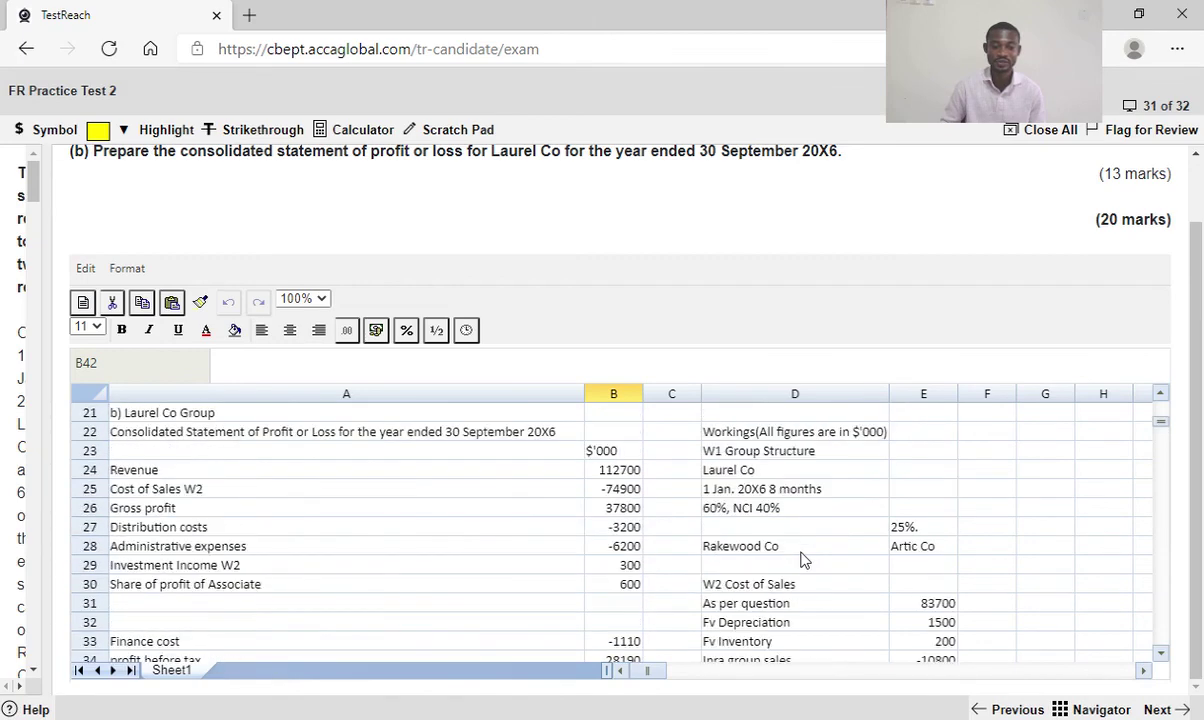
scroll(805, 560, down, 1)
scroll(803, 558, up, 2)
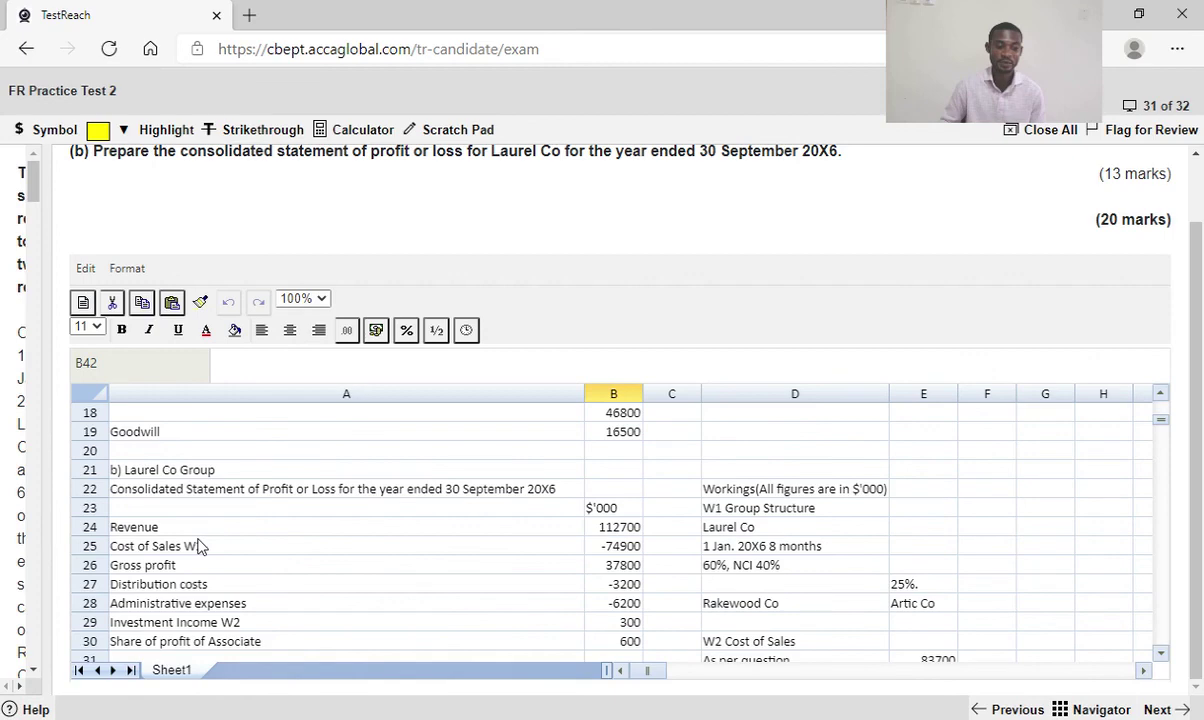
scroll(371, 580, down, 3)
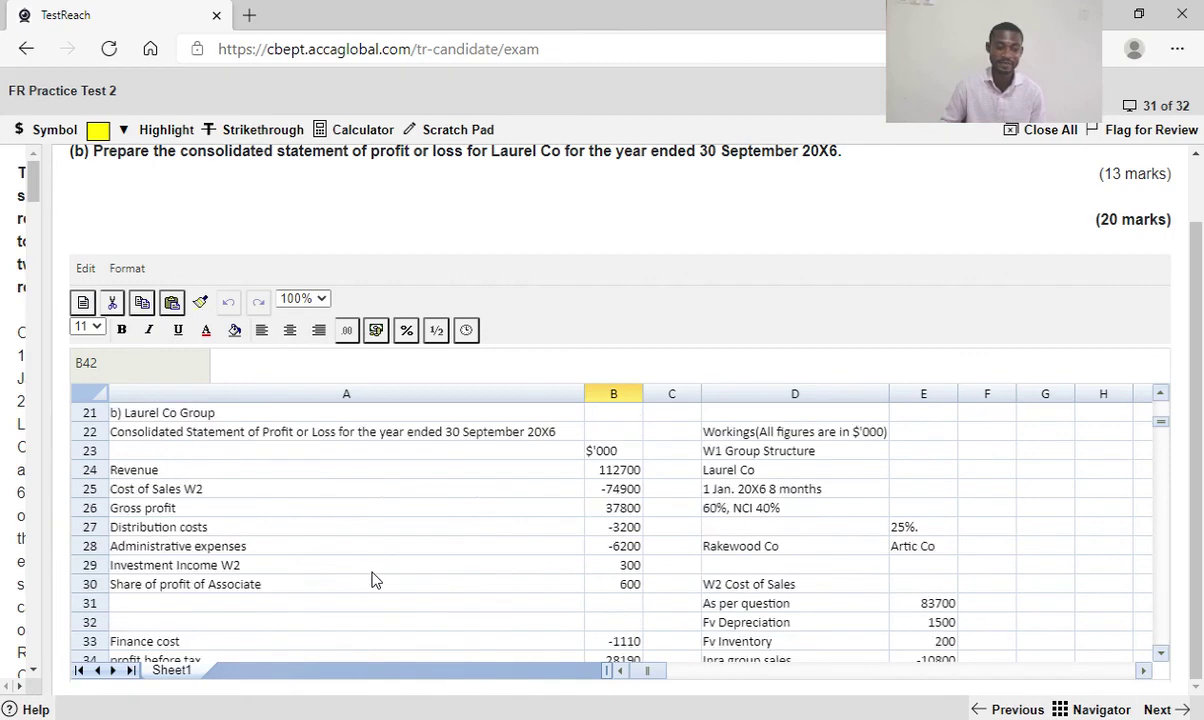
scroll(344, 570, down, 2)
scroll(344, 570, up, 1)
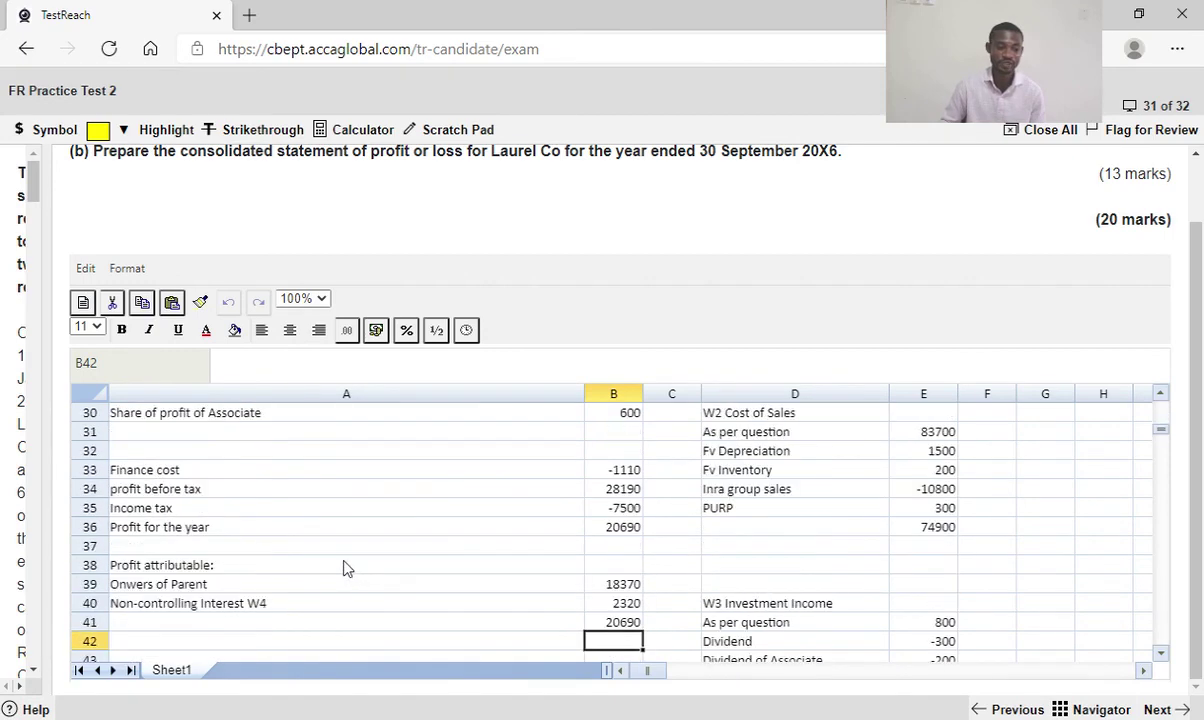